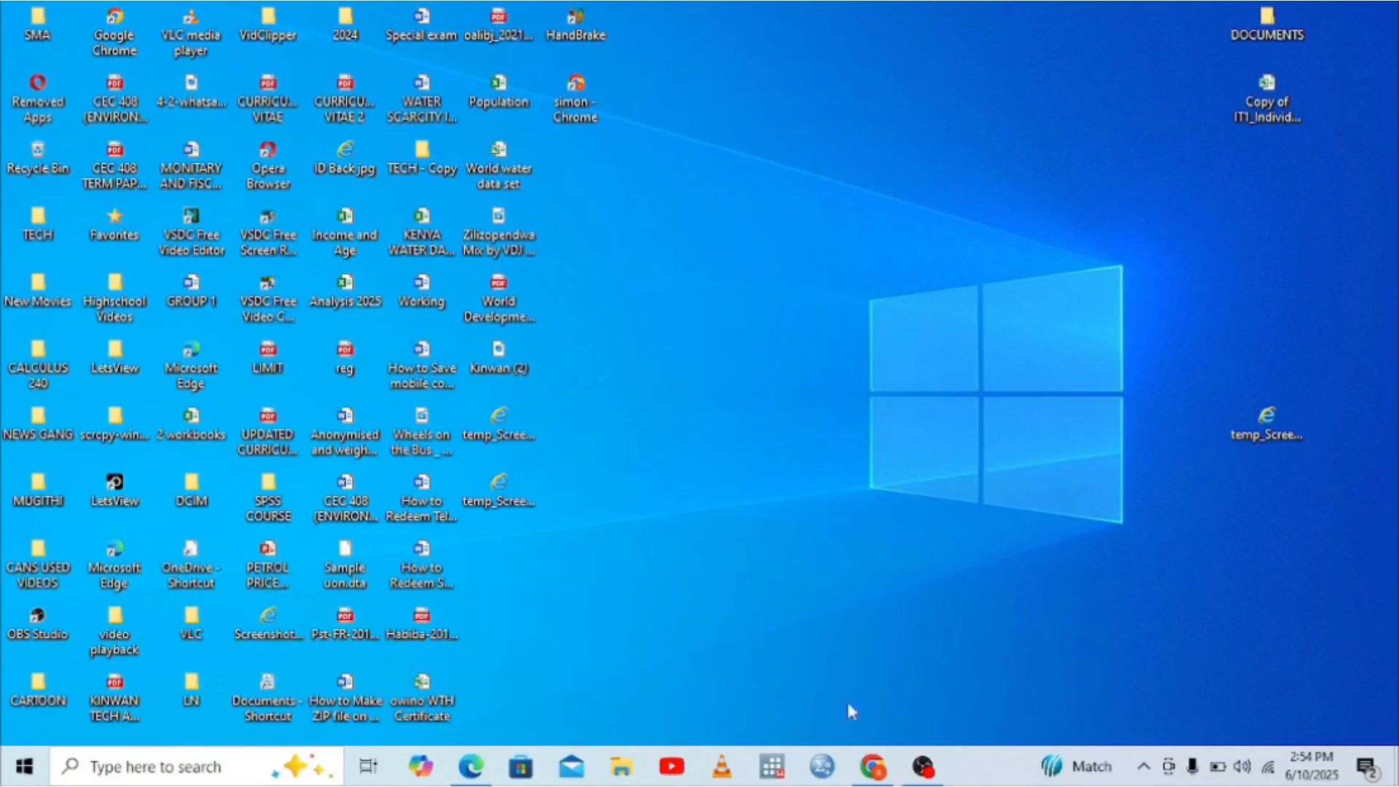
Step: In Chrome, run a Google search for 'itax'
left_click(868, 773)
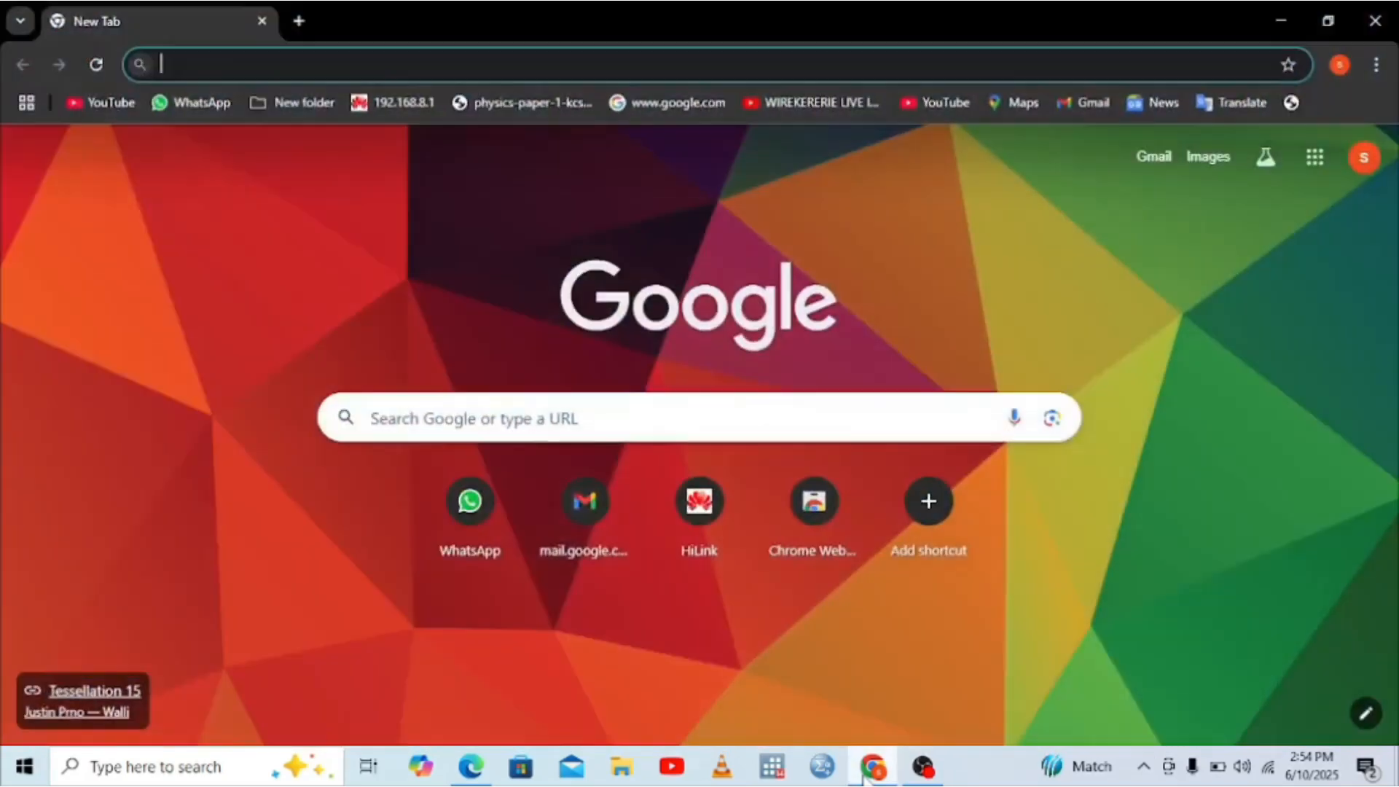
left_click(192, 66)
type("itga")
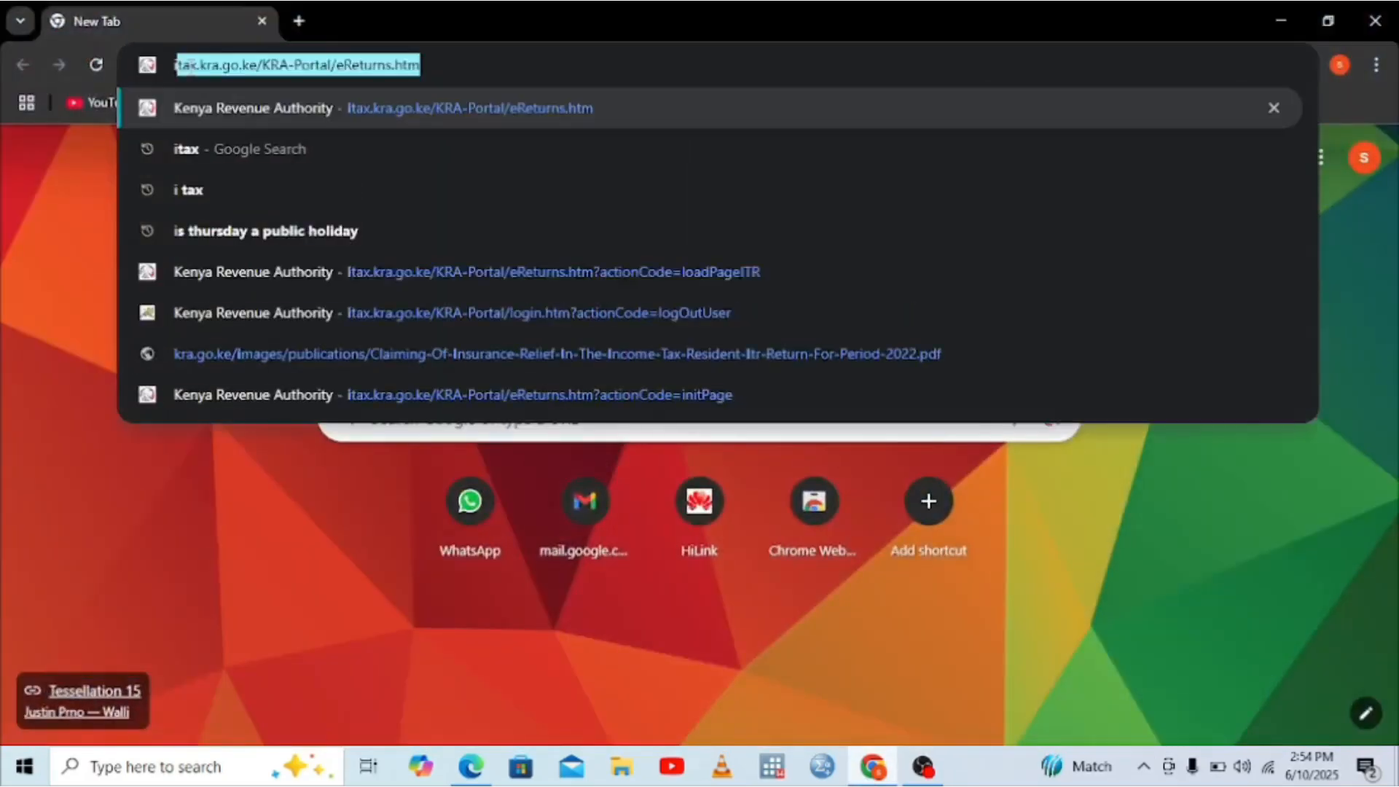
key("BackSpace")
key("BackSpace")
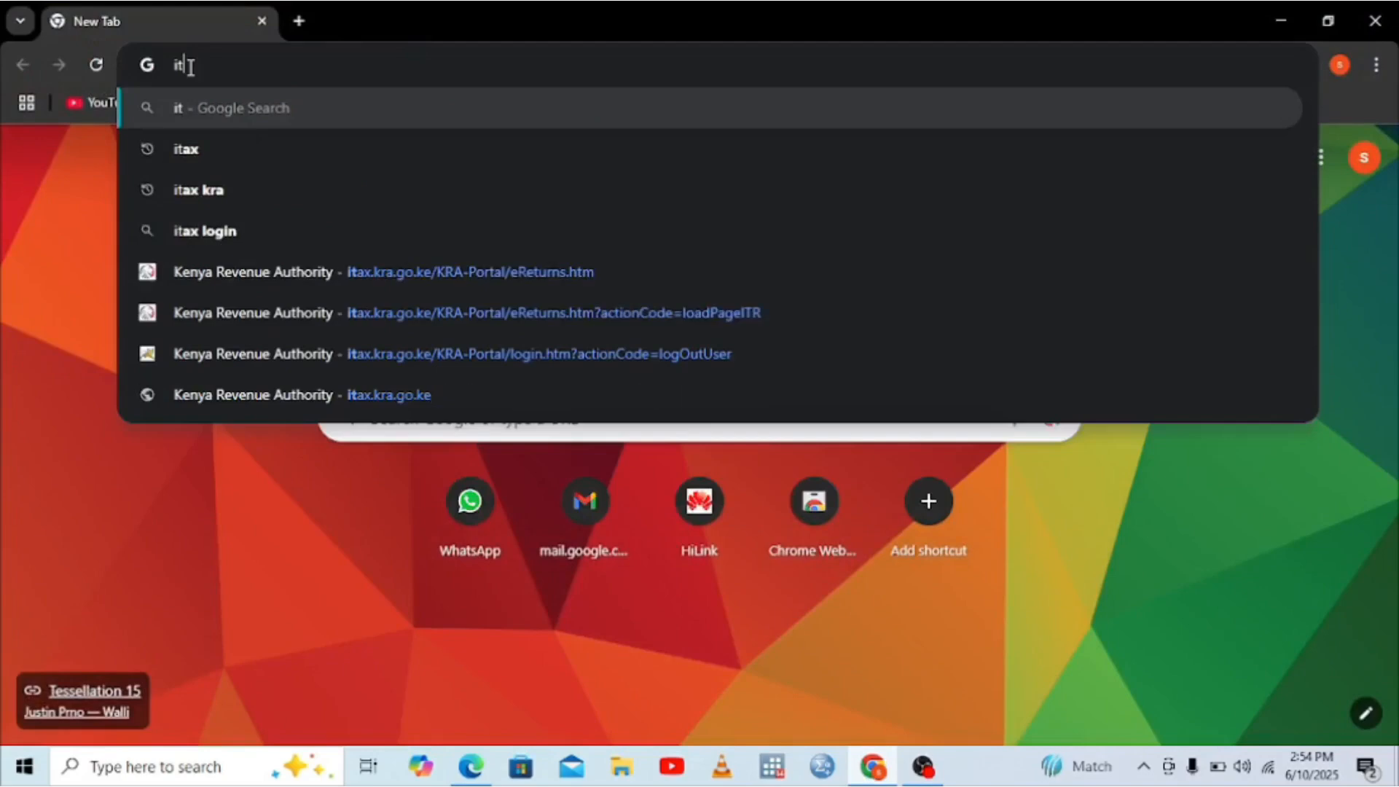
type("a")
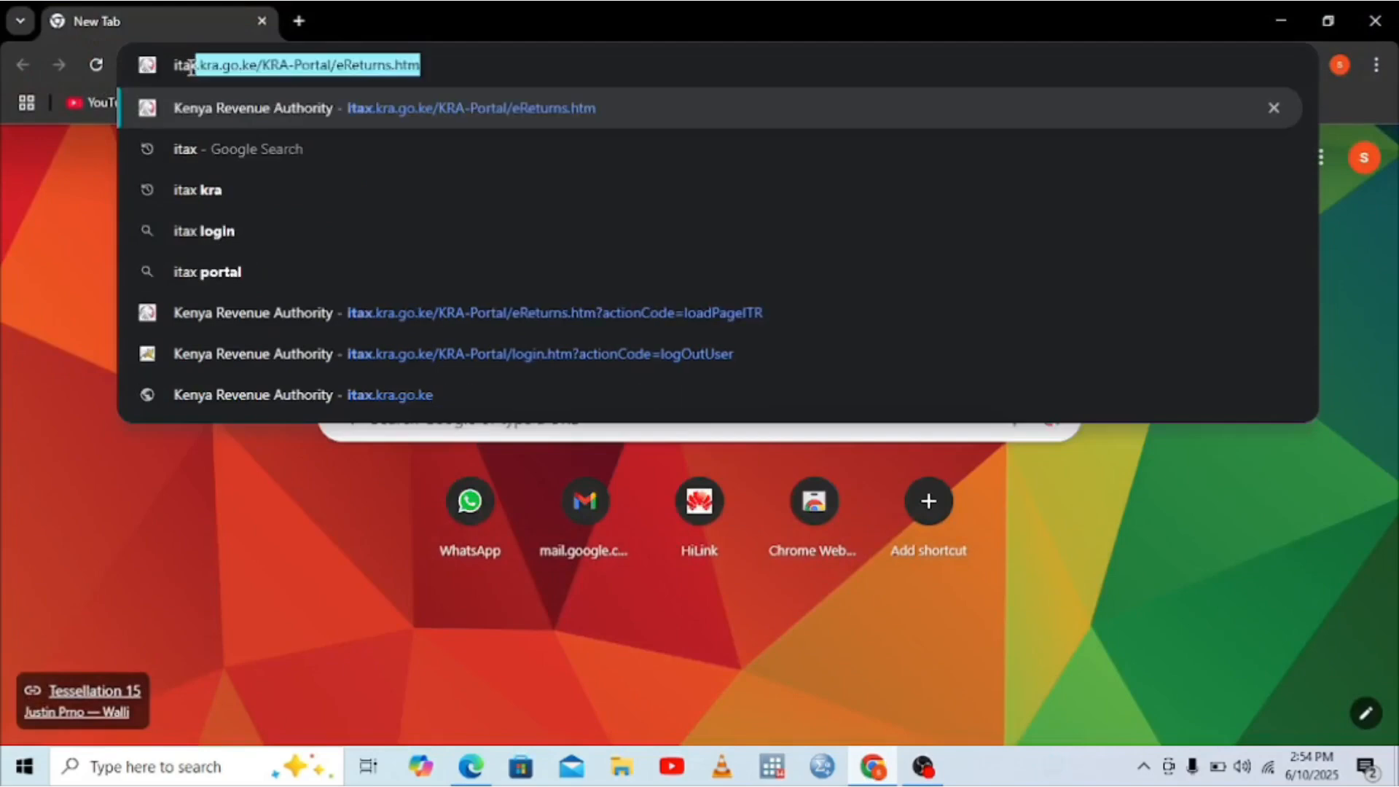
left_click(203, 147)
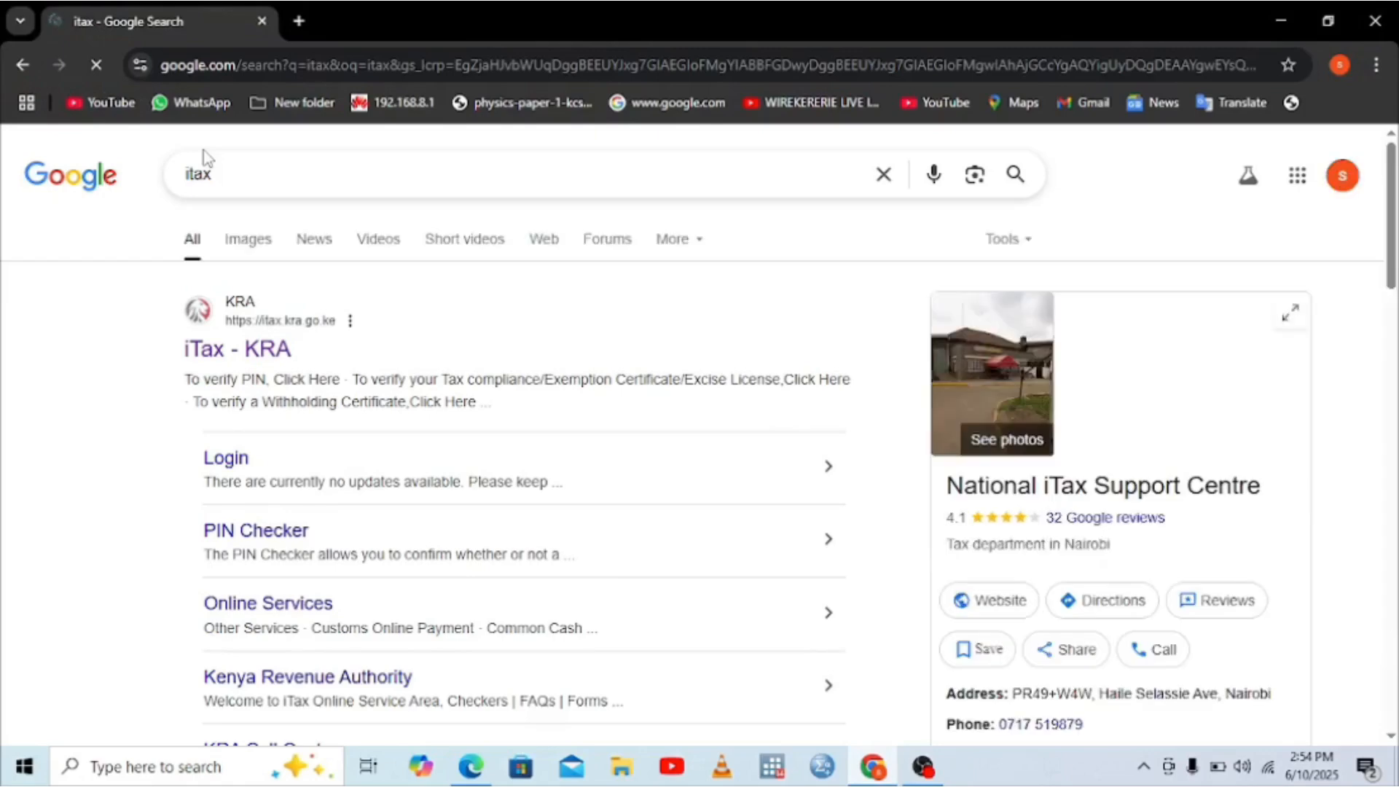
Step: Open the iTax - KRA portal and submit the saved taxpayer PIN
left_click(252, 373)
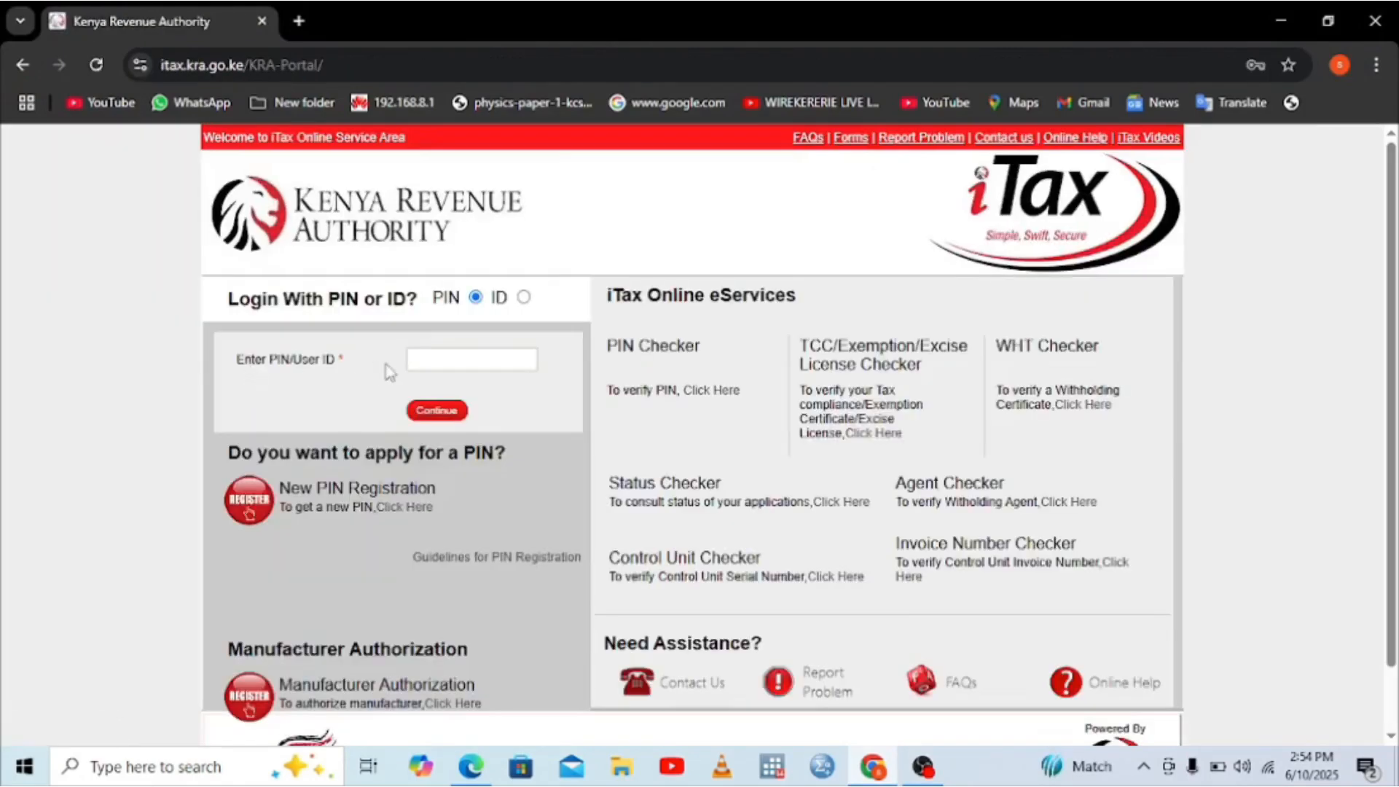
left_click(426, 356)
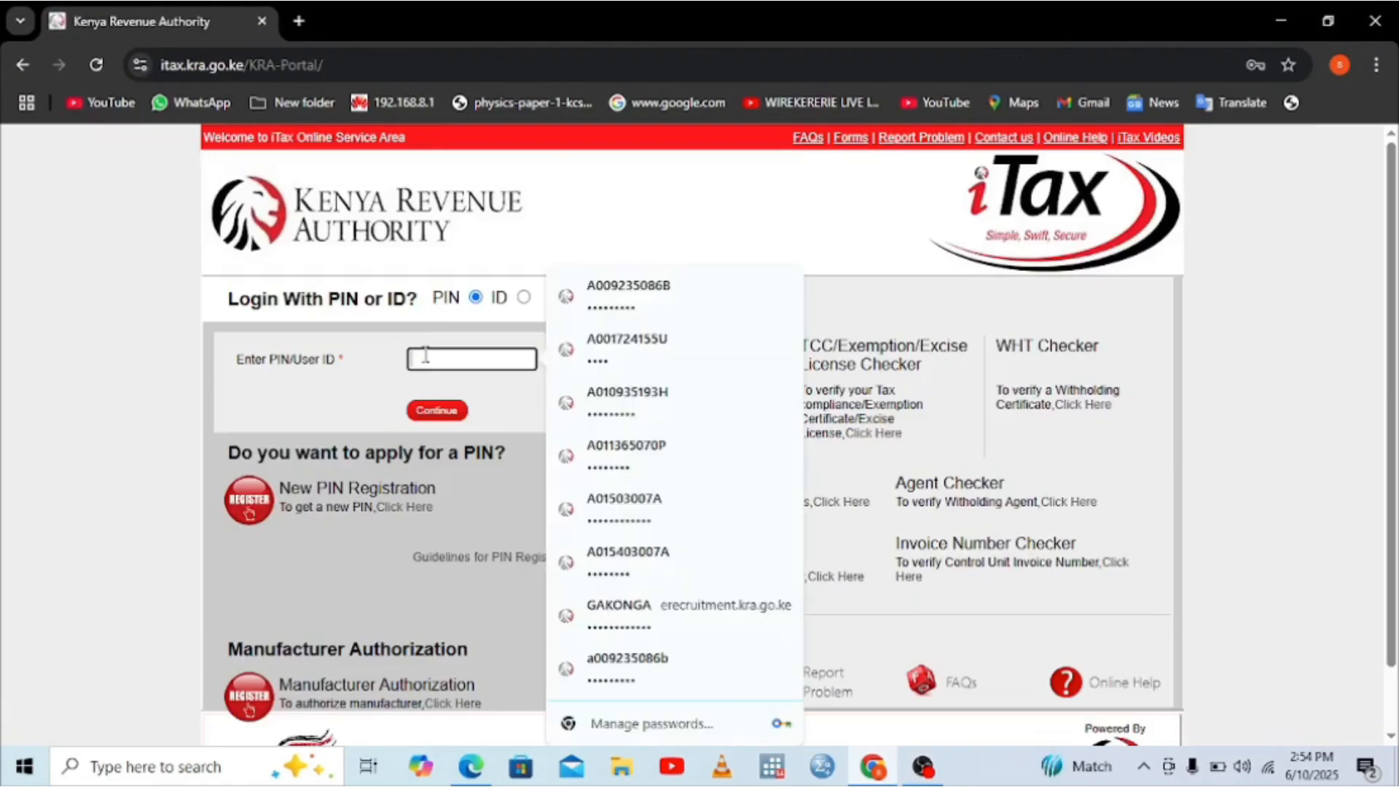
left_click(627, 295)
left_click(438, 411)
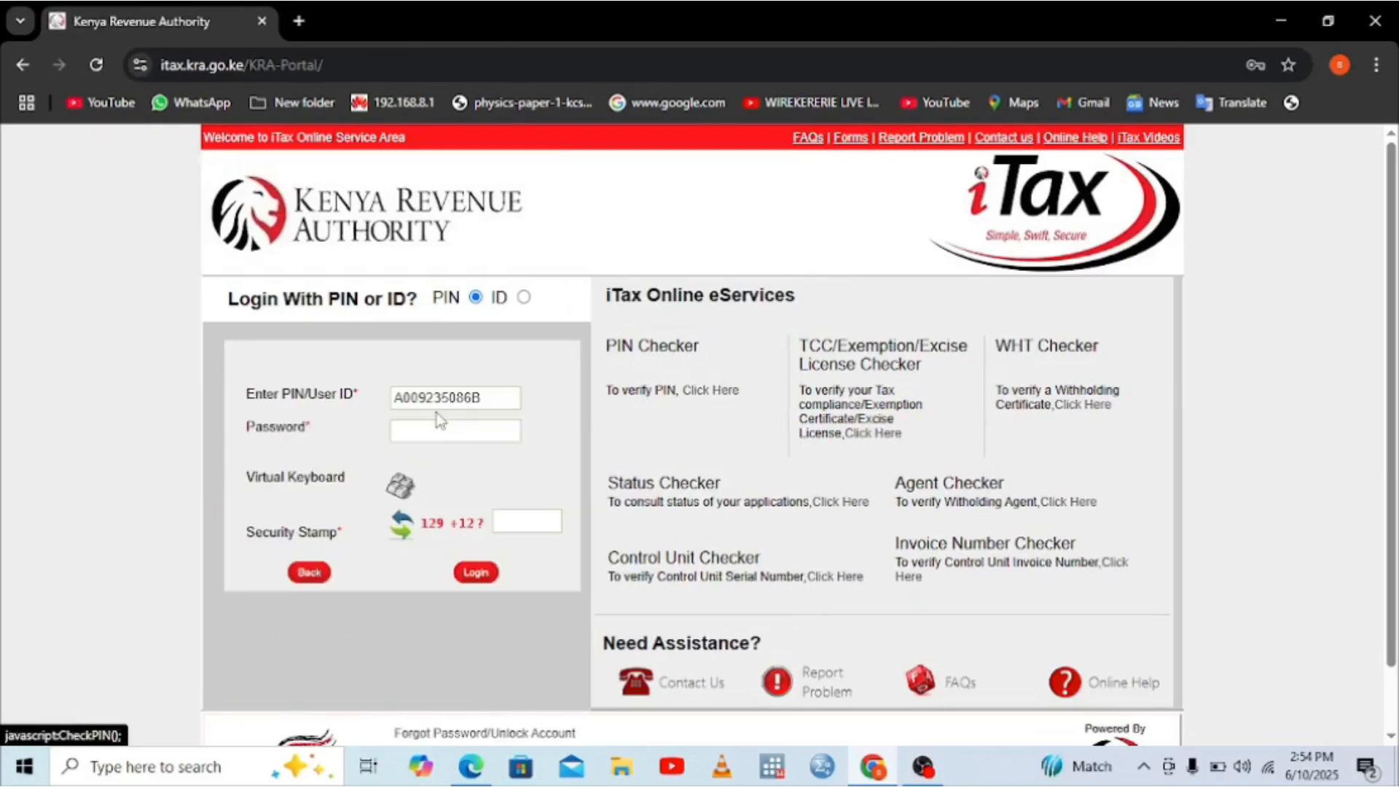
Step: Fill in the saved account password, answer the security stamp sum and log in
left_click(480, 426)
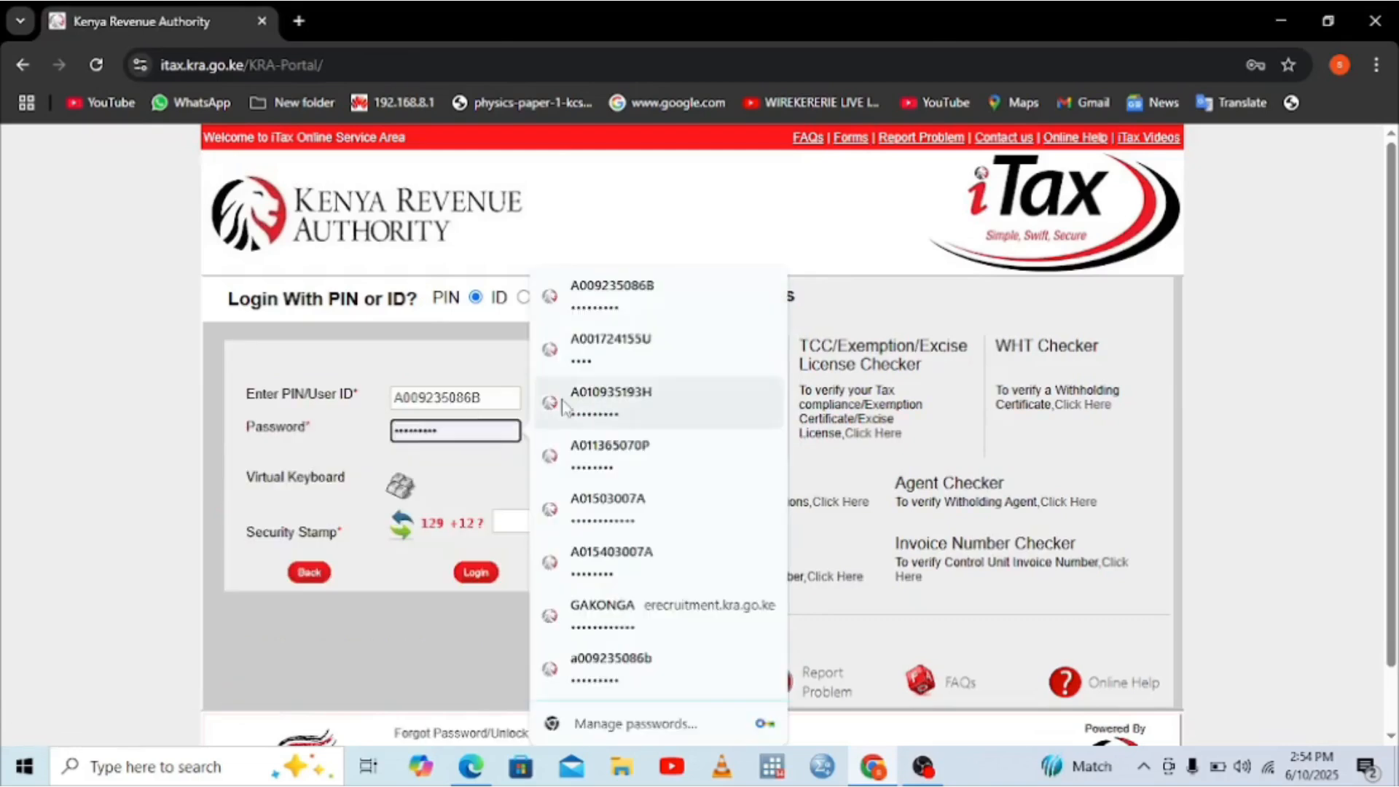
left_click(605, 296)
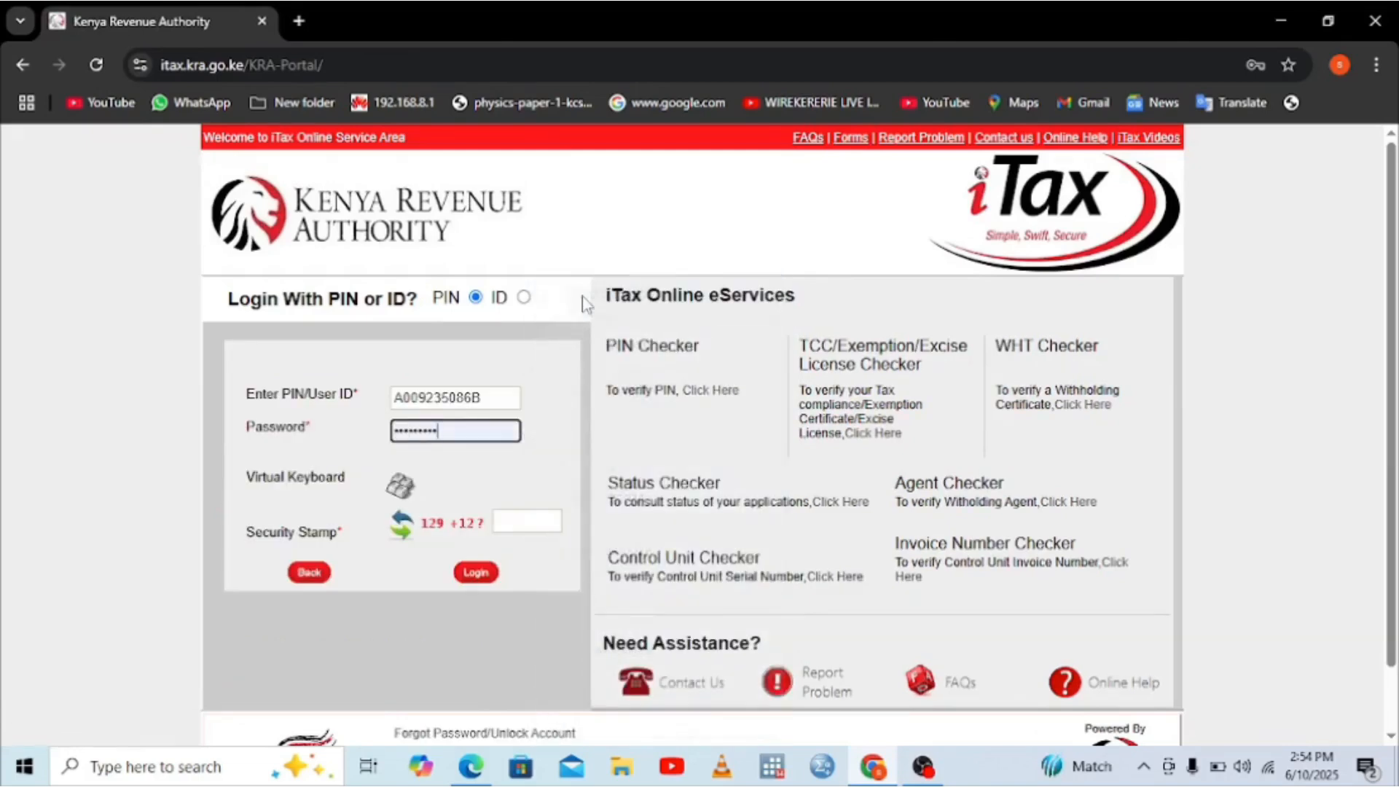
left_click(524, 523)
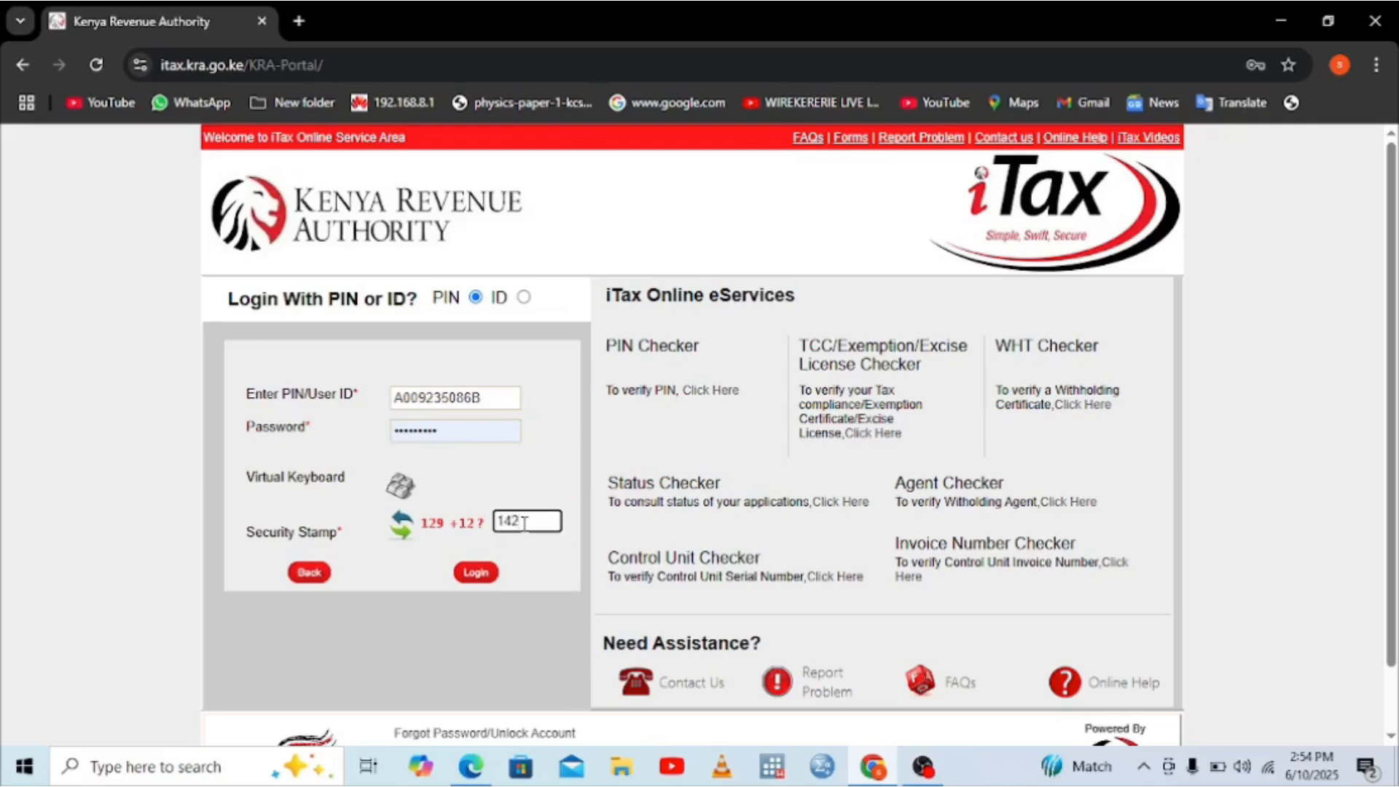
left_click(477, 573)
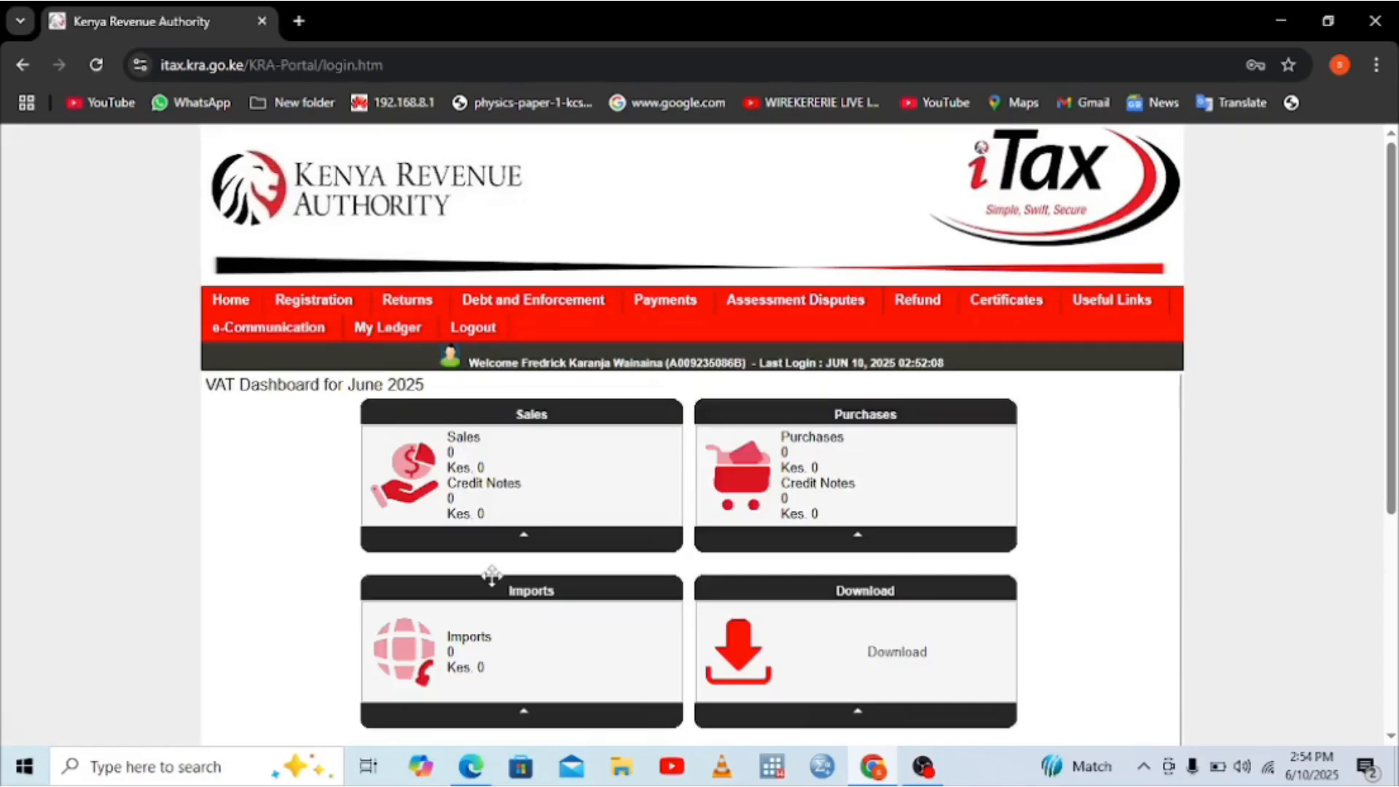
Step: Start a File Return for the Income Tax - Resident Individual obligation
mouse_move(398, 305)
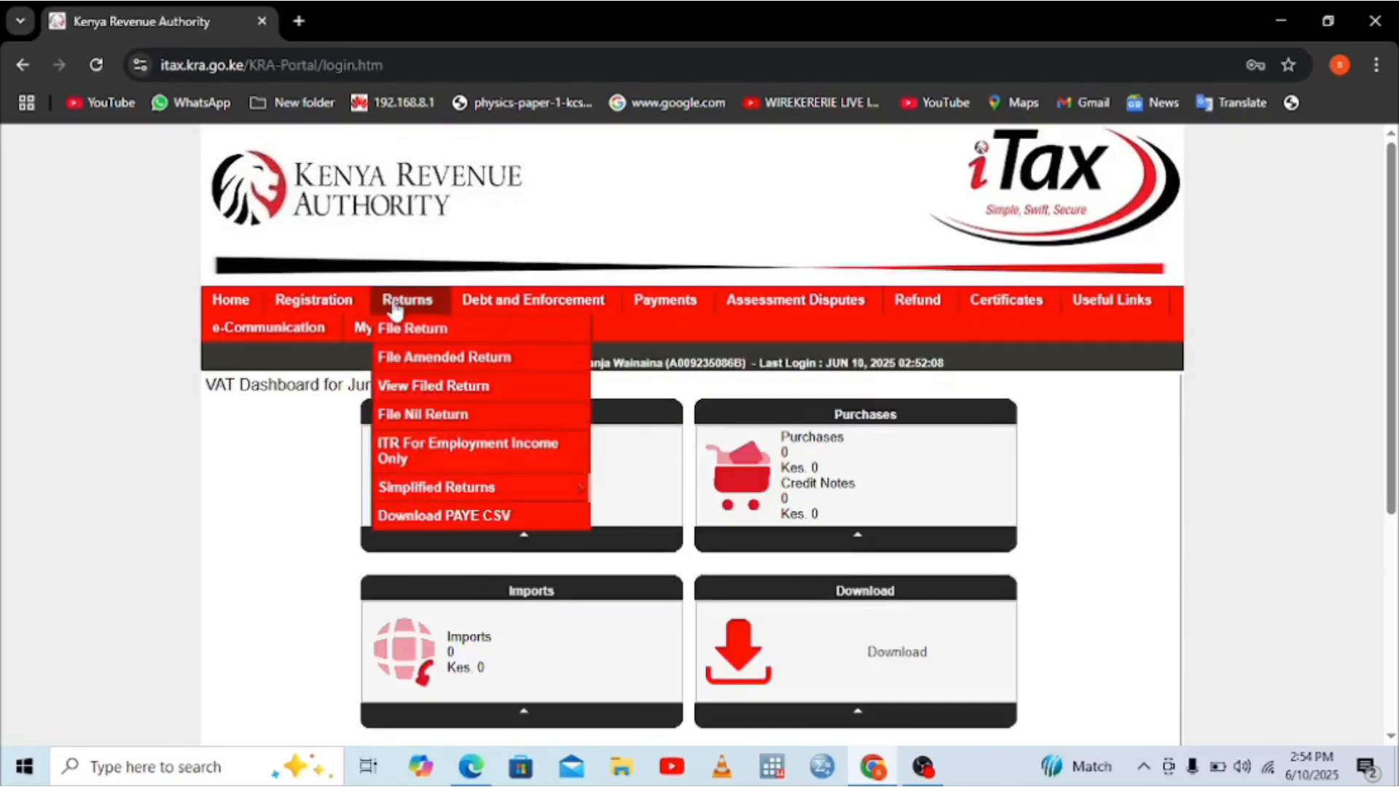
left_click(431, 334)
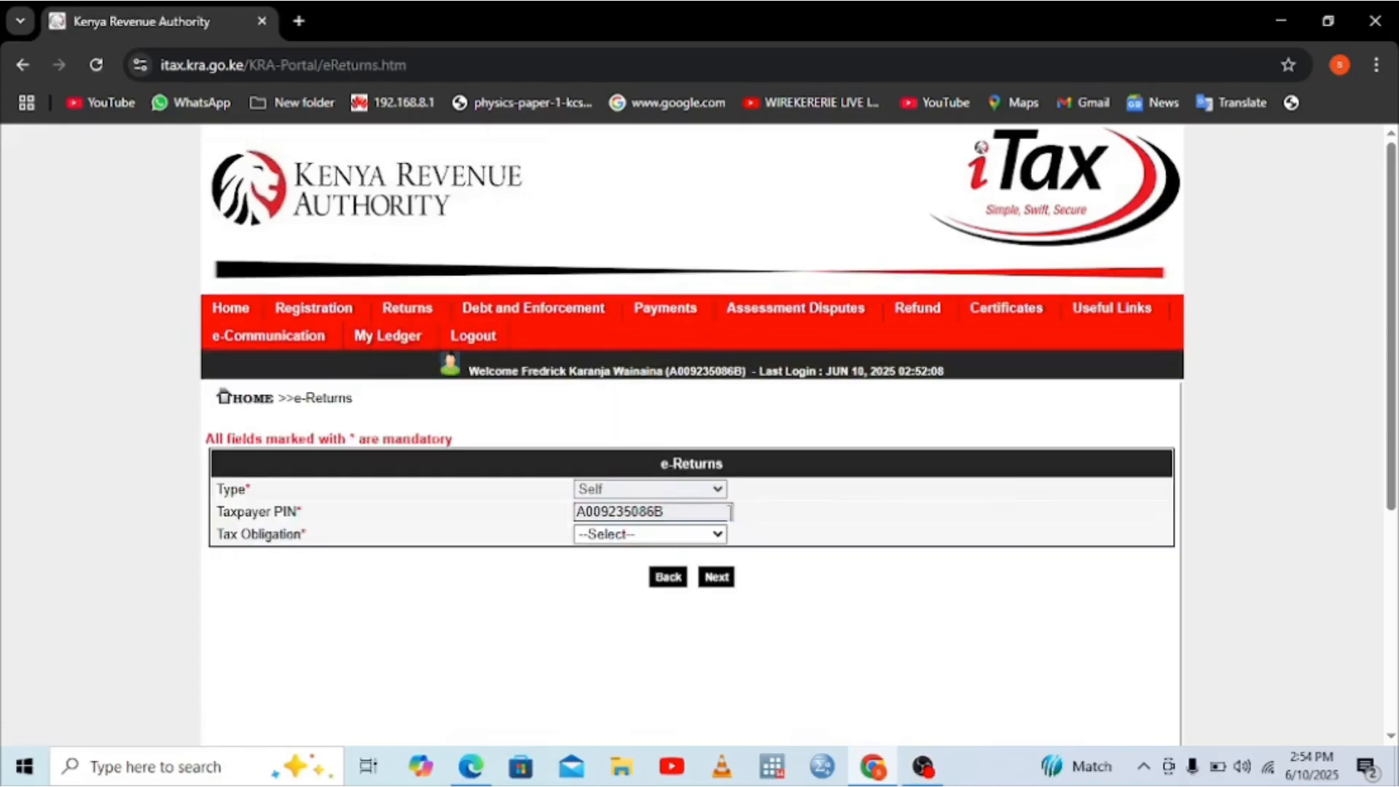
left_click(718, 536)
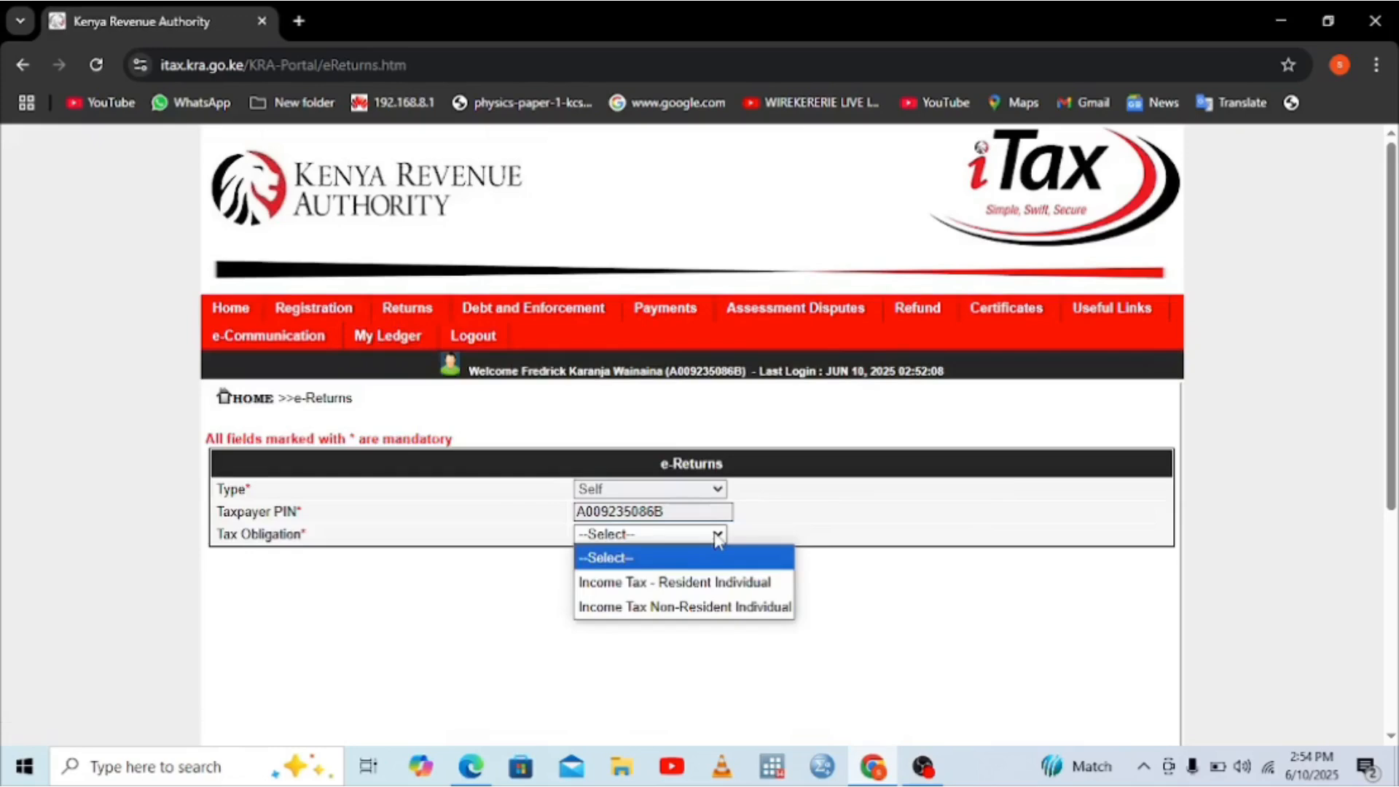
left_click(649, 581)
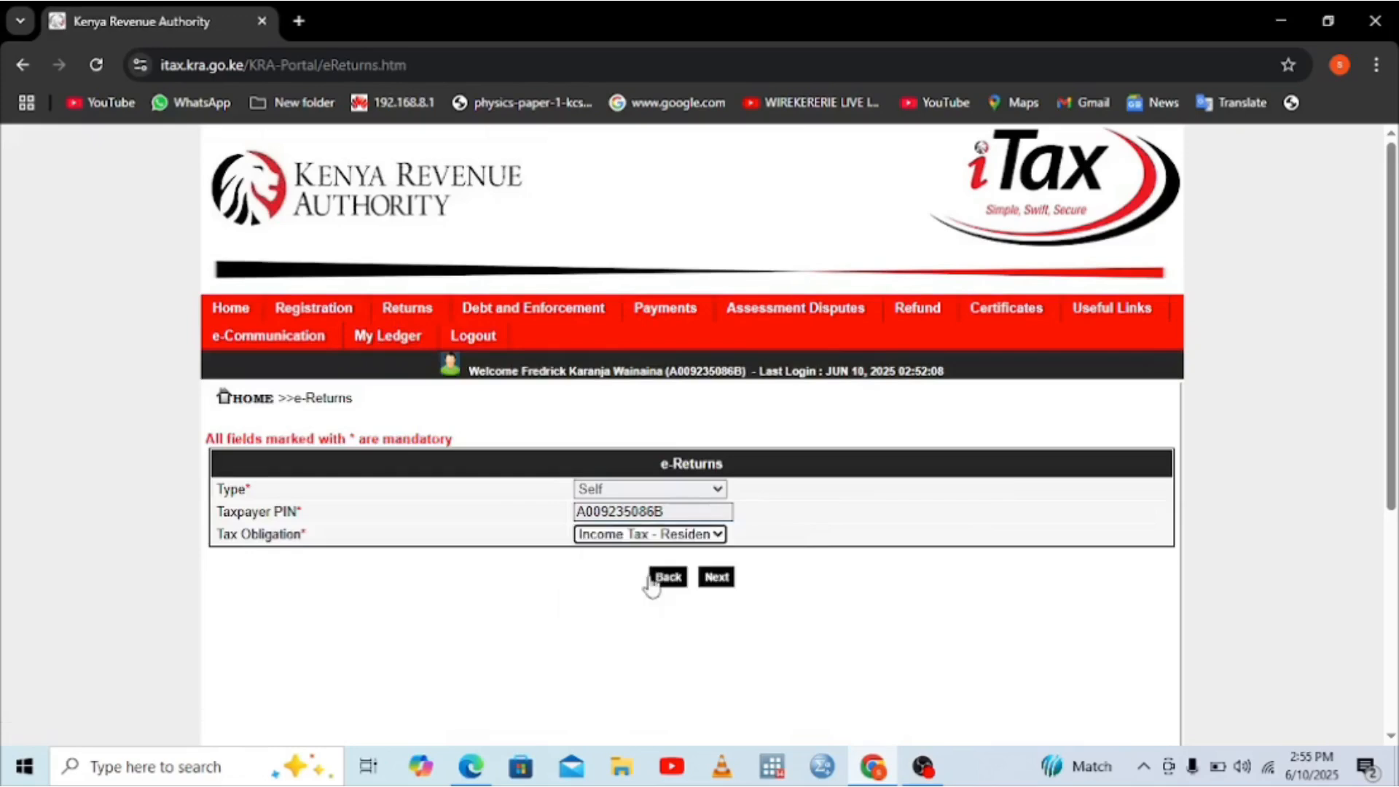
left_click(714, 579)
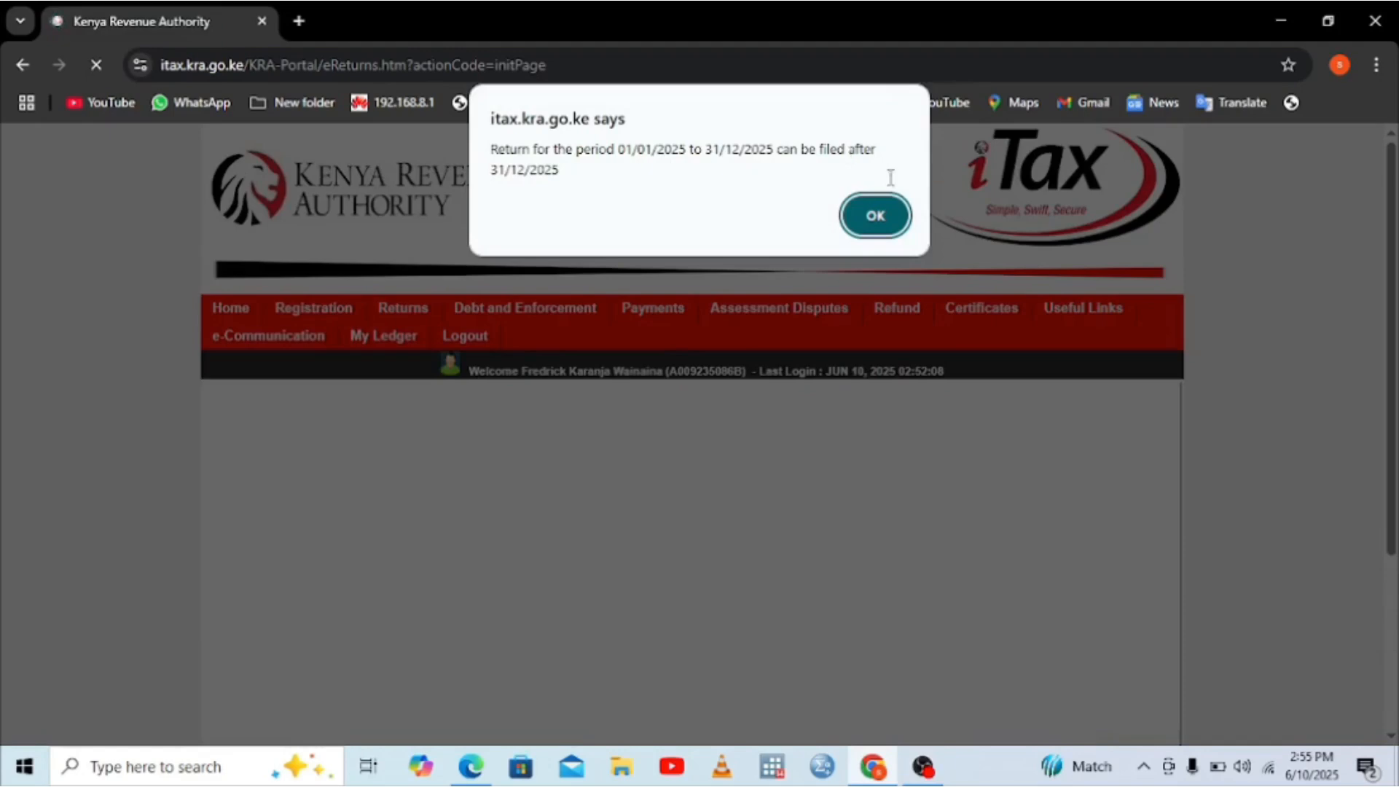
Step: Download the Resident Individual Excel return form, confirm it in Downloads, then minimize Chrome
left_click(878, 214)
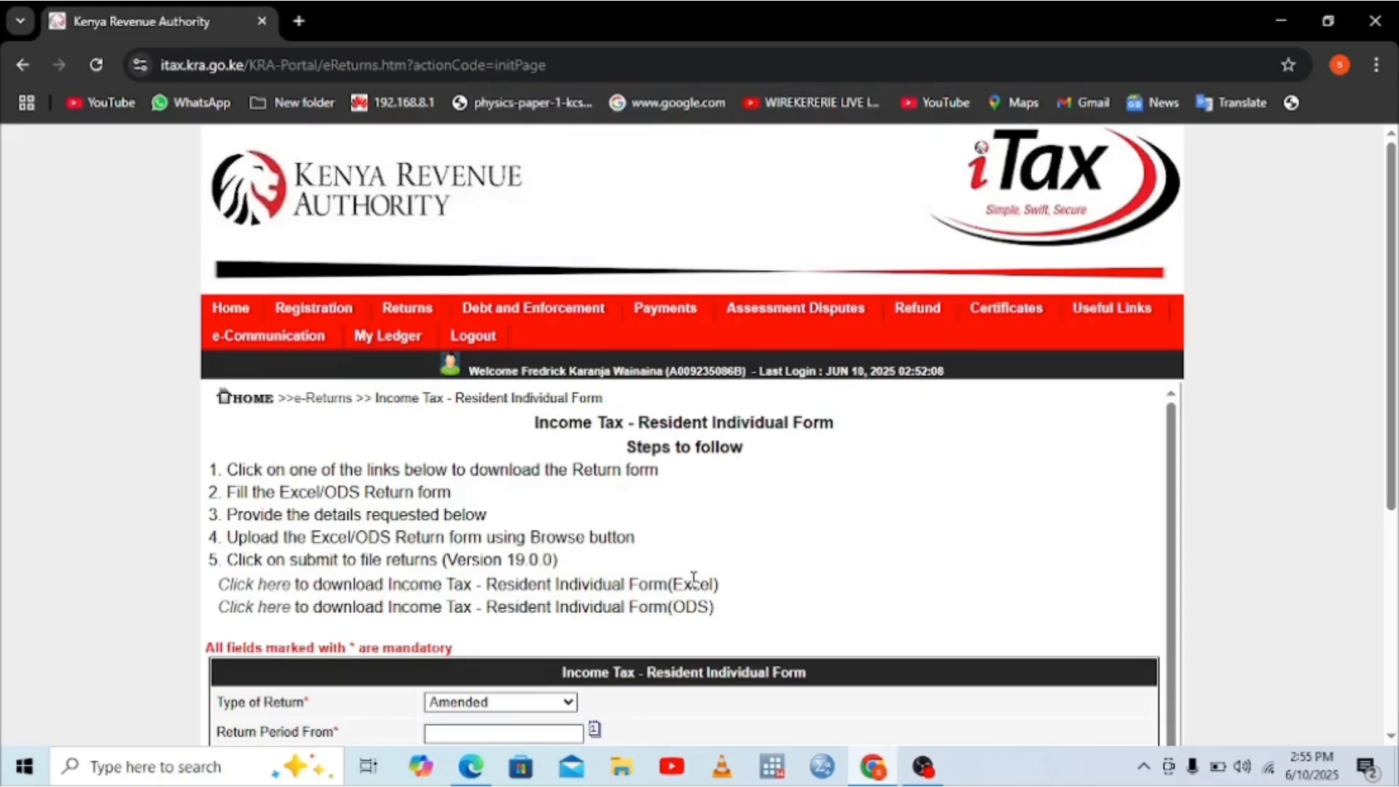
left_click(263, 589)
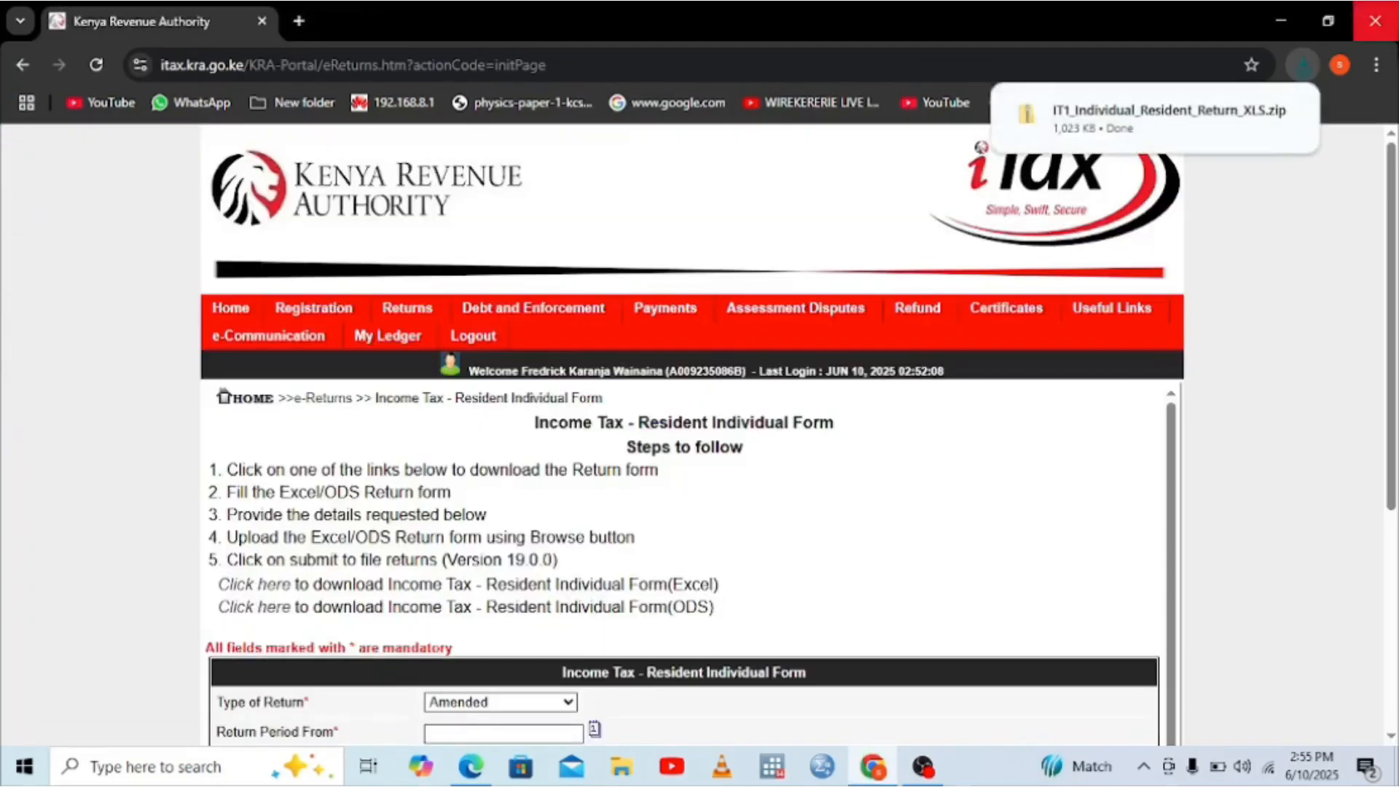
left_click(1377, 66)
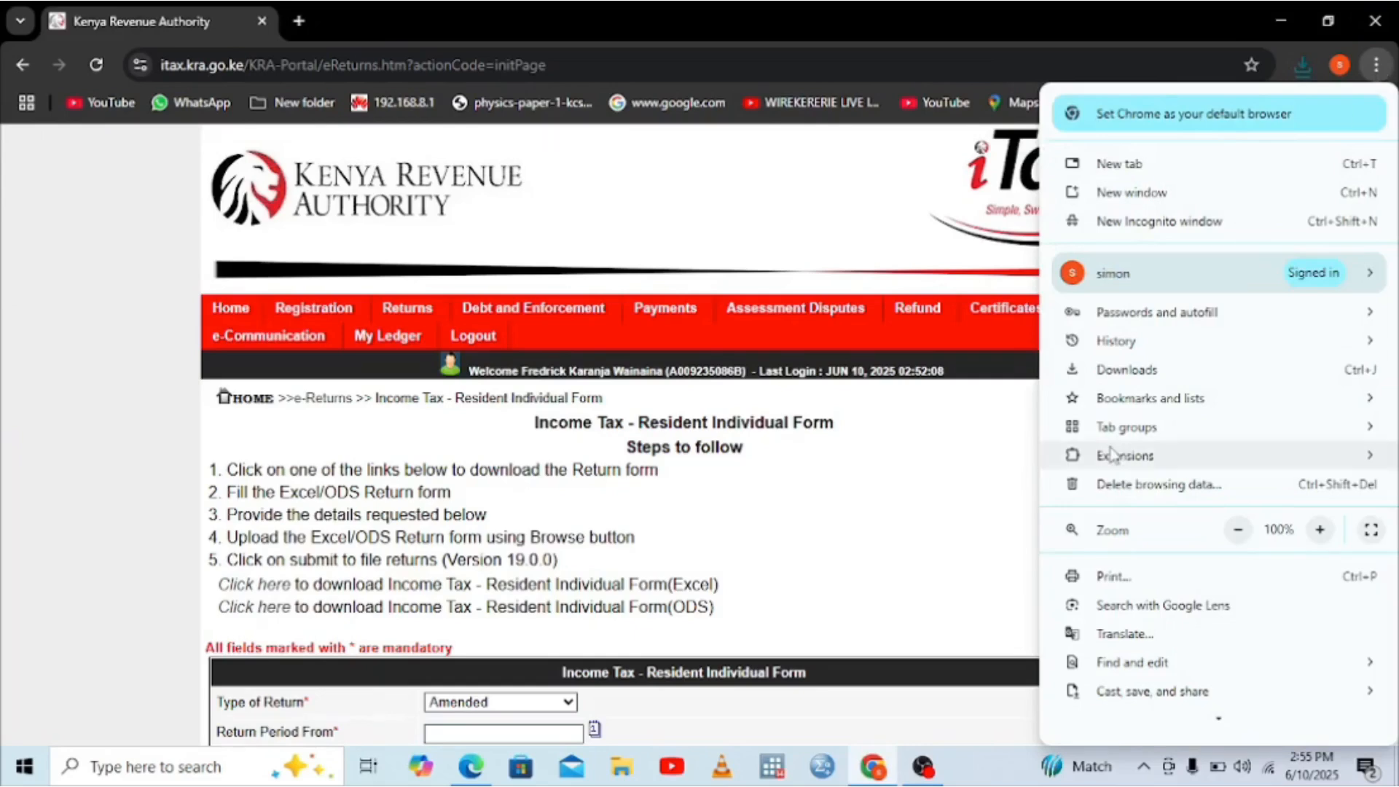
left_click(1128, 370)
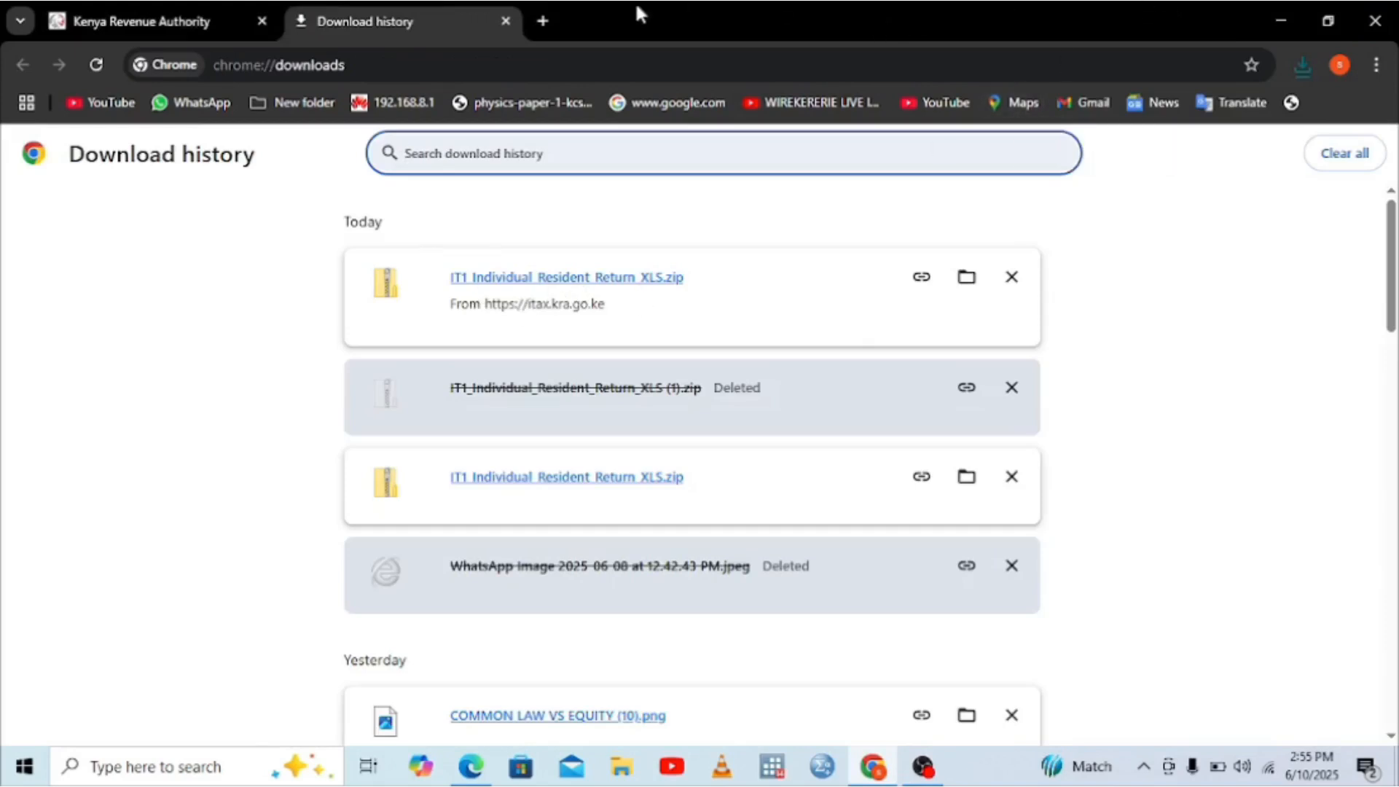
left_click(185, 24)
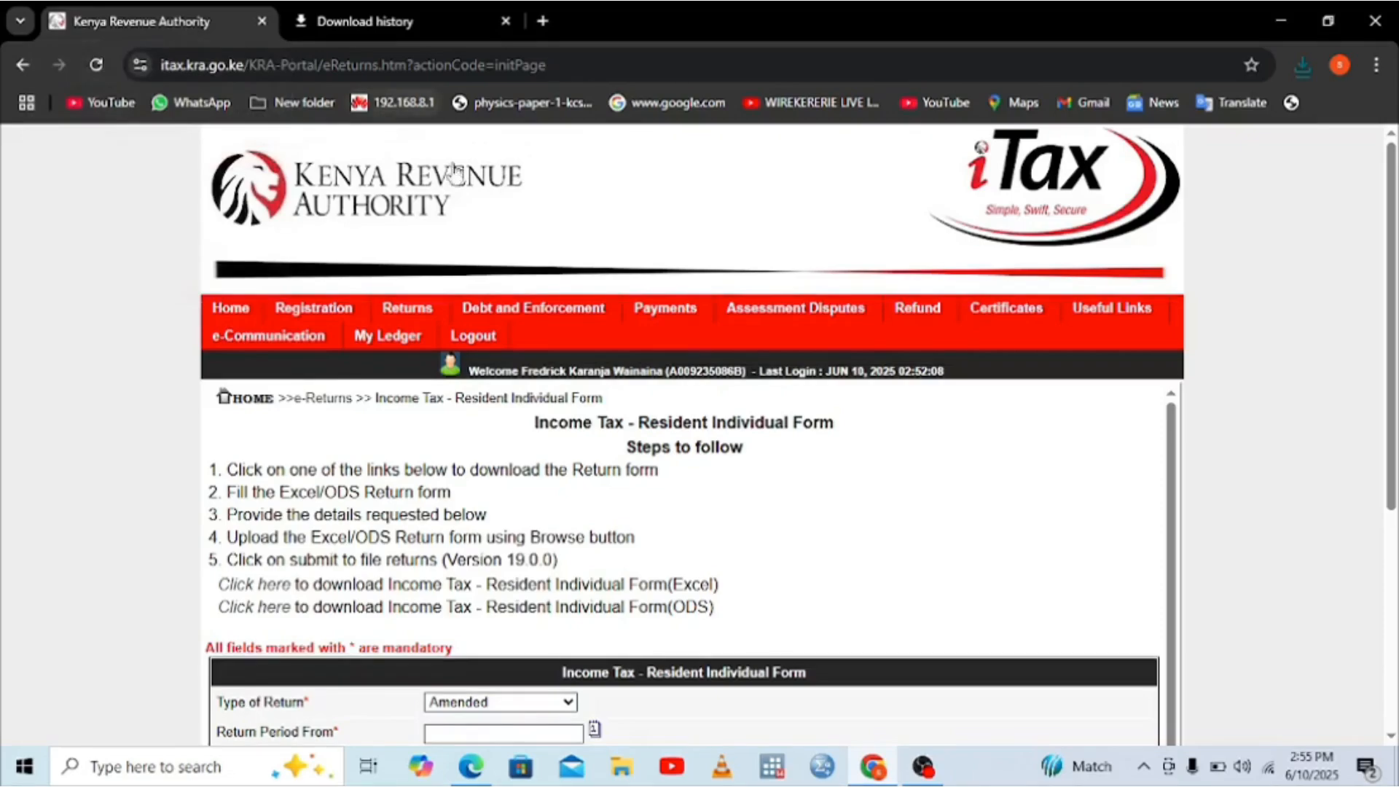
left_click(1287, 18)
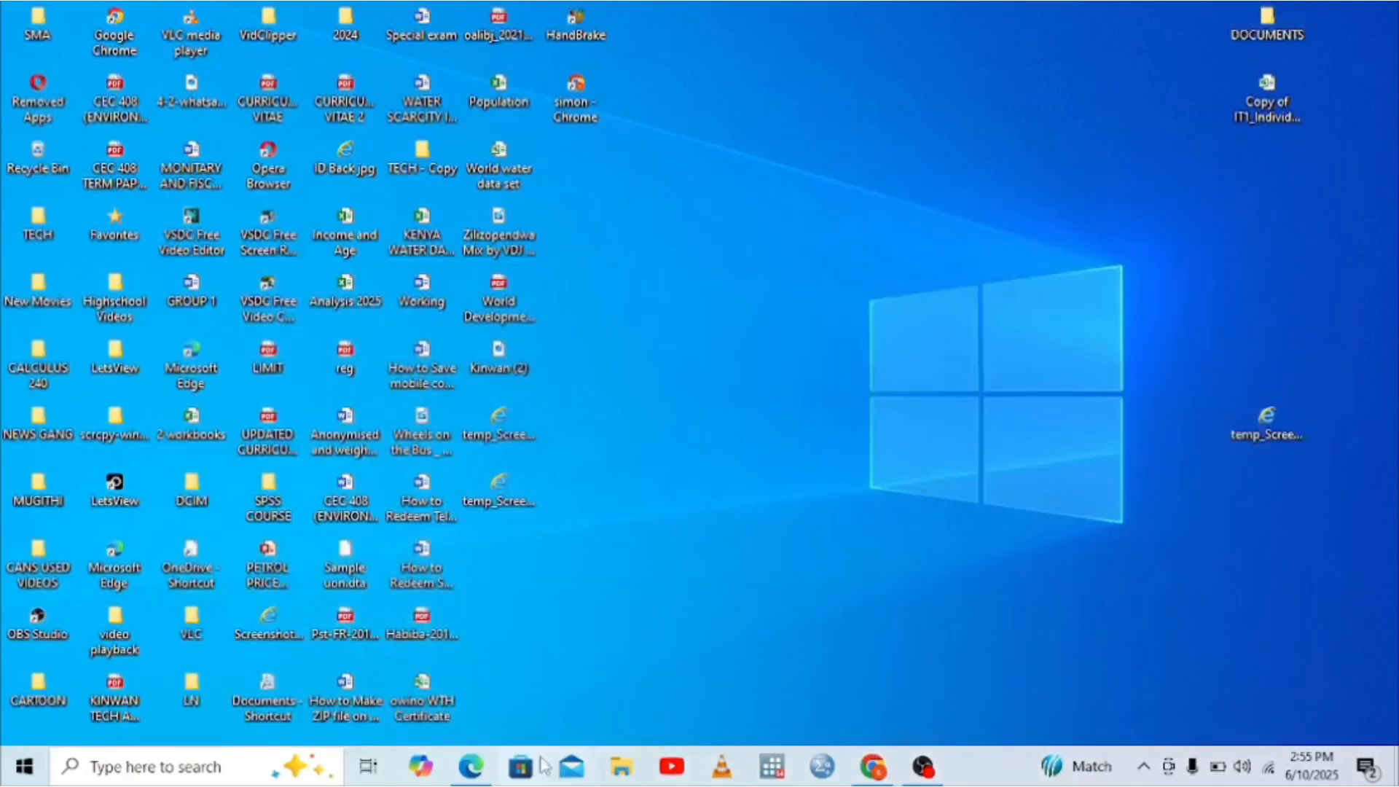
Step: Unblock IT1_Individual_Resident_Return_XLS.zip in Downloads through its Properties, then open the zip
left_click(619, 767)
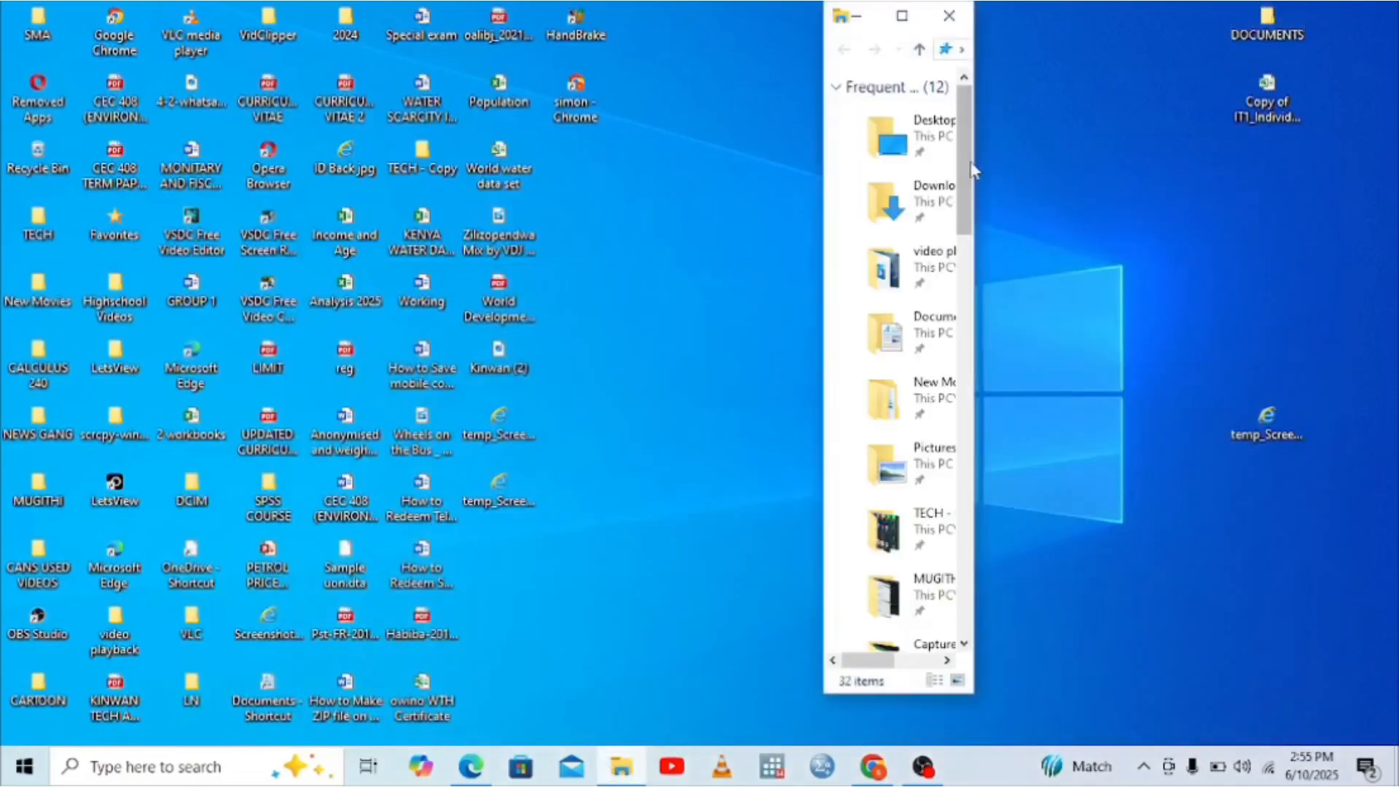
left_click(895, 16)
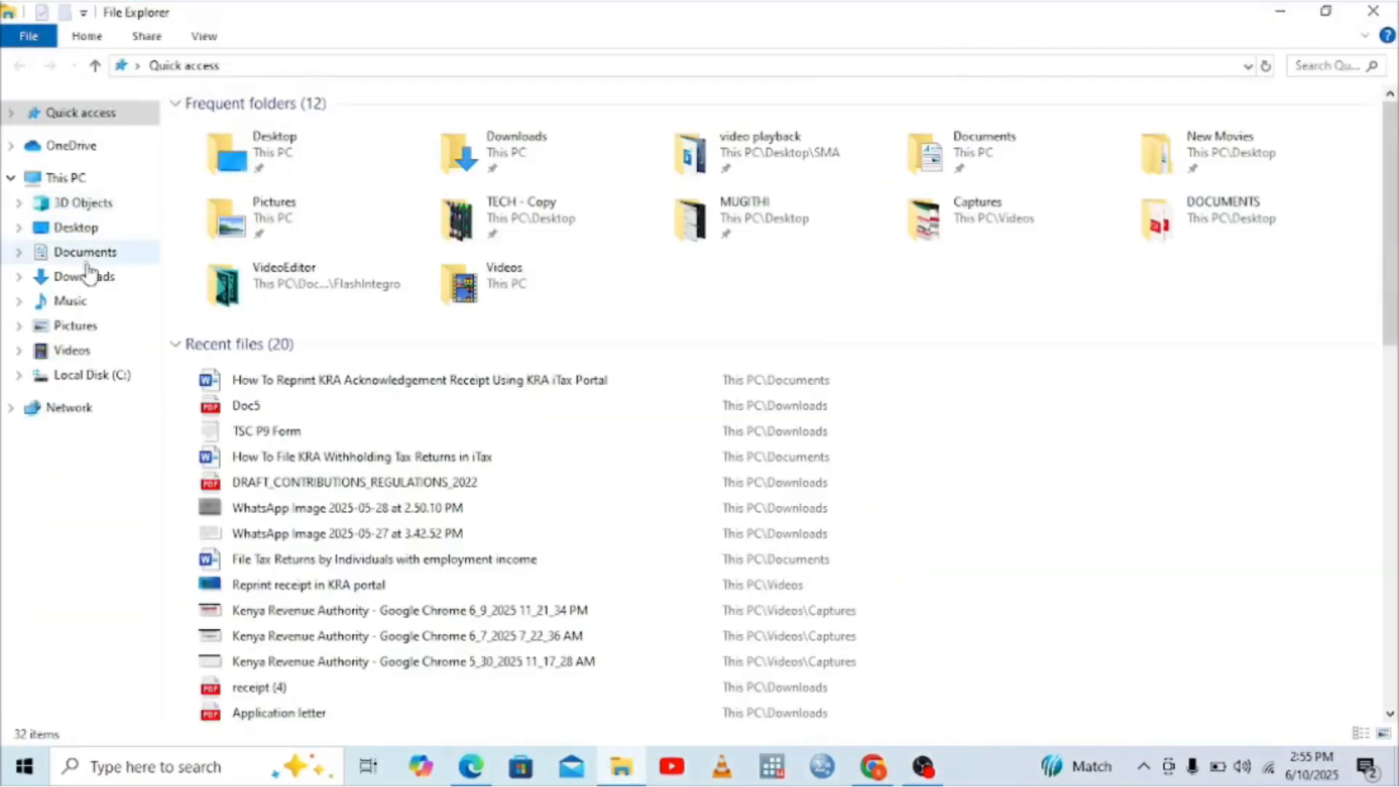
left_click(86, 278)
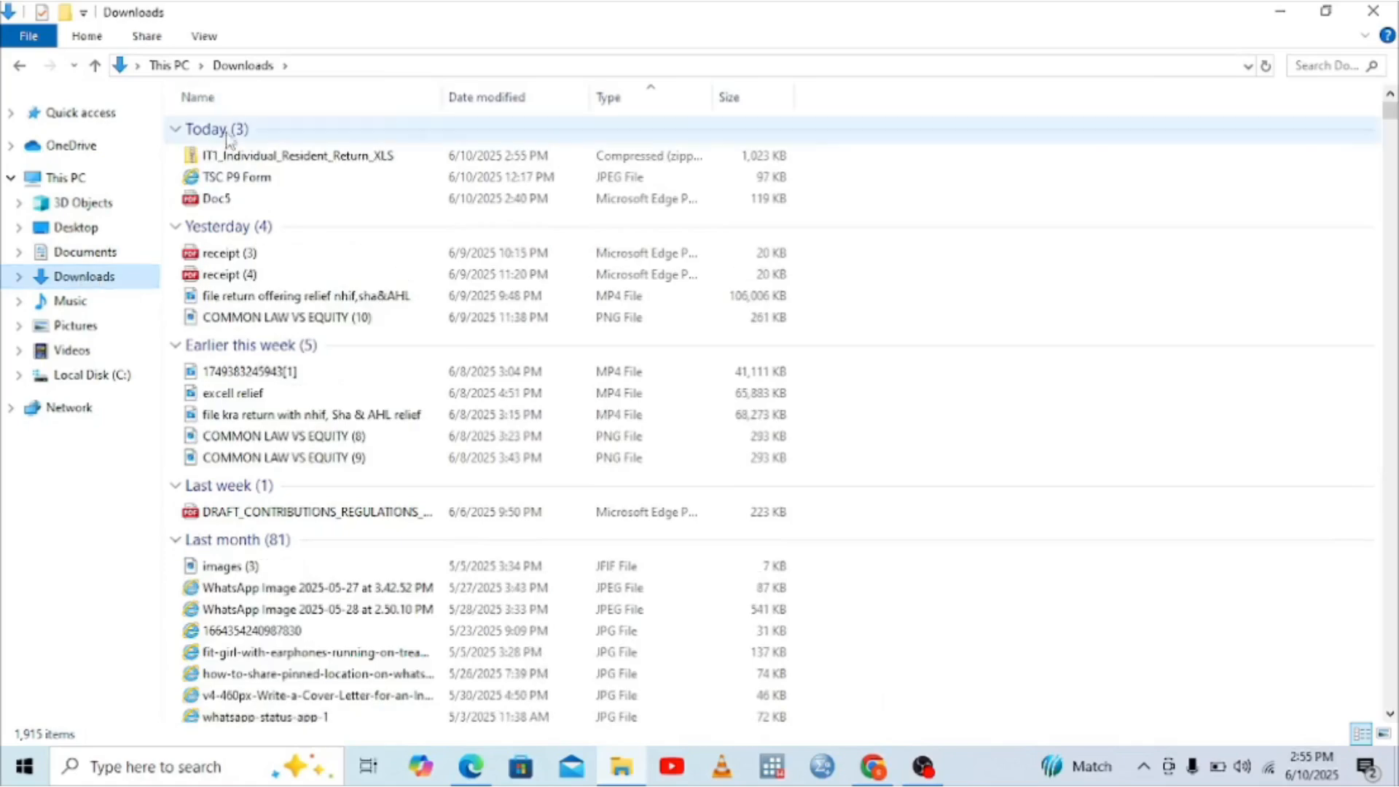
right_click(230, 158)
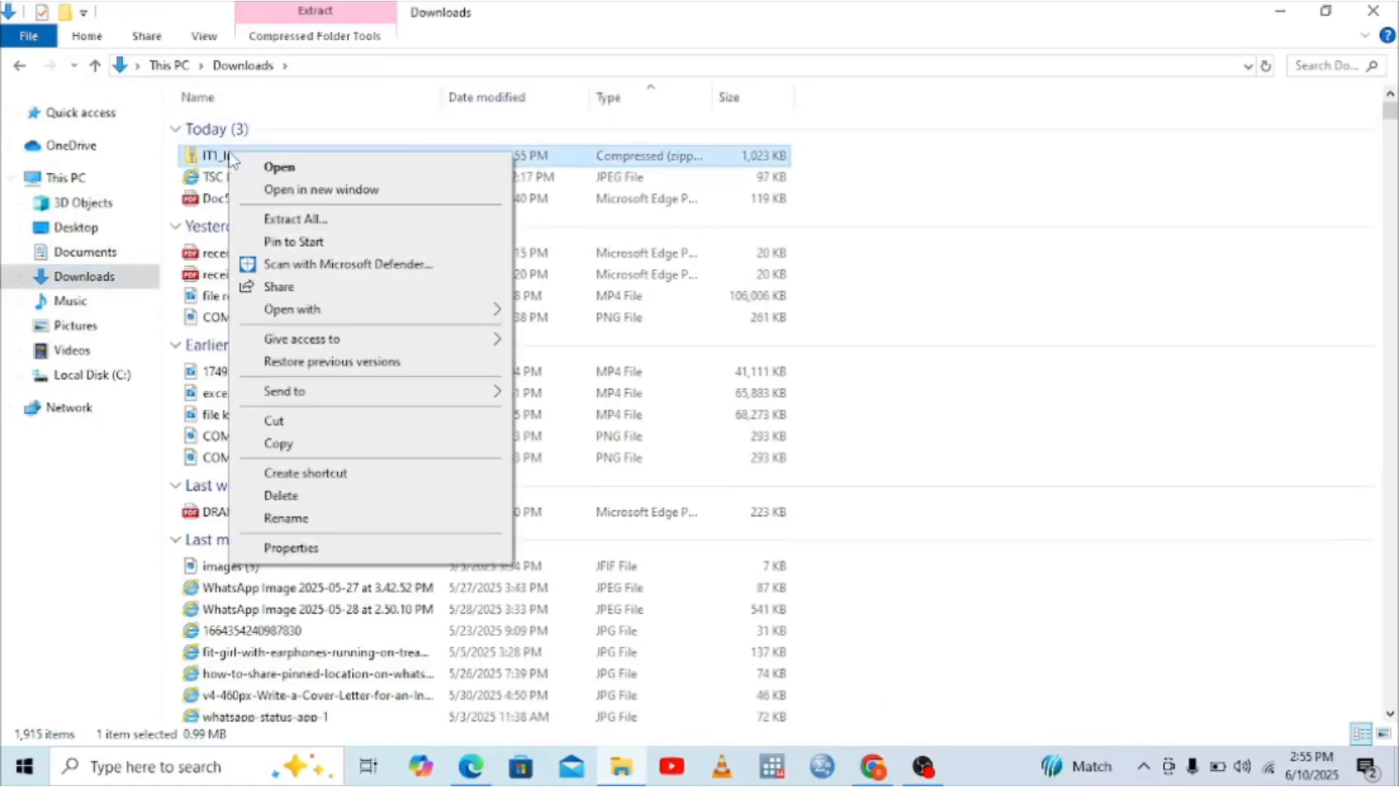
left_click(315, 547)
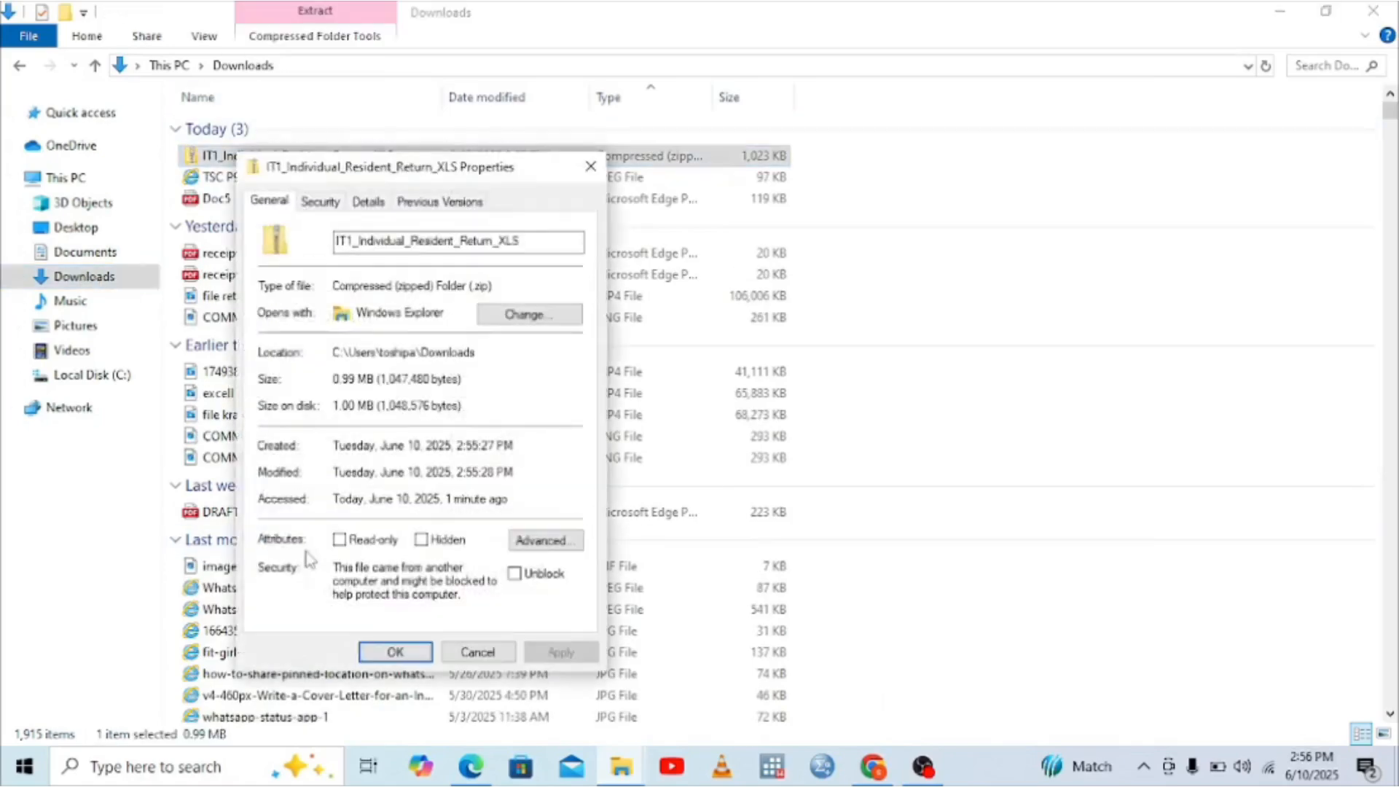
left_click(515, 574)
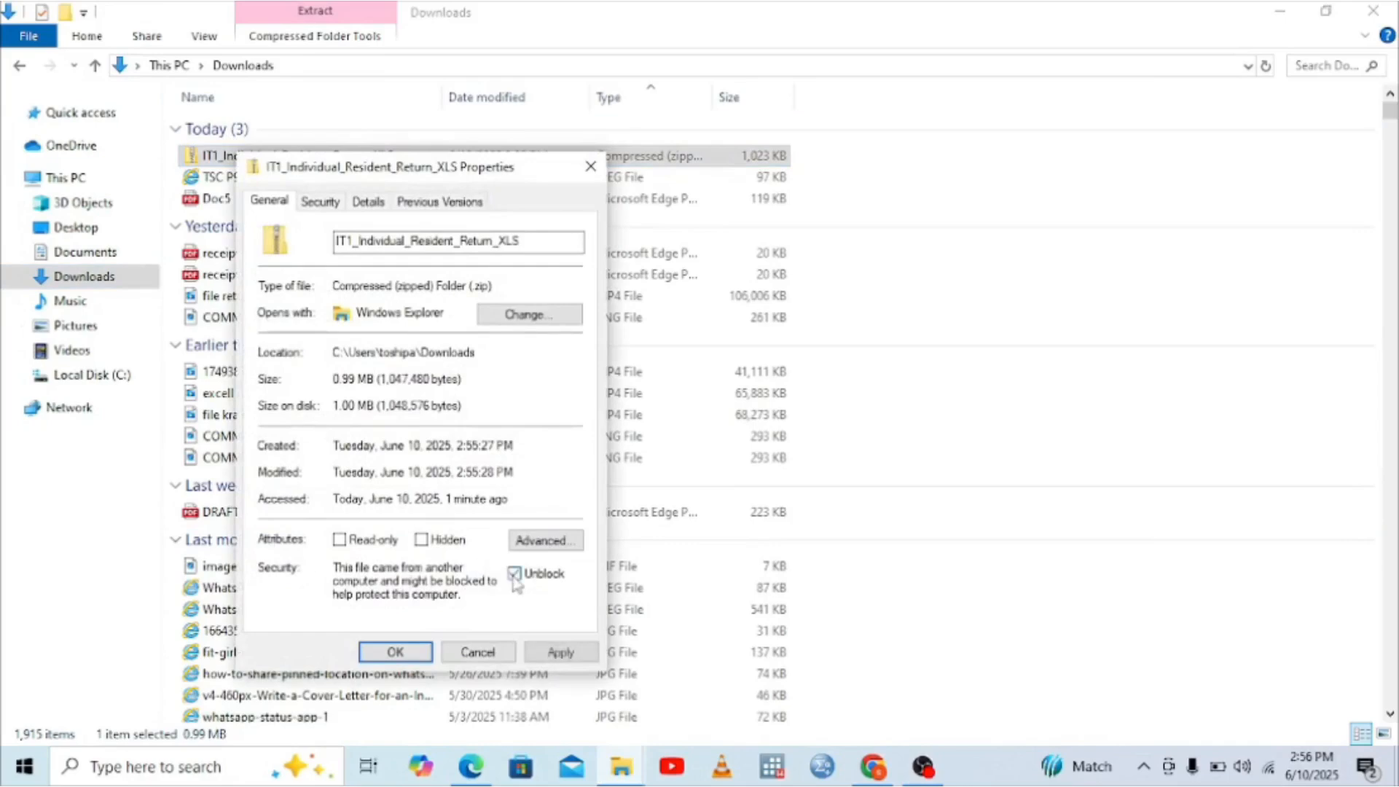
left_click(561, 652)
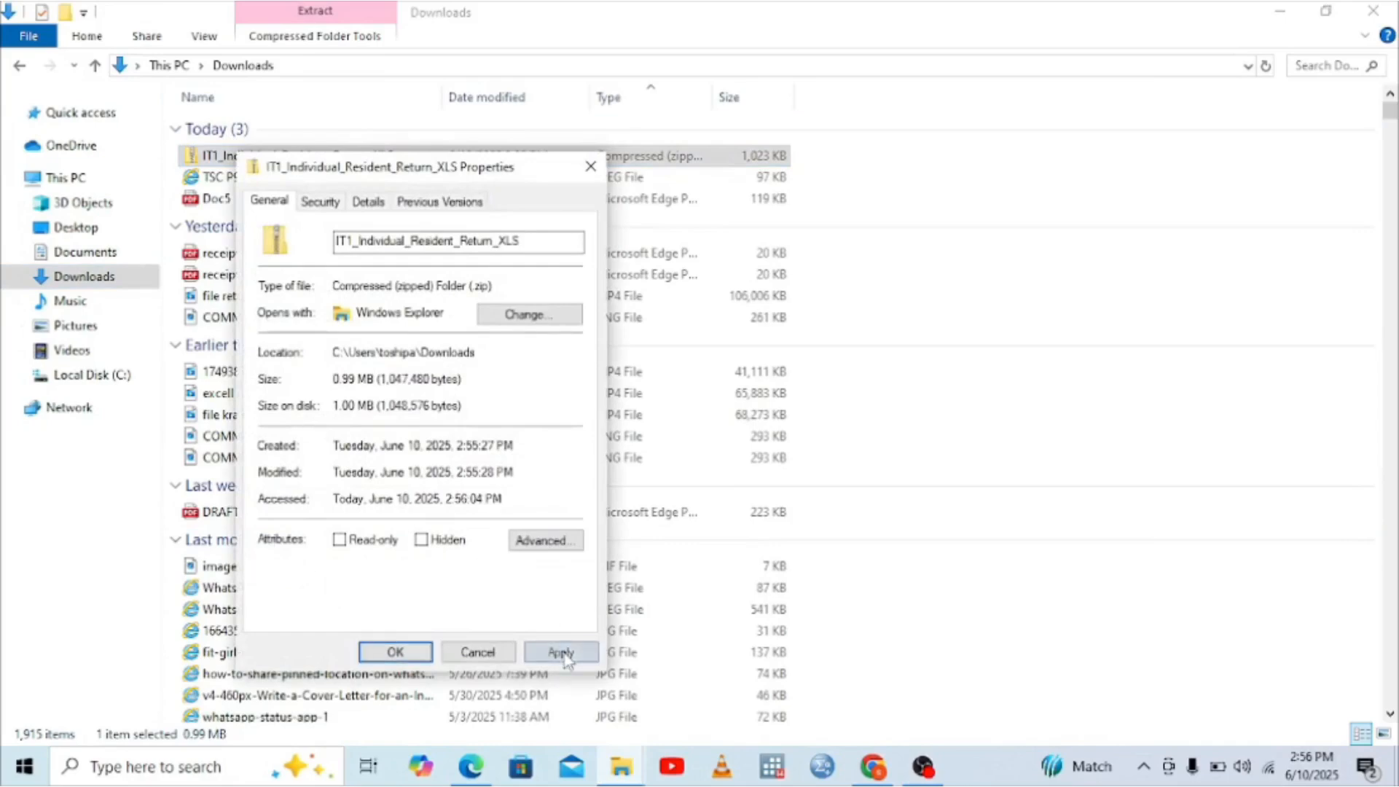
left_click(393, 652)
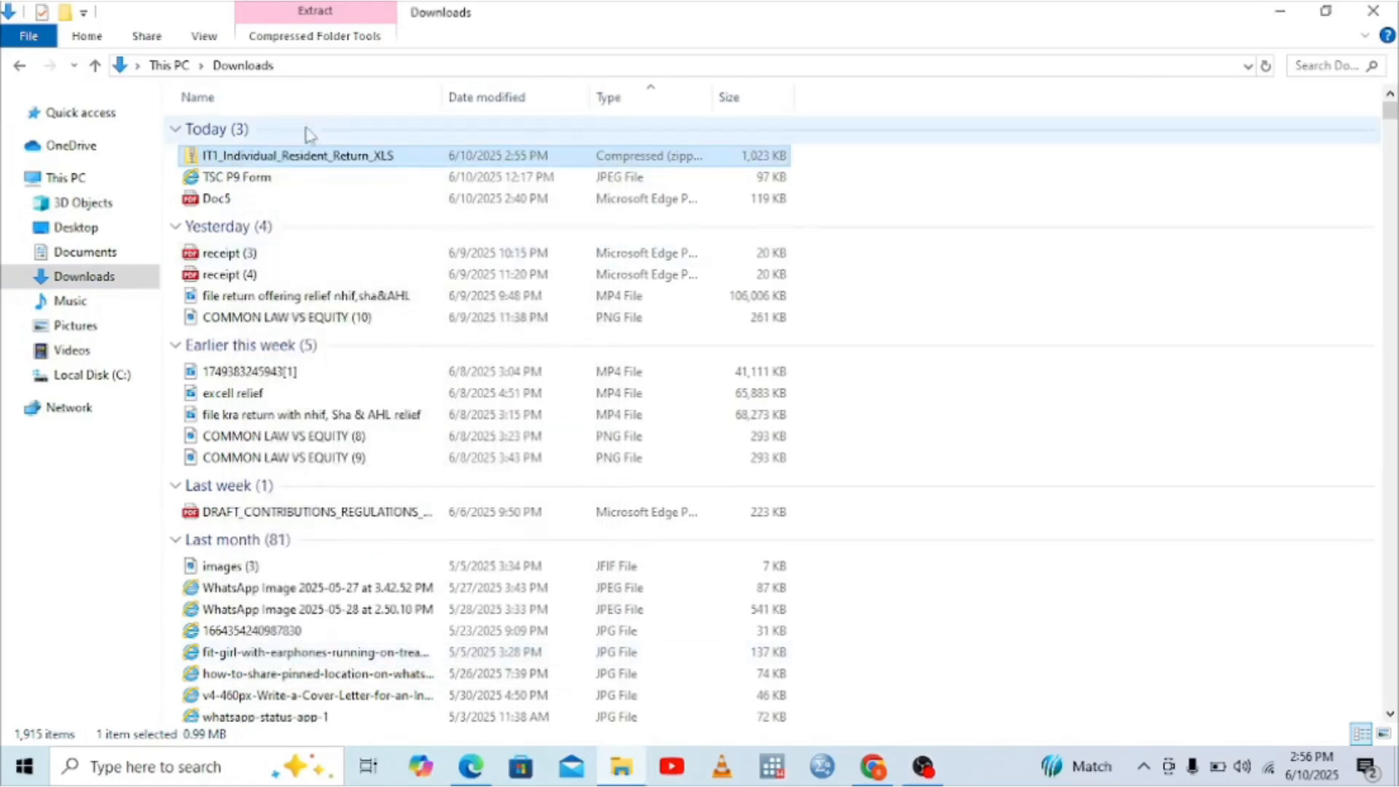
double_click(283, 156)
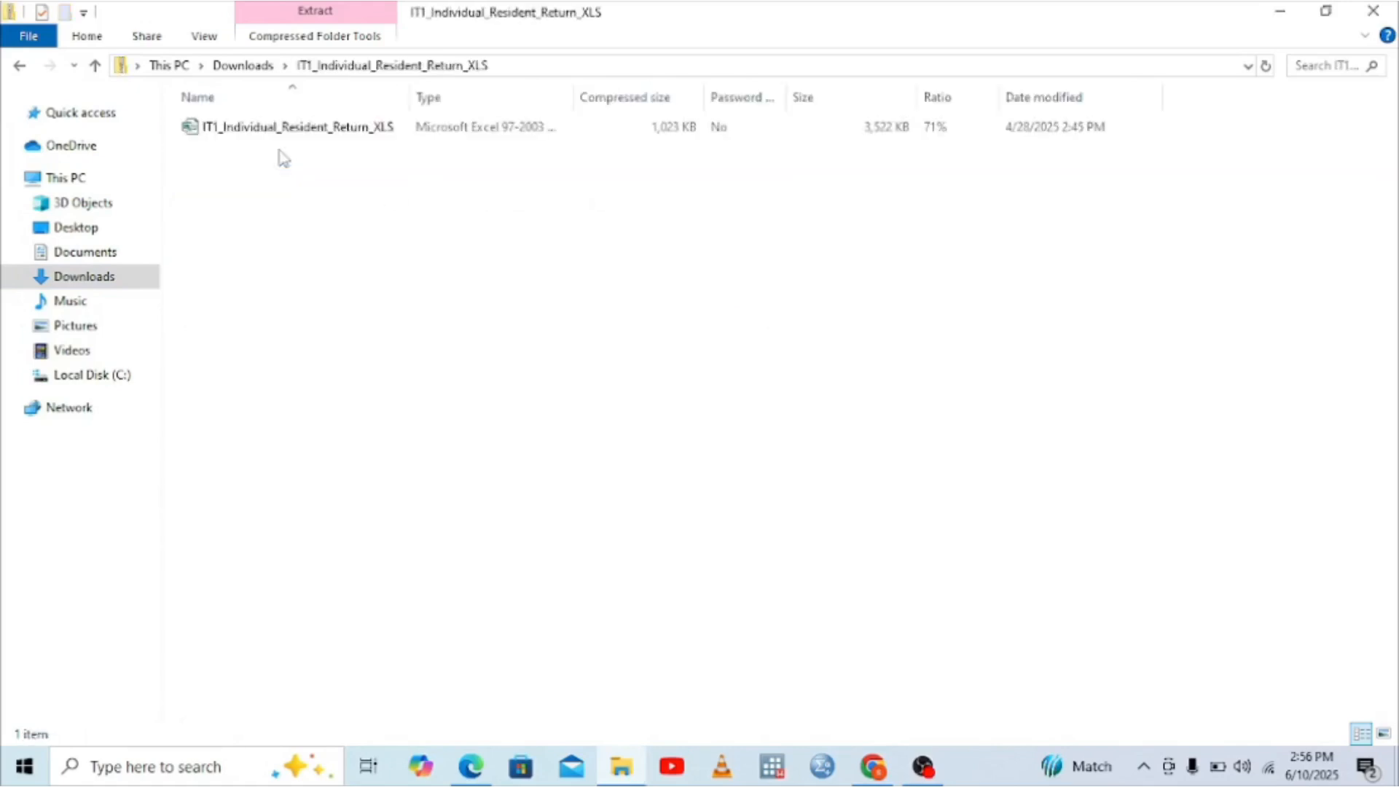
Step: Open the IT1 return workbook, dismiss its warnings, and bring up the Doc5.pdf P9 form
double_click(326, 138)
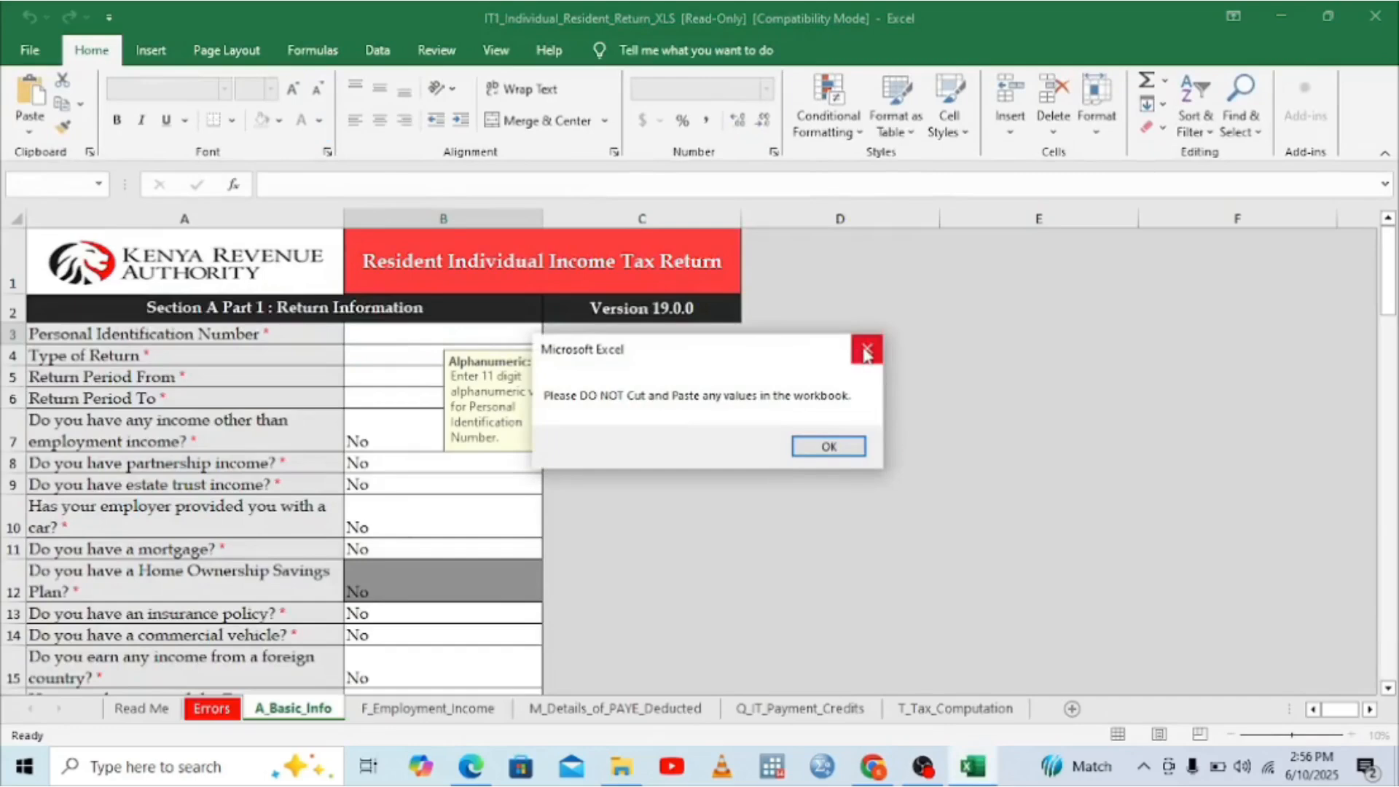
left_click(866, 348)
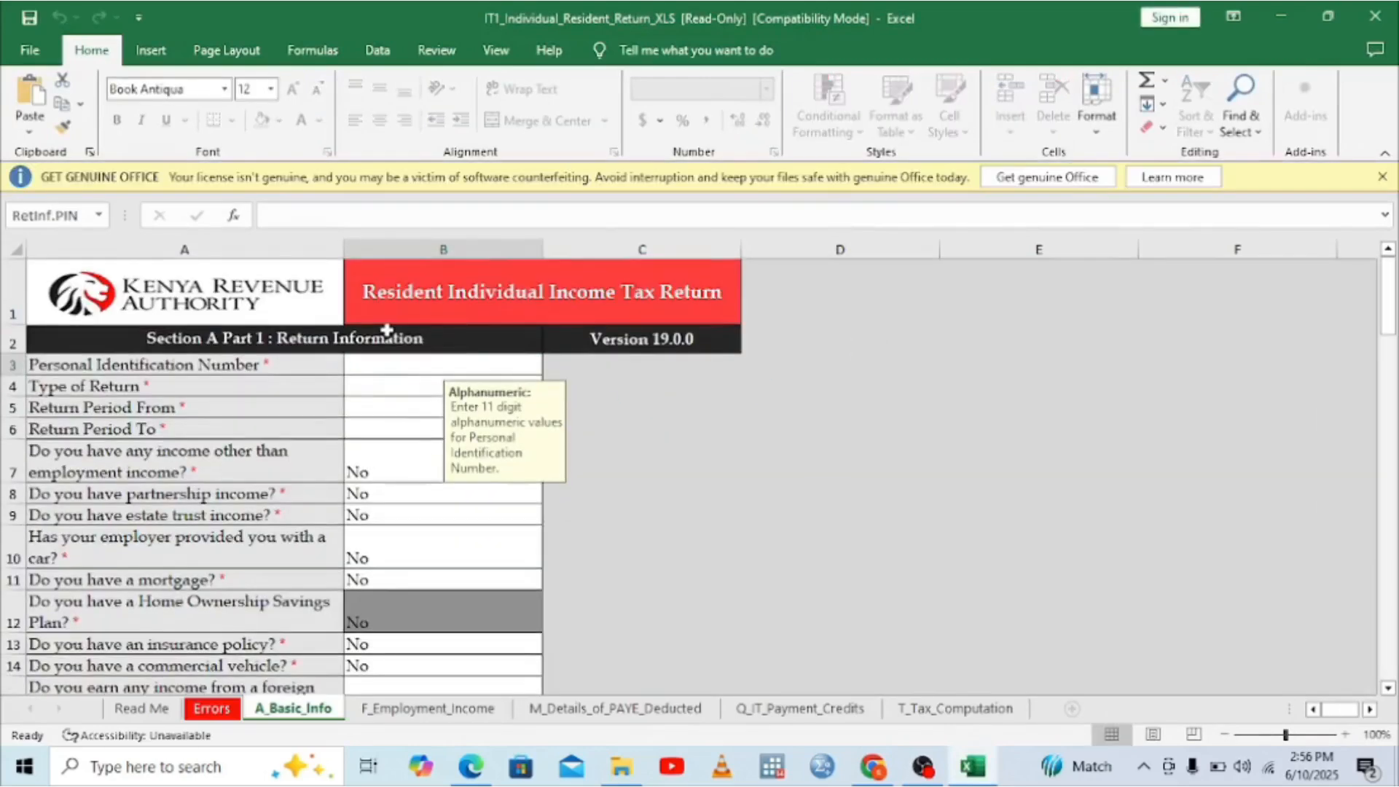
left_click(1382, 177)
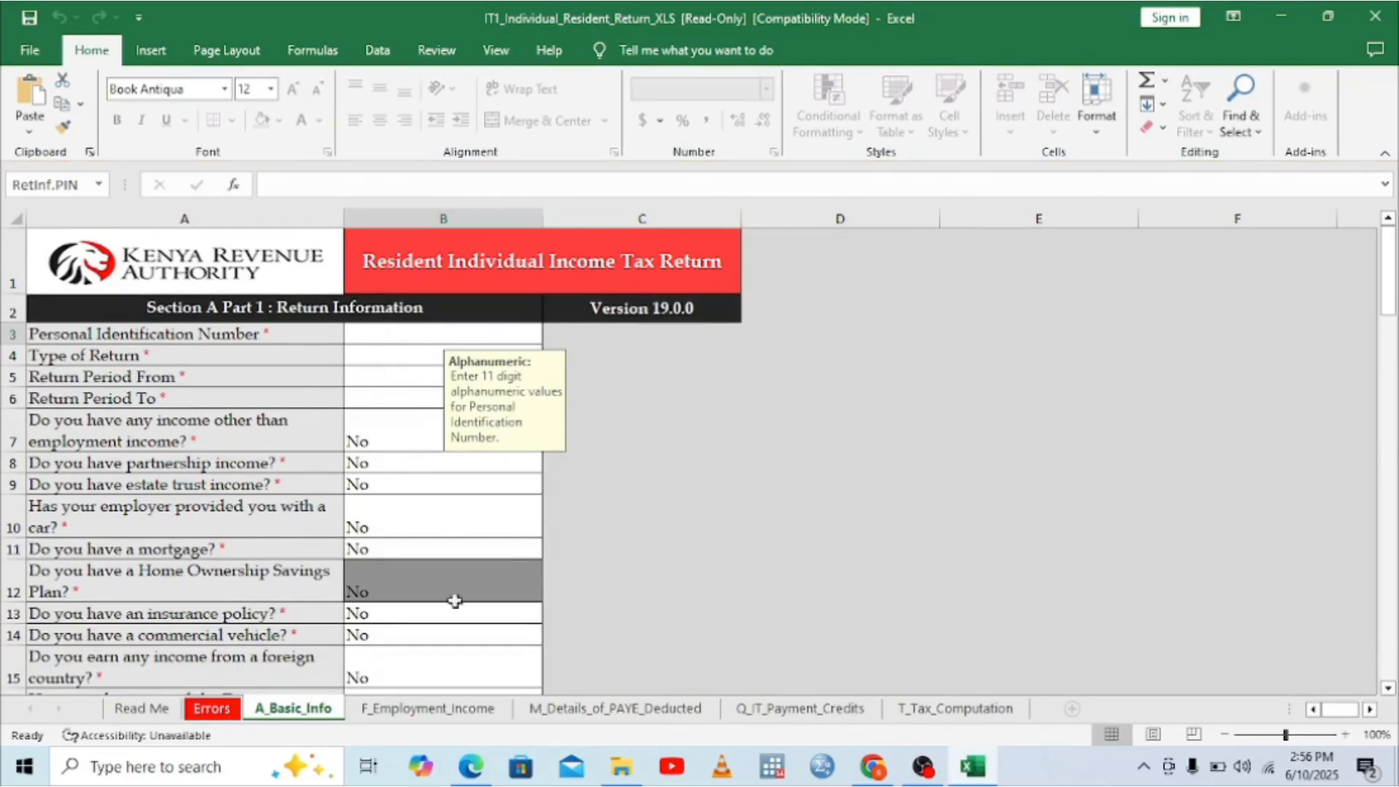
left_click(475, 782)
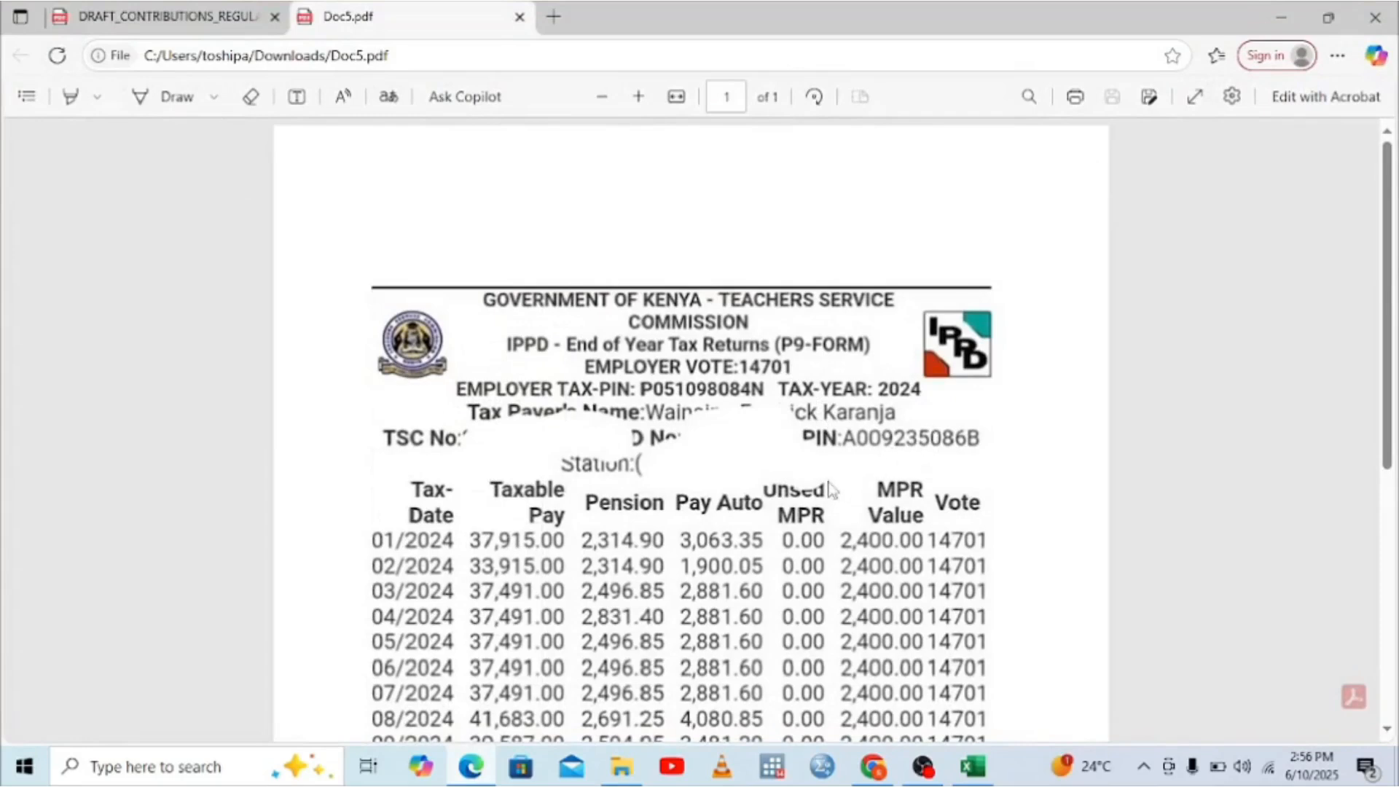
Step: Enter the taxpayer's PIN from the P9 form as the Personal Identification Number
left_click(973, 766)
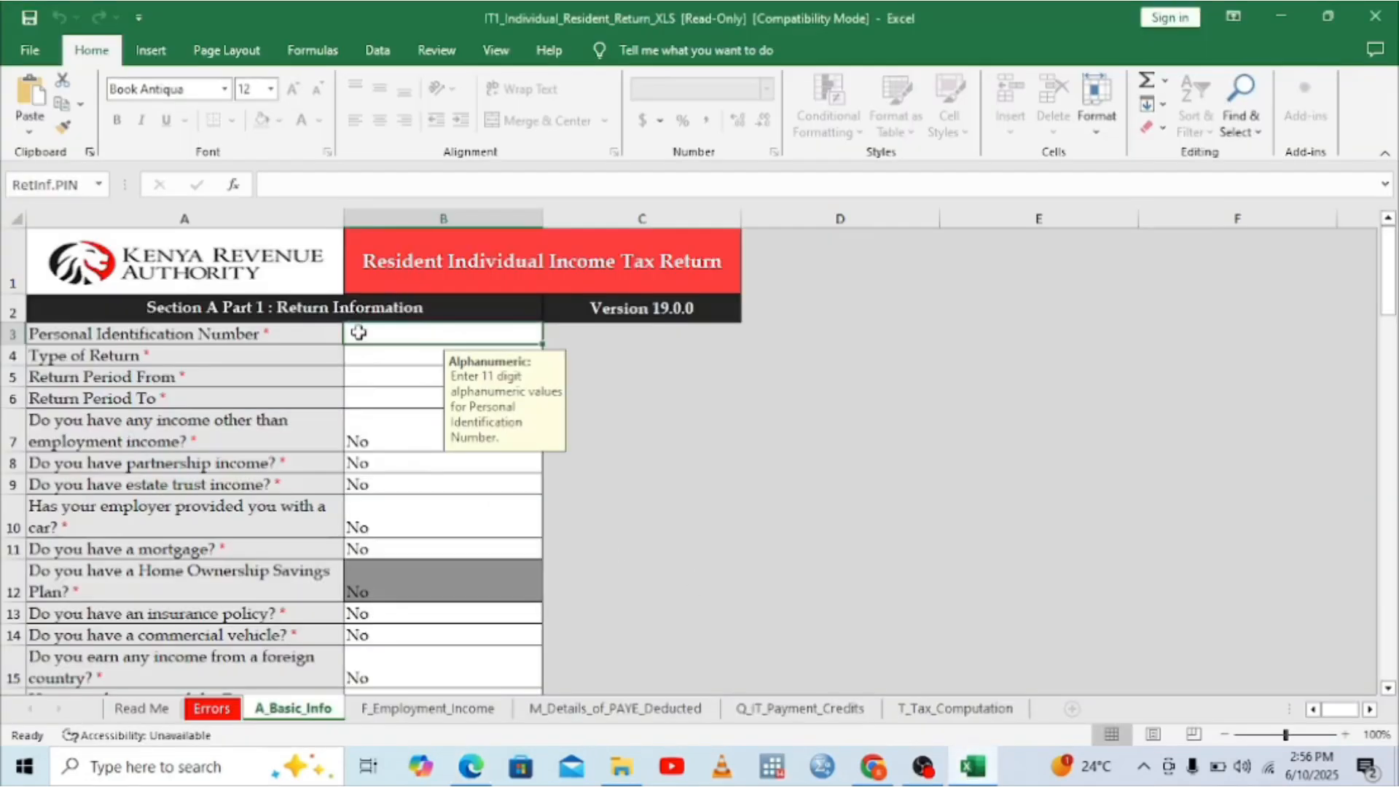
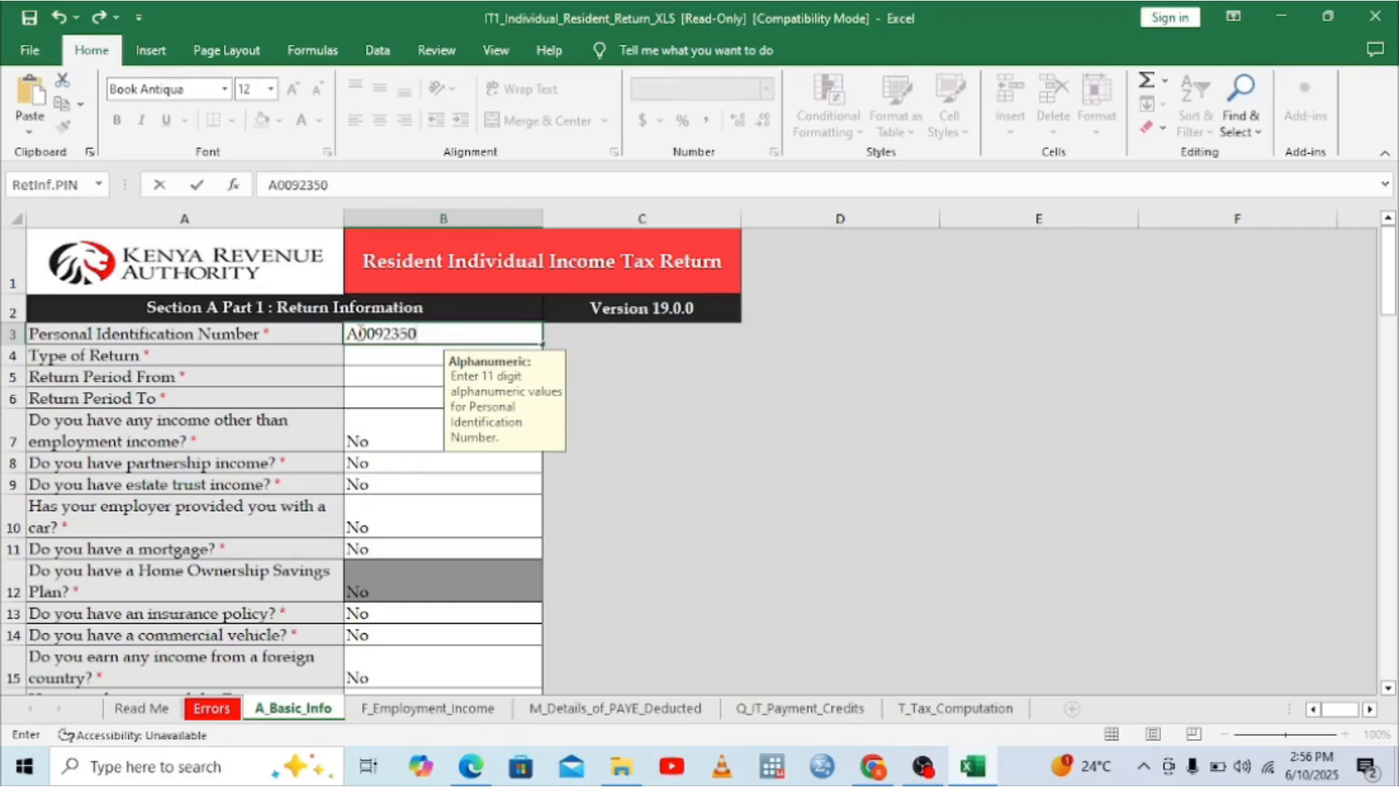
left_click(473, 767)
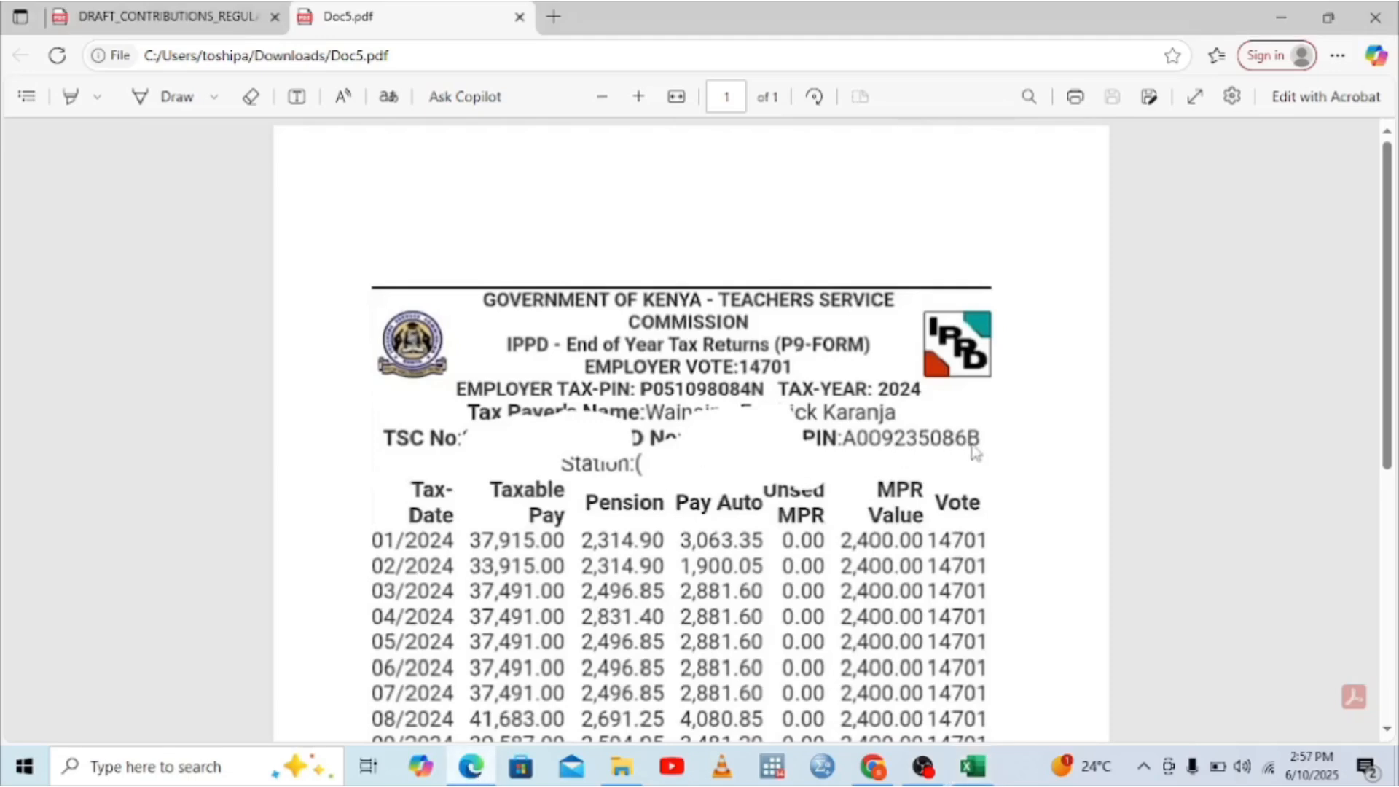
left_click(973, 766)
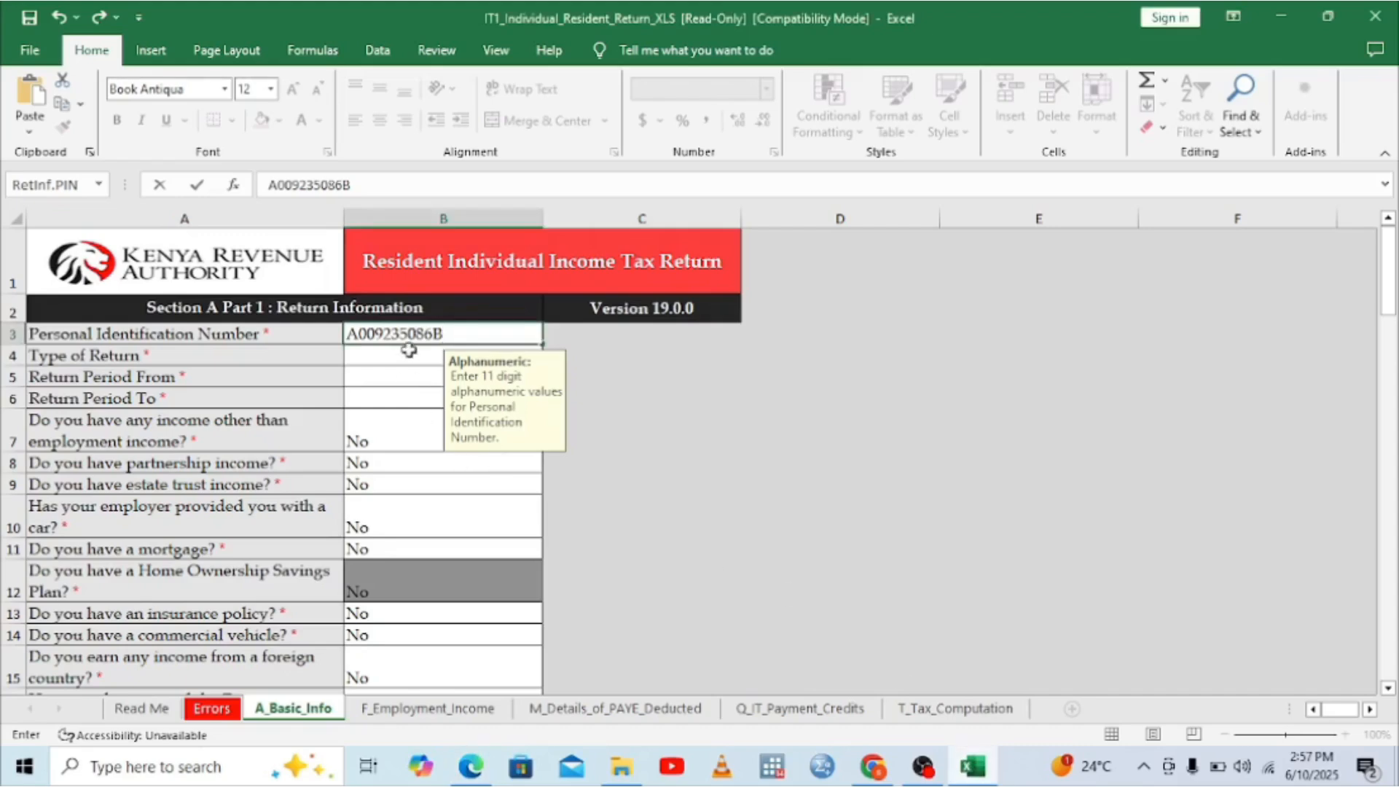
Step: Set Type of Return to Amended
left_click(379, 363)
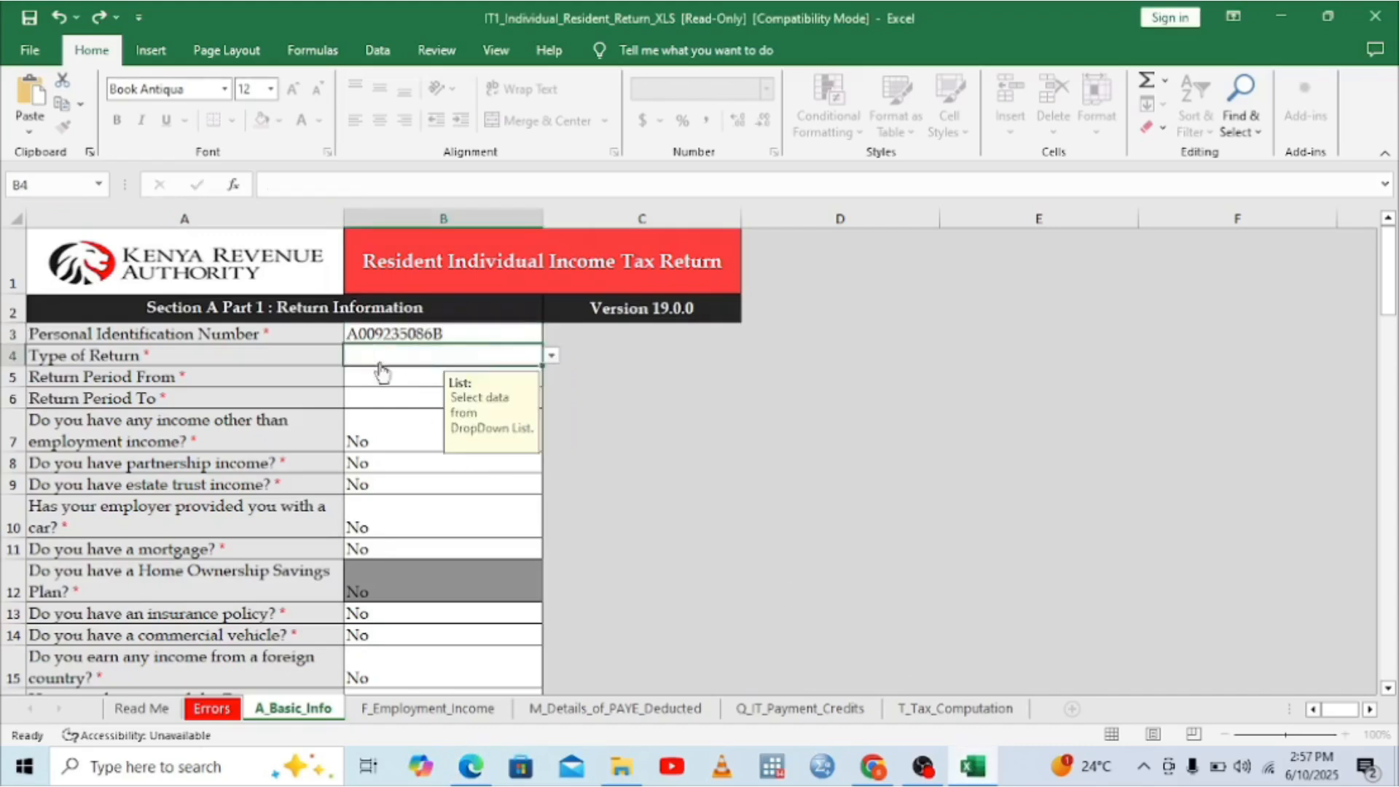
left_click(551, 356)
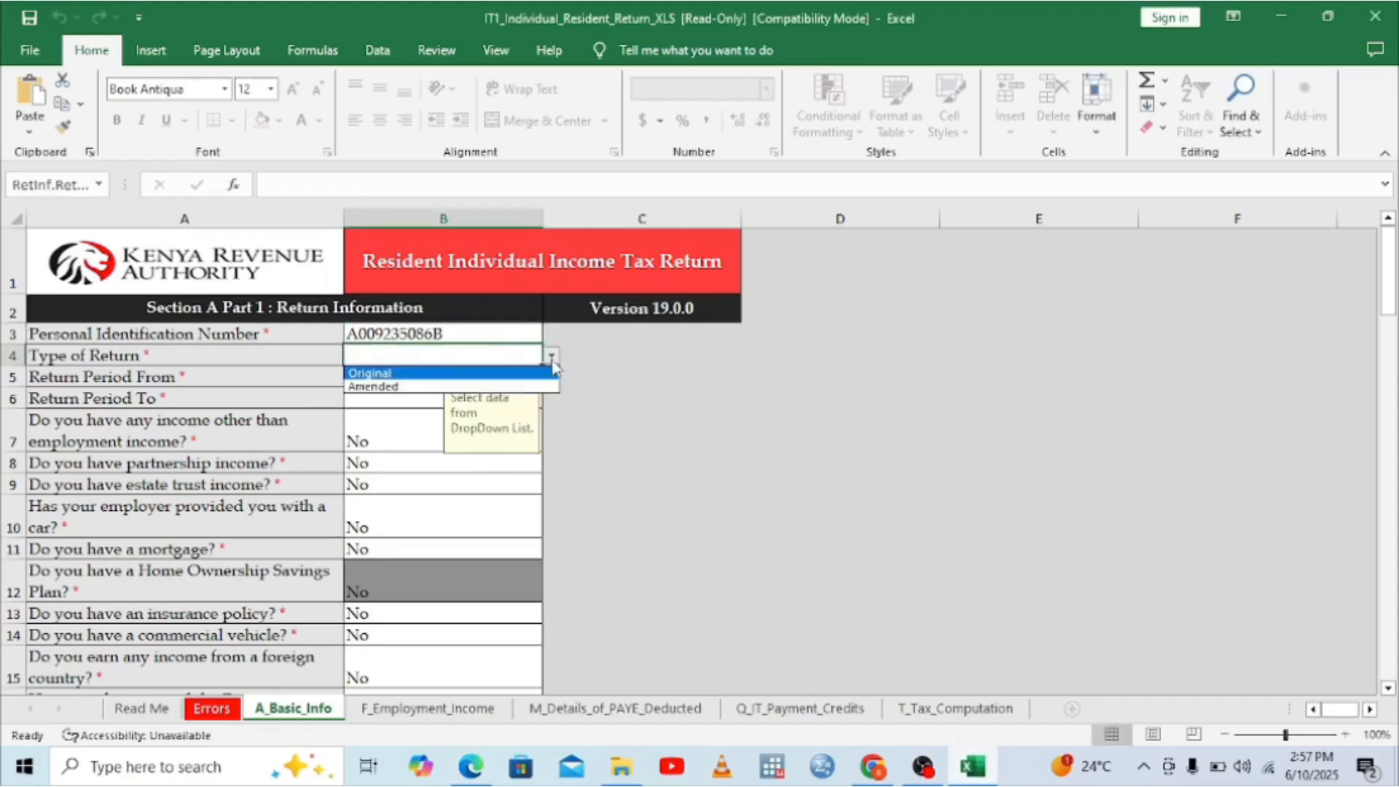
left_click(372, 387)
left_click(364, 381)
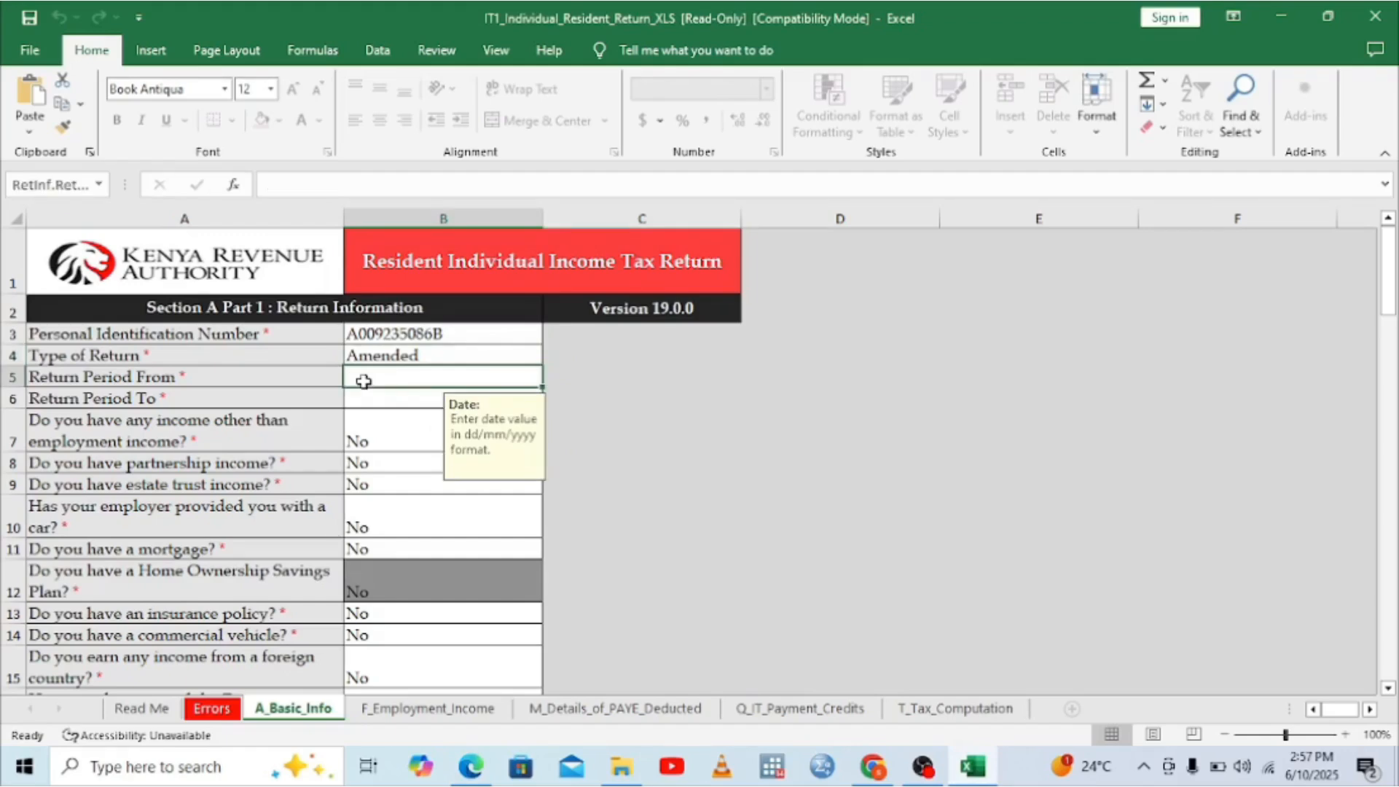
Step: Set Return Period From to 01/01/2024, discarding an invalid overwrite
type("0")
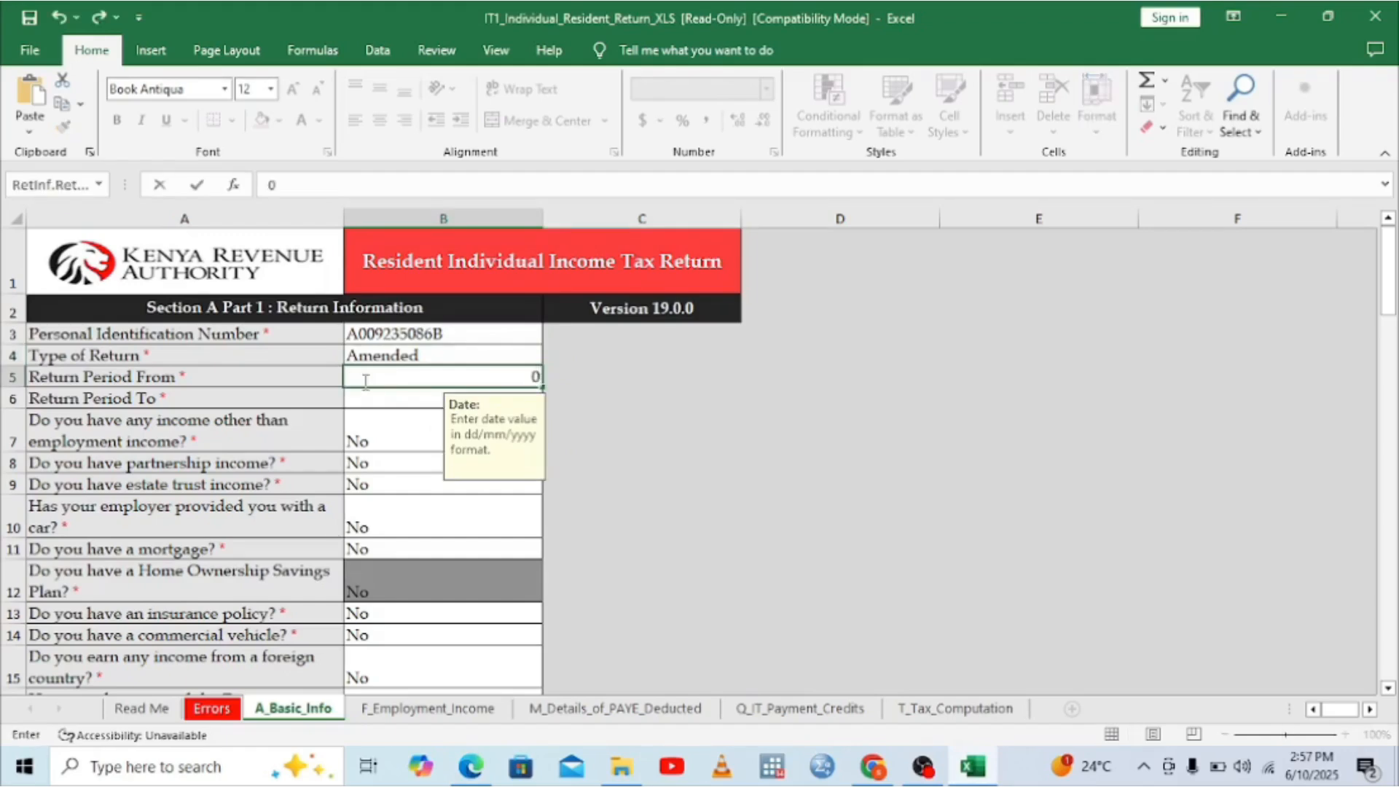
type("1/01/2034")
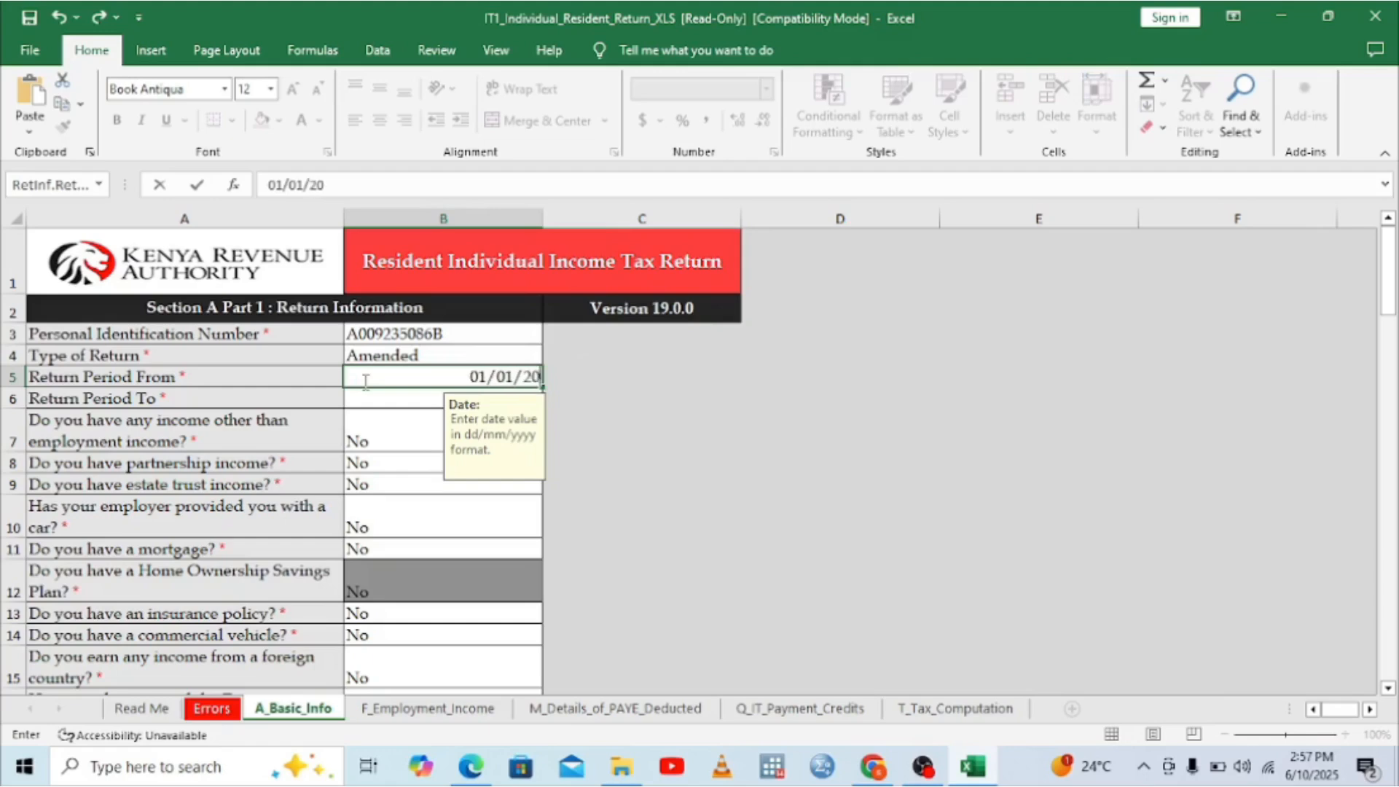
key("BackSpace")
key("BackSpace")
type("4")
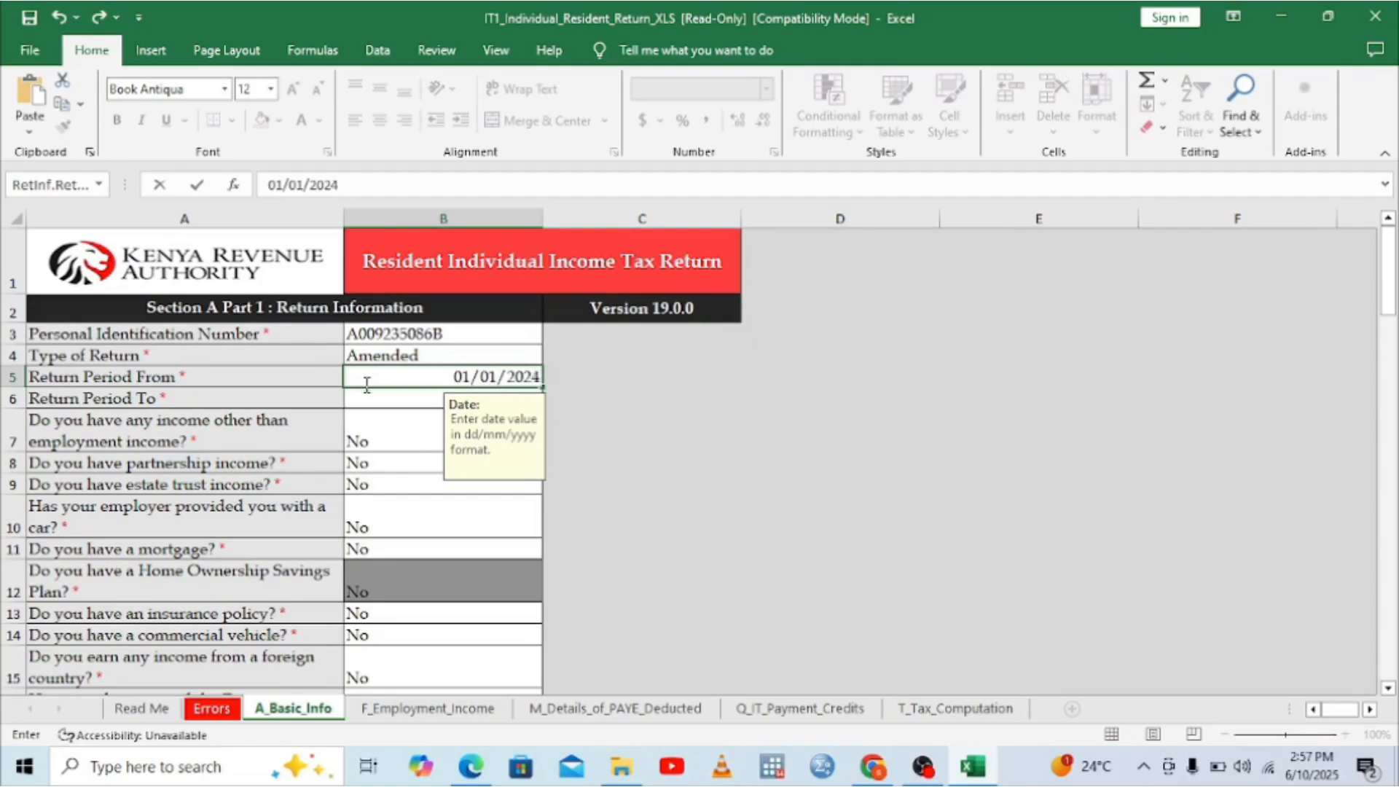
left_click(366, 403)
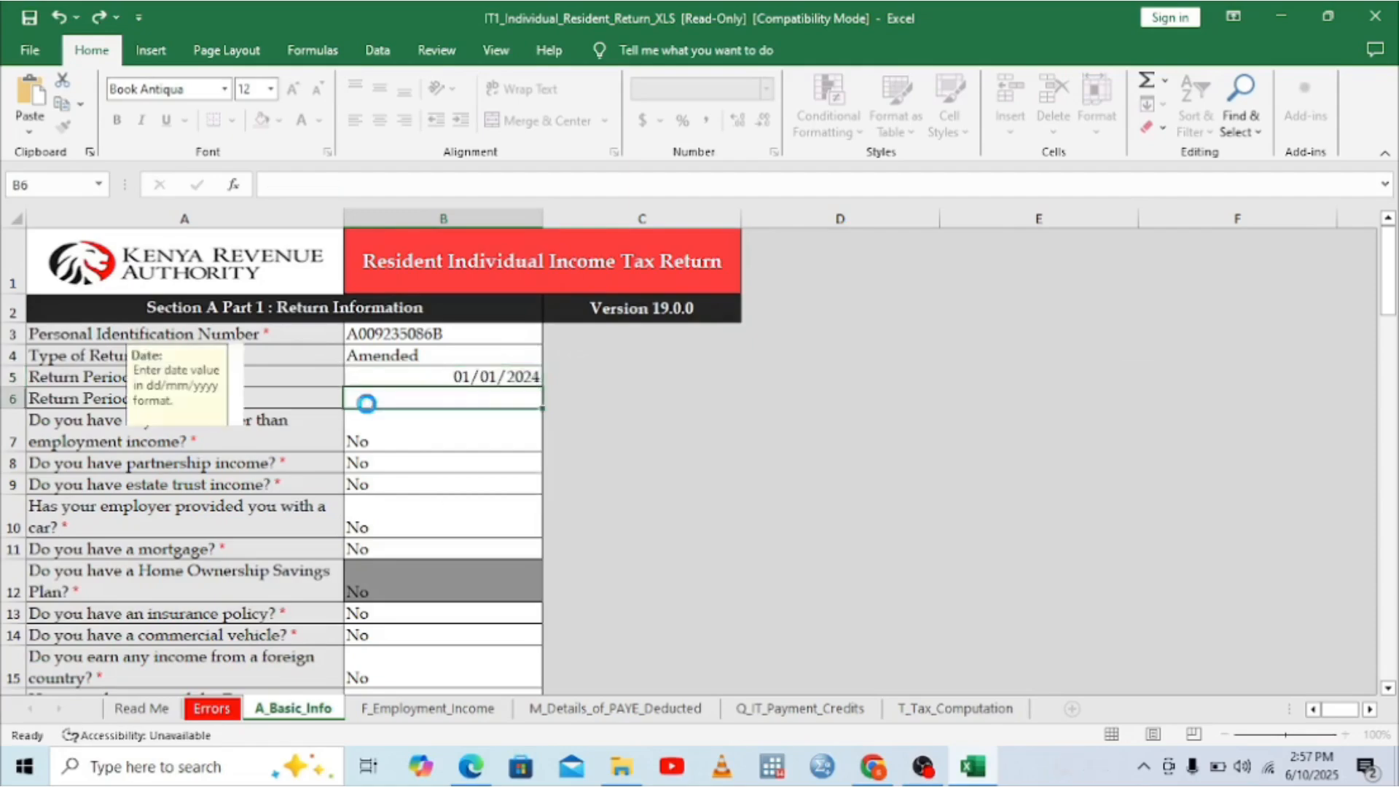
key("Up")
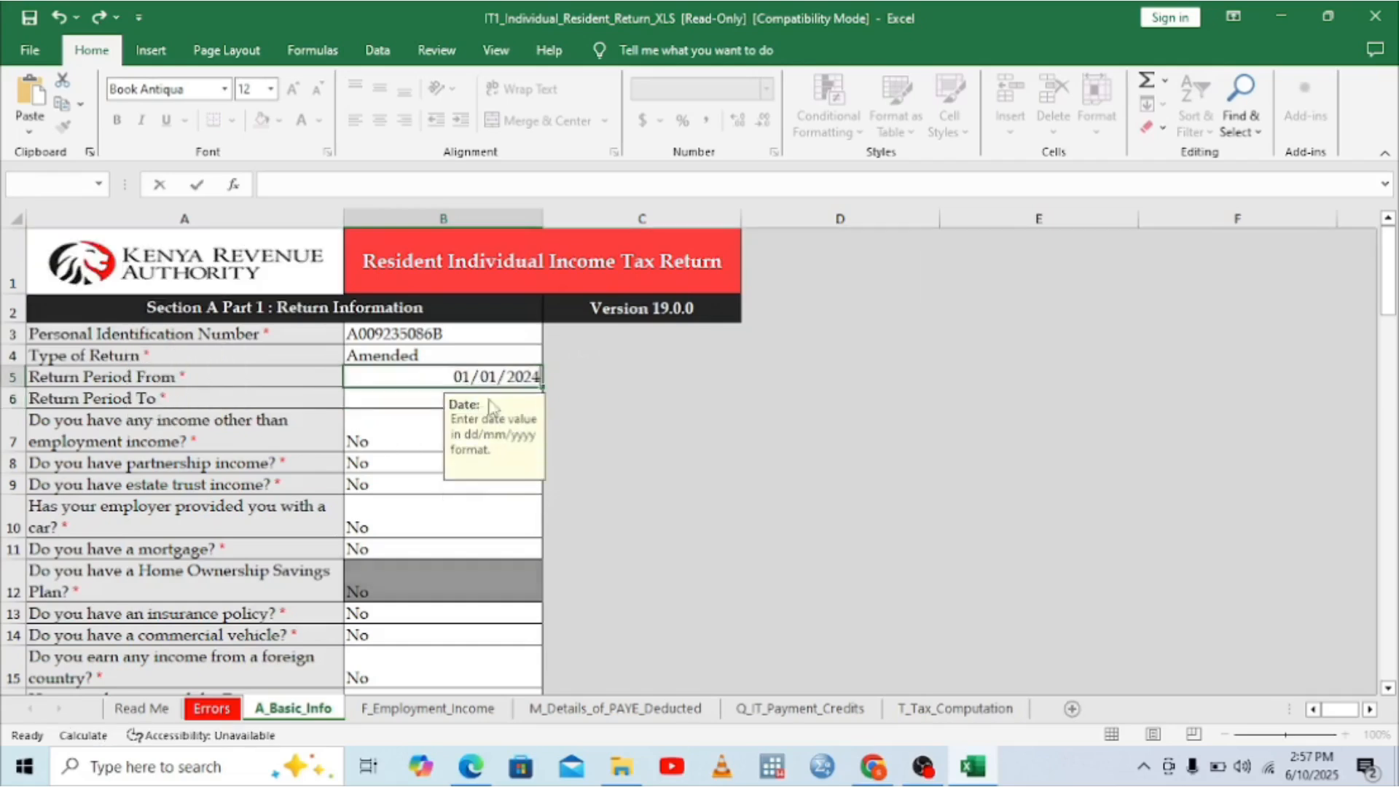
type("31")
key("Return")
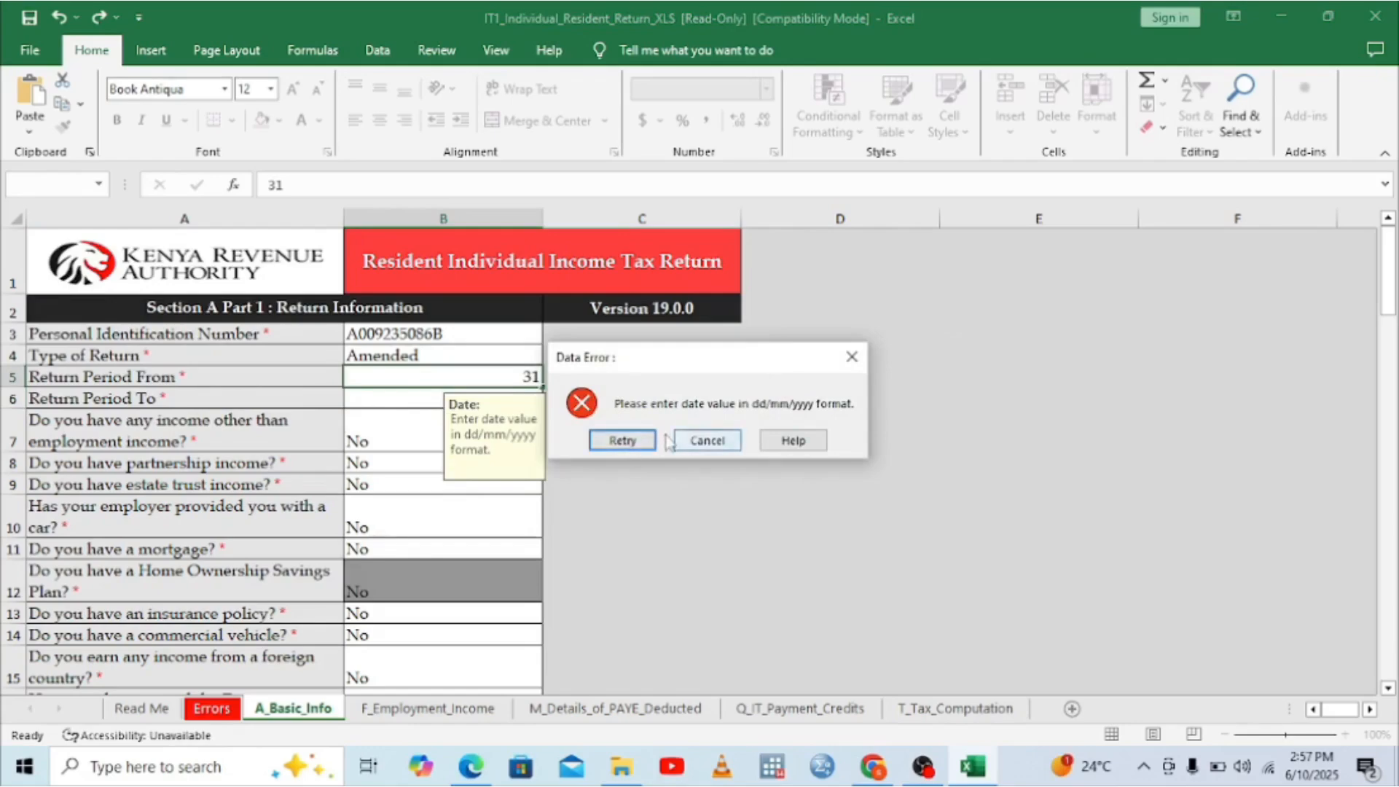
left_click(727, 441)
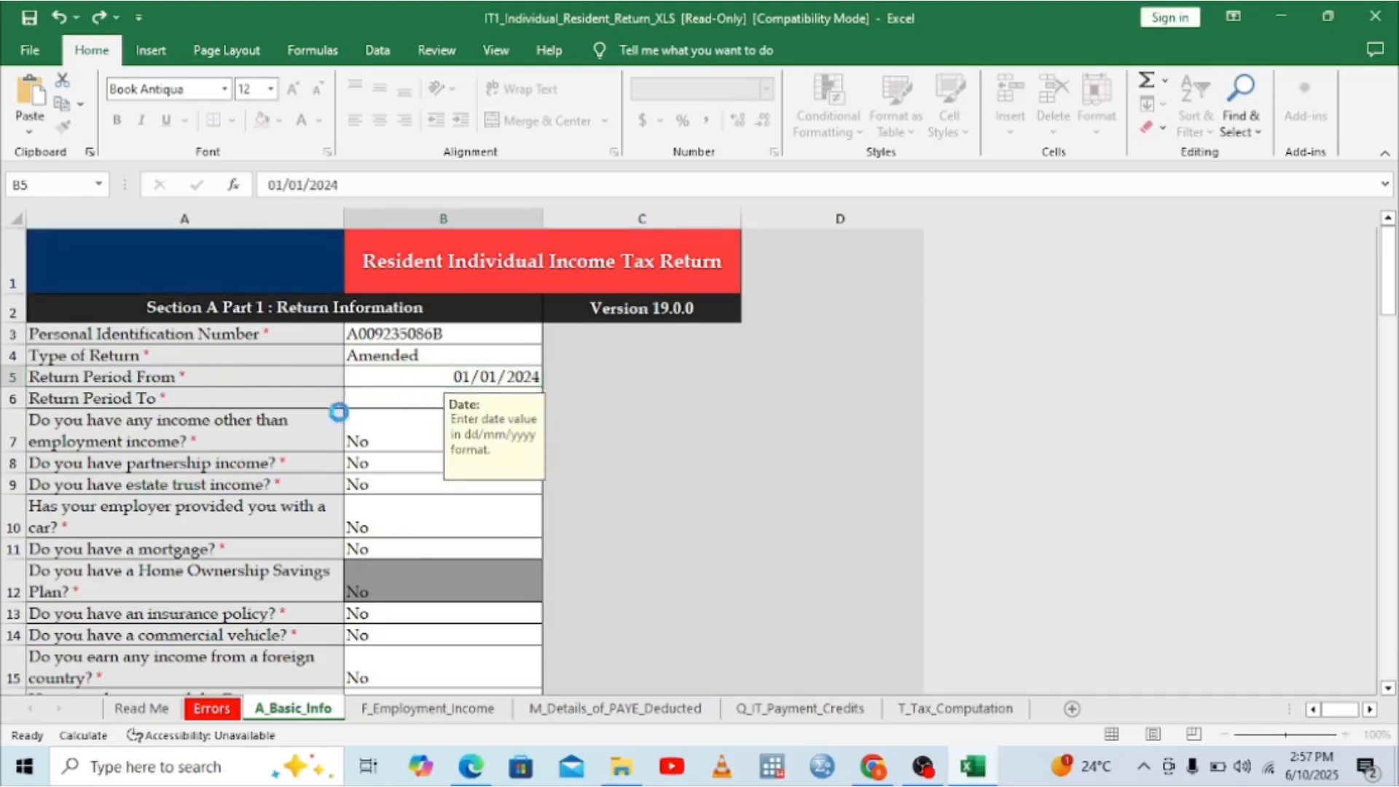
Step: Set Return Period To to 31/12/2024
left_click(379, 396)
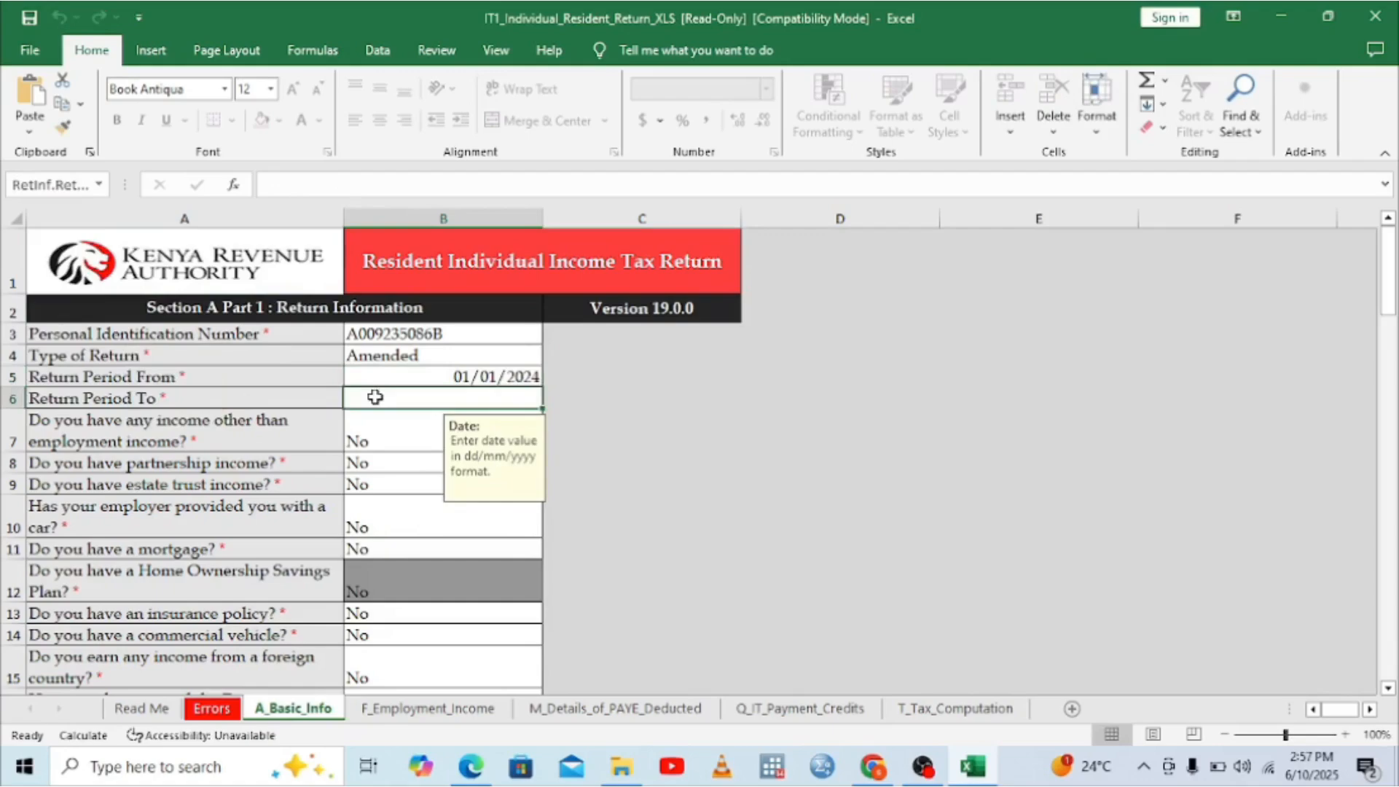
type("31/")
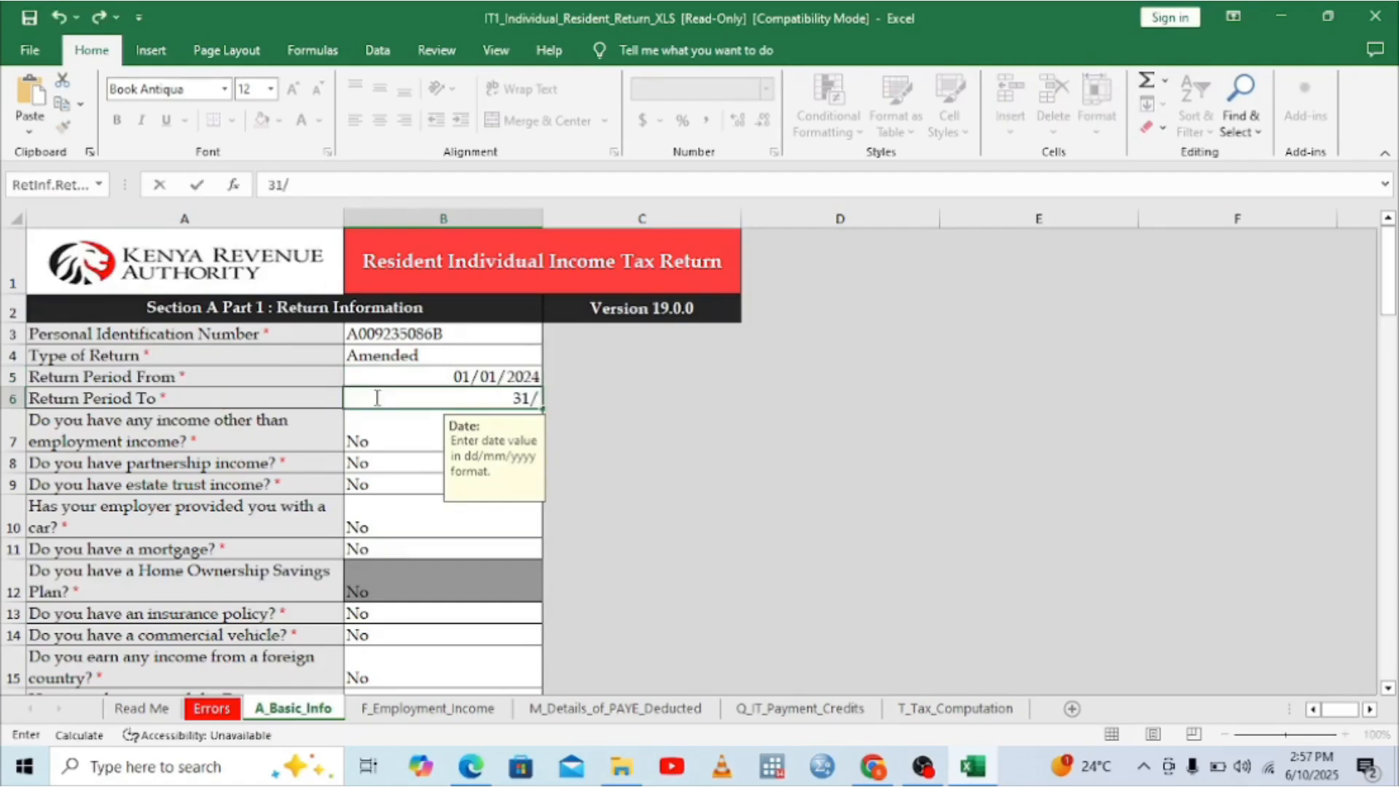
type("12/20")
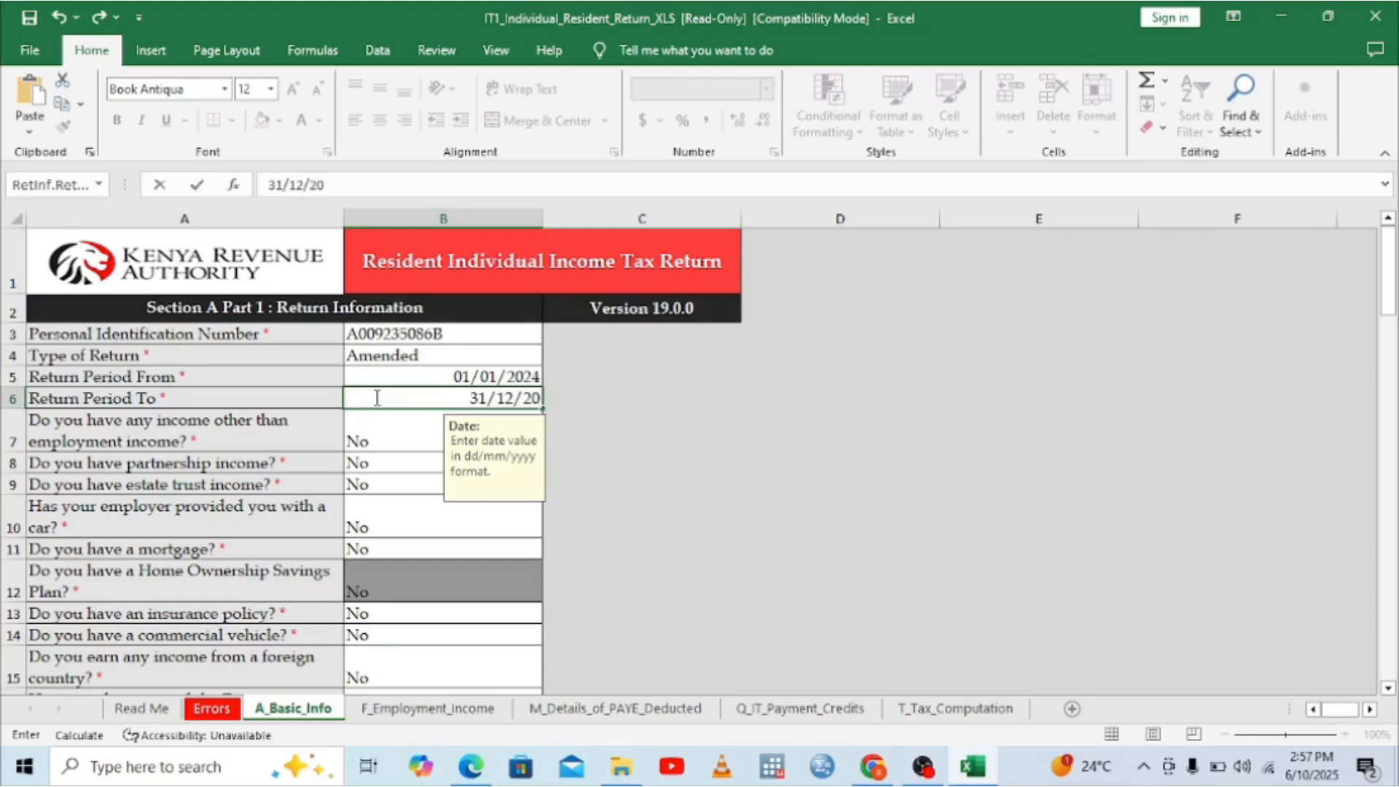
type("24")
key("BackSpace")
type("4")
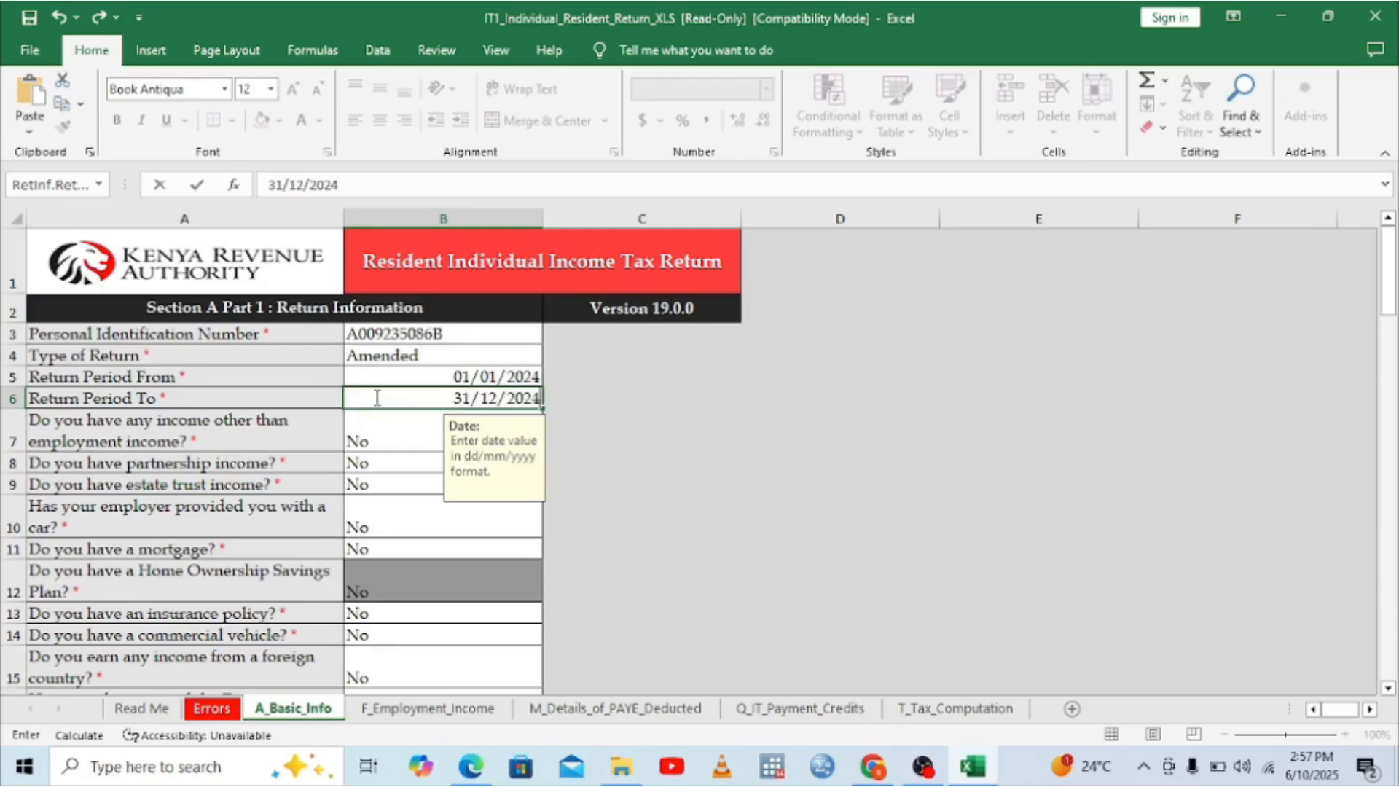
left_click(361, 432)
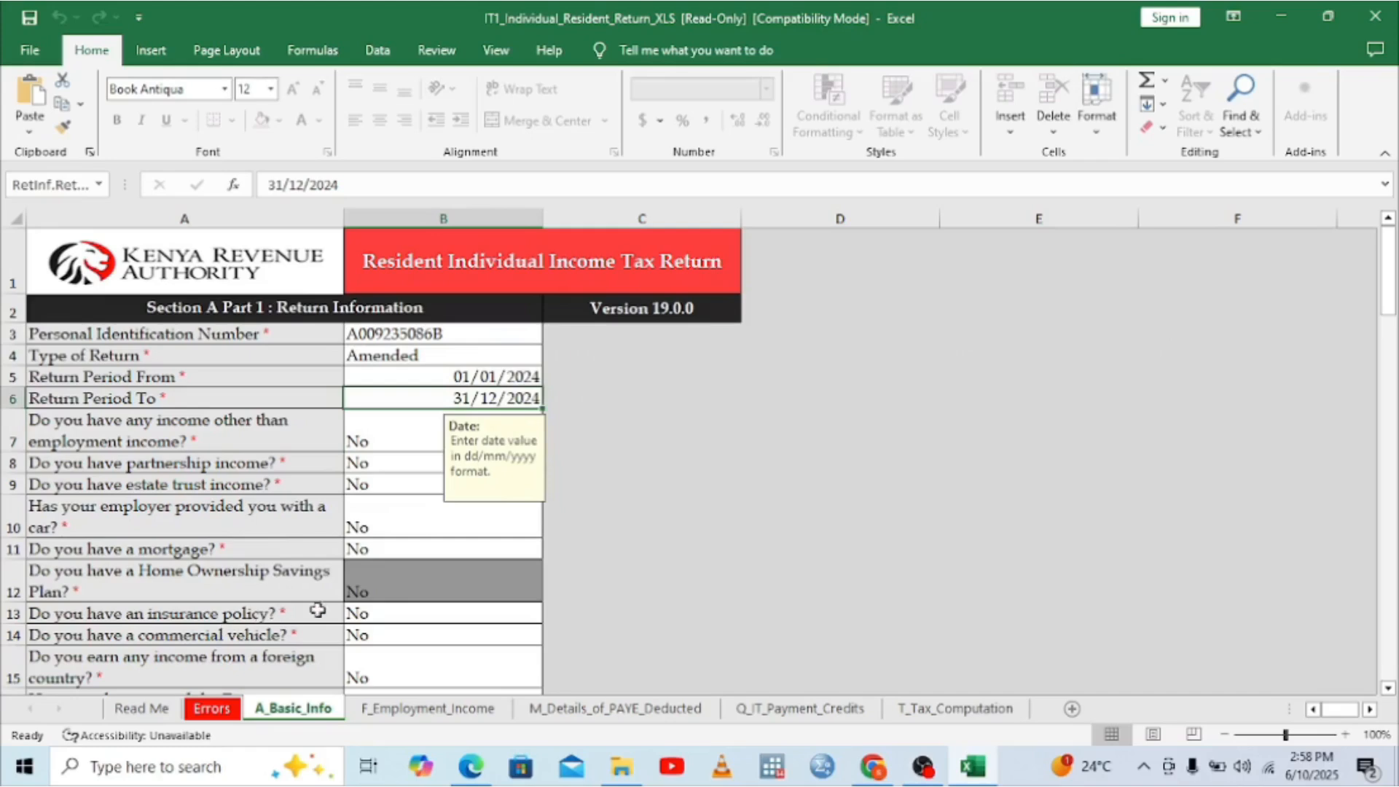
Step: Answer Yes to the insurance policy question in B13 and open the insurance relief computation sheet
left_click(453, 614)
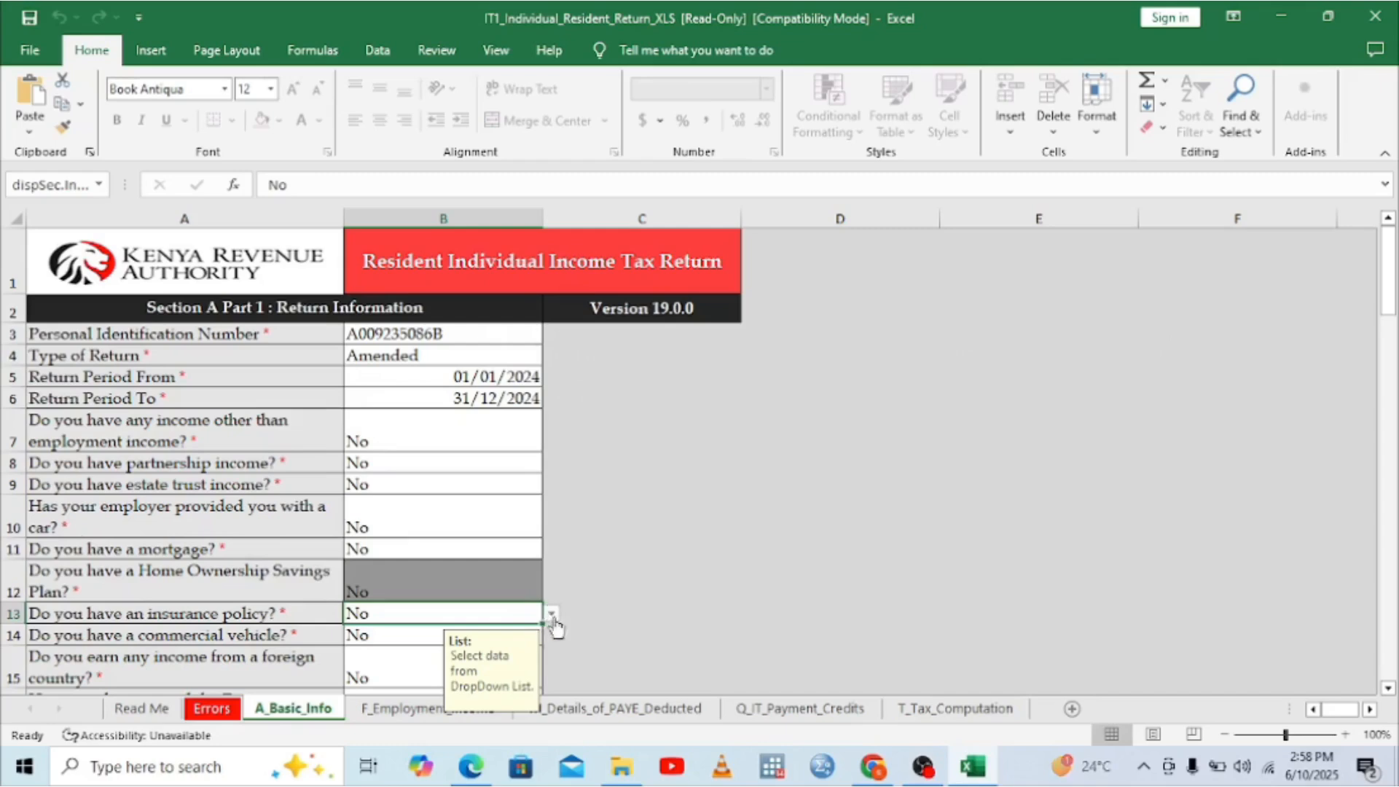
left_click(552, 614)
left_click(446, 631)
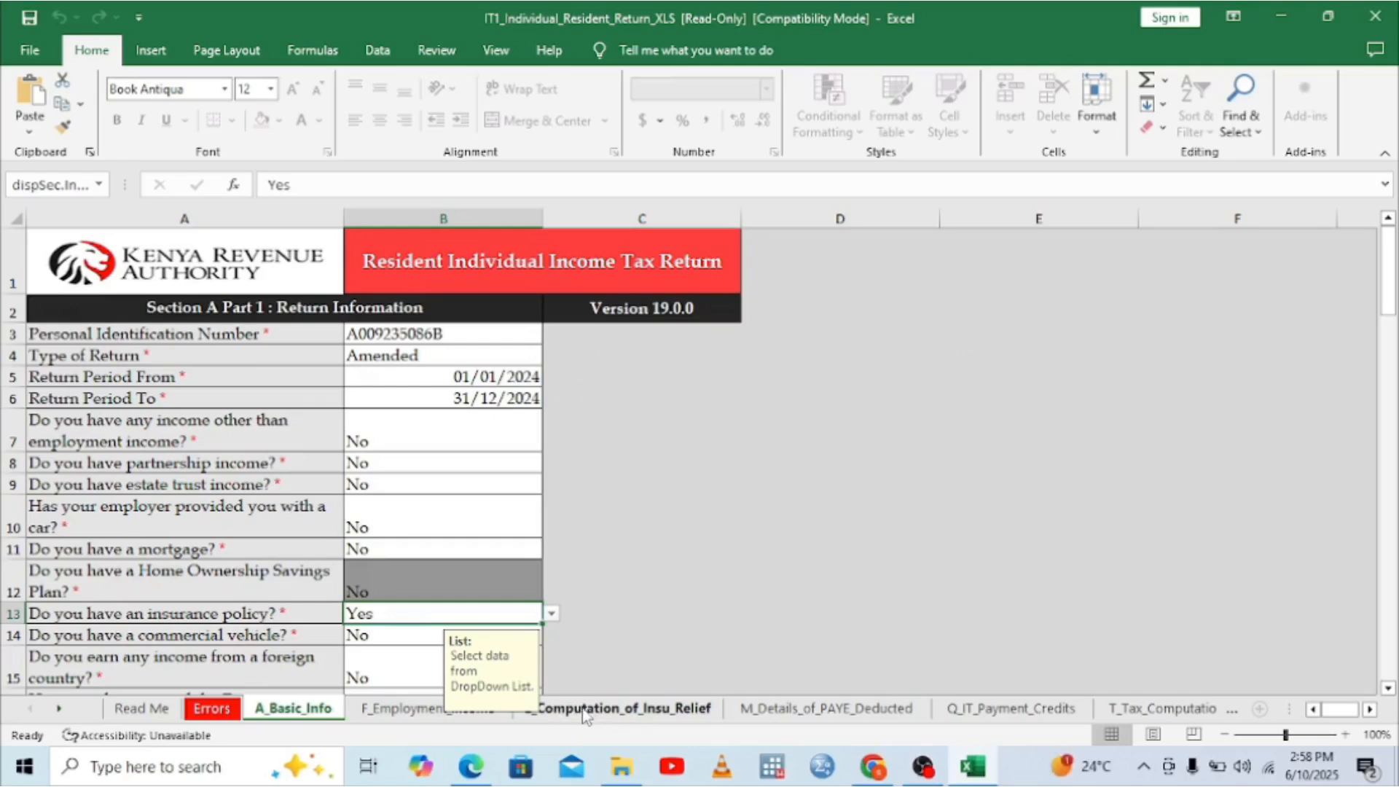
left_click(589, 713)
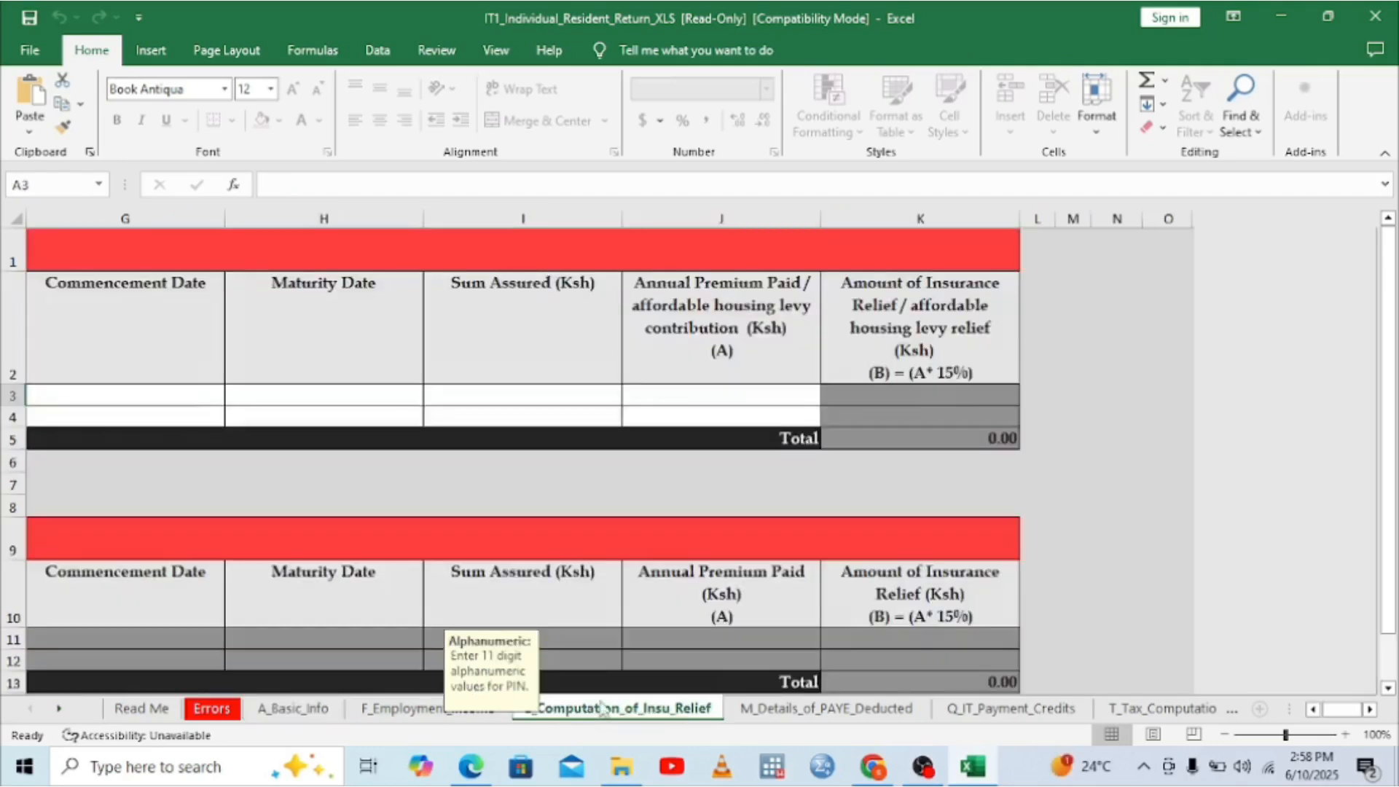
Step: Type the insurance company's PIN into cell A3 of L_Computation_of_Insu_Relief
left_click(1313, 710)
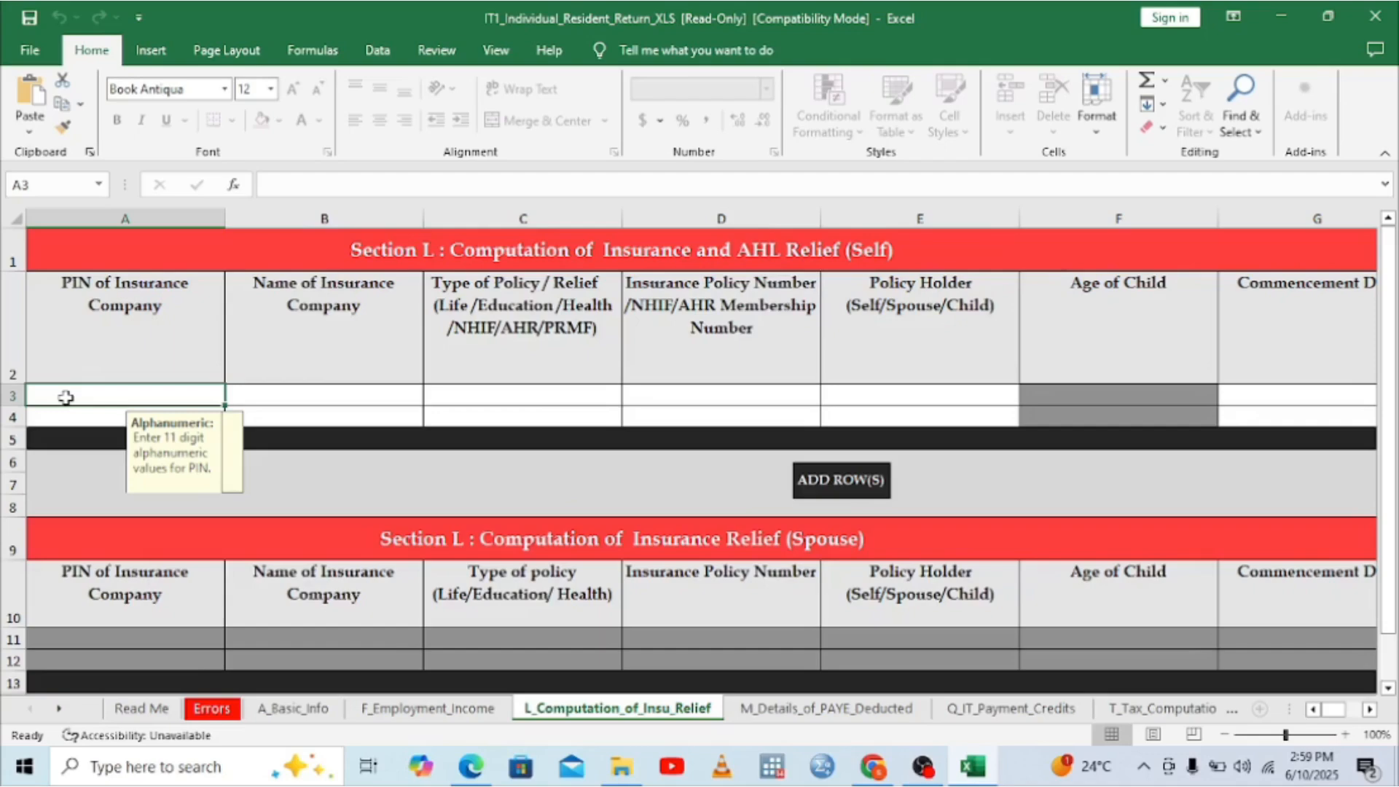
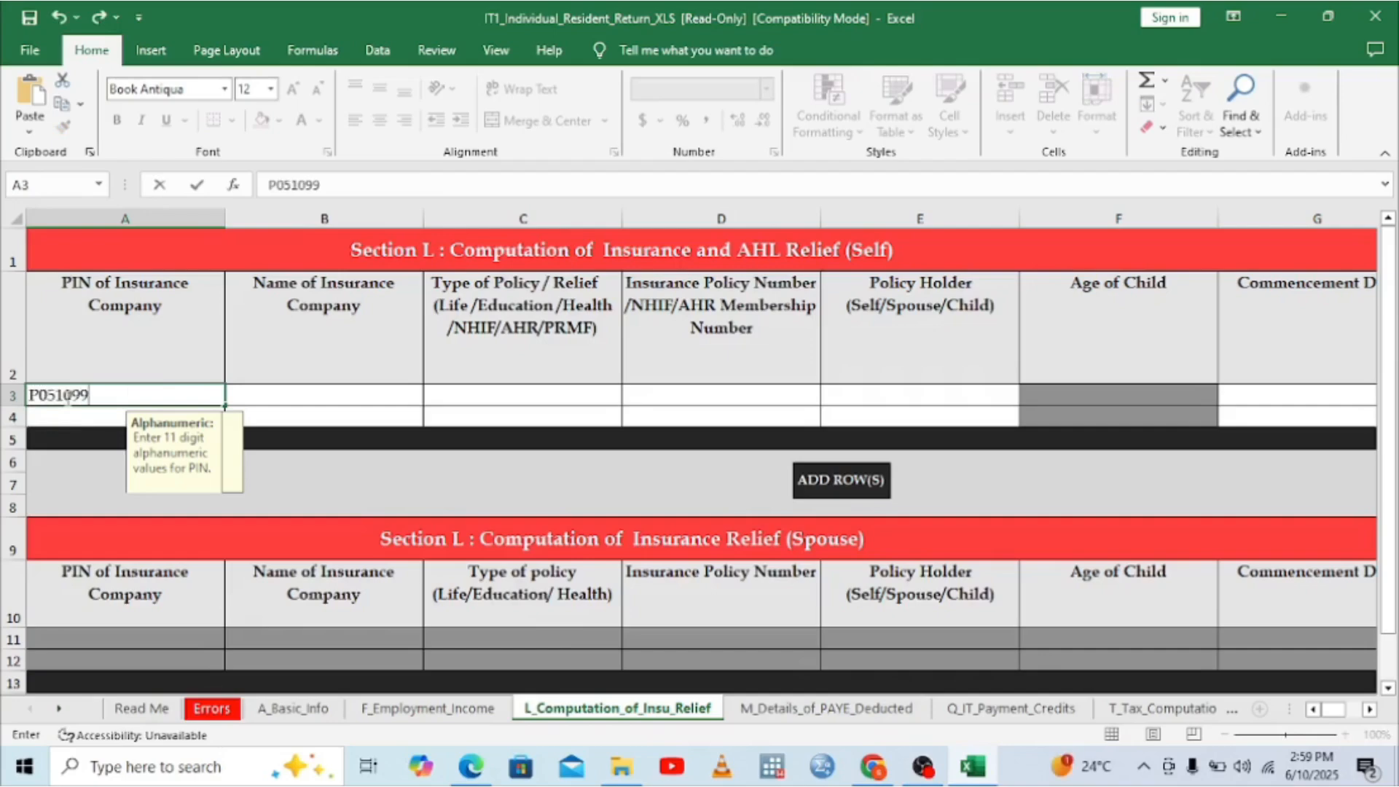
Step: Enter NATIONAL HEALTH INSURANCE FUND as the insurance company in B3, then move to C3's policy type list
left_click(344, 397)
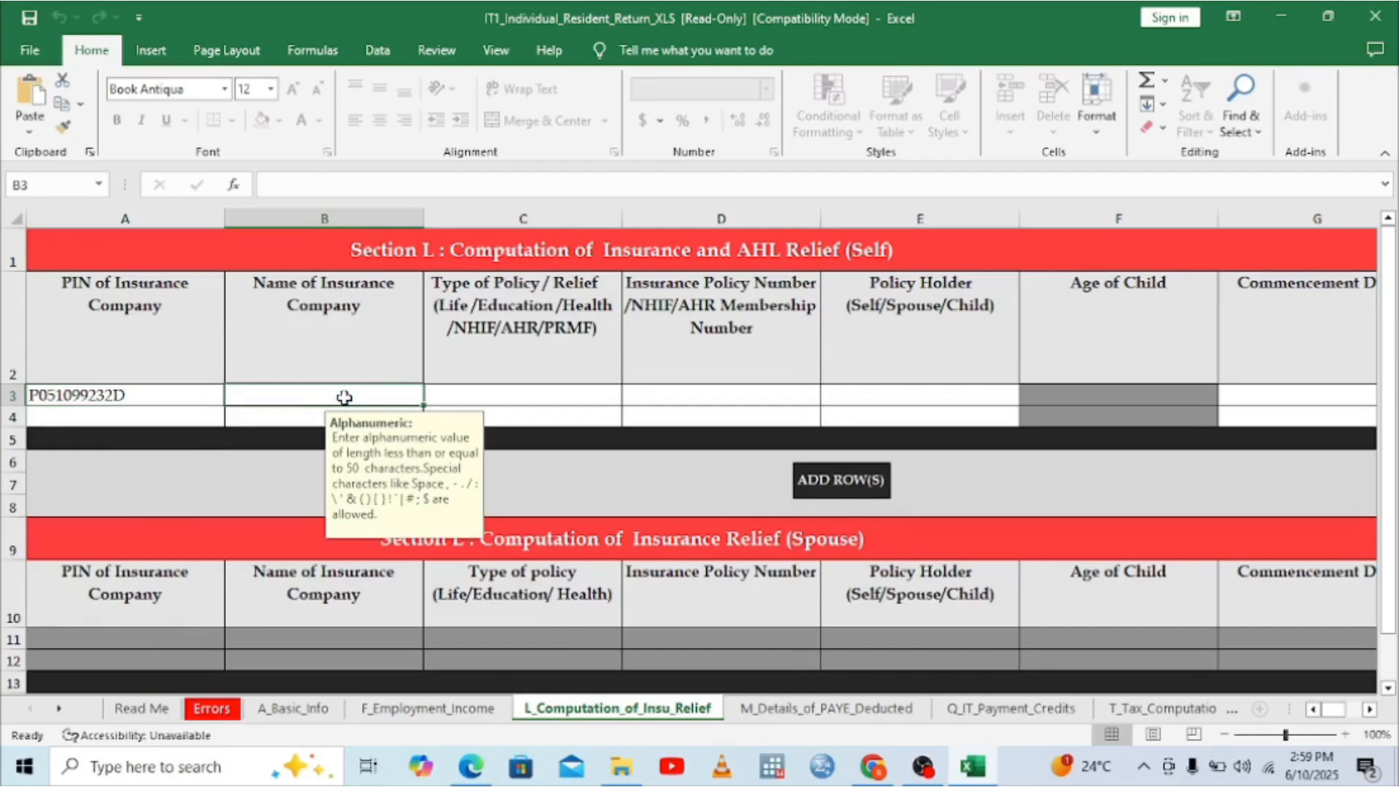
type("NAT")
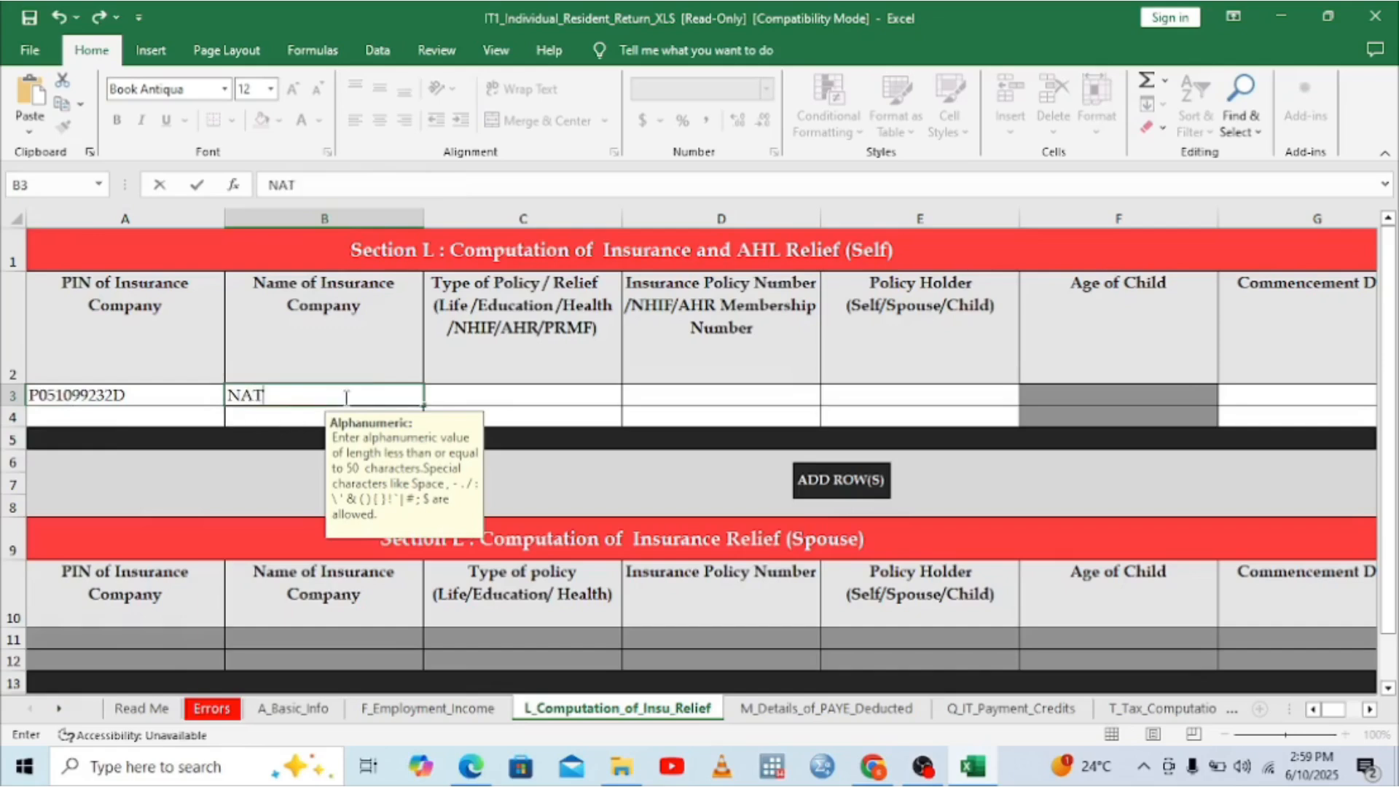
type("IONAL H")
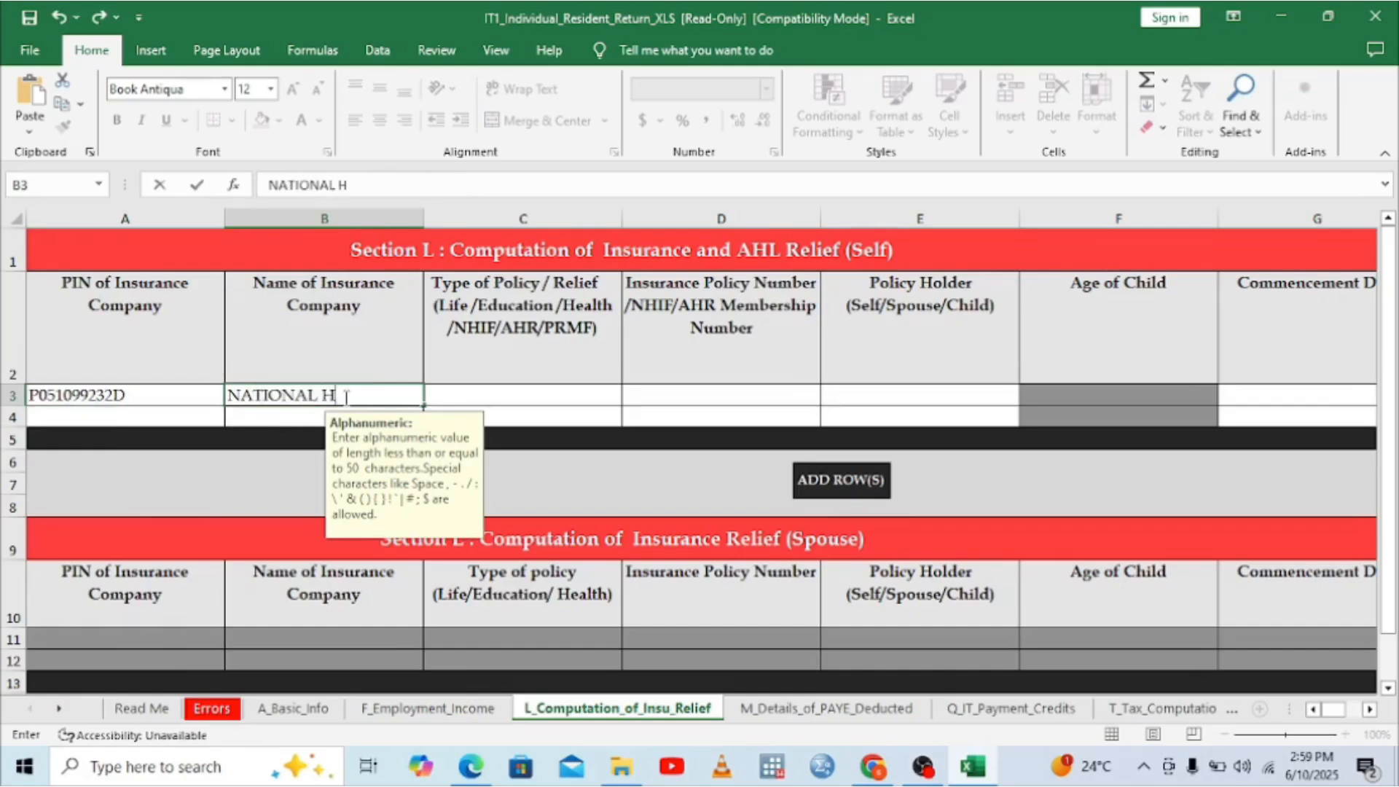
type("EALTH")
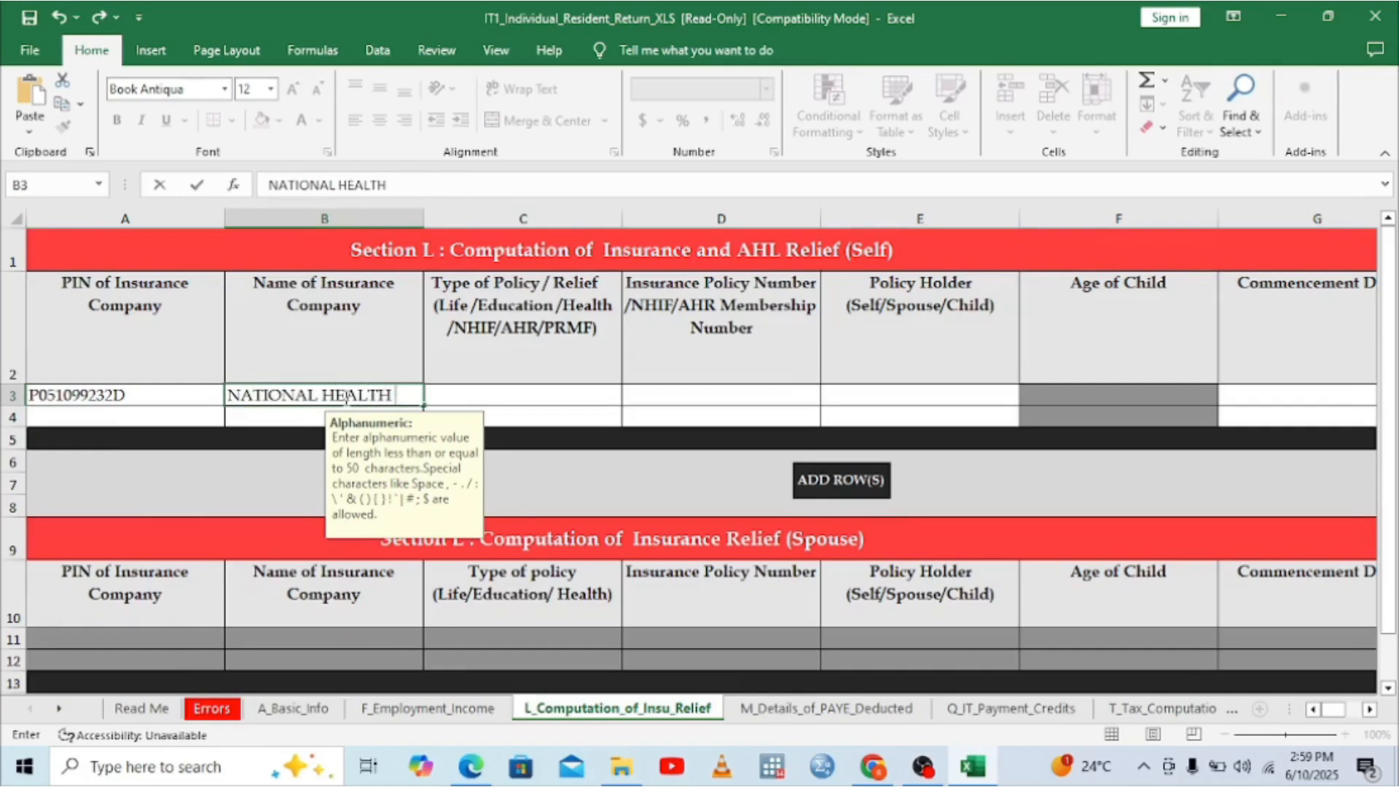
type(" INSUR")
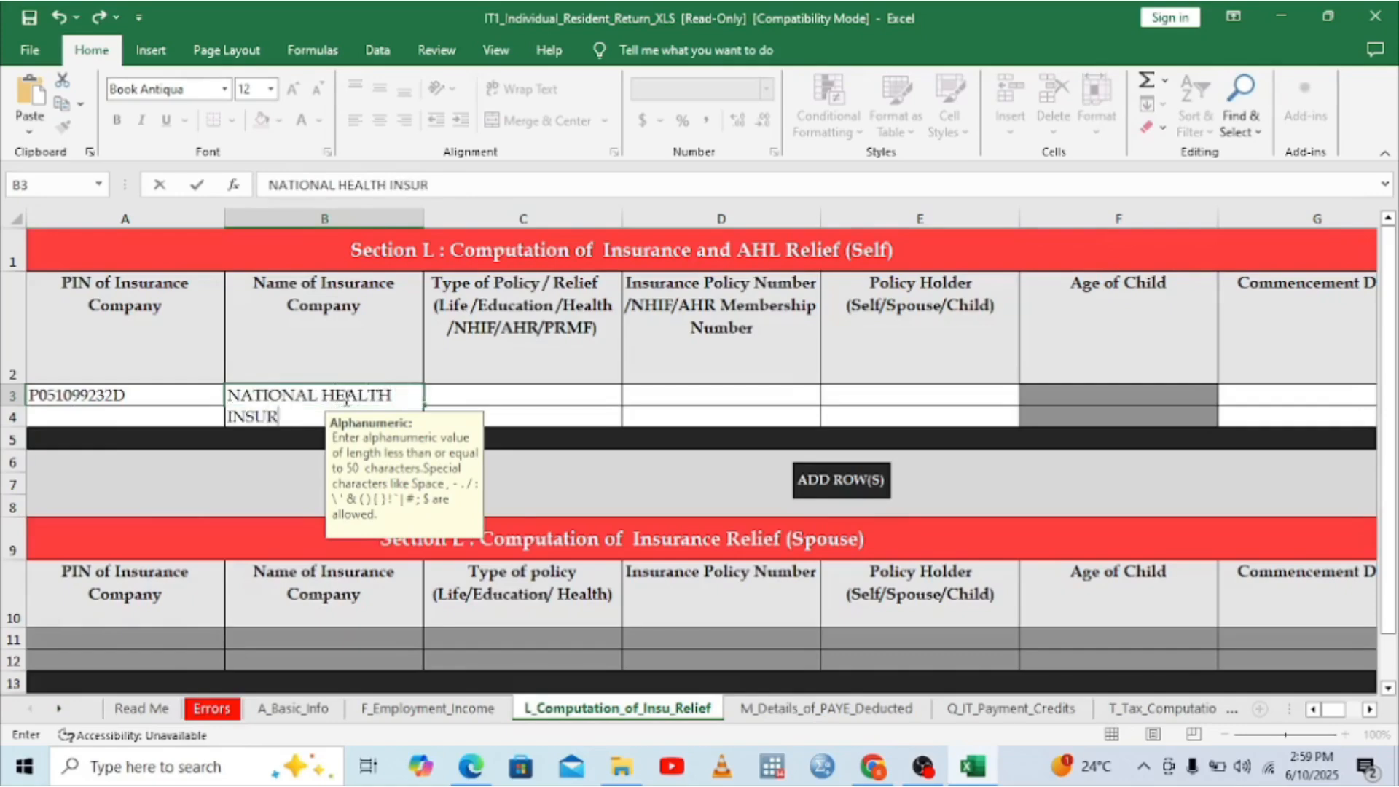
type("ANCE FUND")
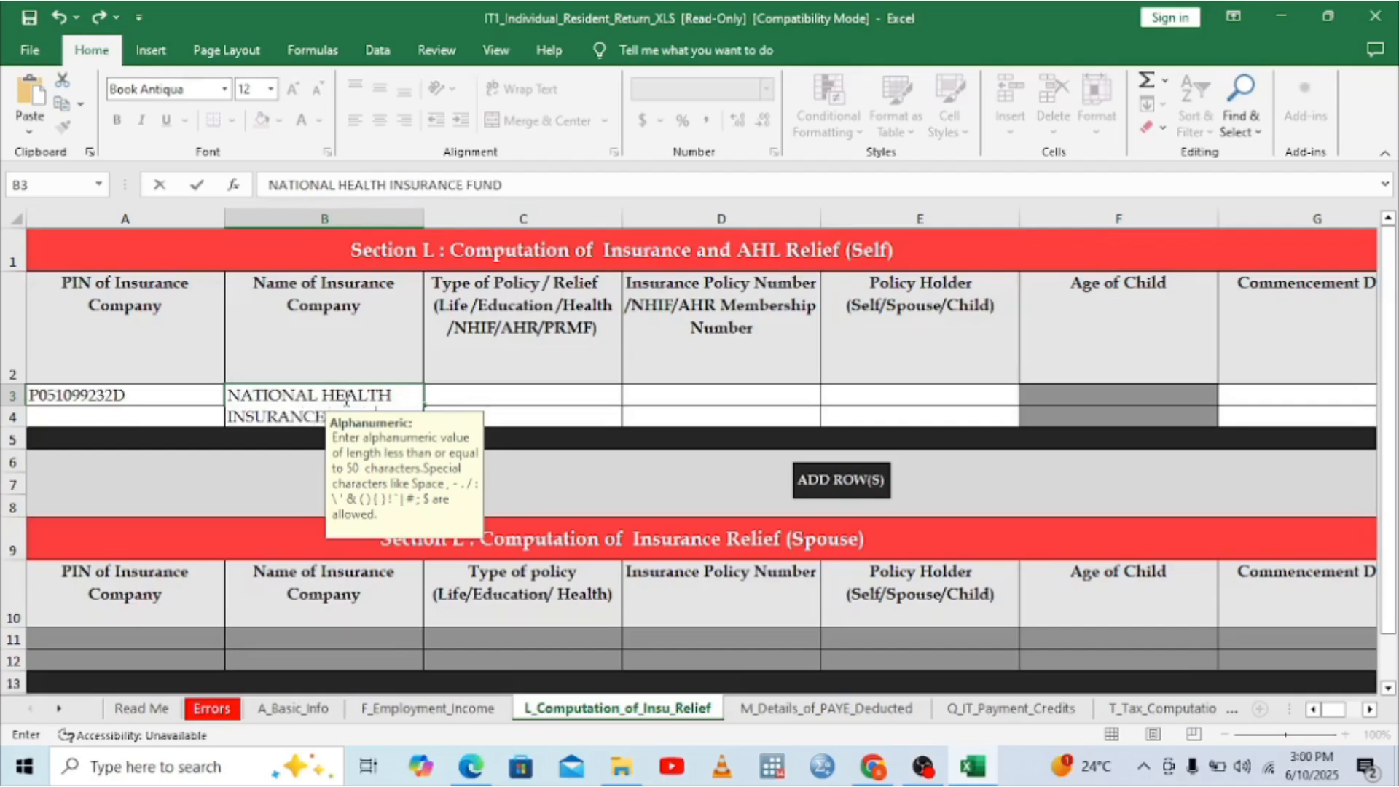
left_click(492, 388)
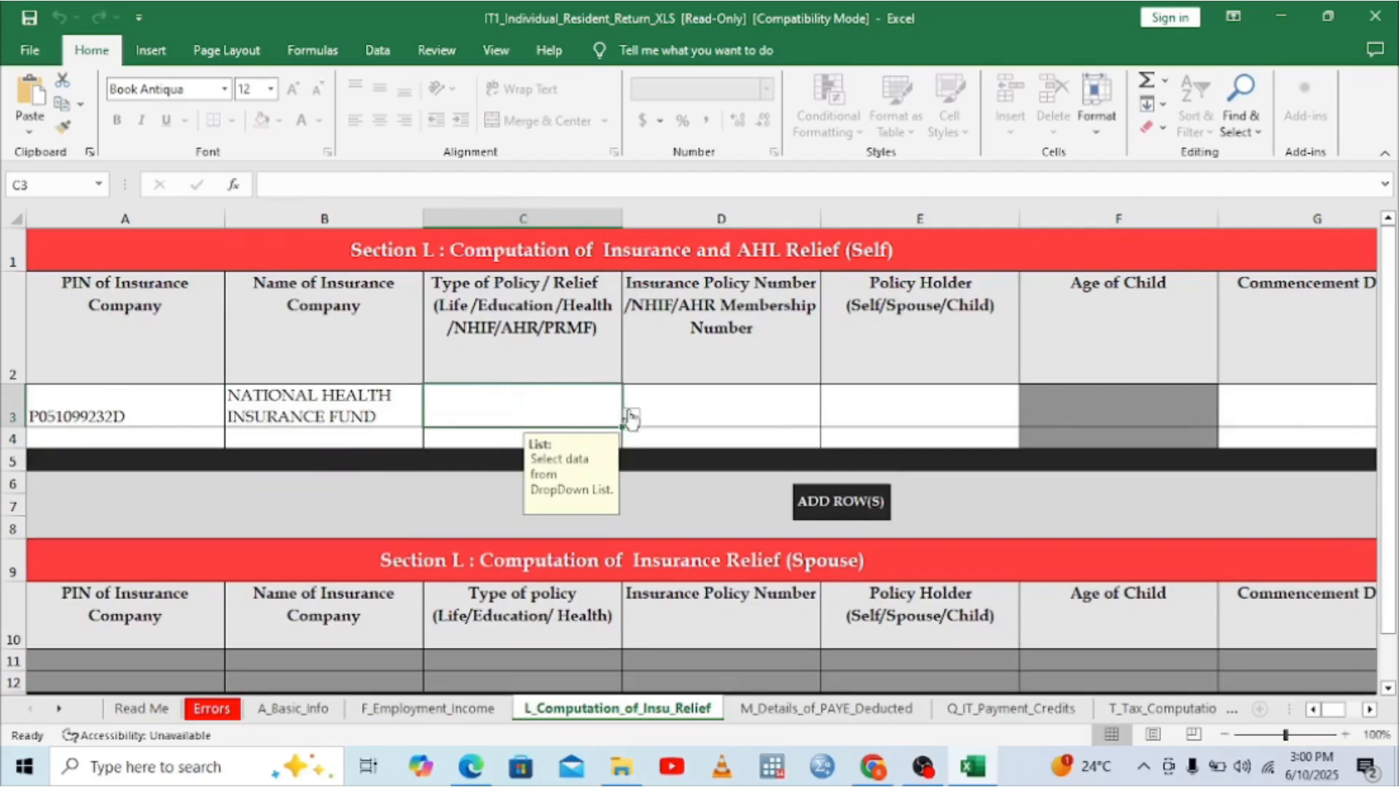
left_click(631, 417)
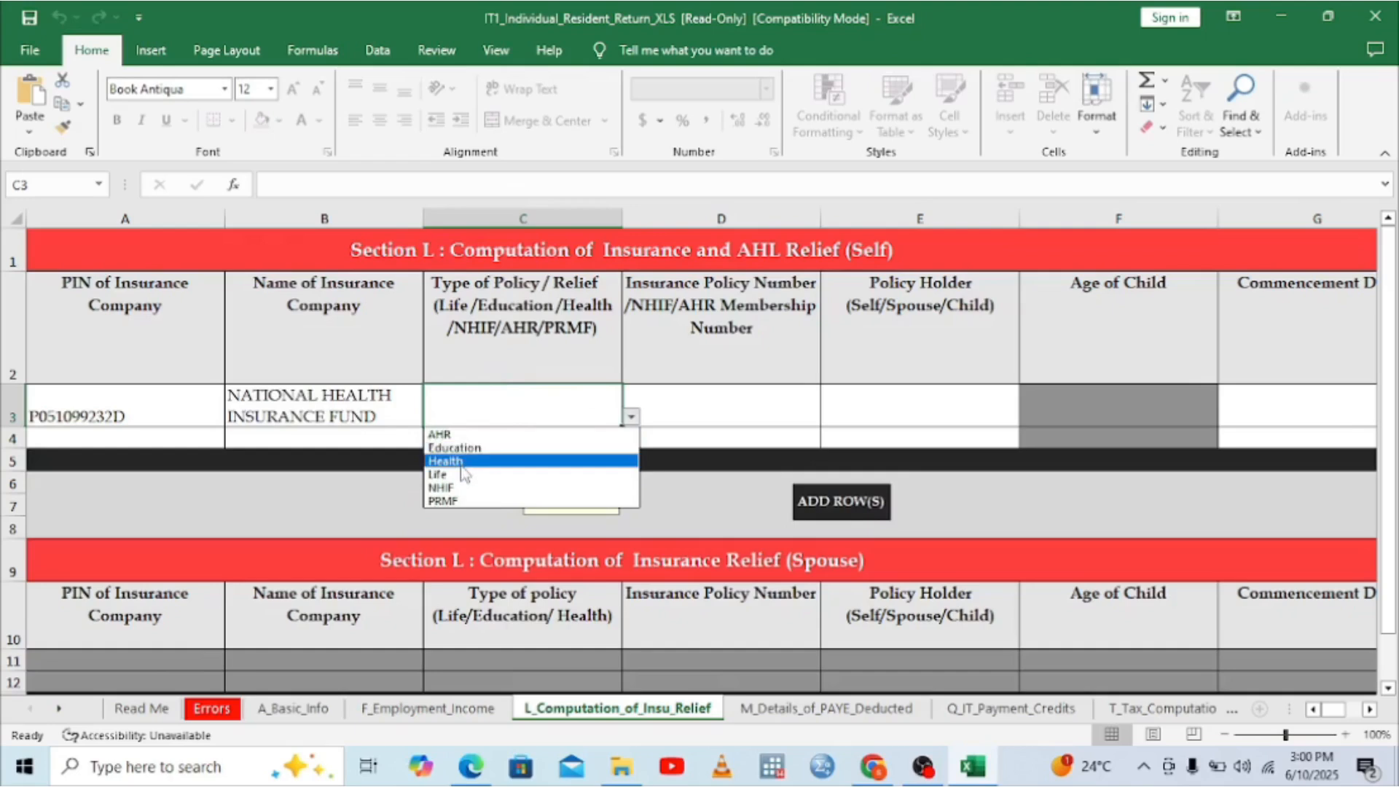
Step: Set row 3's policy type to NHIF and enter the NHIF membership number in D3
left_click(449, 487)
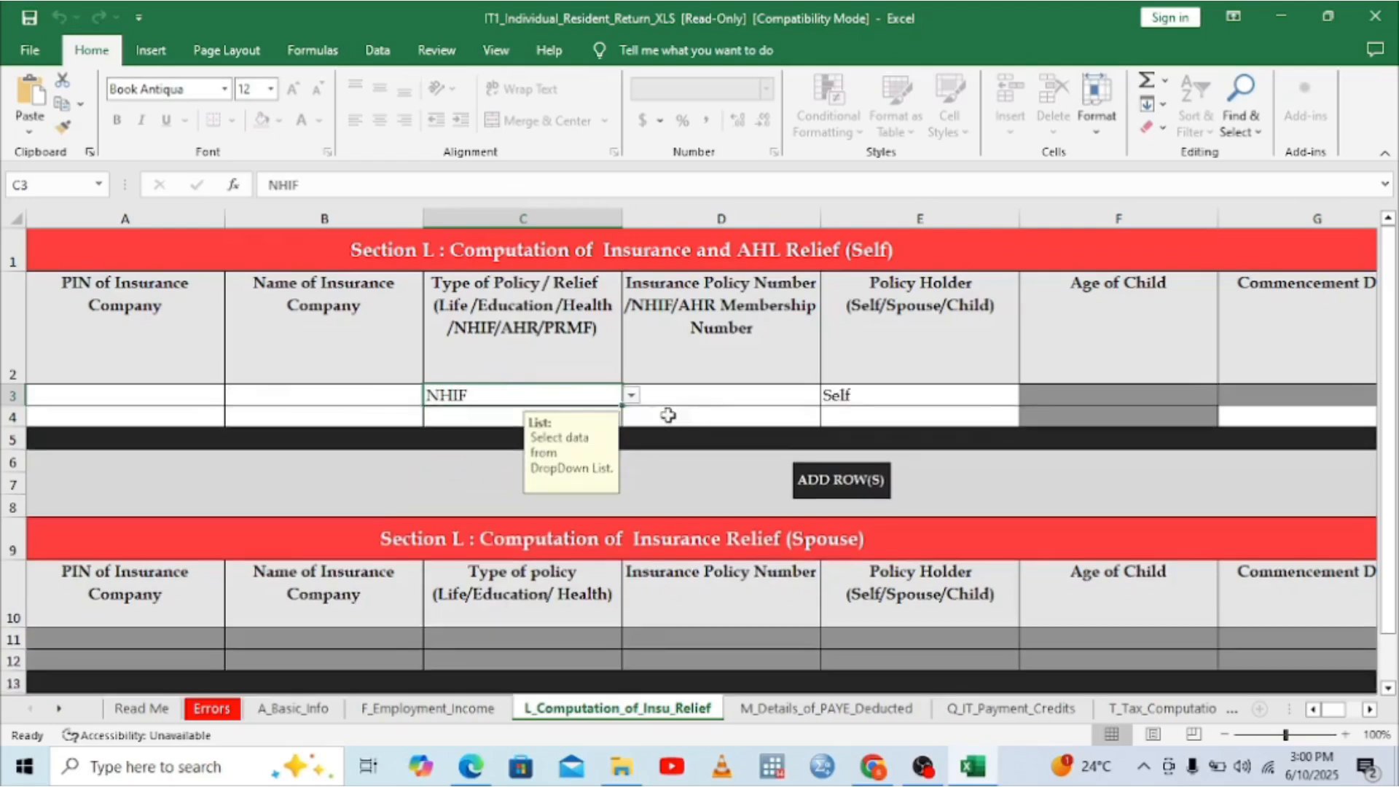
left_click(707, 393)
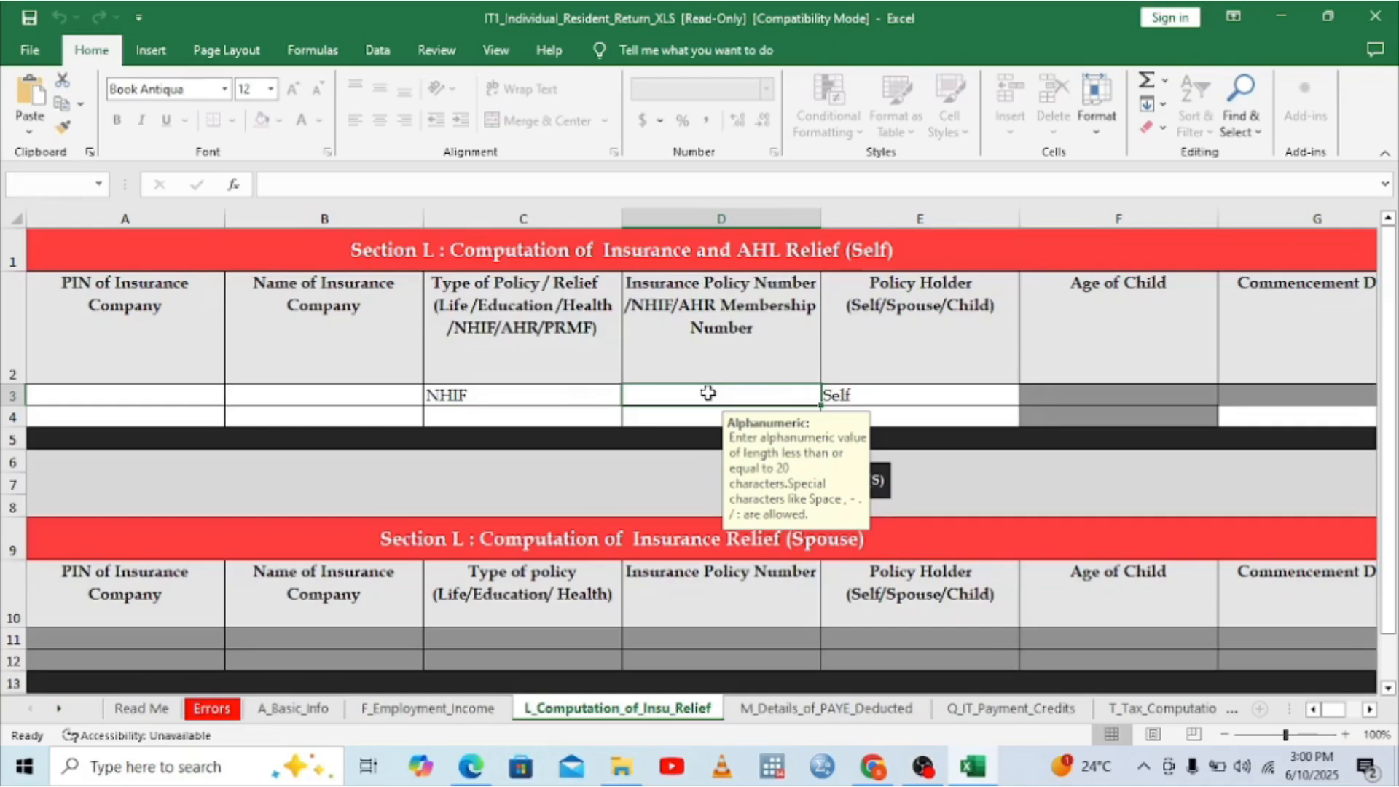
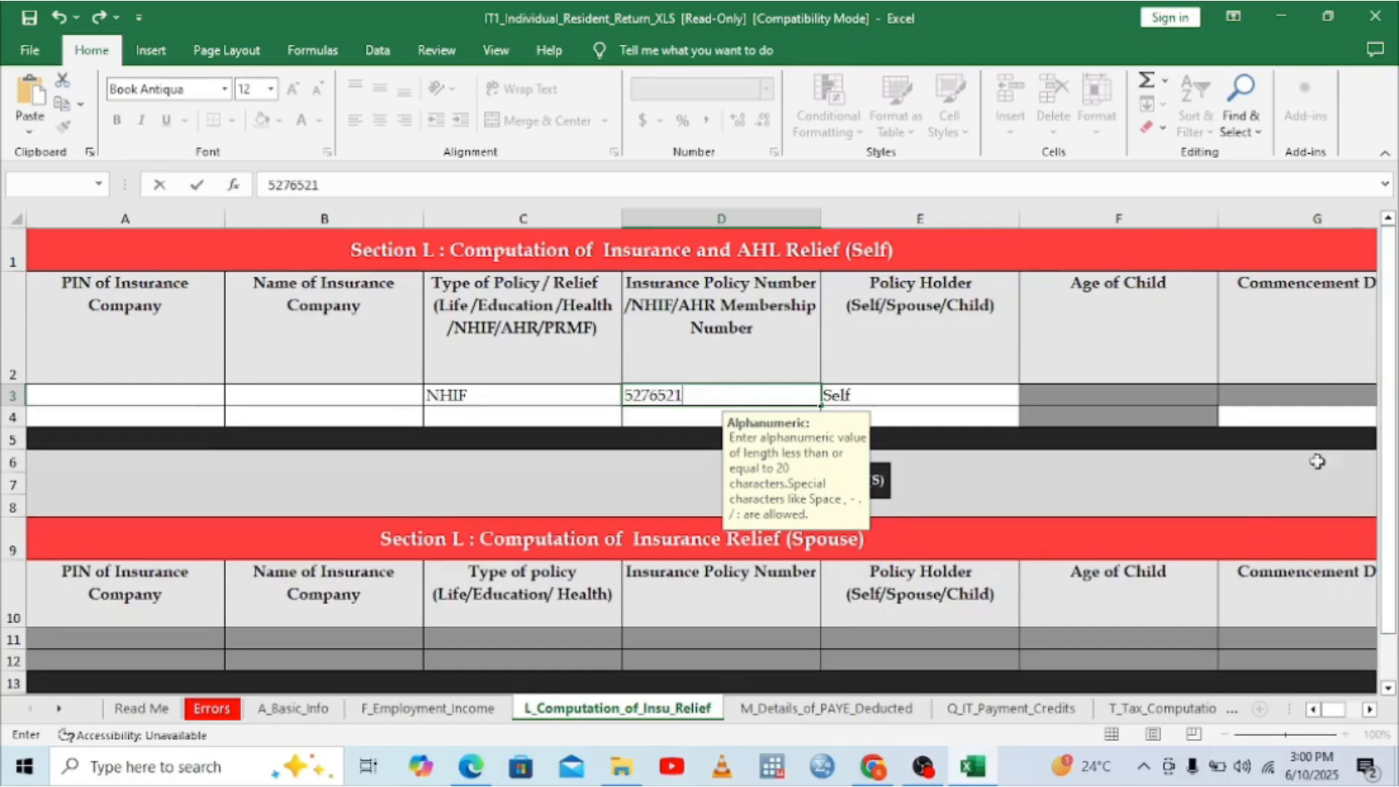
left_click(1370, 710)
left_click(1369, 709)
left_click(1370, 709)
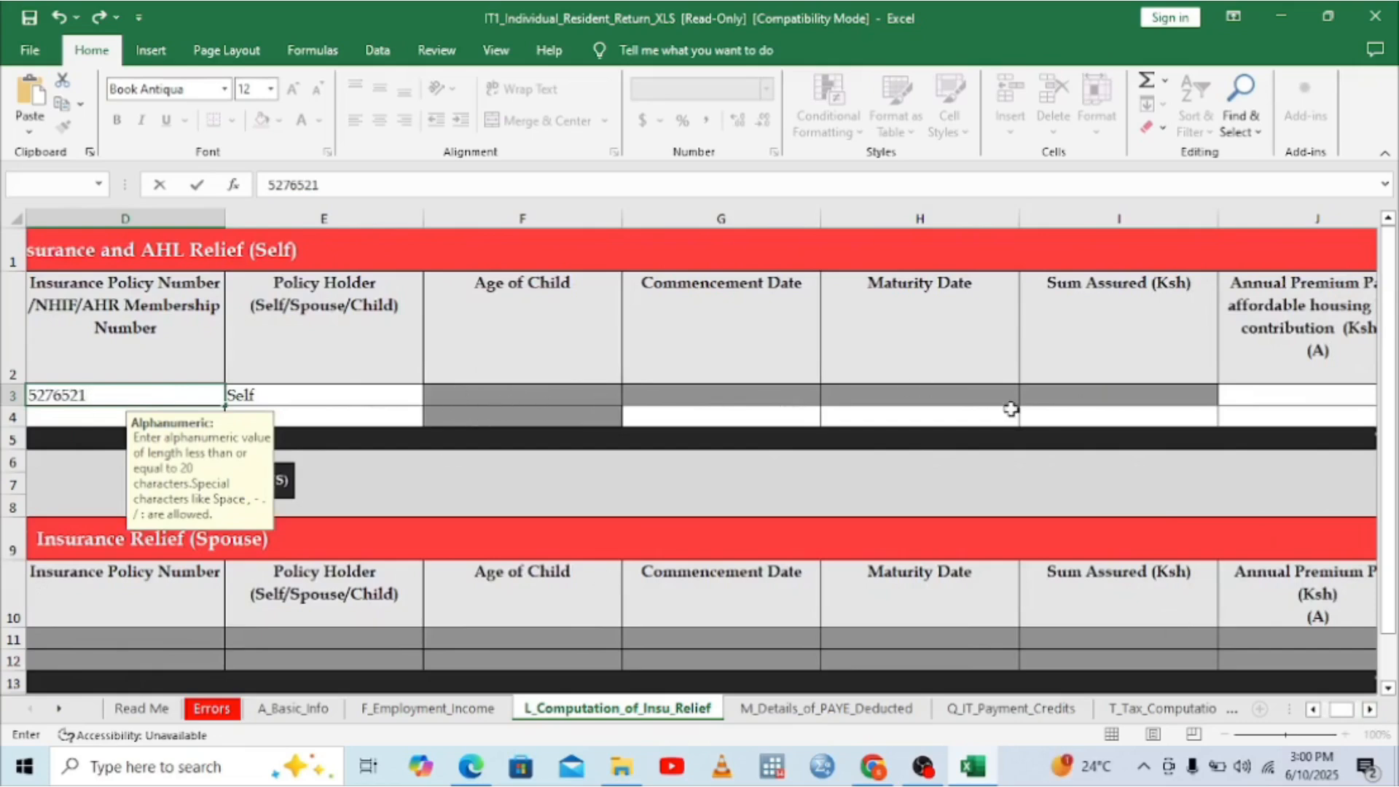
left_click(1369, 709)
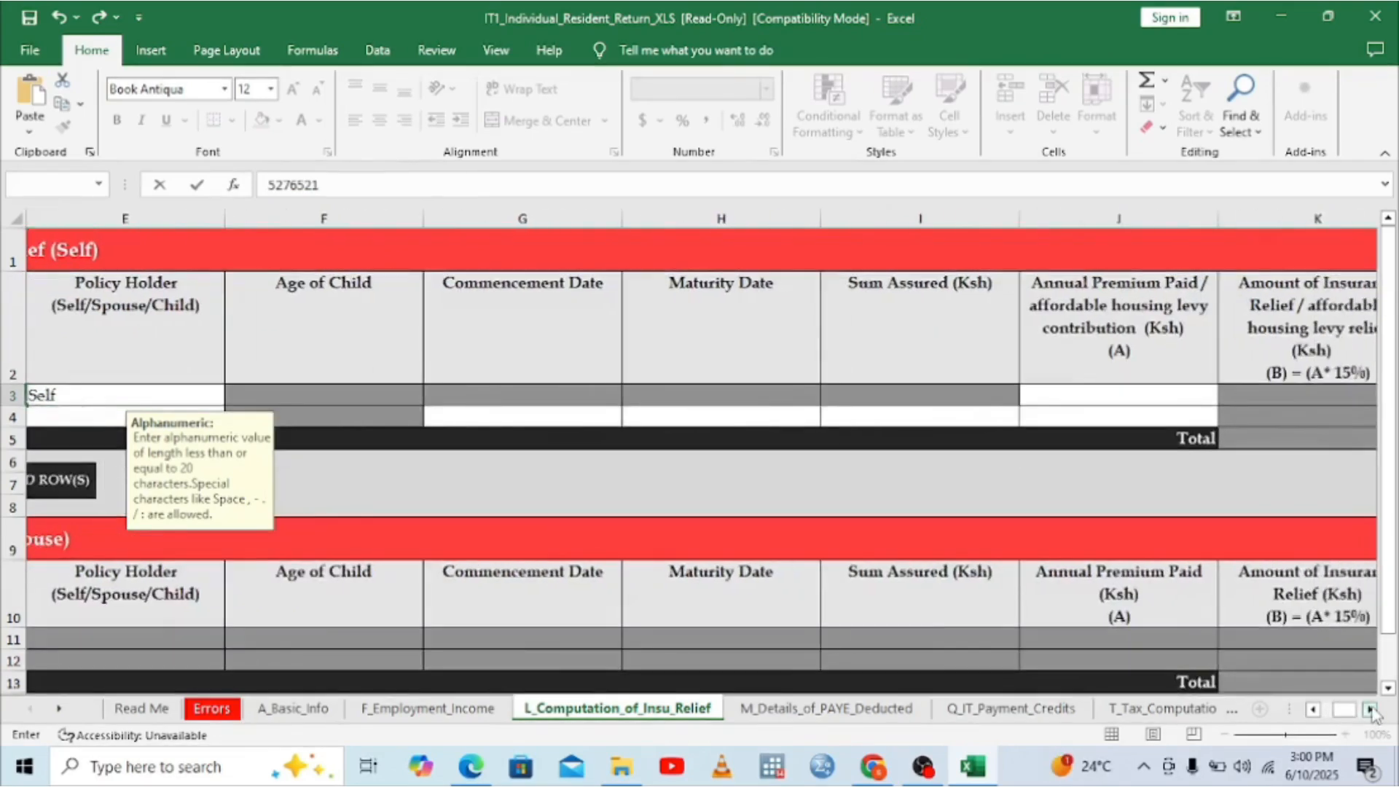
left_click(1369, 709)
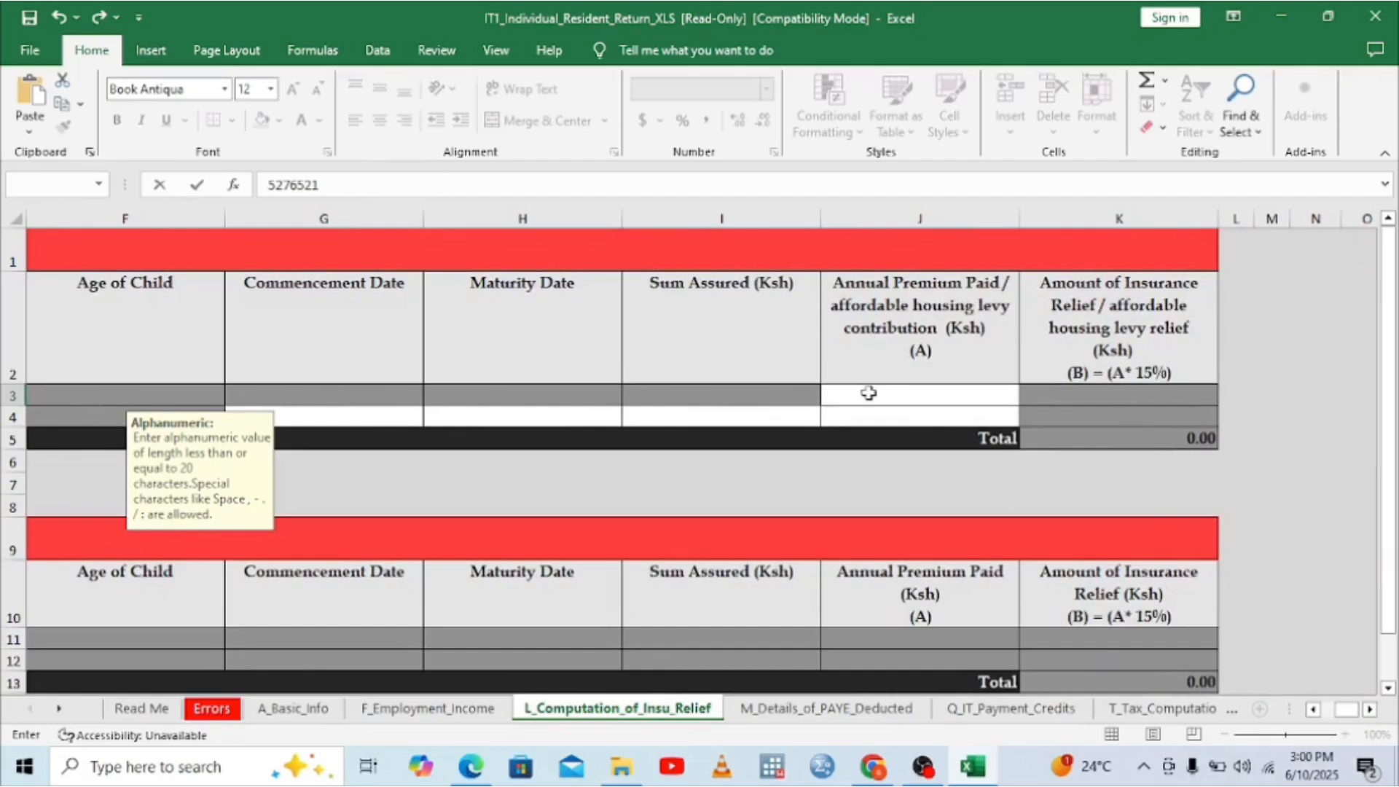
Step: Bring up the Doc5.pdf P9 form in Edge and scroll down toward its Sub Total row
left_click(470, 769)
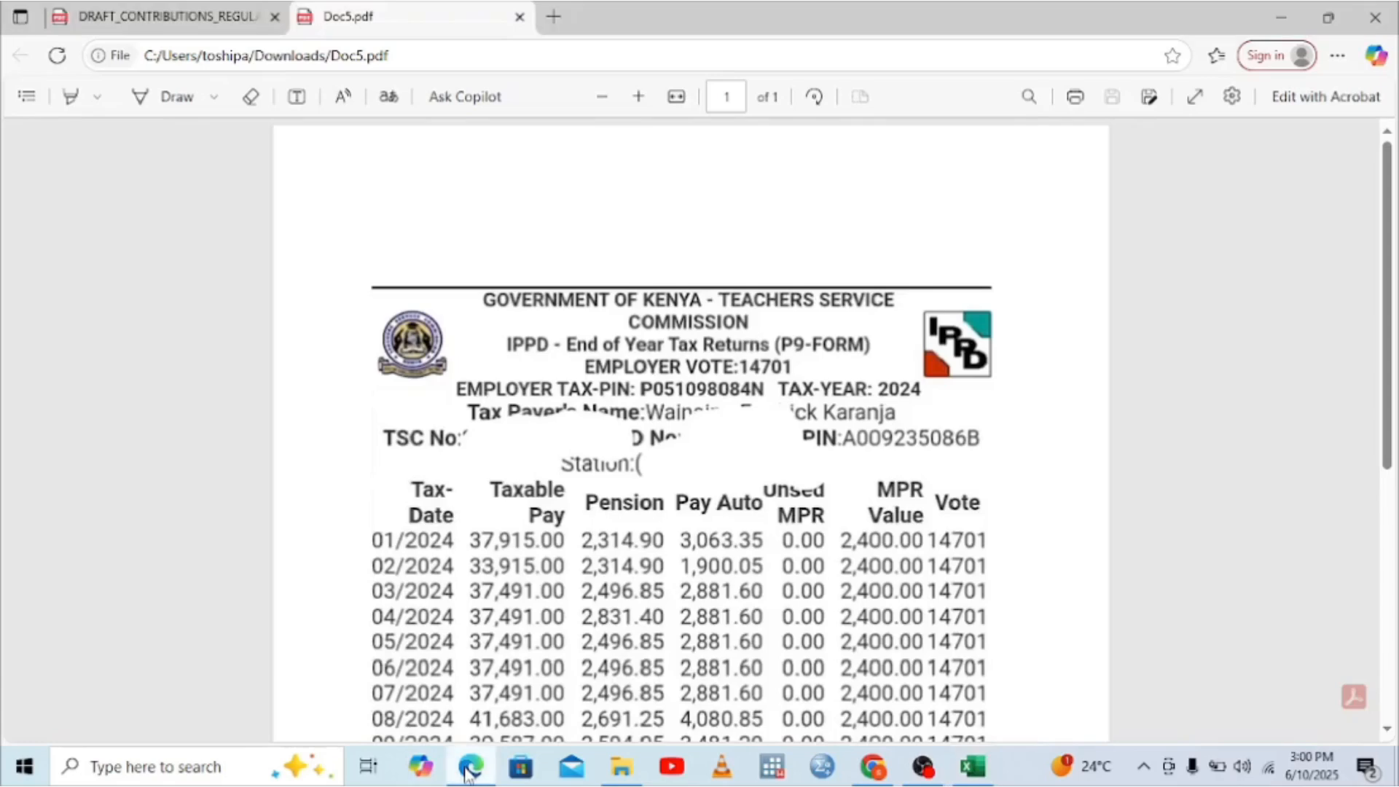
scroll(1392, 741, "down", 3)
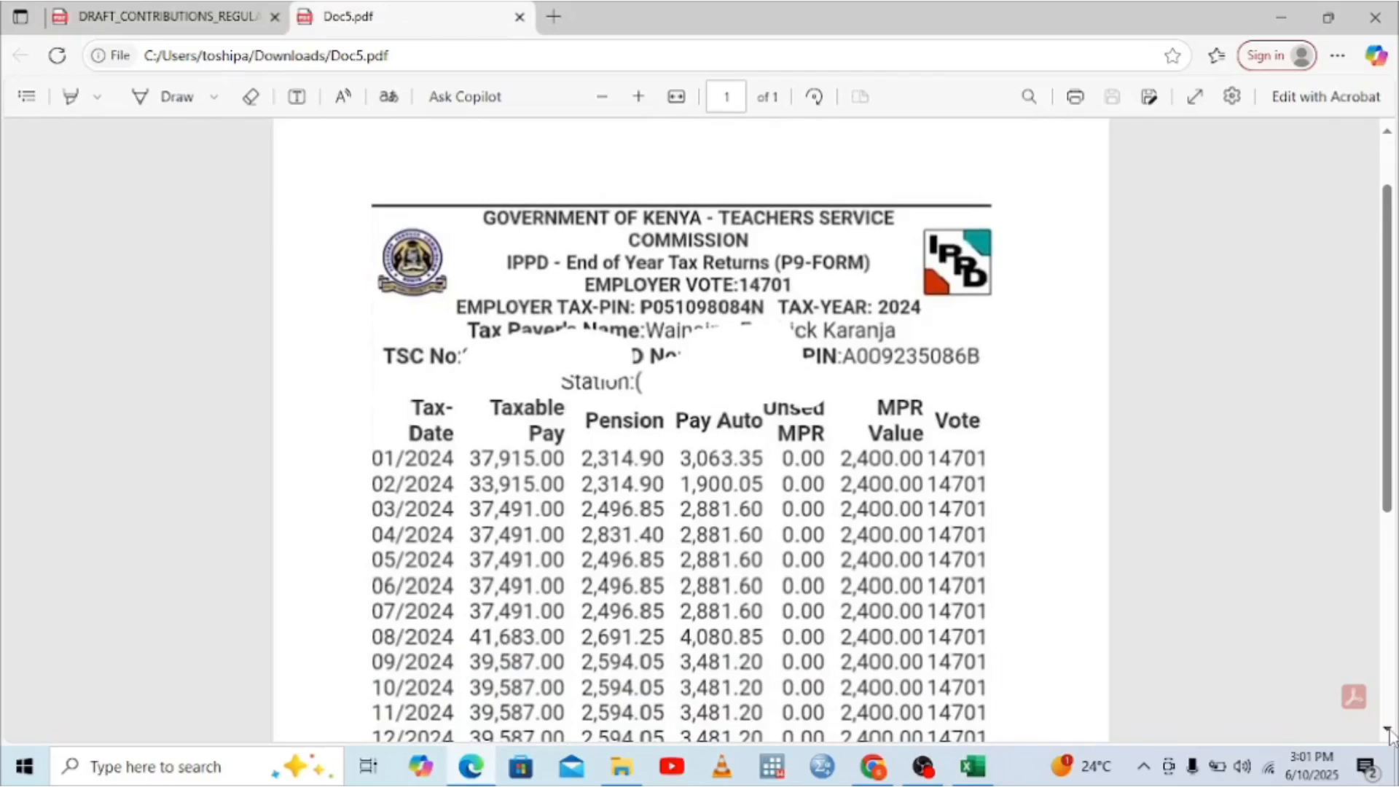
scroll(1390, 734, "down", 2)
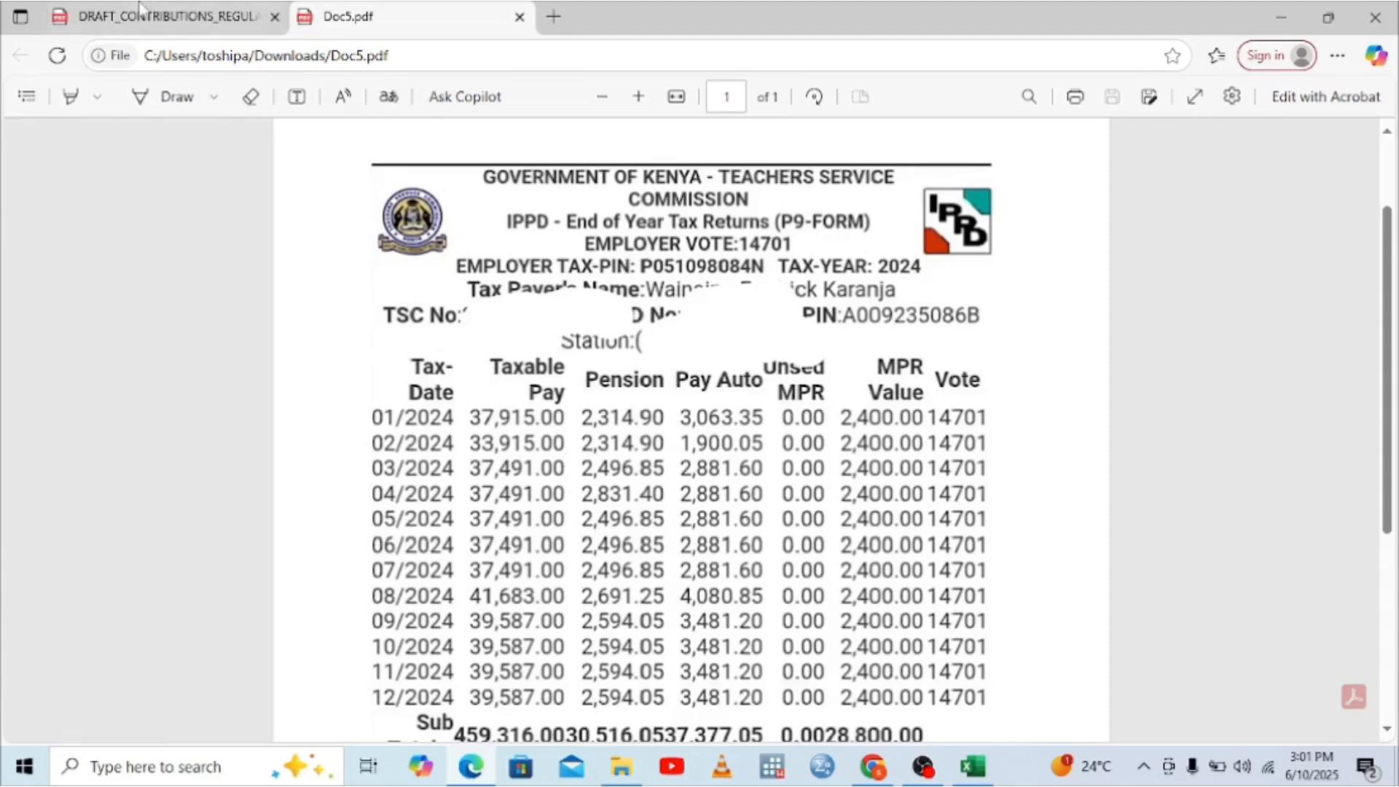
Step: Switch to DRAFT_CONTRIBUTIONS_REGULATIONS_2022.pdf and bring page 6's contribution-by-income table into view
left_click(160, 14)
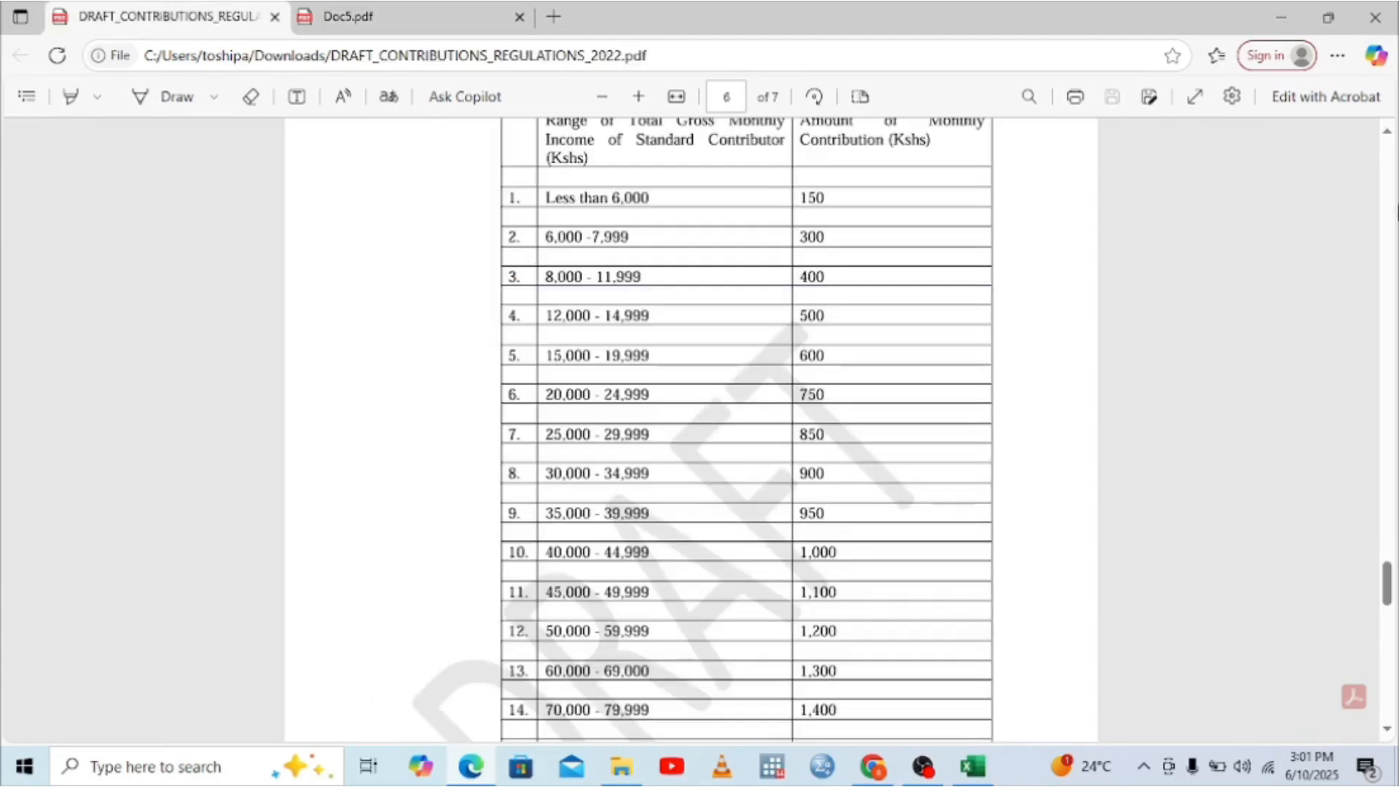
scroll(691, 430, "up", 20)
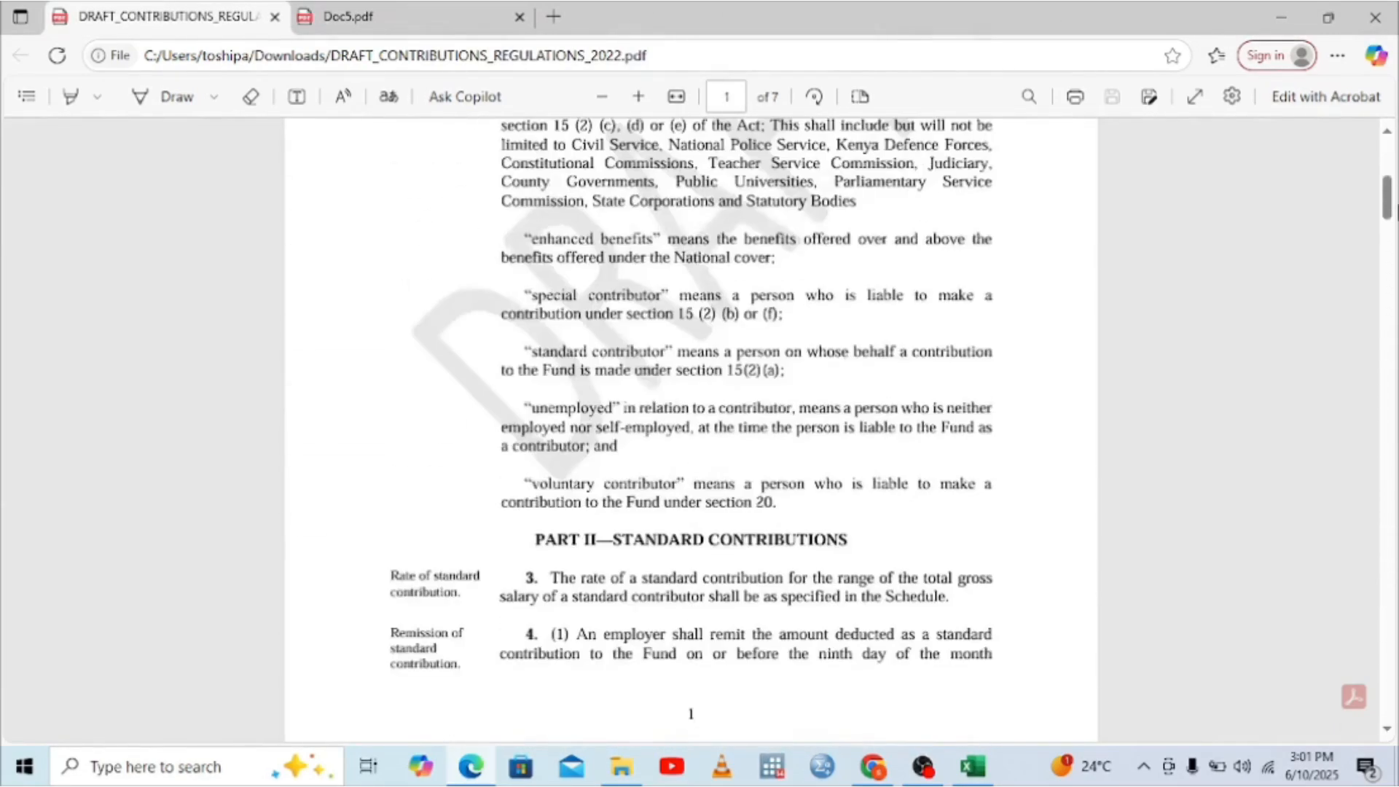
scroll(1397, 505, "down", 6)
scroll(1394, 177, "up", 10)
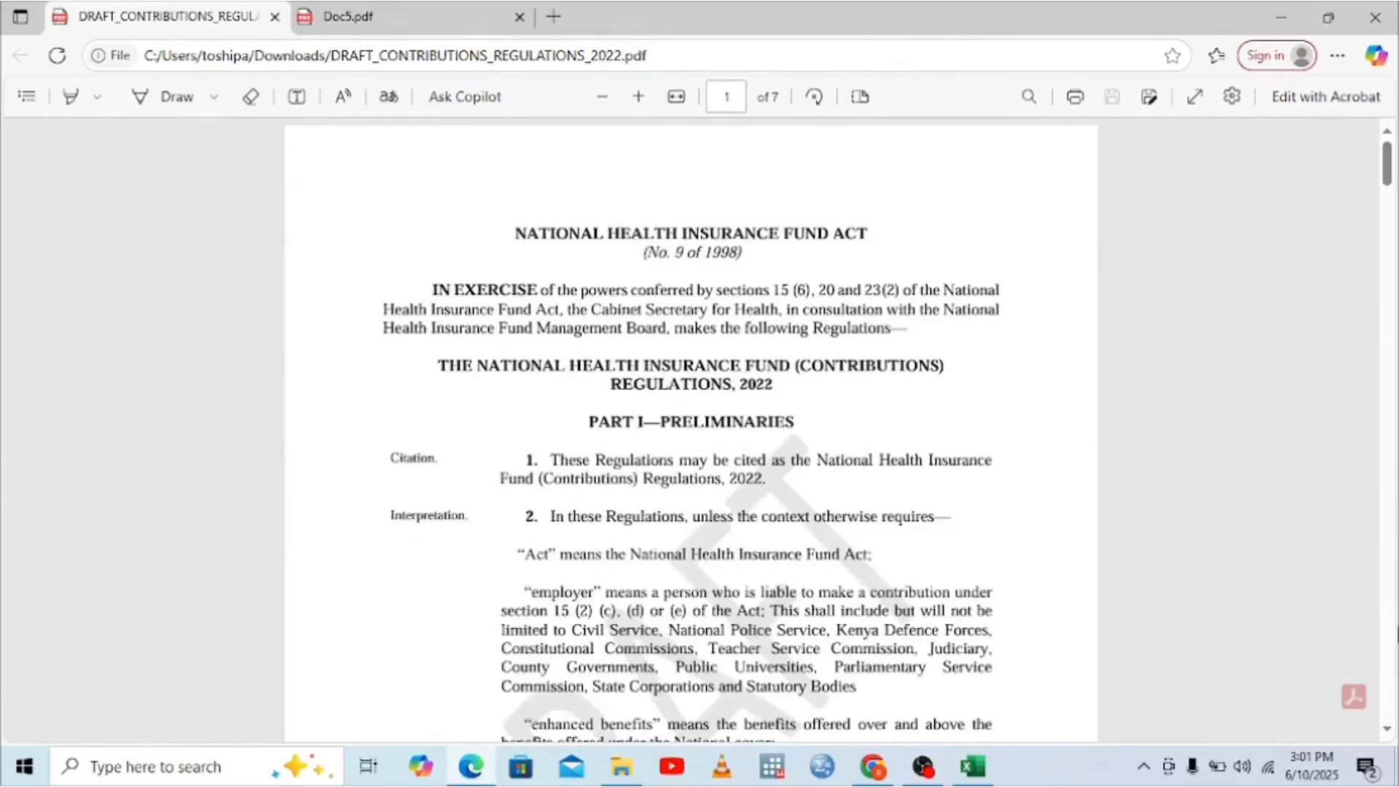
scroll(1350, 584, "down", 6)
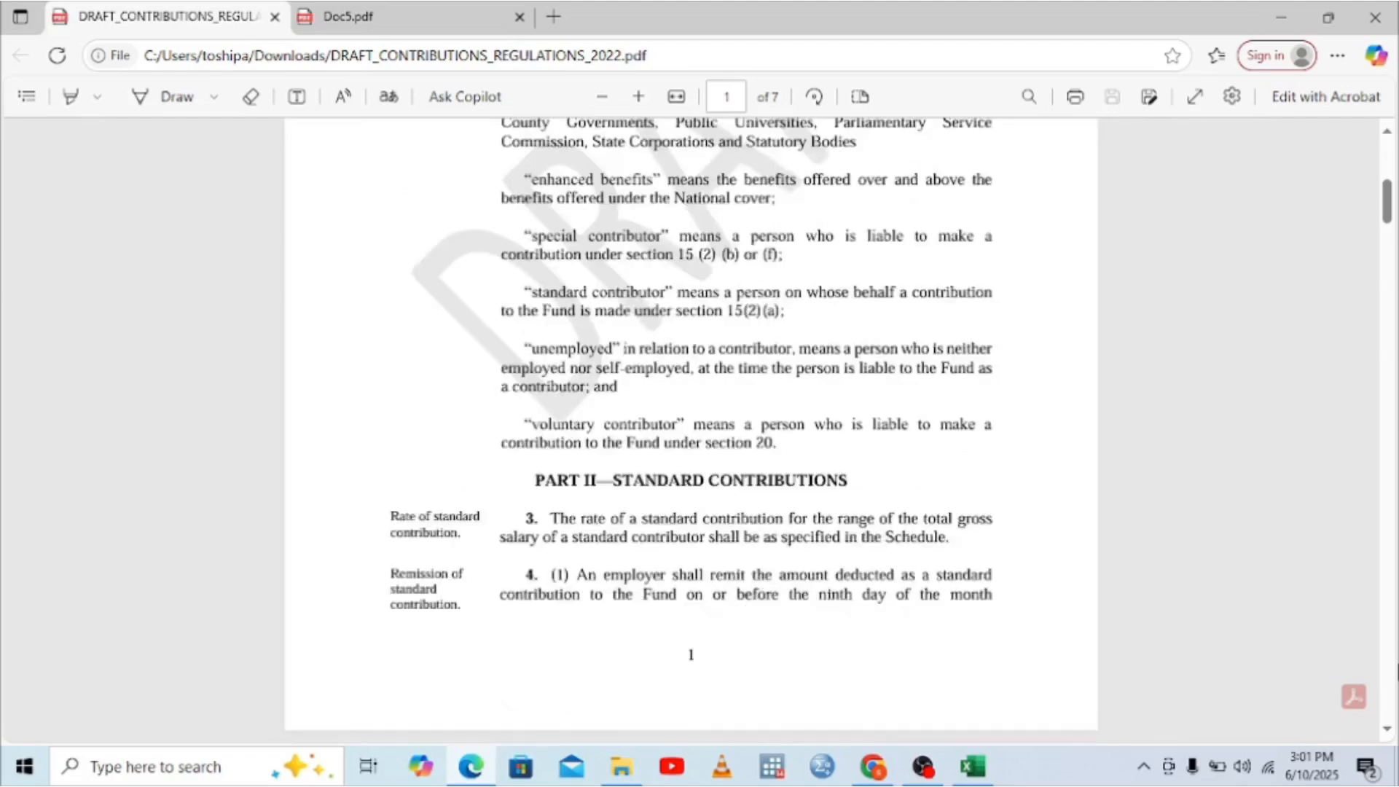
scroll(1391, 173, "up", 6)
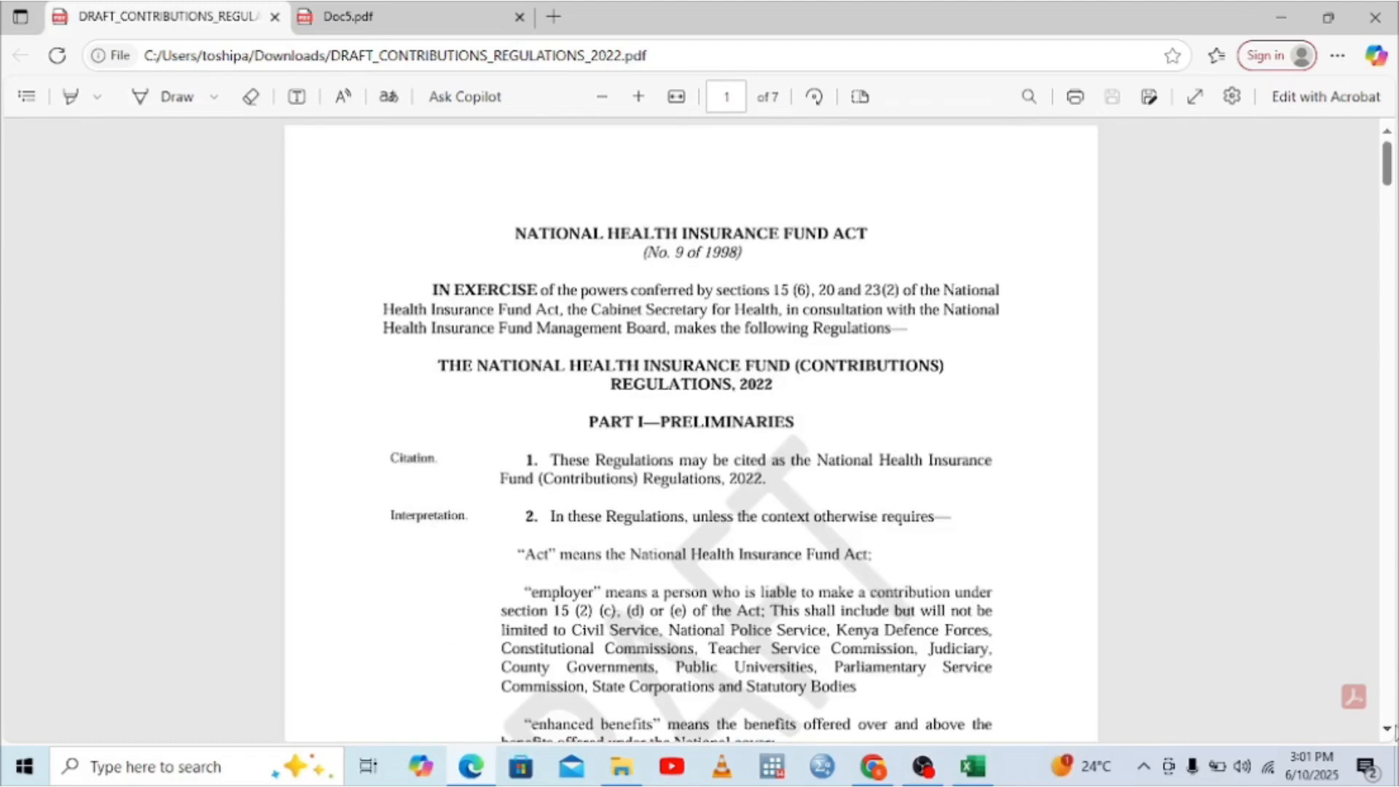
scroll(1394, 706, "down", 20)
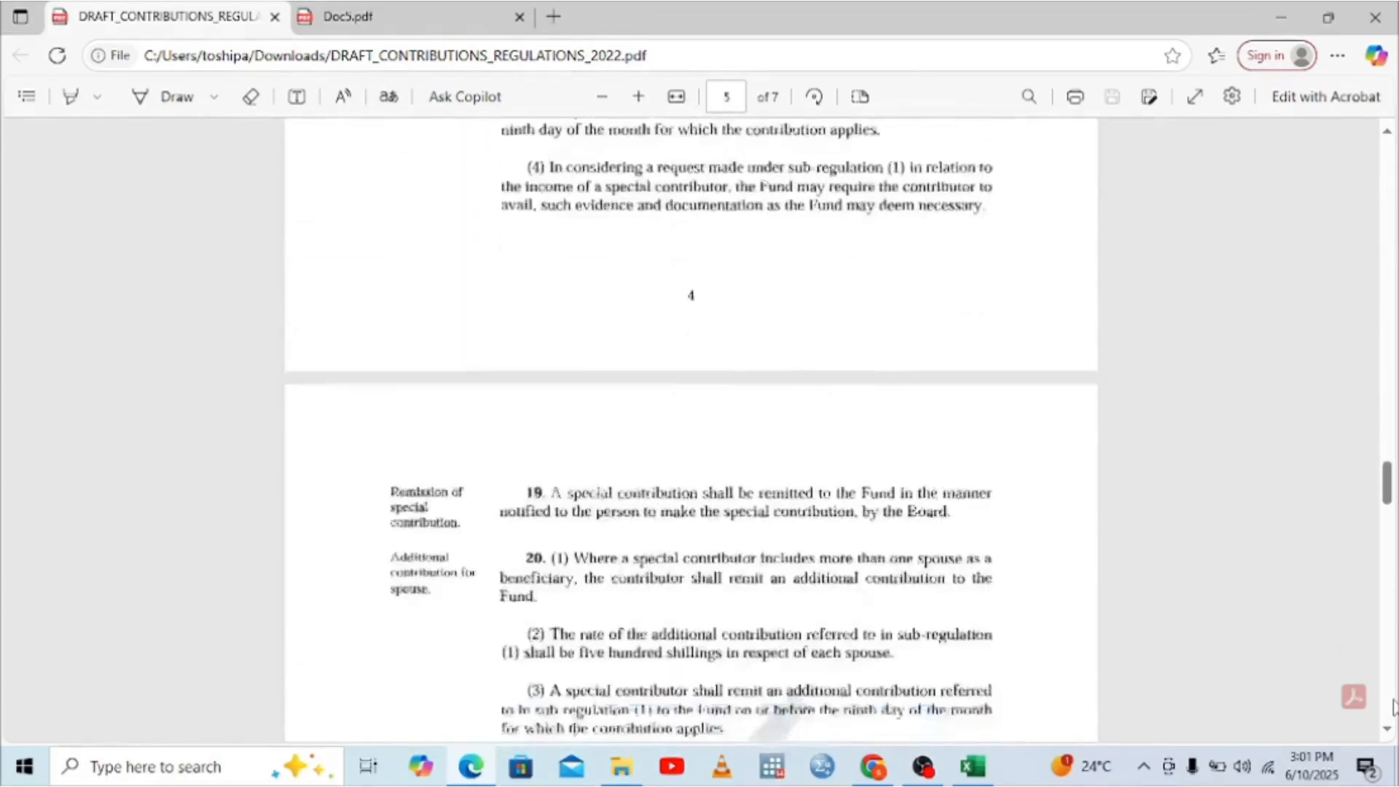
scroll(1394, 706, "down", 5)
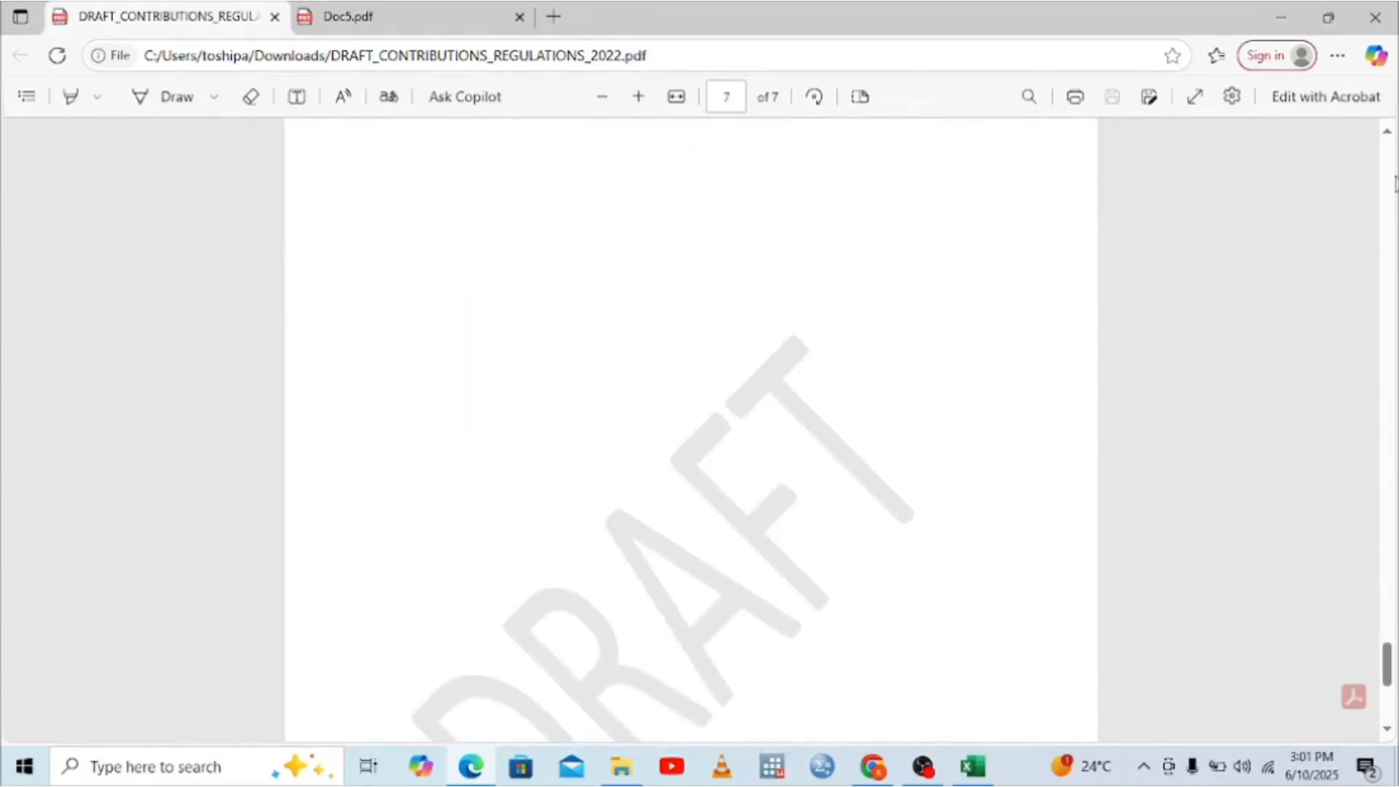
left_click(1387, 132)
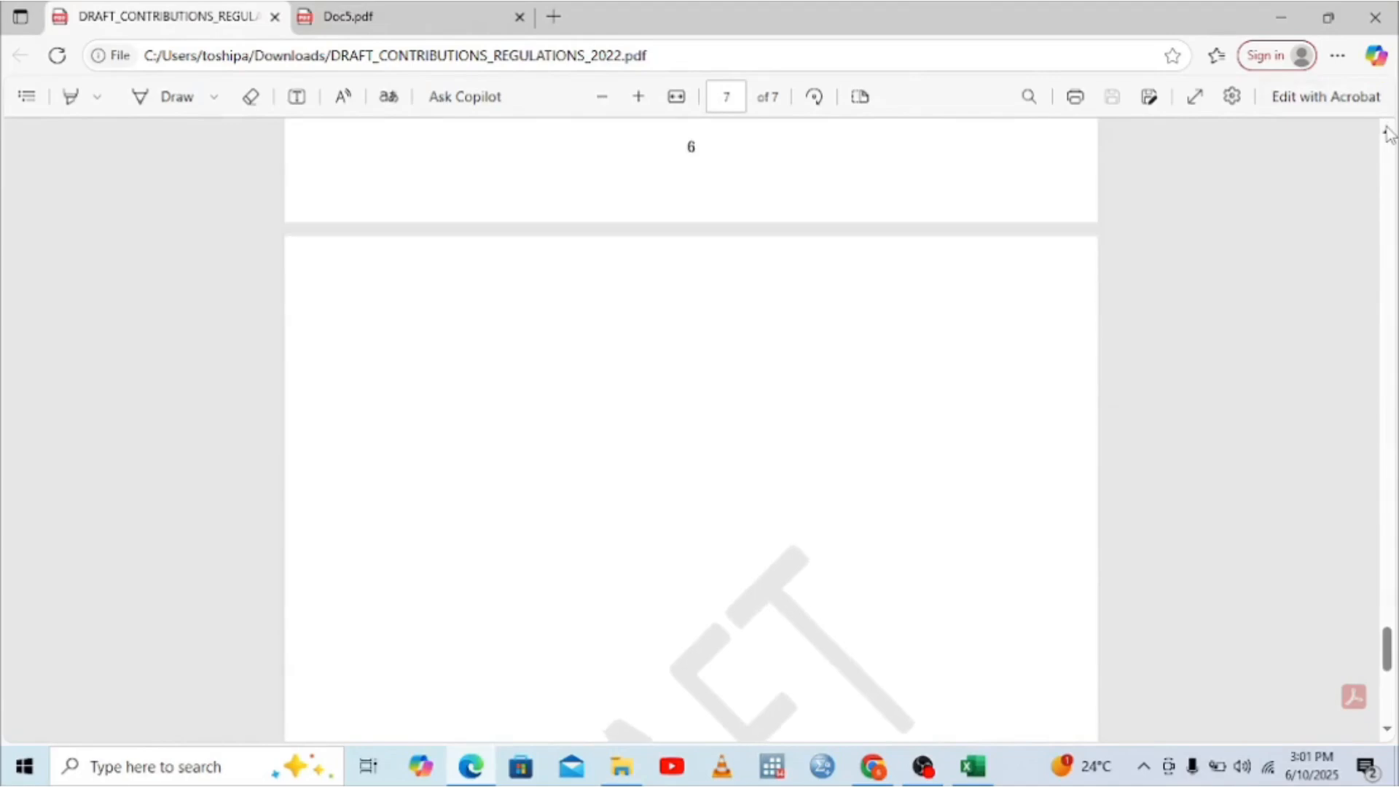
scroll(1389, 133, "up", 4)
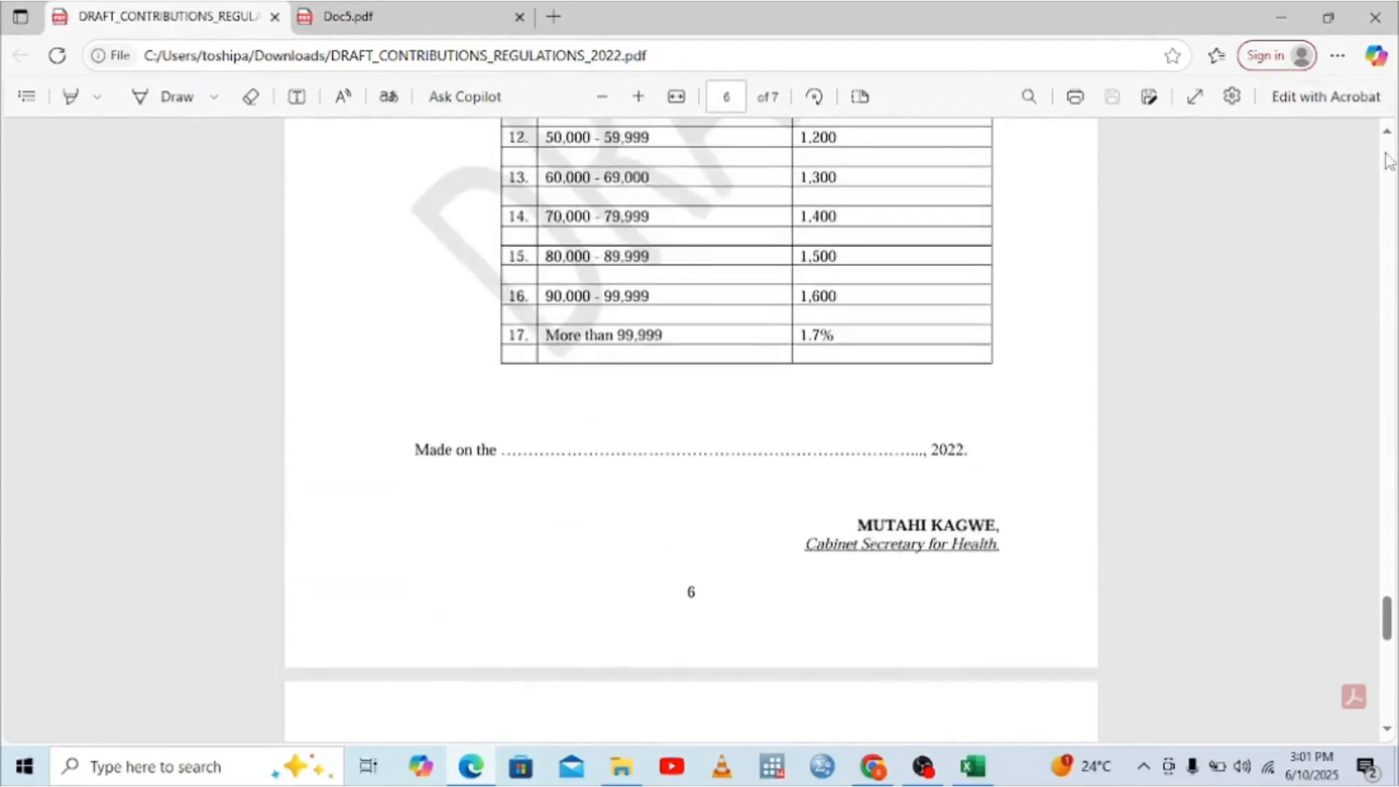
scroll(1389, 160, "up", 5)
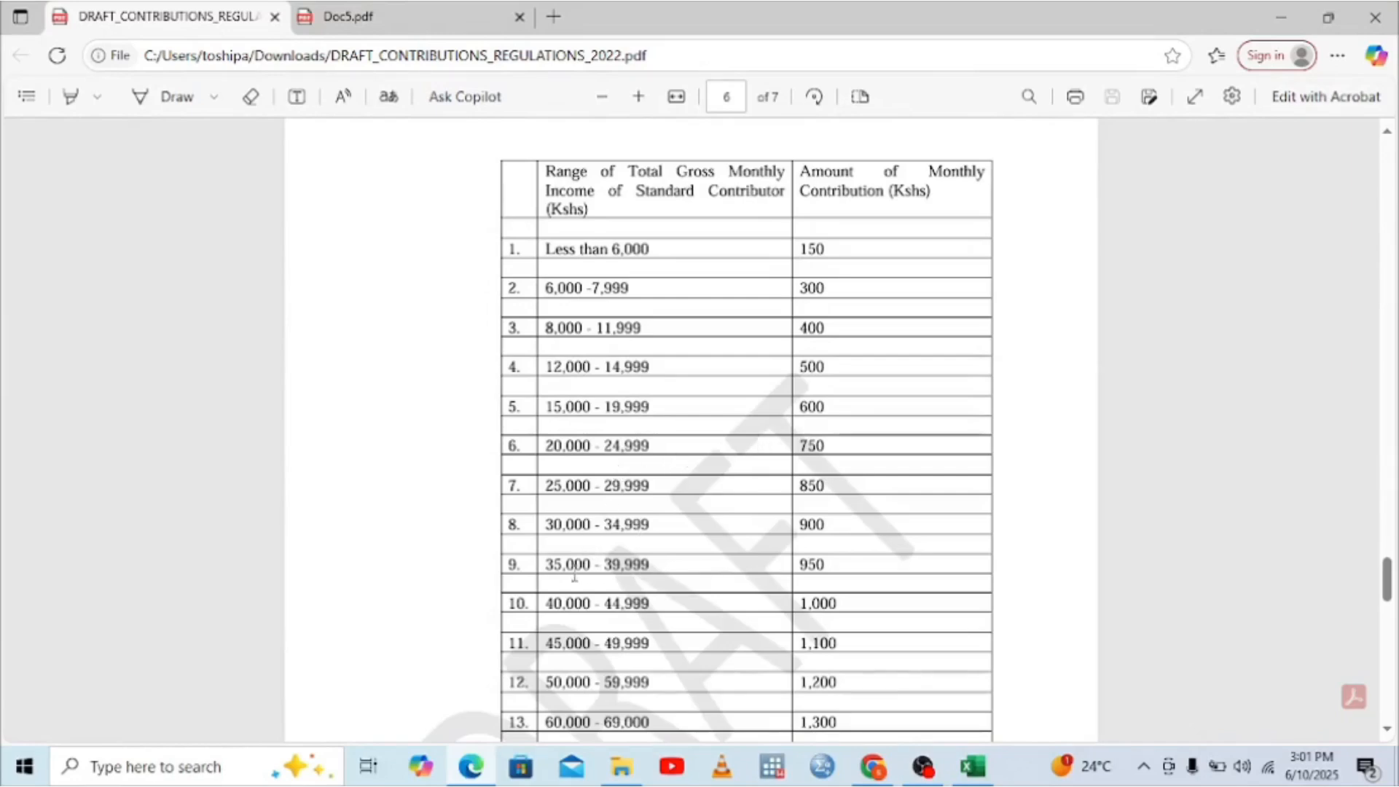
Step: Compare the P9 form against the contributions table, then return to the Excel insurance relief sheet
left_click(469, 769)
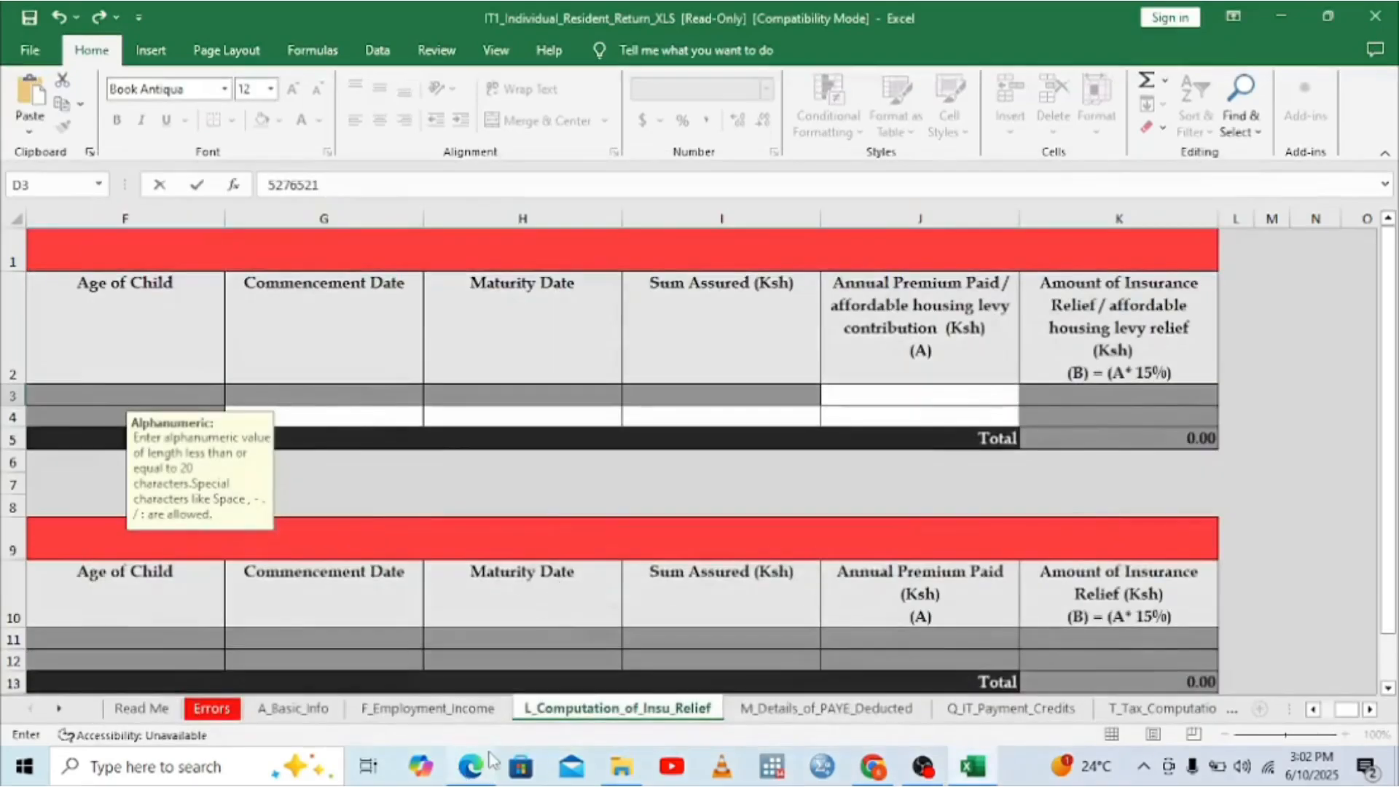
left_click(470, 767)
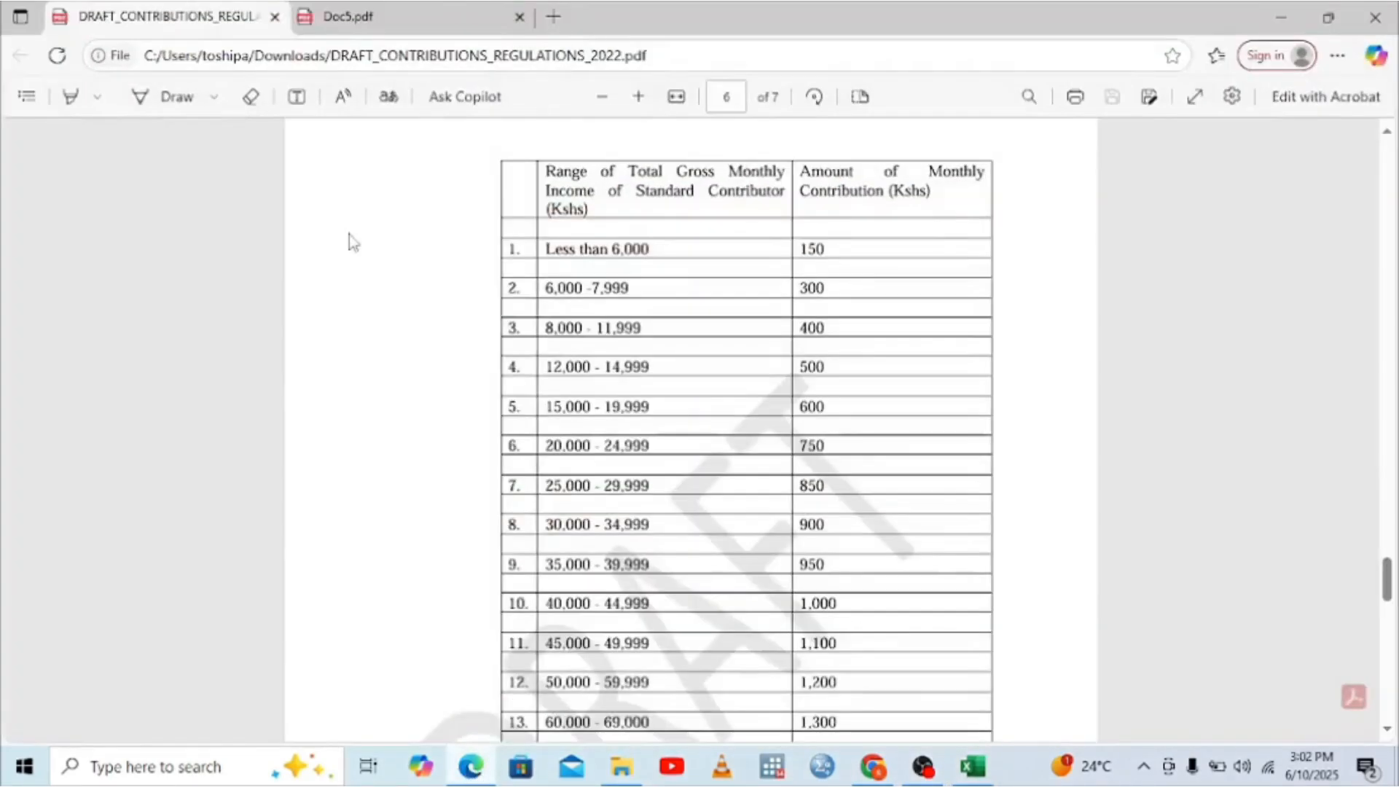
left_click(349, 16)
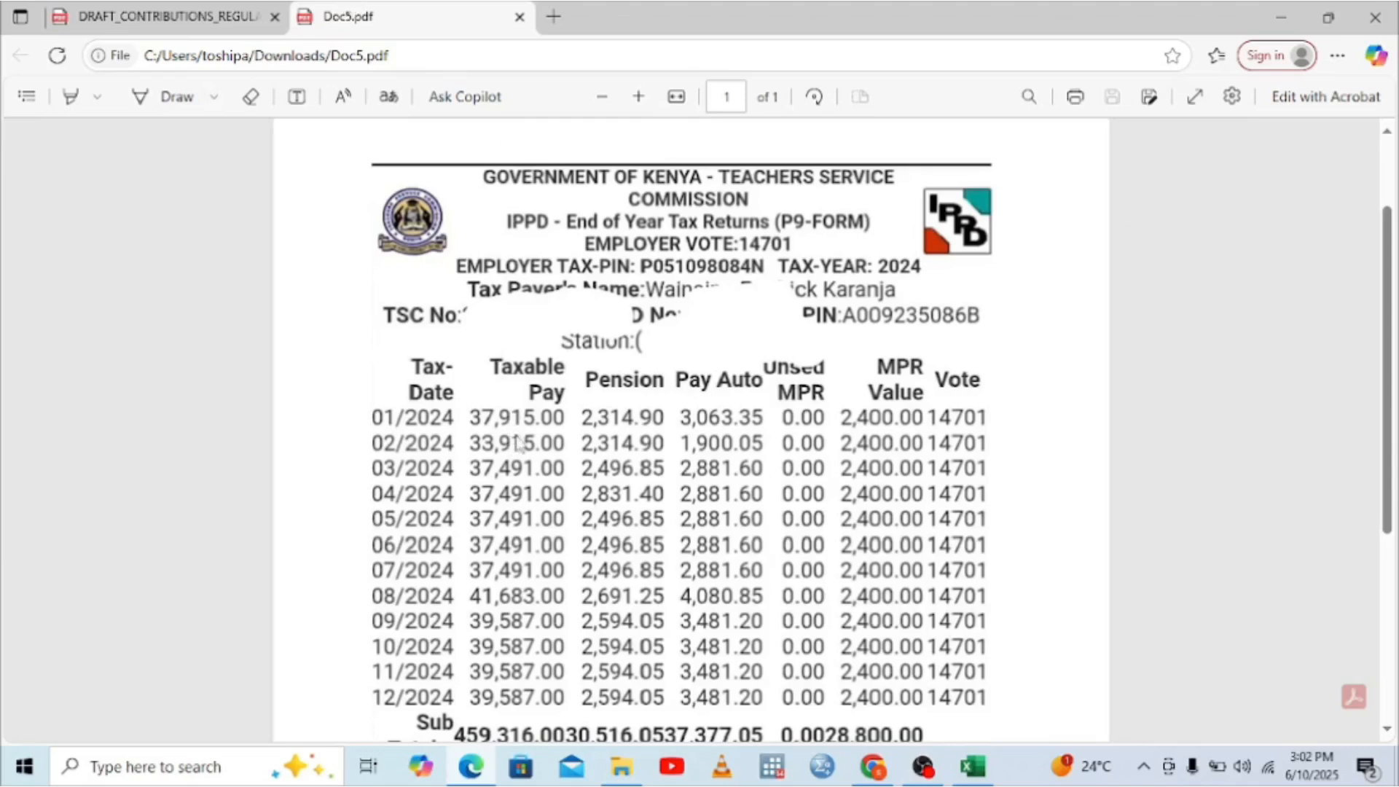
left_click(186, 16)
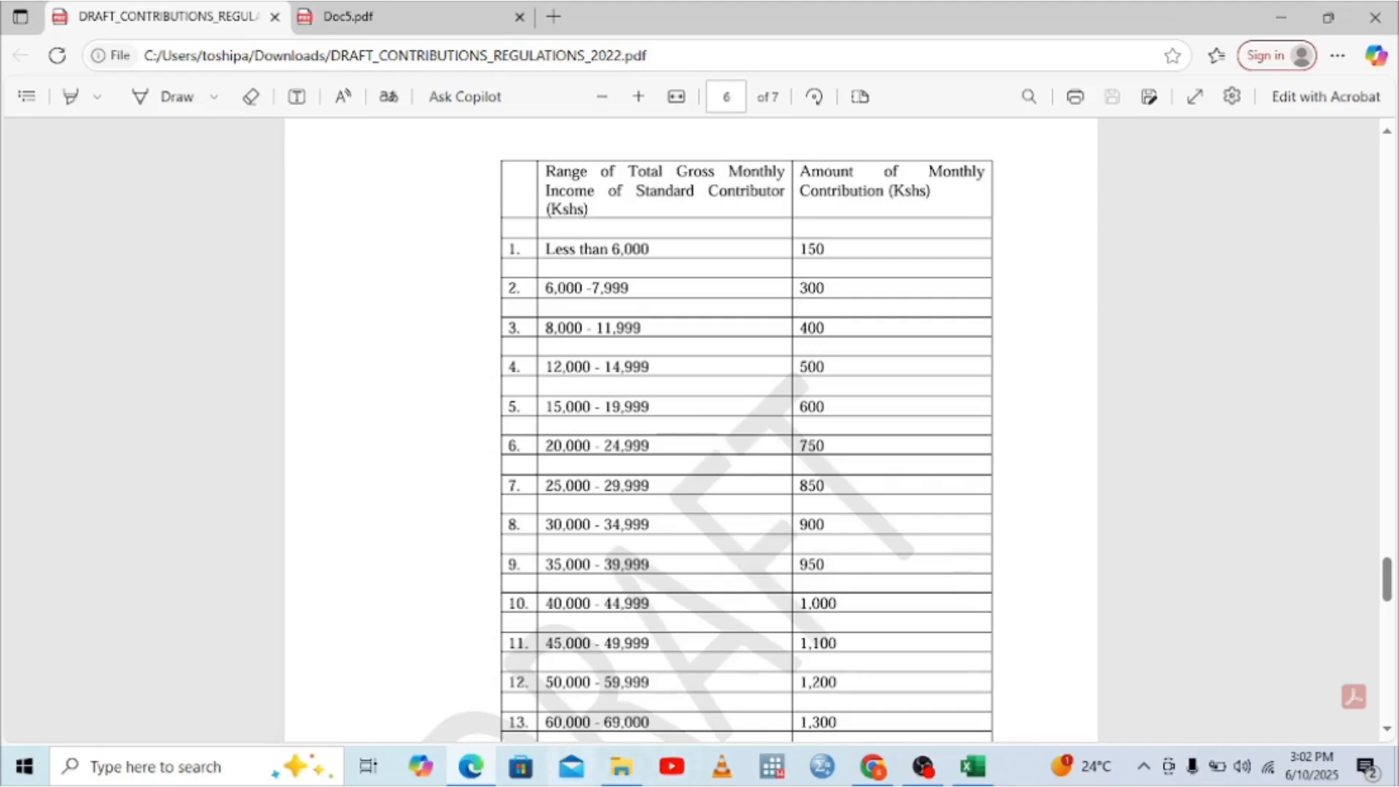
left_click(481, 767)
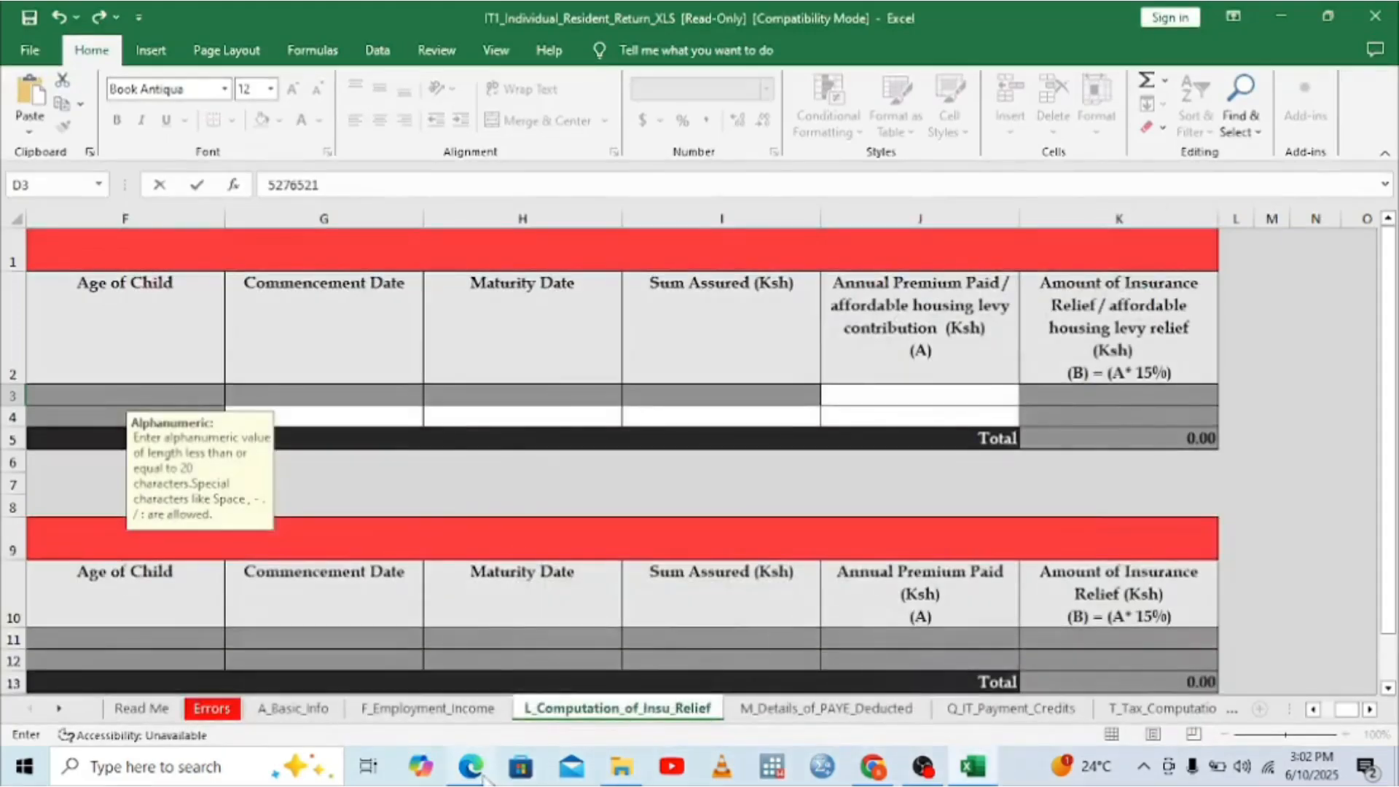
left_click(470, 769)
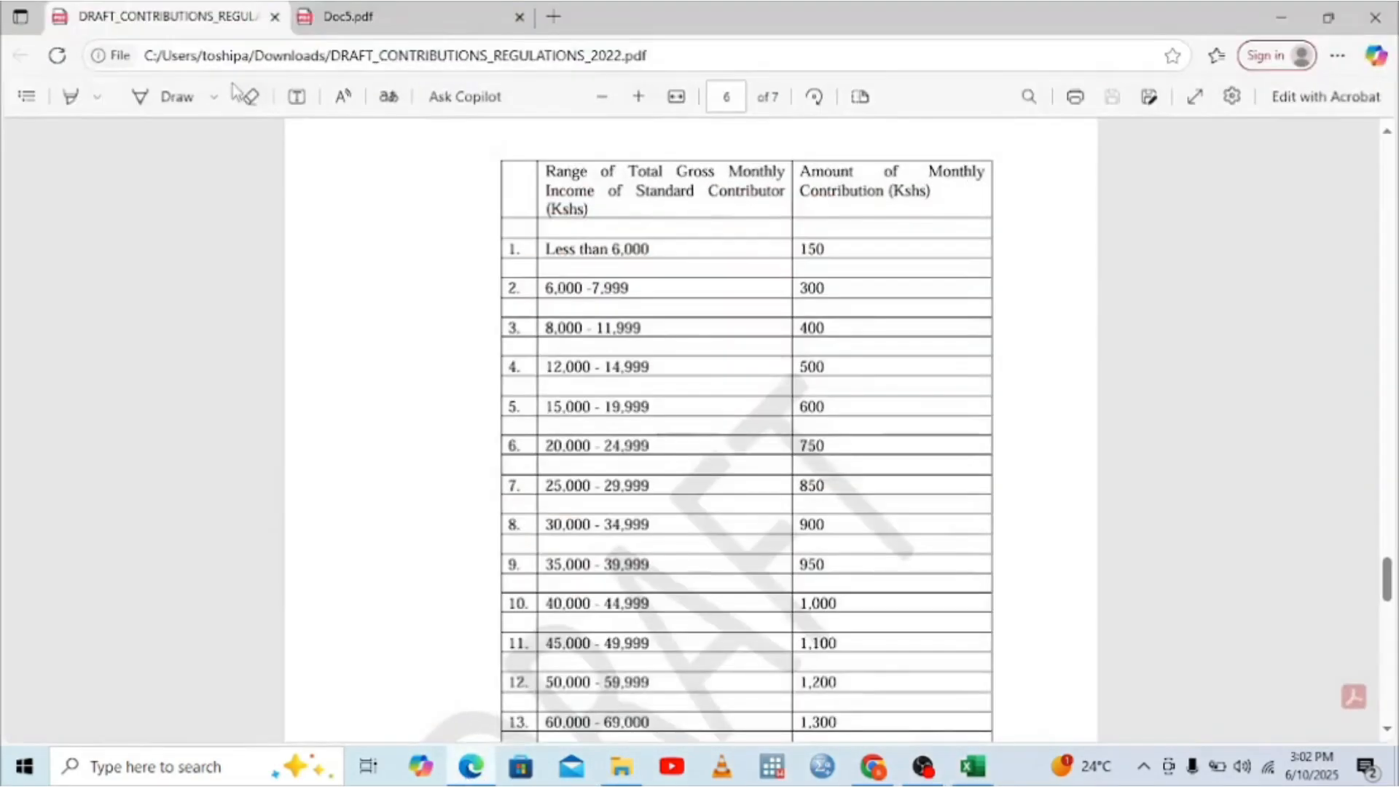
left_click(437, 18)
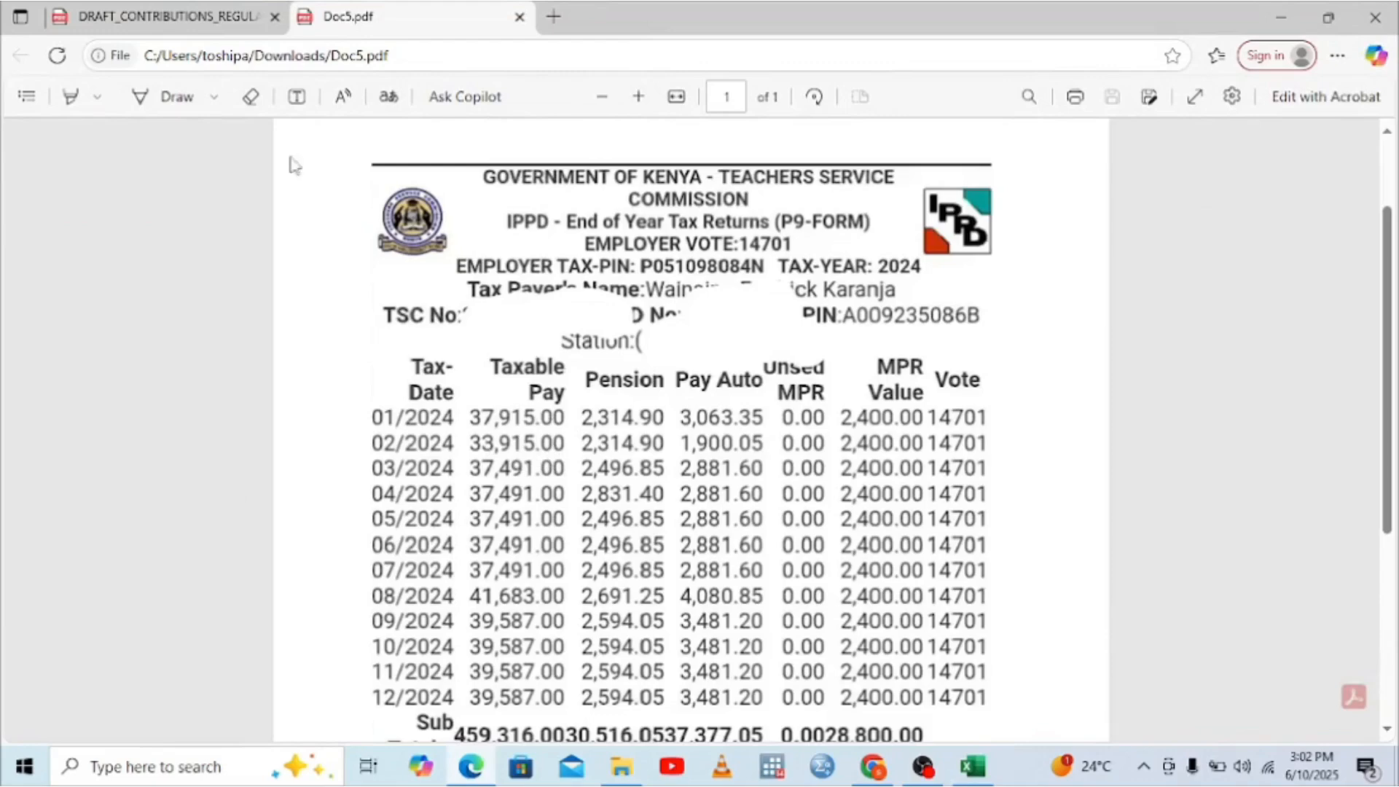
left_click(201, 28)
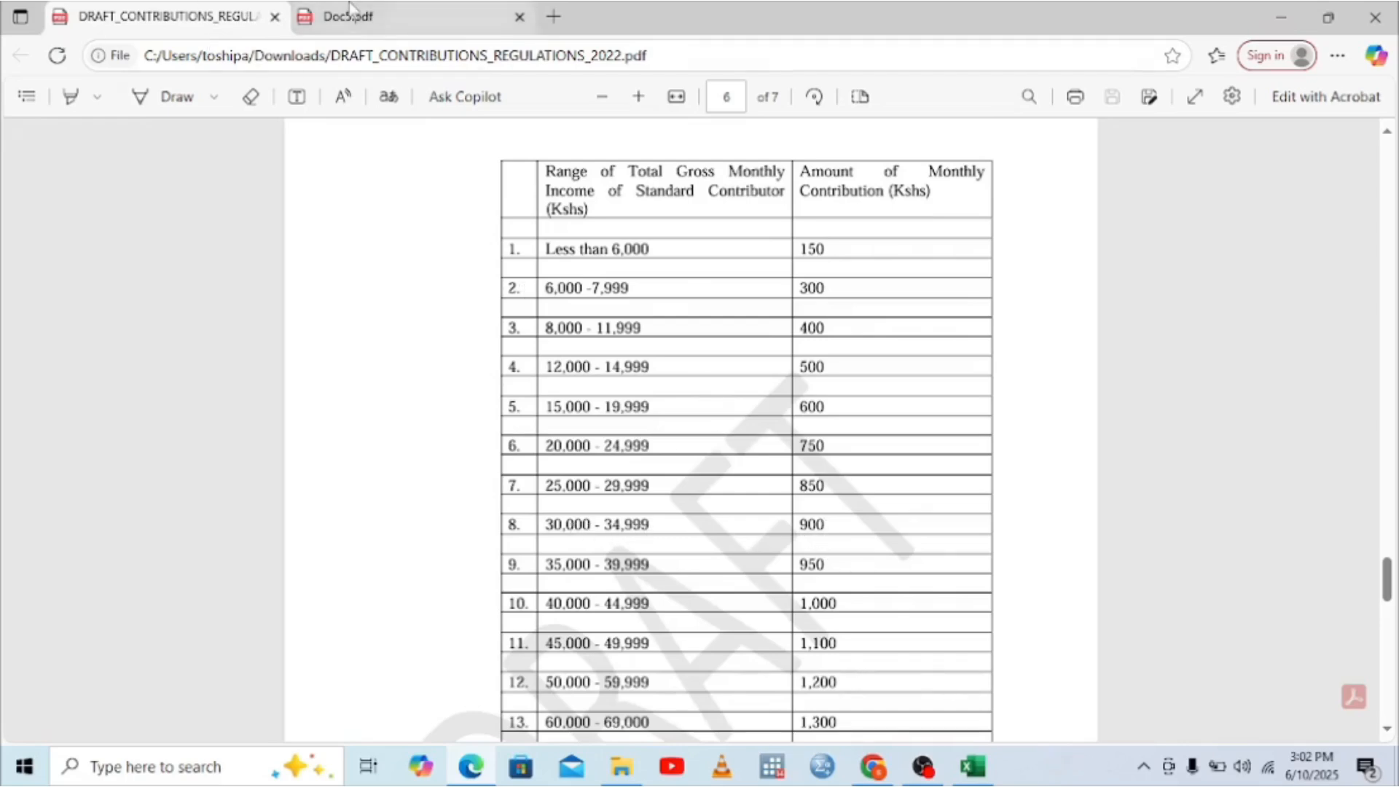
left_click(372, 19)
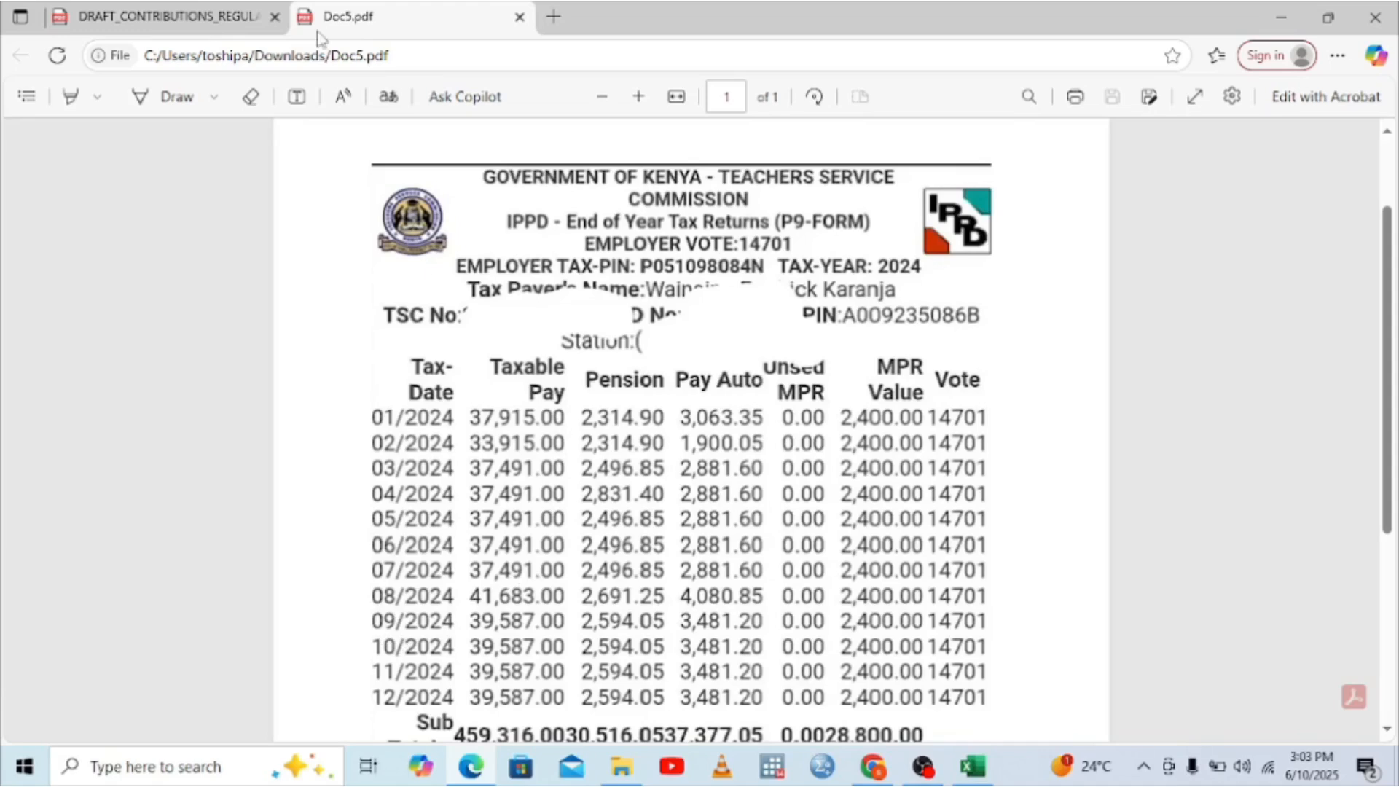
left_click(208, 20)
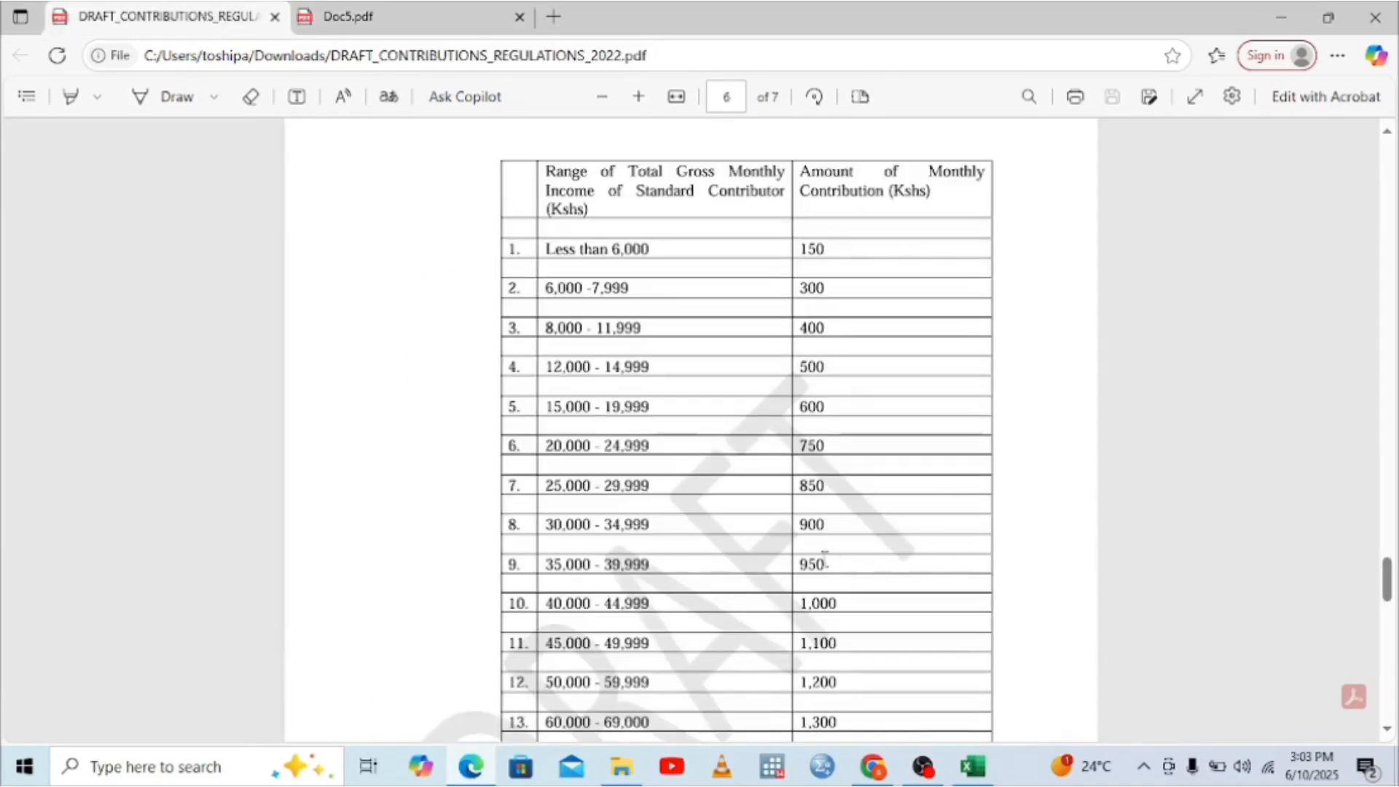
left_click(379, 26)
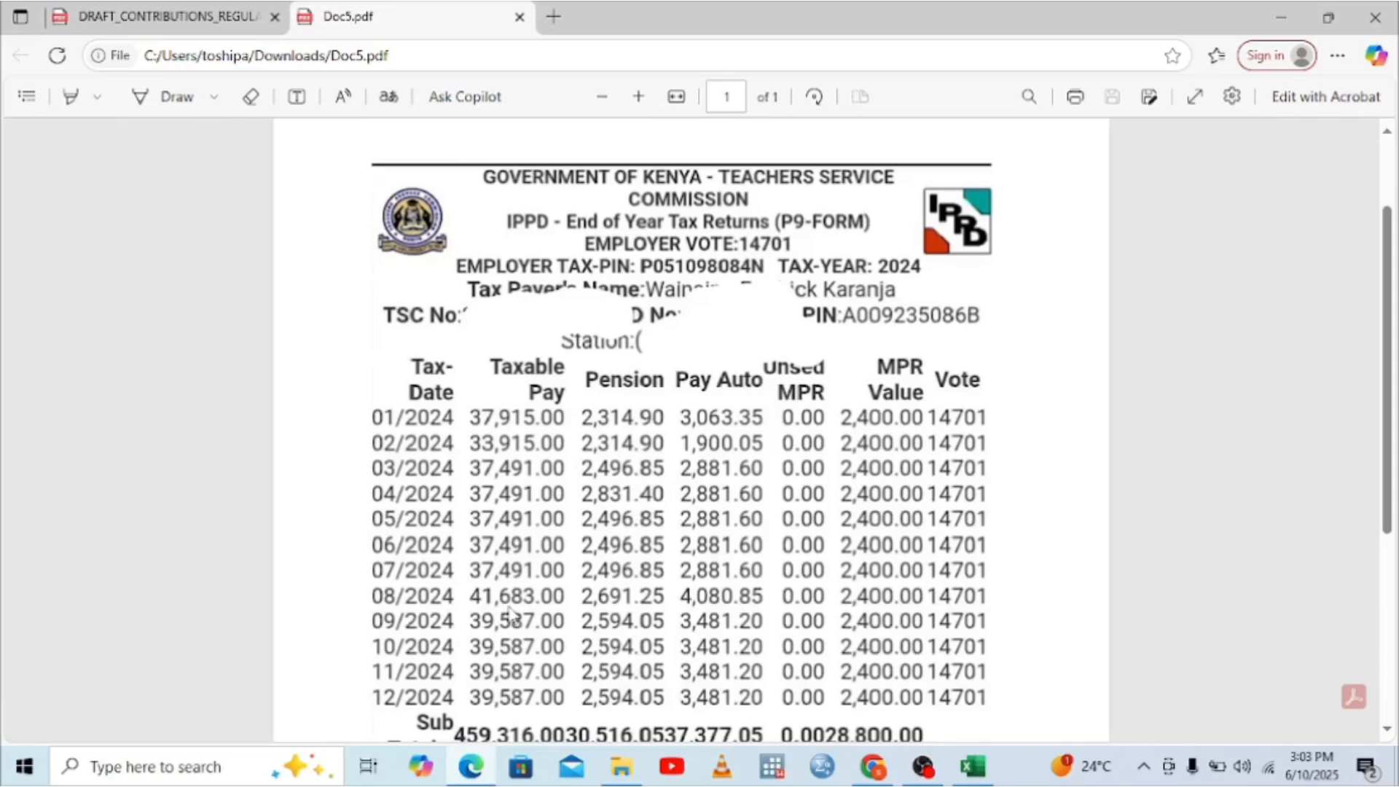
left_click(973, 769)
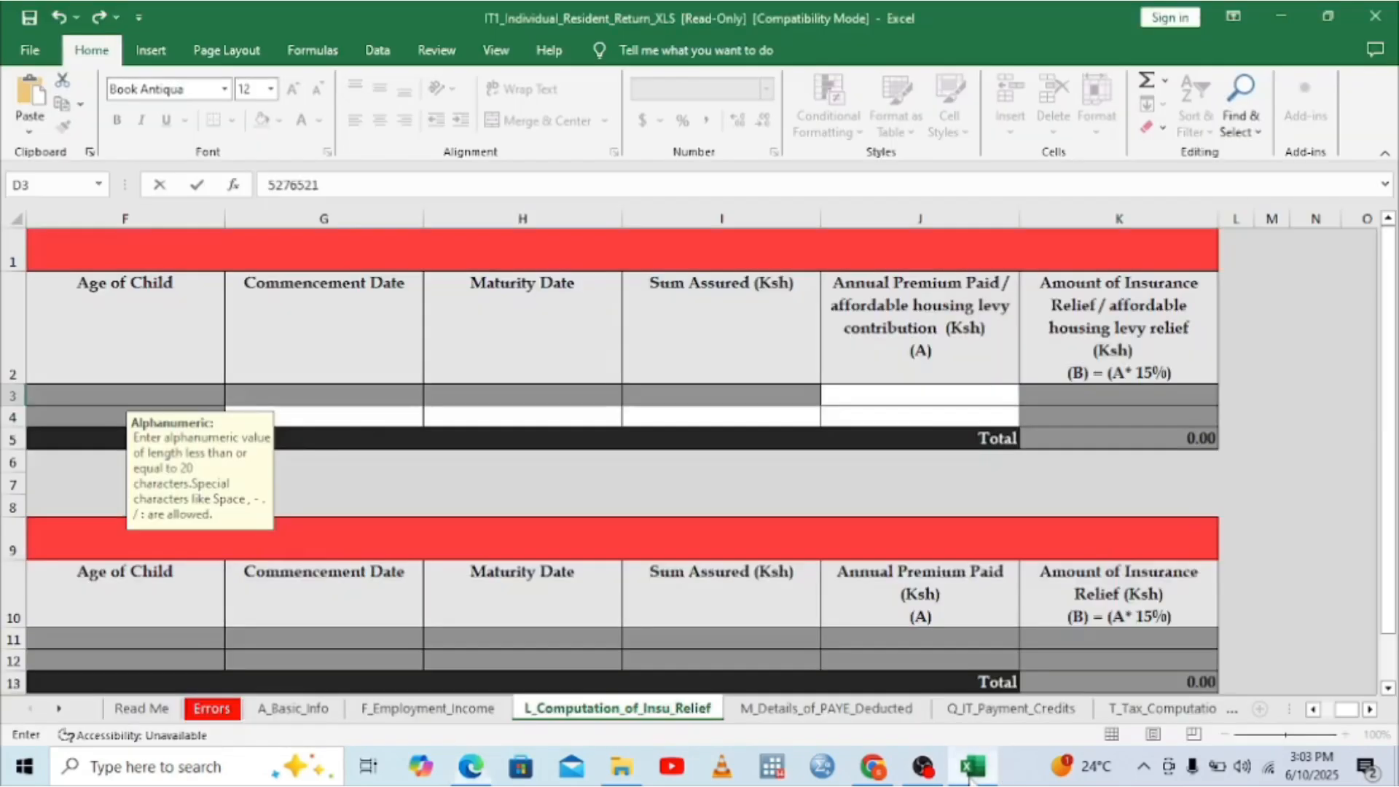
Step: Enter 8,550 as the NHIF annual premium in J3, yielding 1,282.50 relief
left_click(896, 403)
type("8550")
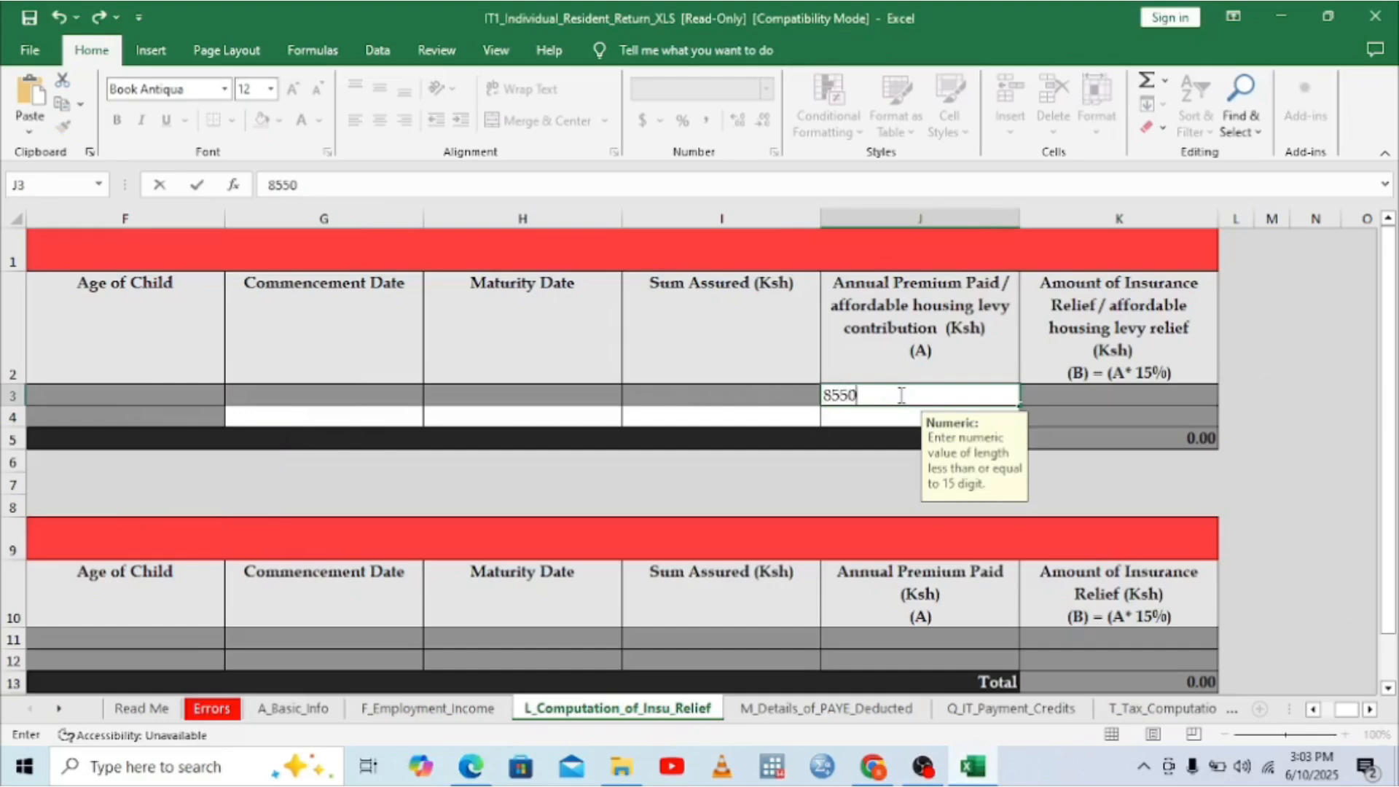
left_click(839, 421)
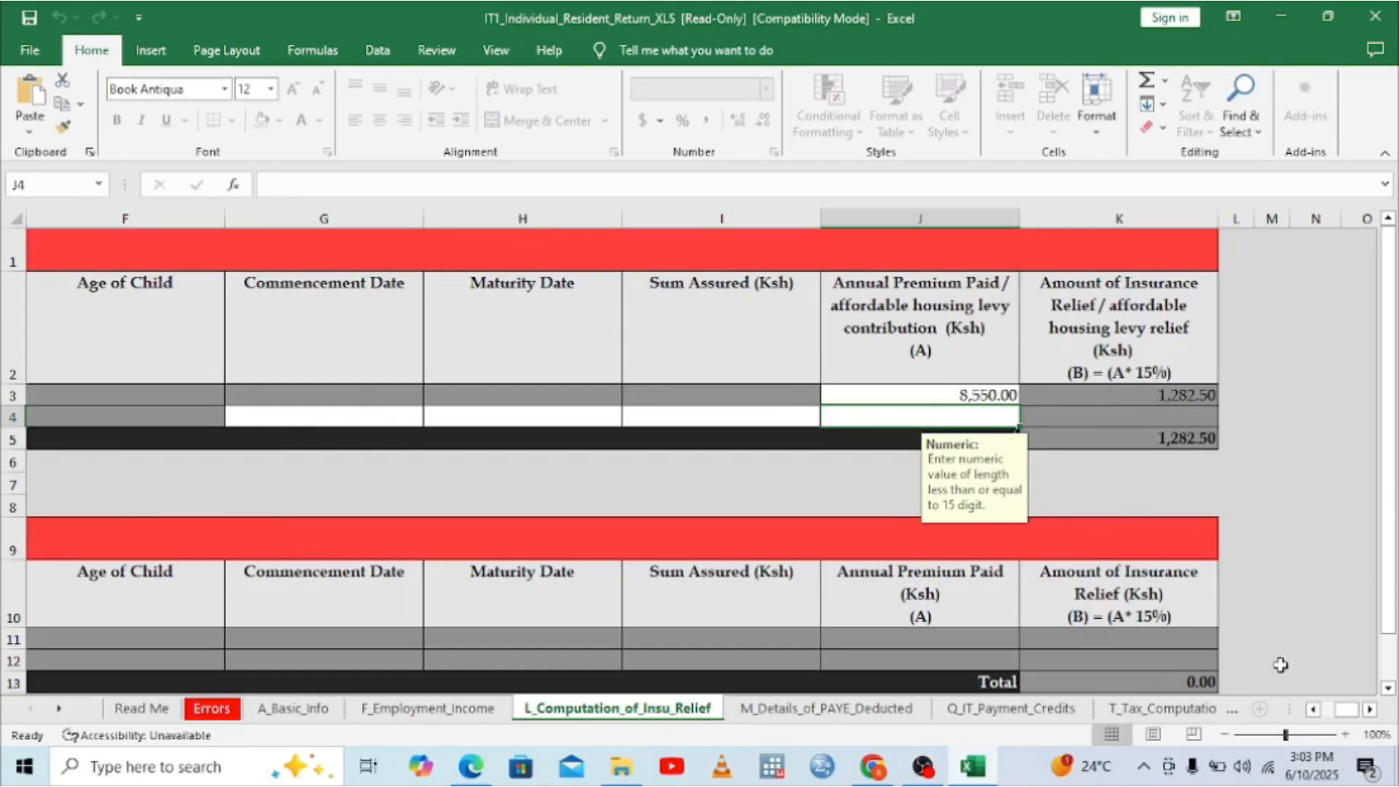
left_click(1315, 710)
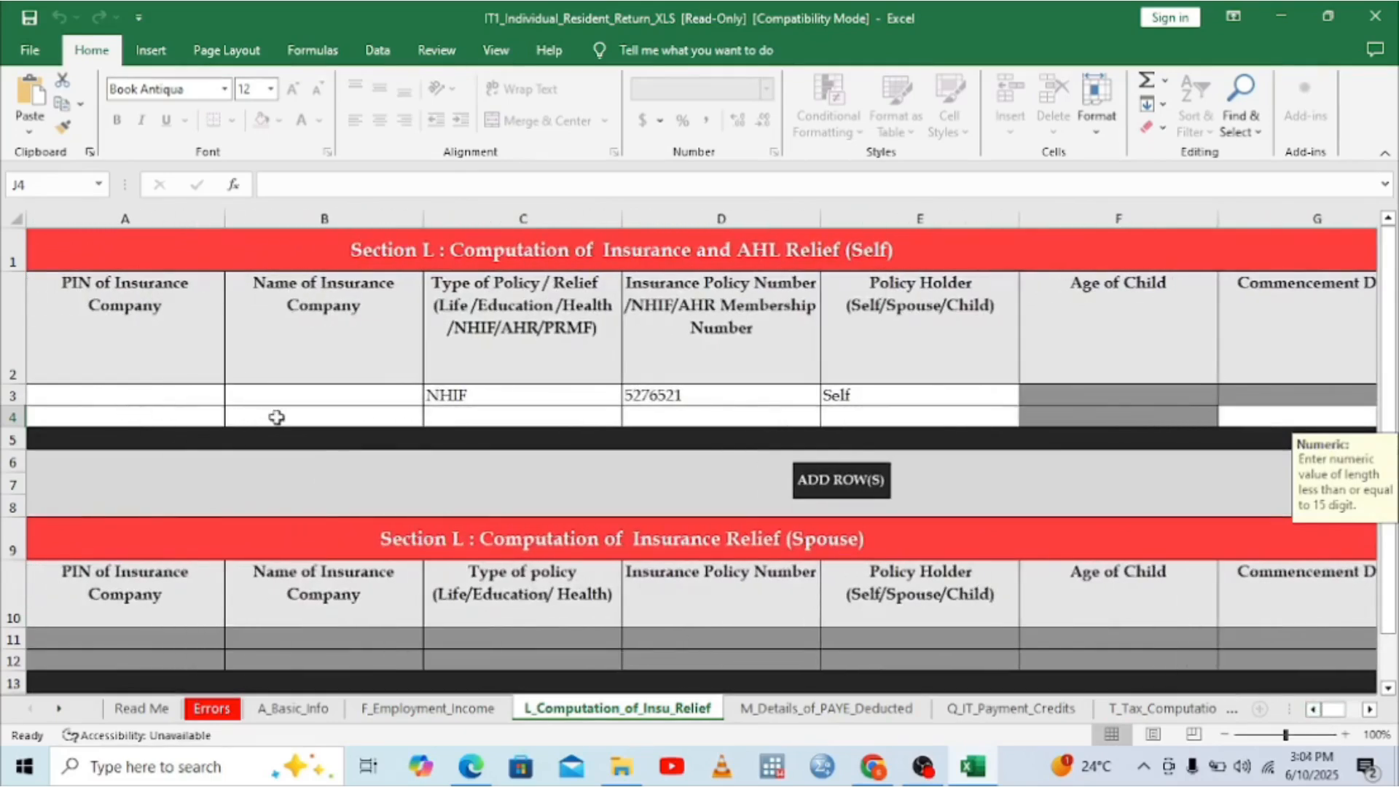
Step: Set the second relief row's policy type in C4 to AHR, then return to the P9 form in Edge
left_click(379, 418)
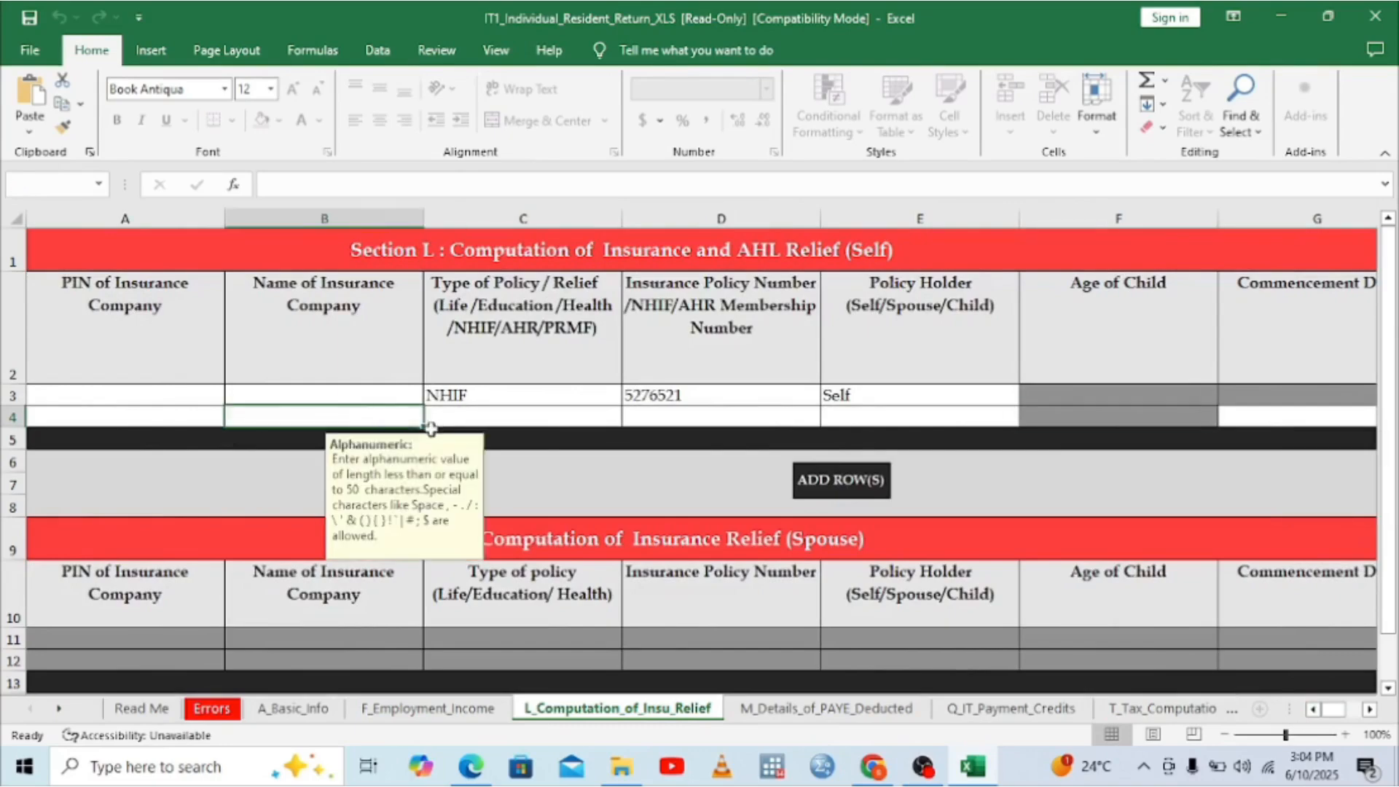
left_click(473, 421)
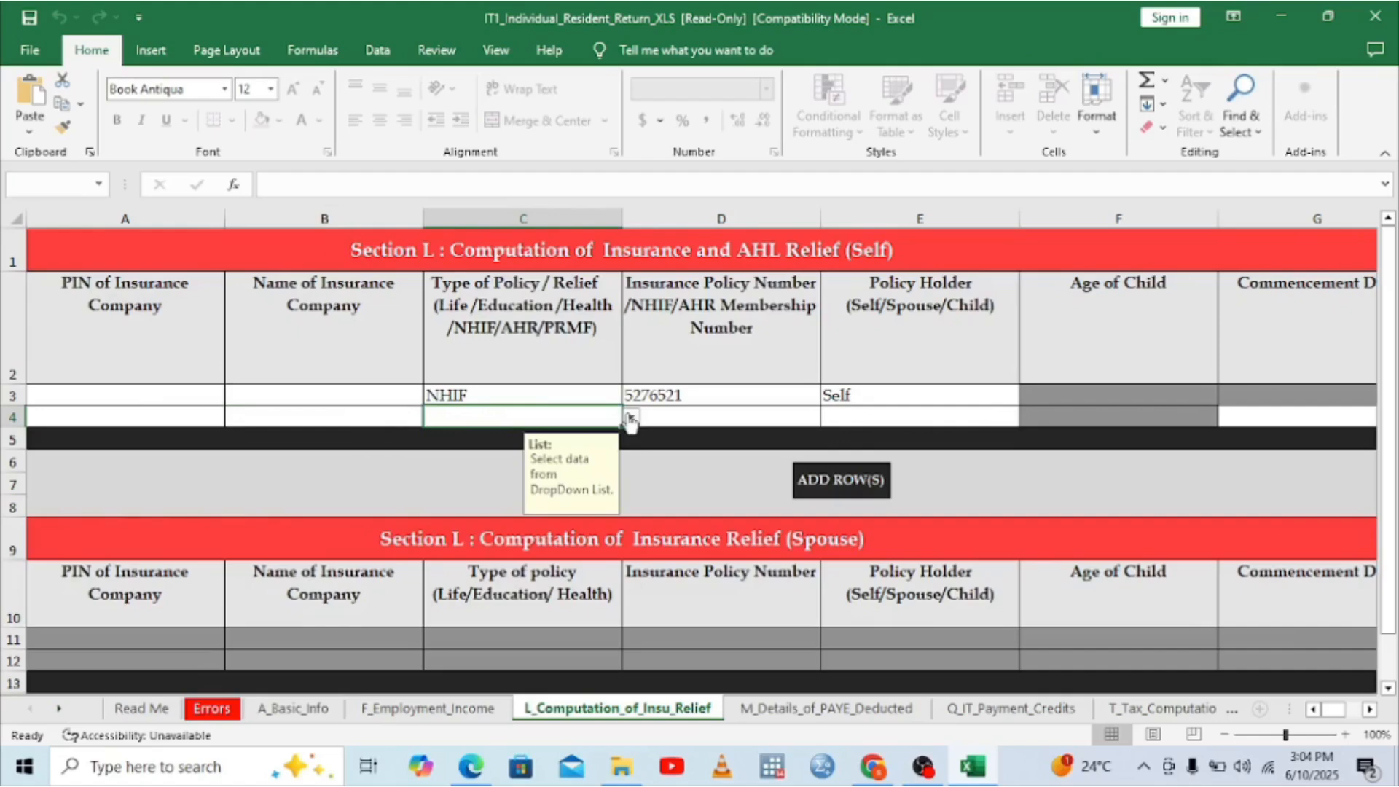
left_click(631, 419)
left_click(440, 434)
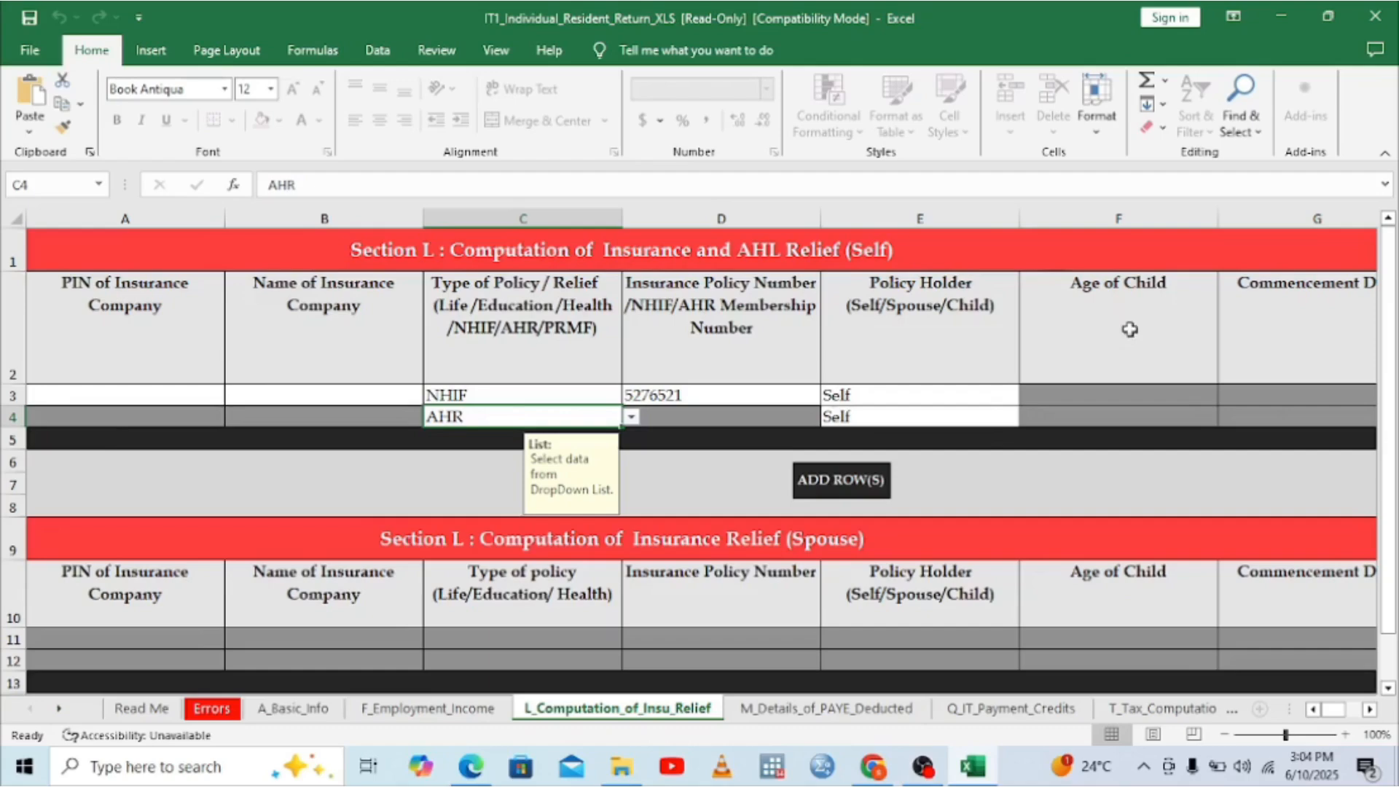
left_click(1370, 709)
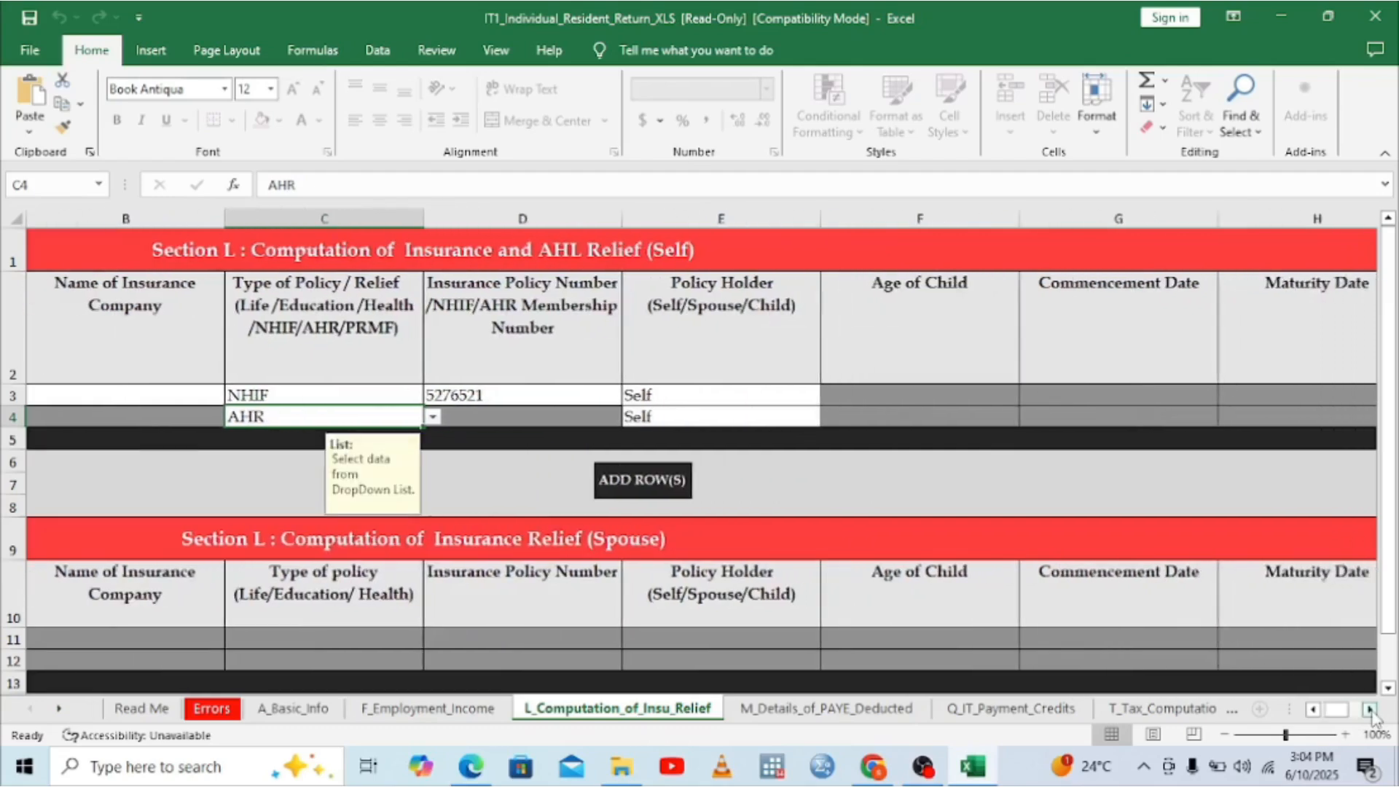
left_click(1370, 709)
left_click(1371, 710)
left_click(1370, 710)
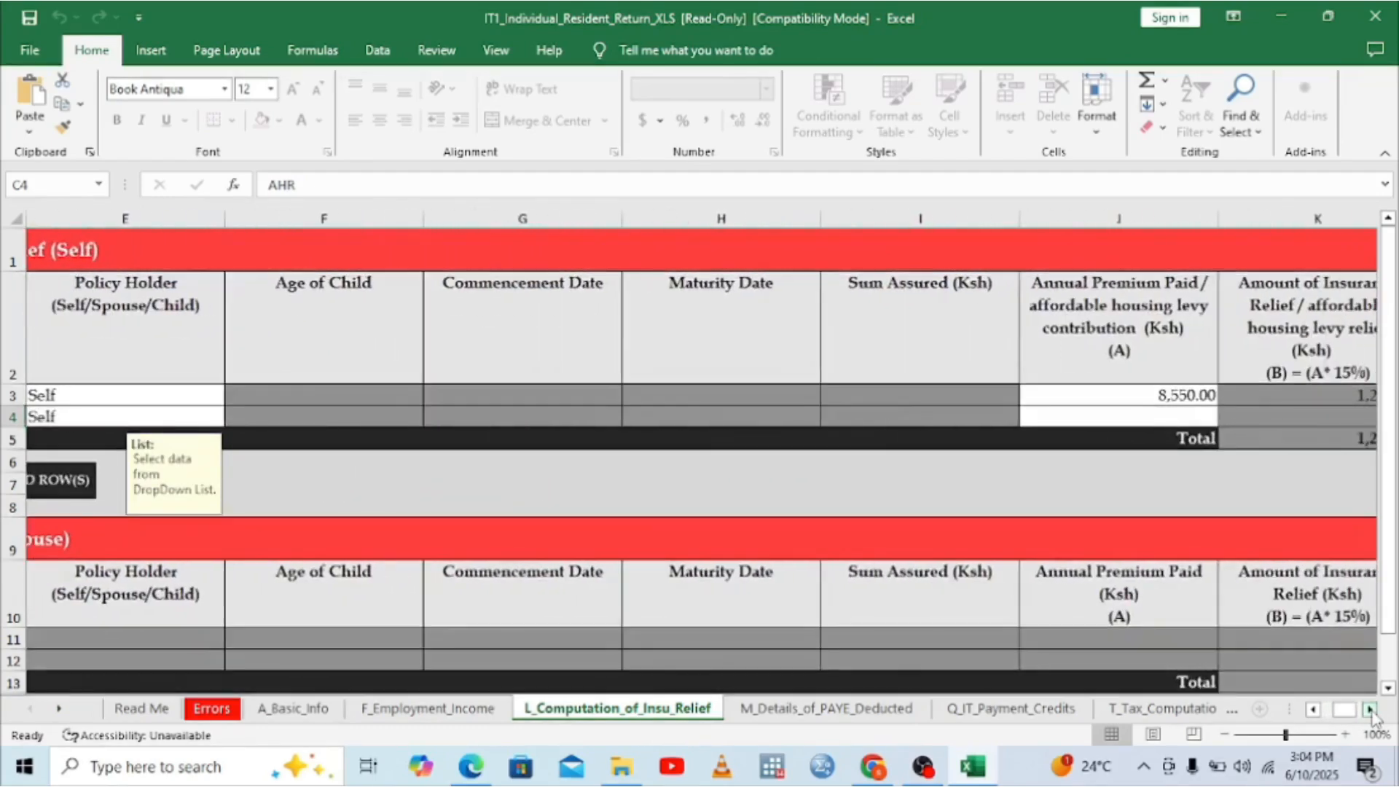
left_click(474, 772)
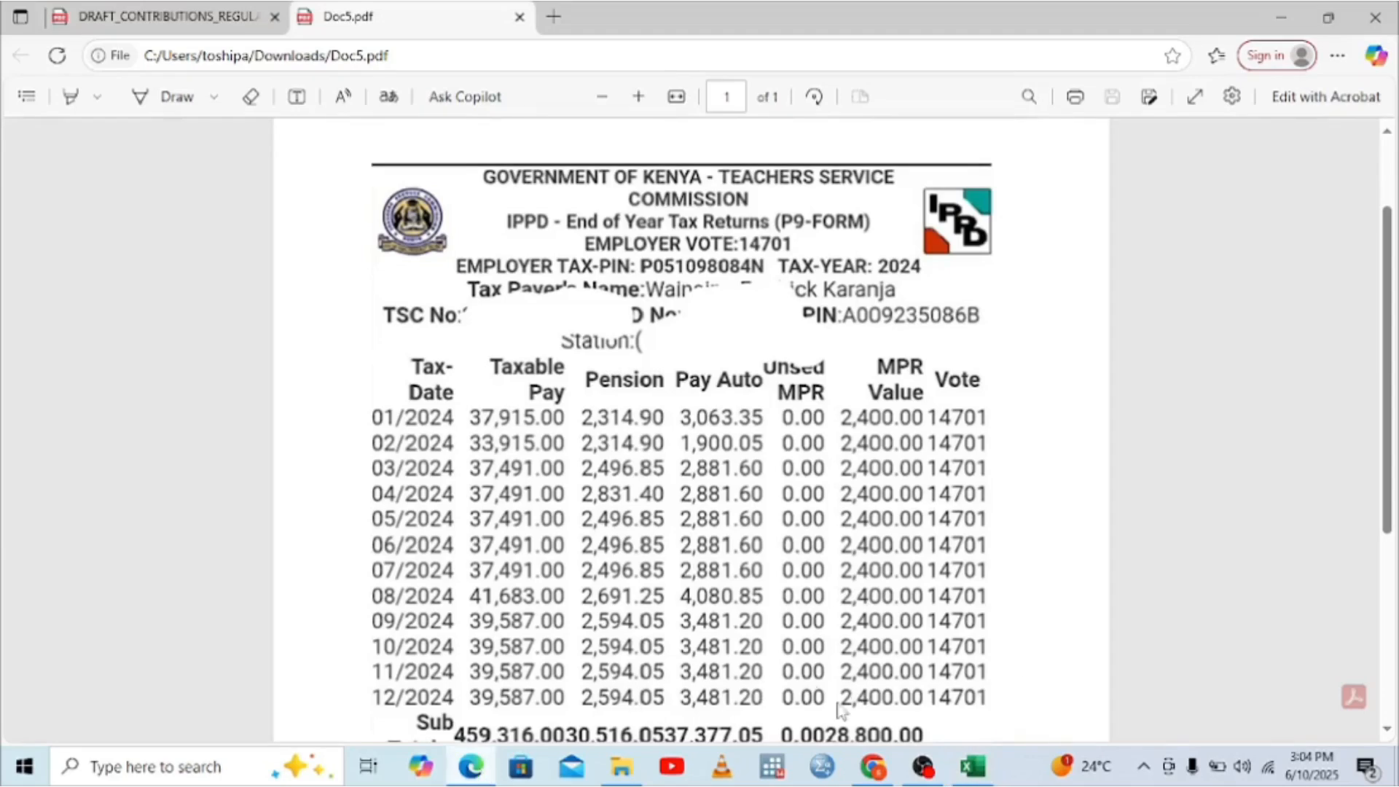
Step: Scroll the P9 form to its Sub Totals row showing 459,316.00 taxable pay, then open Start
left_click(1387, 732)
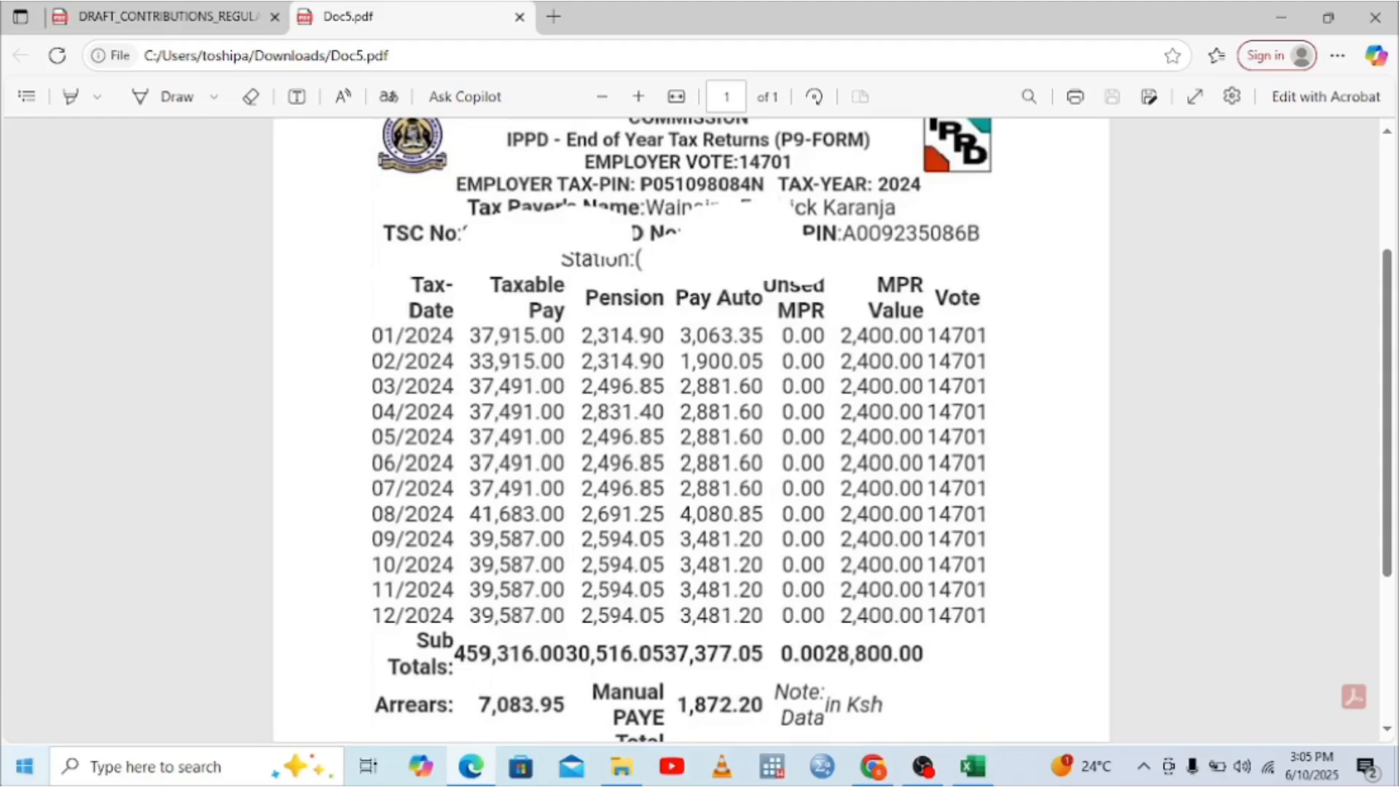
left_click(12, 779)
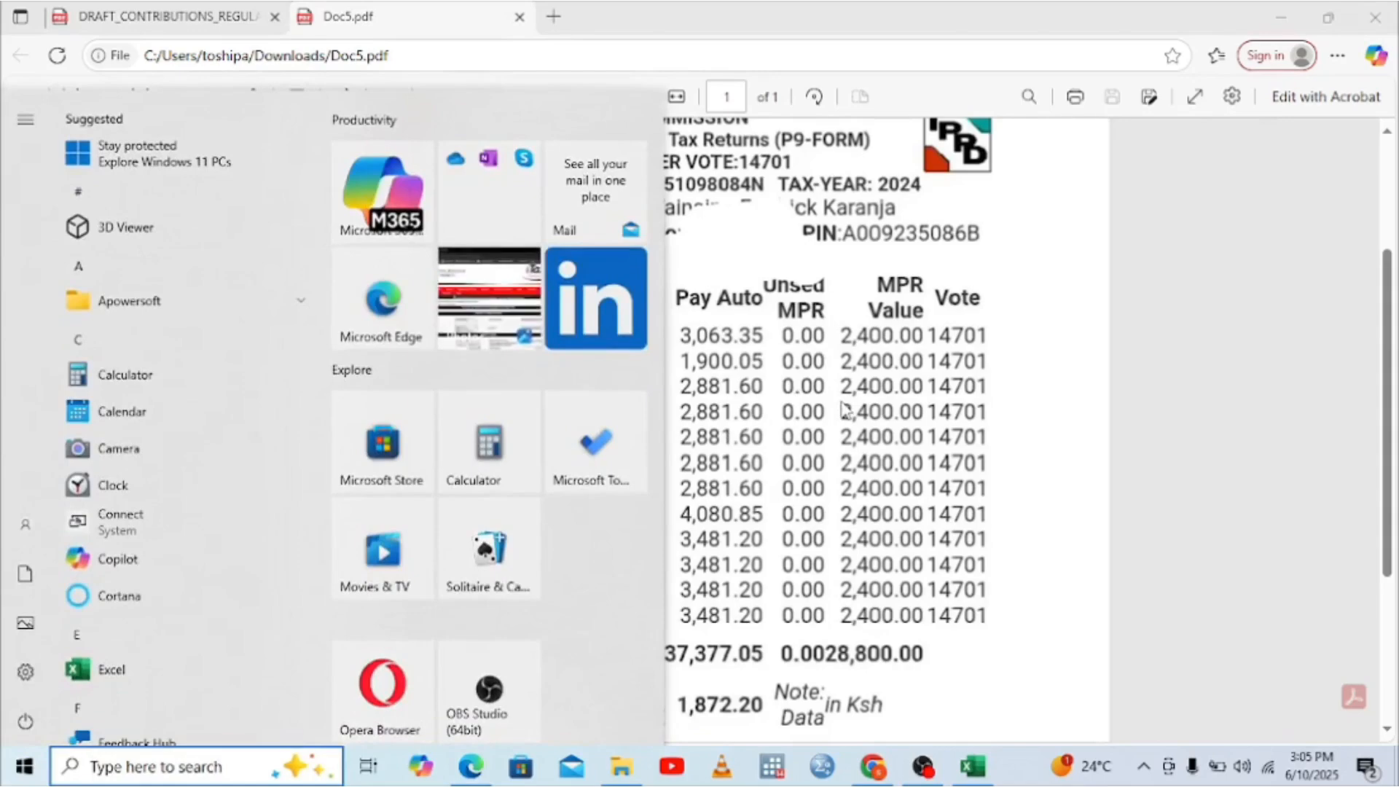
Step: Launch Calculator and enter the annual taxable pay 459,316
left_click(113, 374)
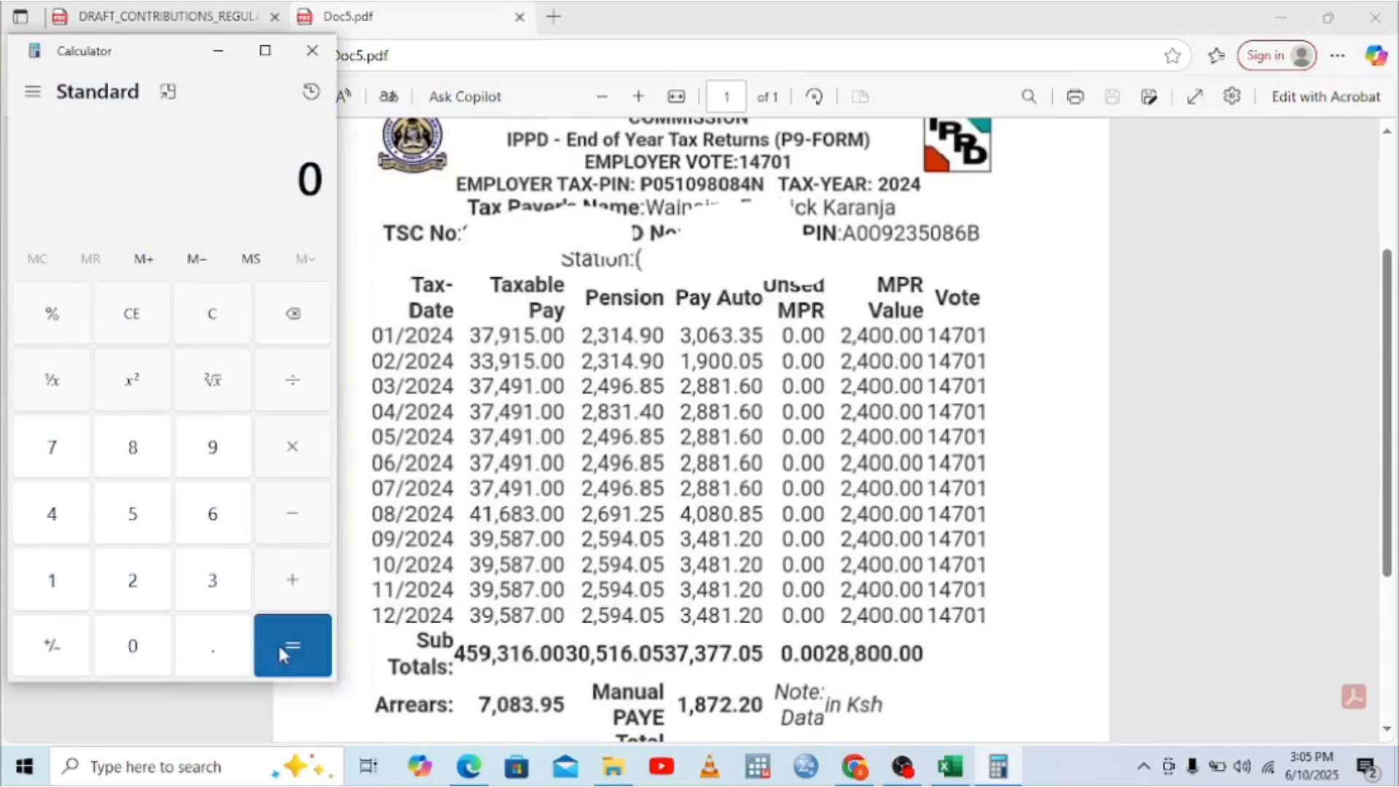
left_click(50, 513)
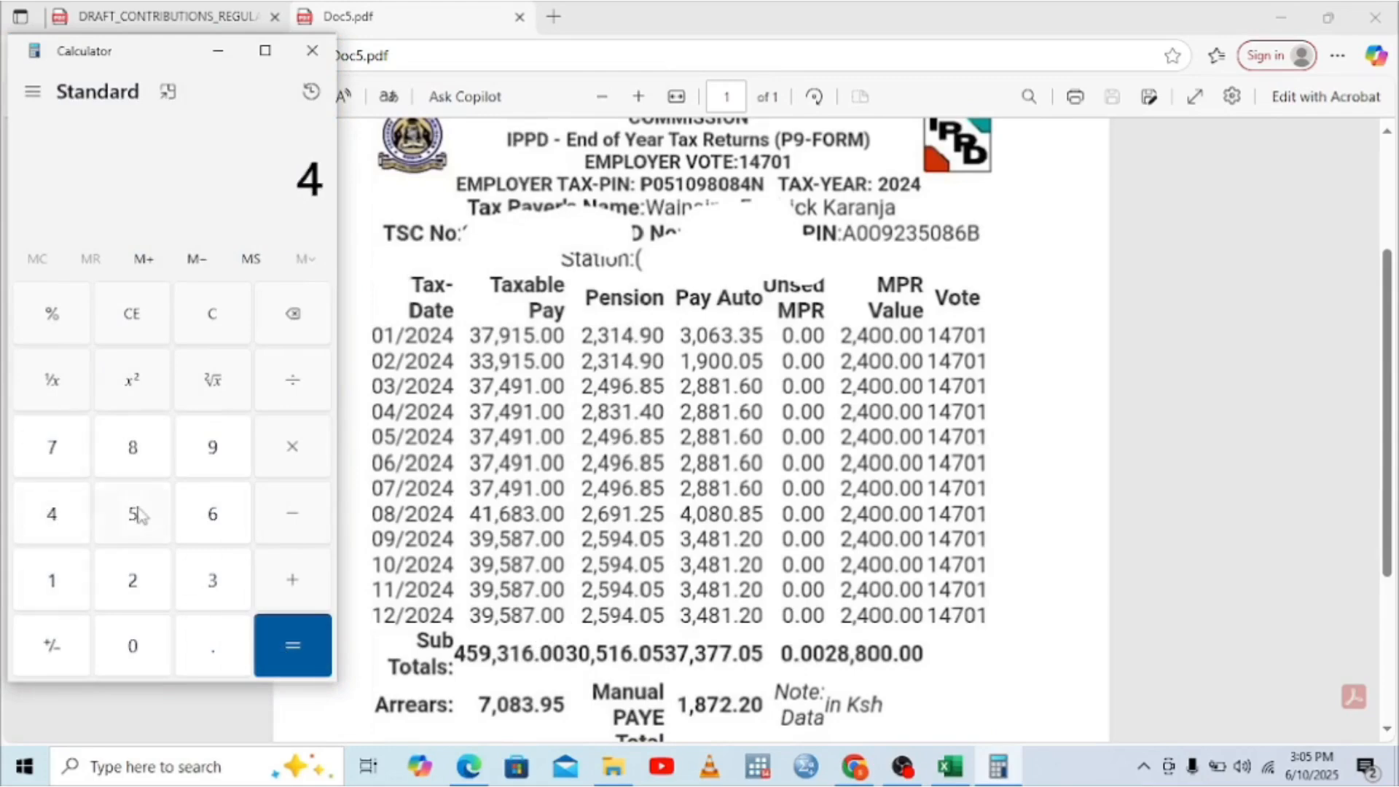
double_click(135, 518)
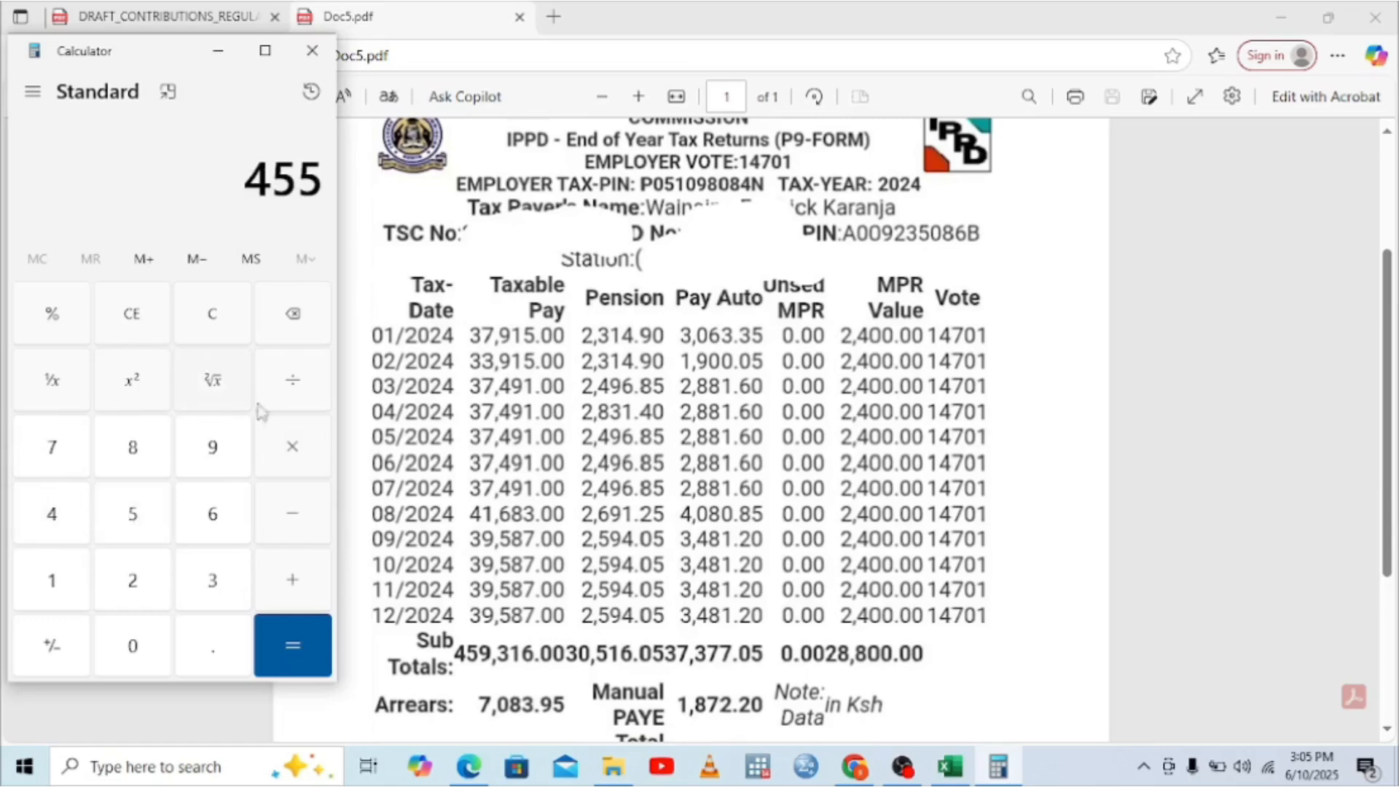
left_click(293, 319)
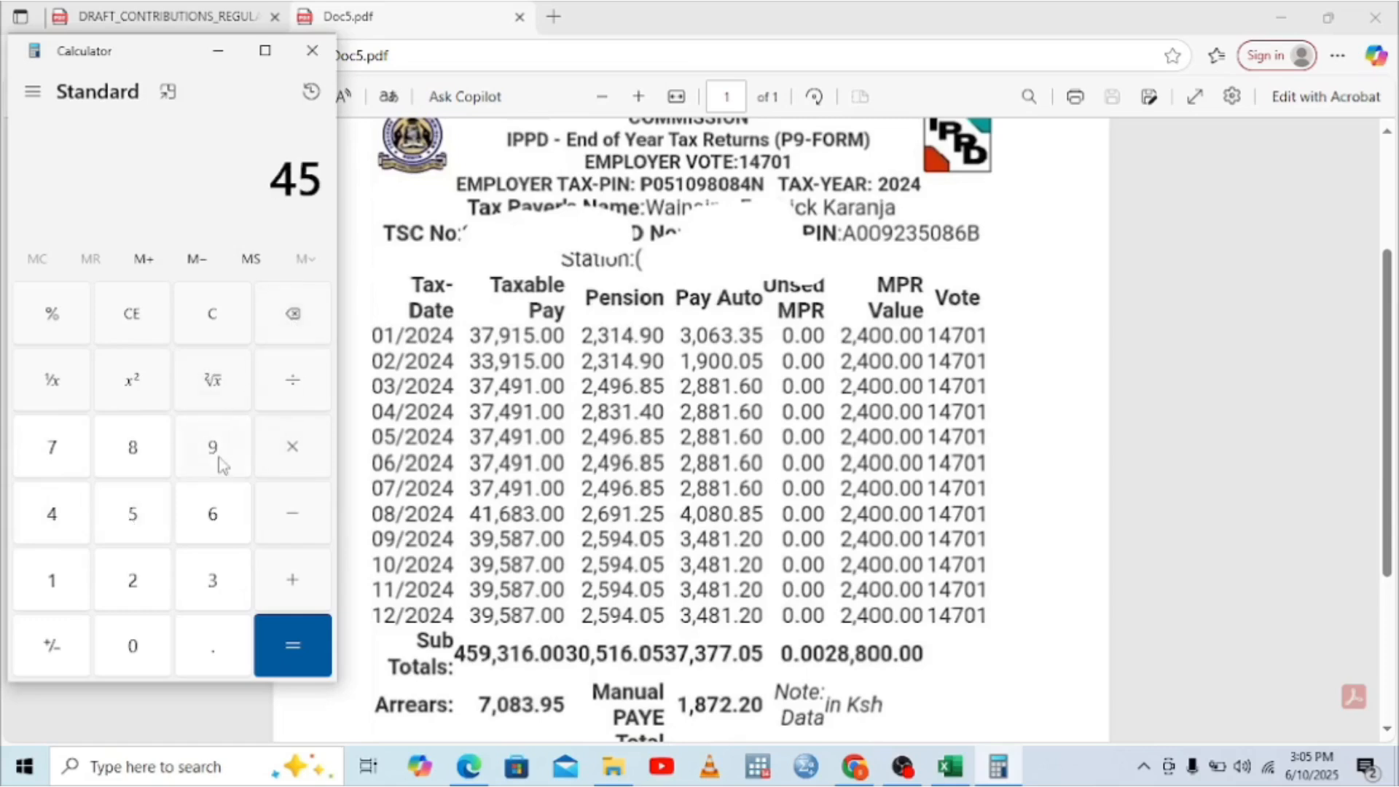
left_click(223, 465)
left_click(199, 604)
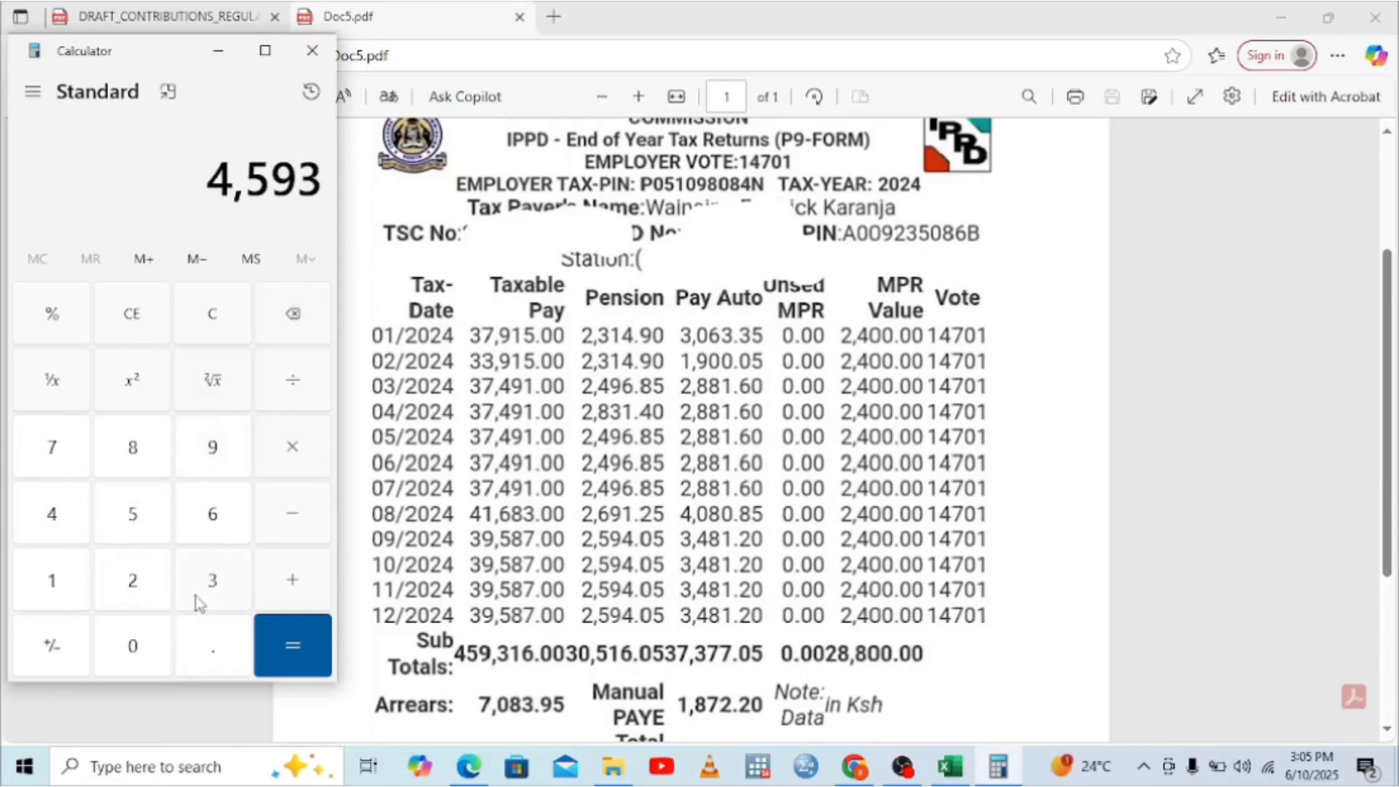
left_click(67, 591)
left_click(228, 515)
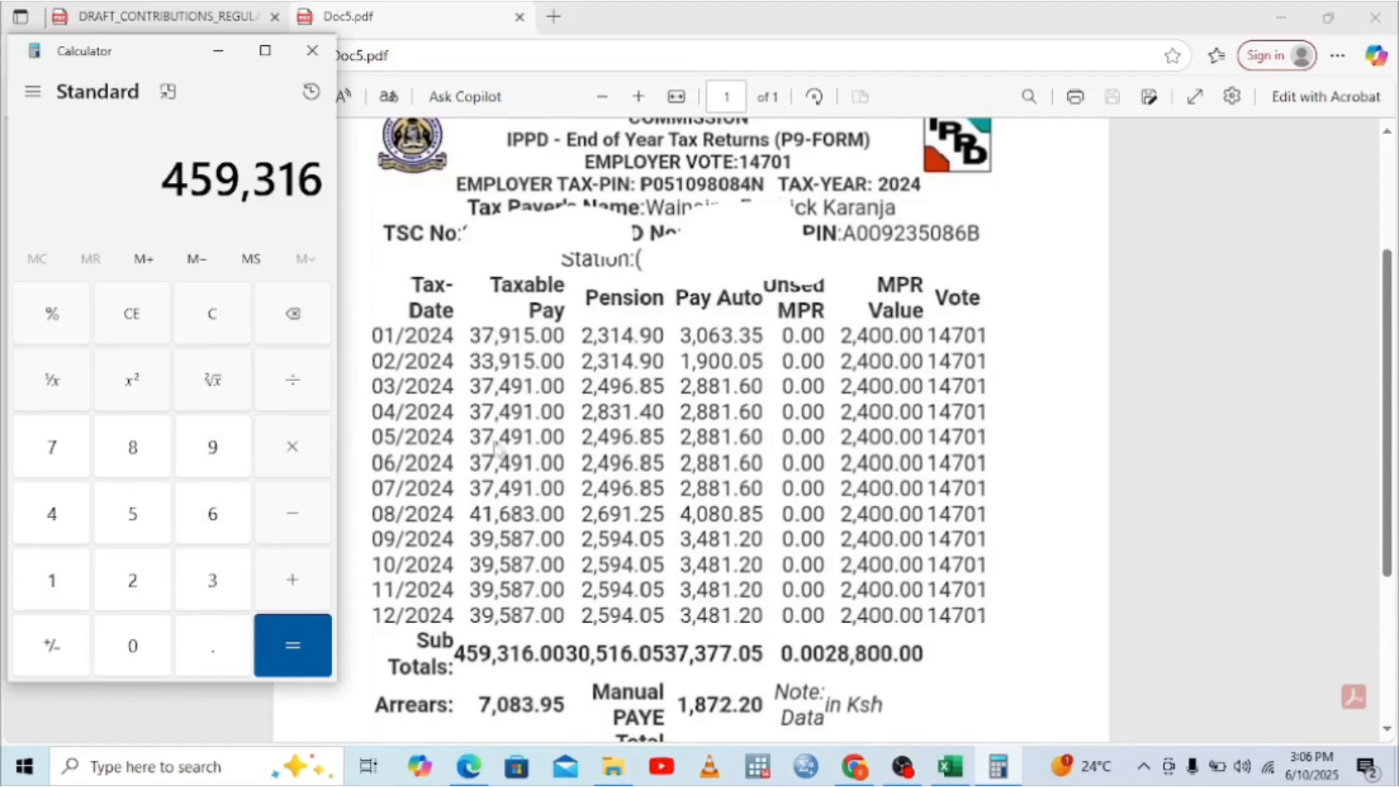
Step: Subtract January's 37,915 and February's 33,915 to get 387,486
left_click(291, 516)
left_click(221, 585)
left_click(54, 450)
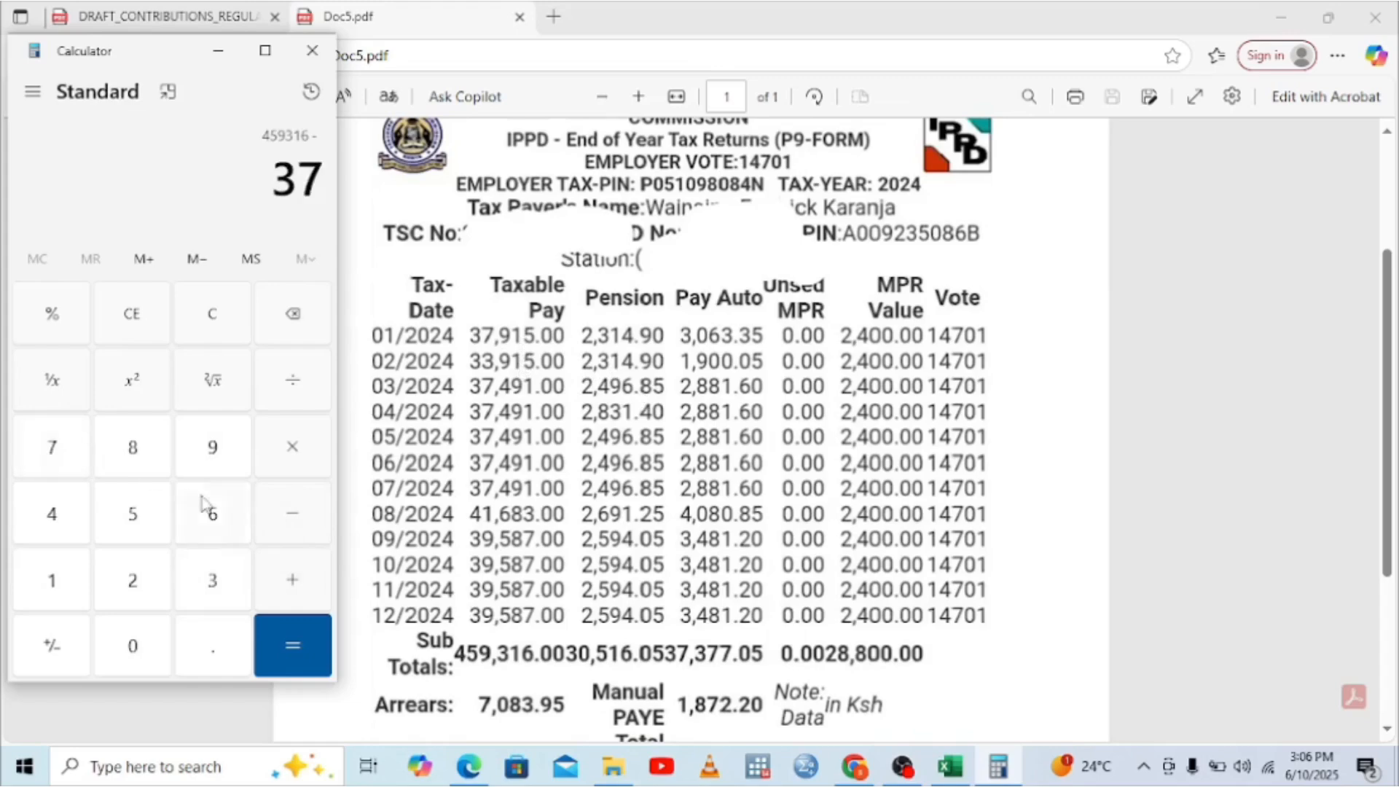
left_click(220, 448)
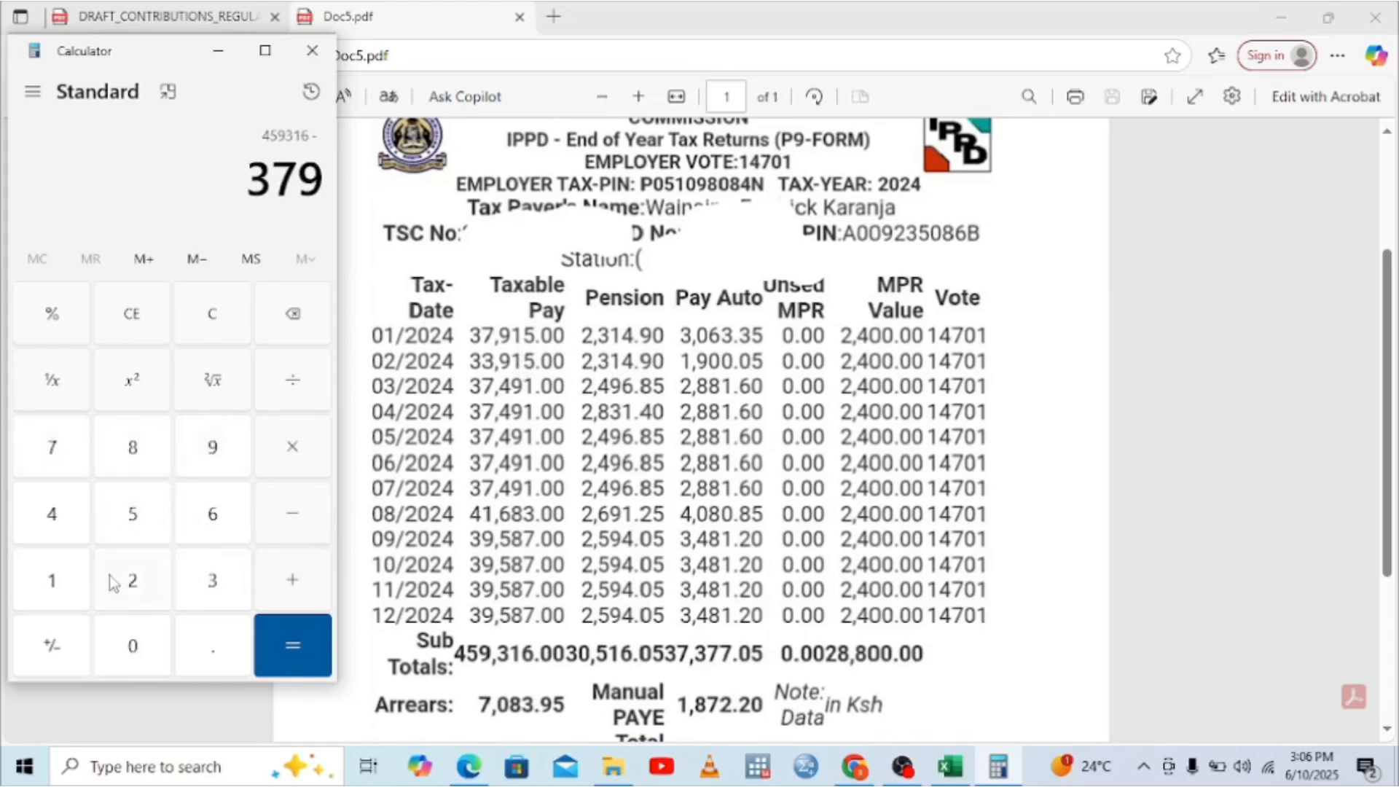
left_click(63, 584)
left_click(130, 510)
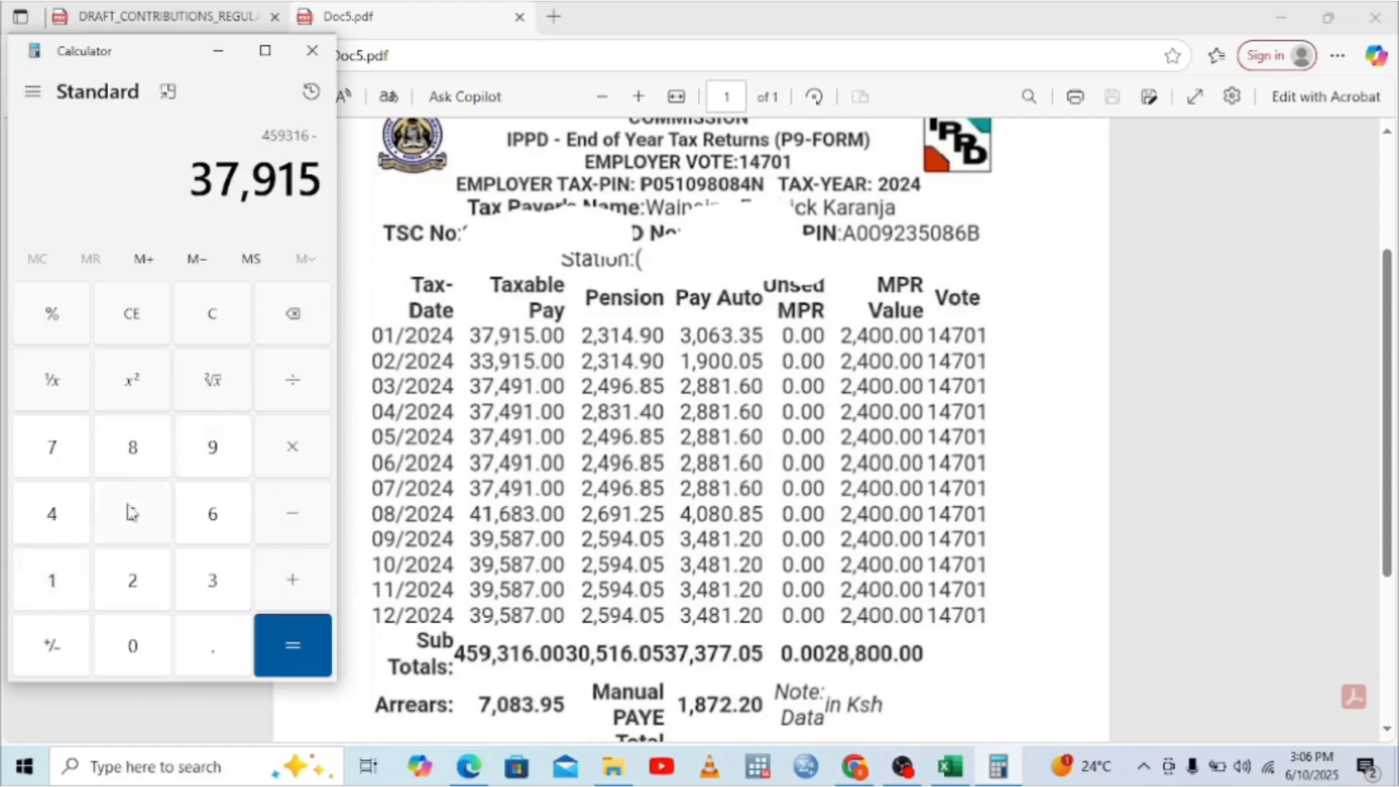
left_click(296, 532)
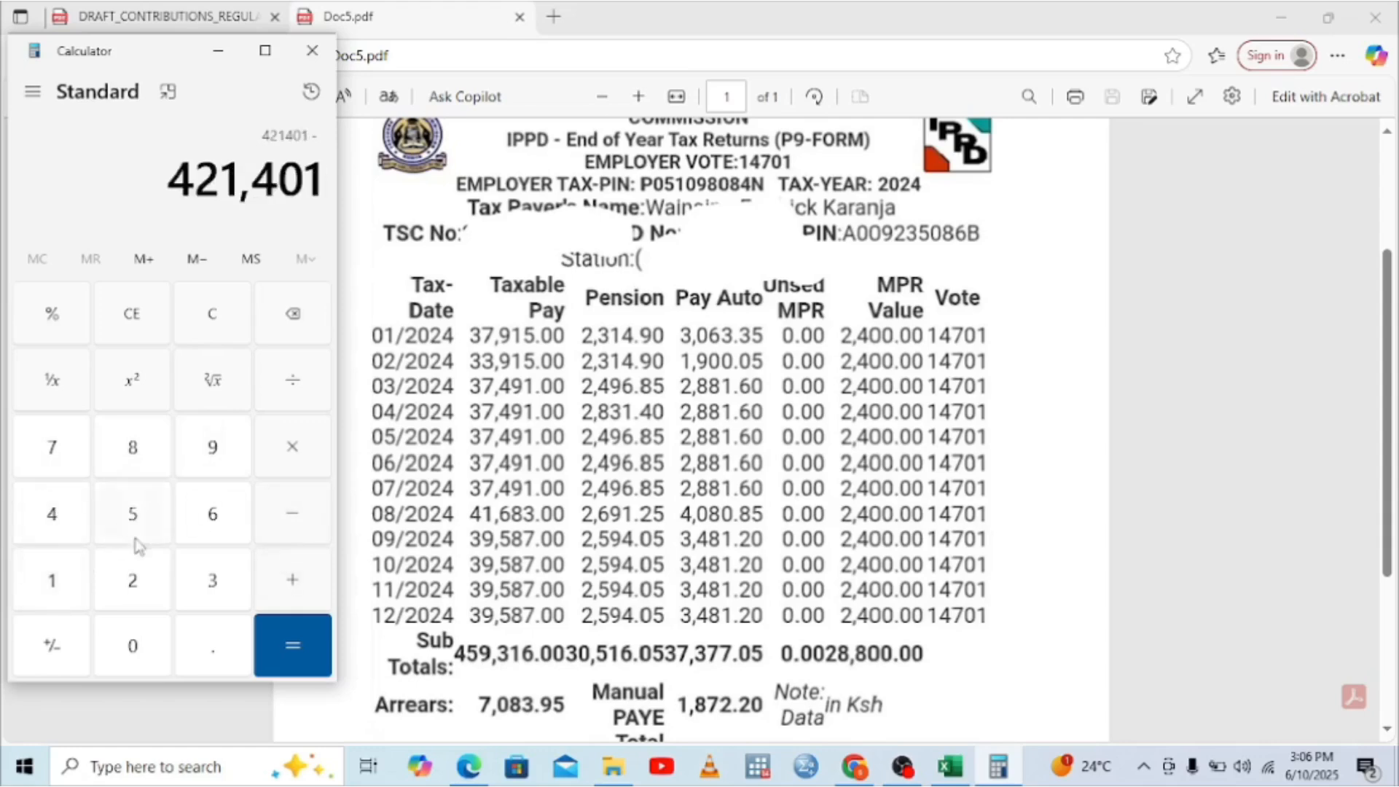
left_click(216, 581)
left_click(216, 581)
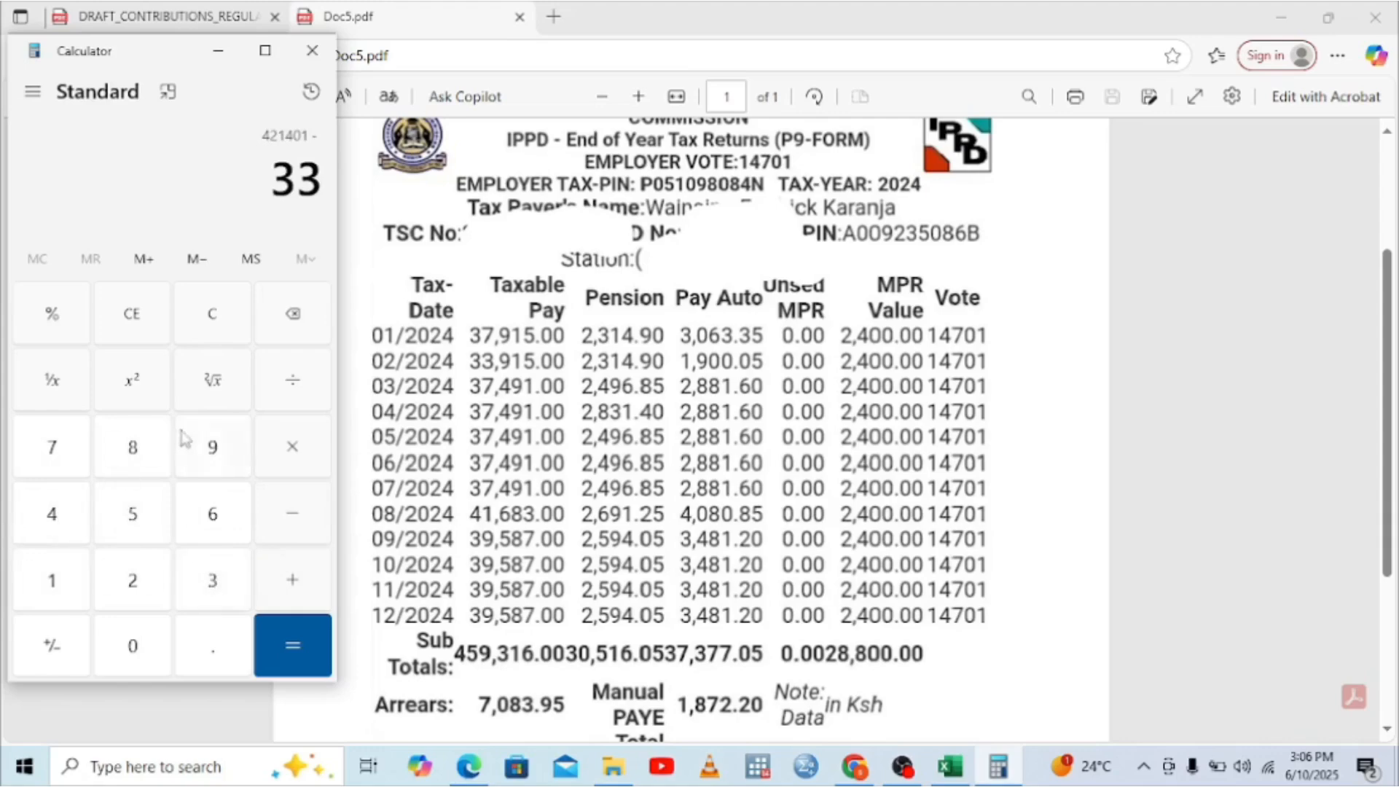
left_click(212, 452)
left_click(52, 583)
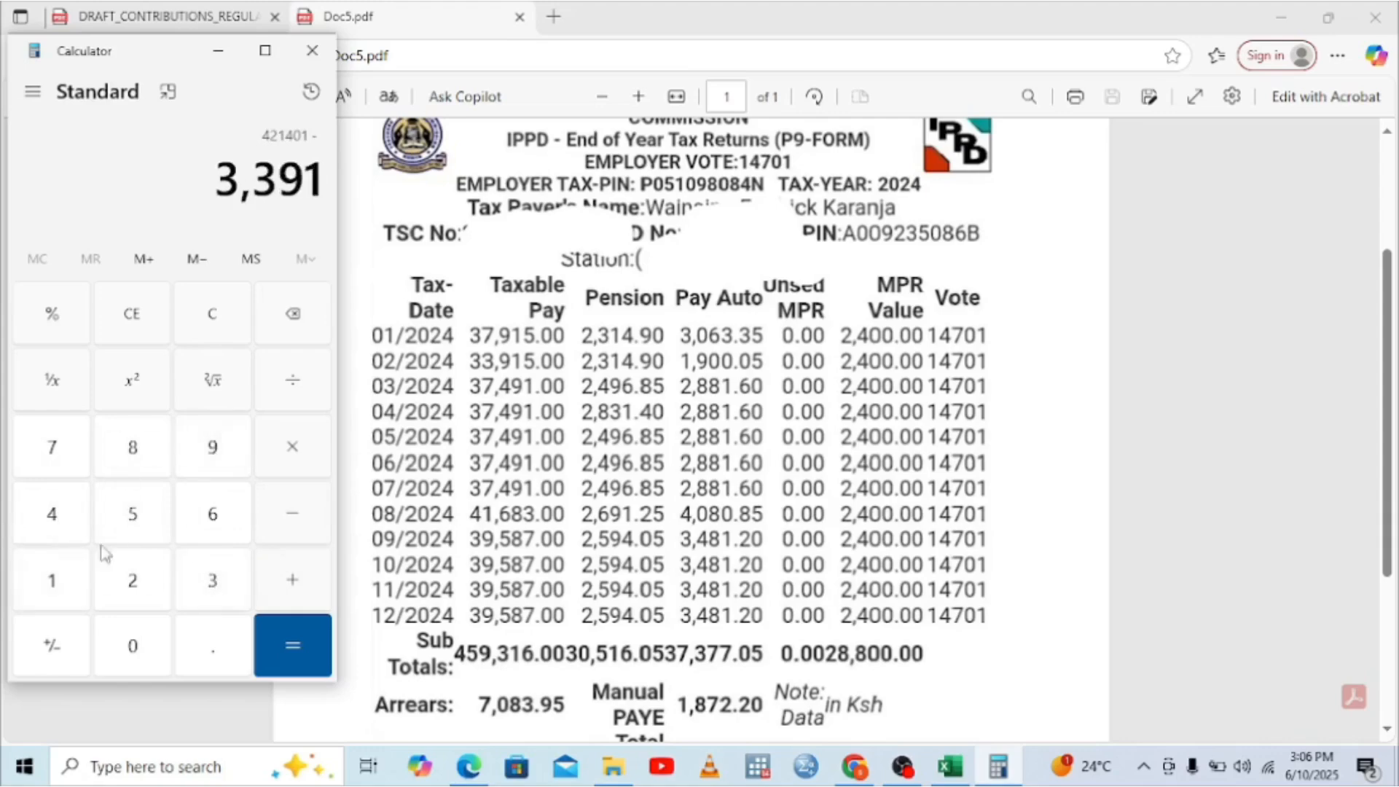
left_click(133, 514)
left_click(308, 646)
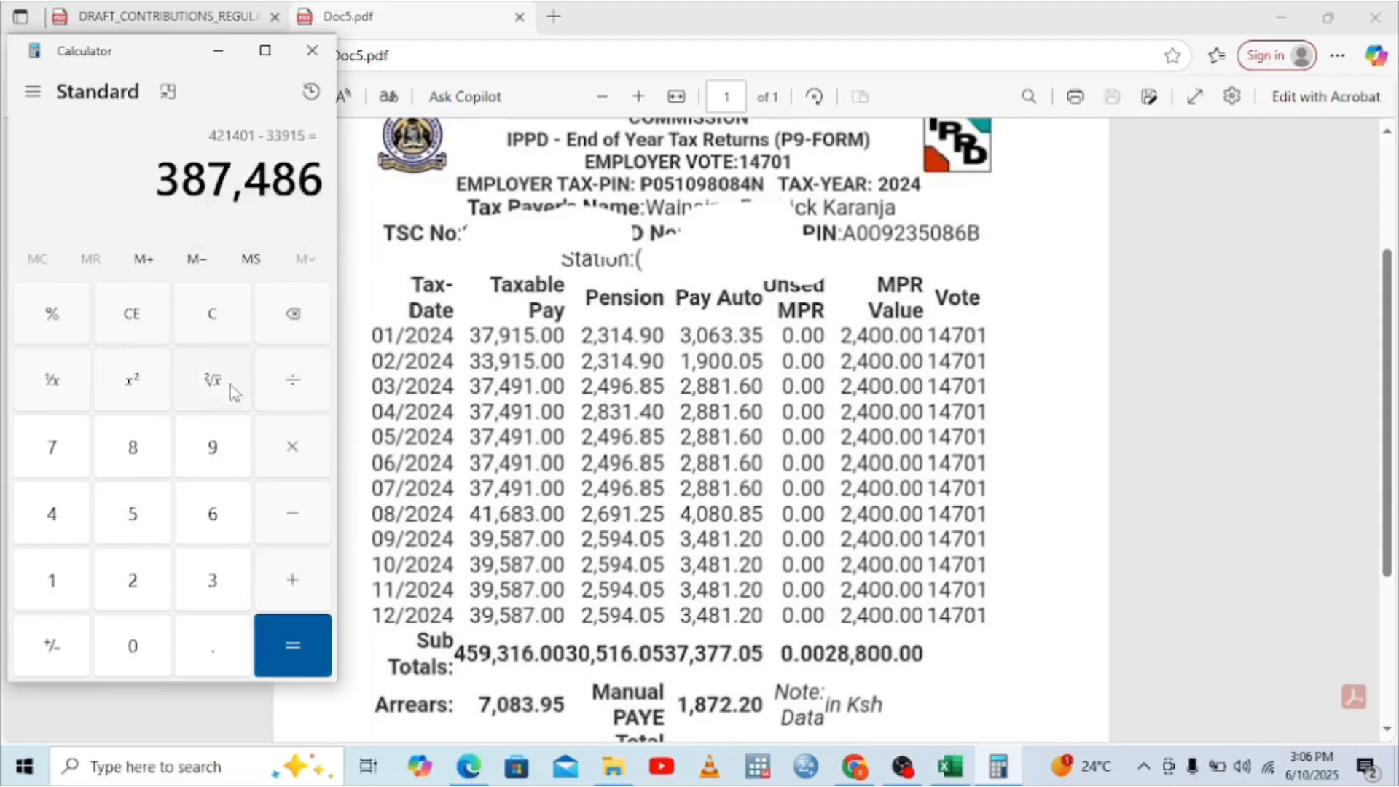
Step: Multiply 387,486 by 0.015 to get 5,812.29, then select J4 in the Excel sheet
left_click(288, 465)
left_click(124, 645)
left_click(196, 646)
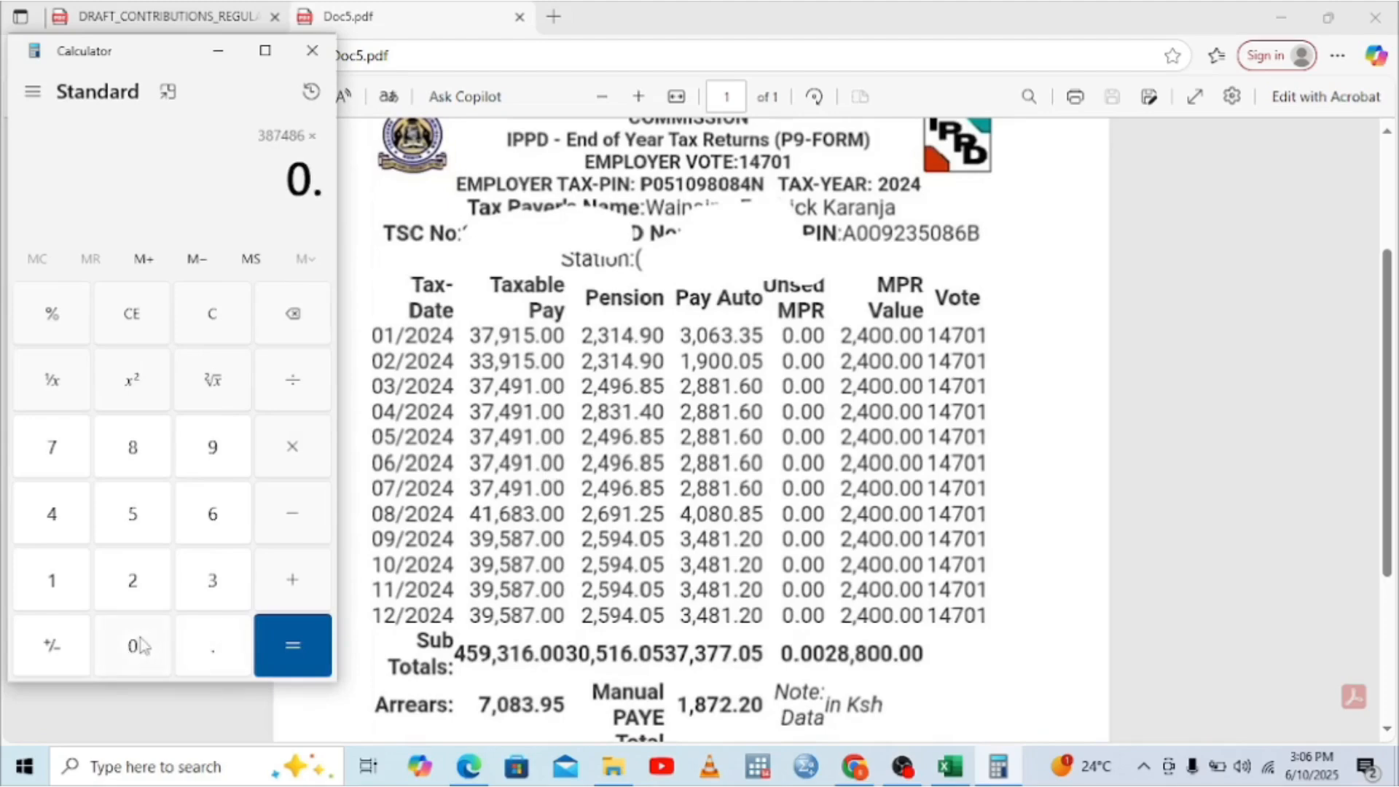
left_click(139, 645)
left_click(54, 576)
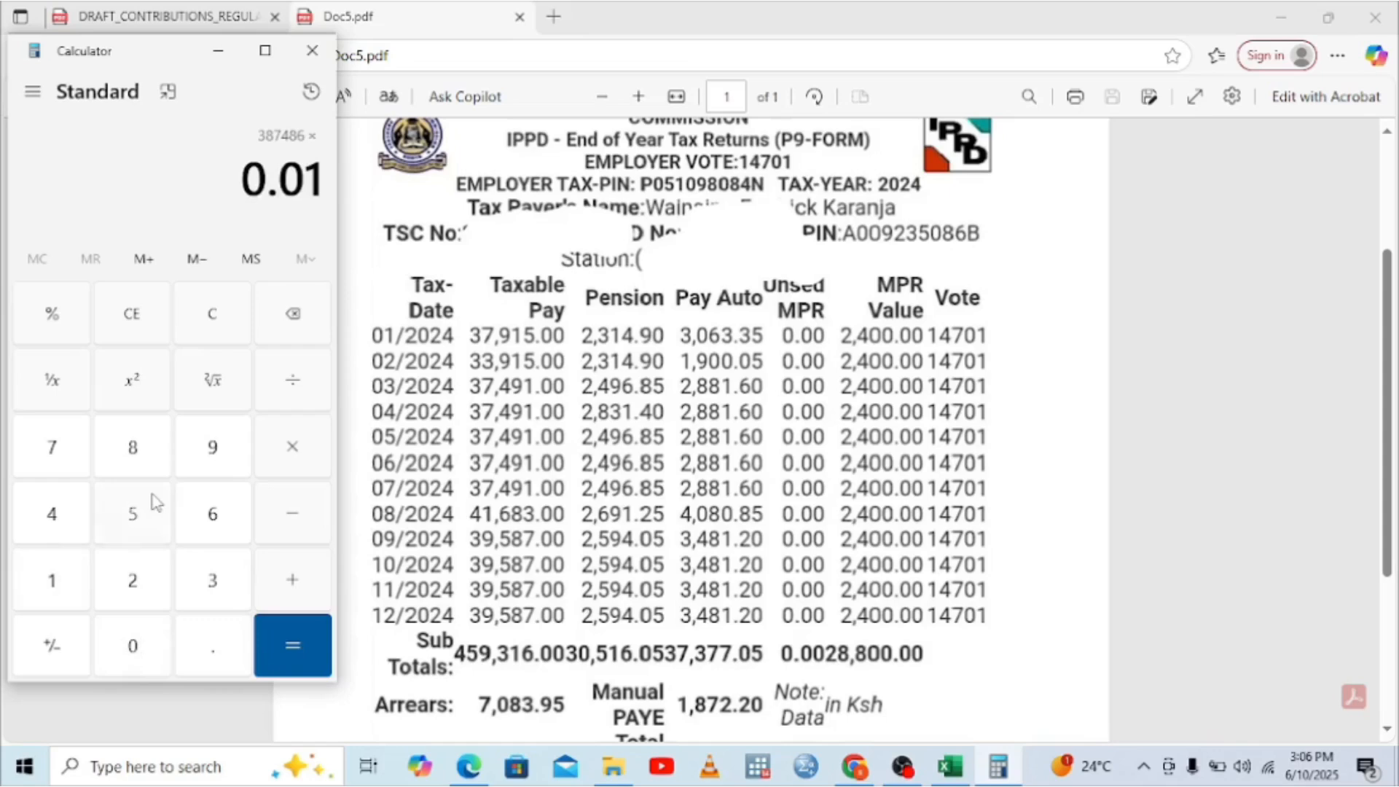
left_click(155, 503)
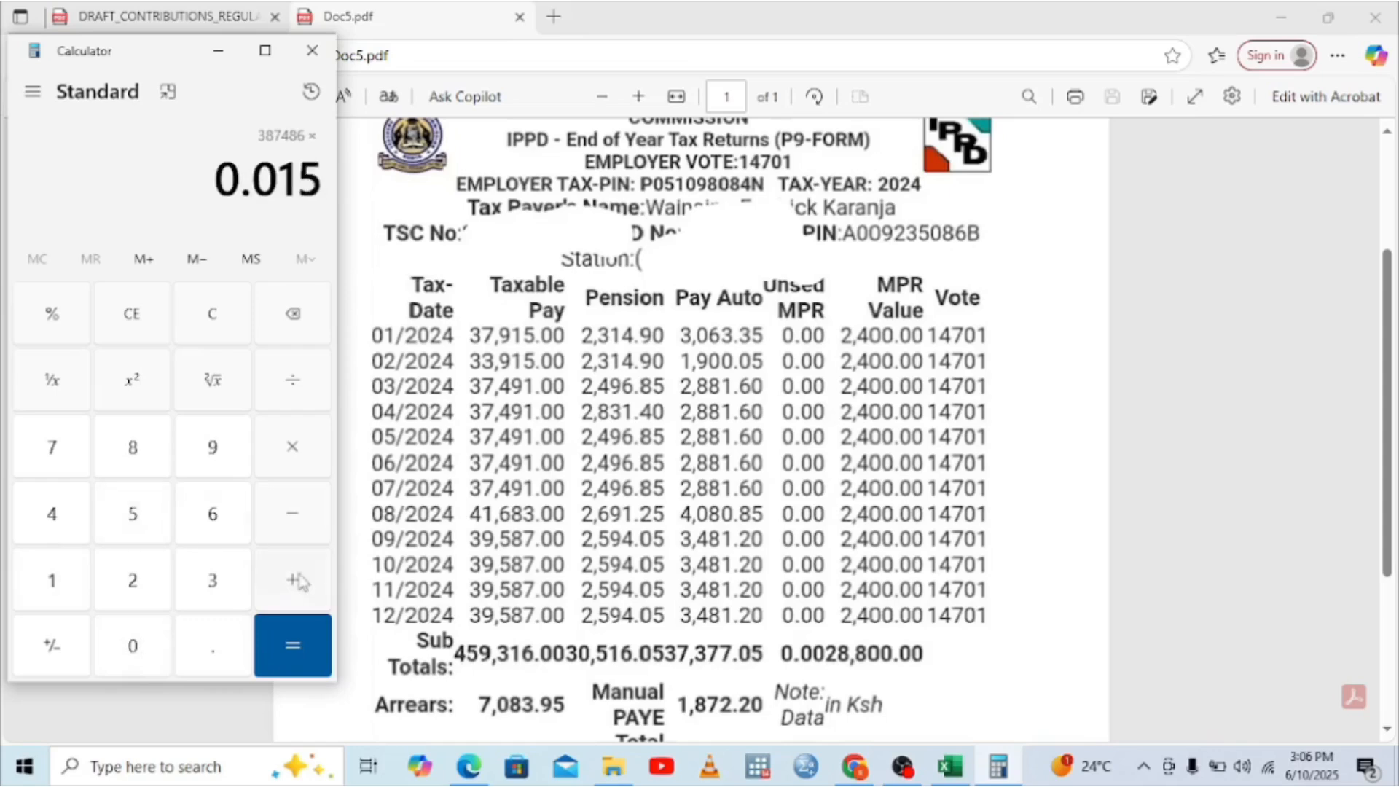
left_click(301, 649)
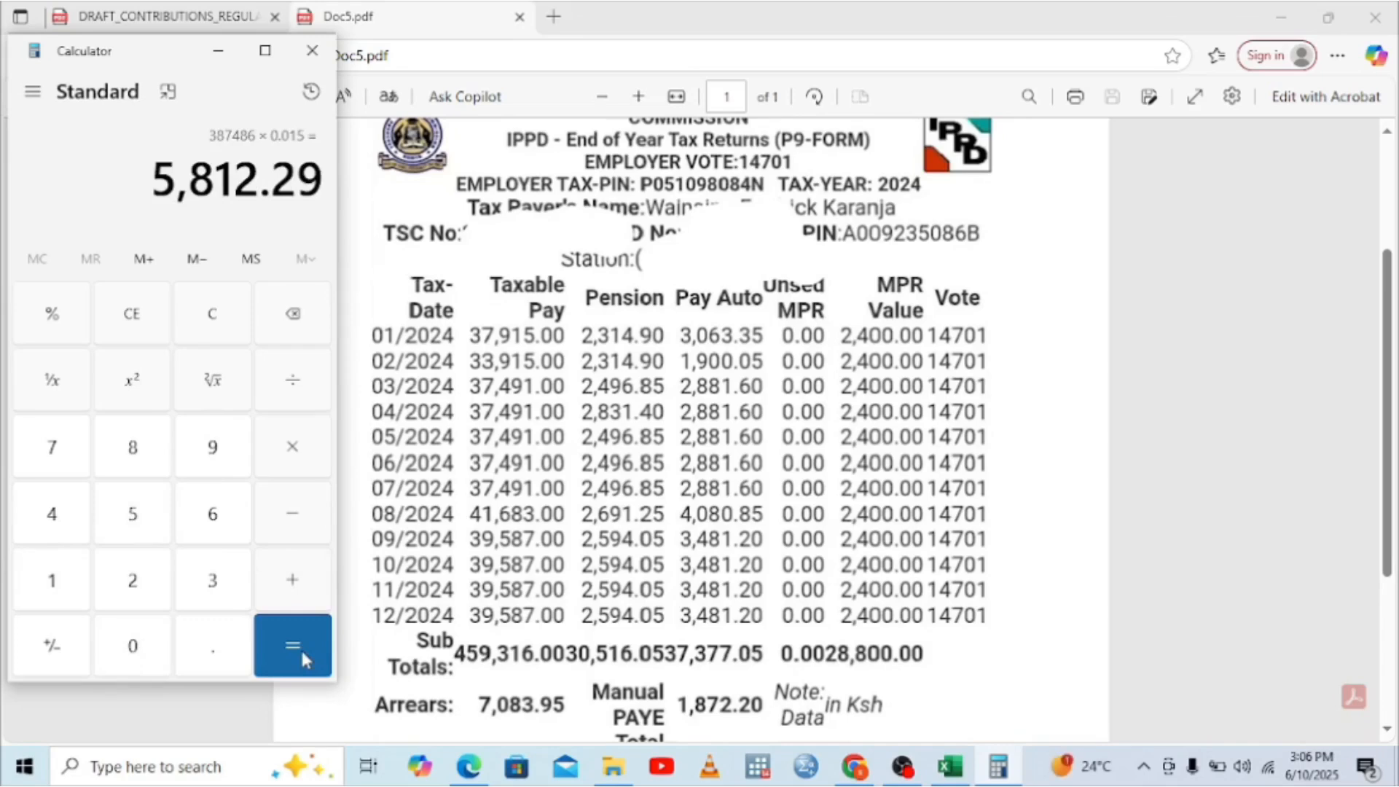
left_click(967, 769)
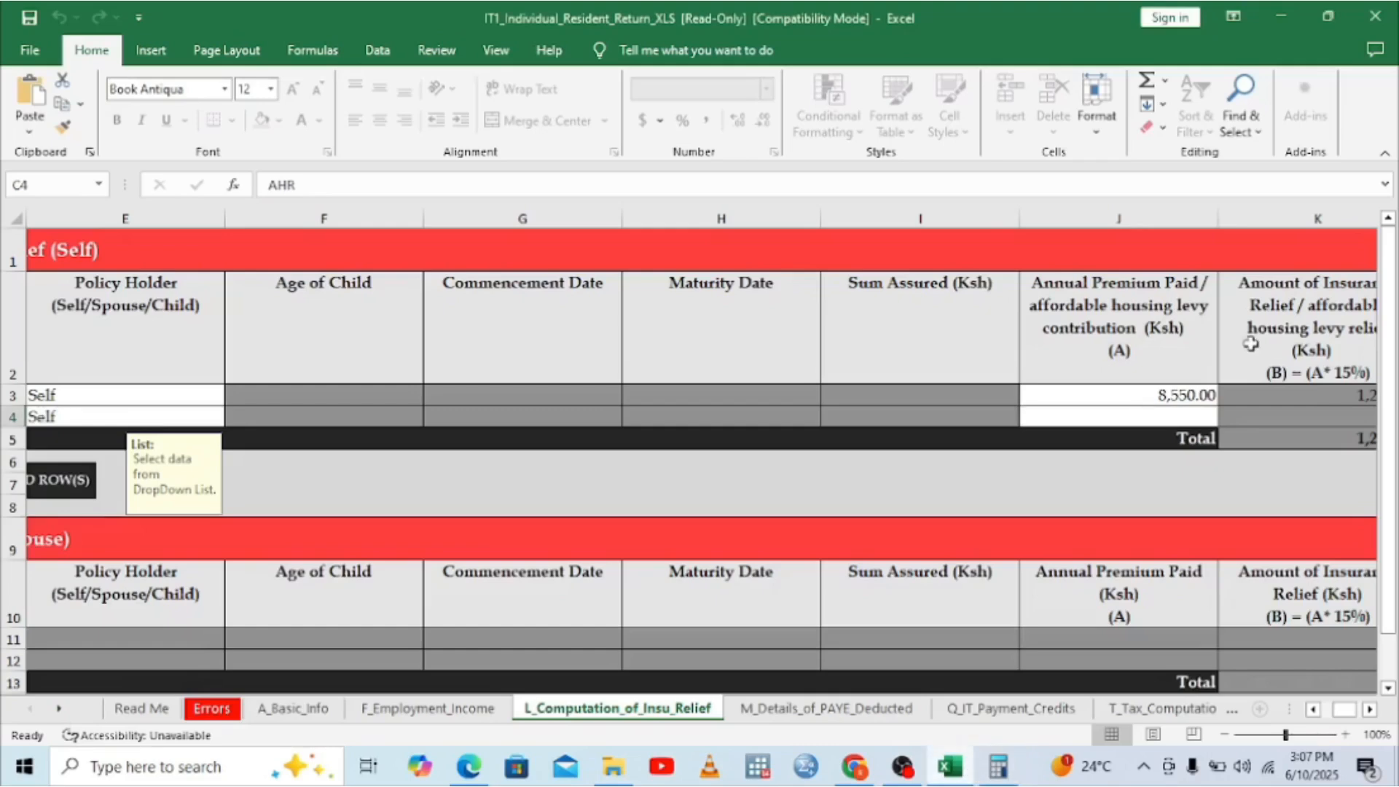
left_click(1147, 417)
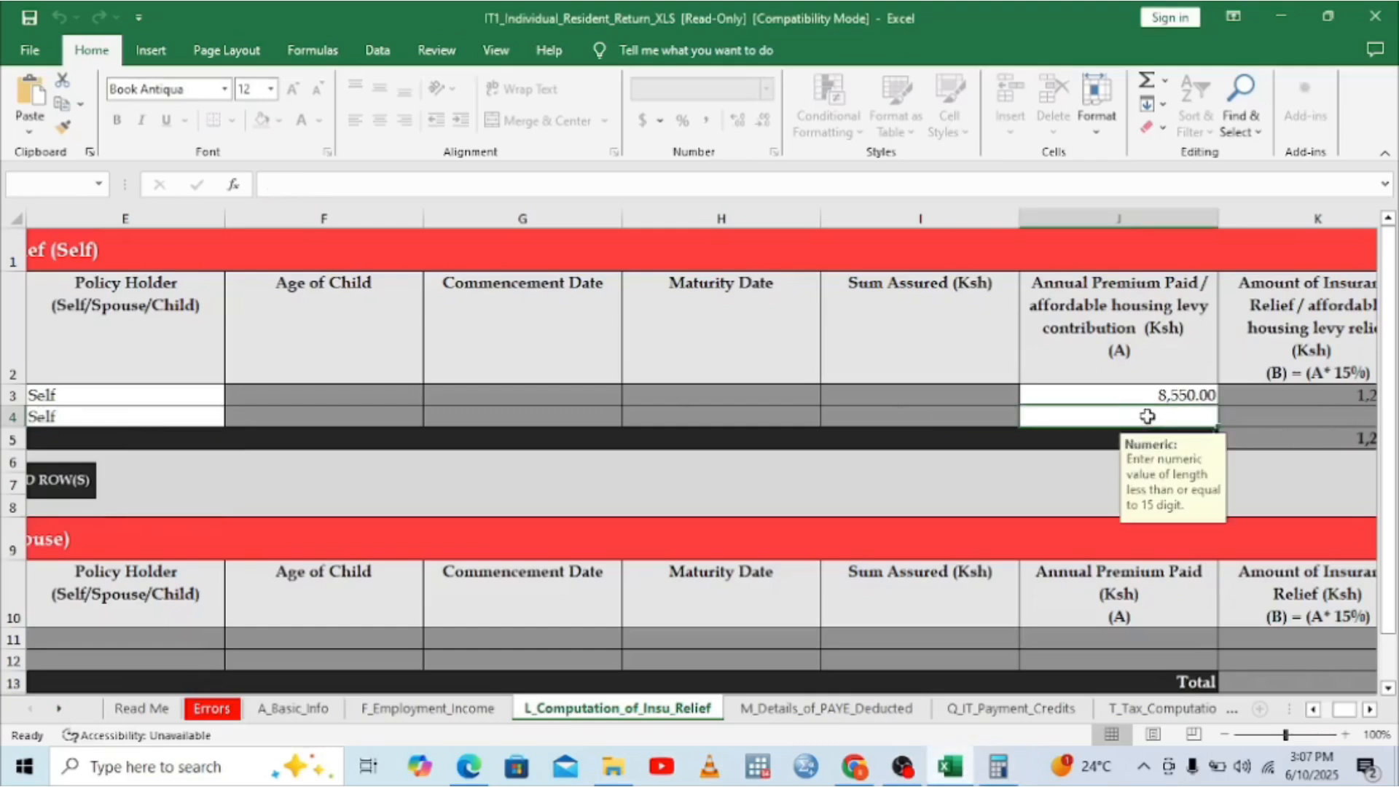
Step: Enter 5,812.29 as the AHR row's annual housing levy contribution in J4, checking it against Calculator
type("581")
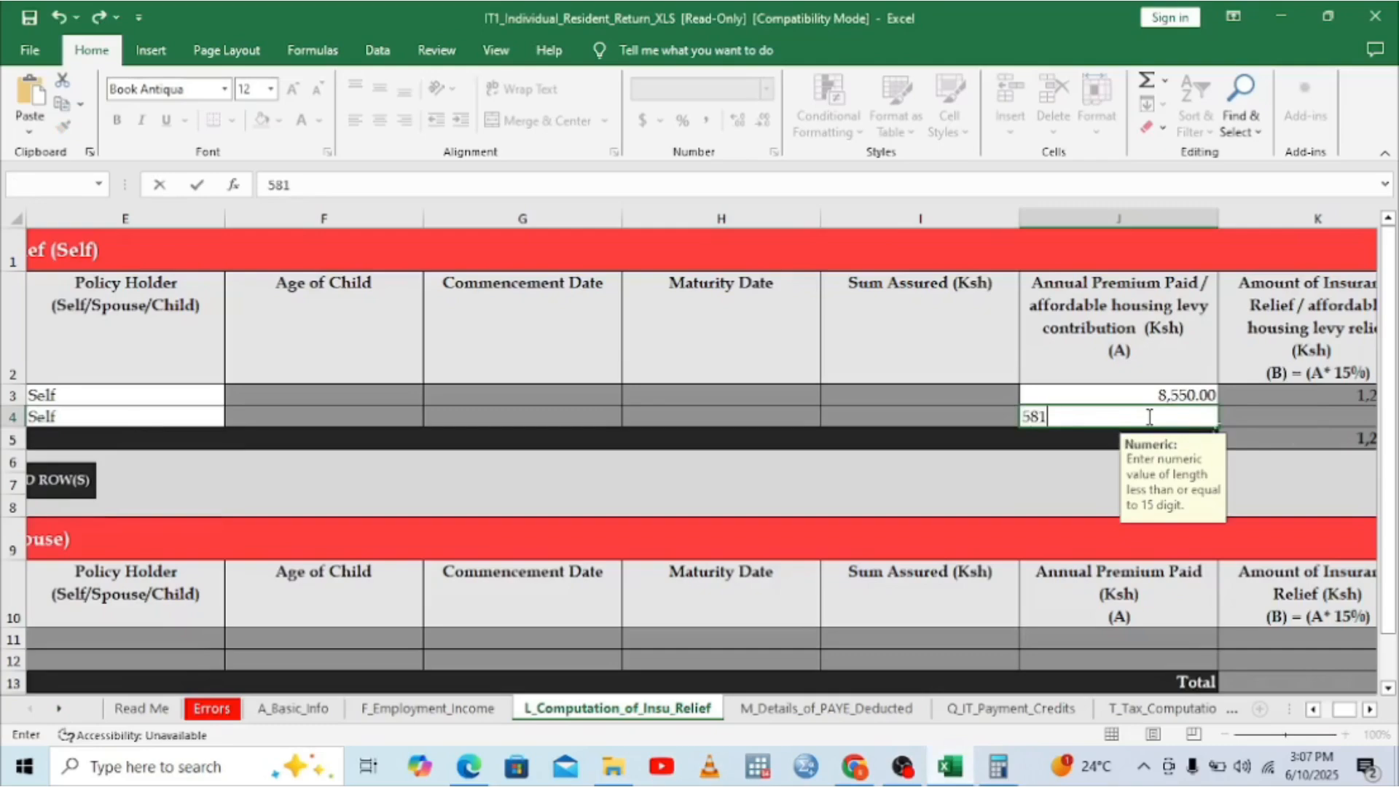
type("2.29")
left_click(868, 334)
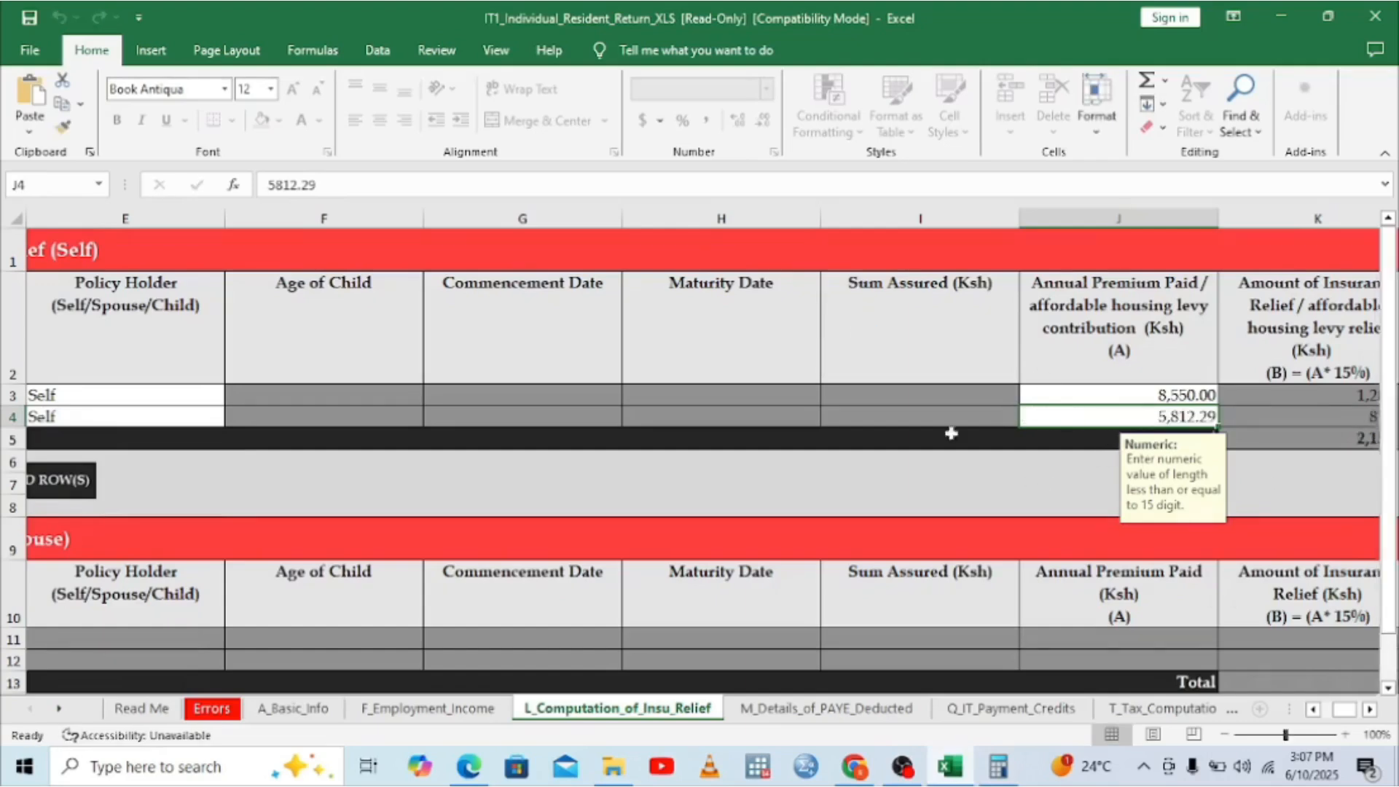
left_click(998, 767)
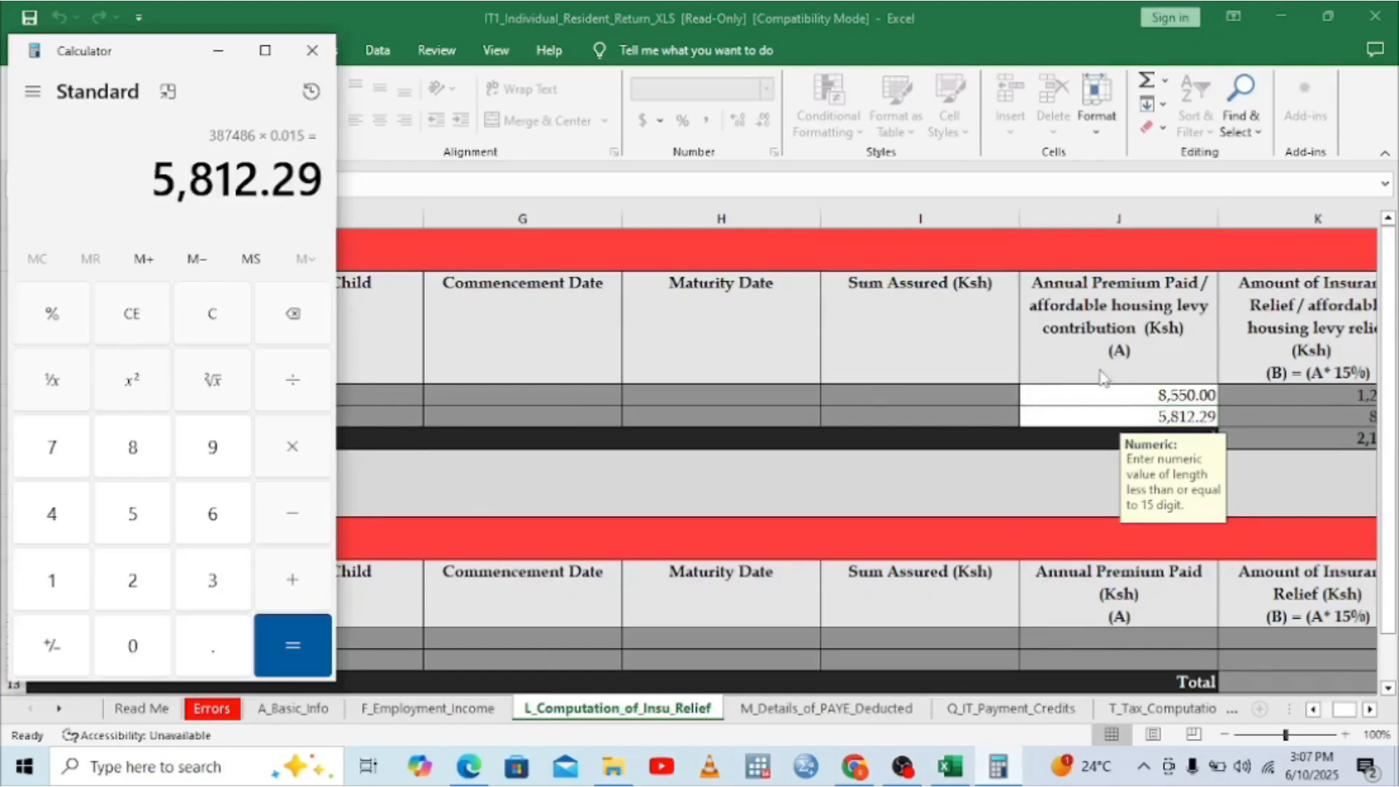
key("alt+Tab")
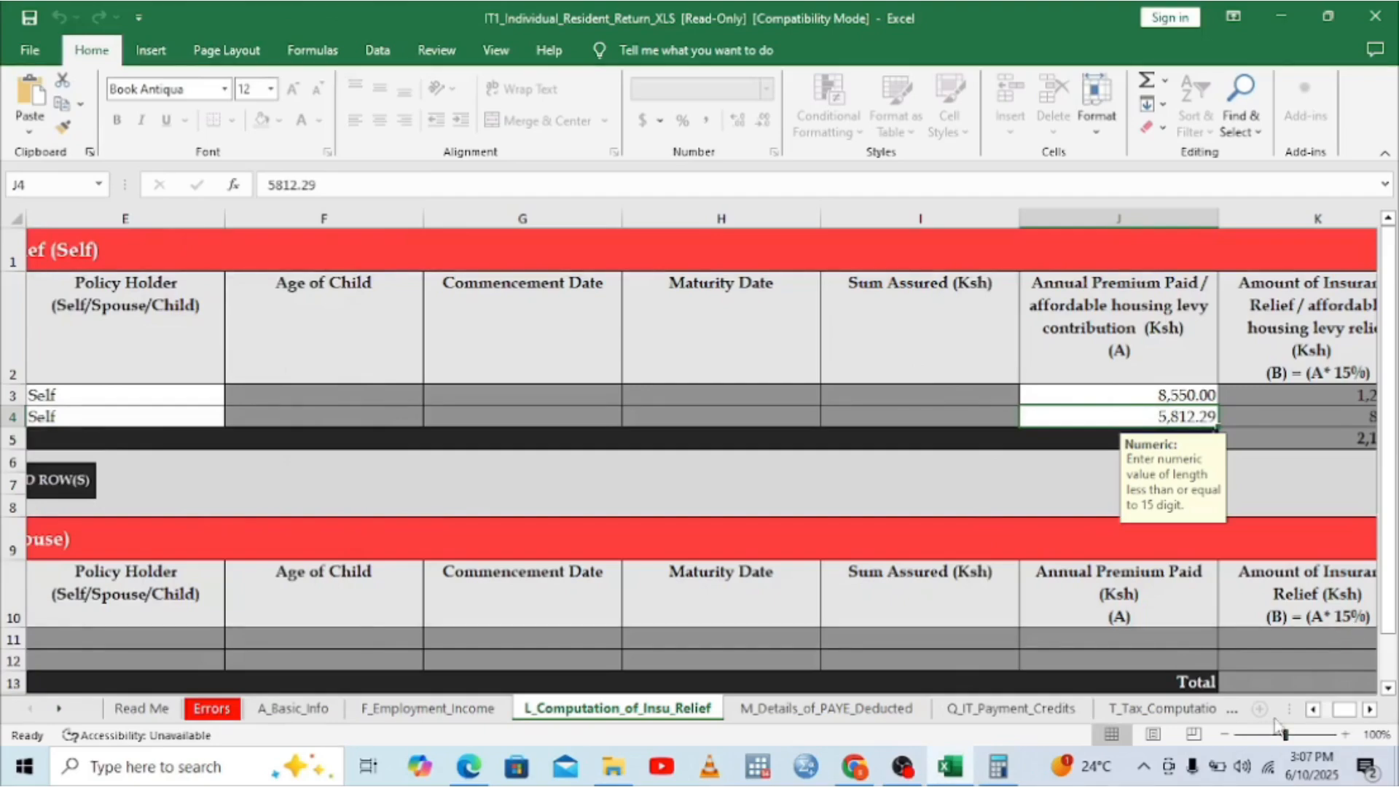
left_click(1315, 709)
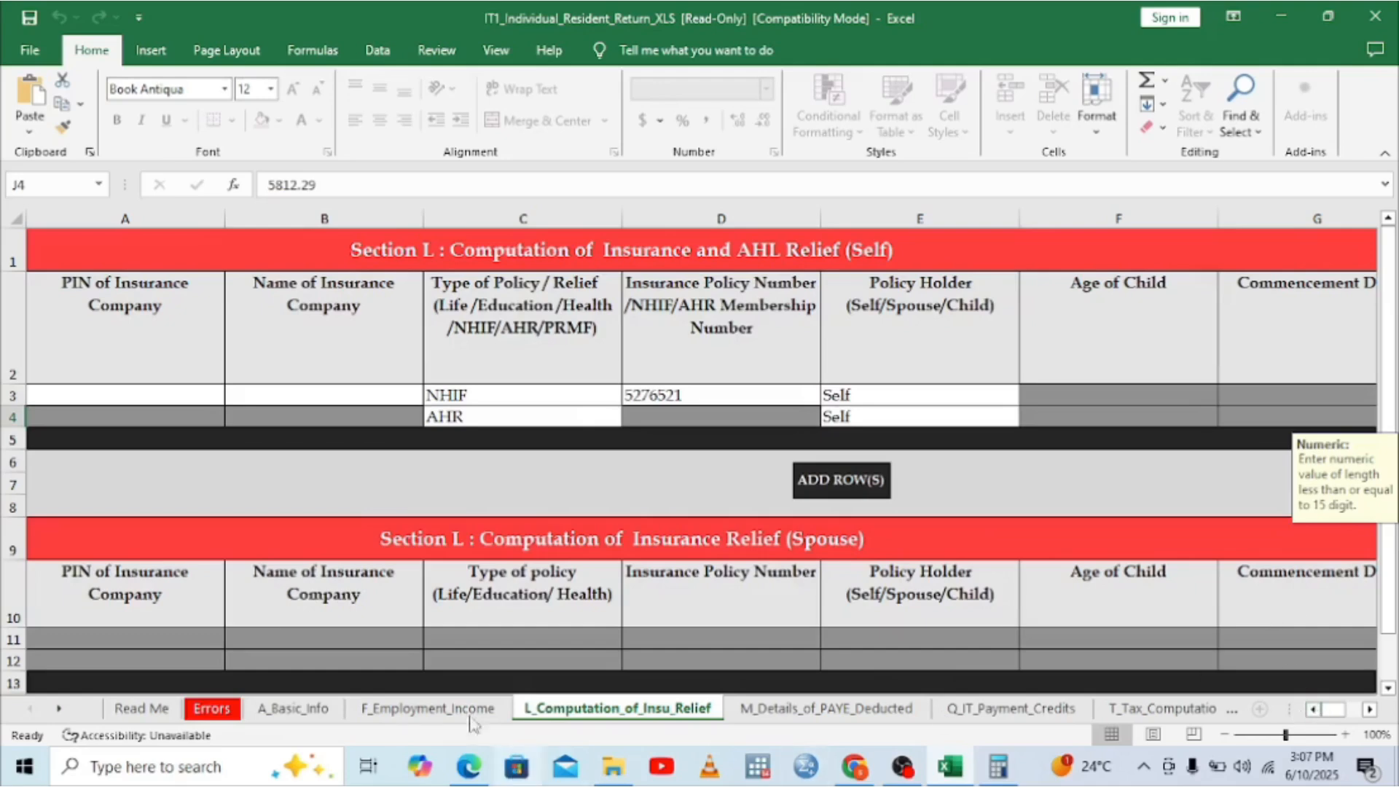
Step: Fill the NHIF relief row with the insurer's PIN and NATIONAL HEALTH INSURANCE FUND
left_click(80, 392)
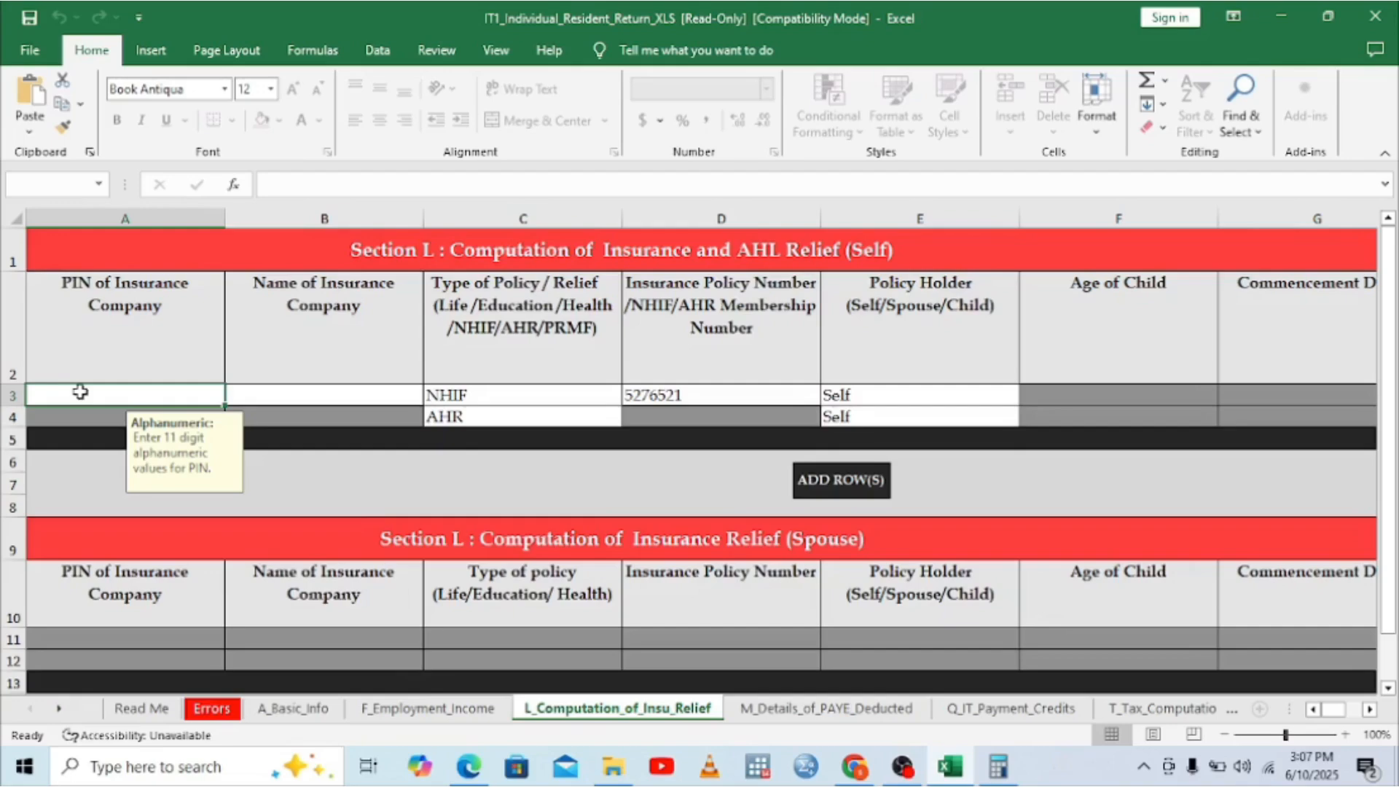
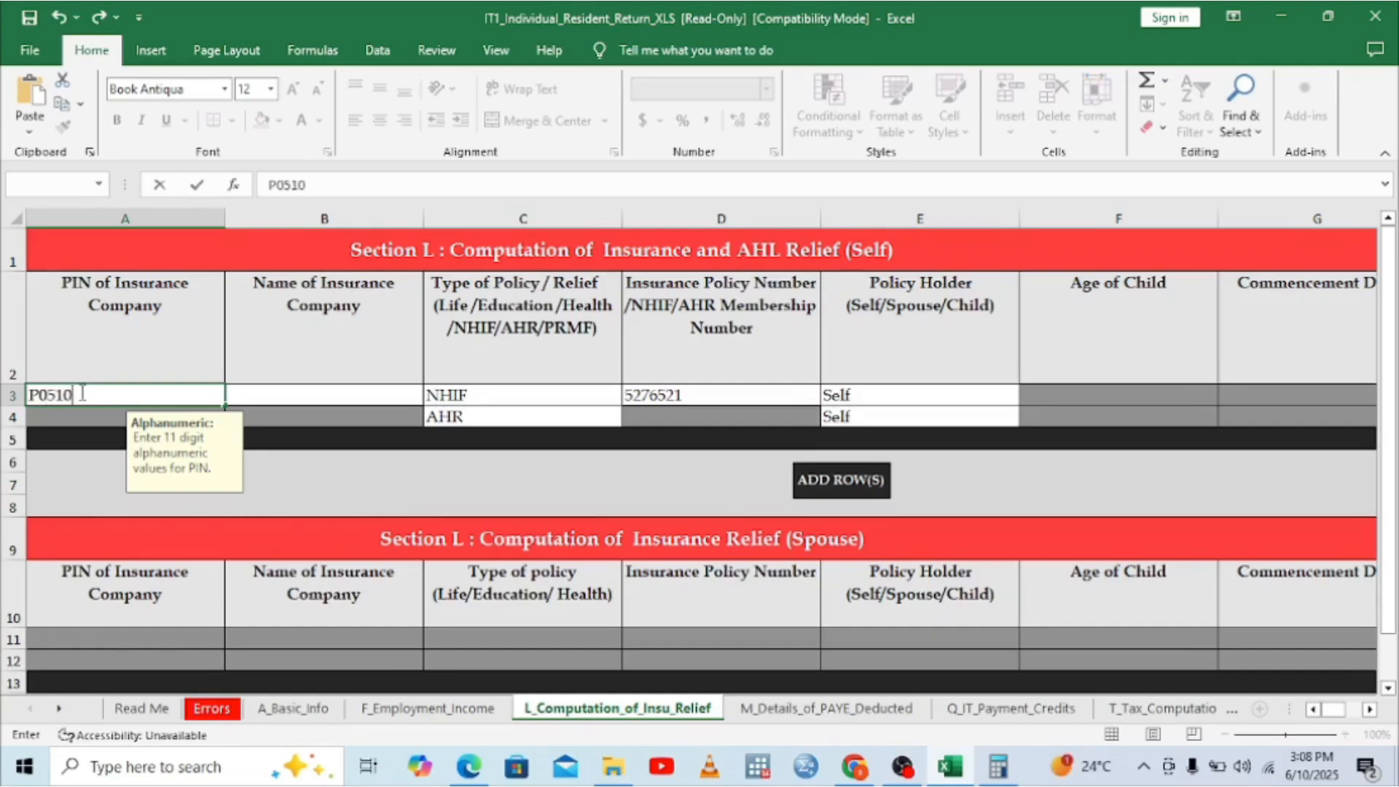
left_click(266, 389)
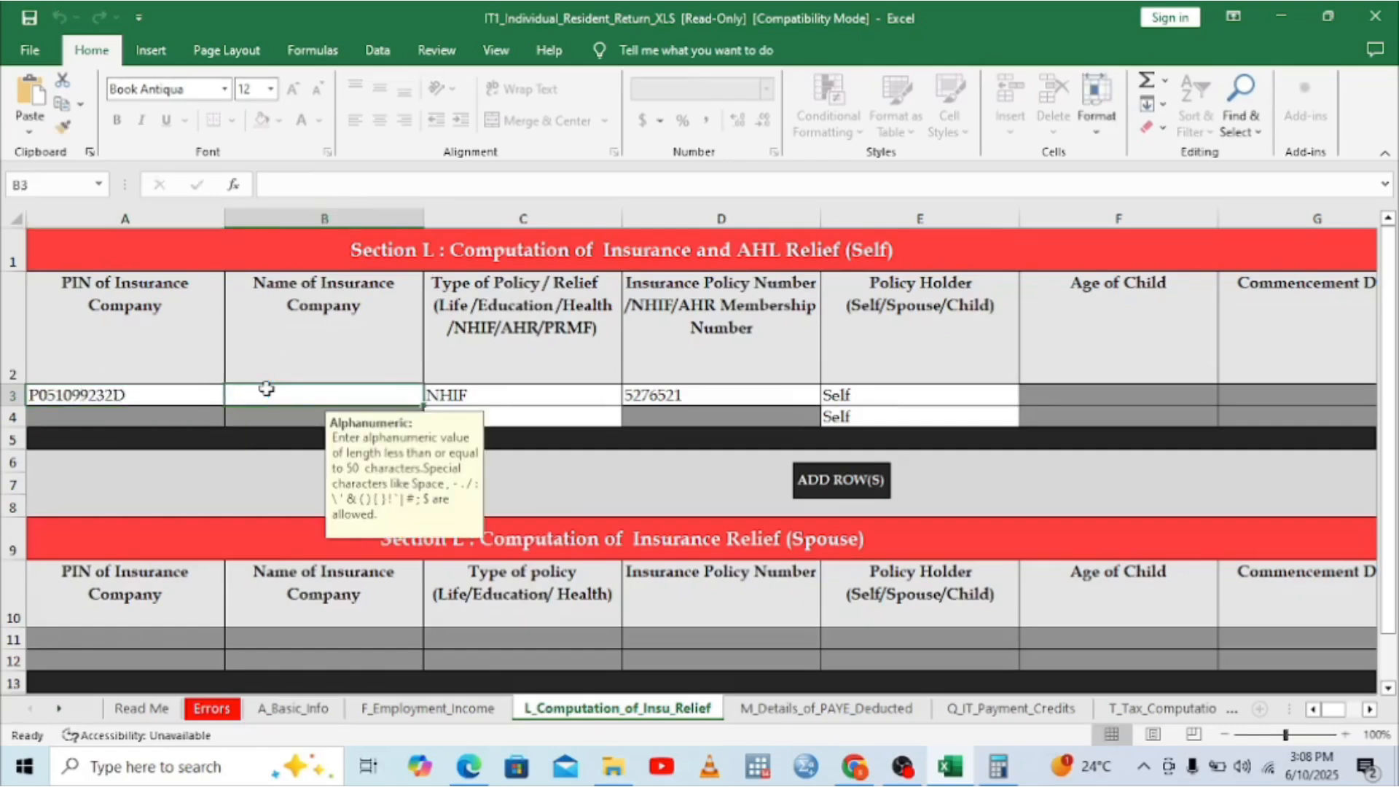
type("NATIO")
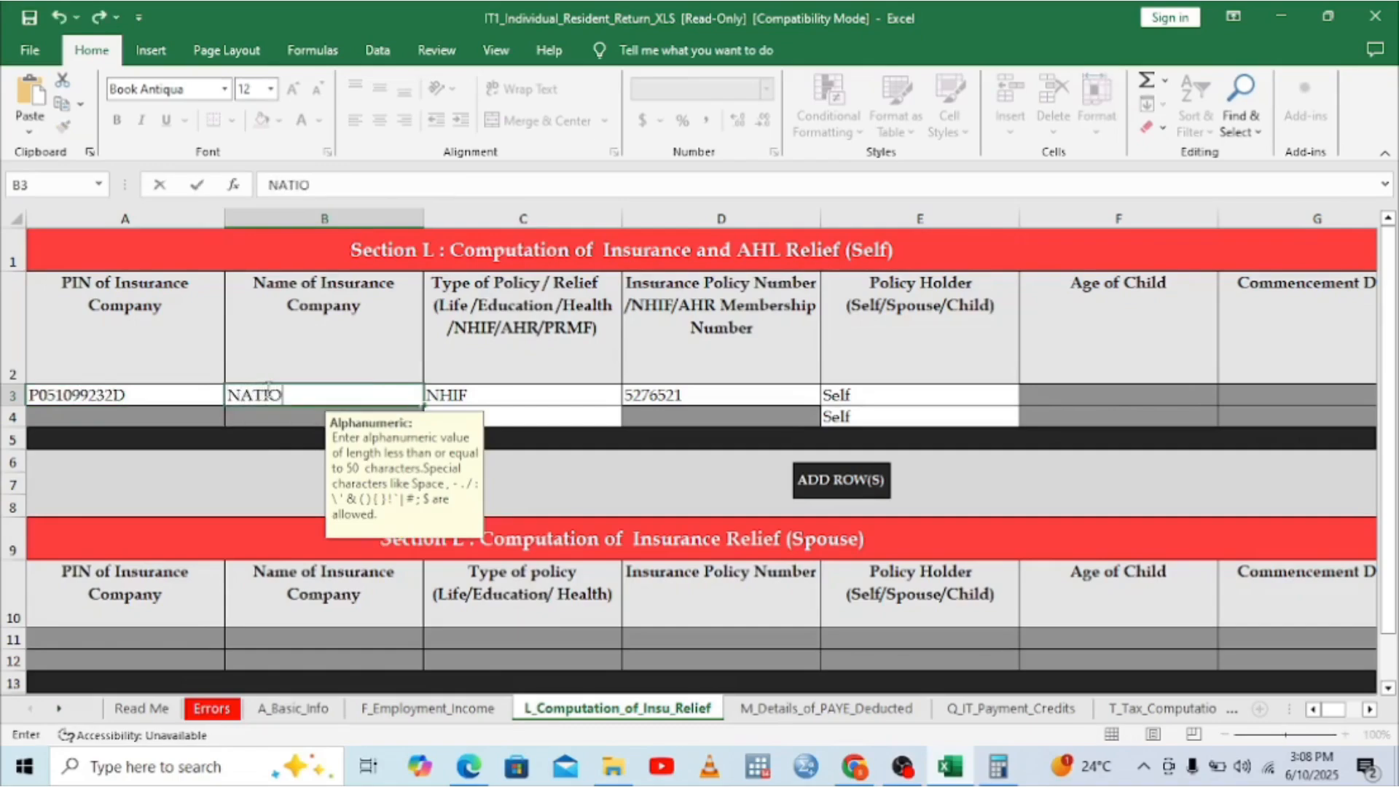
type("NAL HEALT")
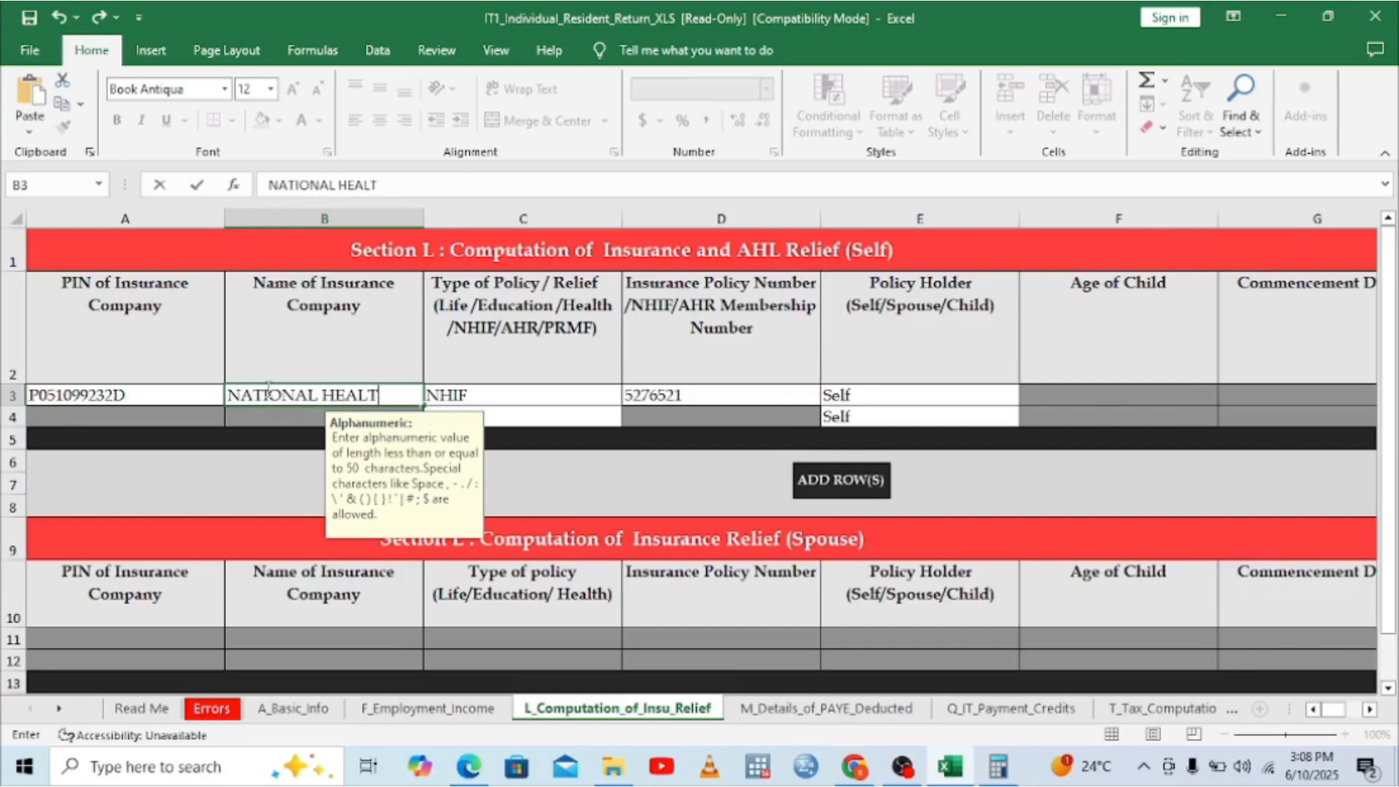
type("H INDS")
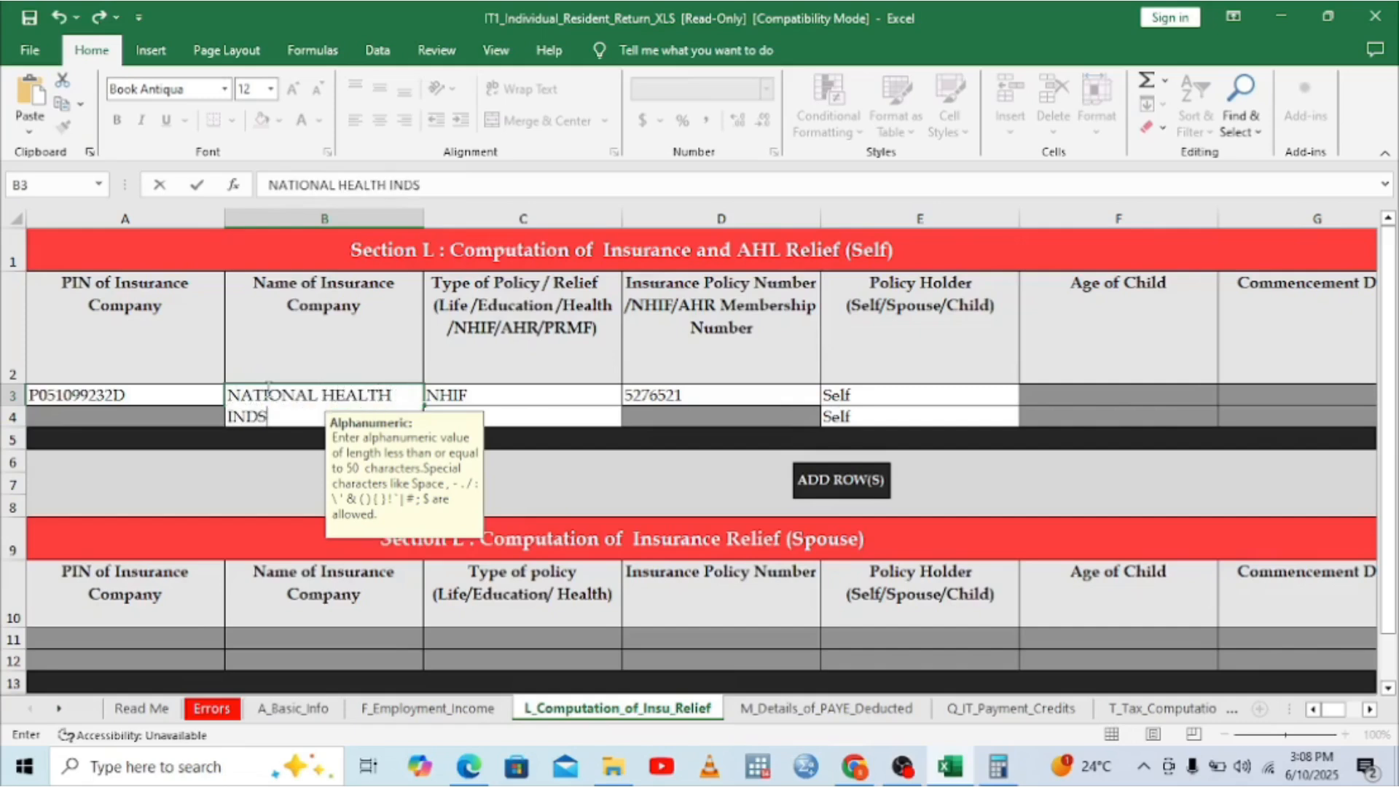
key("BackSpace")
key("BackSpace")
type("S")
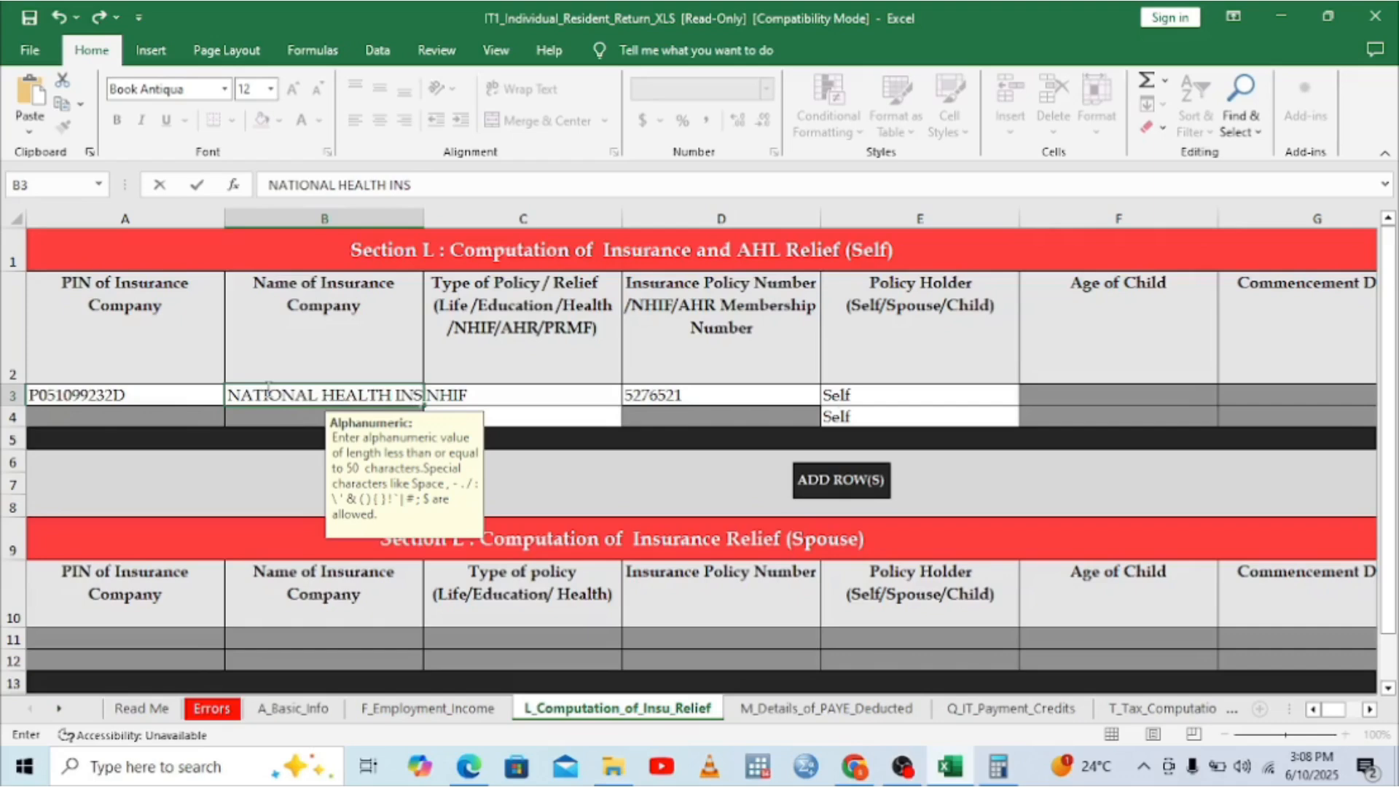
type("URAN")
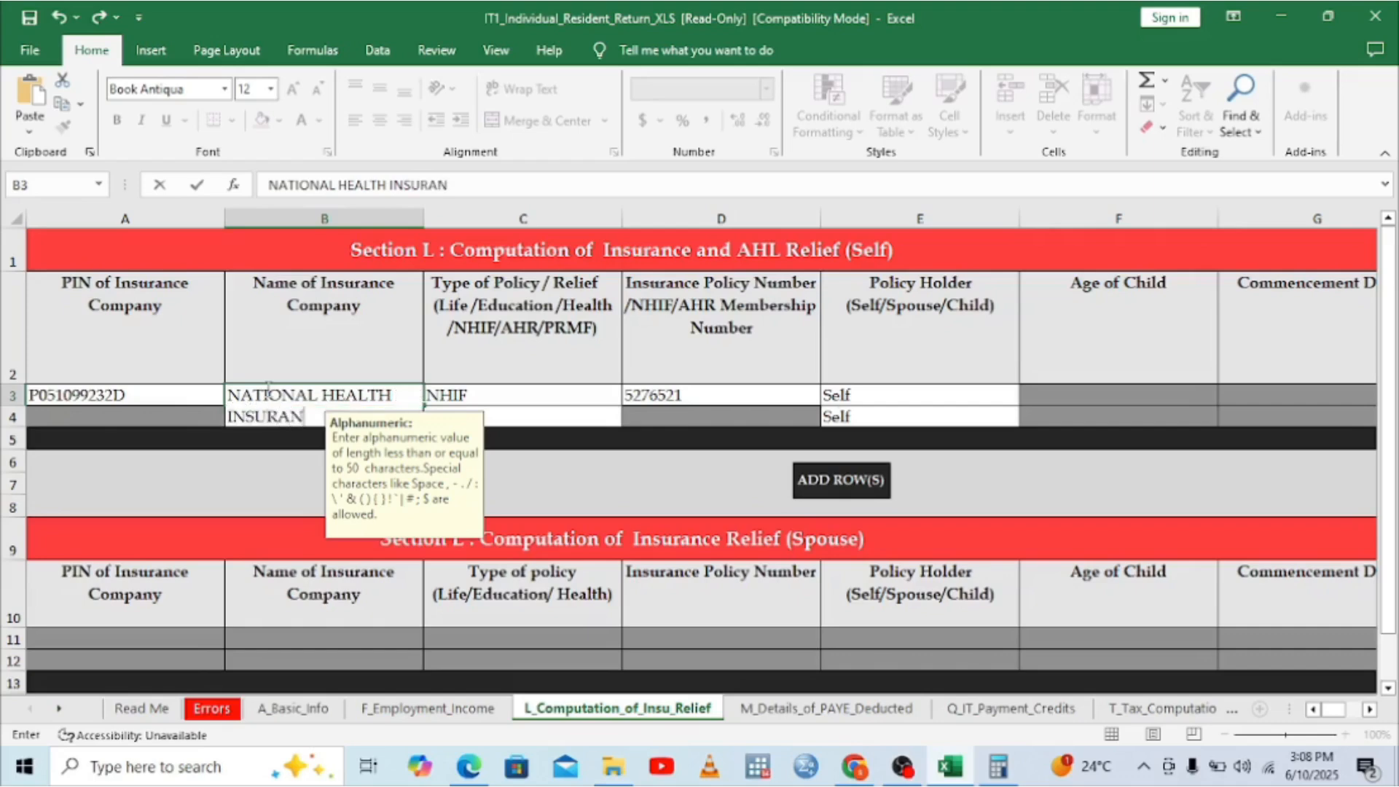
type("CE FUND")
left_click(698, 383)
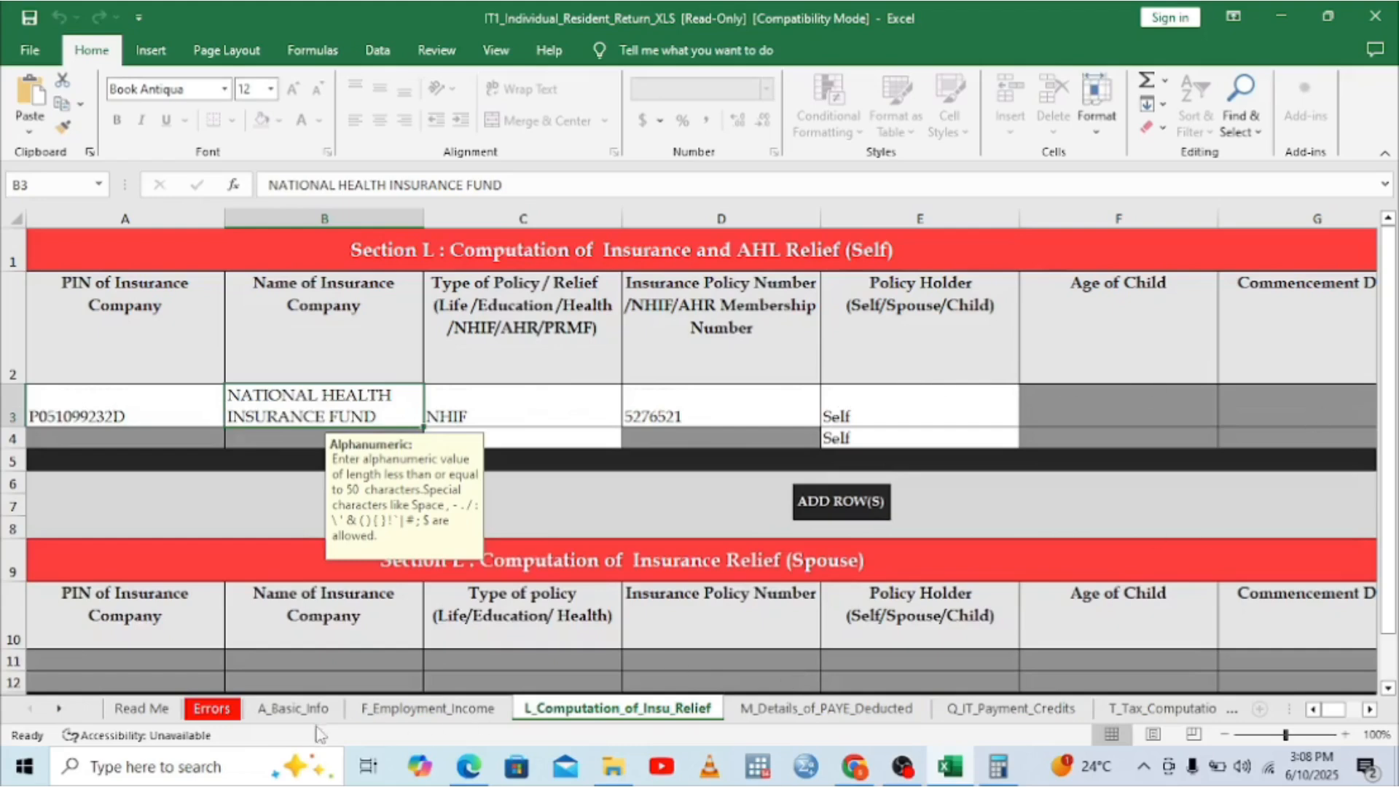
left_click(386, 709)
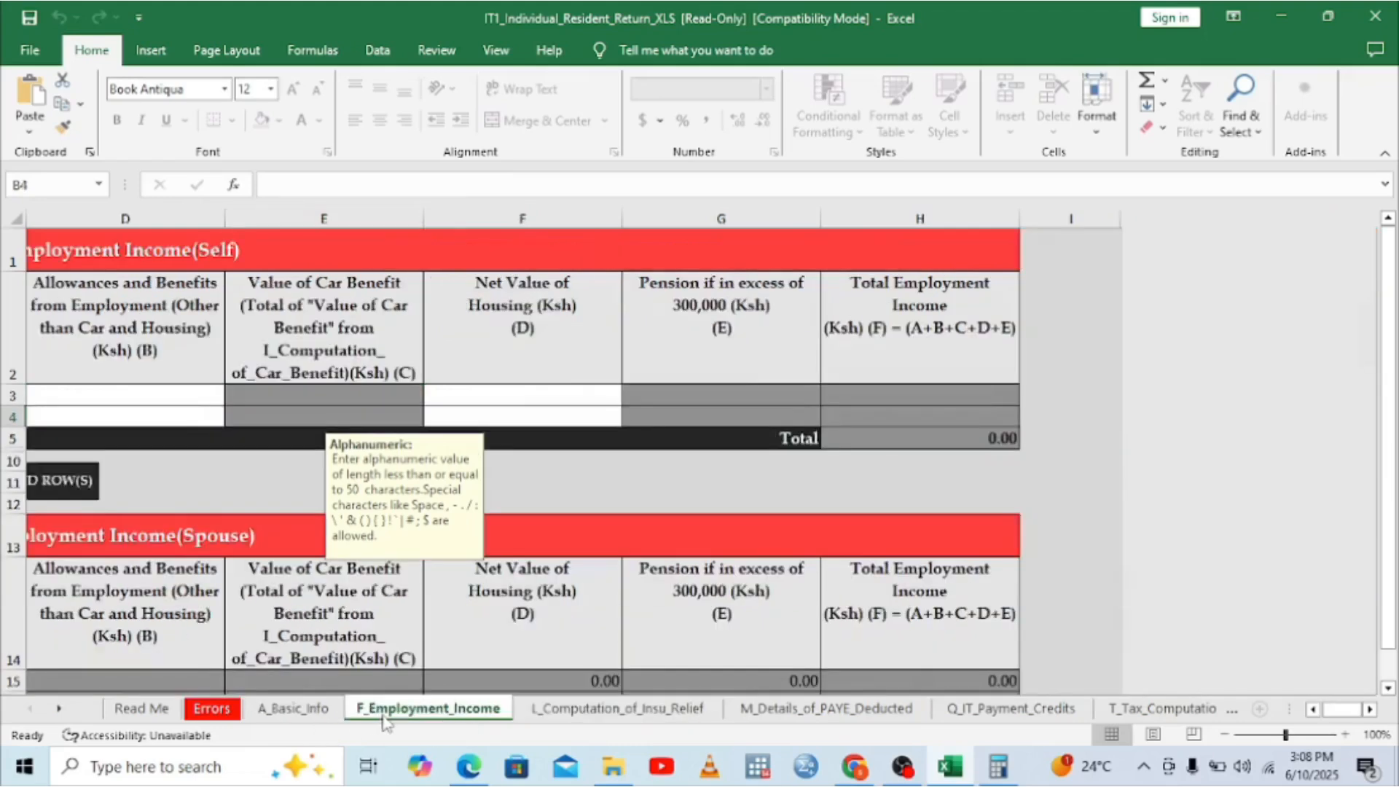
Step: Enter the employer's PIN from the P9 form into cell A3
left_click(1314, 709)
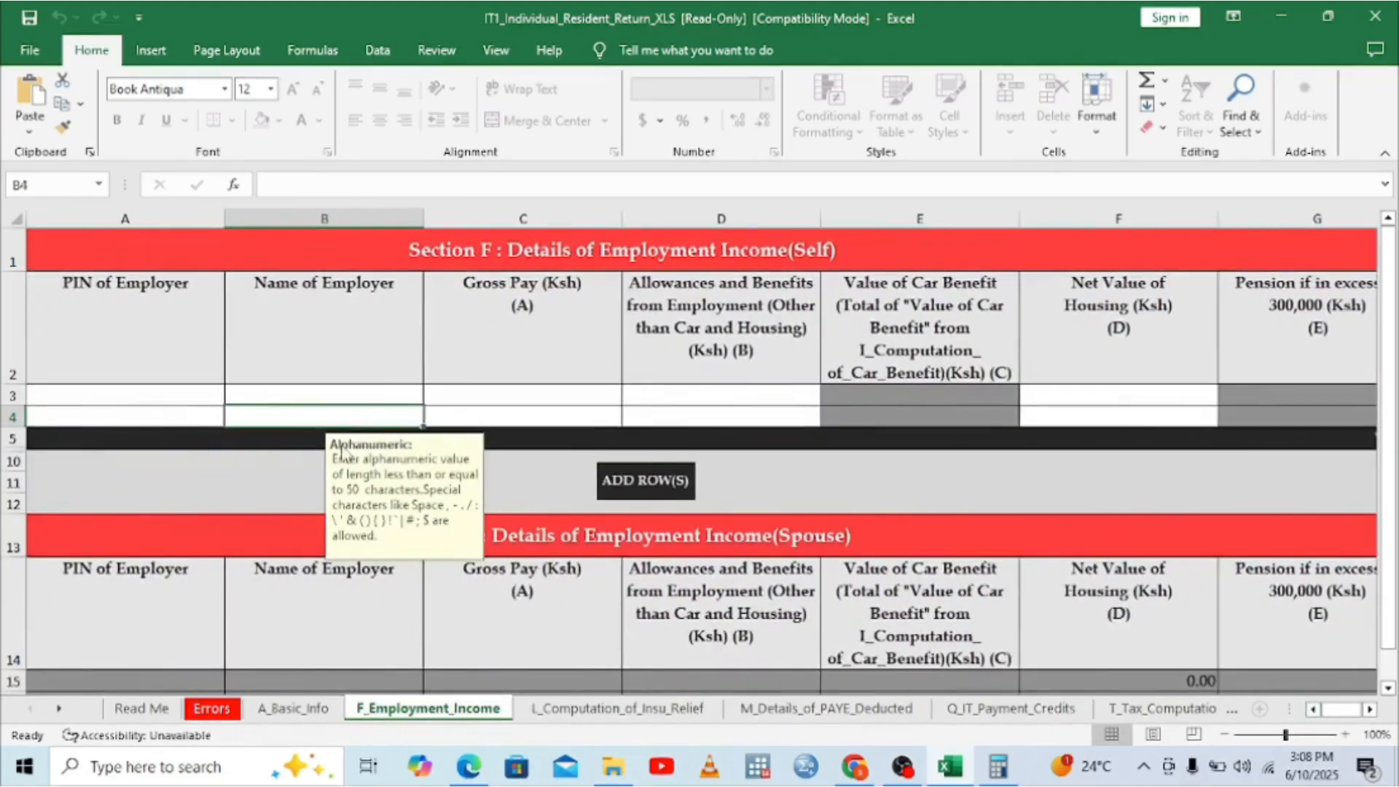
left_click(132, 400)
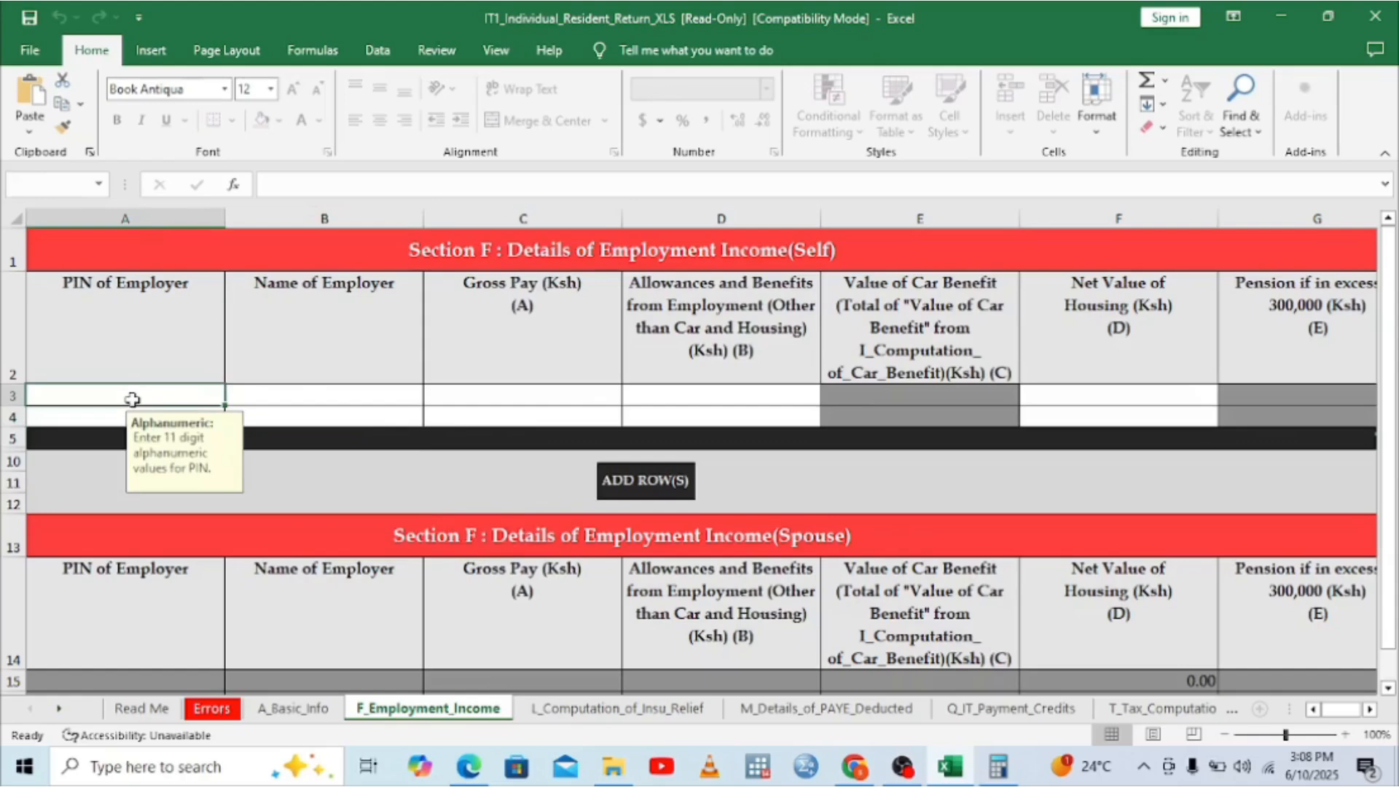
left_click(469, 769)
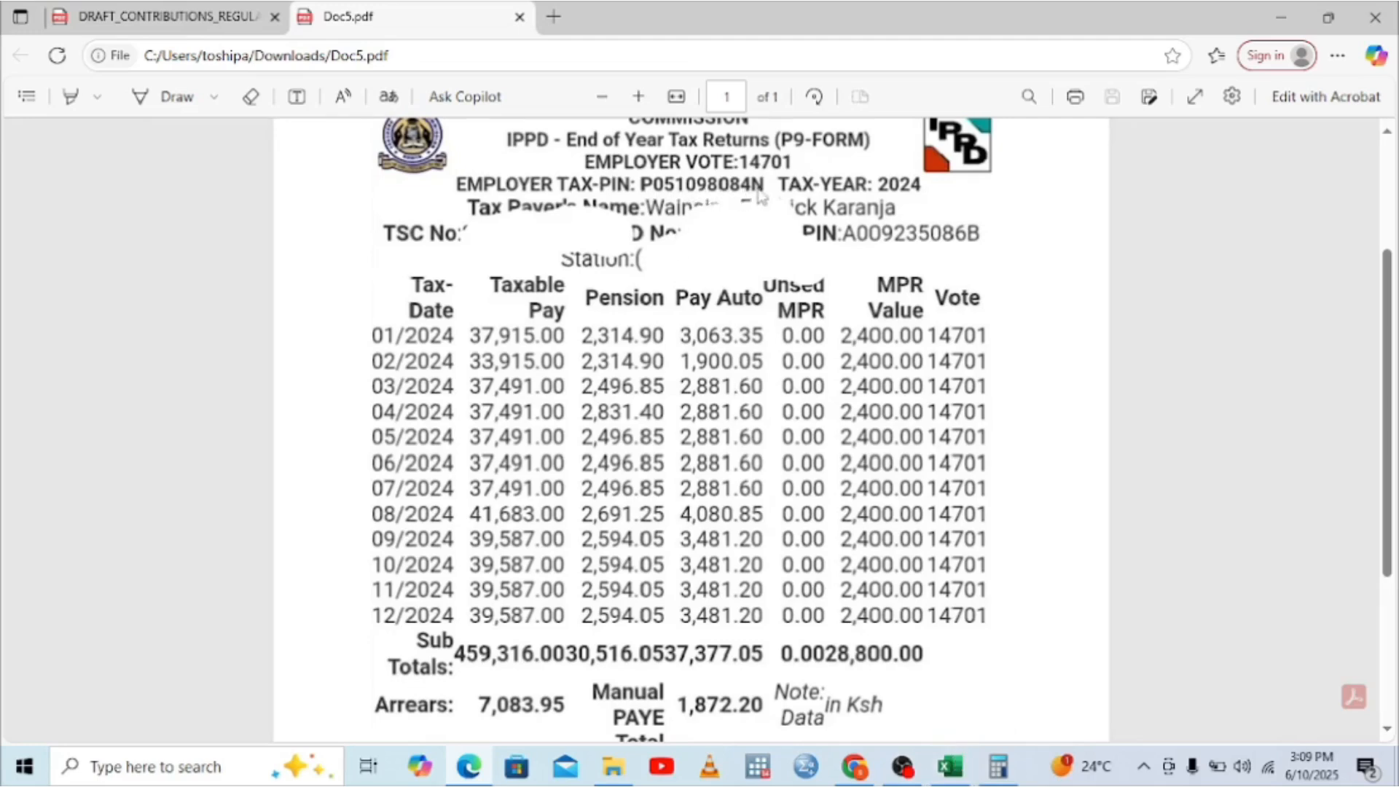
left_click(949, 773)
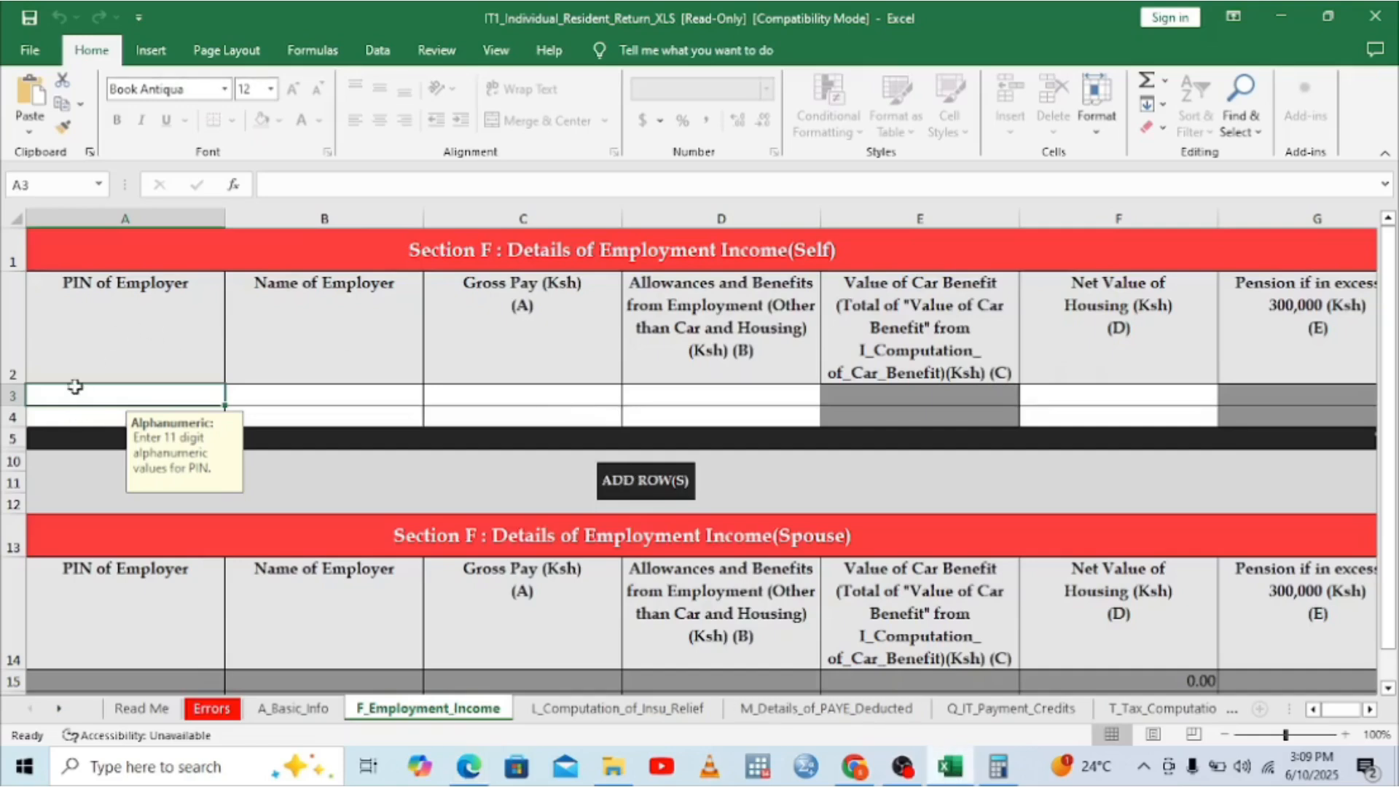
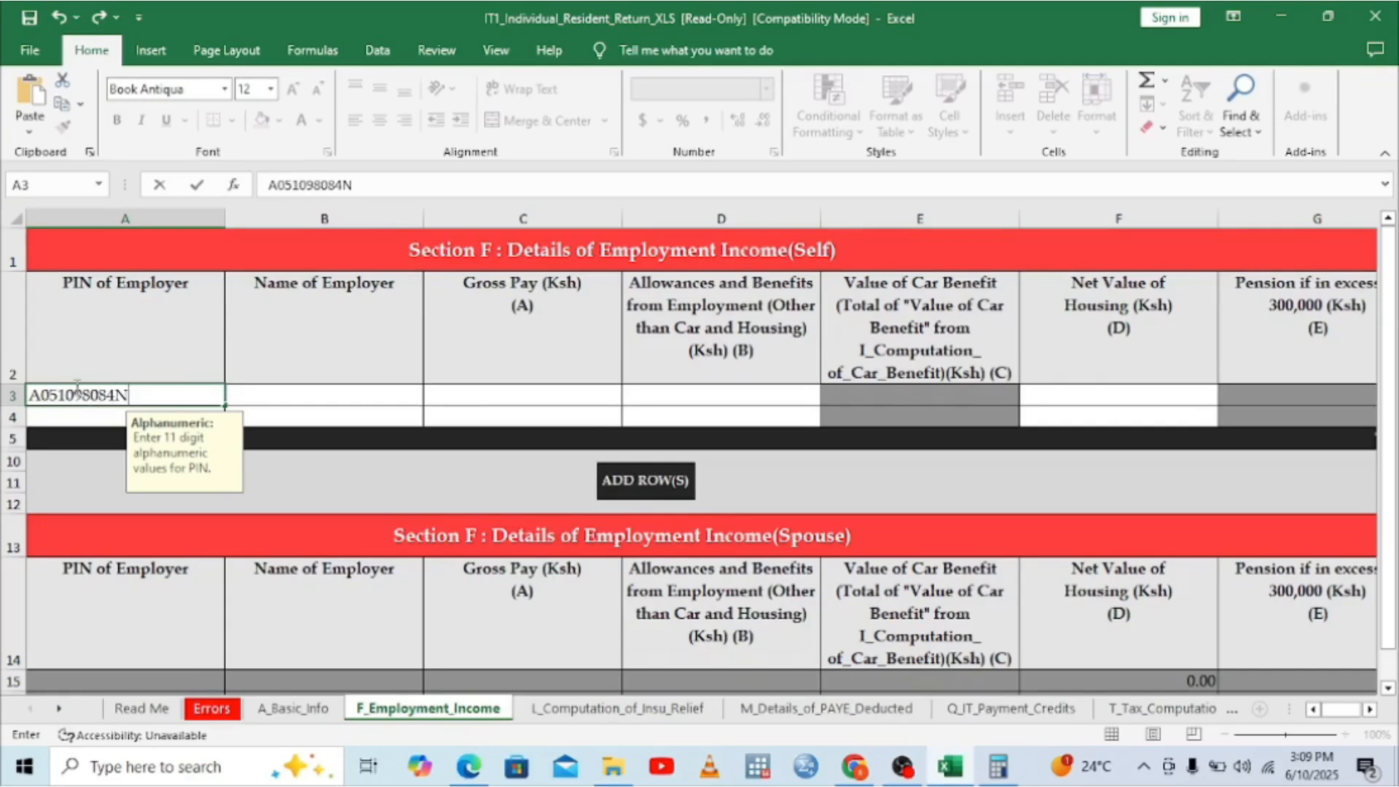
Step: Enter TEACHERS SERVICE COMMISSION as the employer name in B3
left_click(292, 399)
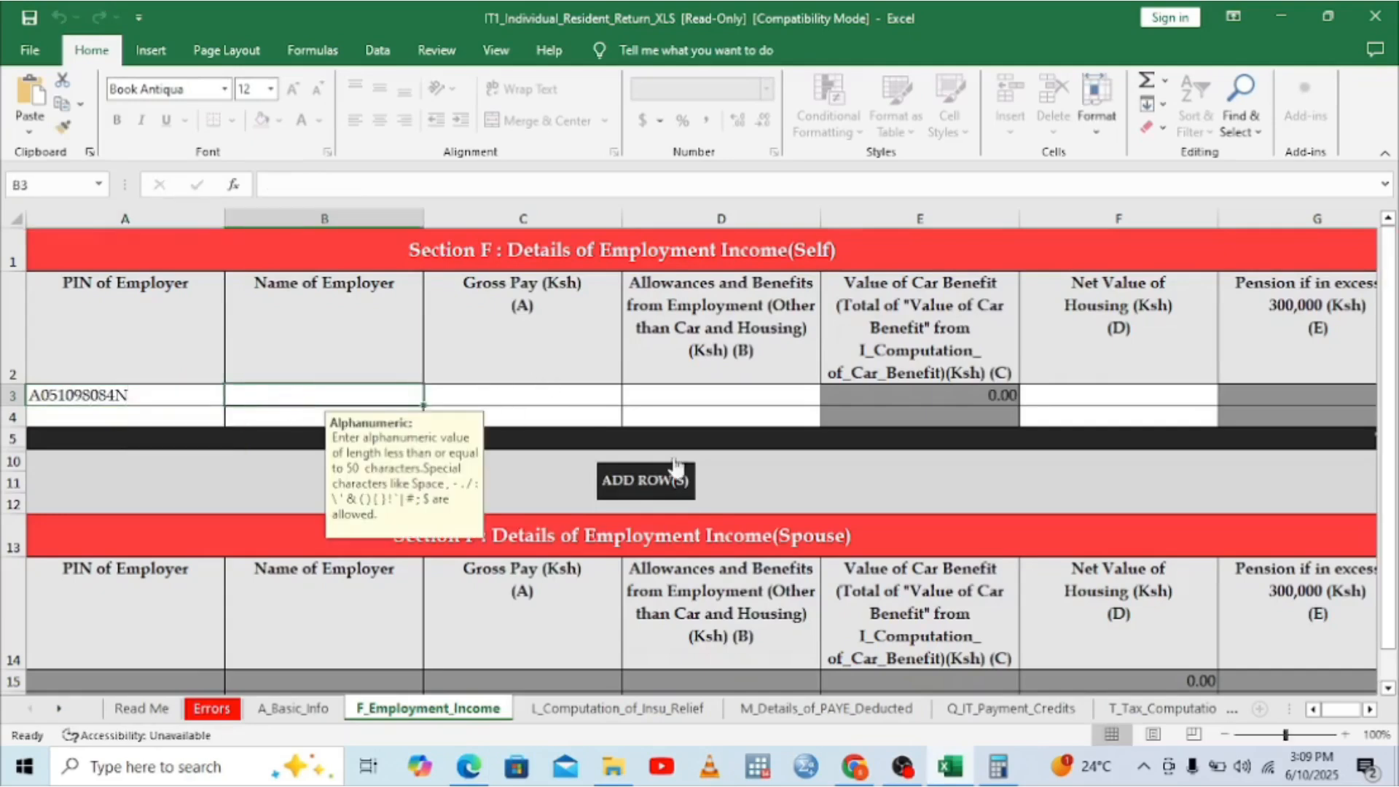
left_click(466, 765)
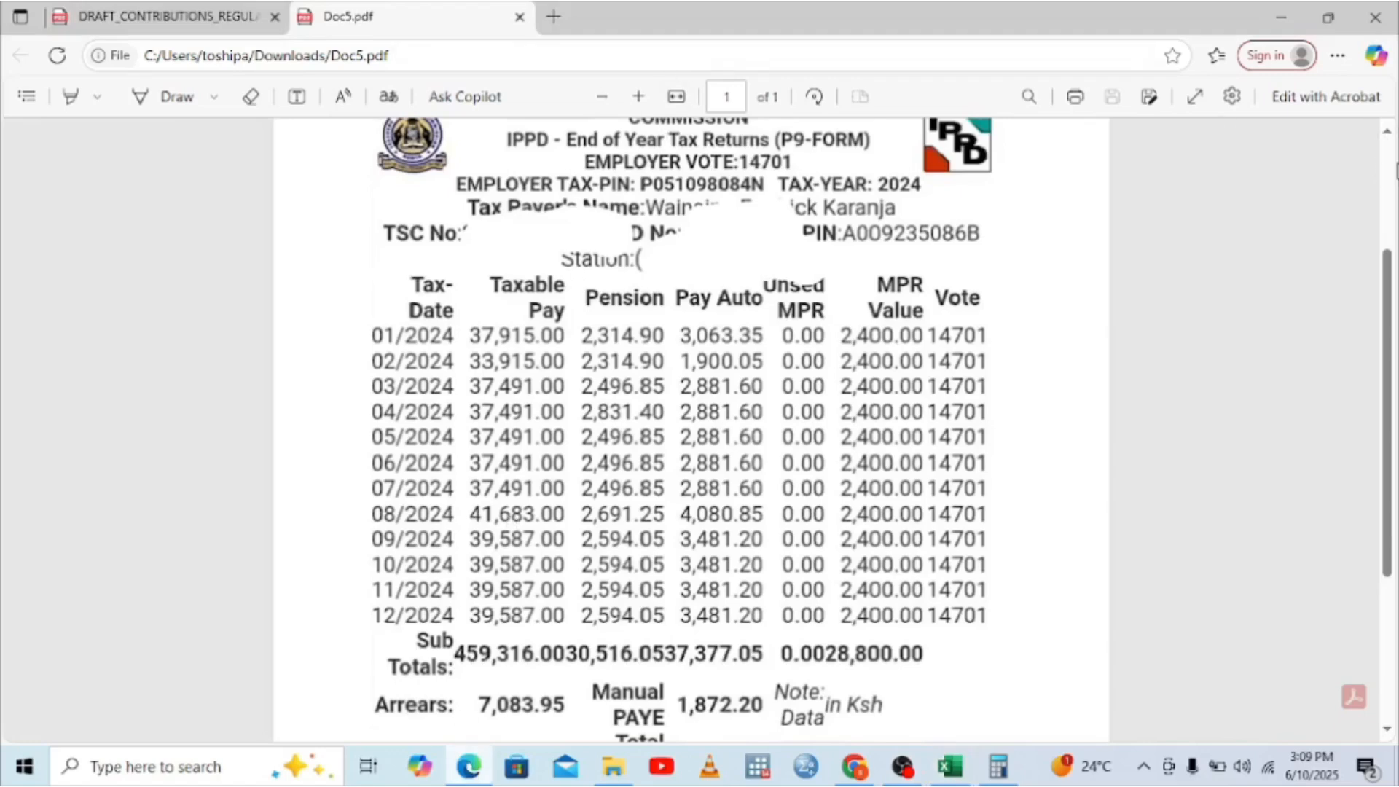
scroll(1396, 168, "up", 3)
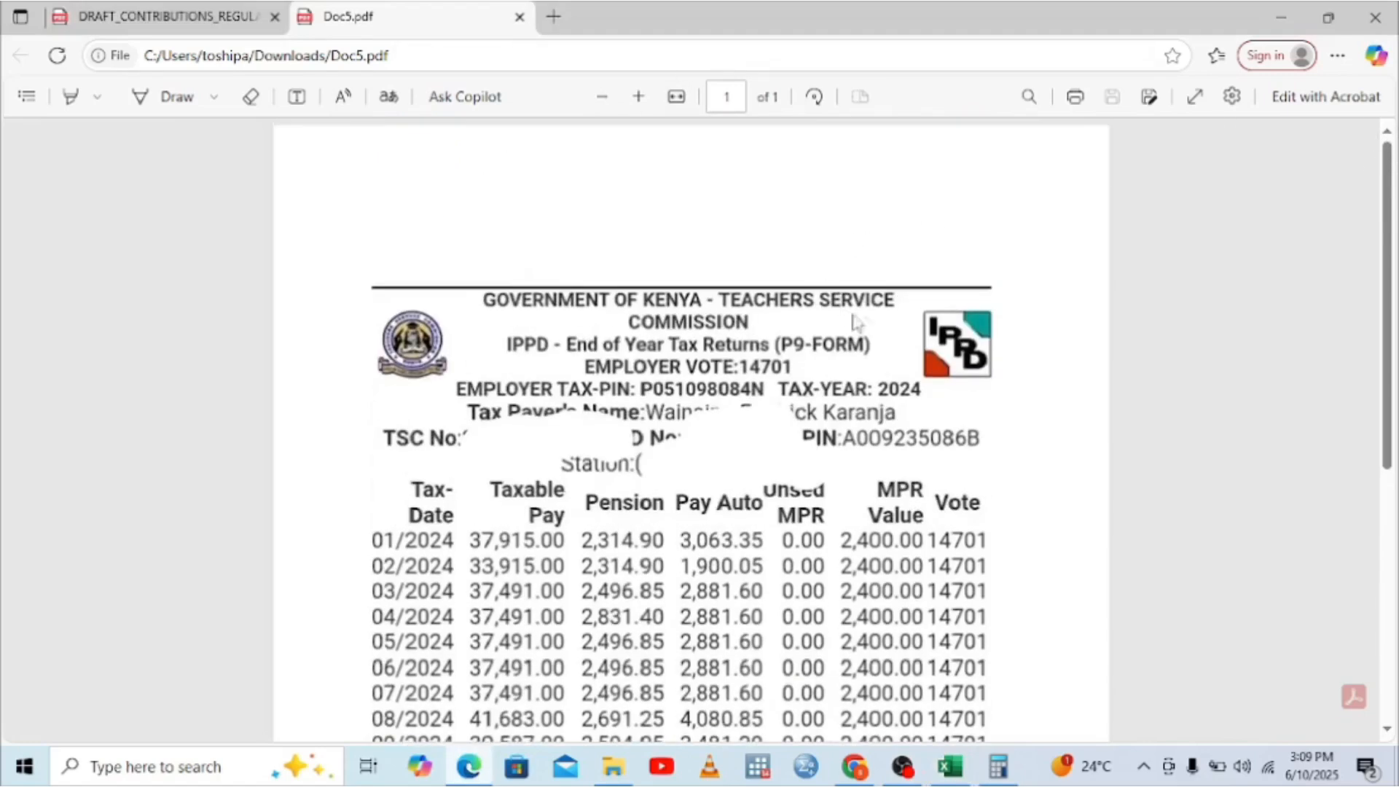
left_click(951, 765)
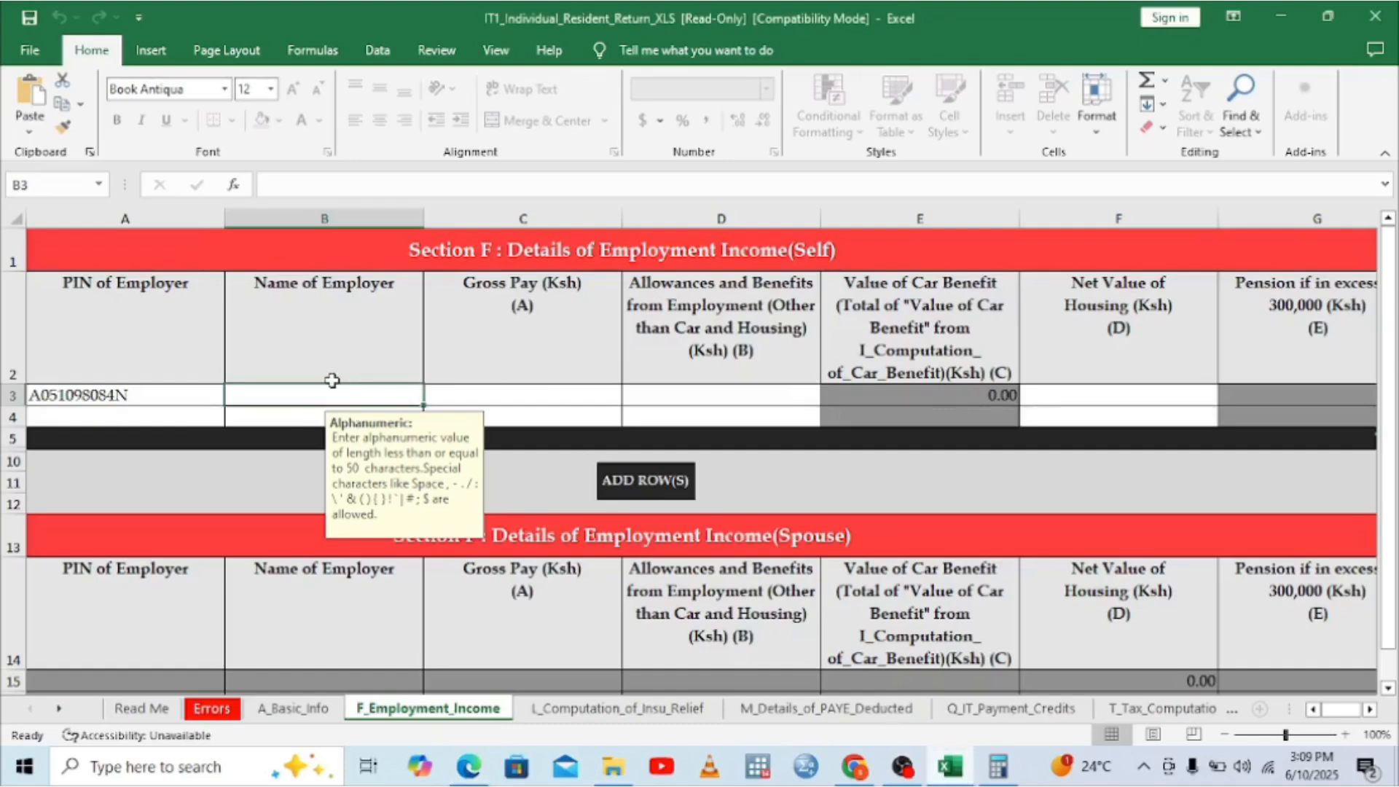
type("TEA")
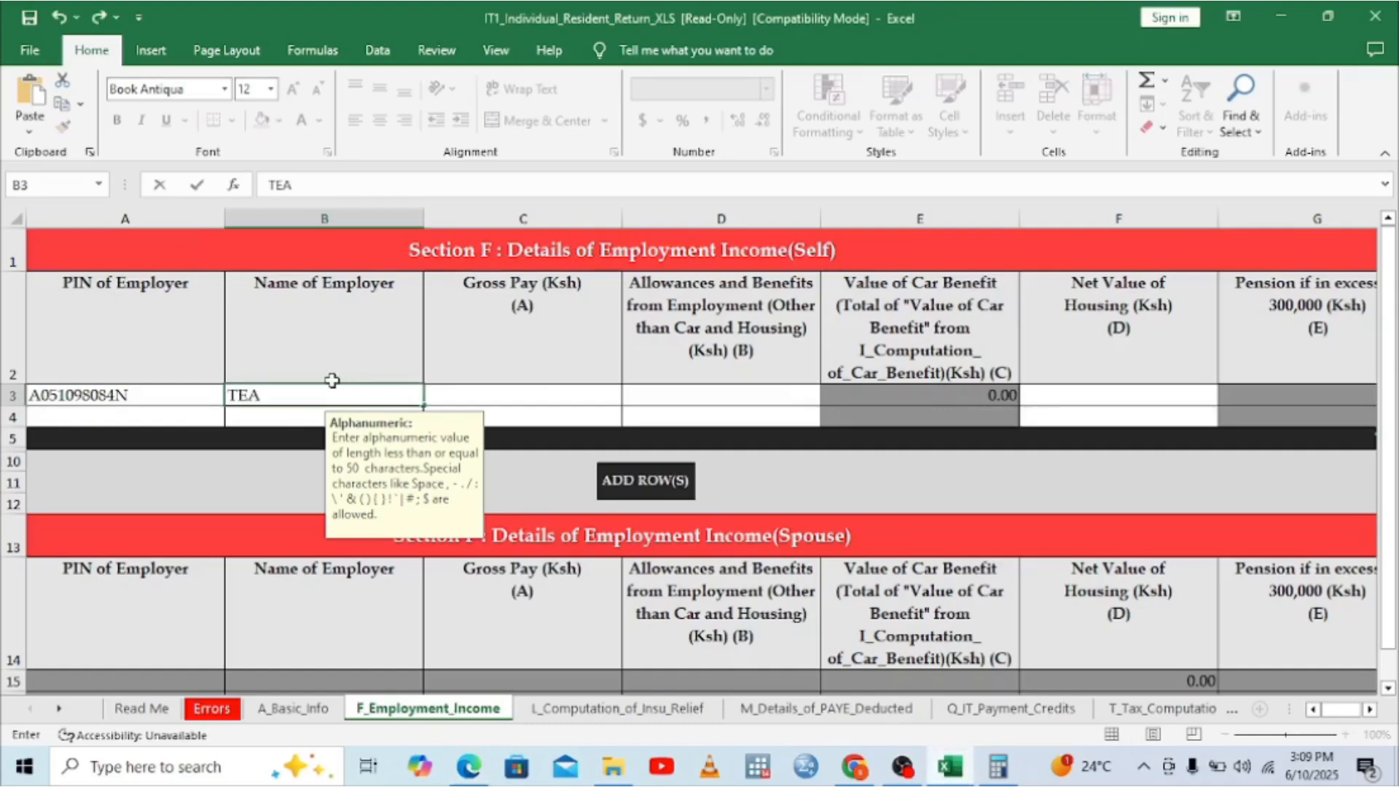
type("CHERS")
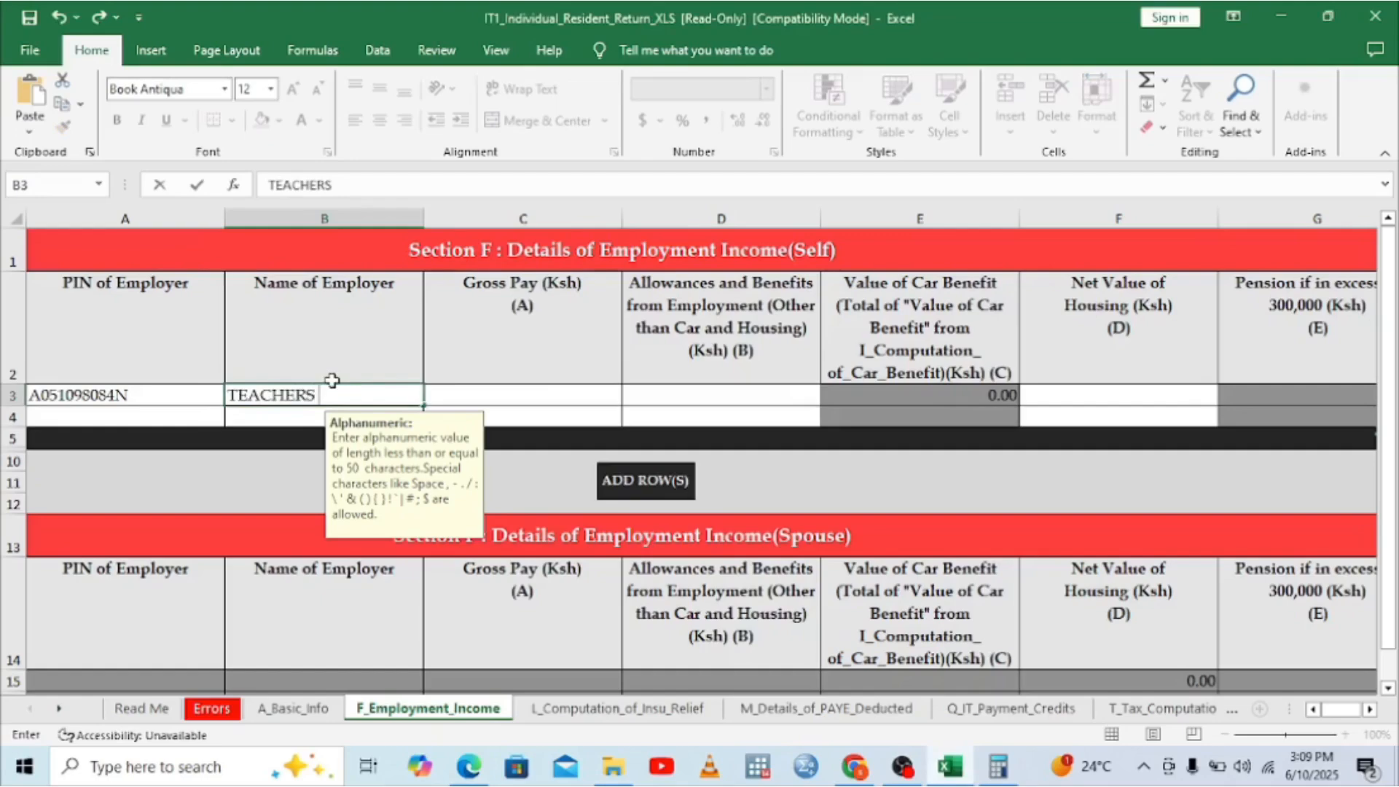
type(" SERVICE COMM")
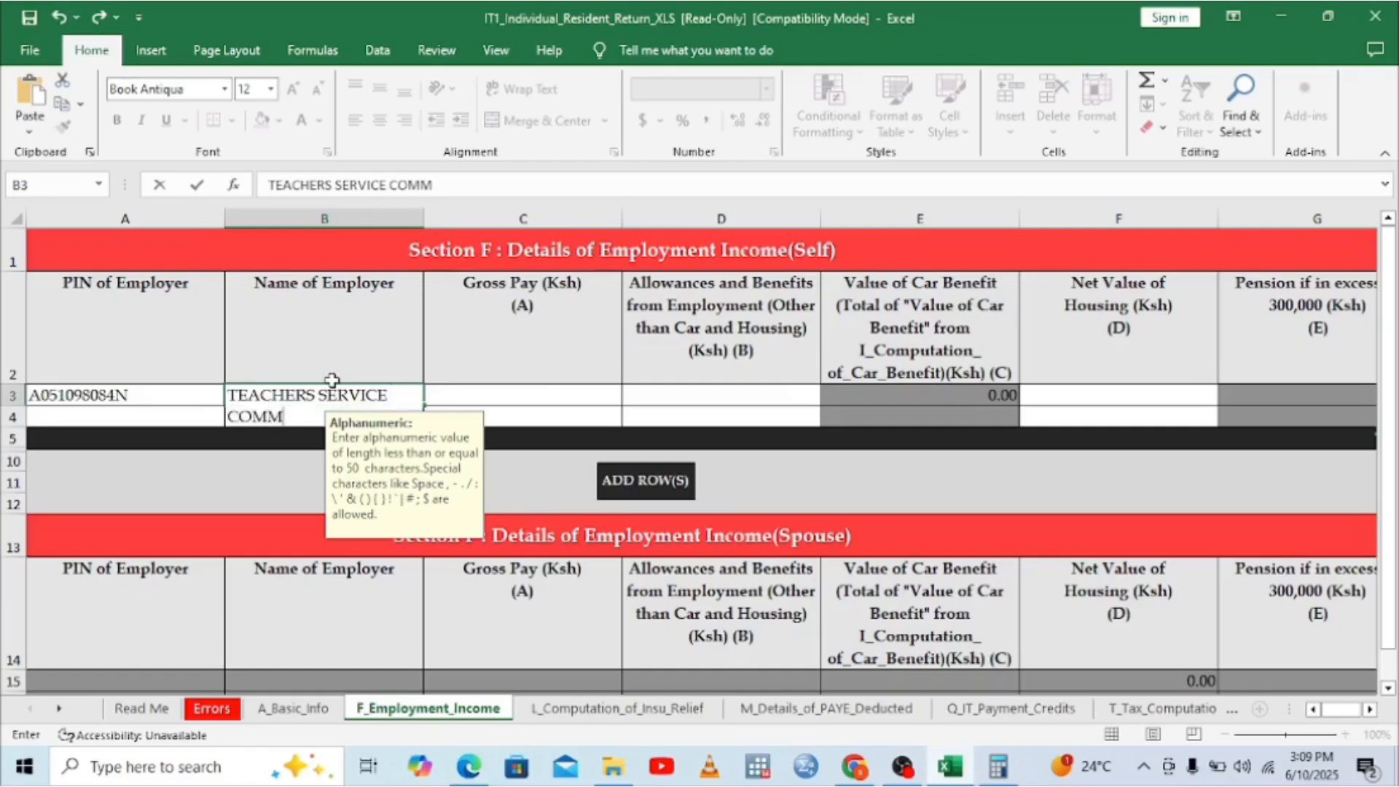
type("ISSION")
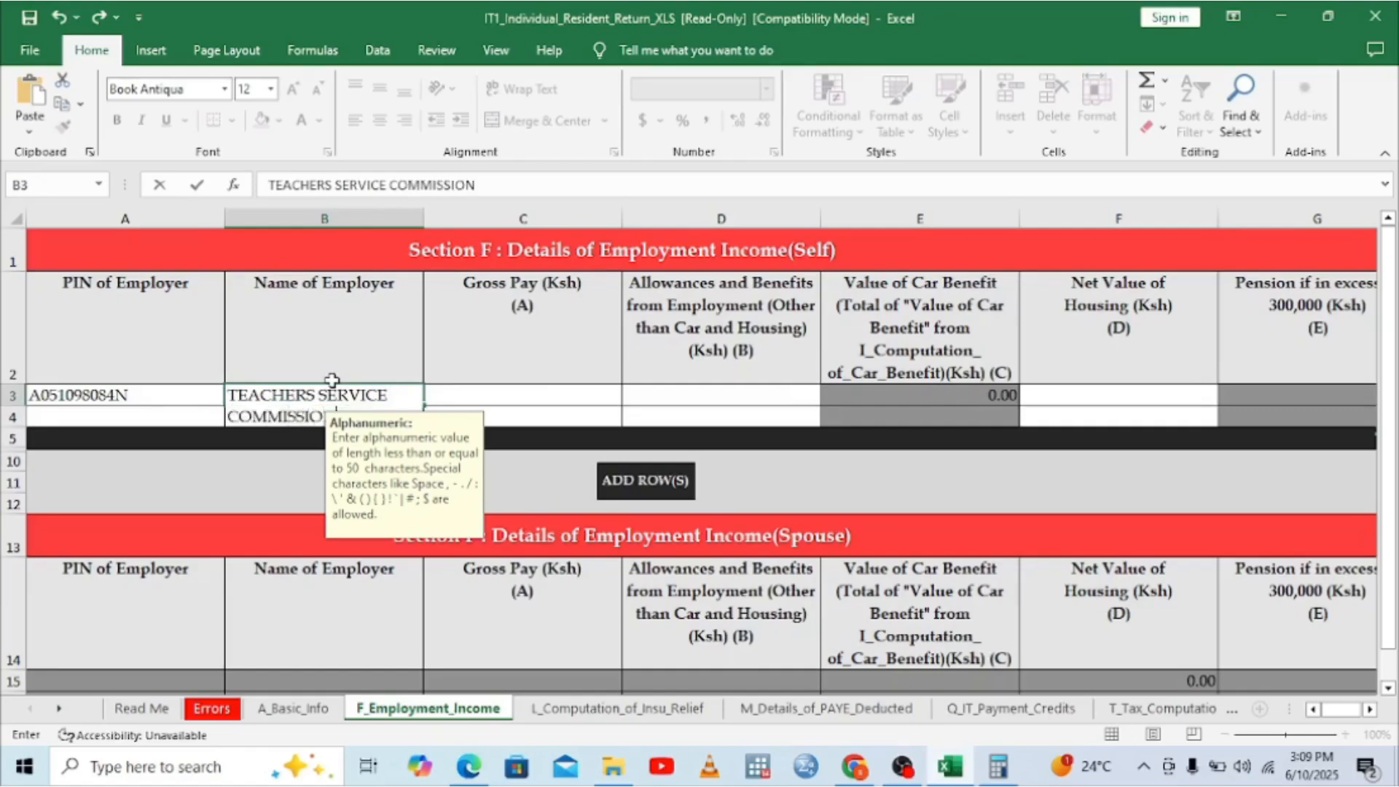
left_click(501, 400)
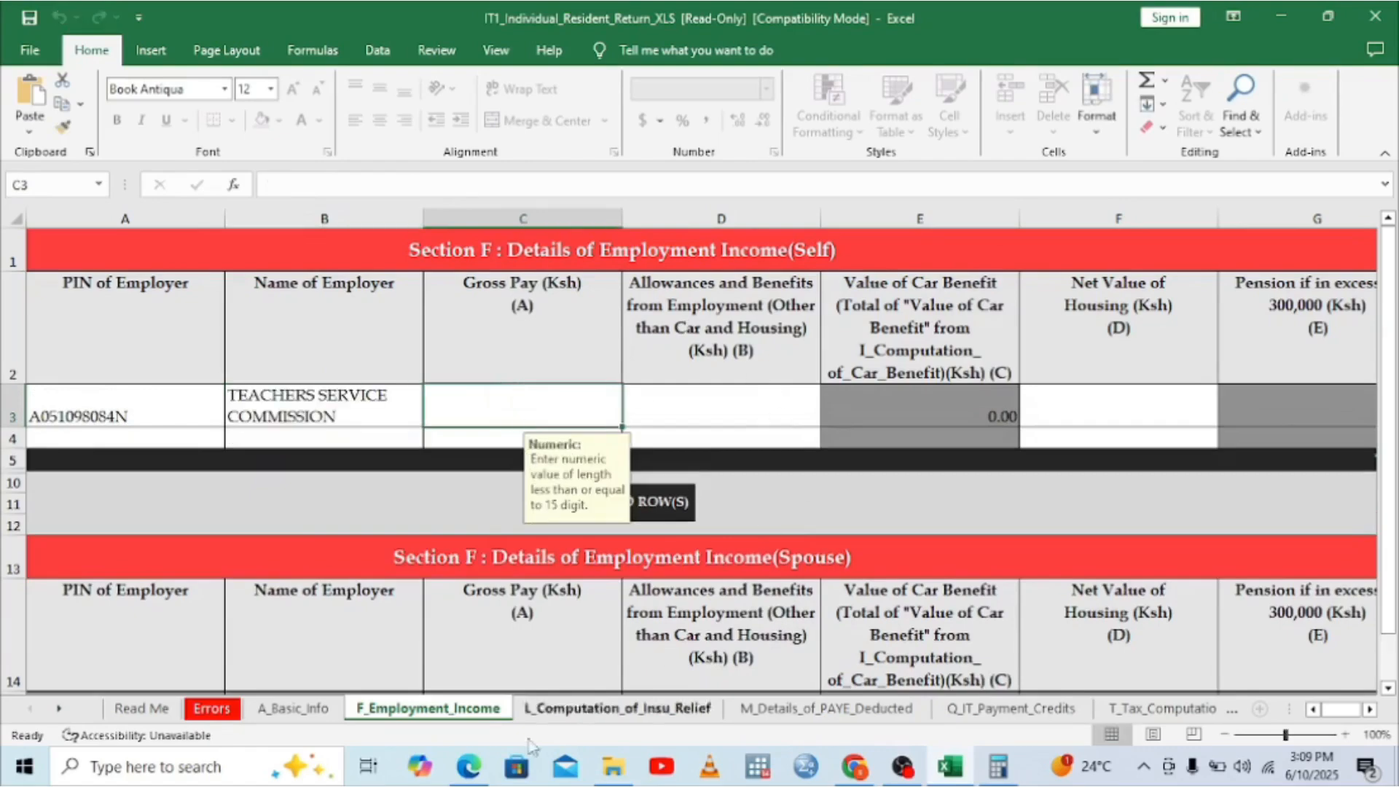
Step: Scroll Doc5.pdf down to the P9 totals: 459,316.00 taxable pay and 39,249.25 PAYE
left_click(486, 774)
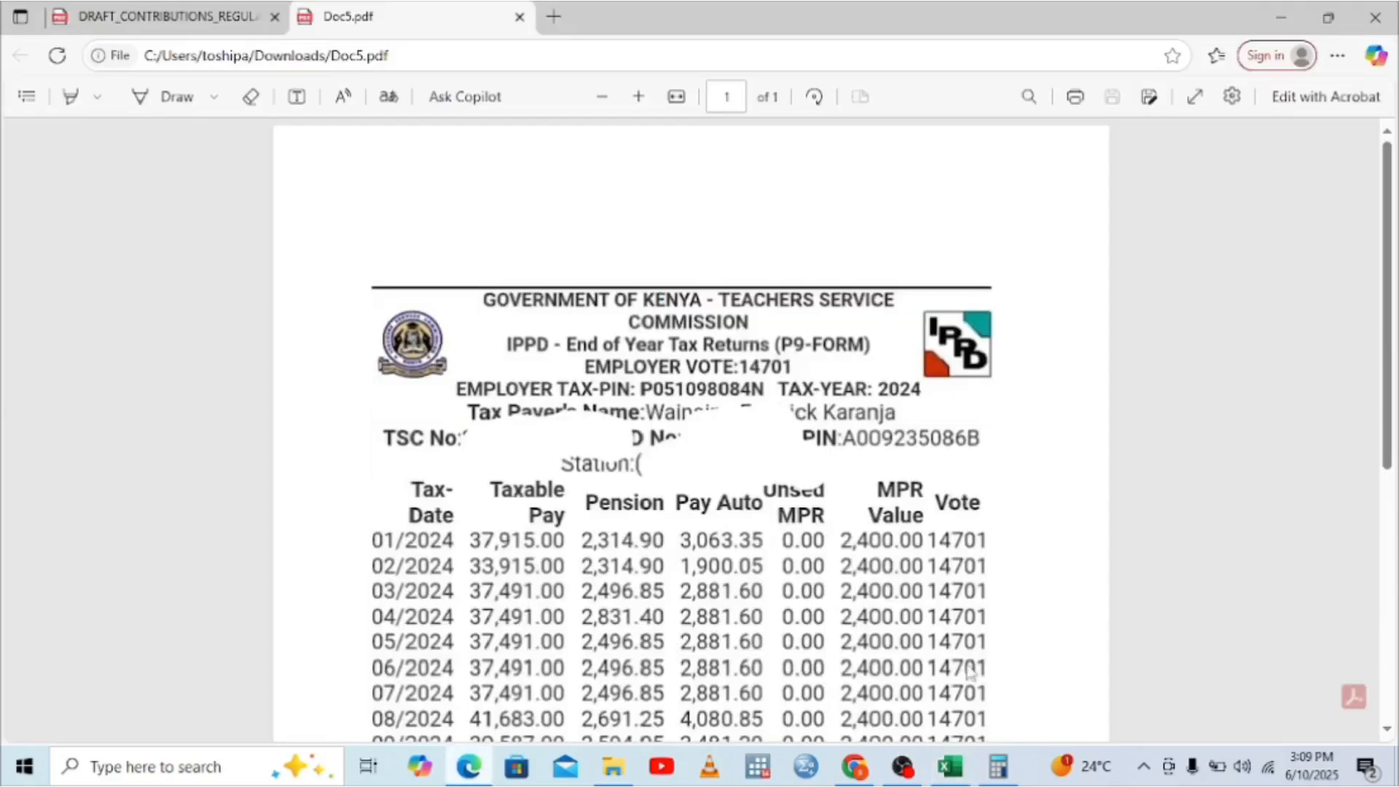
scroll(1390, 736, "down", 5)
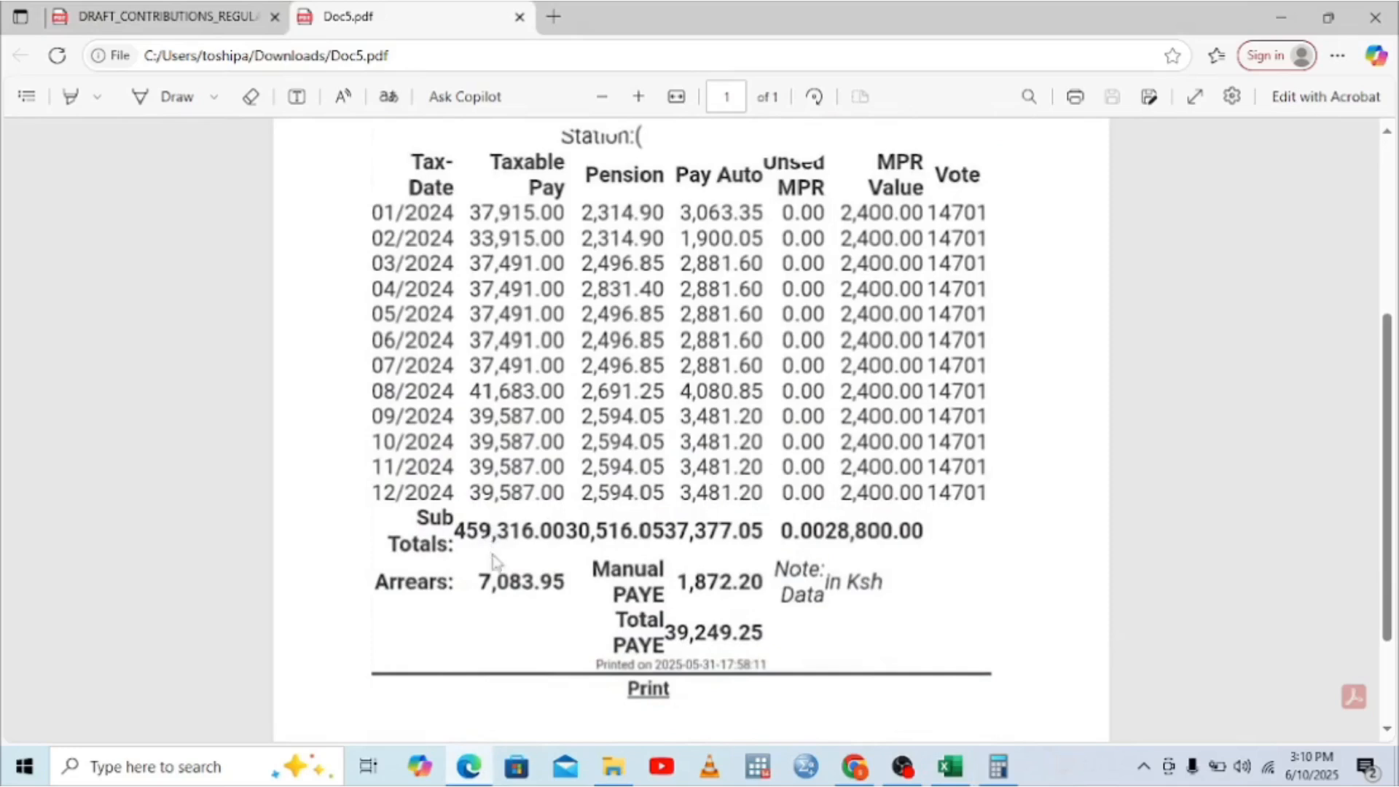
Step: In Calculator, add the 459,316 taxable pay and the 7,083 arrears
left_click(1000, 765)
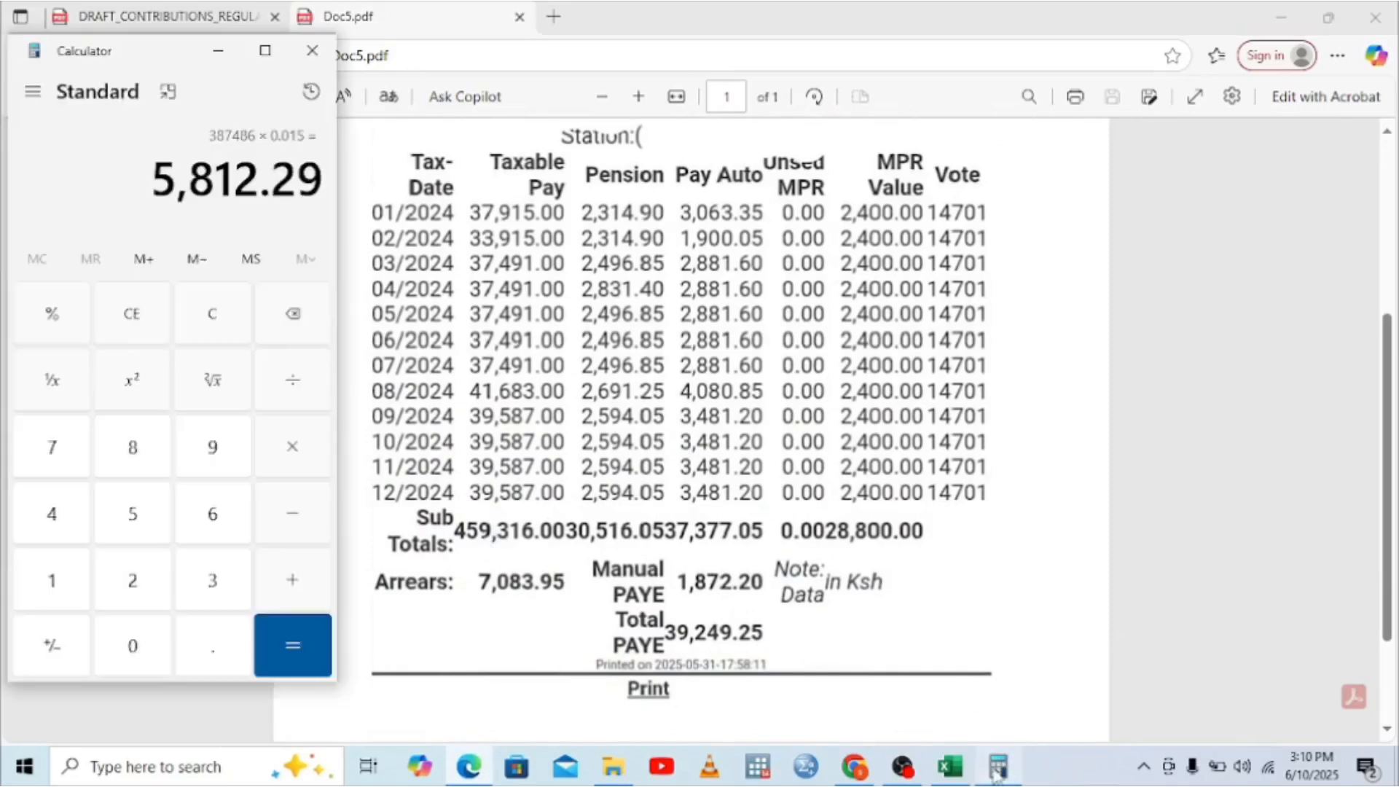
left_click(165, 331)
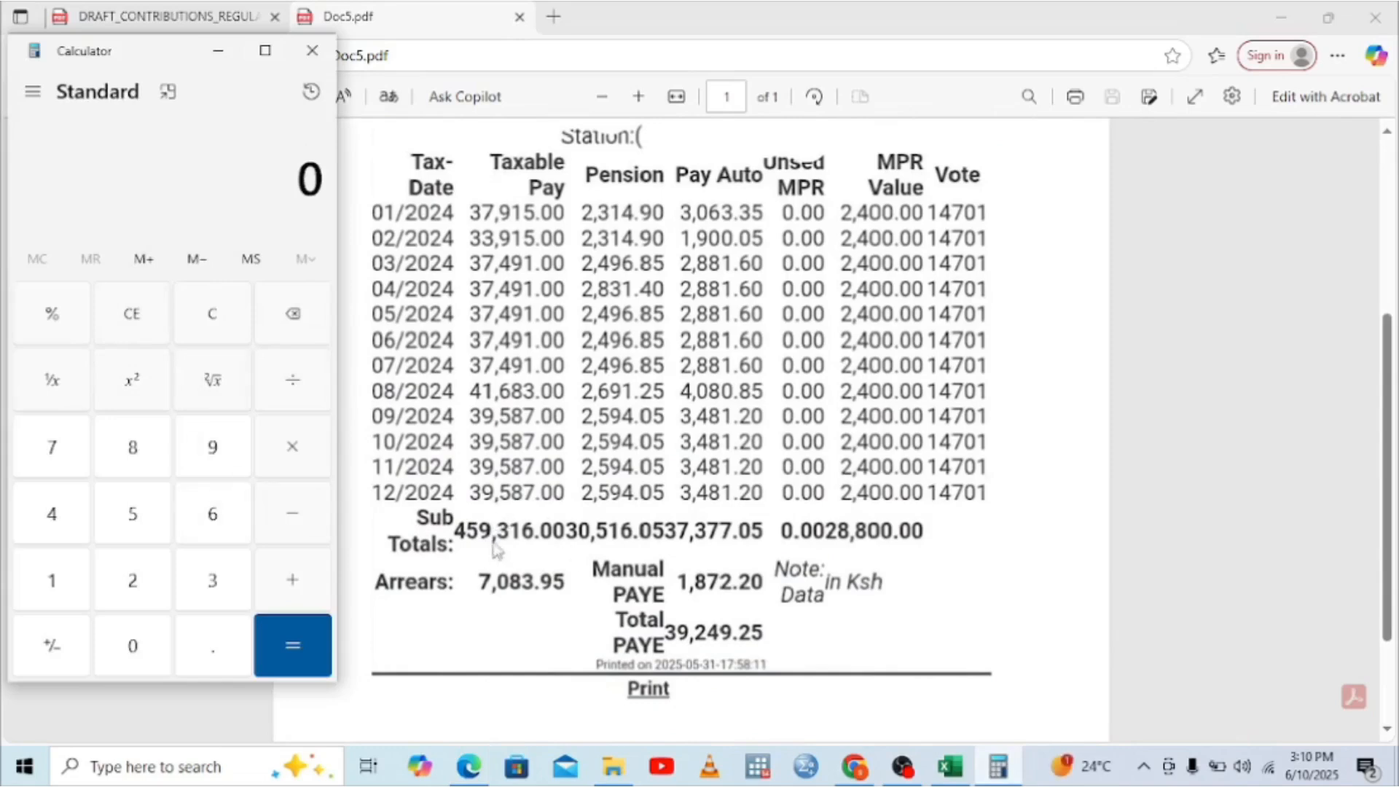
left_click(53, 515)
left_click(130, 518)
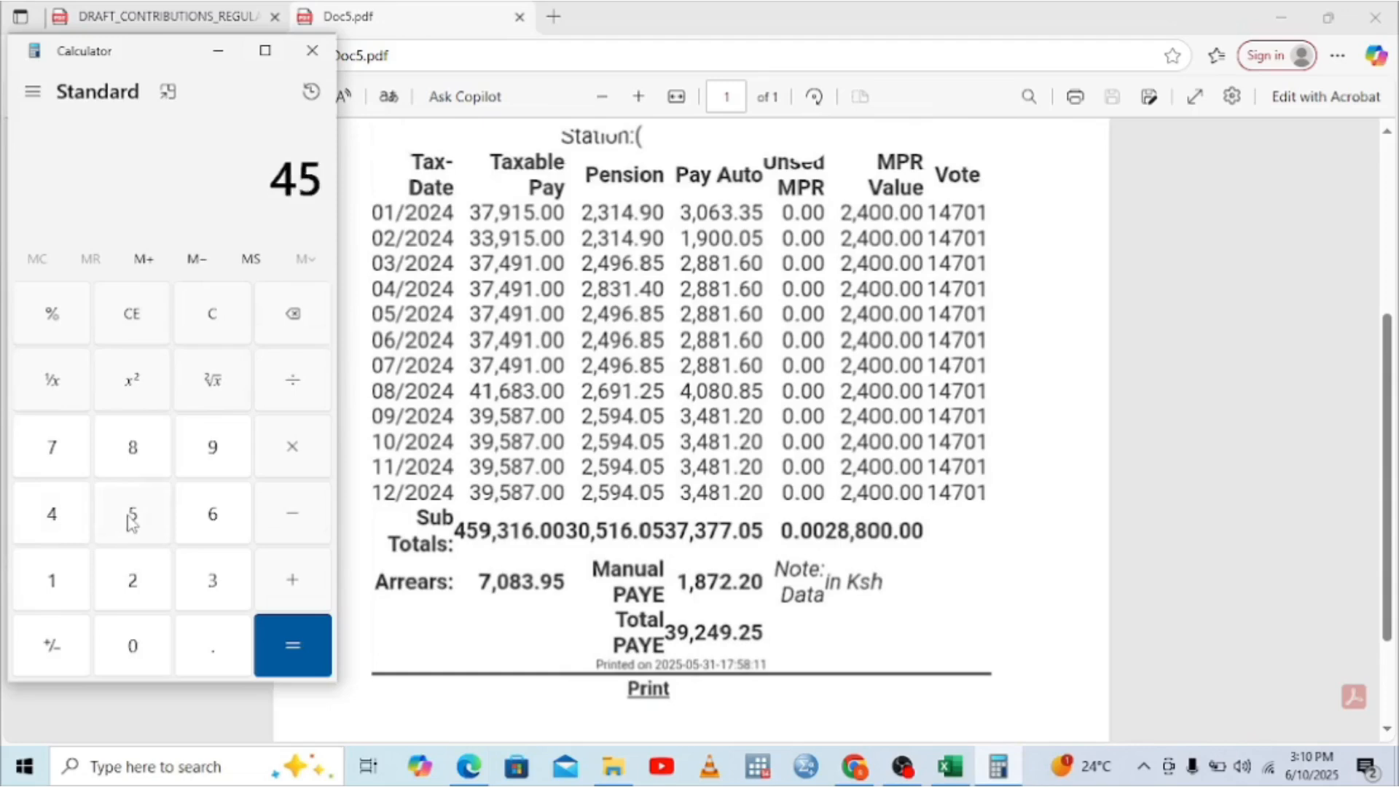
left_click(213, 451)
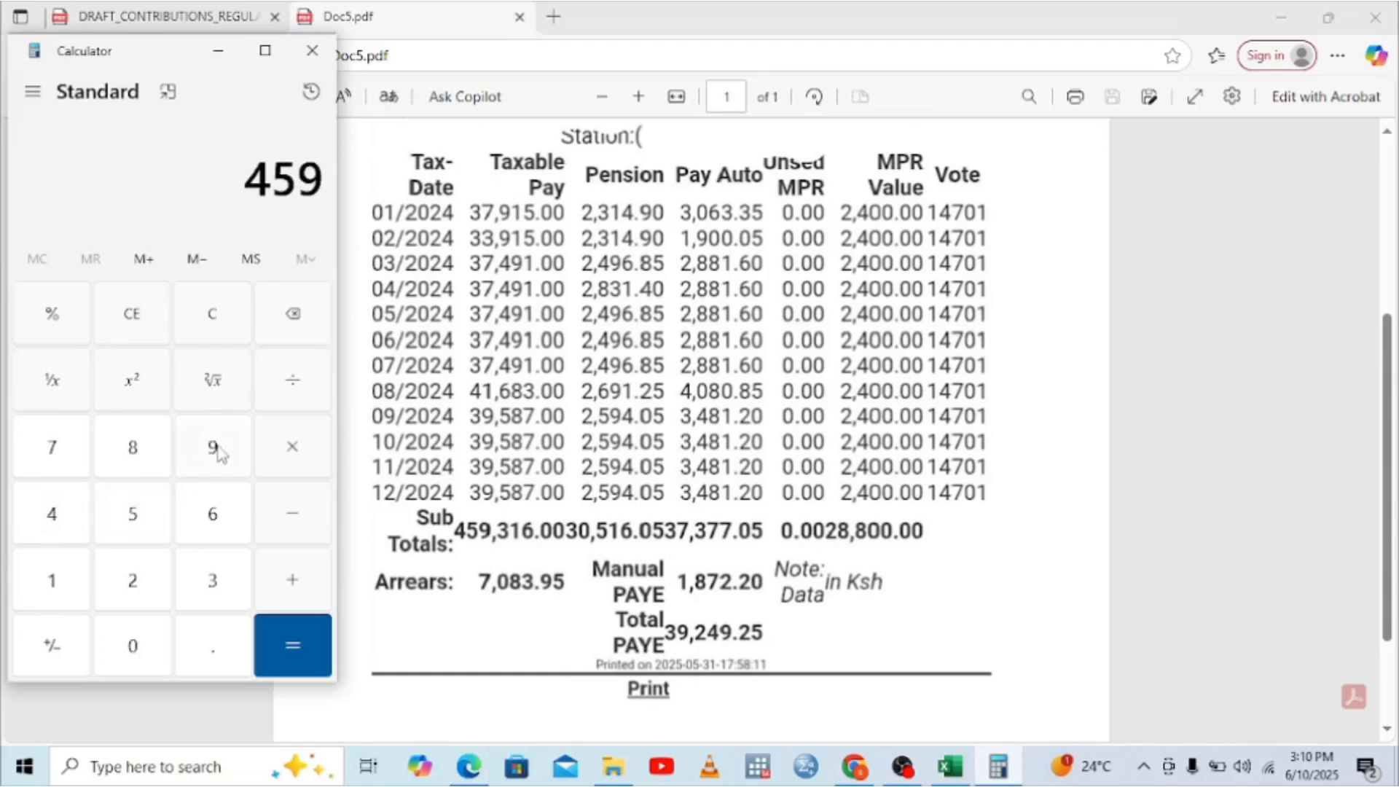
left_click(214, 580)
left_click(48, 583)
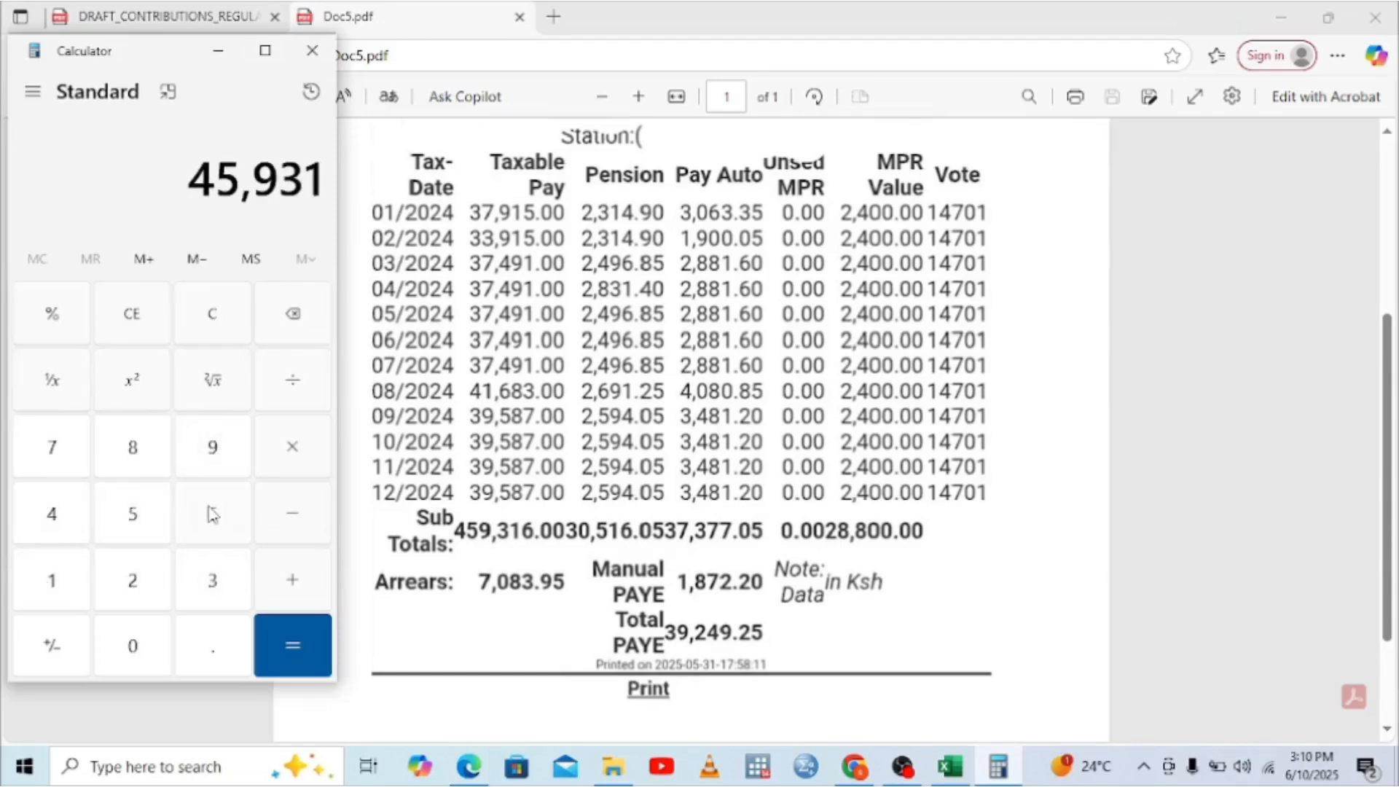
left_click(206, 510)
left_click(322, 580)
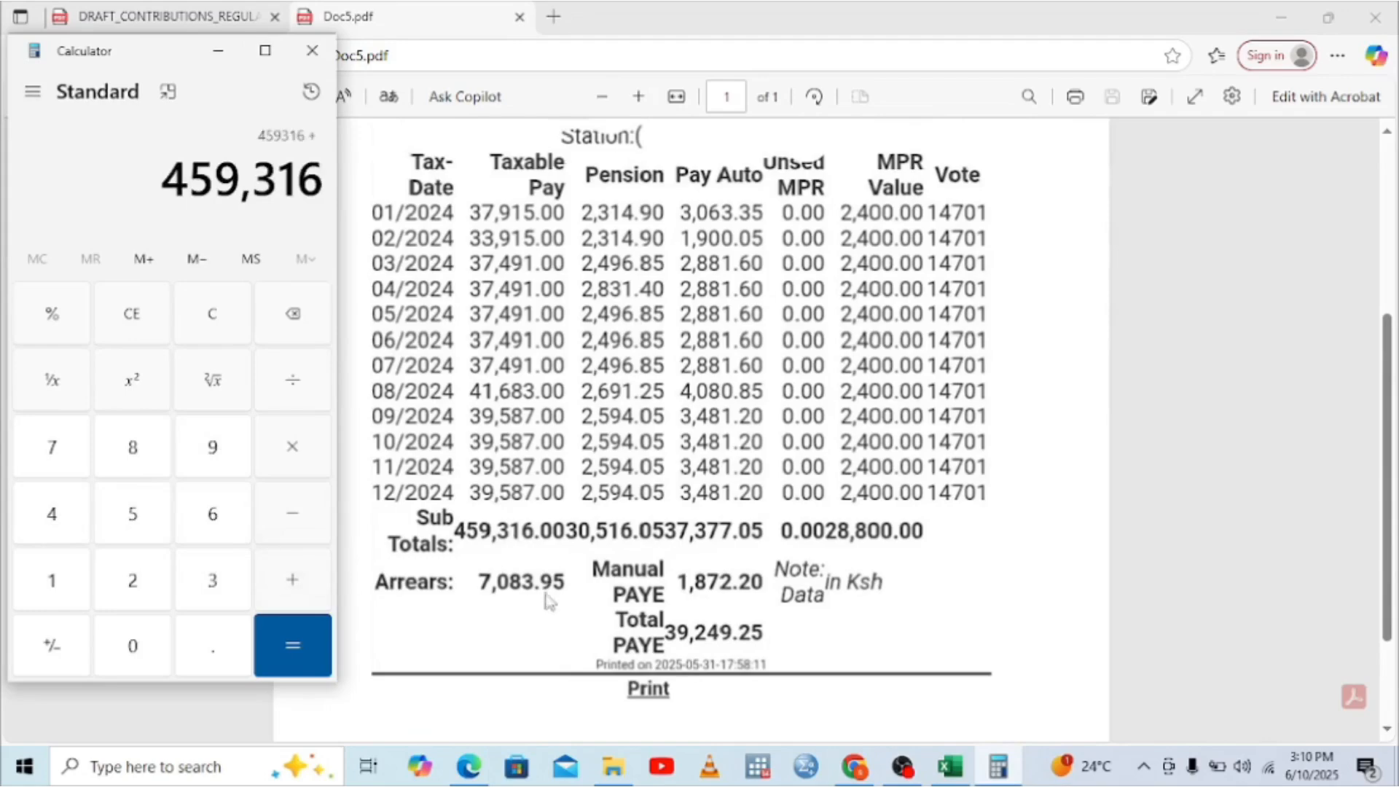
left_click(76, 461)
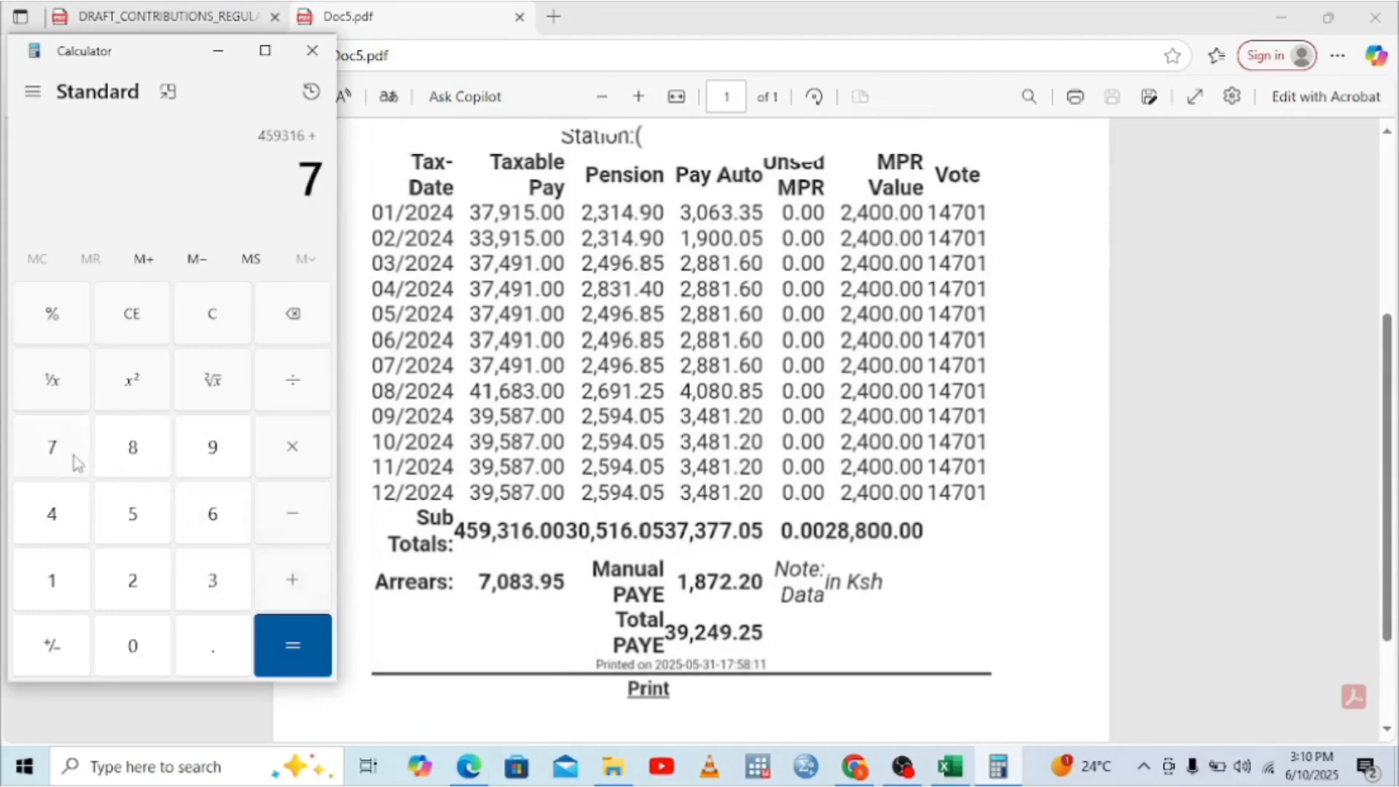
left_click(133, 642)
left_click(221, 452)
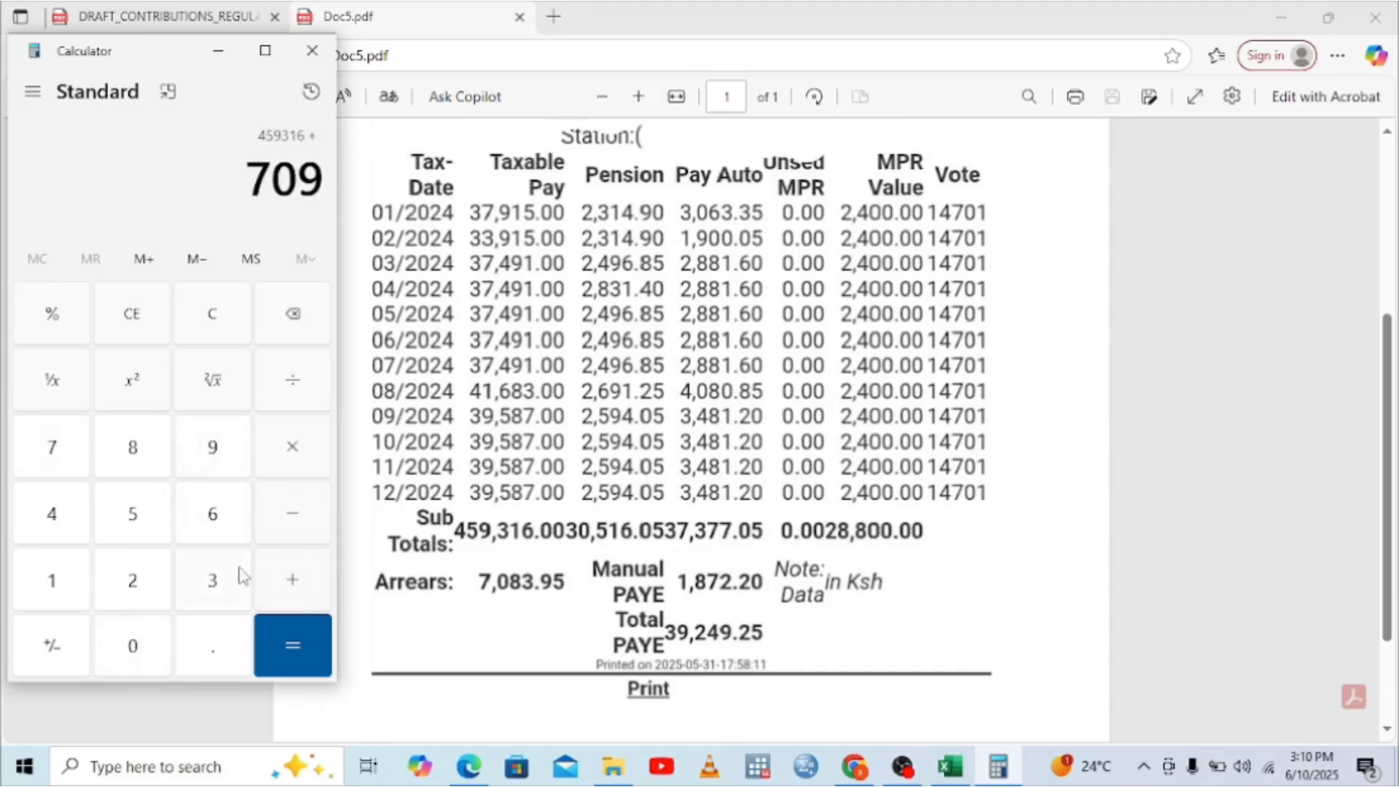
left_click(279, 338)
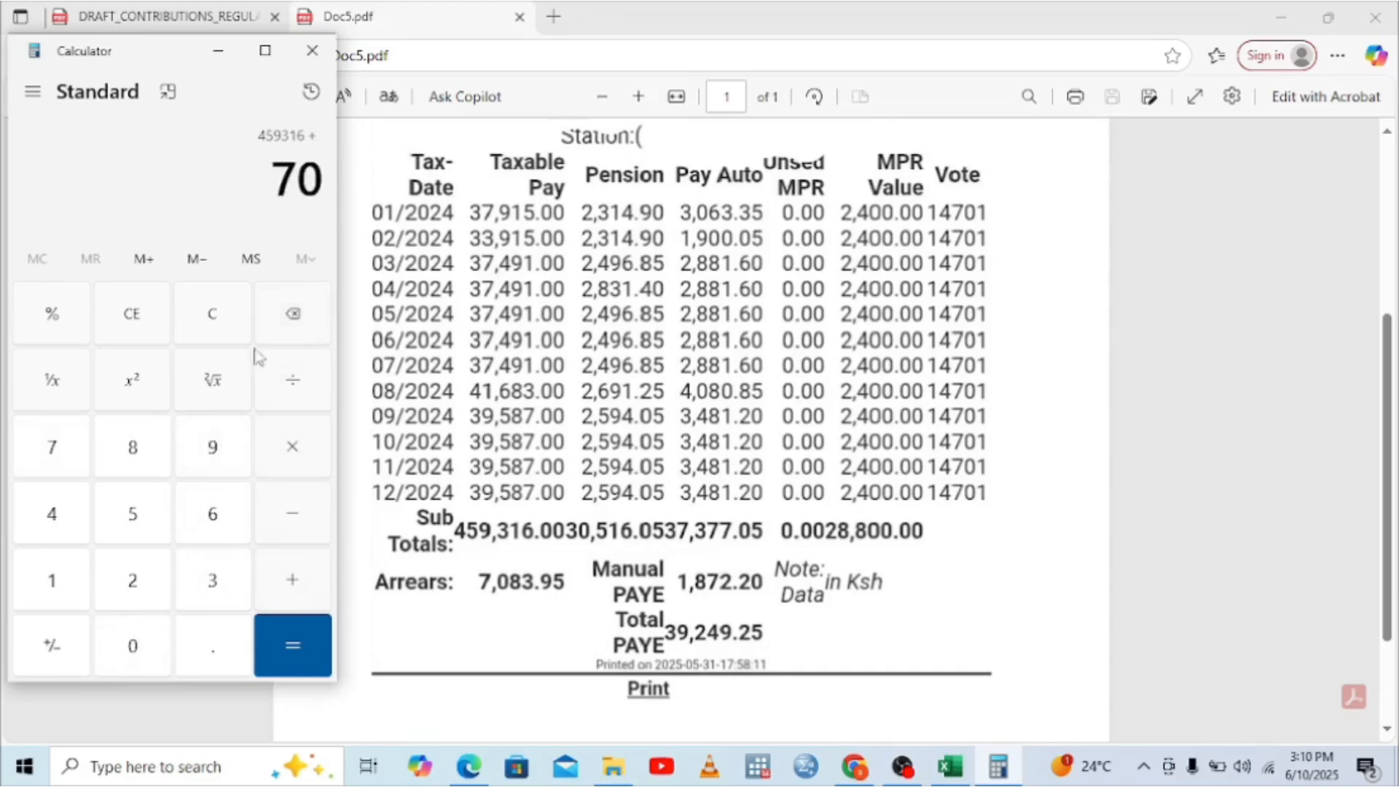
left_click(133, 450)
left_click(207, 592)
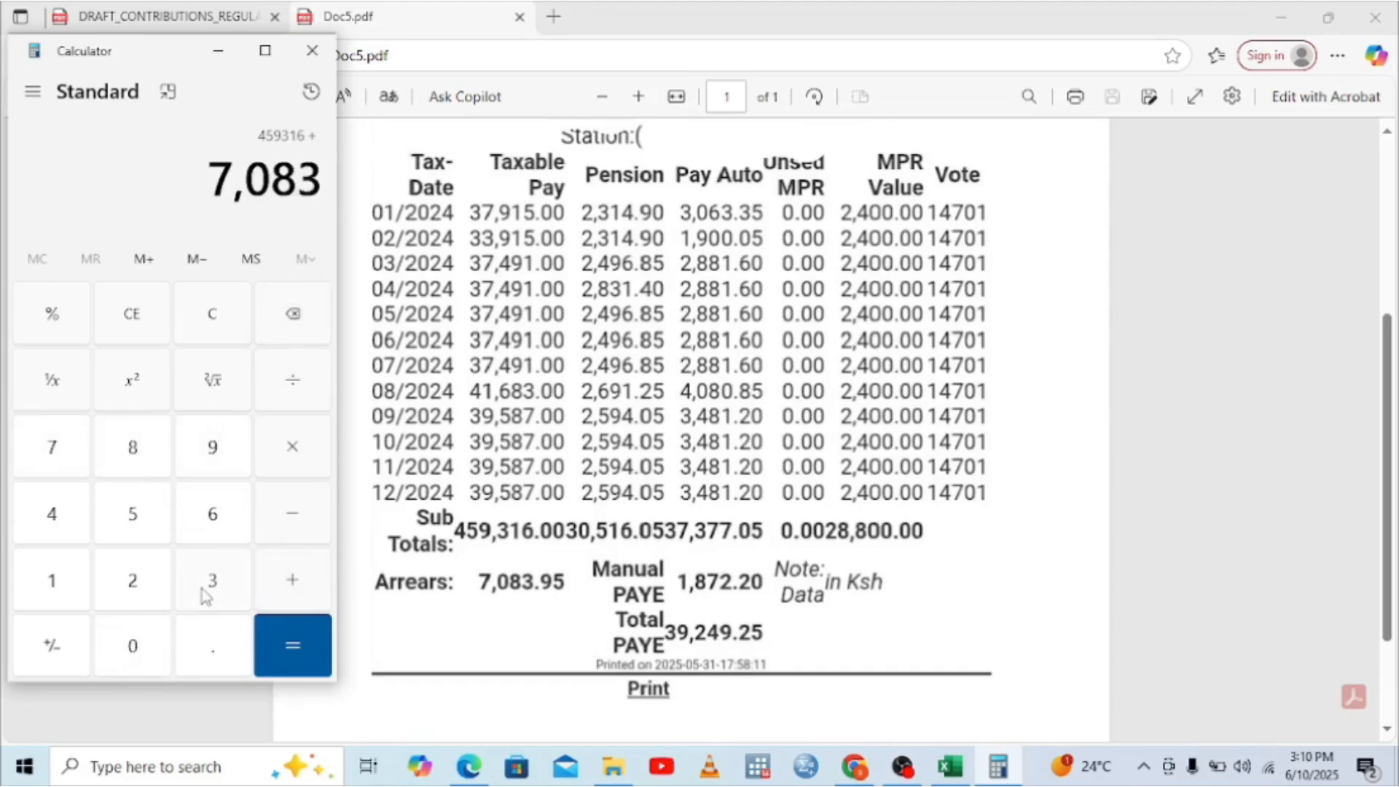
left_click(279, 648)
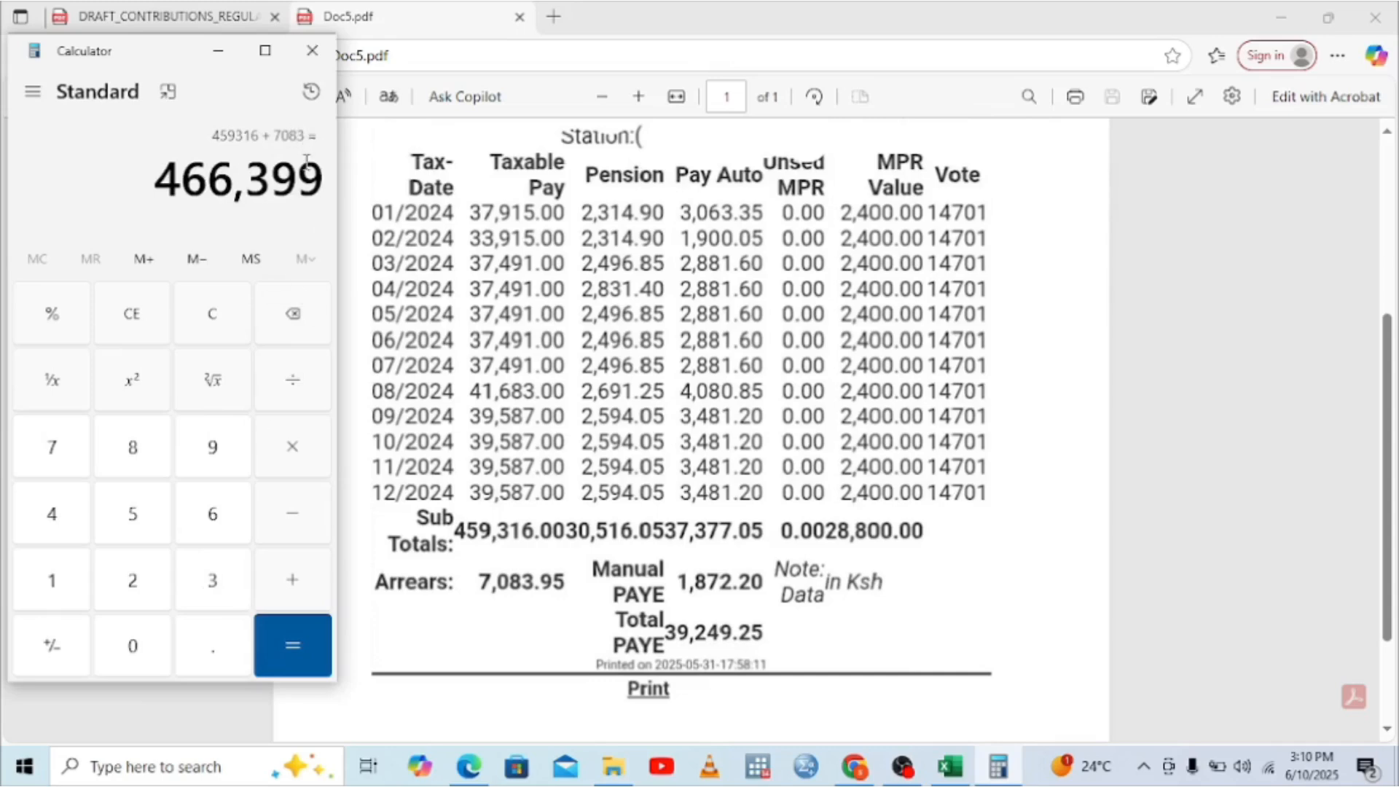
Step: Redo the sum as 459,316 + 7,083.95 = 466,399.95 and return to Excel
left_click(292, 318)
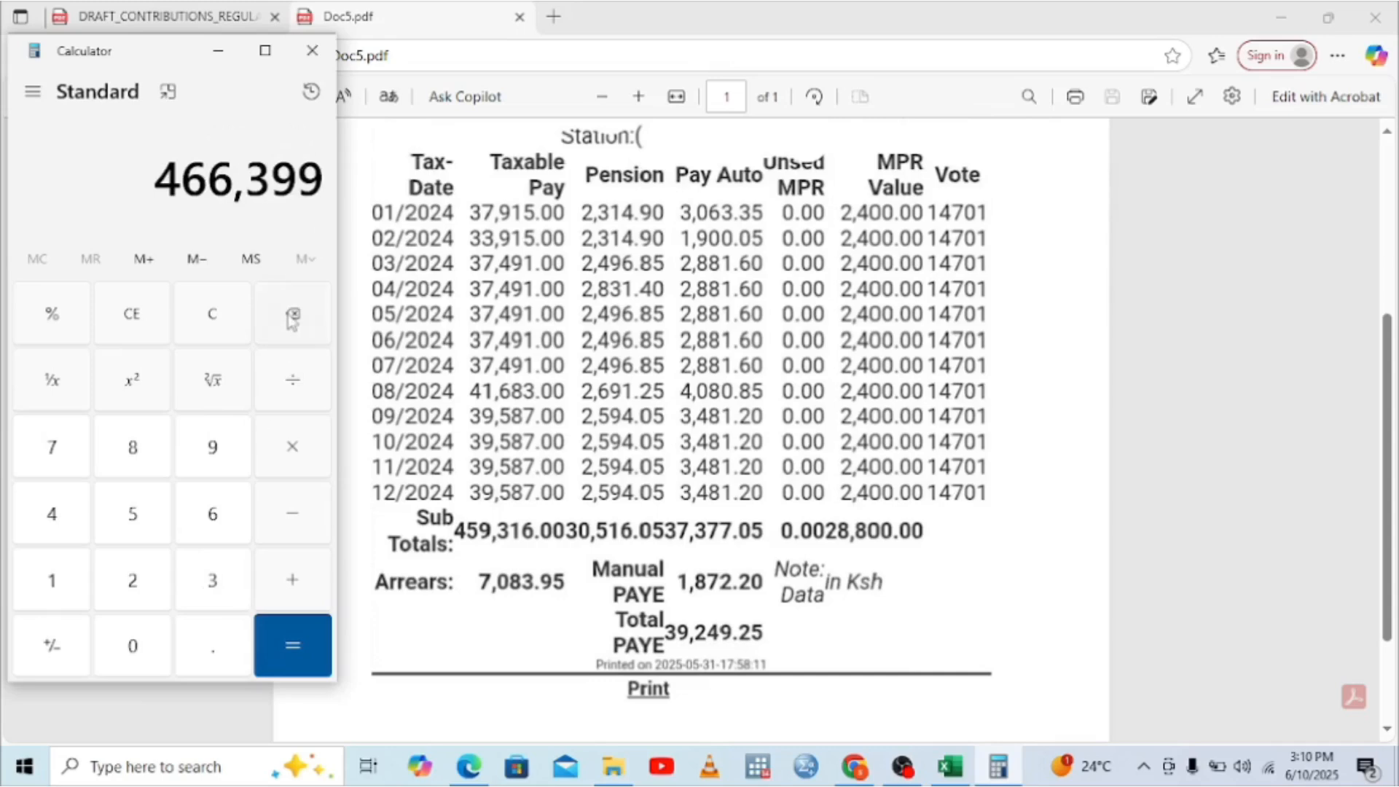
left_click(152, 325)
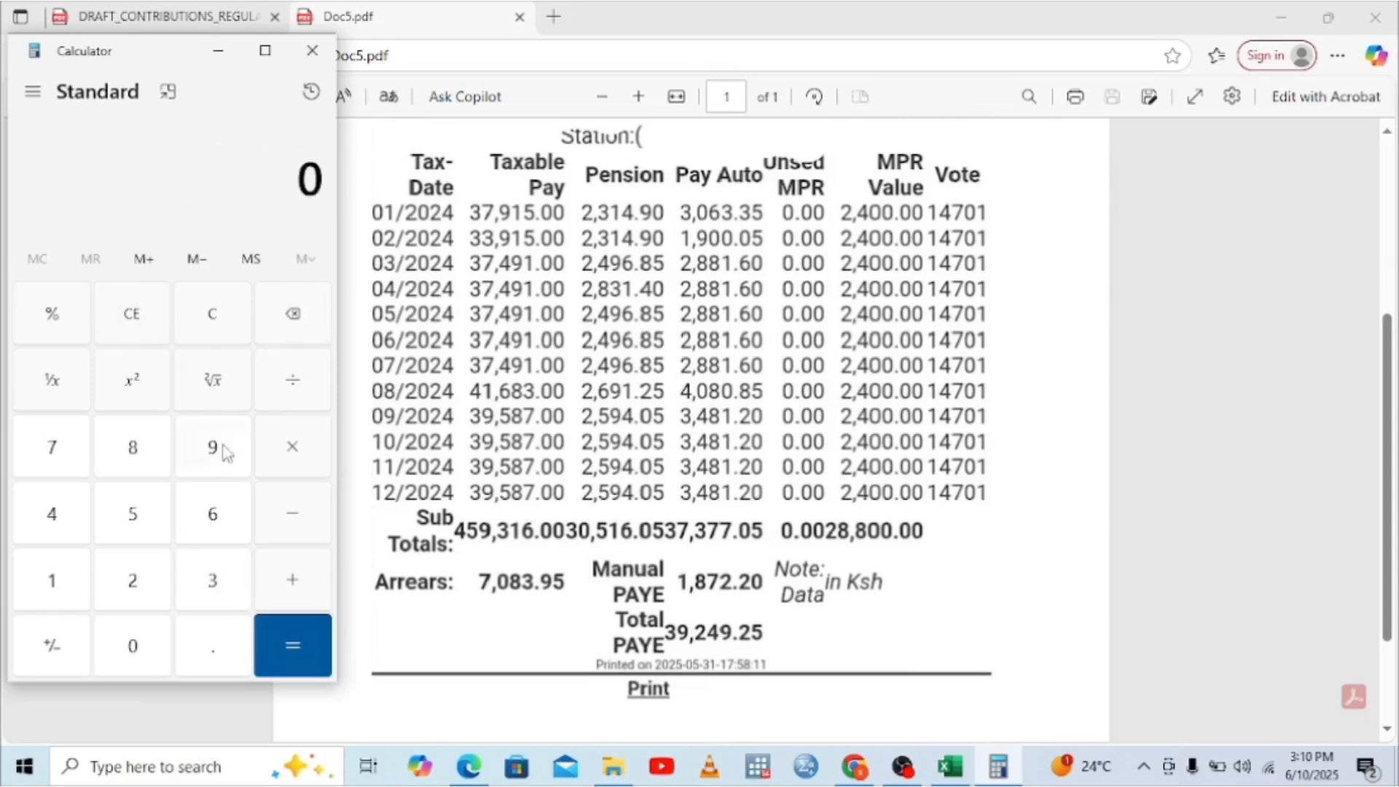
left_click(55, 519)
left_click(109, 519)
left_click(215, 456)
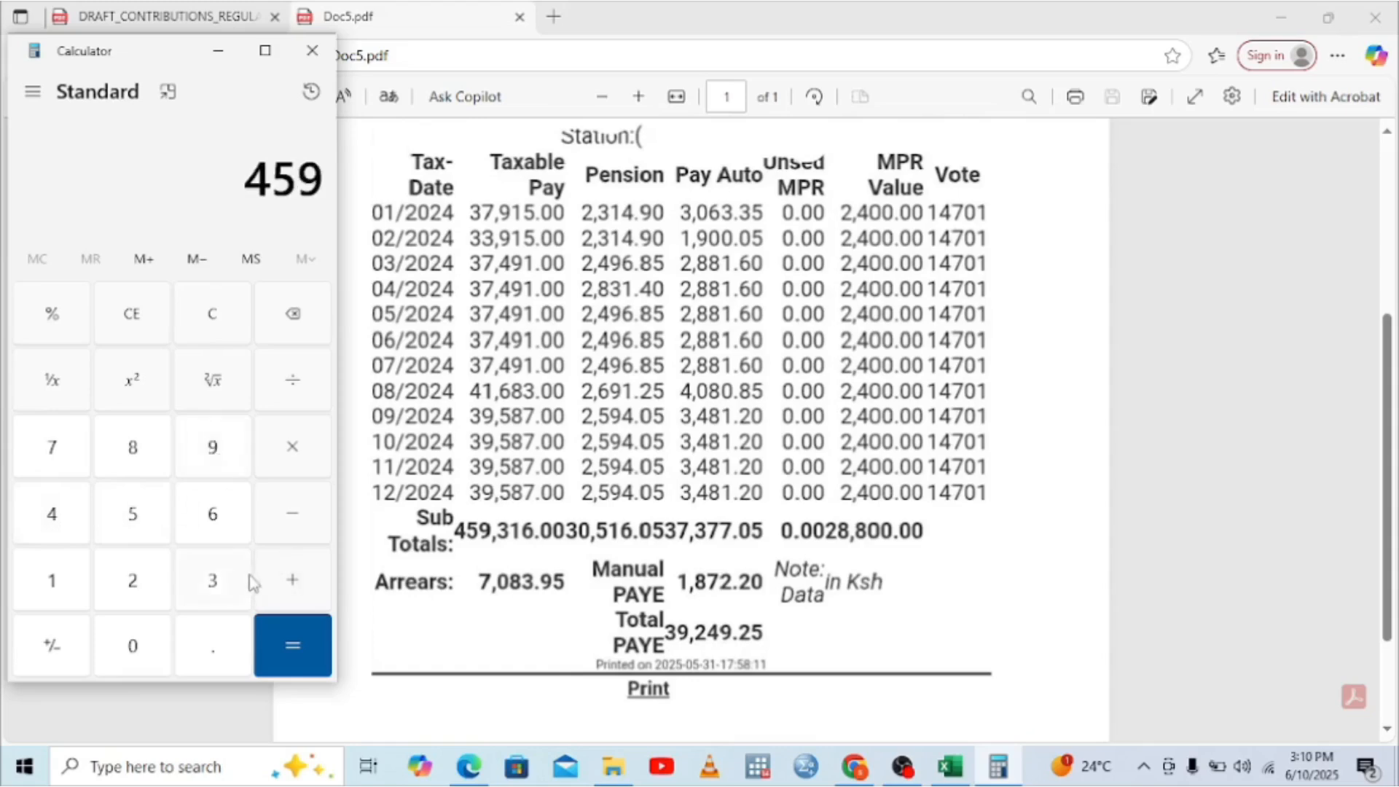
left_click(212, 587)
left_click(87, 591)
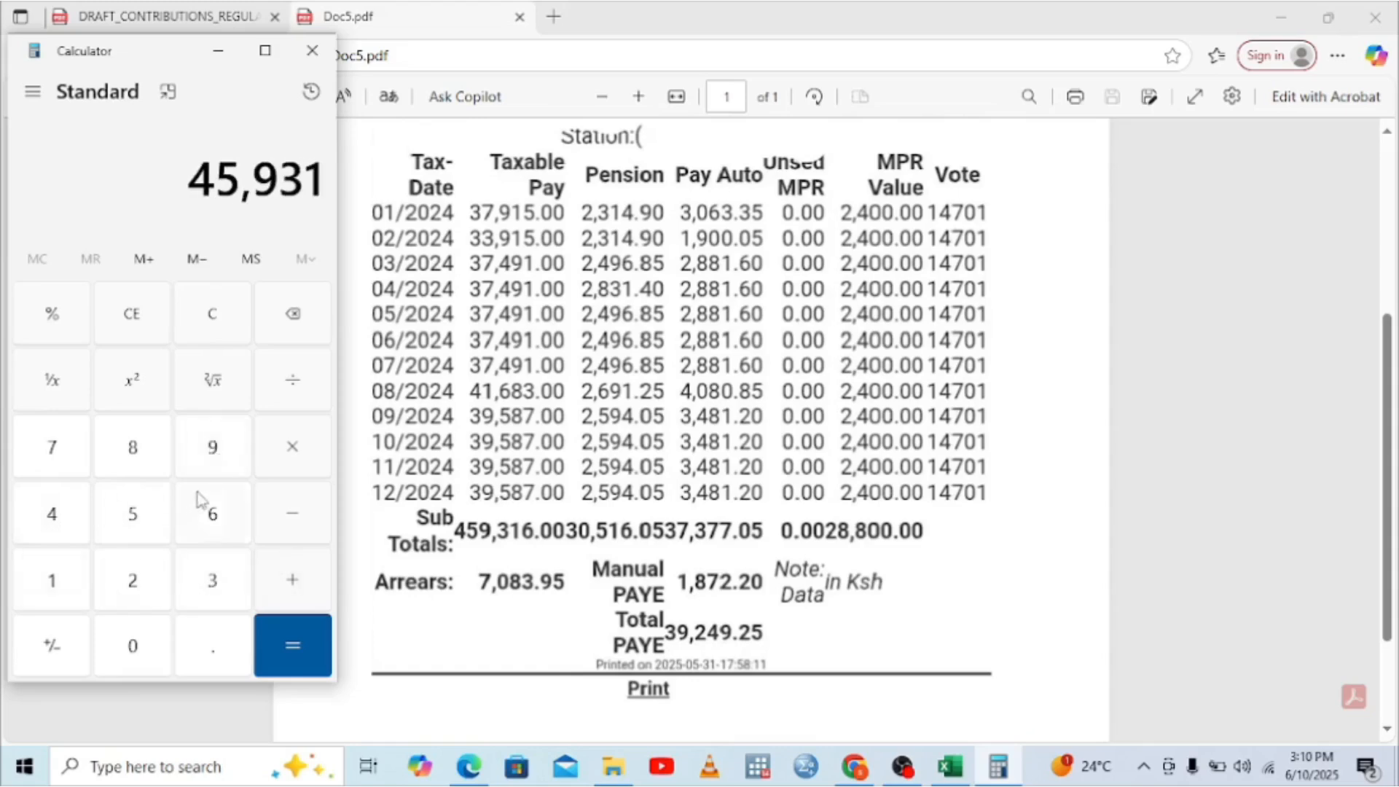
left_click(212, 513)
left_click(292, 580)
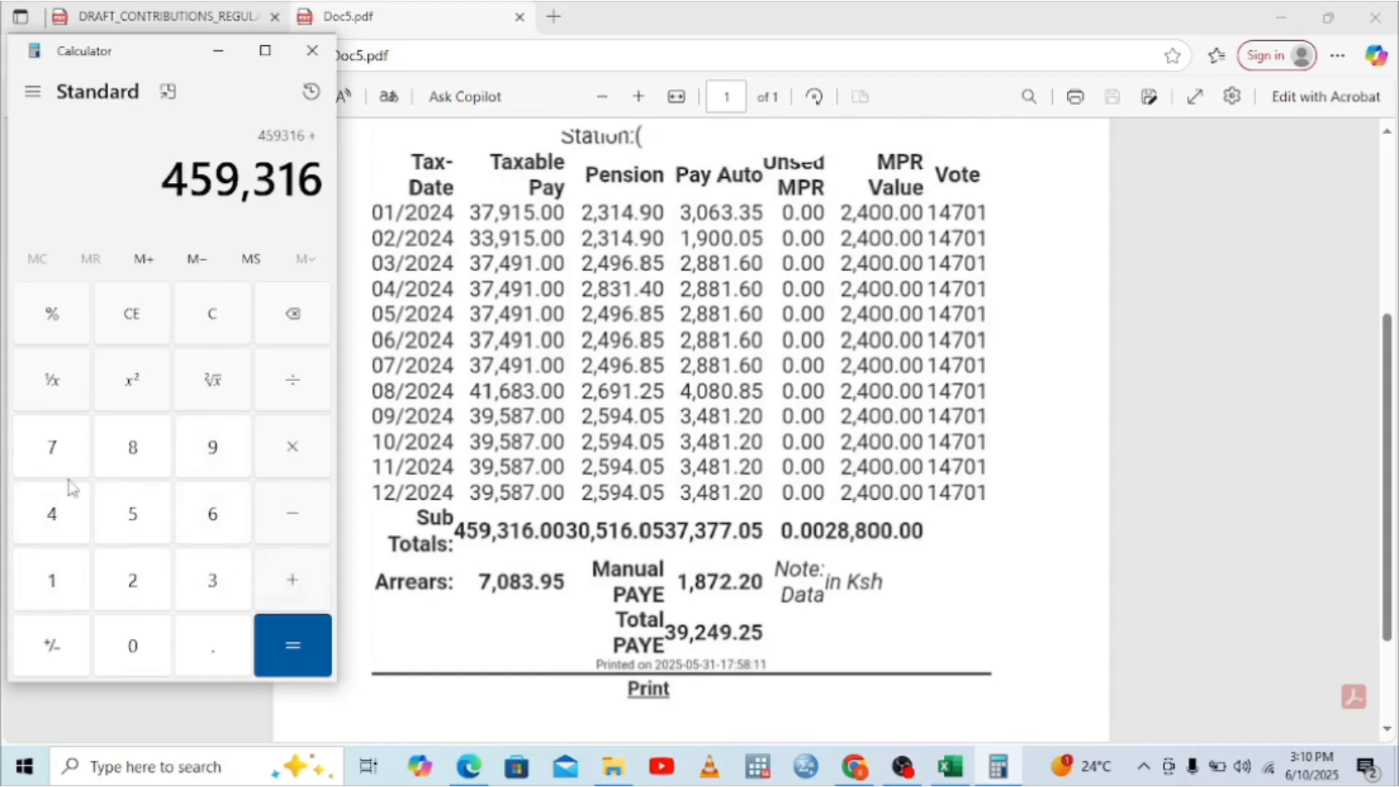
left_click(51, 458)
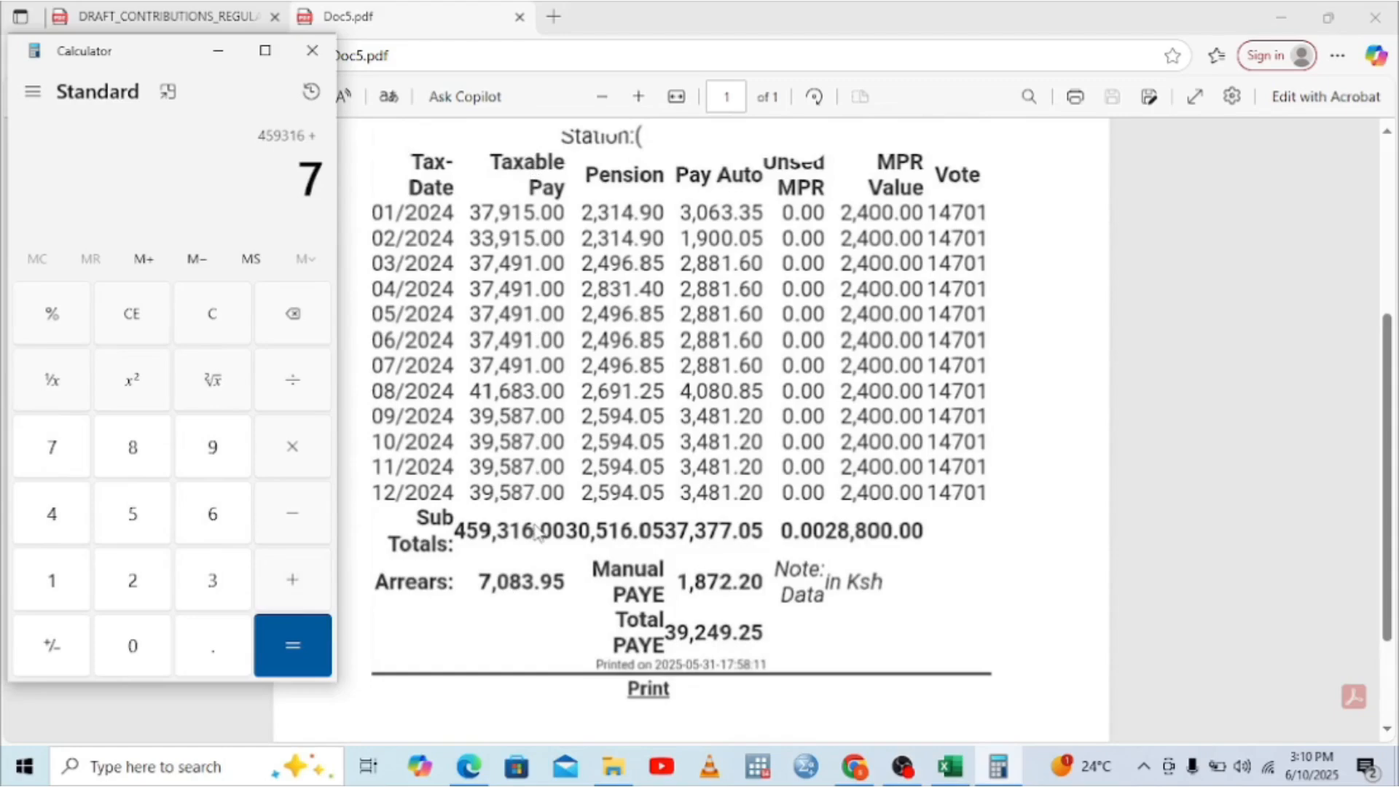
left_click(134, 638)
left_click(138, 446)
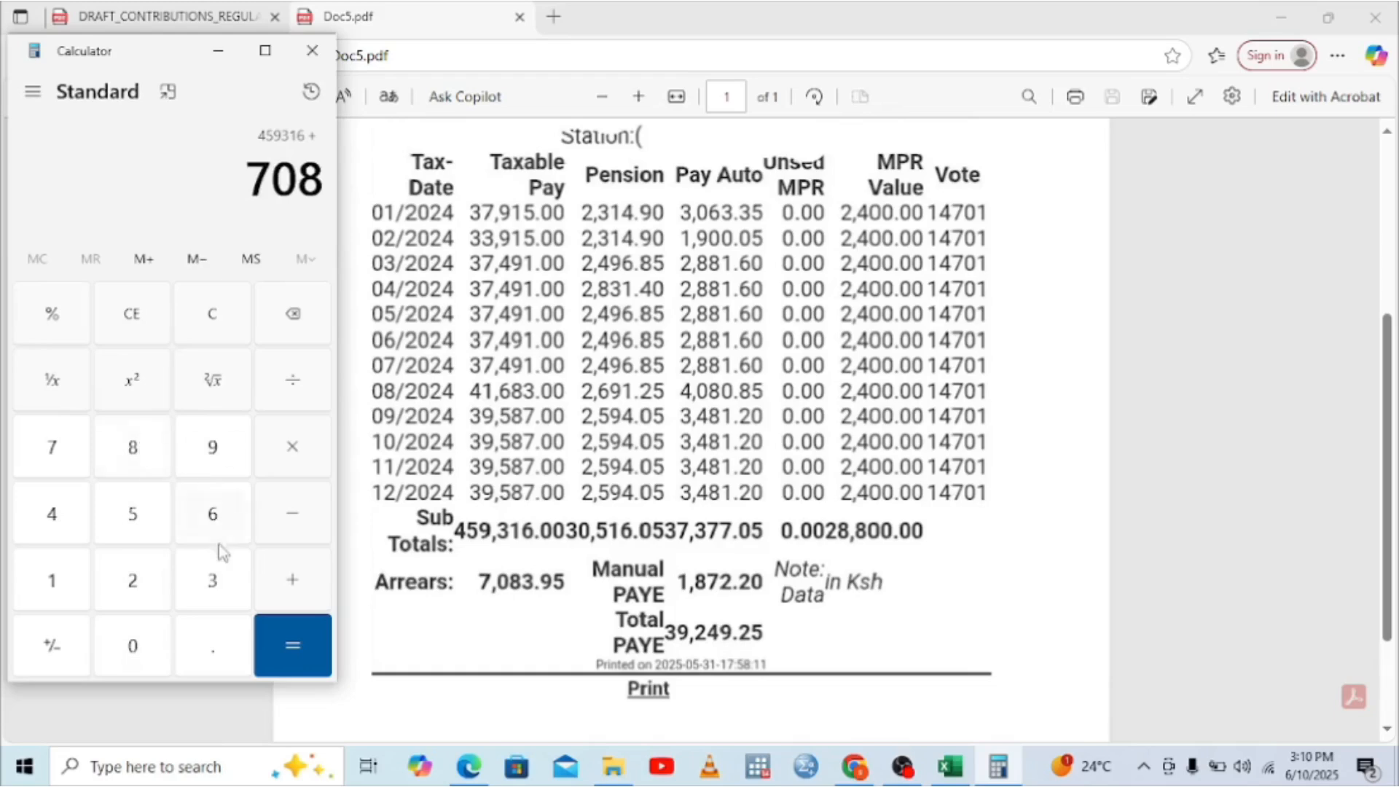
left_click(220, 583)
left_click(218, 656)
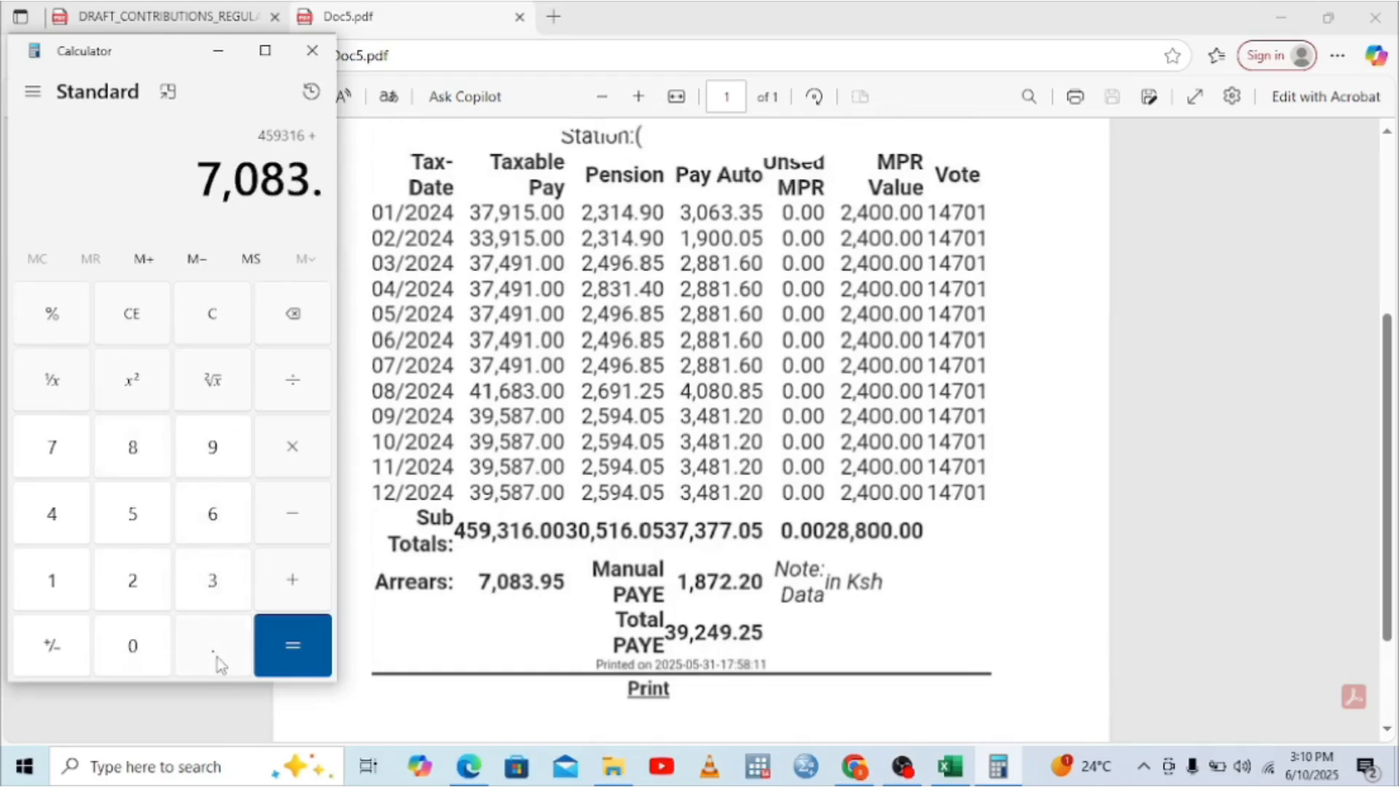
left_click(209, 458)
left_click(134, 516)
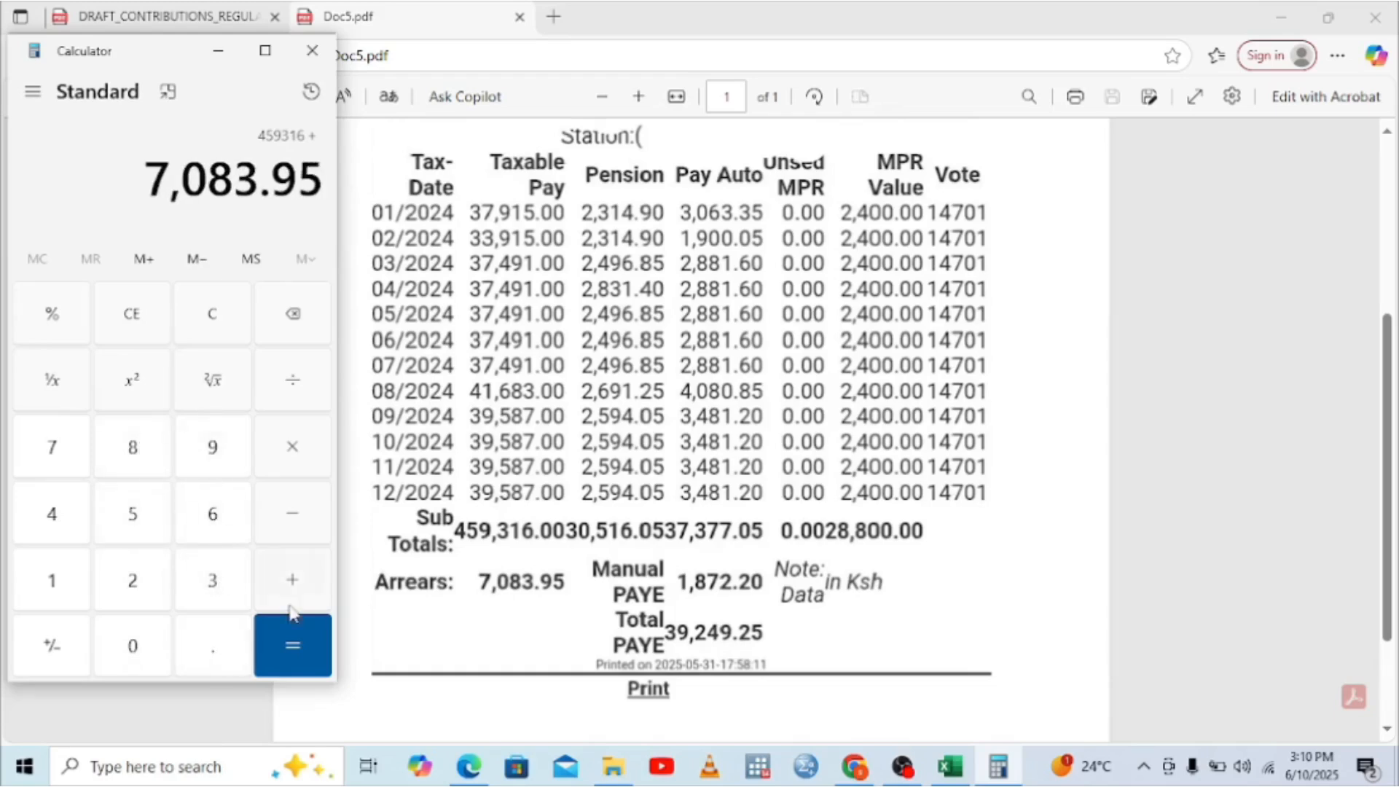
left_click(292, 647)
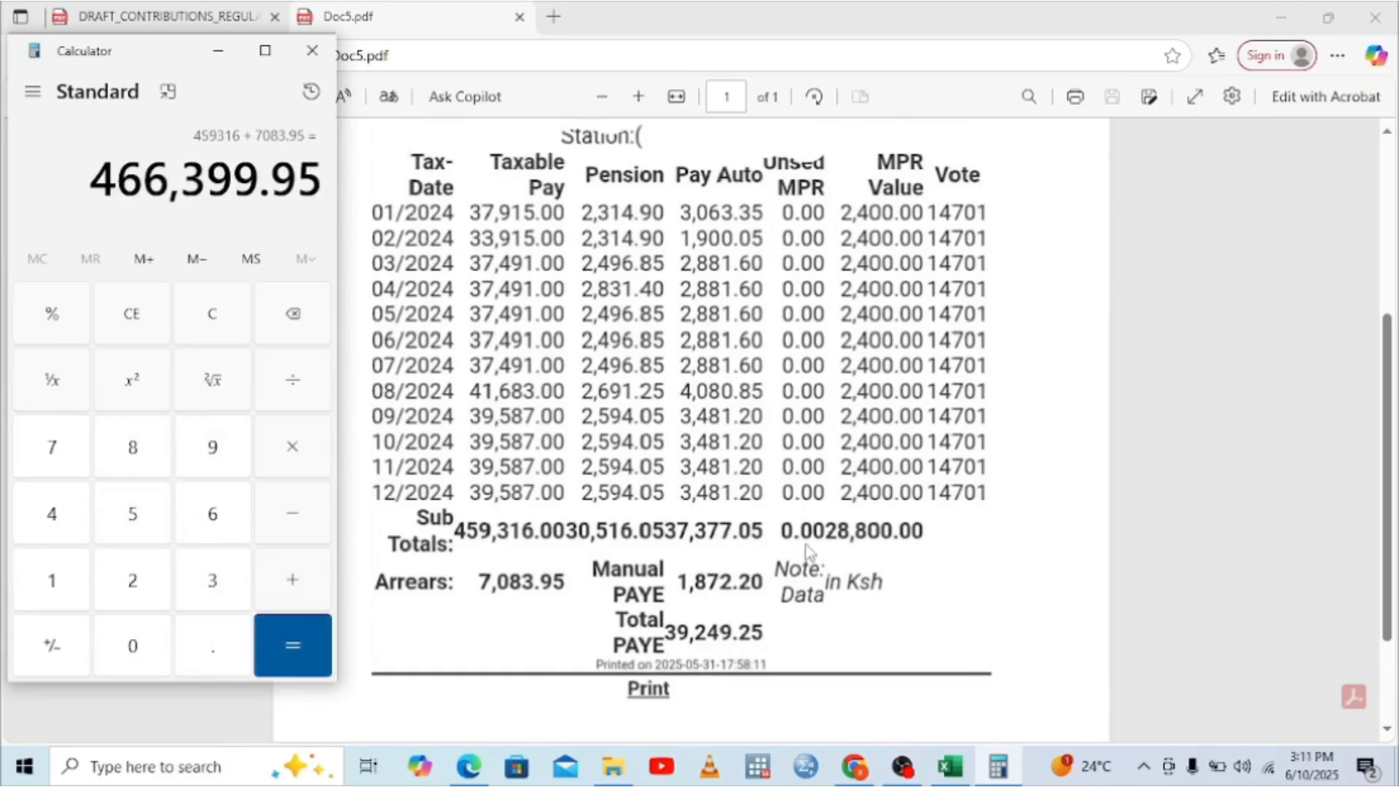
left_click(950, 765)
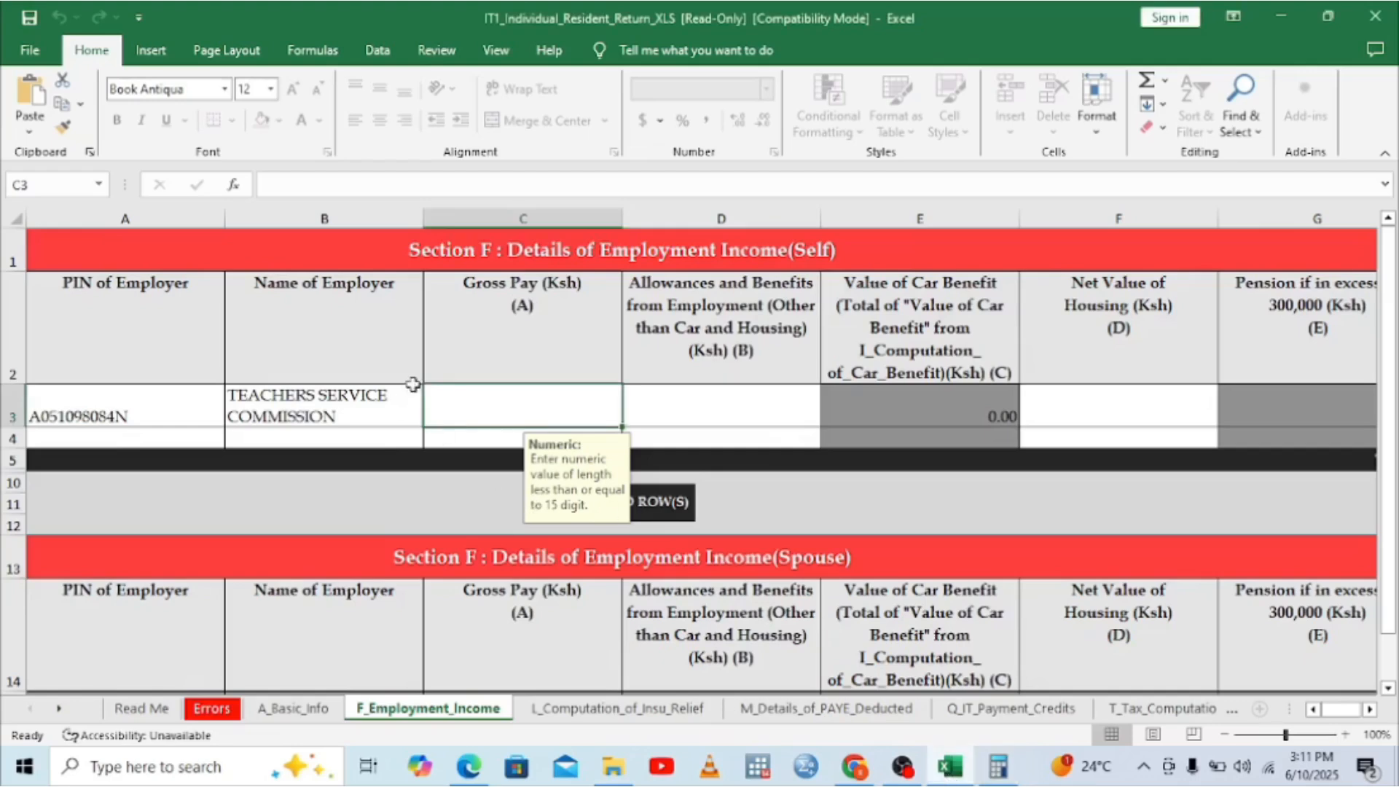
Step: Enter gross pay 466,399.95 with 0 allowances and 0 net housing value
type("46")
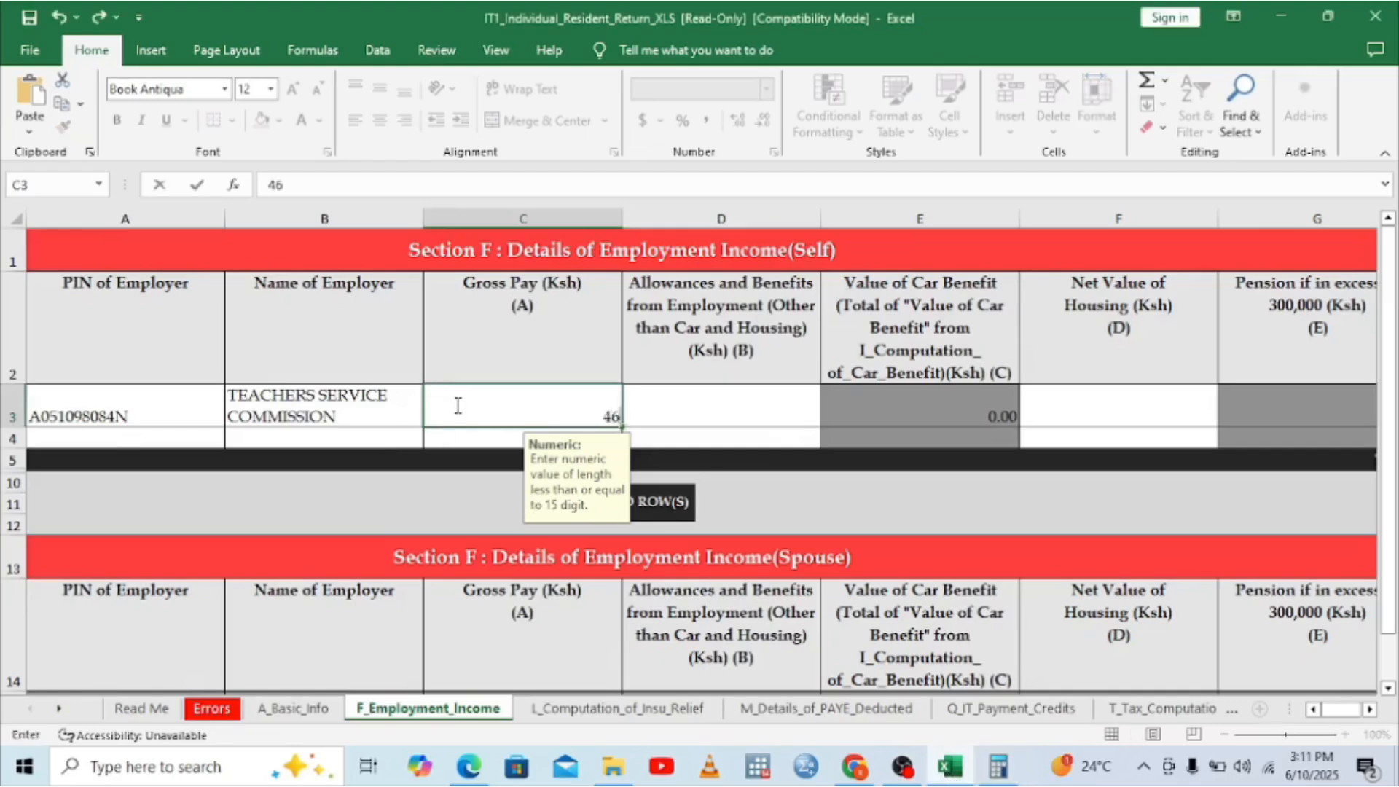
type("6399")
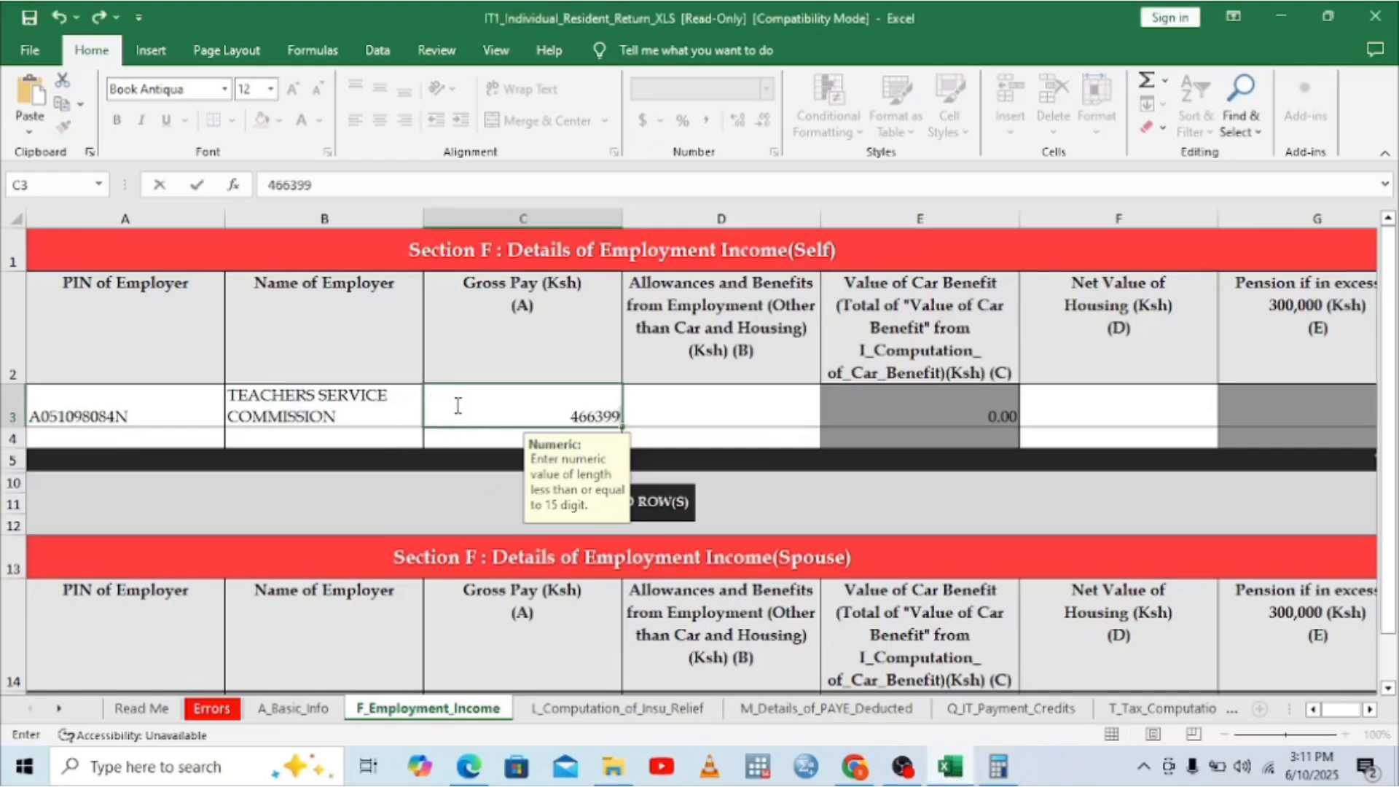
type(".95")
left_click(670, 416)
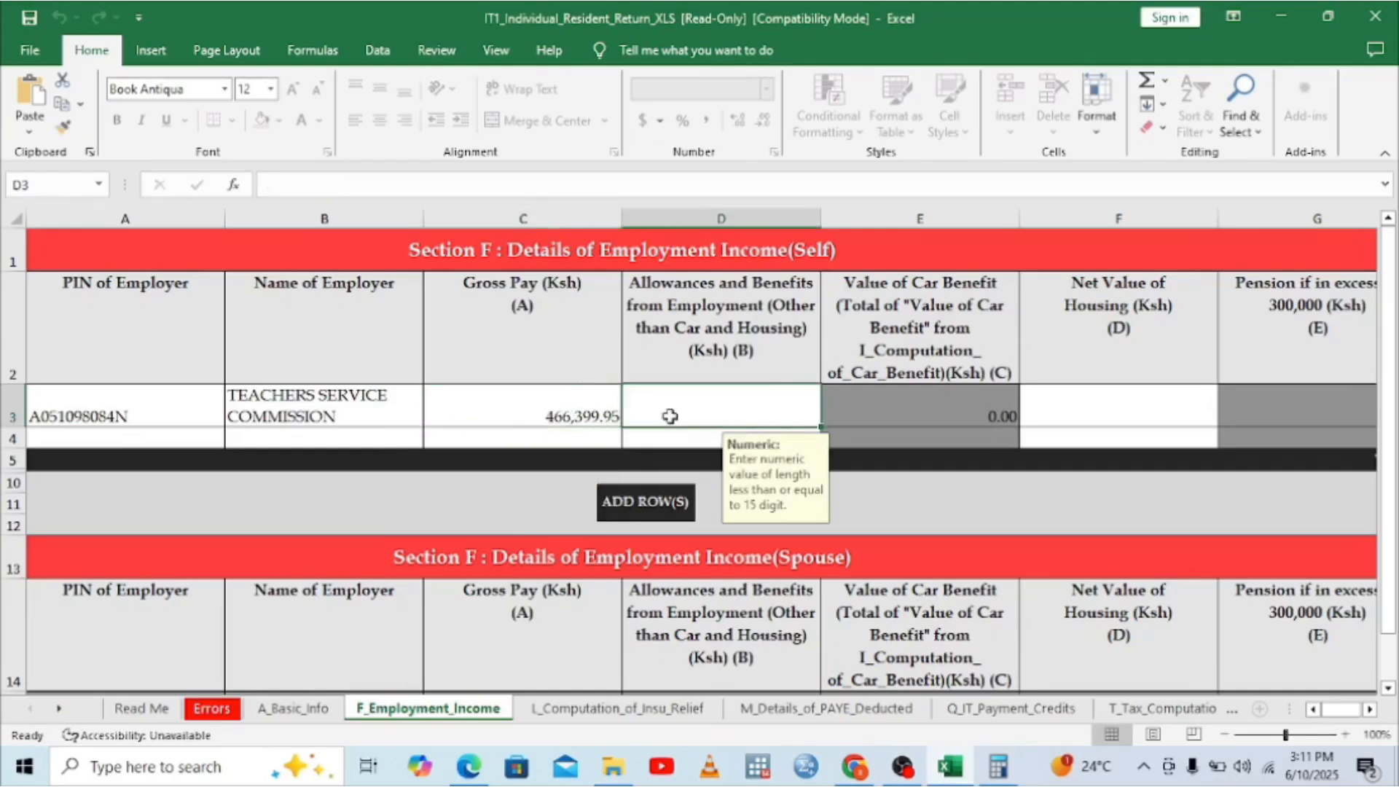
type("0")
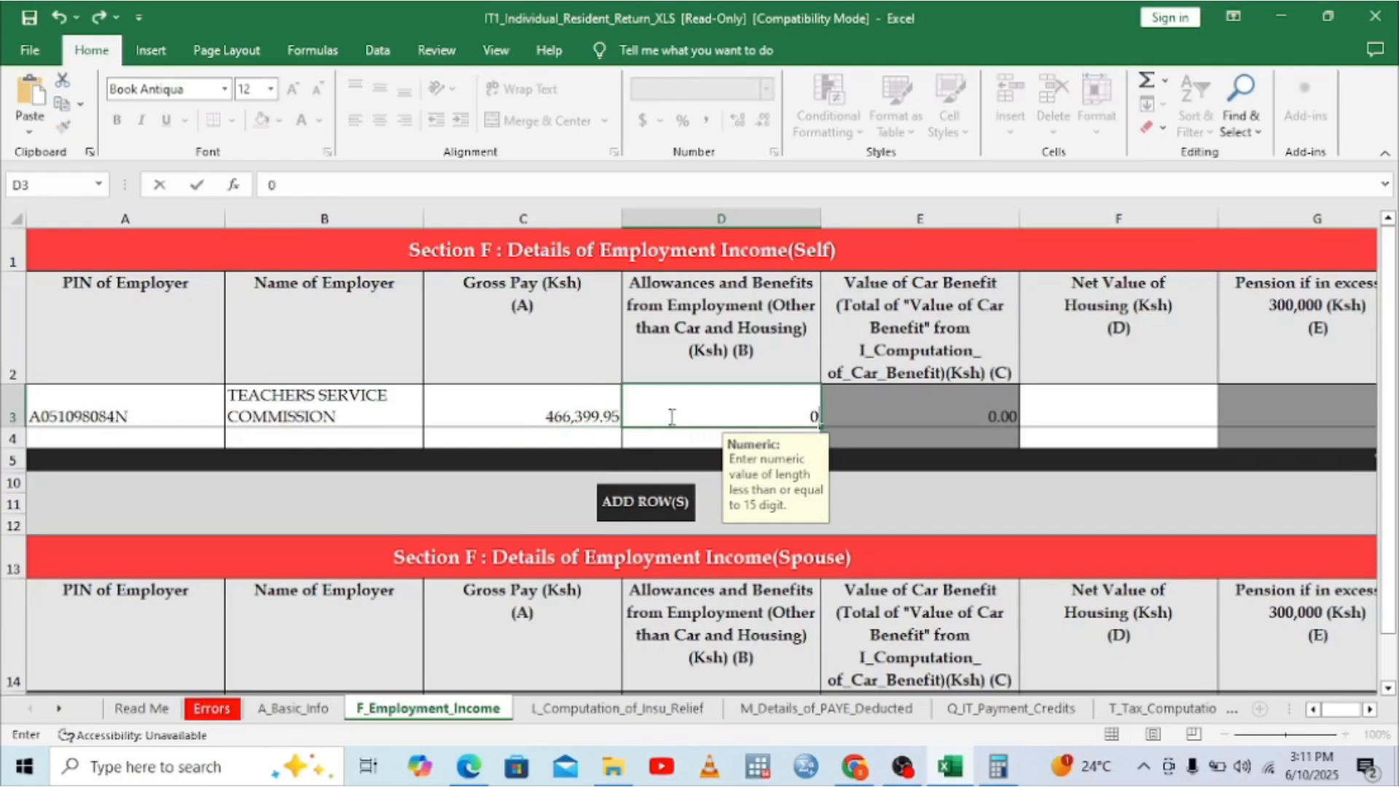
left_click(1107, 398)
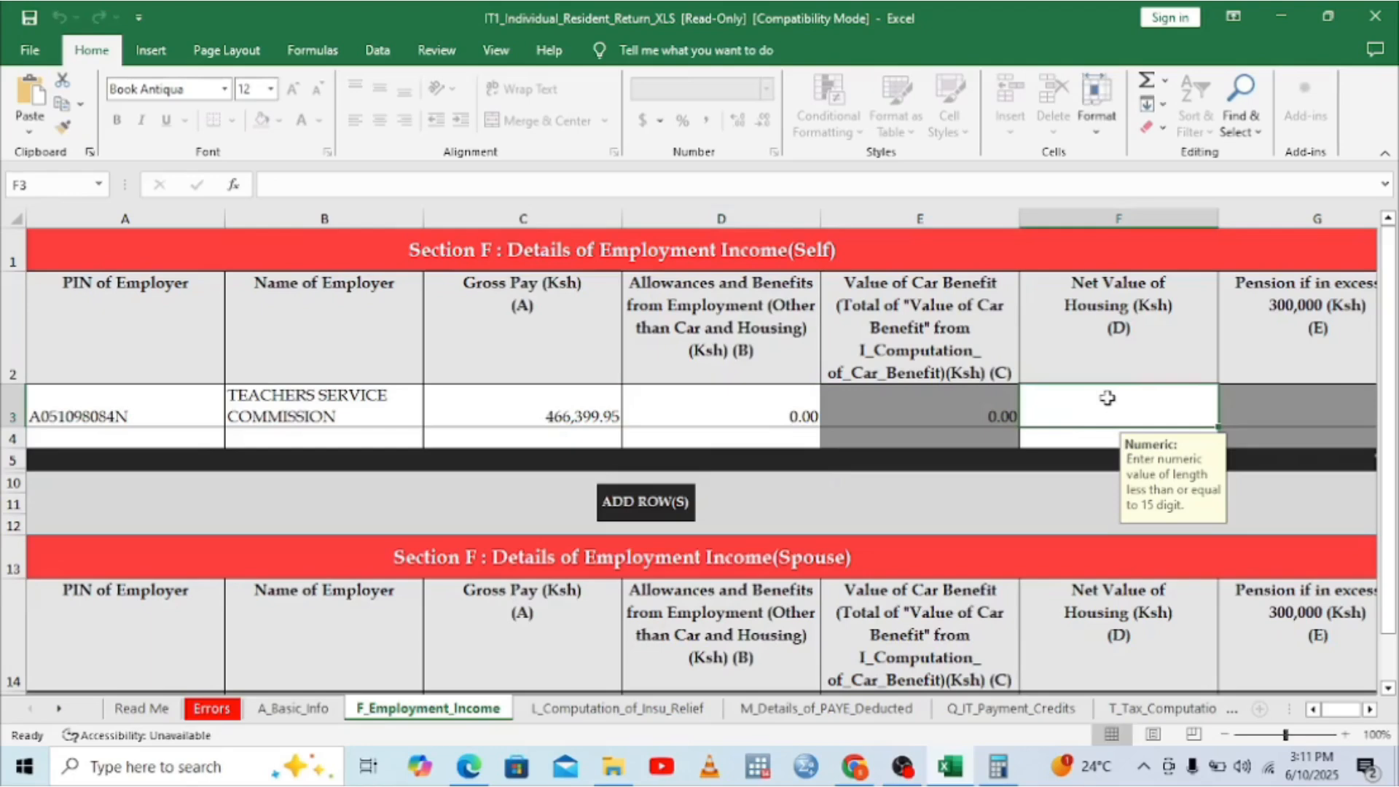
type("0")
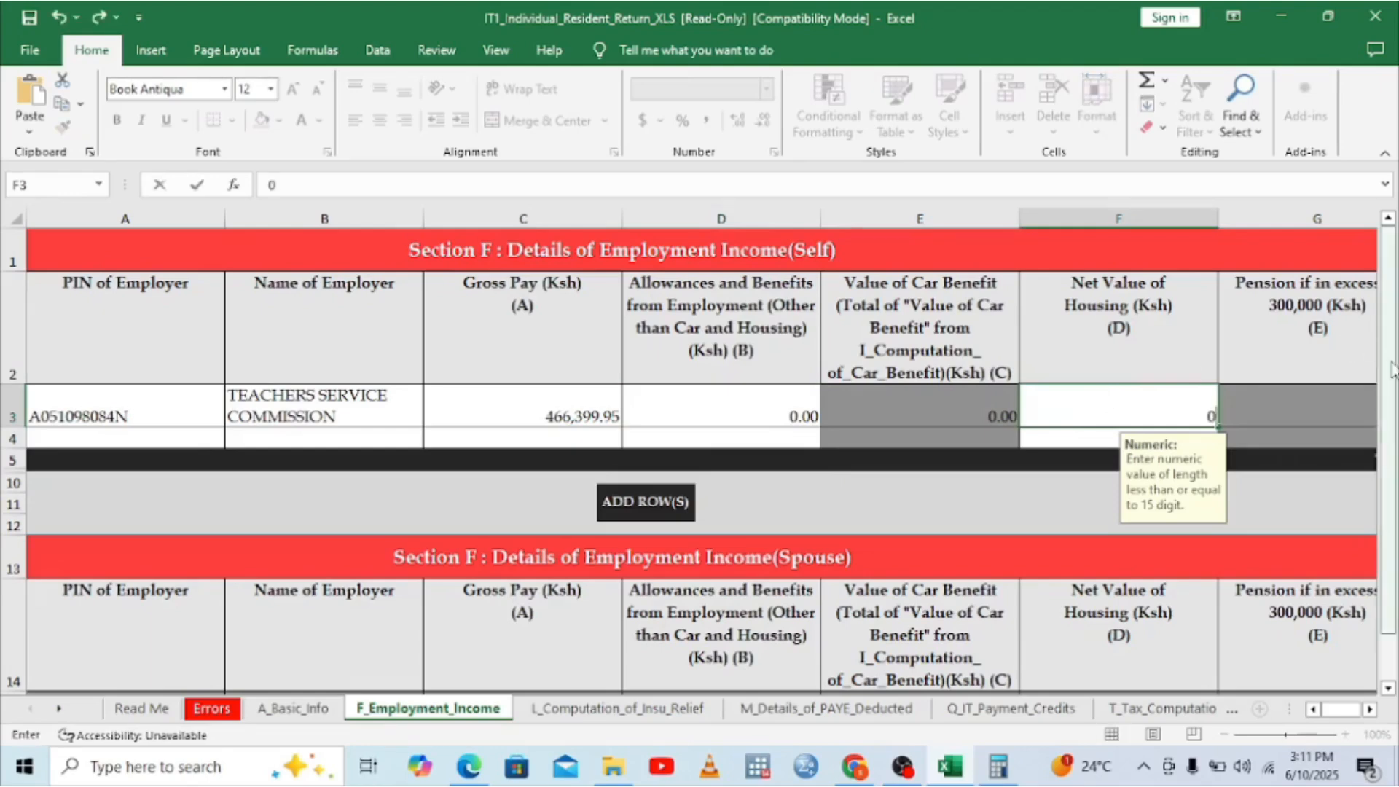
left_click(1306, 387)
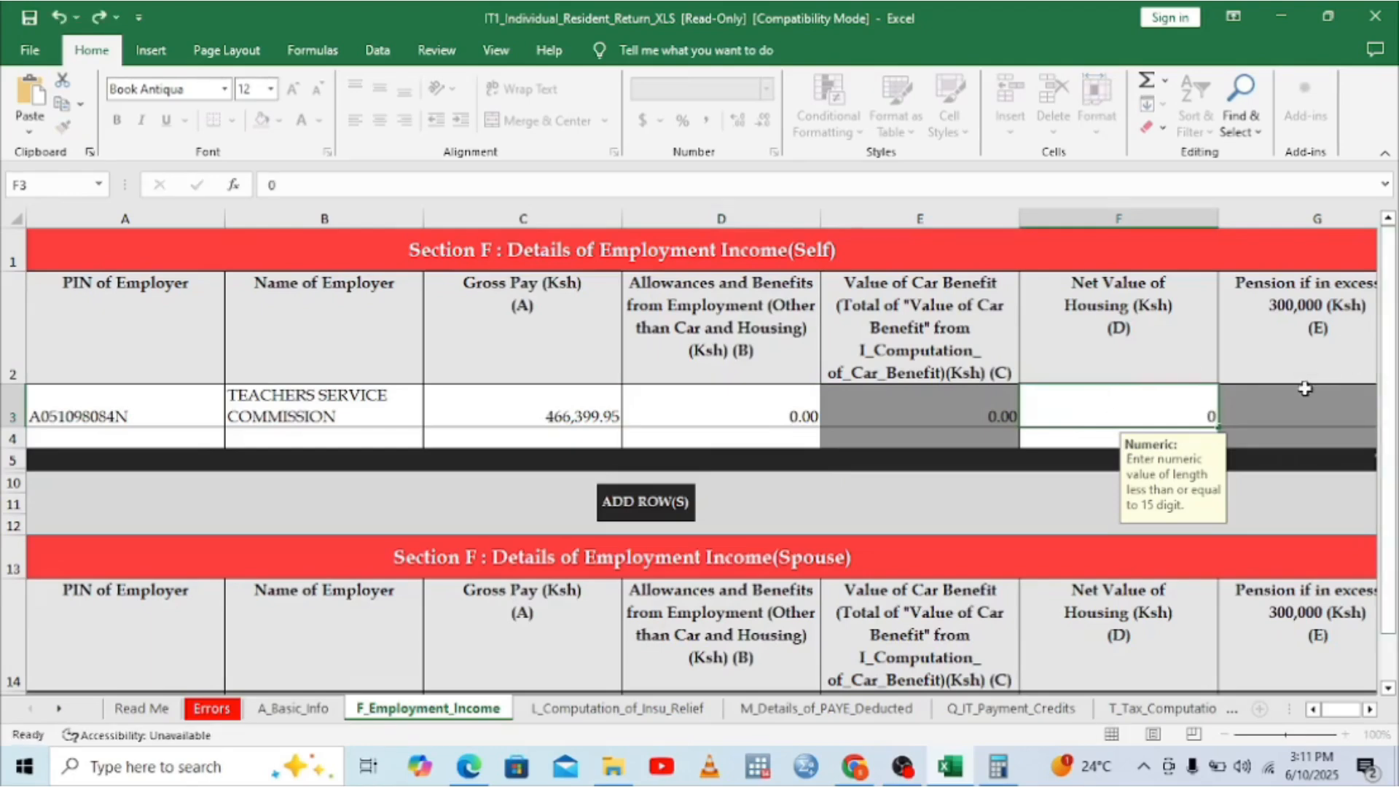
Step: Check the Total Employment Income column, then go to the insurance relief sheet
left_click(1371, 712)
left_click(1371, 712)
left_click(1371, 712)
left_click(1371, 712)
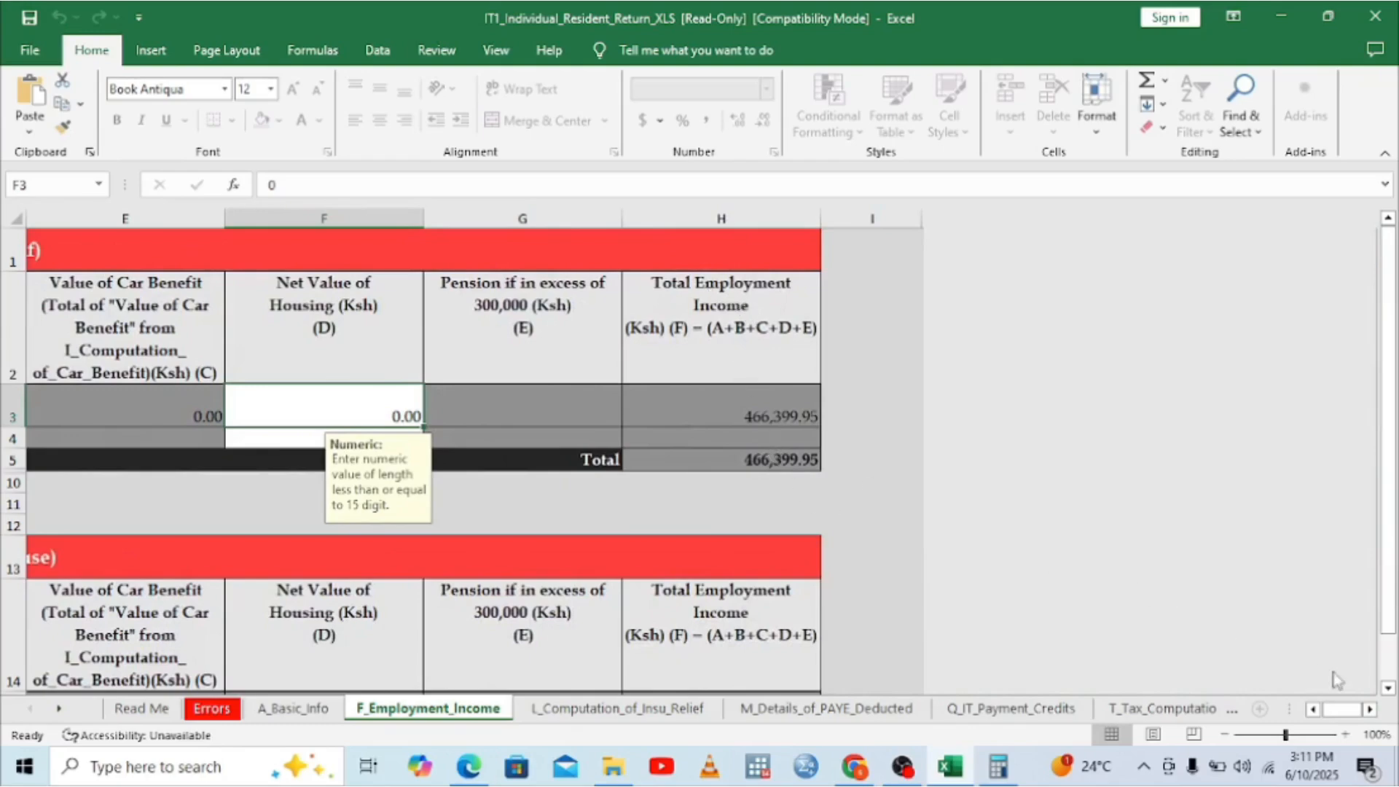
left_click(1313, 710)
left_click(1314, 711)
left_click(1314, 710)
left_click(1313, 711)
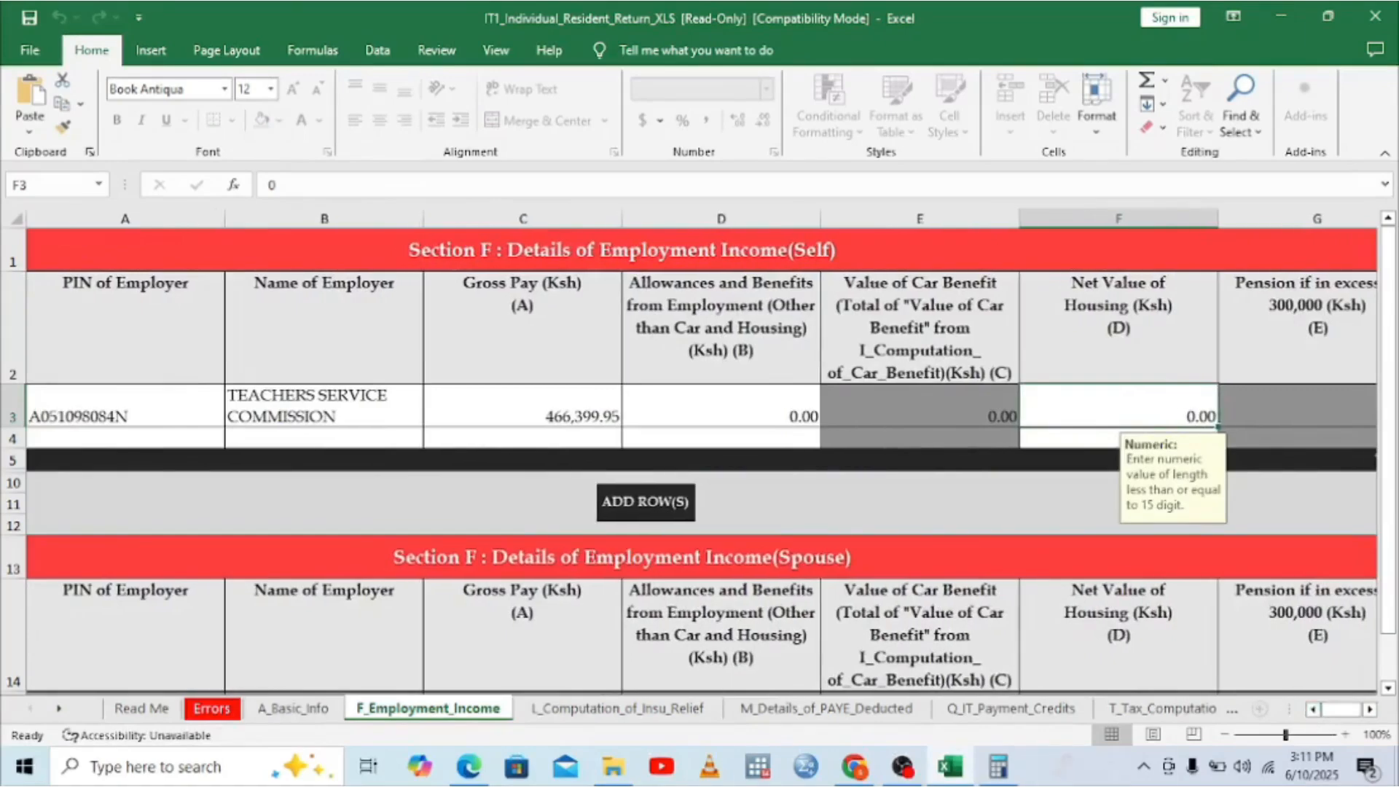
left_click(631, 709)
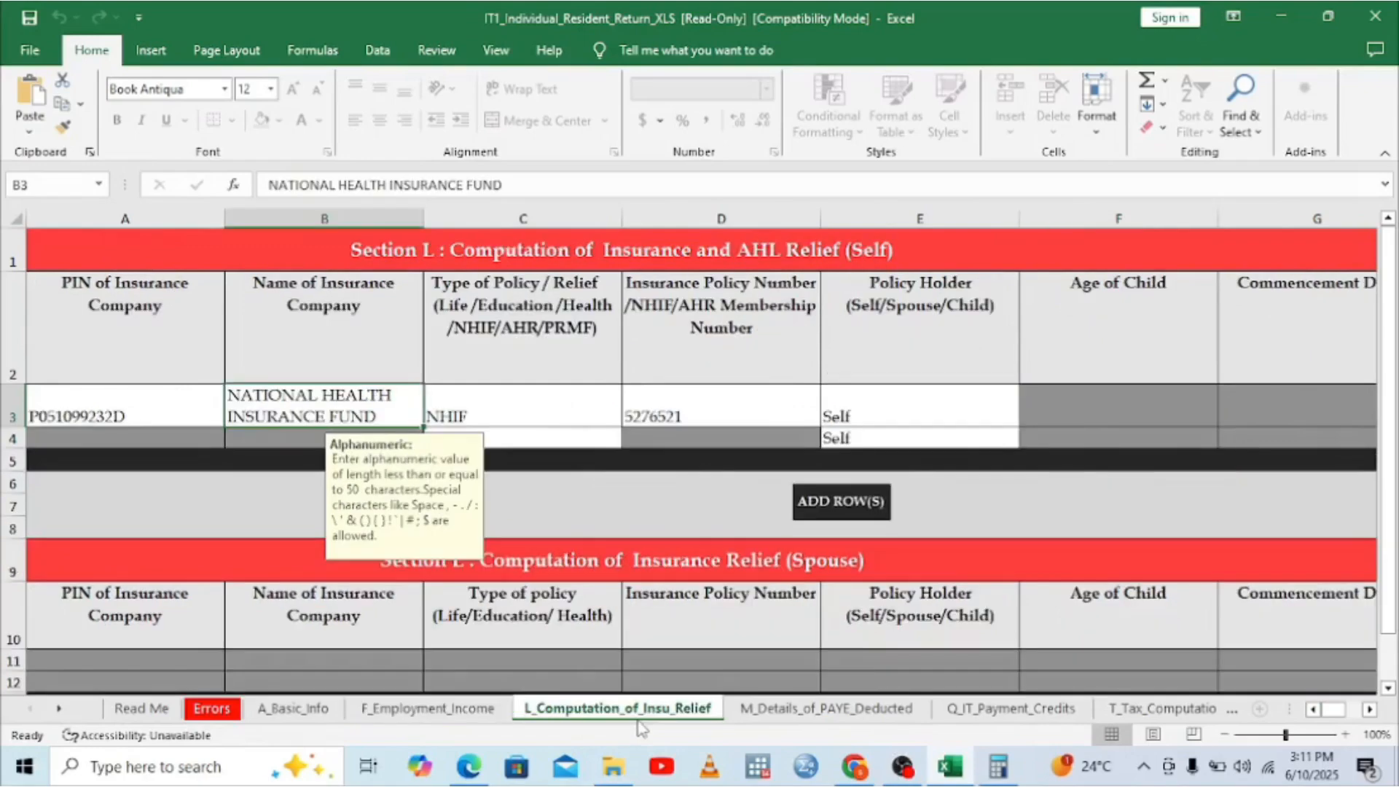
Step: On the PAYE deducted sheet, pick the employer's PIN for row 3 from the list
left_click(796, 718)
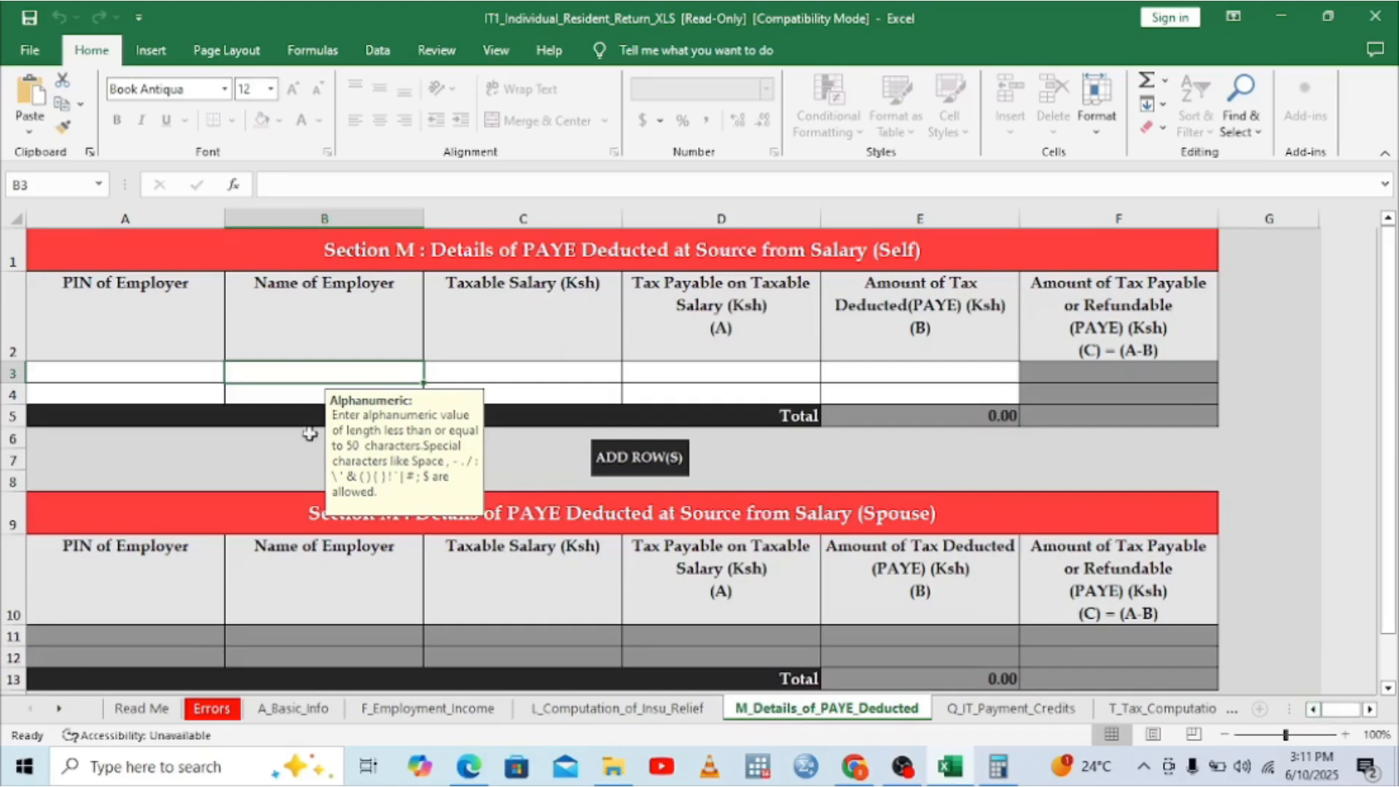
left_click(180, 373)
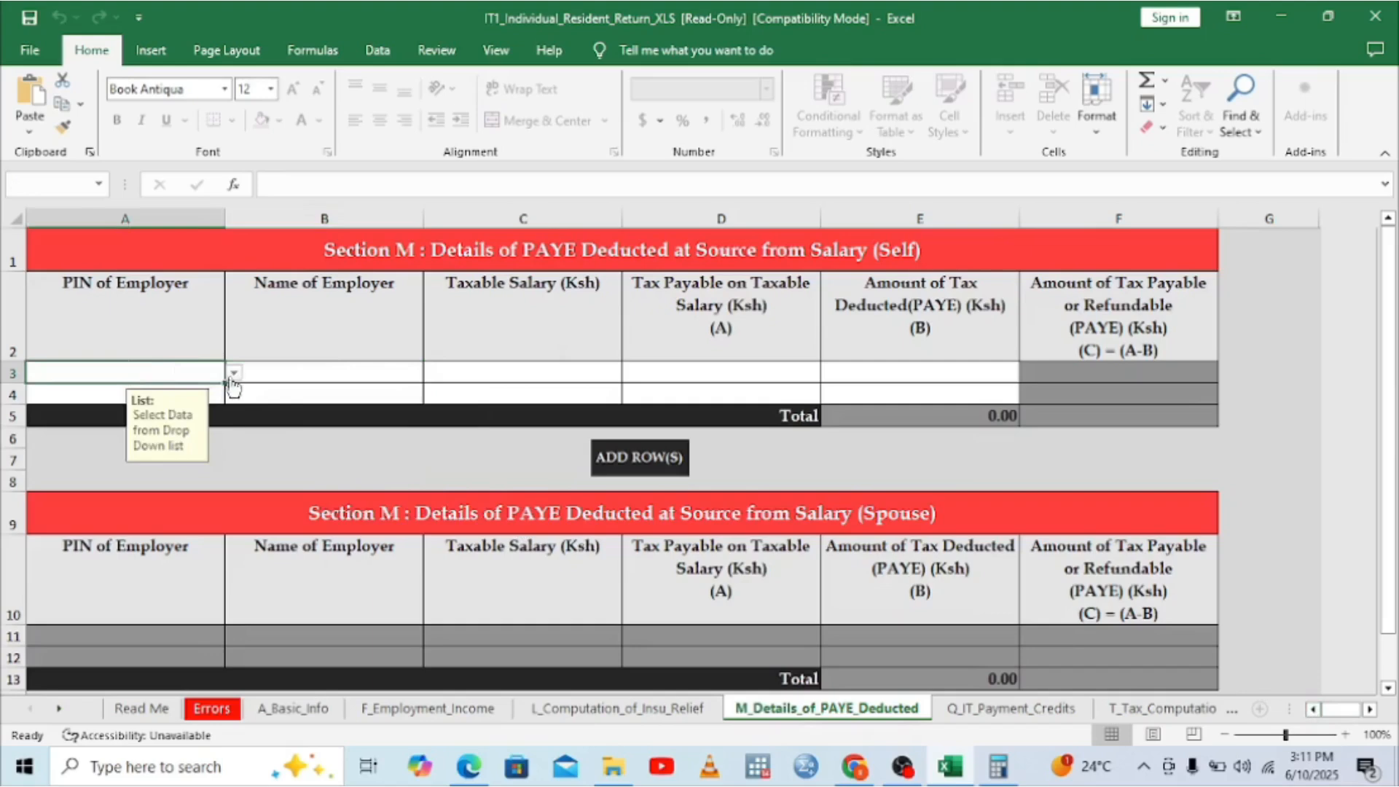
left_click(234, 374)
left_click(109, 393)
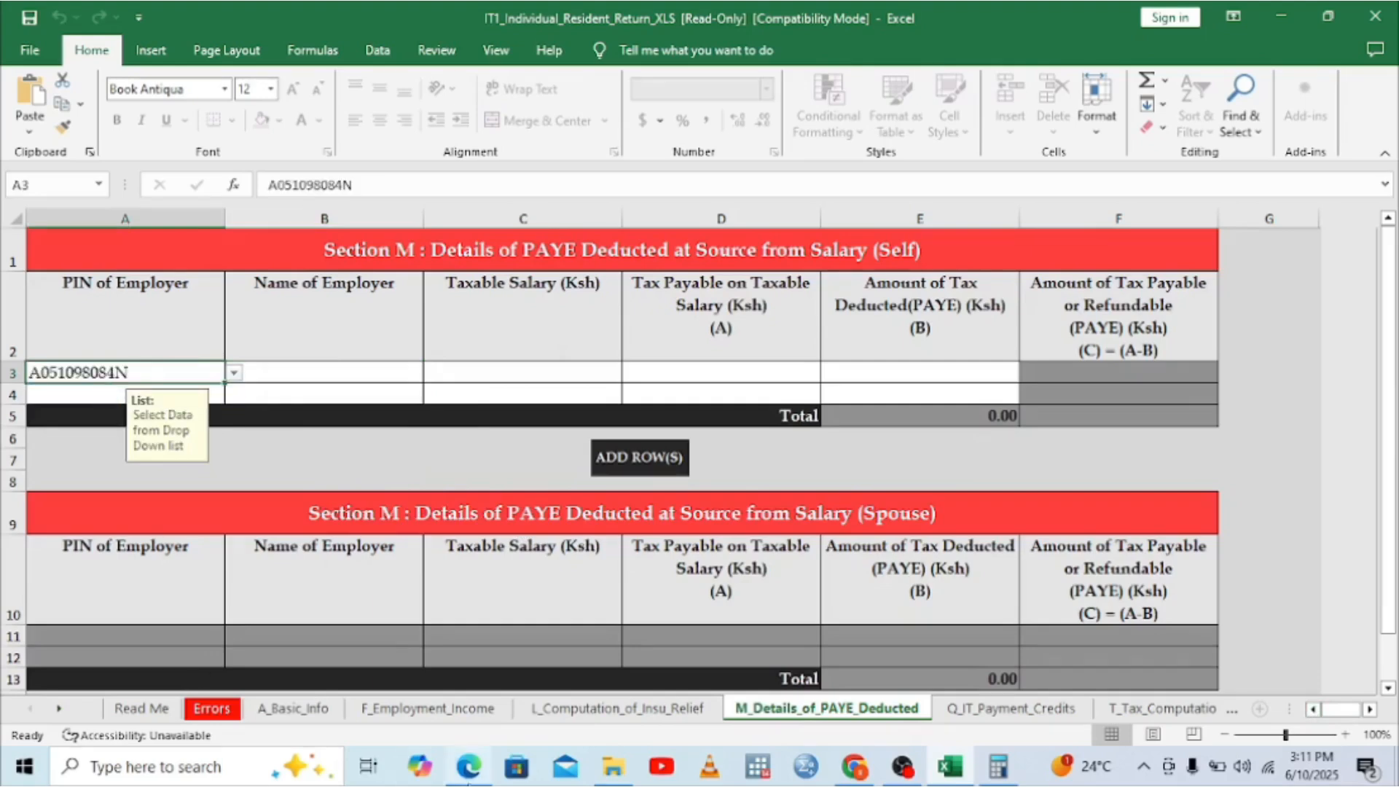
Step: Enter TEACHERS SERVICE COMMISSION as row 3's employer name after checking the P9 form
left_click(469, 771)
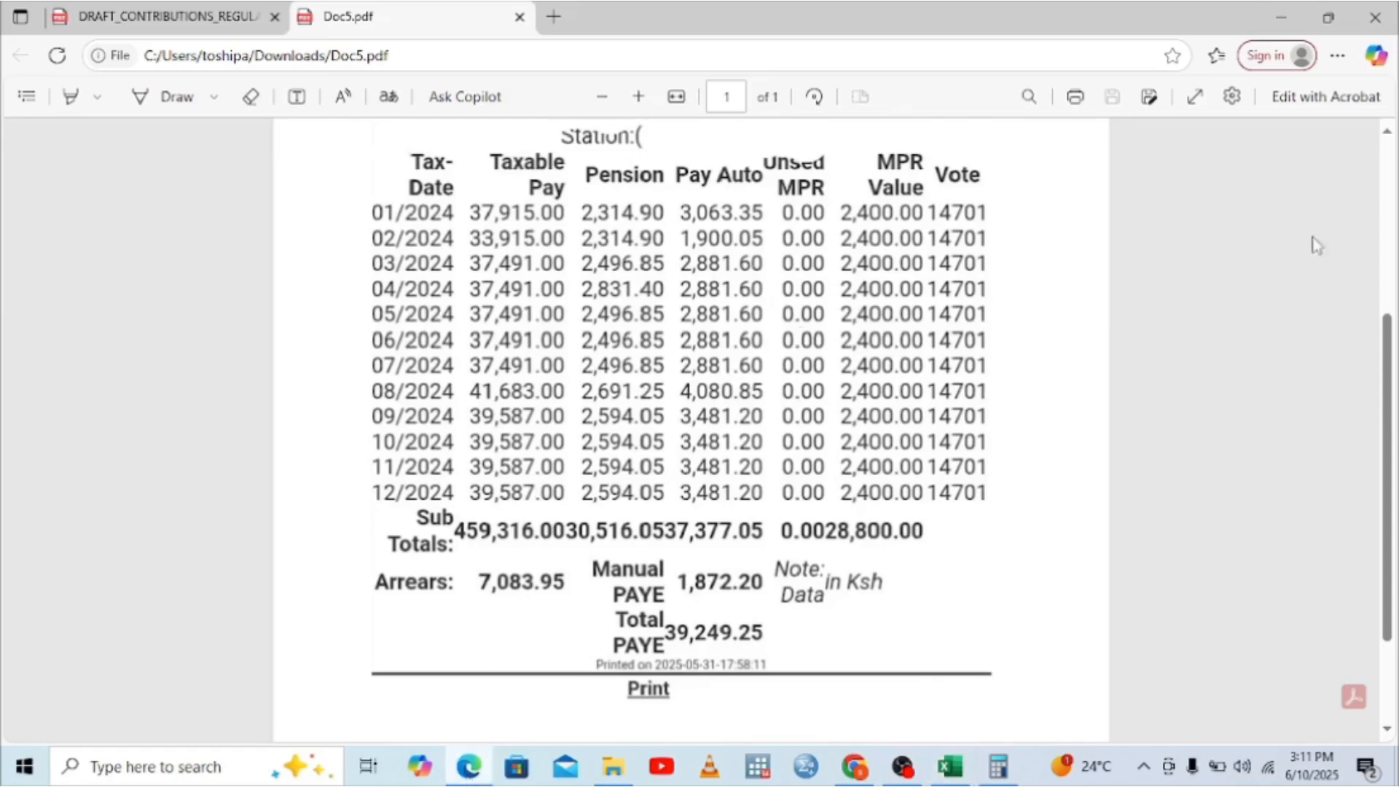
left_click(1389, 263)
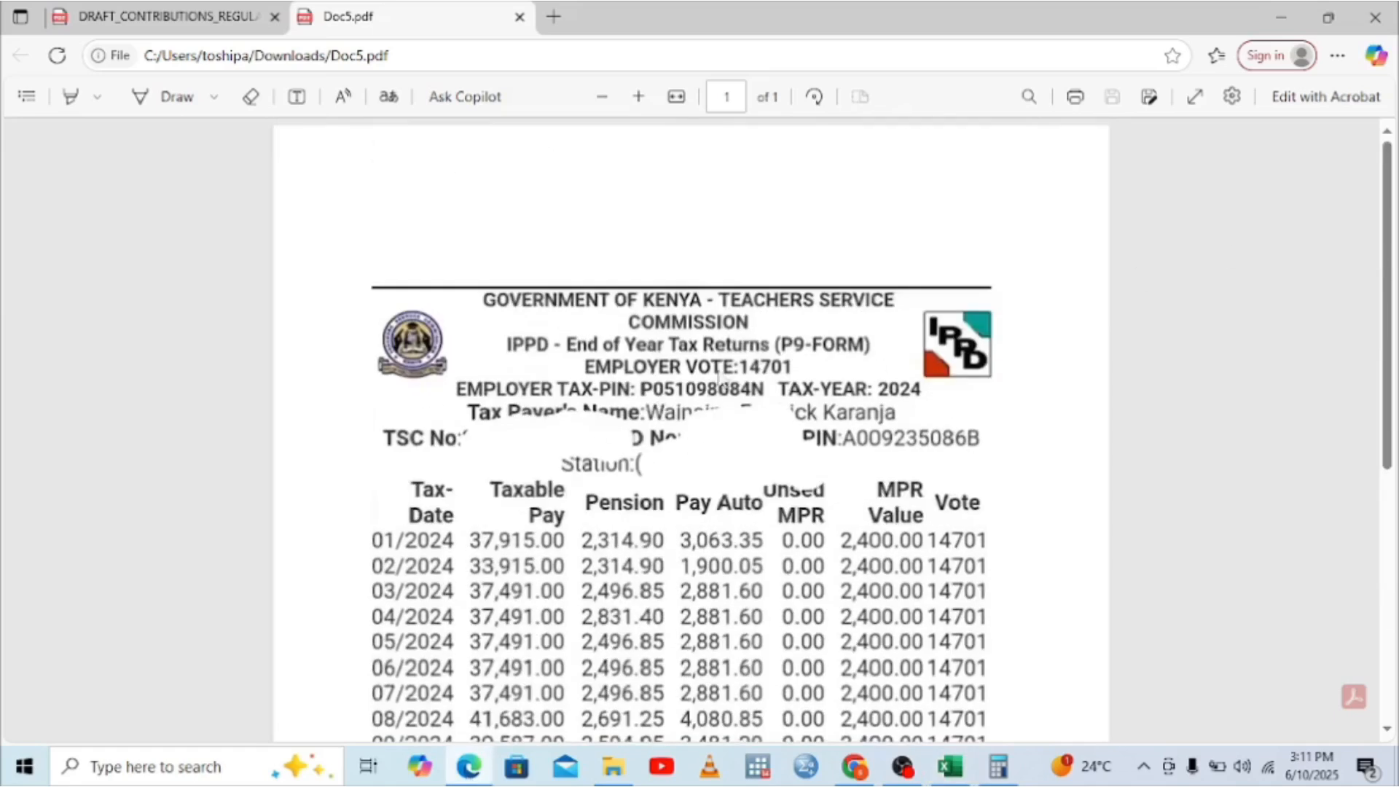
left_click(1395, 580)
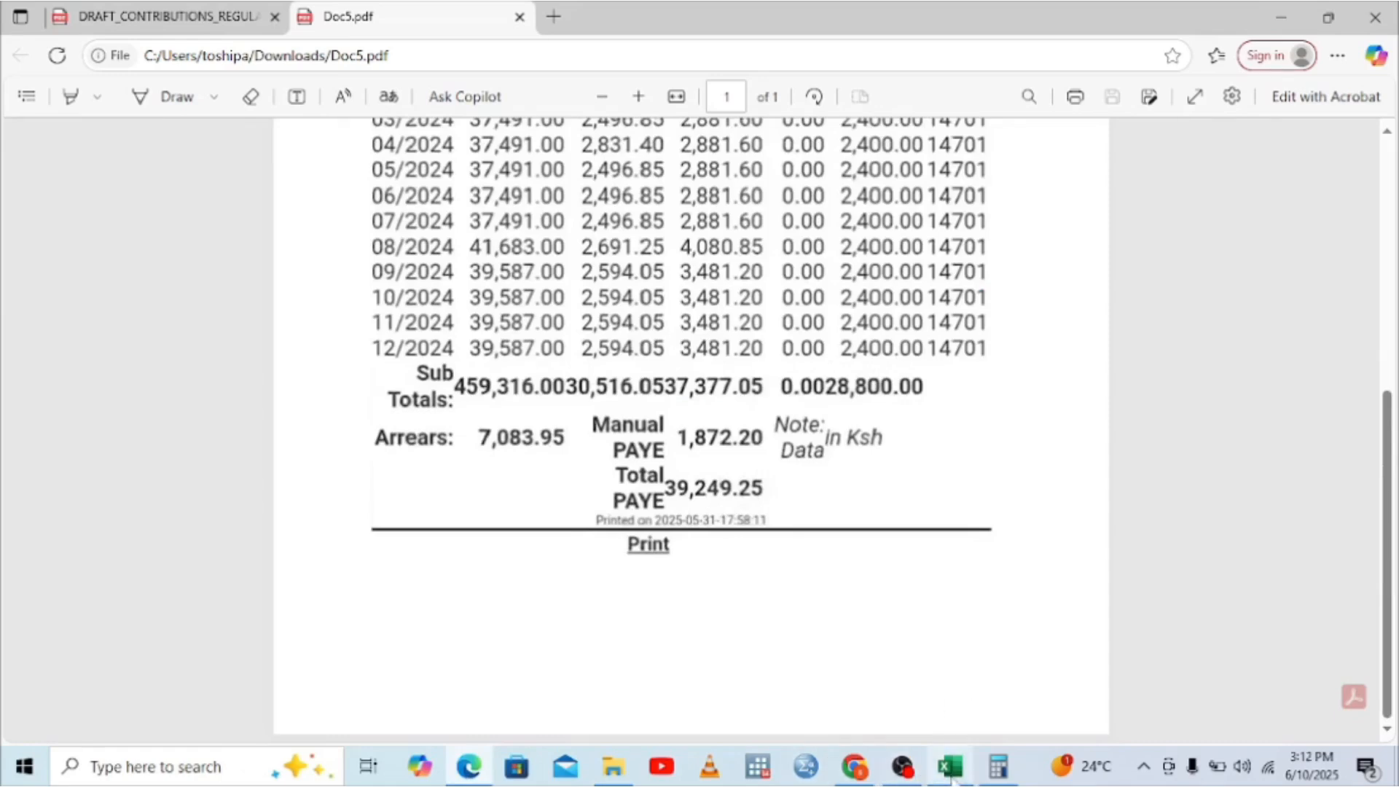
left_click(950, 766)
left_click(263, 369)
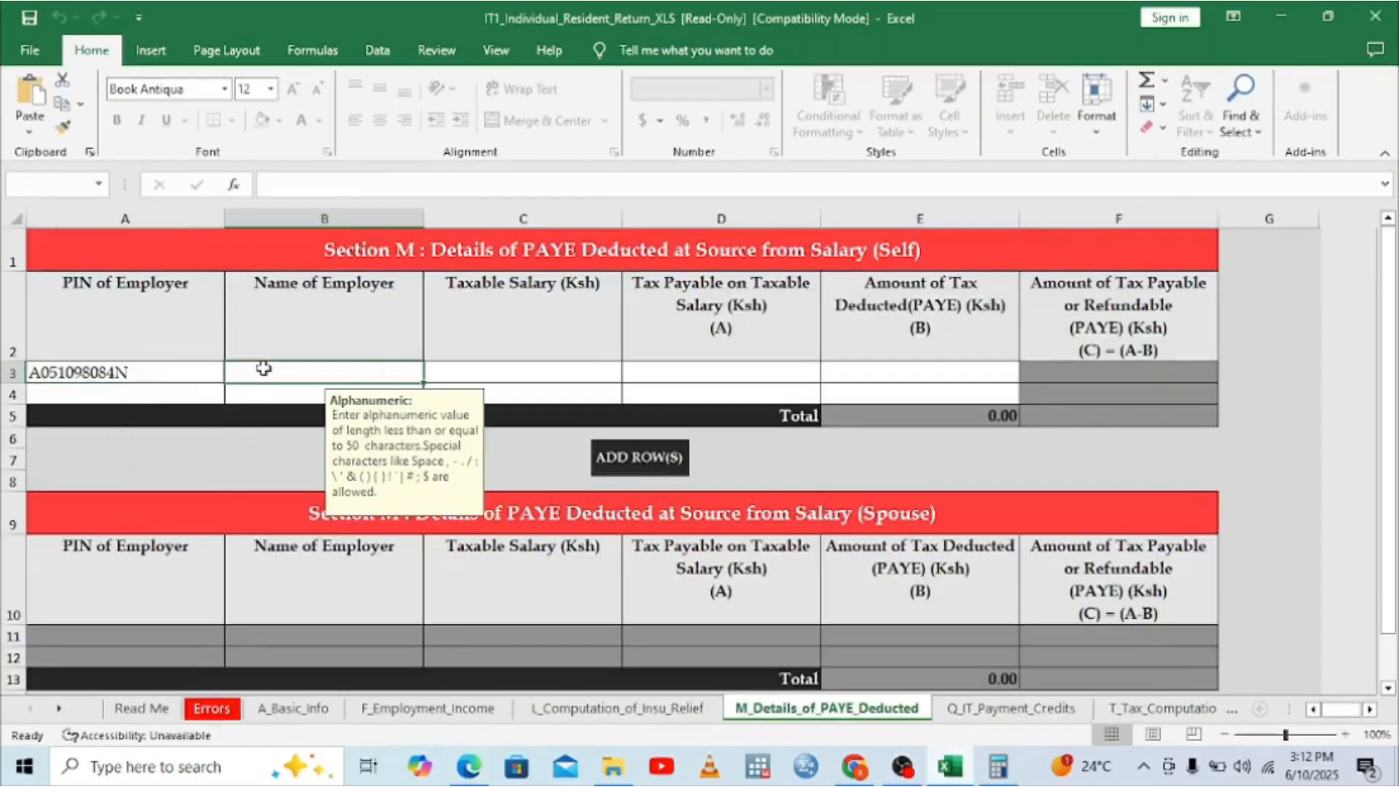
type("REAC")
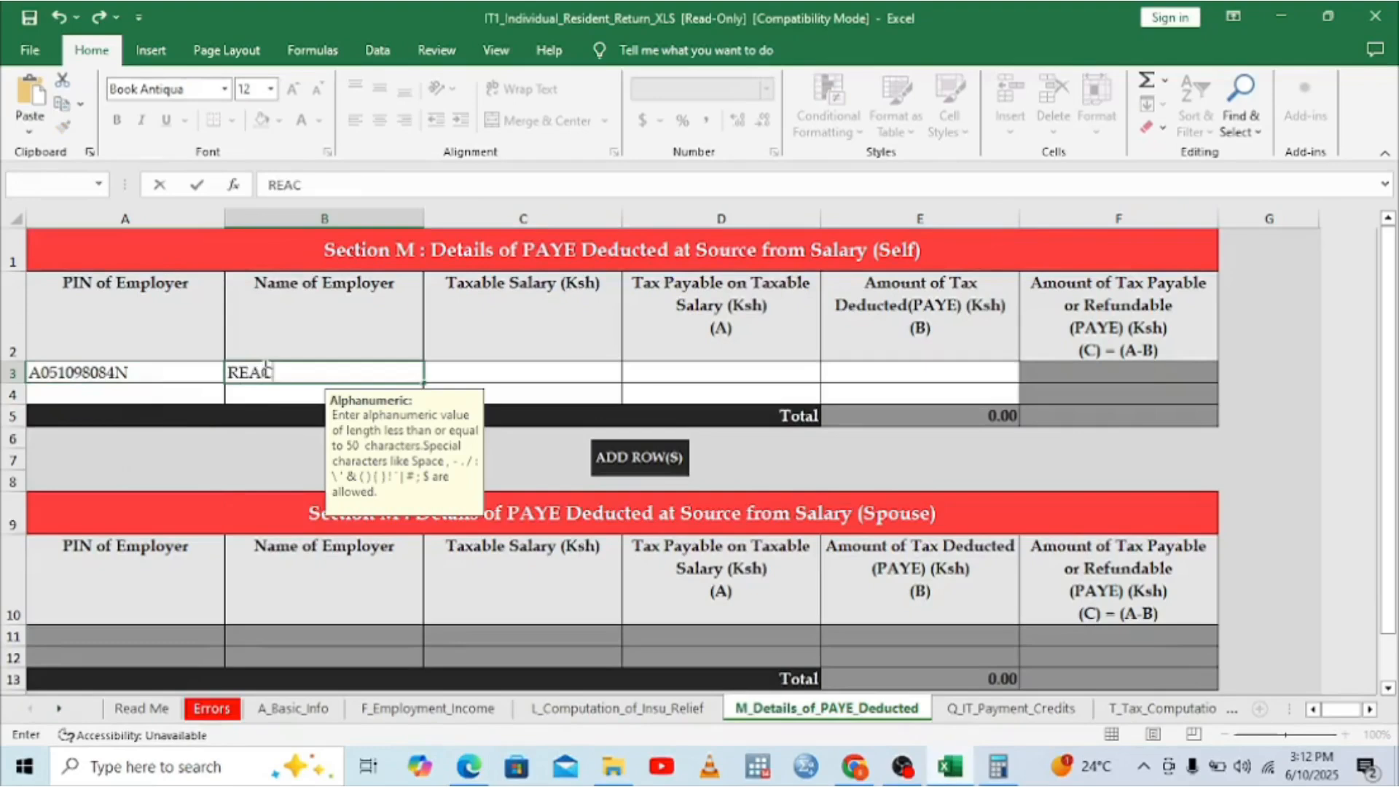
type("HER")
key("BackSpace")
key("BackSpace")
key("BackSpace")
key("BackSpace")
key("BackSpace")
key("BackSpace")
type("REA")
key("BackSpace")
key("BackSpace")
key("BackSpace")
type("TEAX")
type("H")
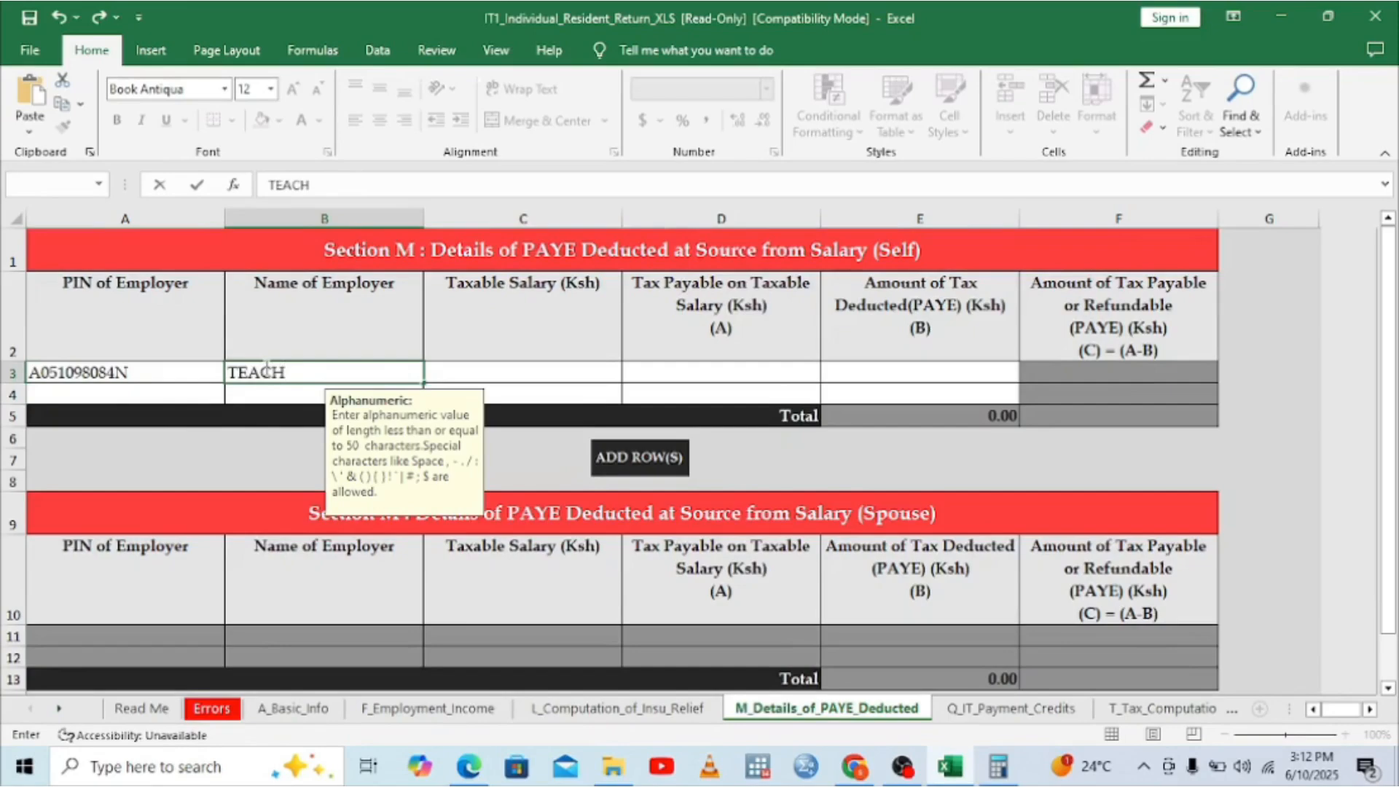
type("ERS SER")
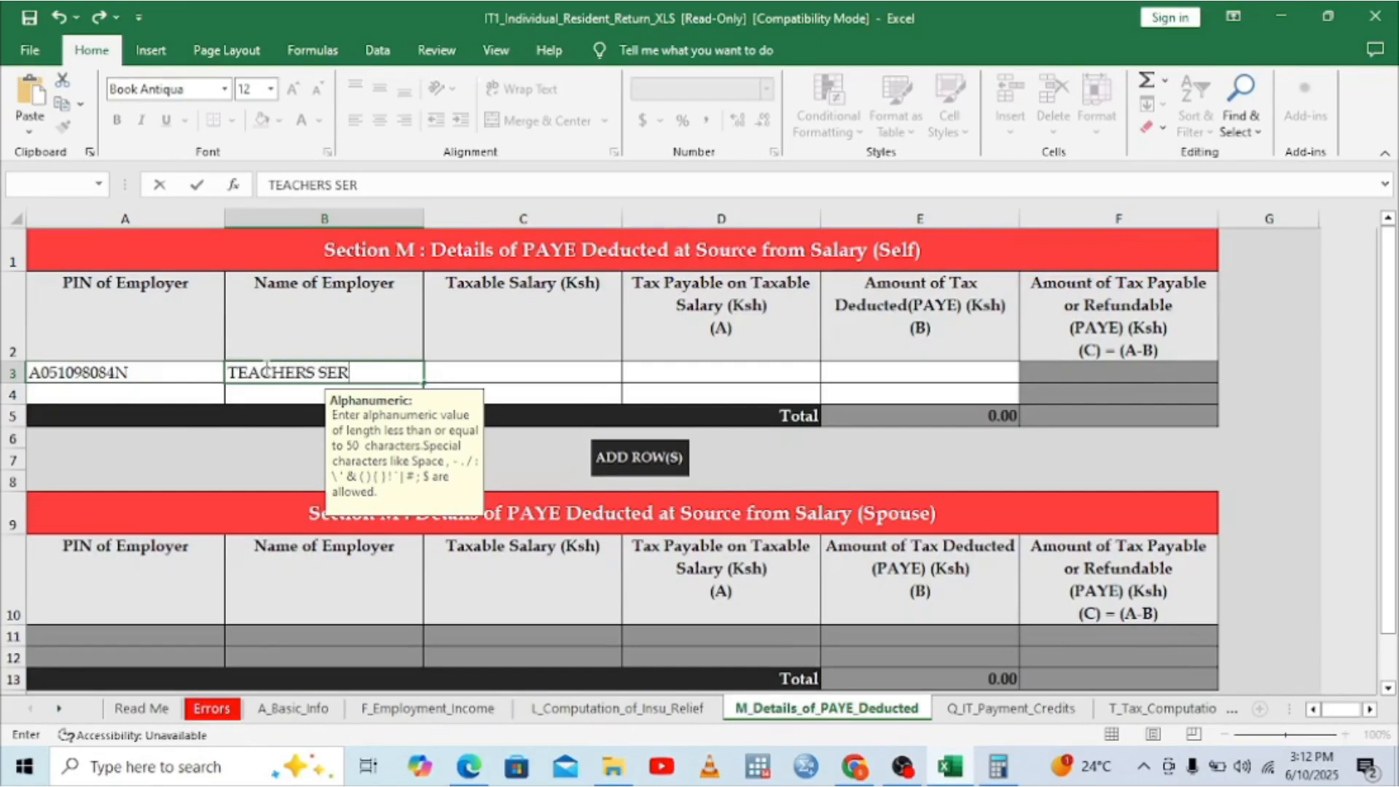
type("VICE C")
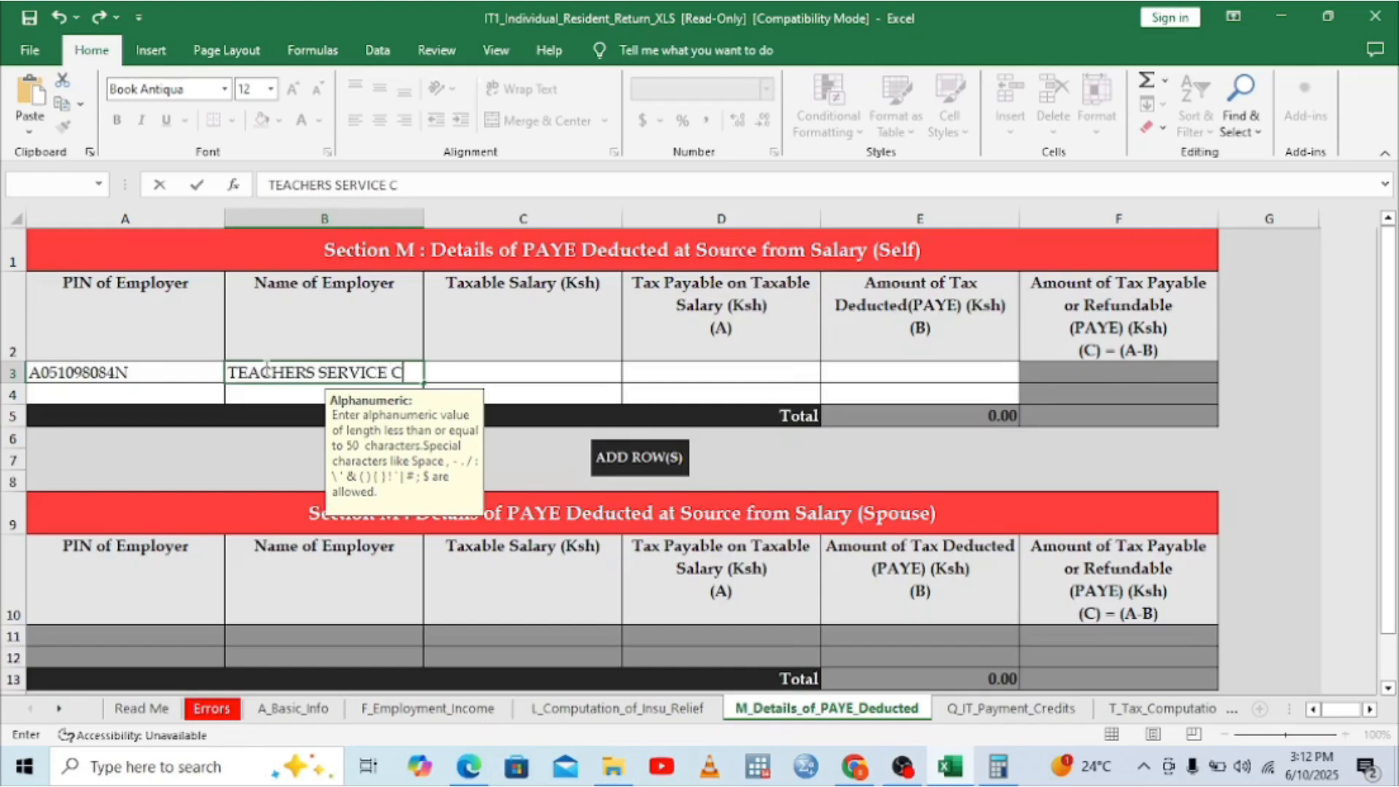
type("OMMISSIO")
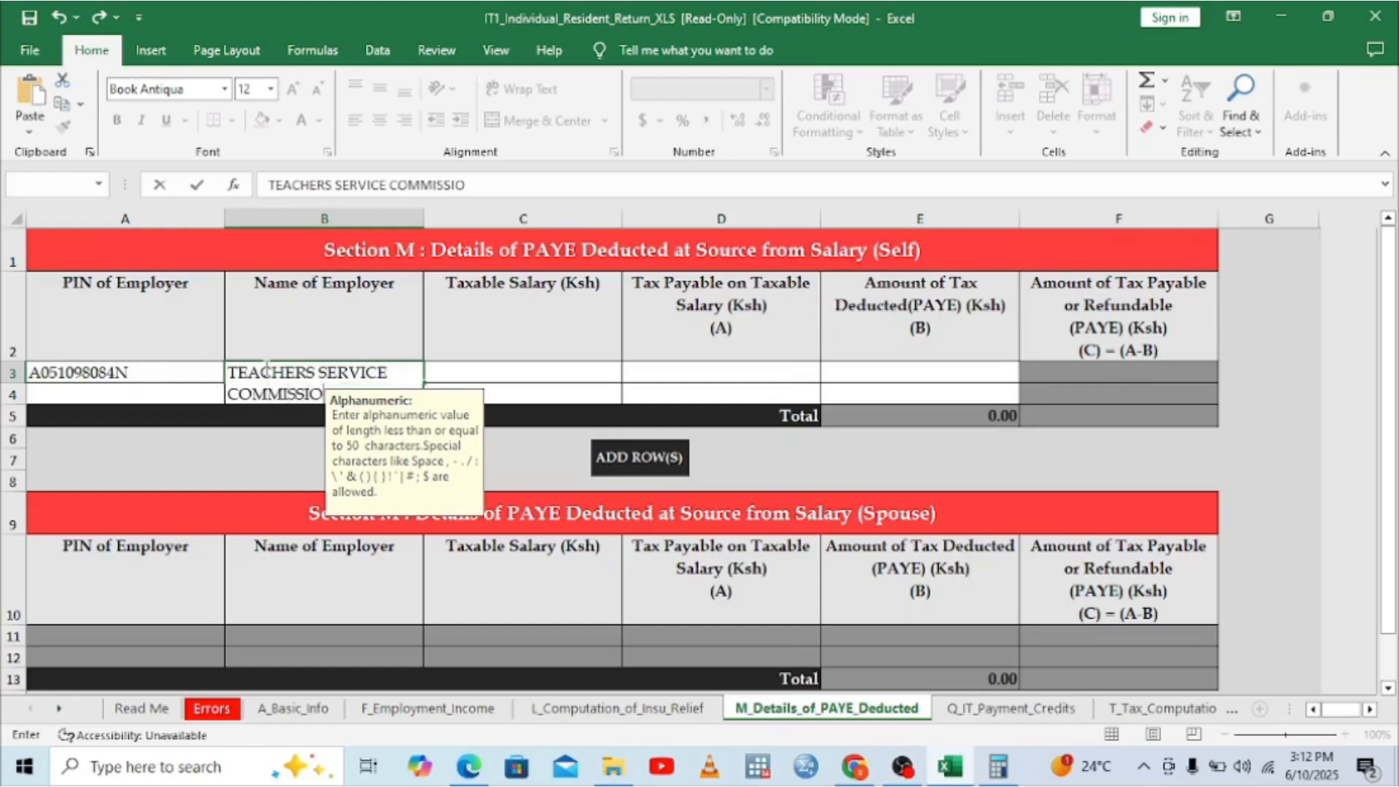
type("N")
left_click(502, 372)
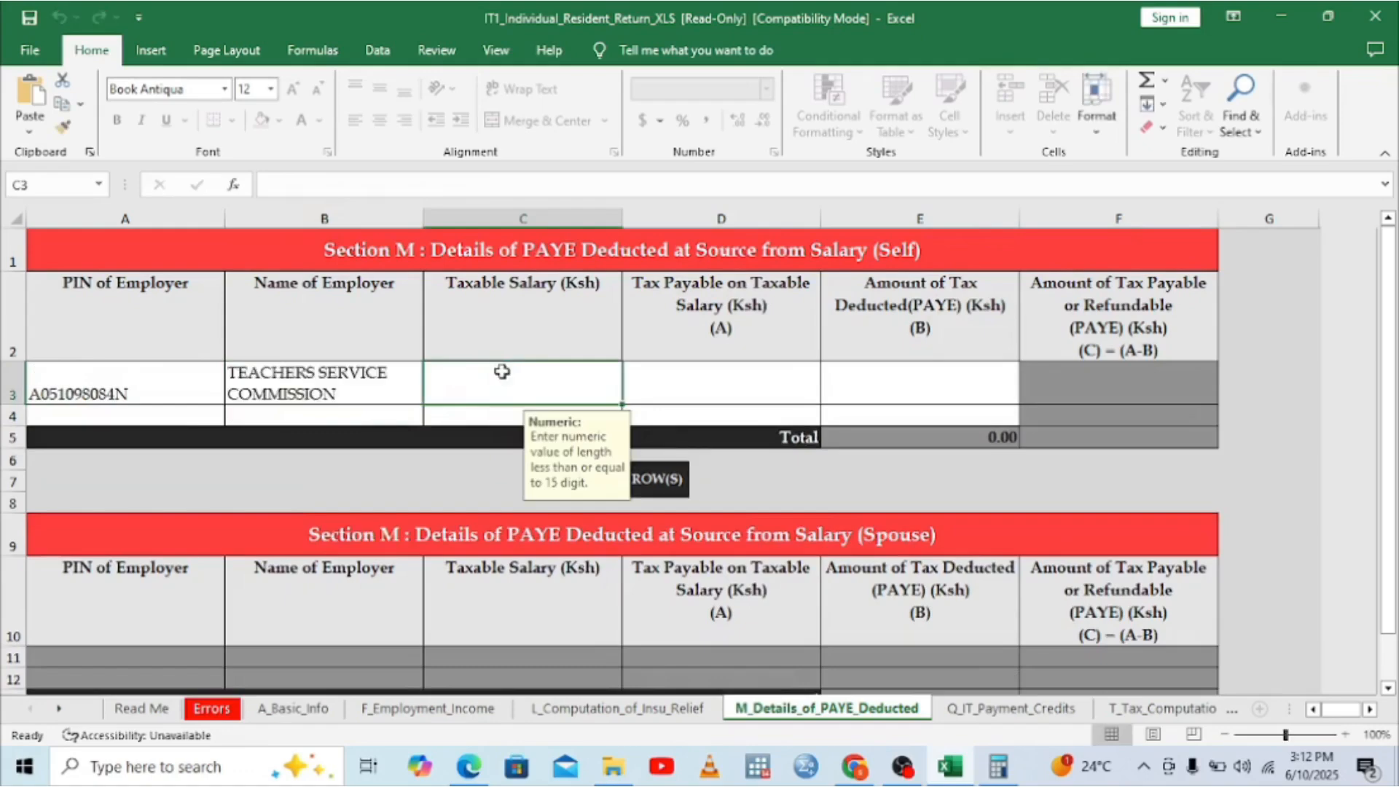
Step: Check the P9 taxable pay sub-total and type 459316 into Taxable Salary C3
left_click(943, 772)
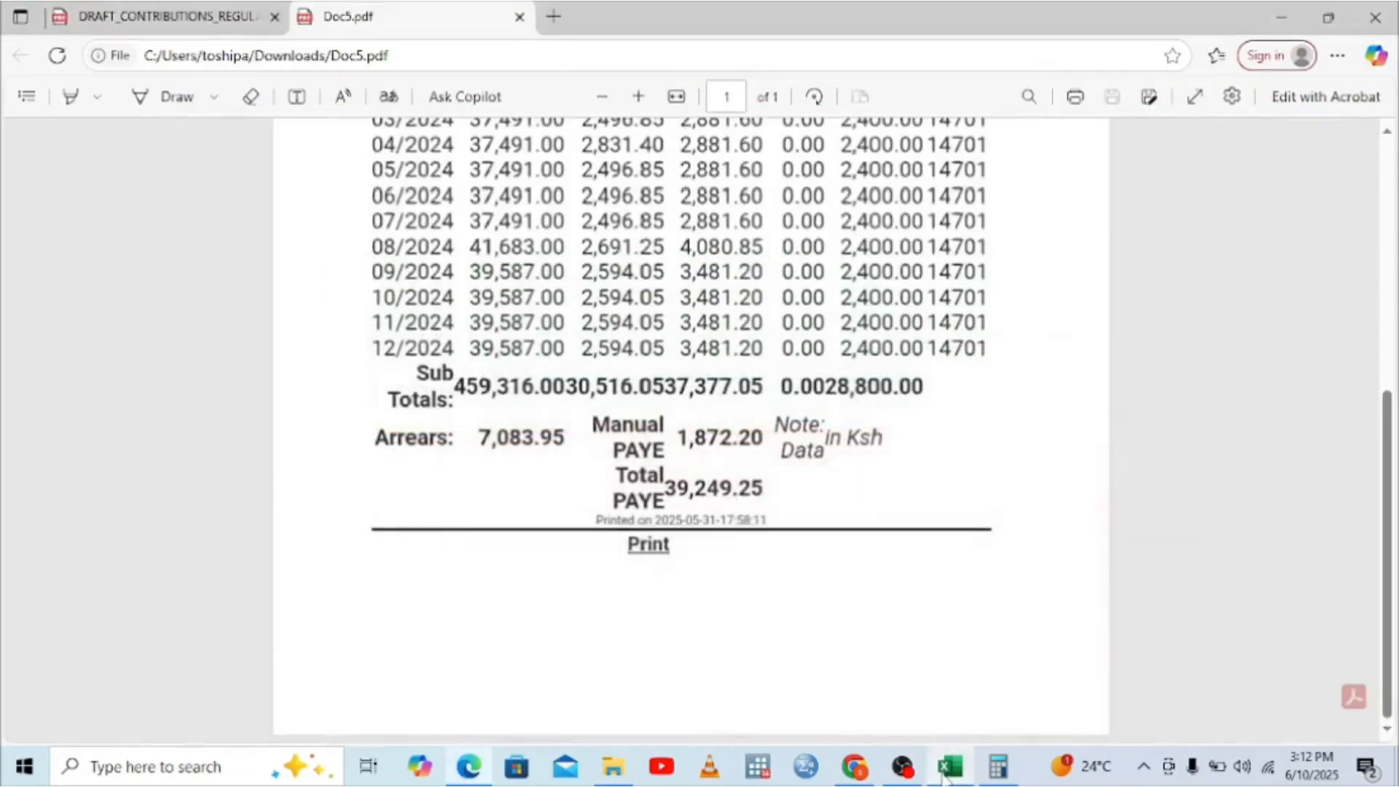
left_click(614, 766)
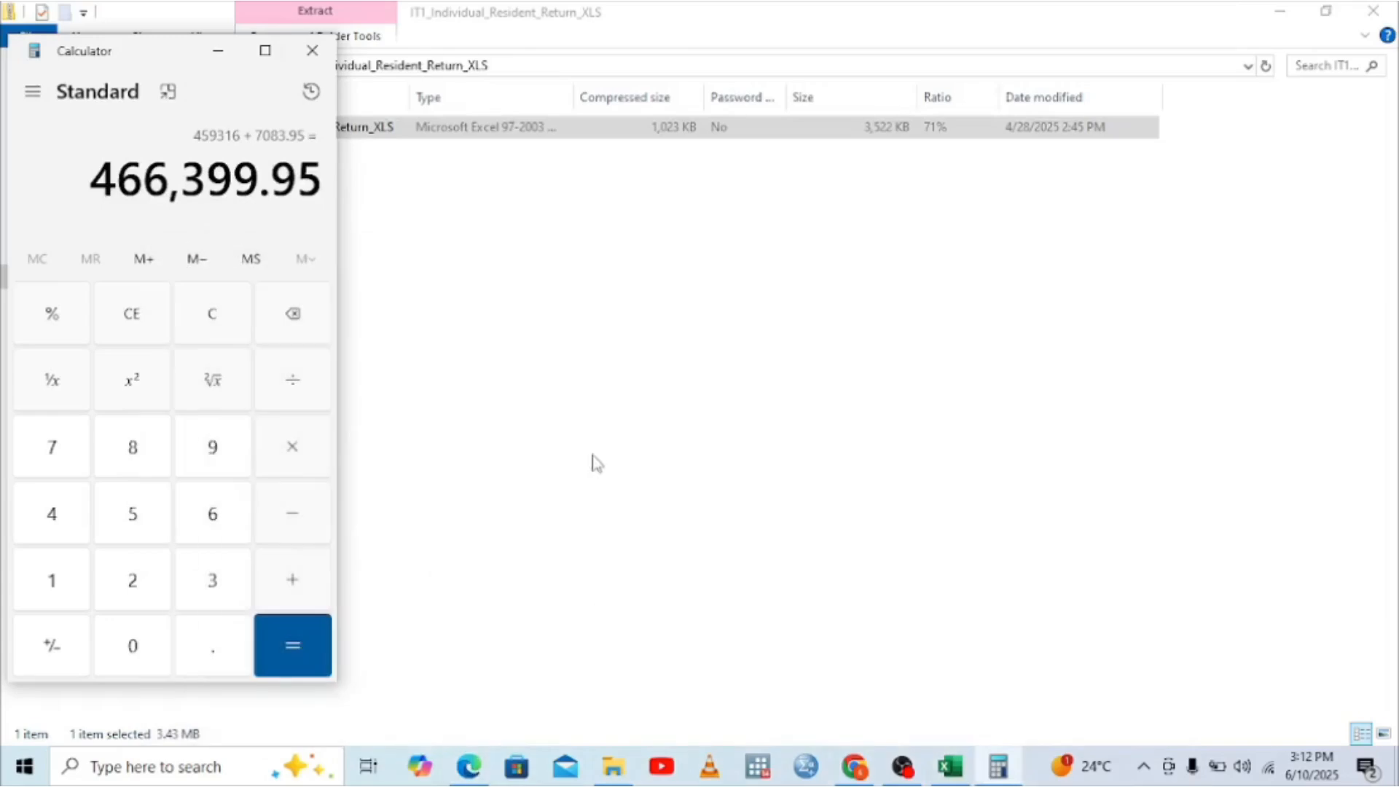
left_click(468, 774)
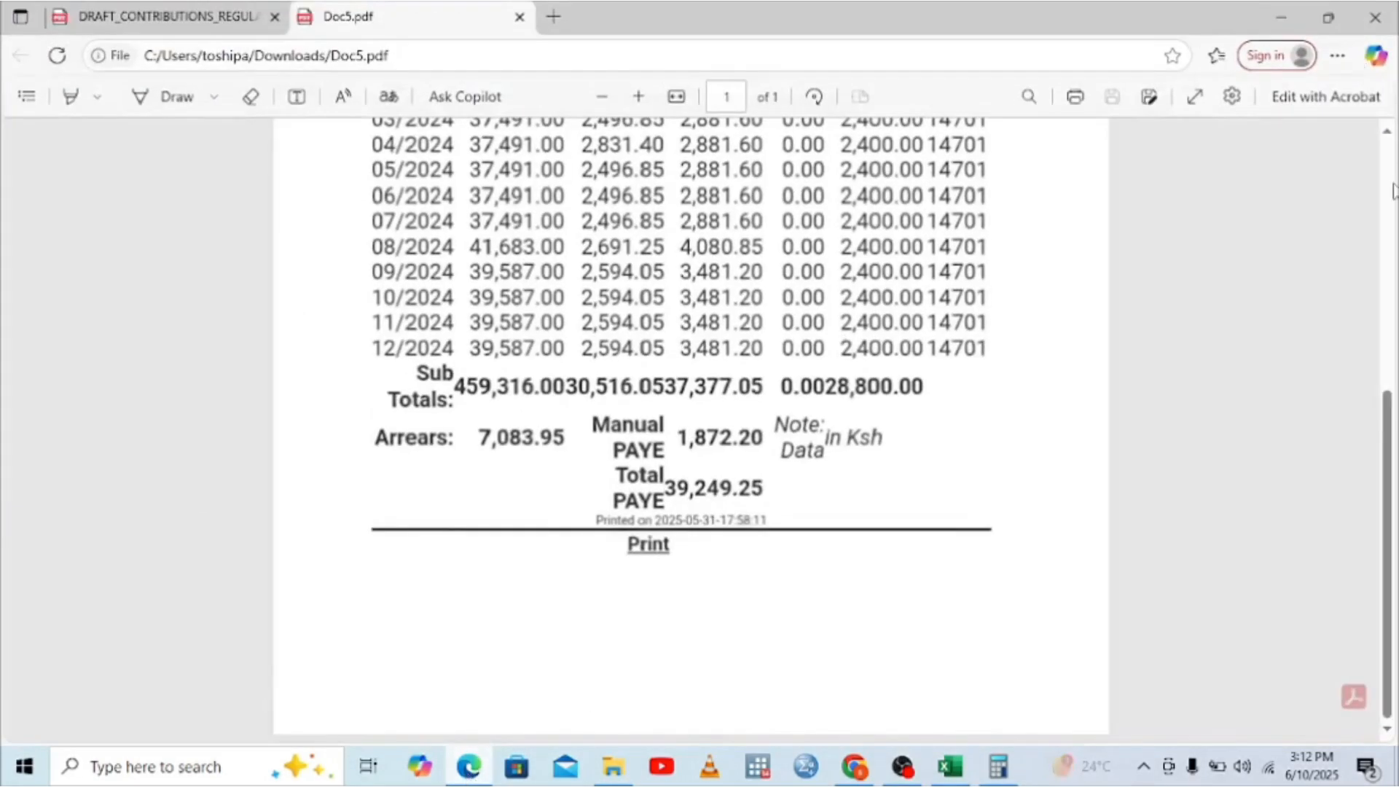
left_click(1392, 191)
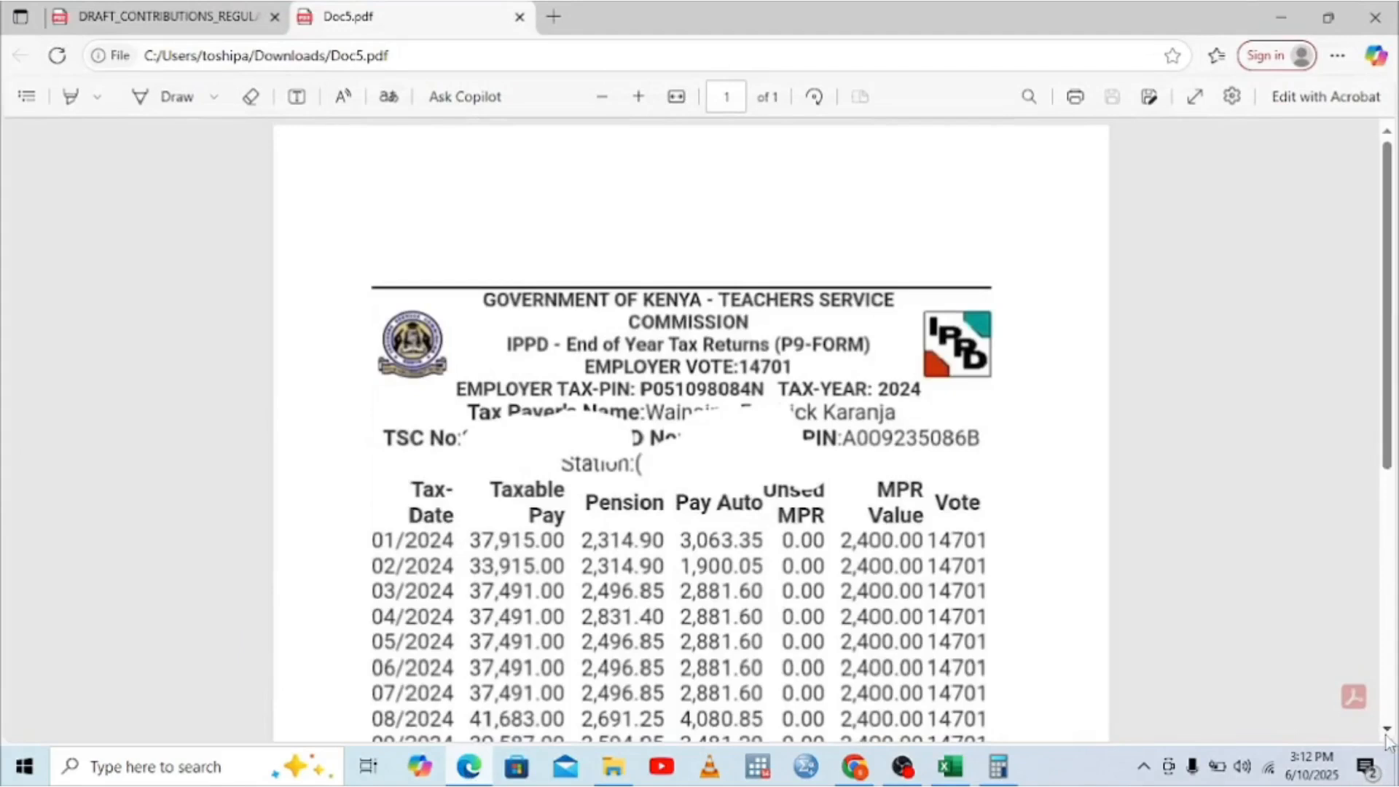
scroll(1387, 738, "down", 3)
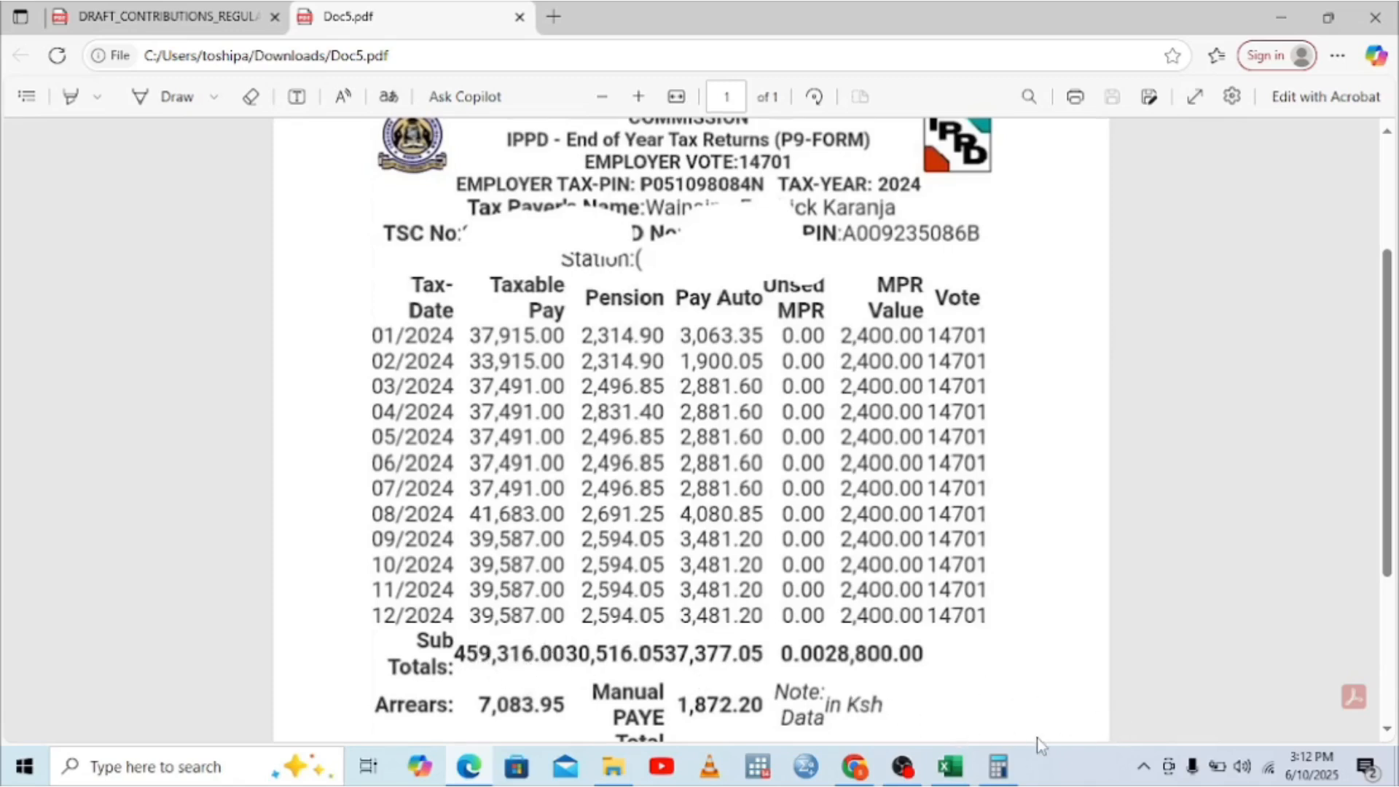
left_click(950, 767)
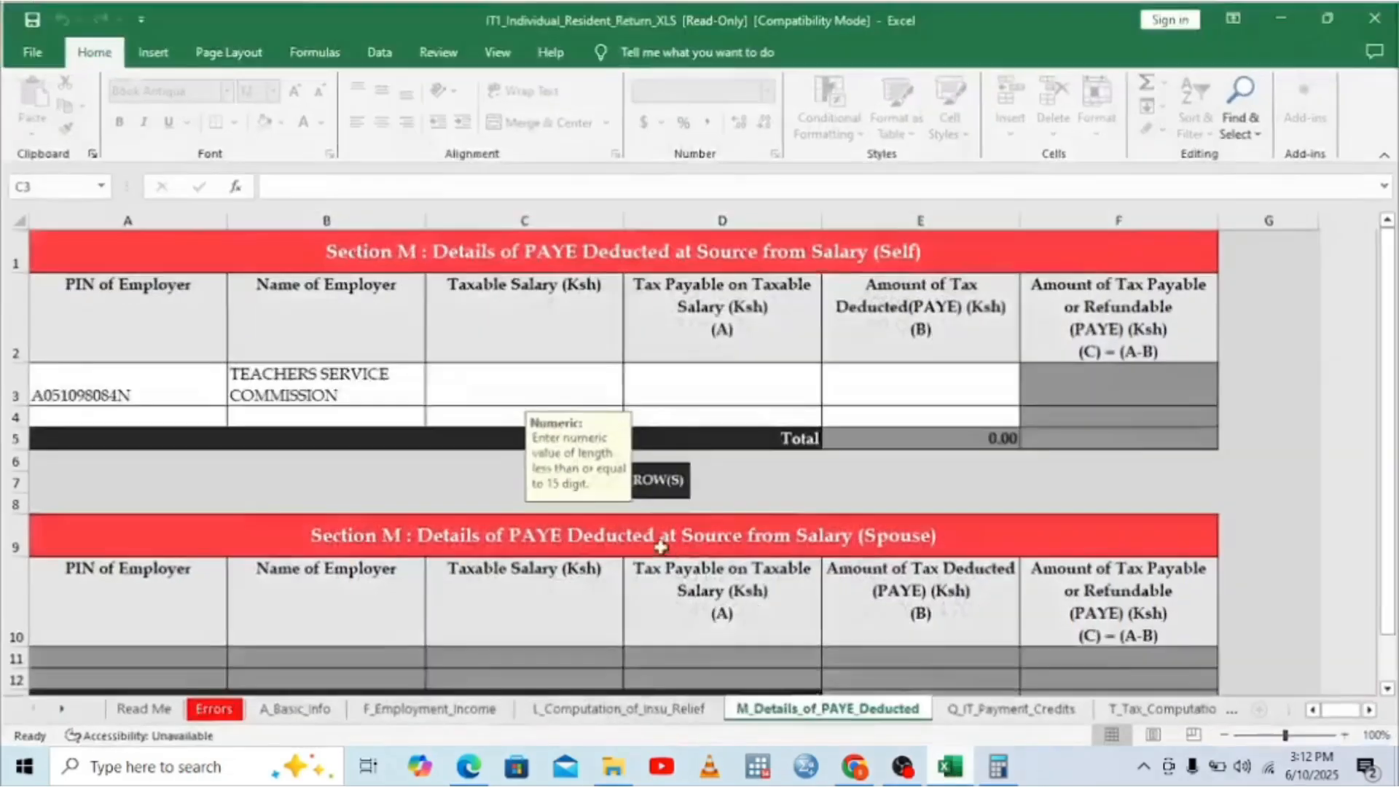
left_click(509, 393)
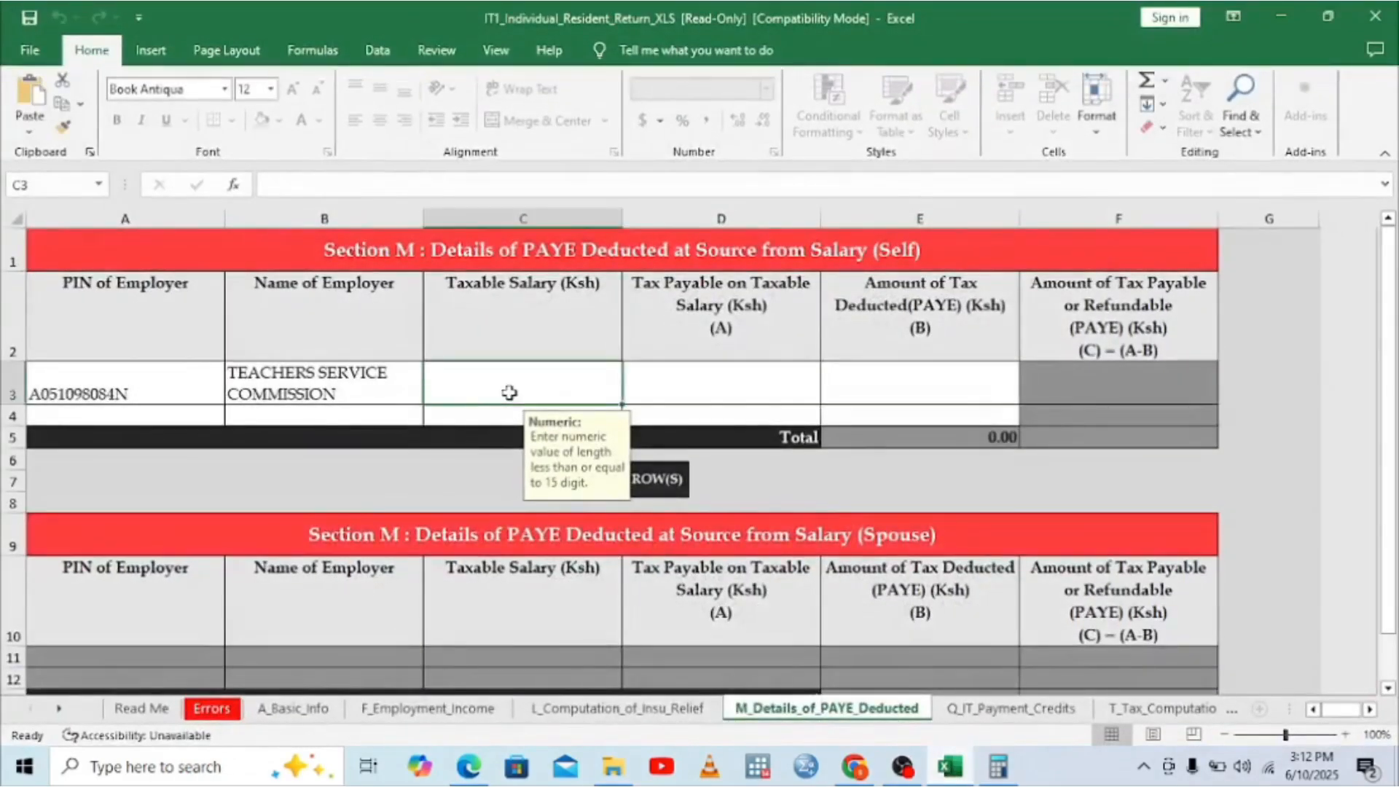
type("45")
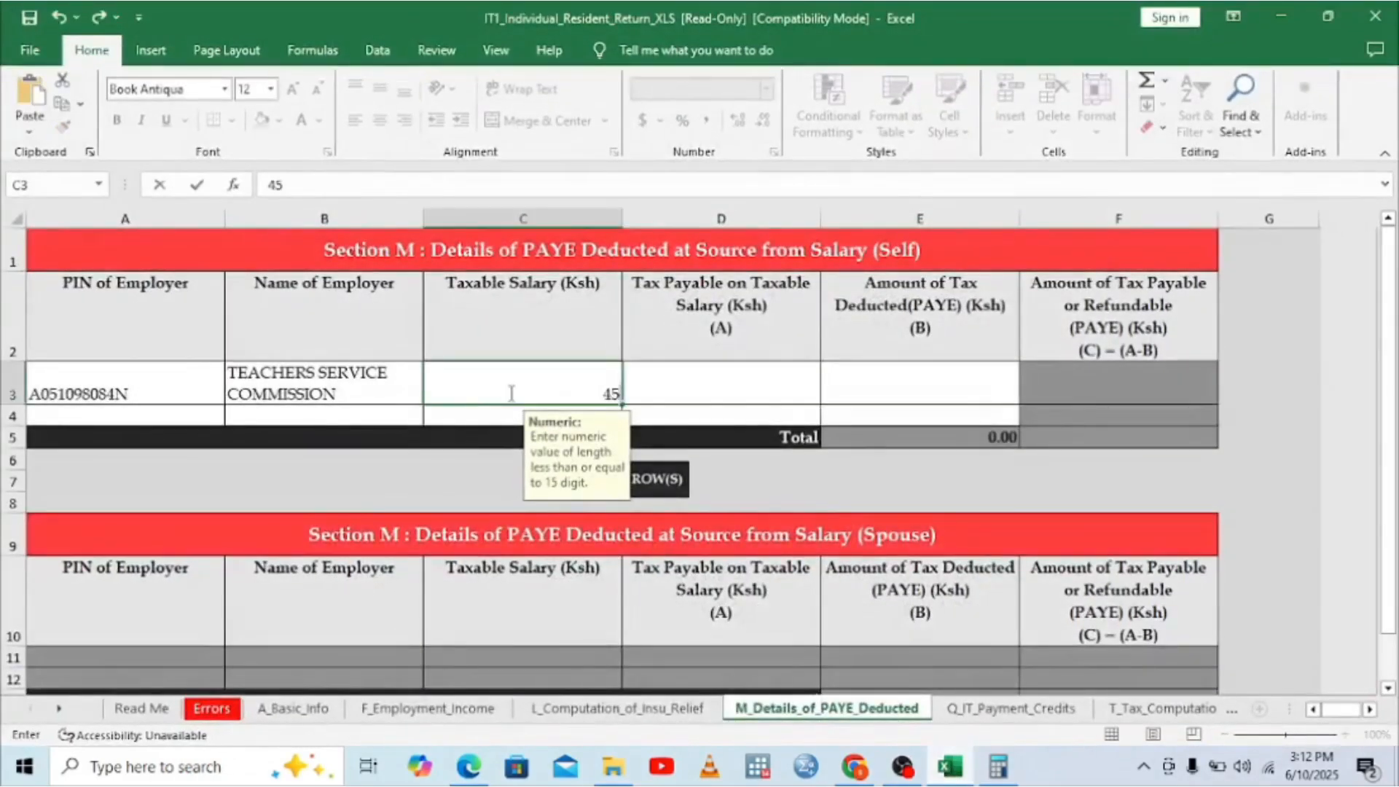
type("9316")
Step: Confirm Taxable Salary 459,316.00 and bring Calculator showing 466,399.95 back over the P9 form
left_click(649, 379)
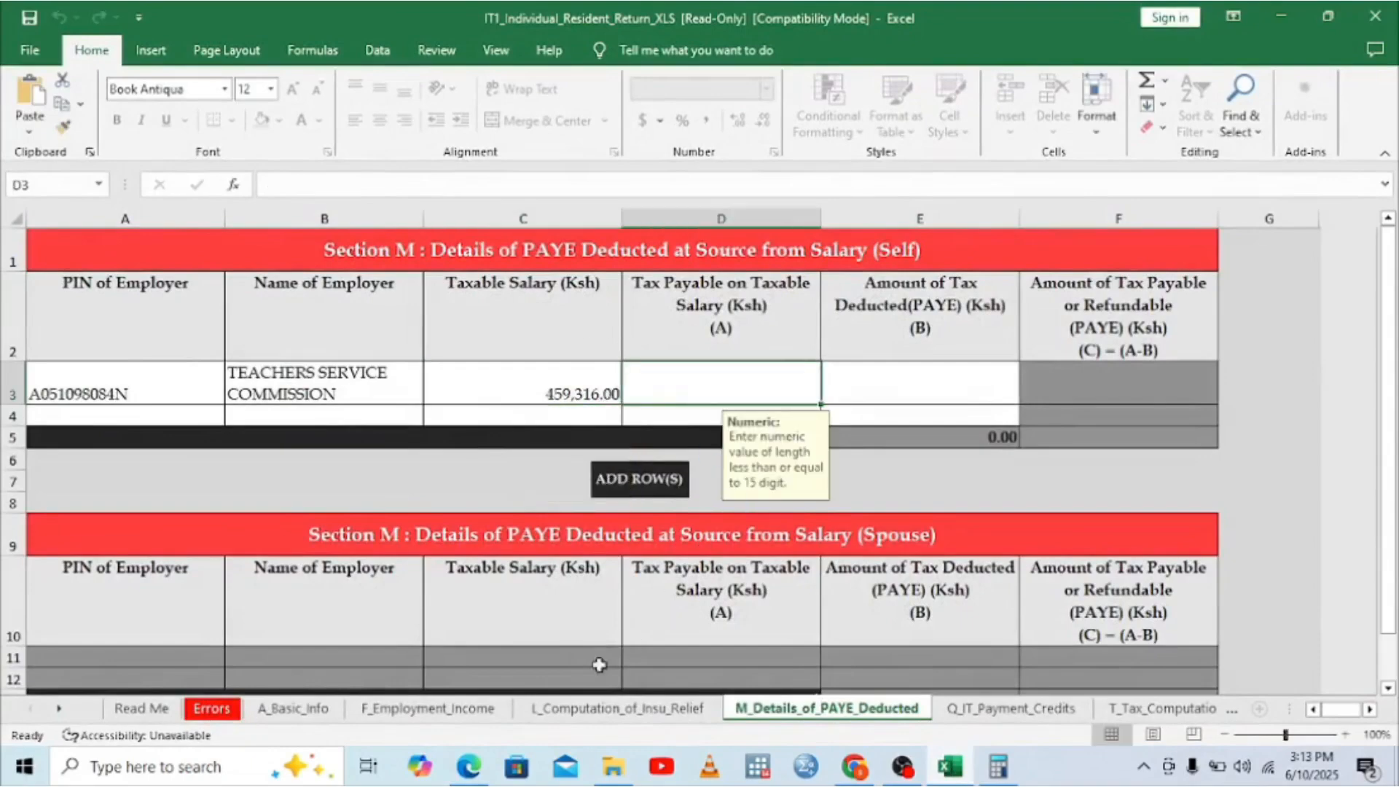
left_click(470, 778)
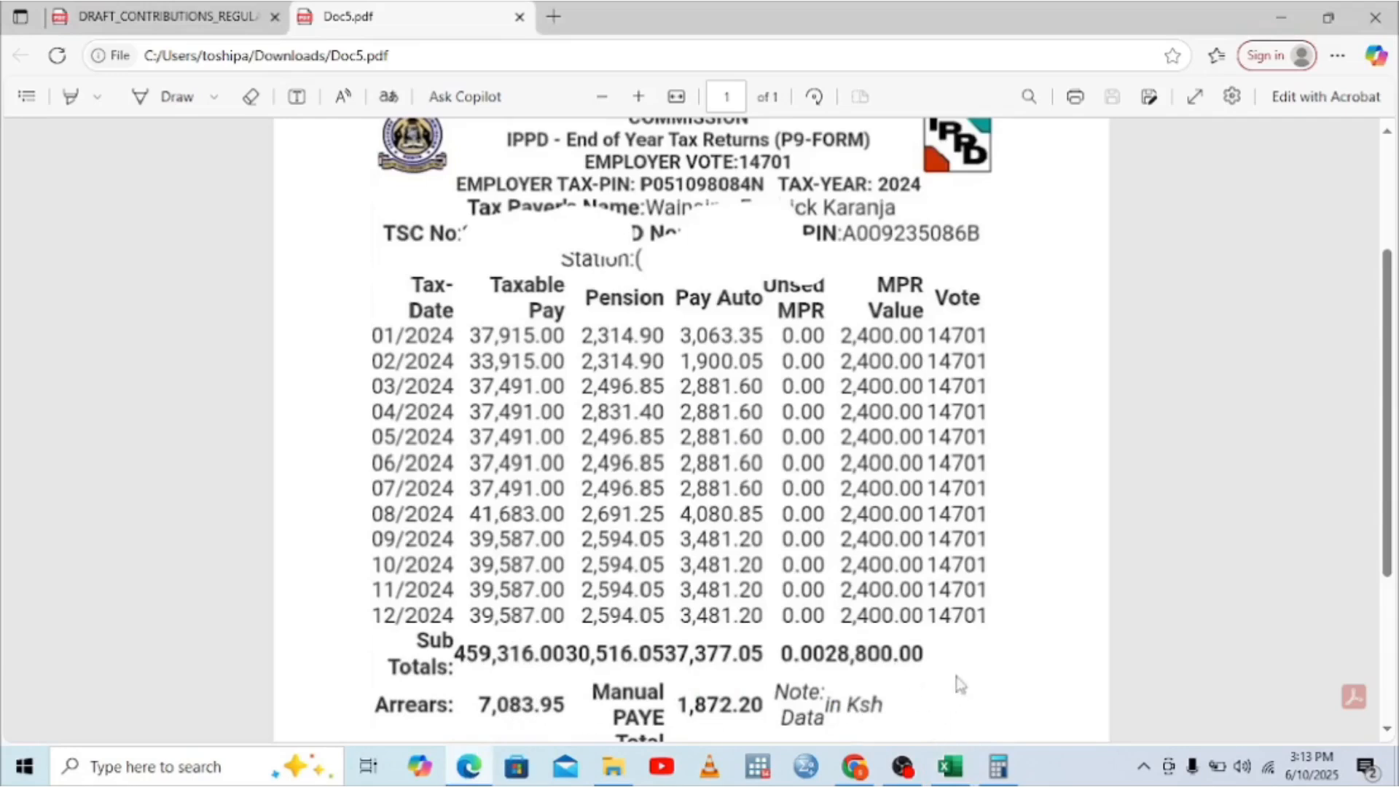
left_click(950, 775)
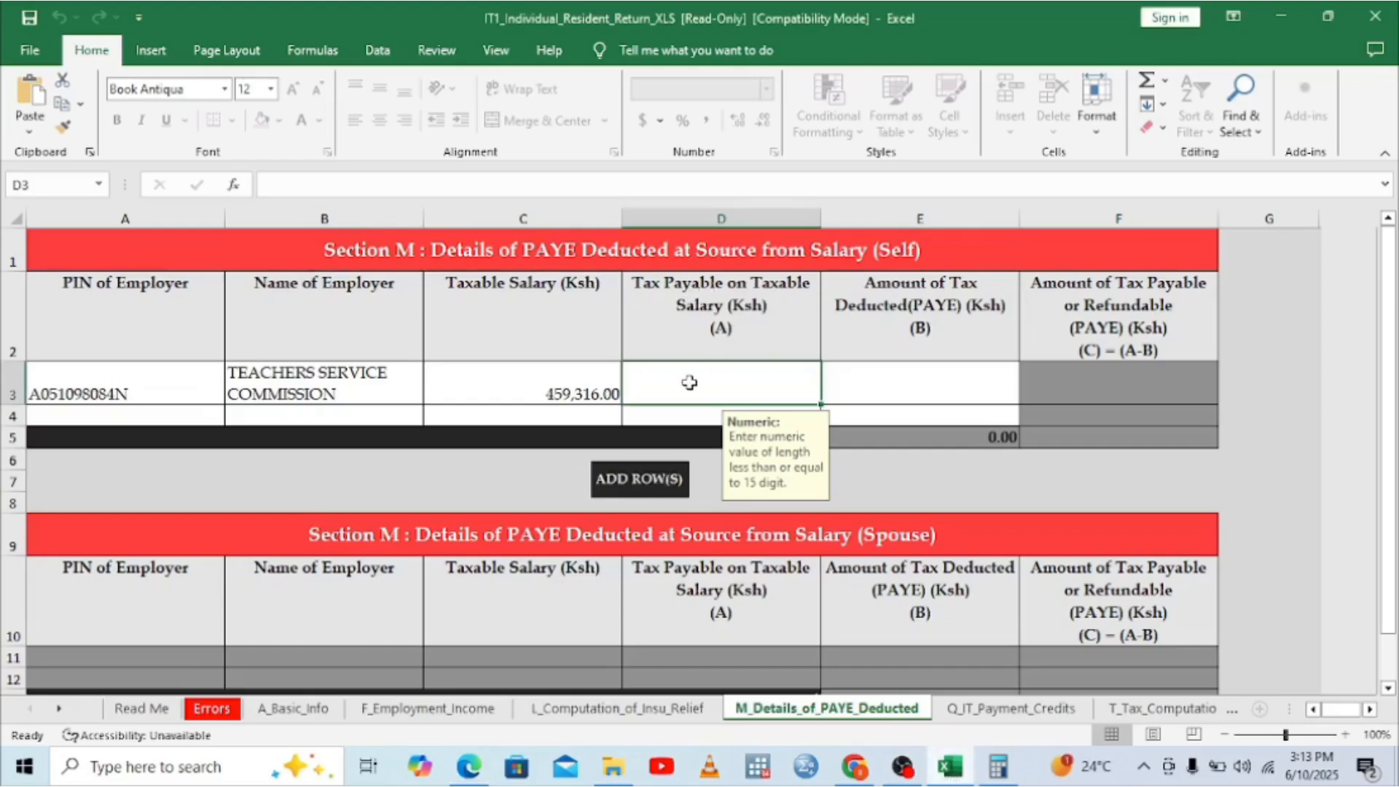
left_click(463, 767)
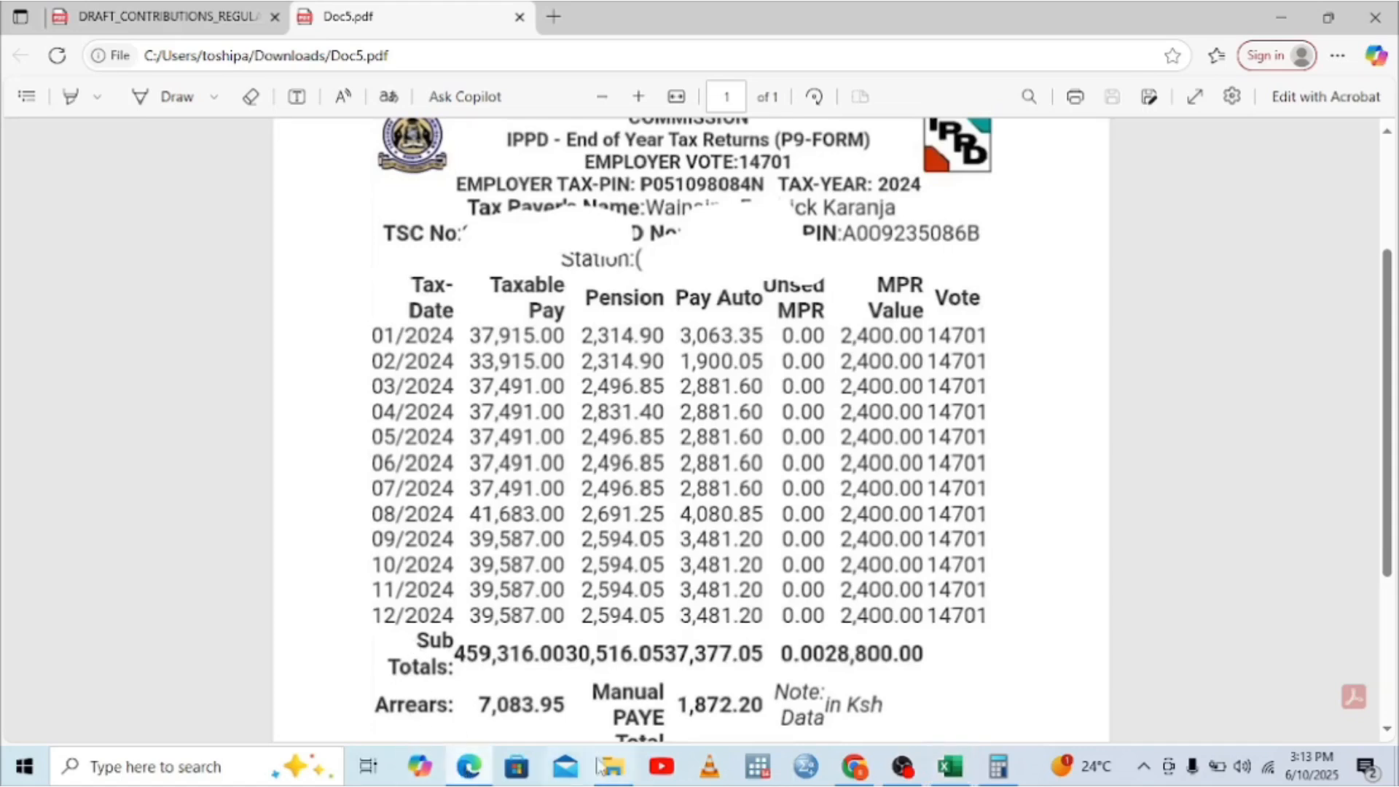
left_click(999, 766)
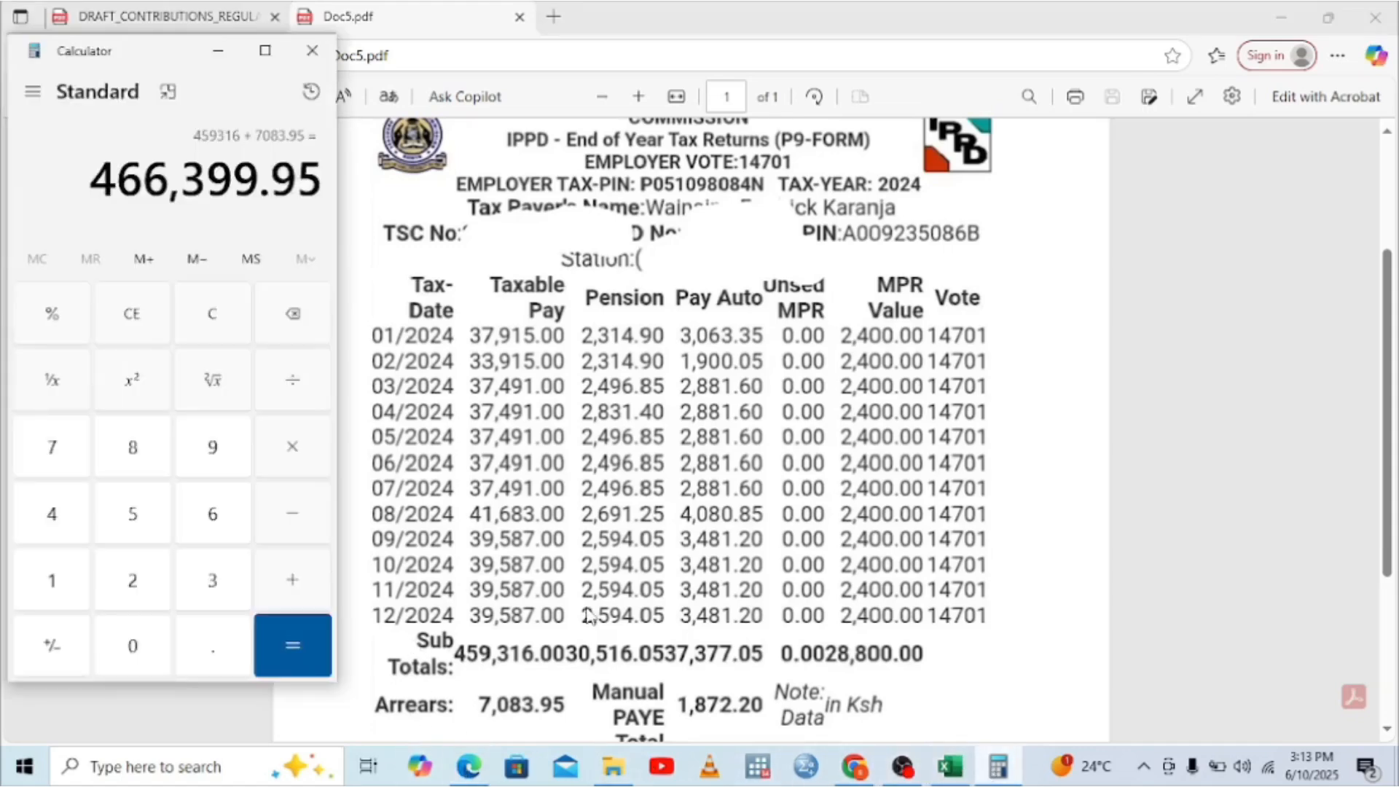
Step: Clear Calculator and enter the PAYE sub-total 37,377.05
left_click(134, 317)
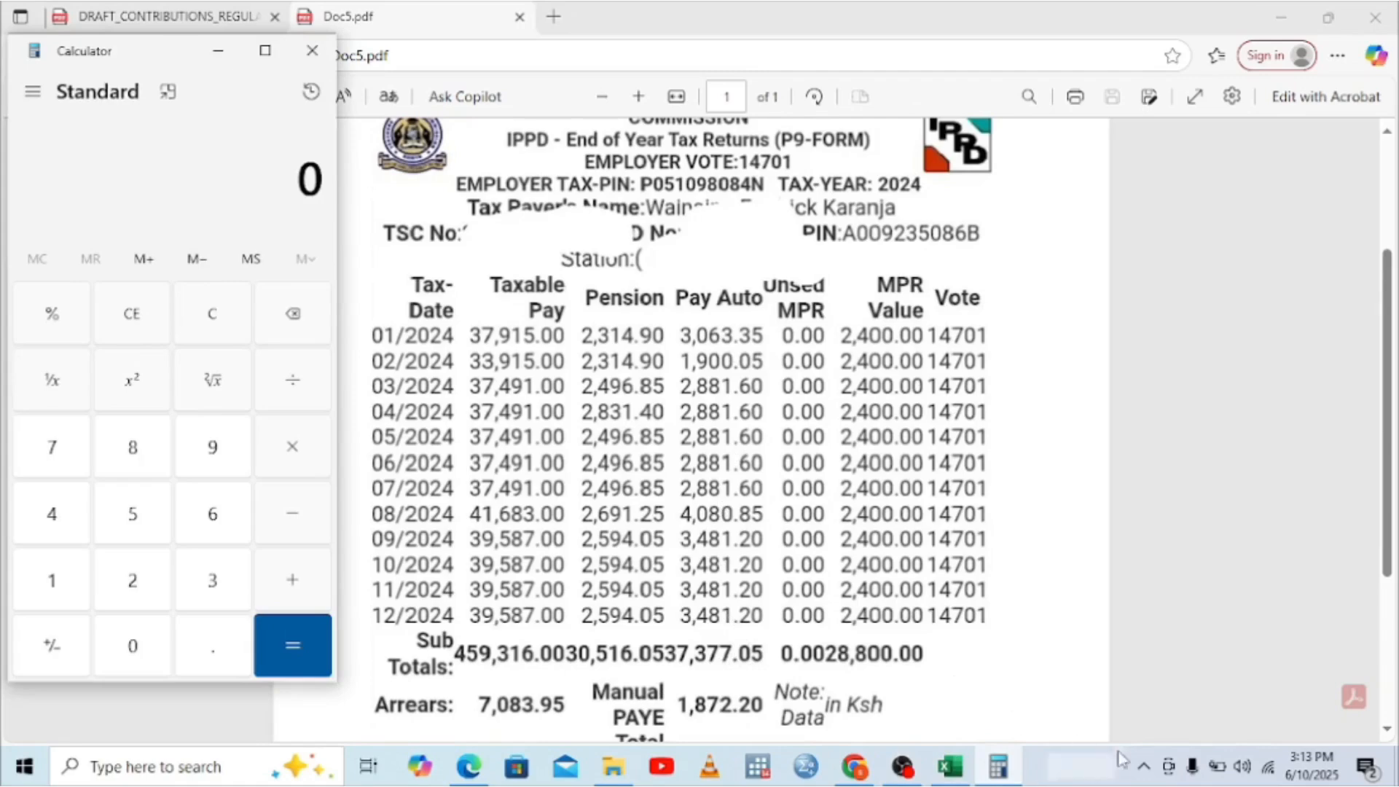
left_click(1390, 730)
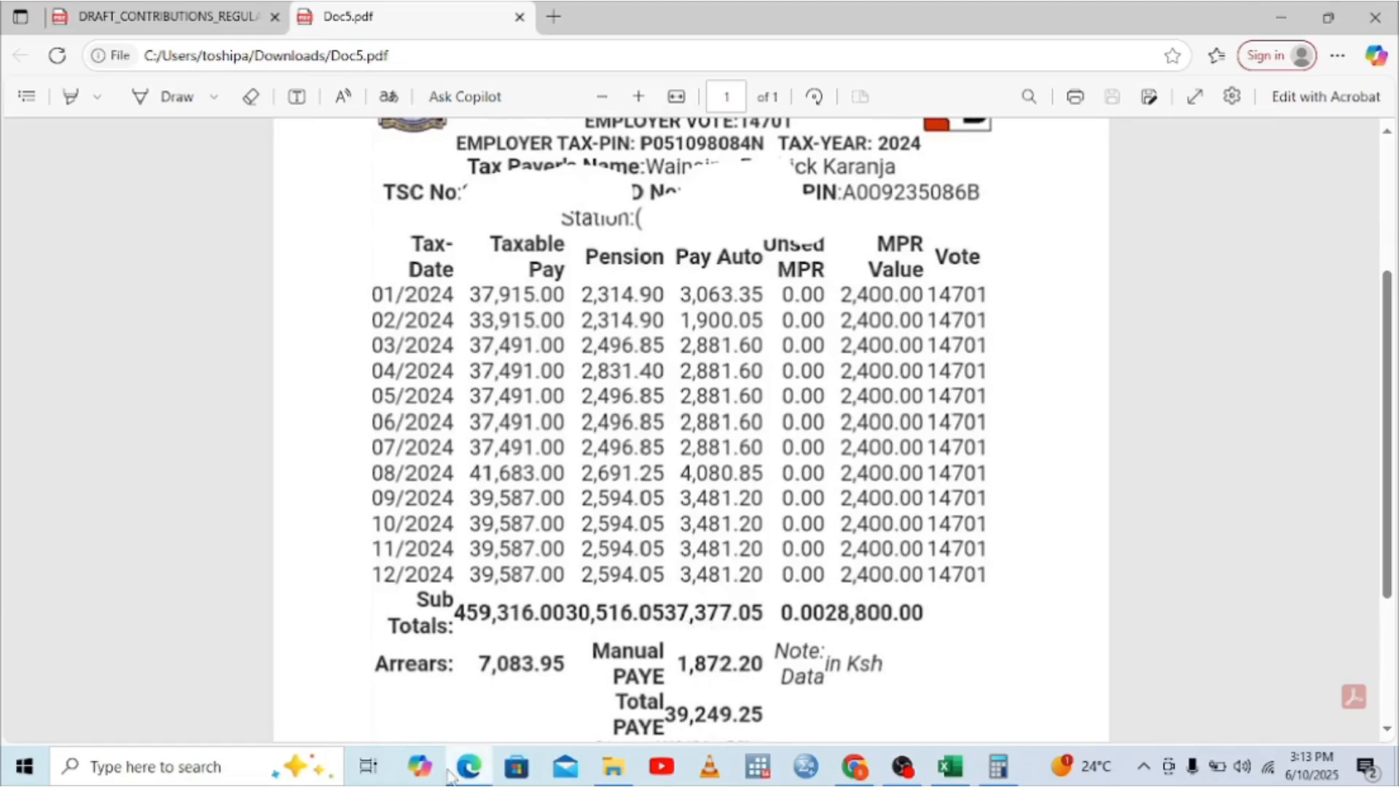
left_click(1001, 767)
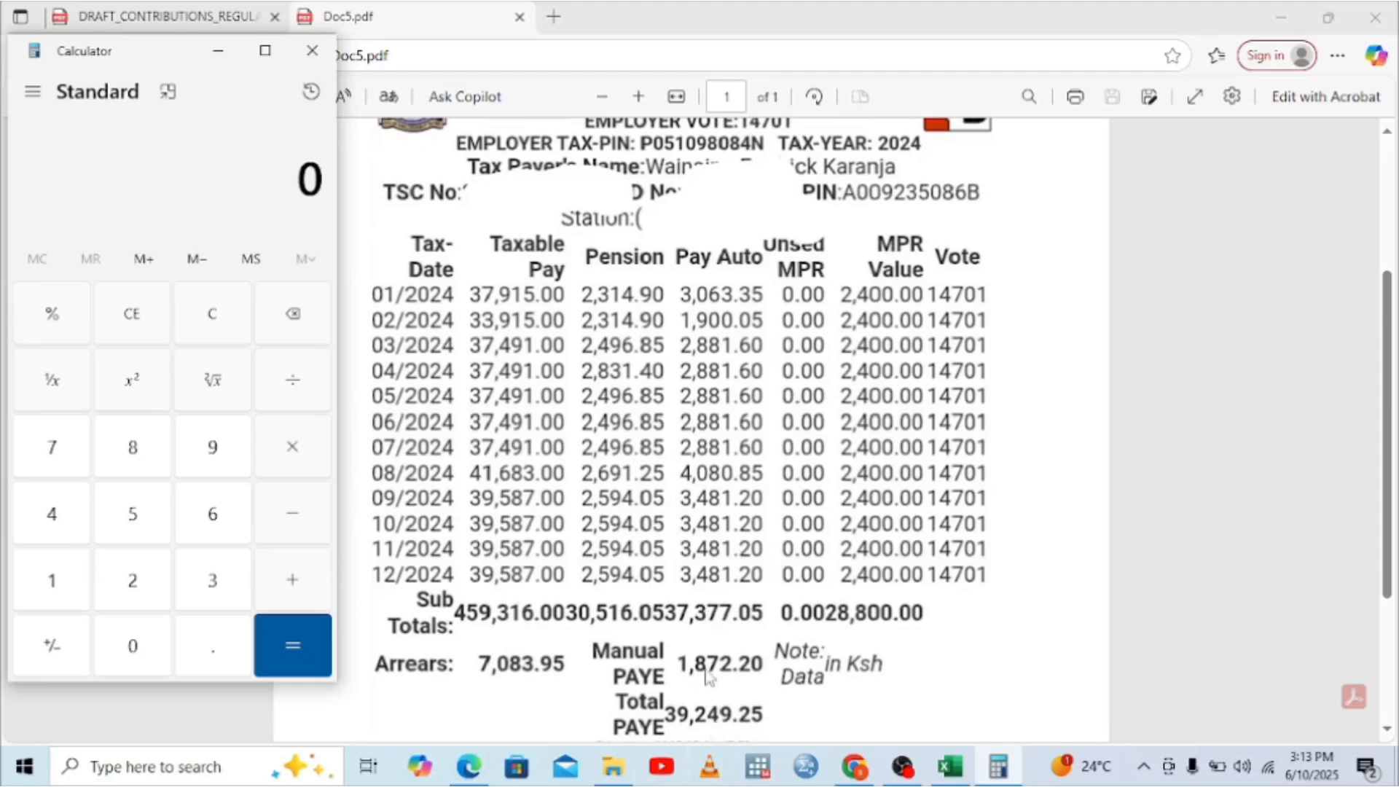
left_click(219, 581)
left_click(55, 445)
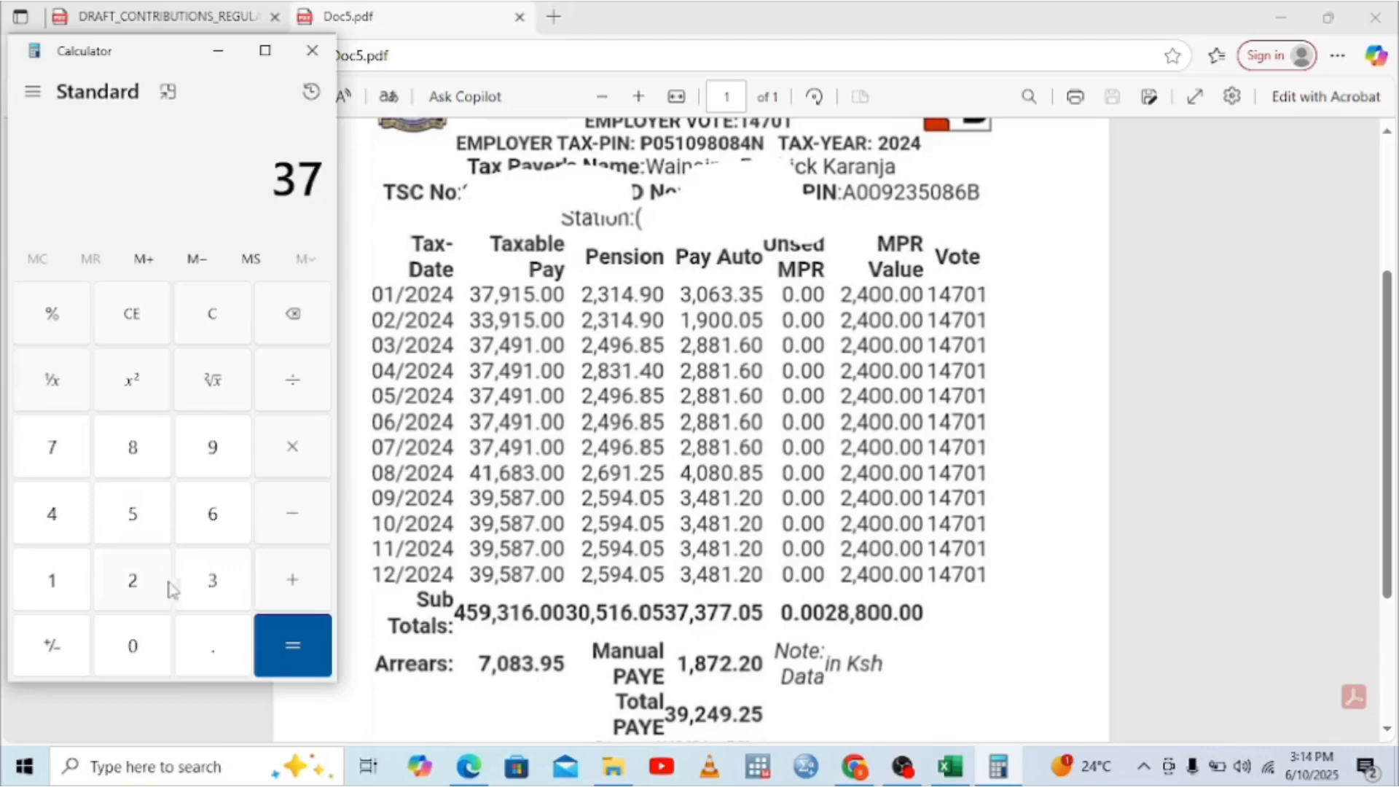
left_click(199, 591)
double_click(49, 448)
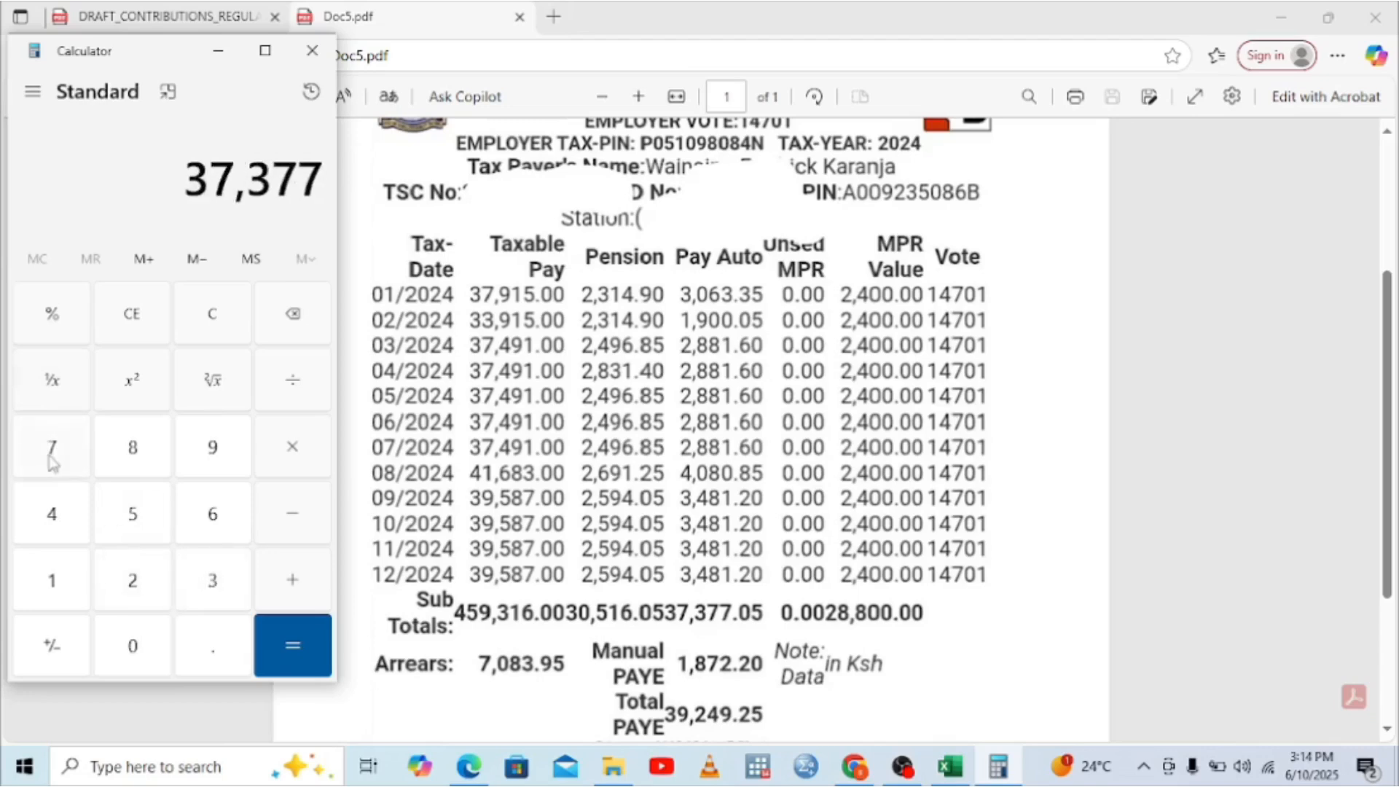
left_click(227, 648)
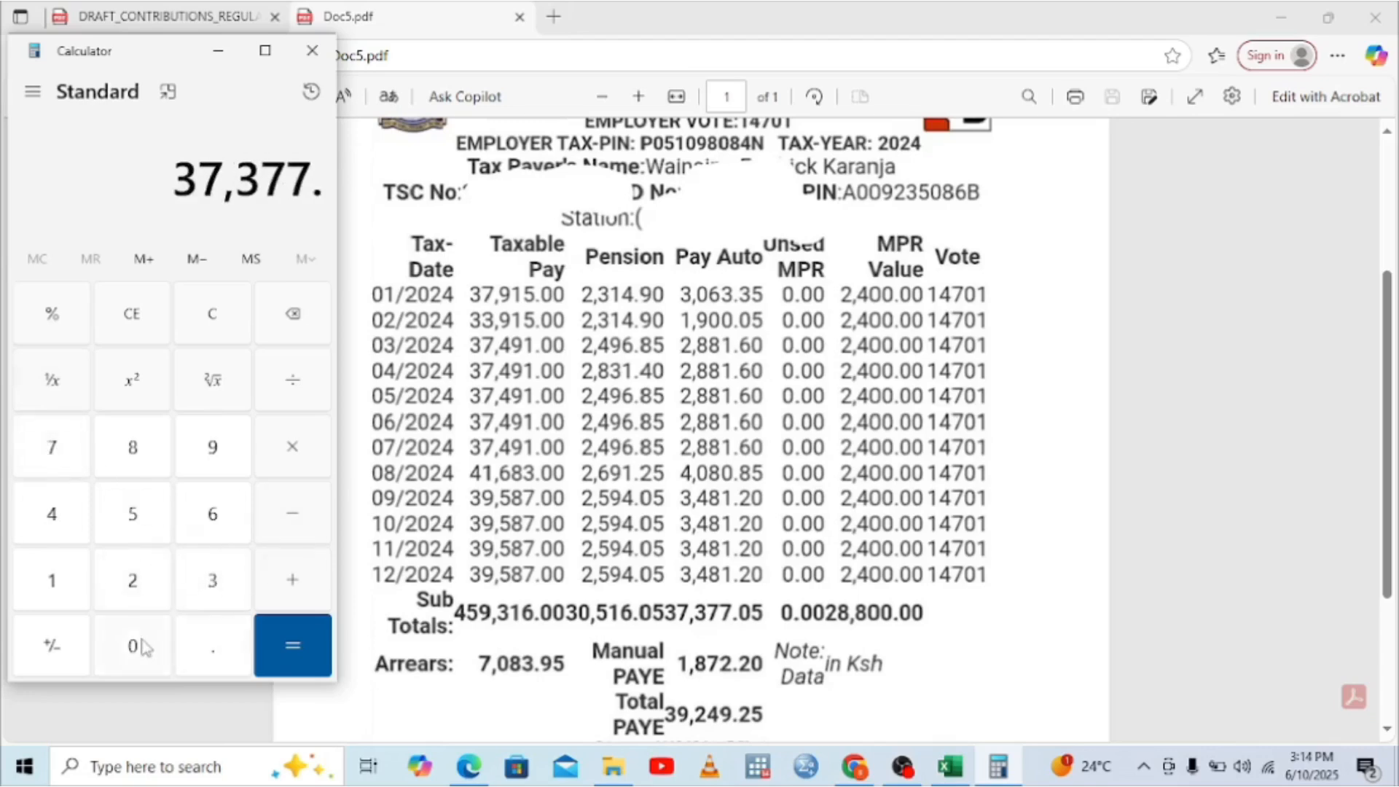
left_click(144, 647)
left_click(156, 525)
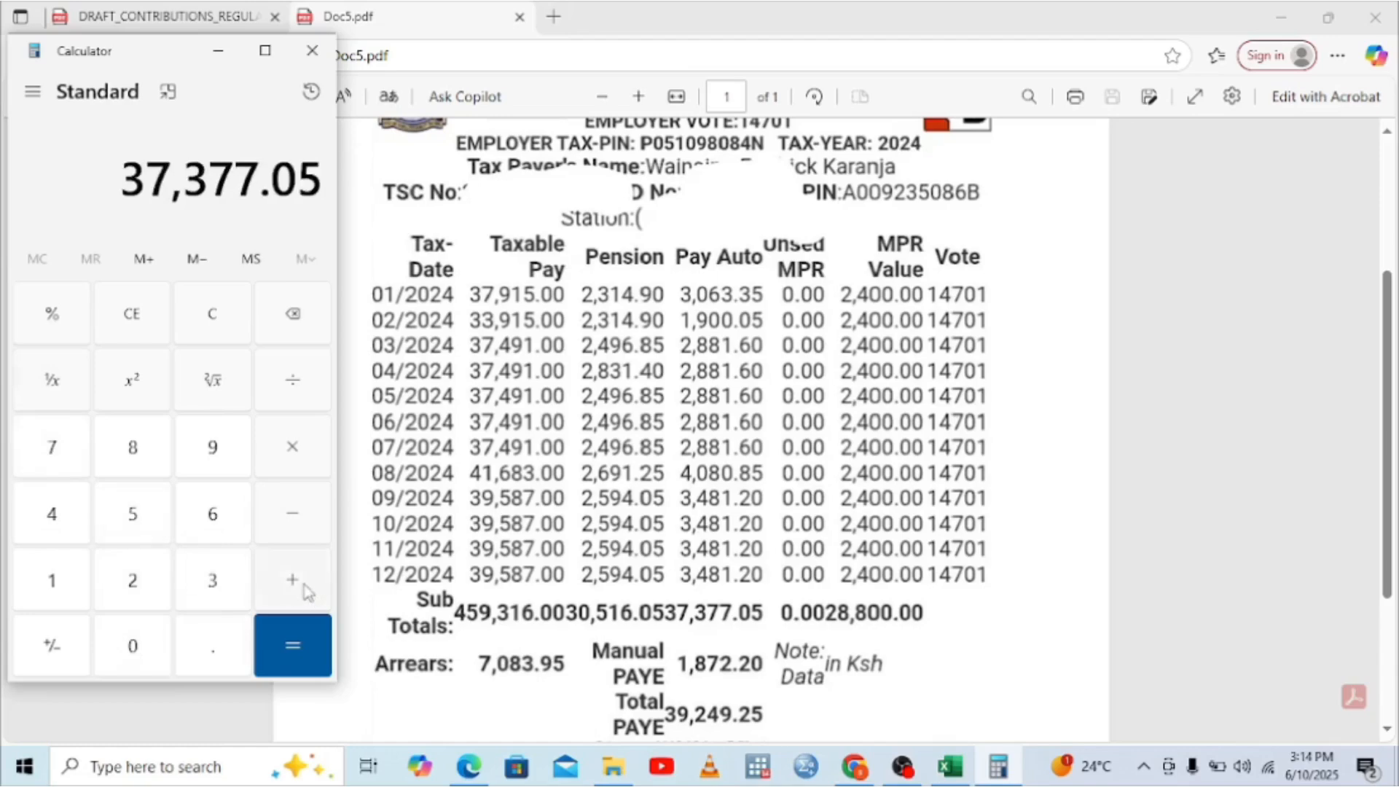
Step: Add 1,872.20 to get 39,249.25 matching Total PAYE, then clear the display
left_click(306, 589)
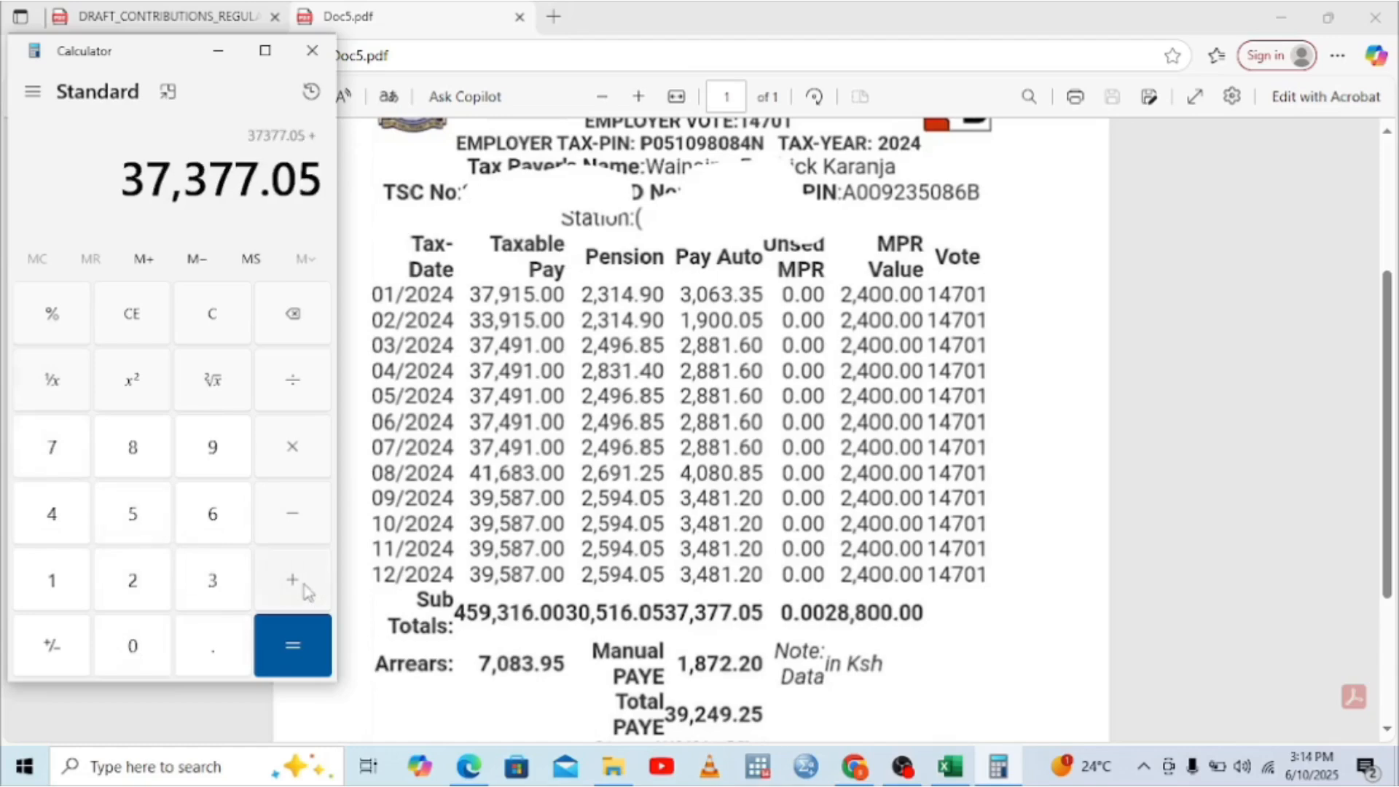
left_click(40, 577)
left_click(132, 451)
left_click(67, 457)
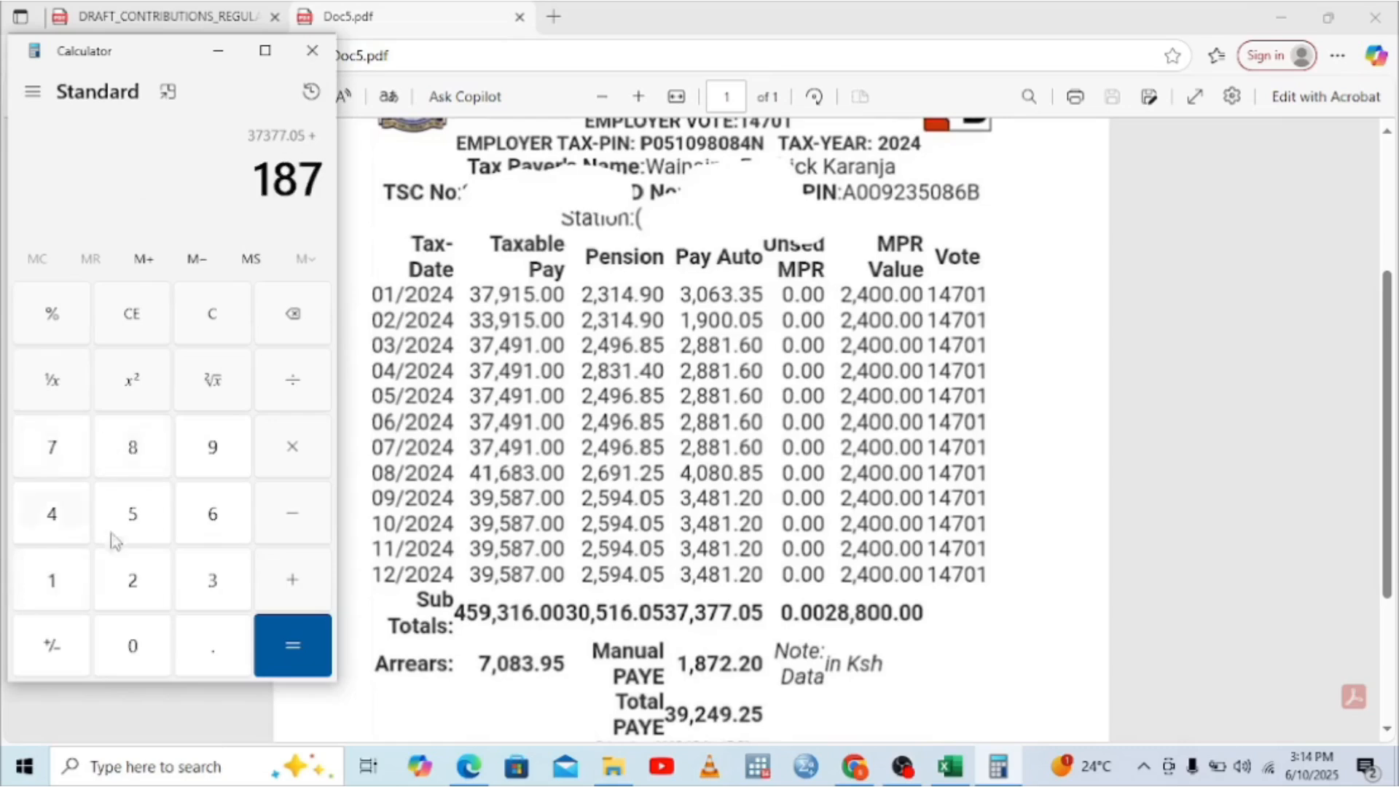
left_click(132, 586)
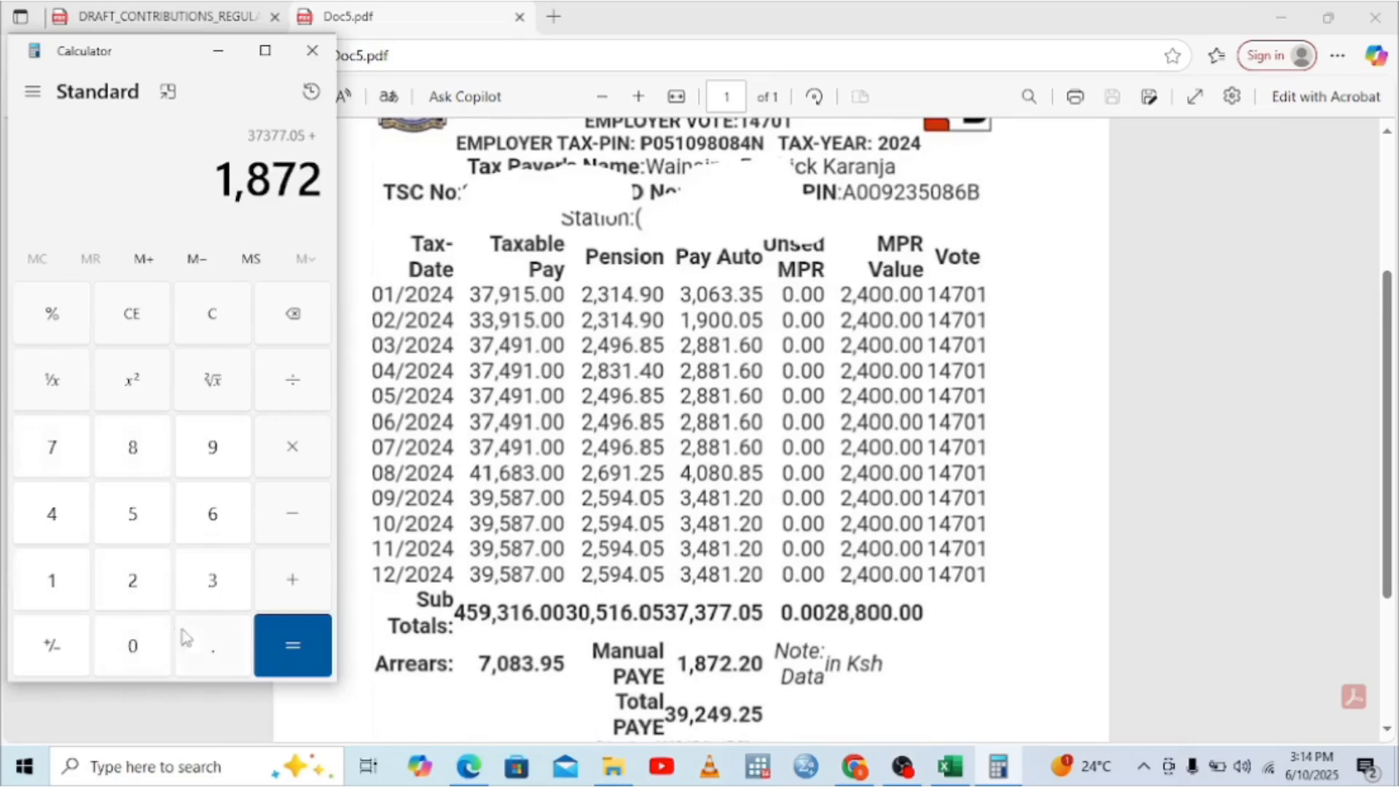
left_click(204, 642)
left_click(134, 591)
left_click(133, 646)
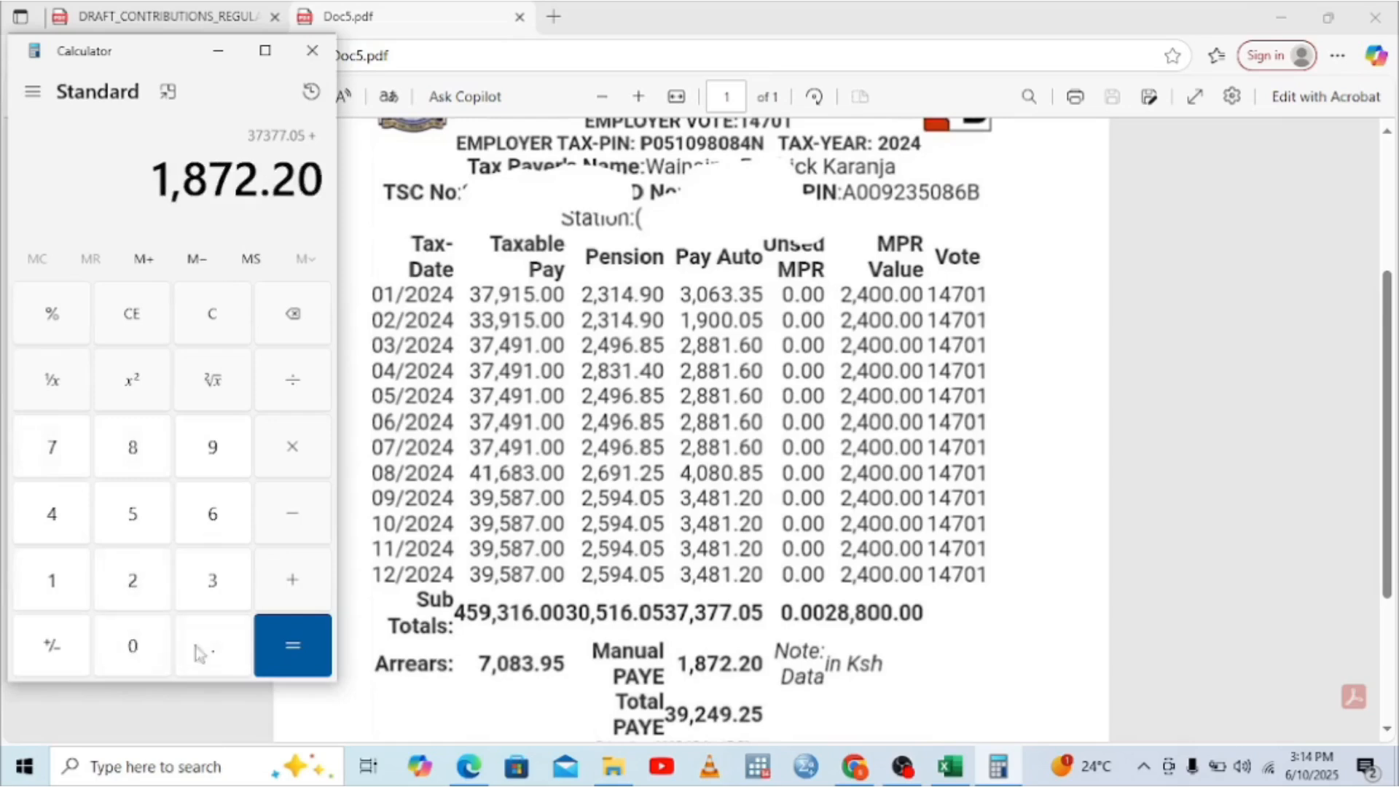
left_click(292, 645)
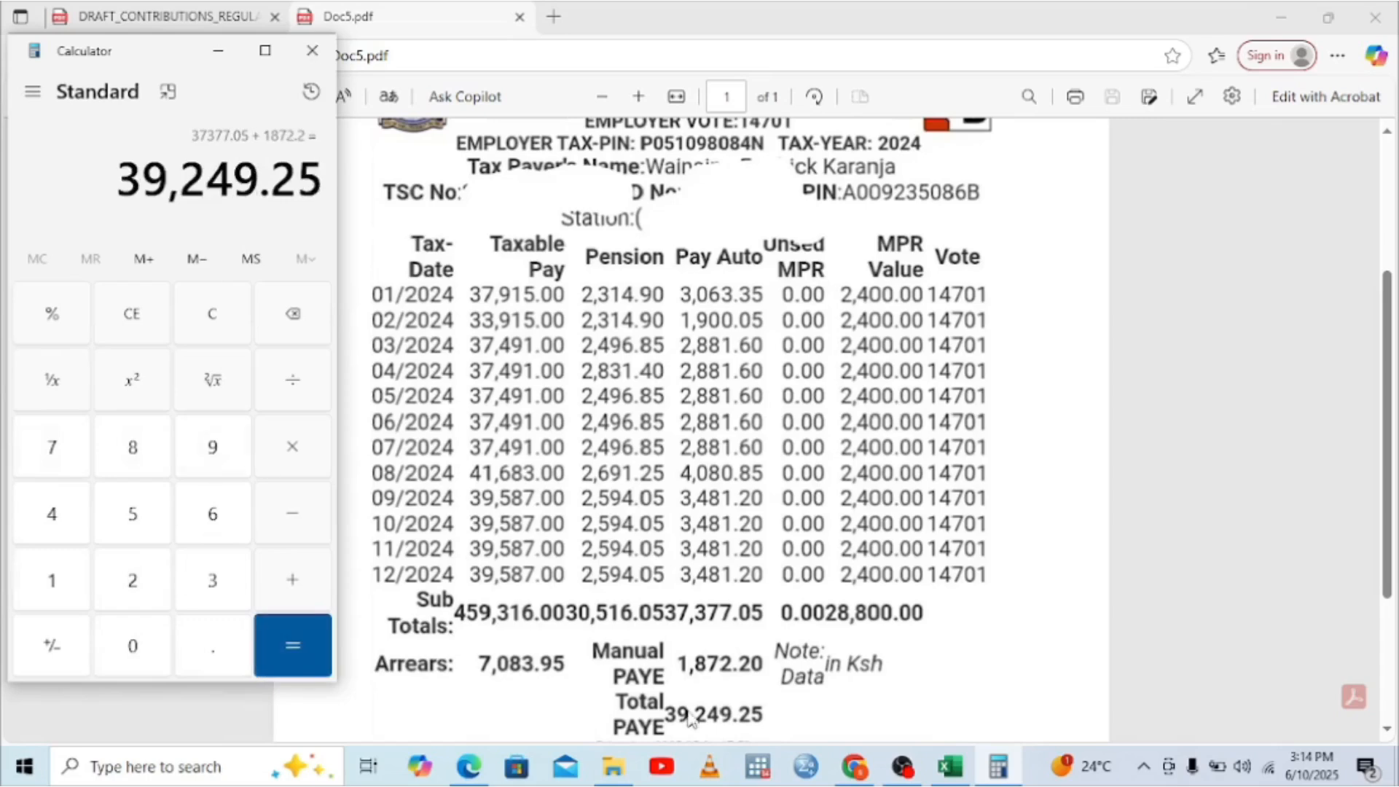
left_click(277, 319)
left_click(149, 321)
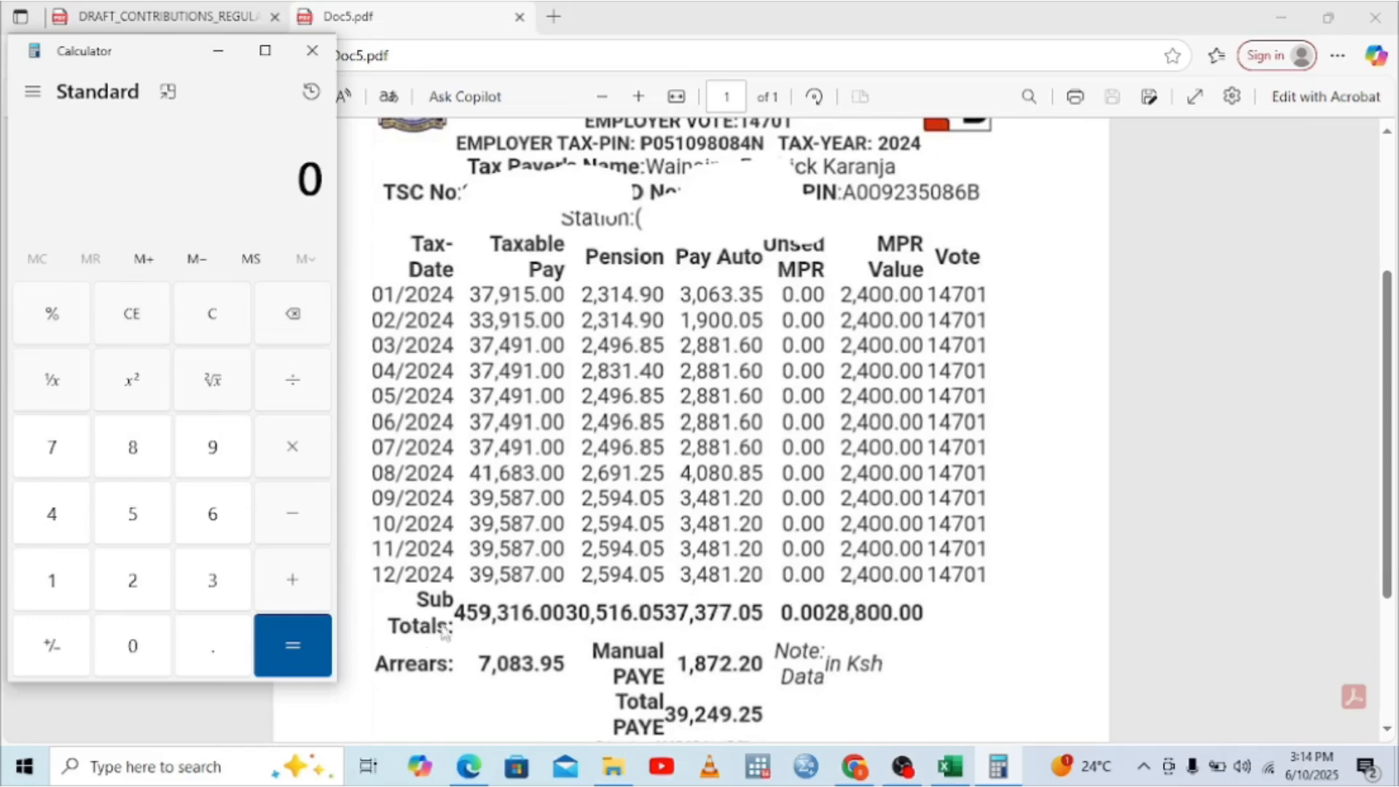
Step: Re-enter the 37,377.05 PAYE total in Calculator beside the P9 PDF
left_click(214, 581)
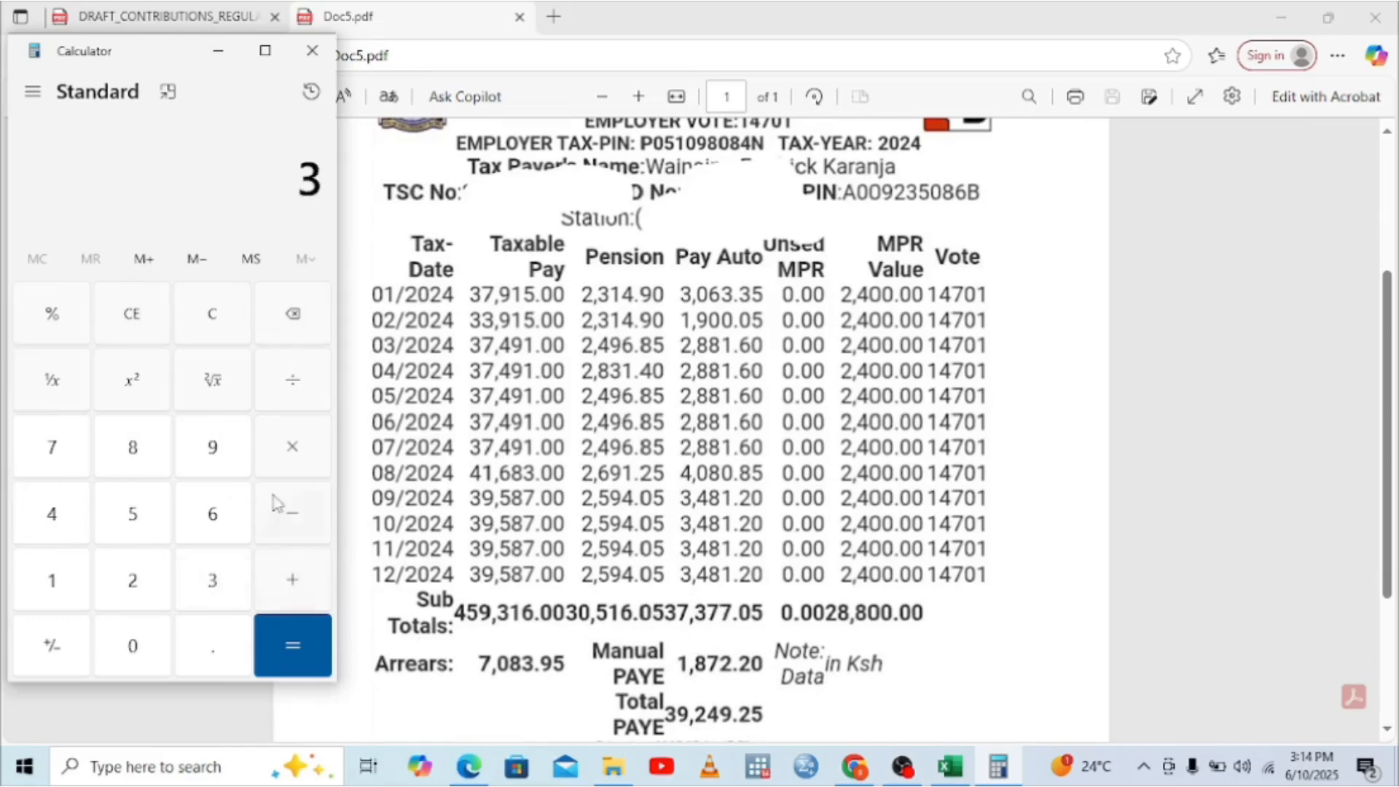
left_click(951, 766)
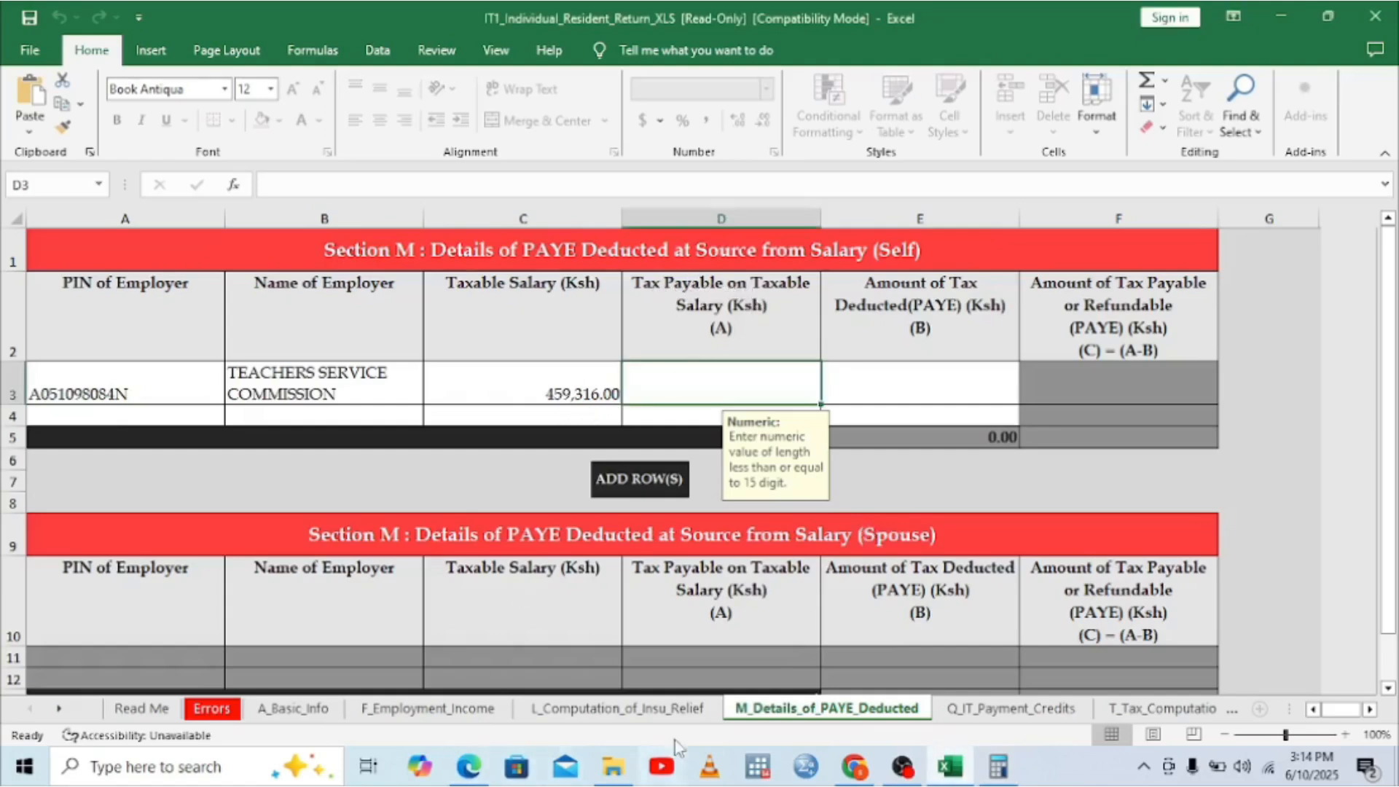
left_click(466, 765)
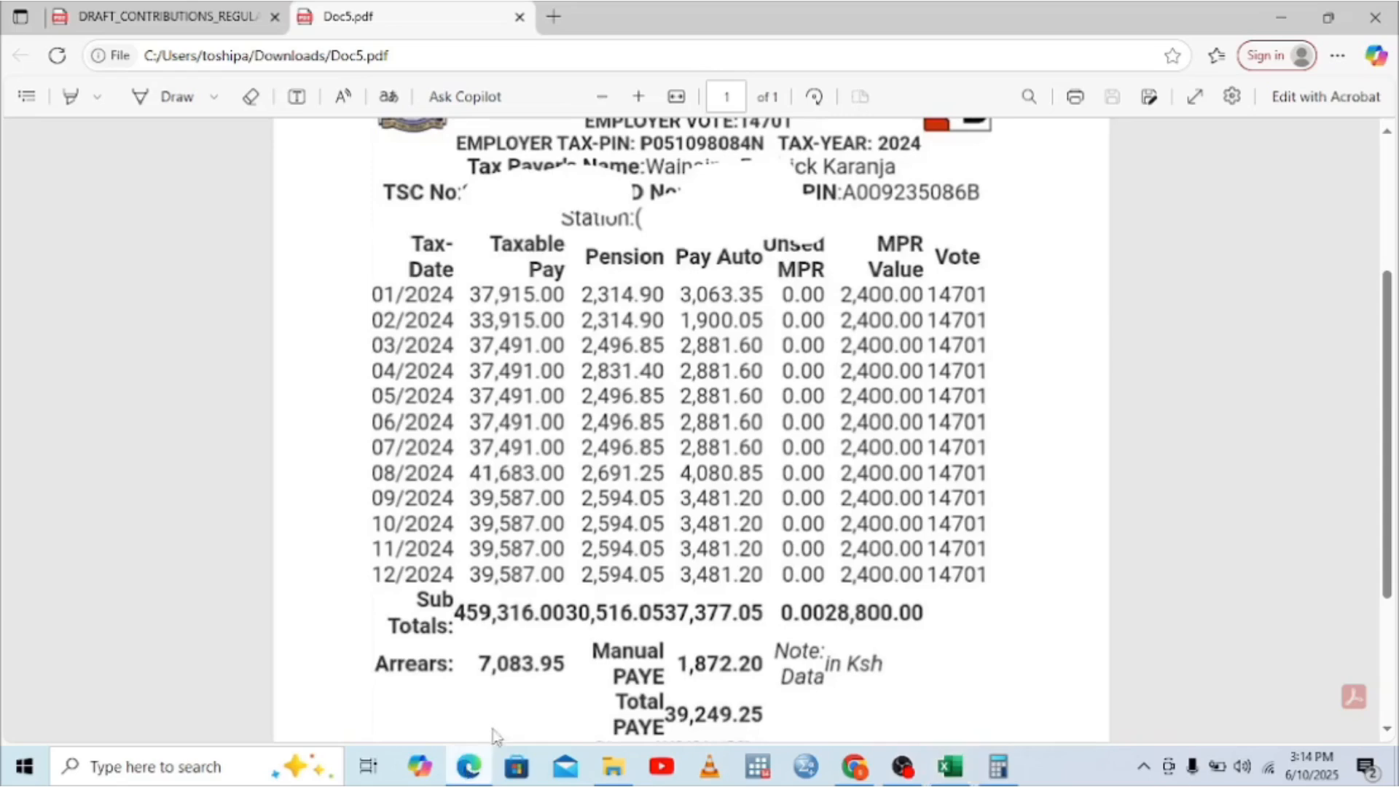
left_click(999, 767)
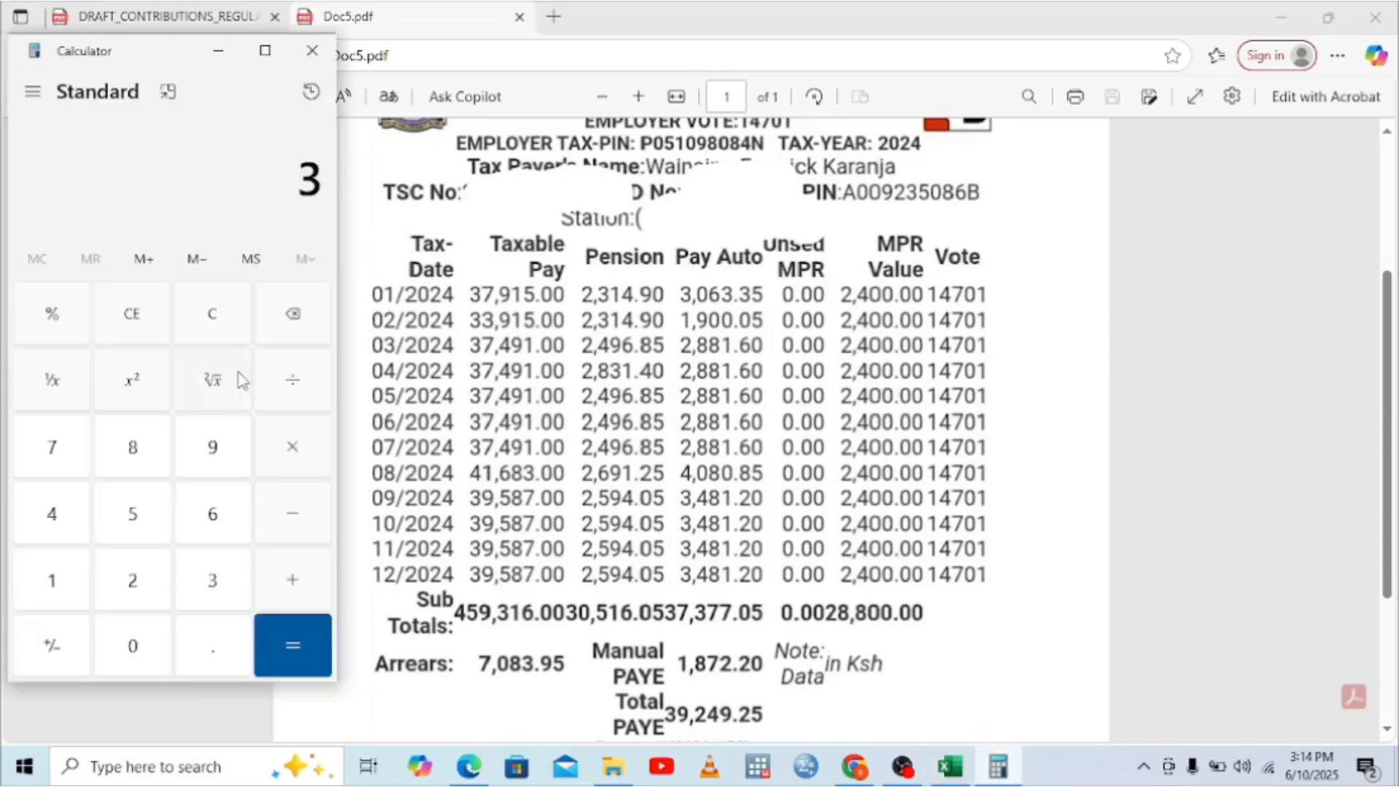
left_click(51, 459)
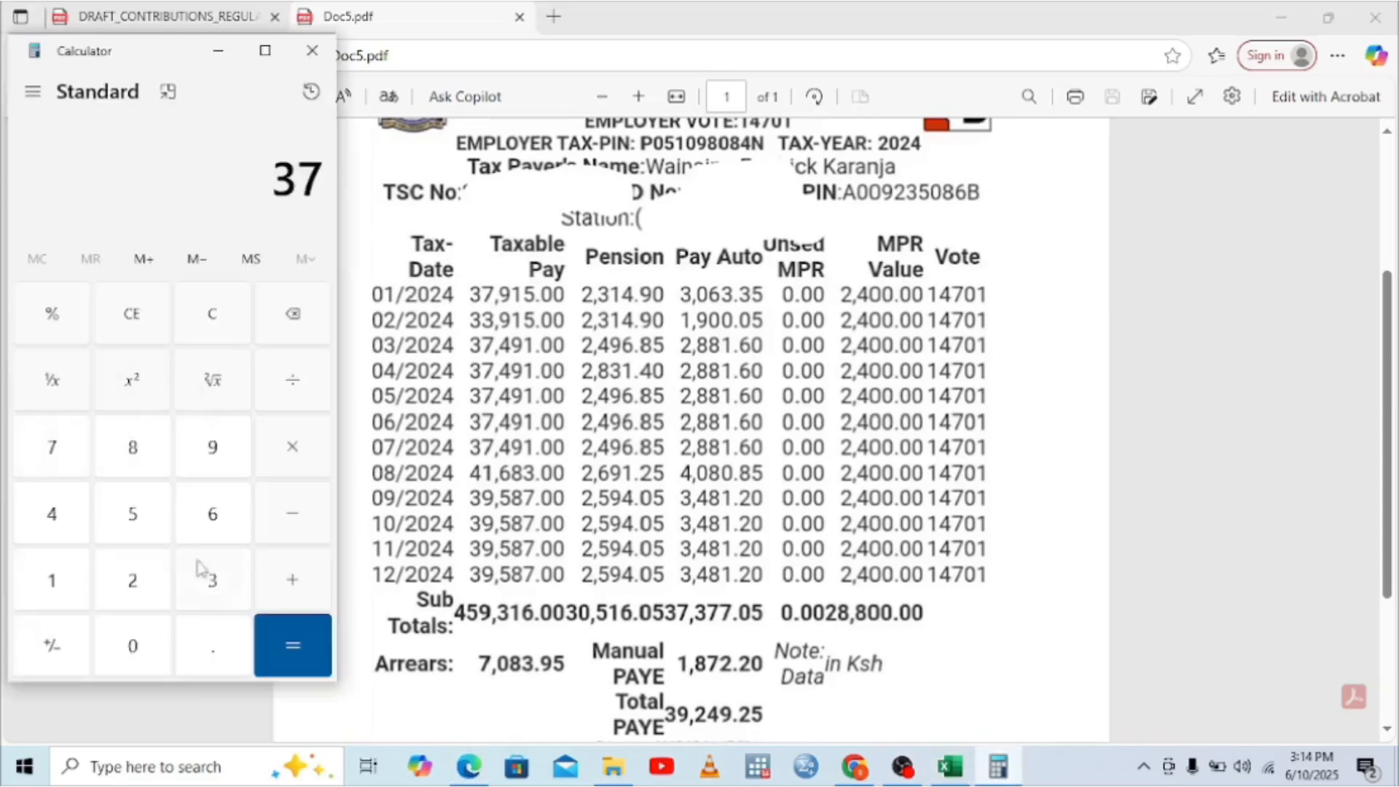
left_click(231, 592)
left_click(51, 446)
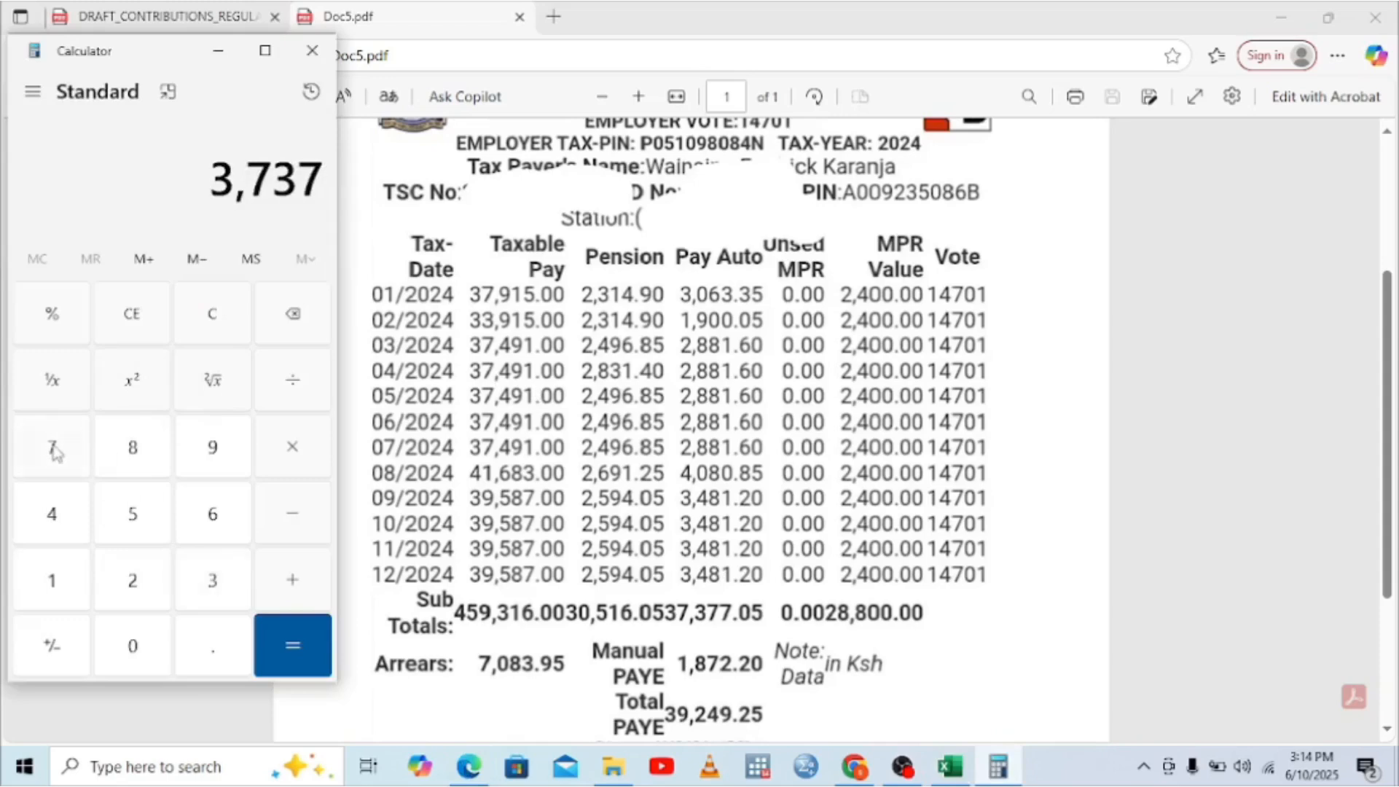
left_click(51, 446)
left_click(191, 633)
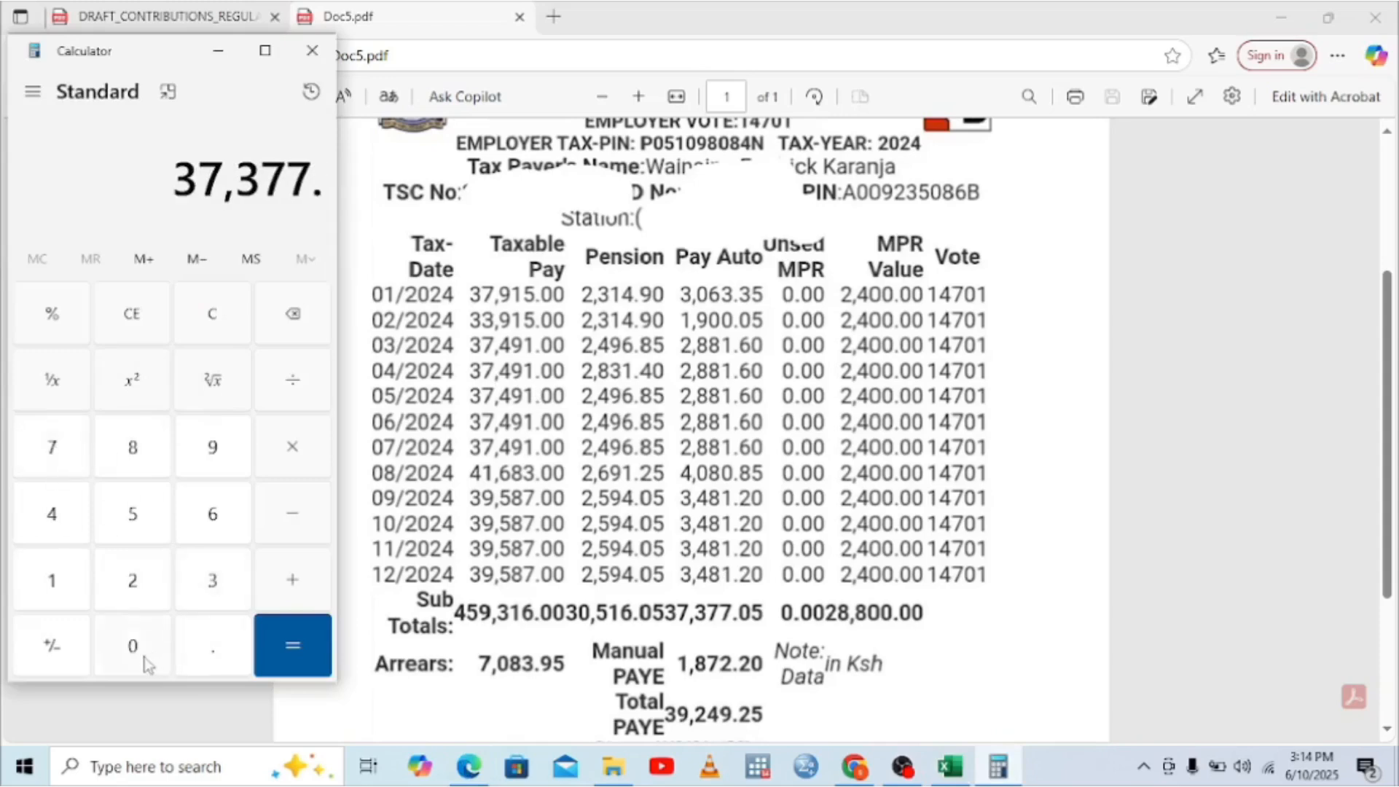
left_click(144, 660)
left_click(134, 512)
Step: Add the 28,800 MPR value for 66,177.05 and return to the Excel PAYE sheet
left_click(293, 579)
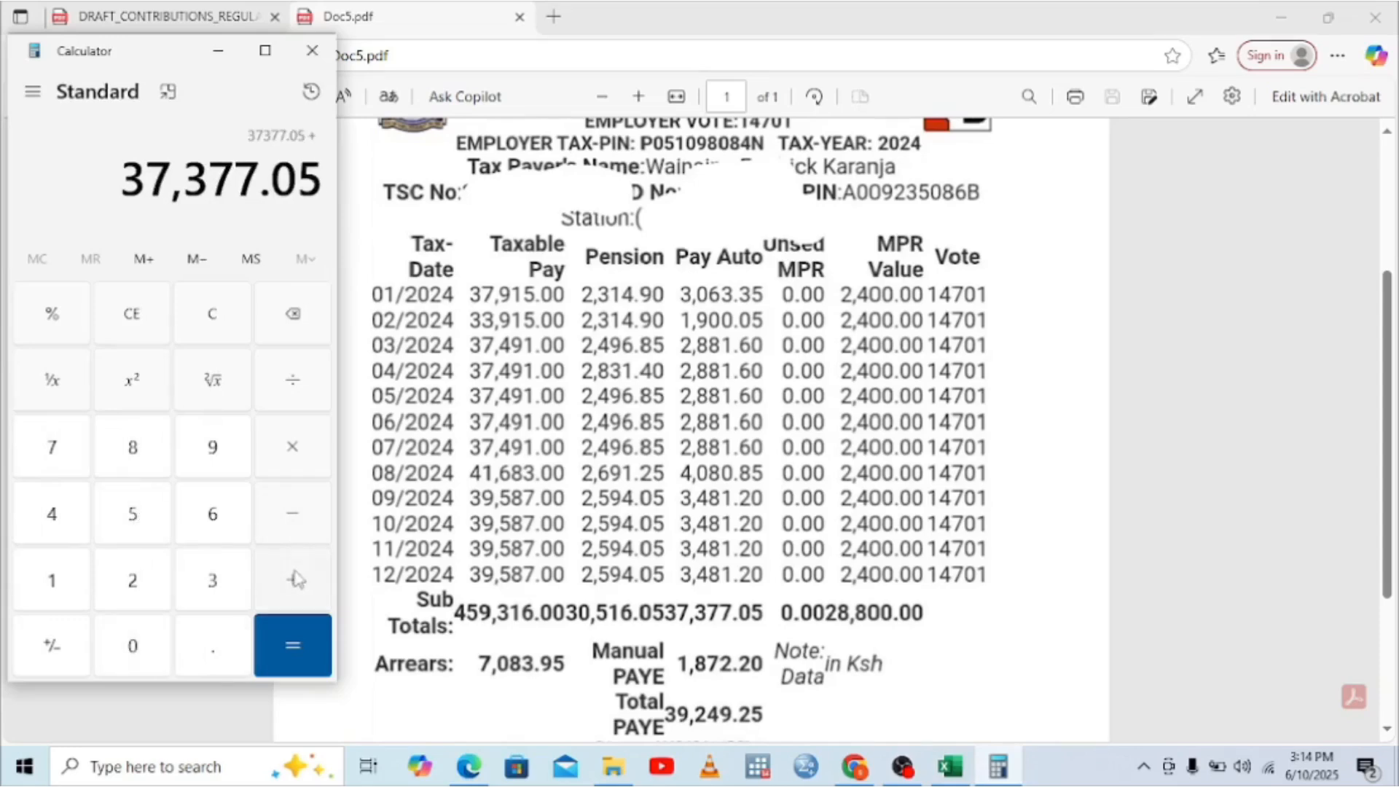
left_click(143, 581)
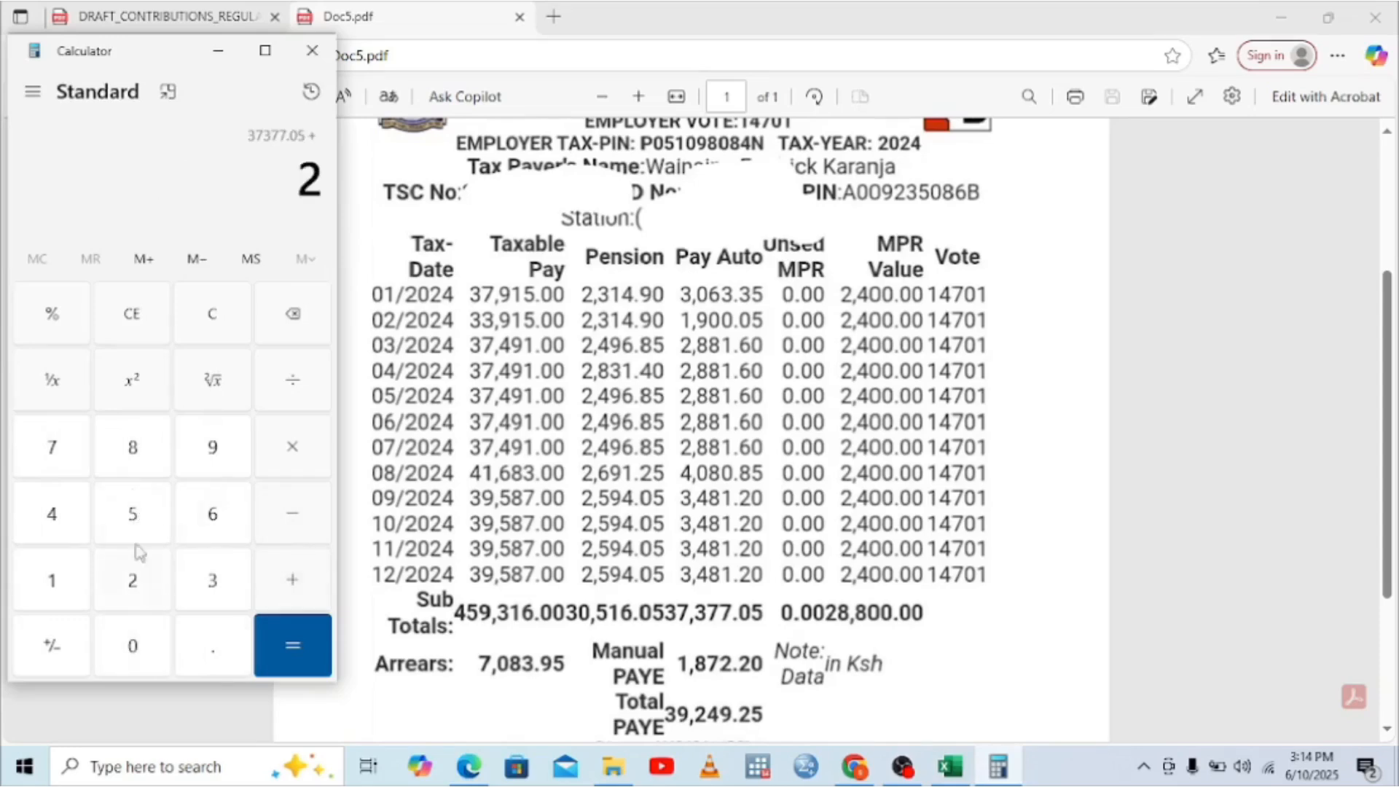
left_click(133, 458)
left_click(133, 458)
left_click(146, 638)
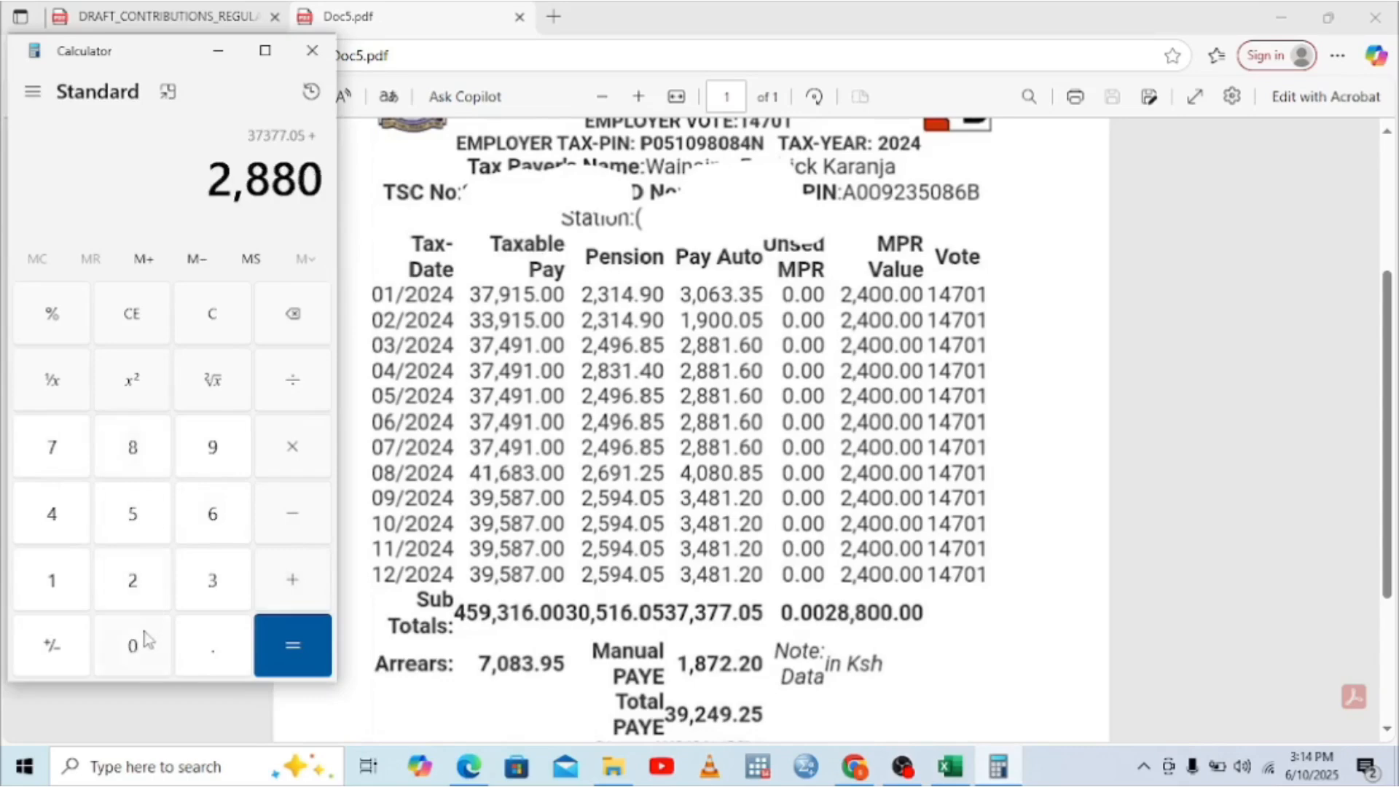
left_click(146, 639)
left_click(295, 649)
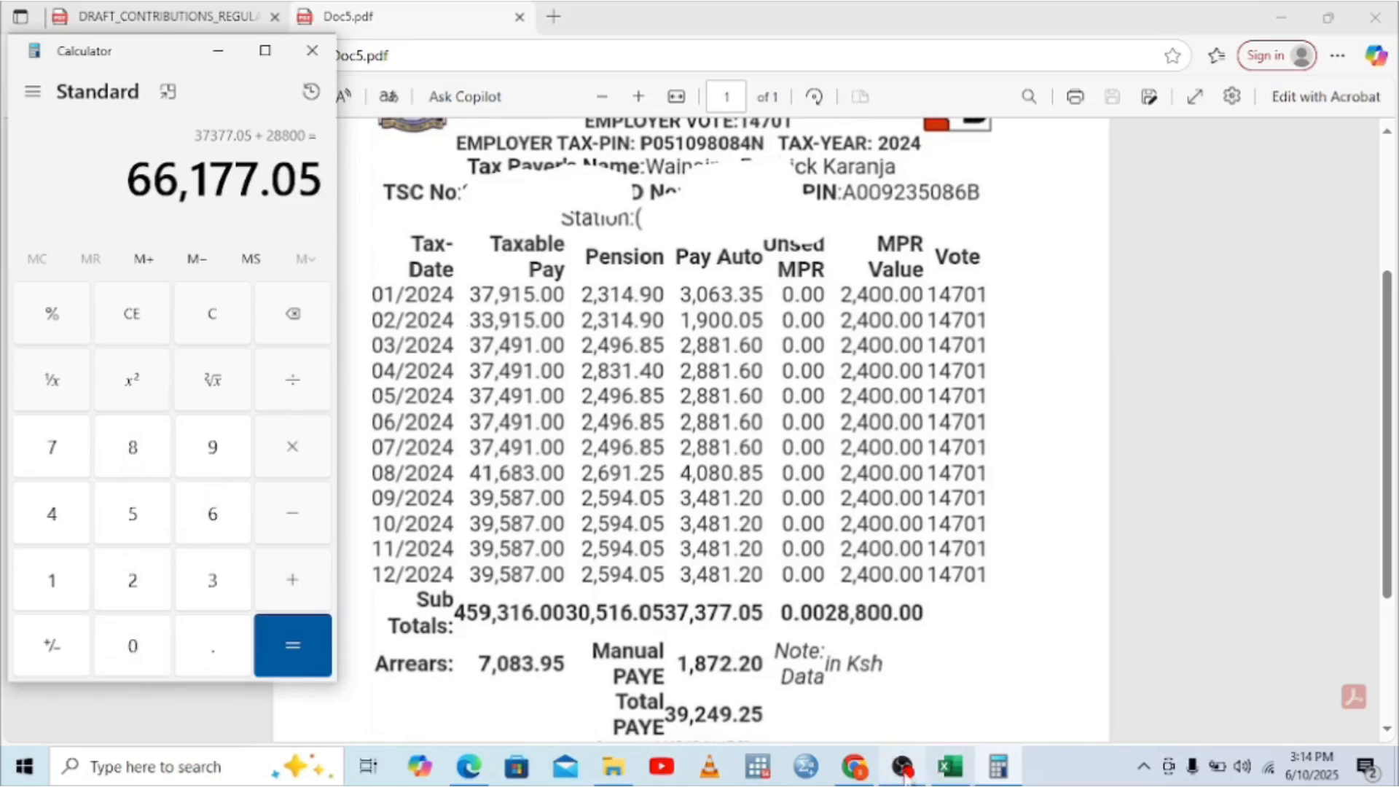
left_click(950, 766)
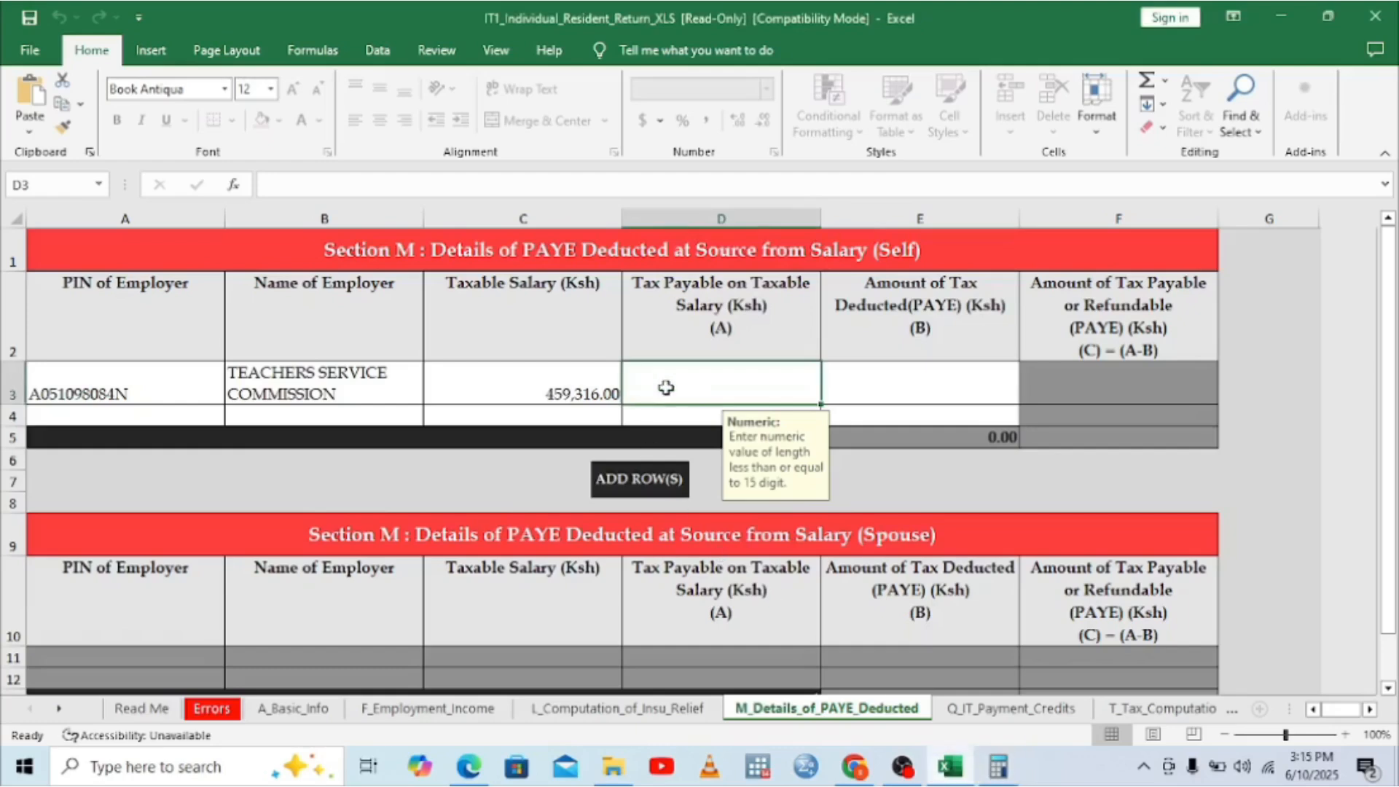
Step: Enter 66,177.05 as Tax Payable on Taxable Salary for TEACHERS SERVICE COMMISSION, then view the P9 PDF
type("661")
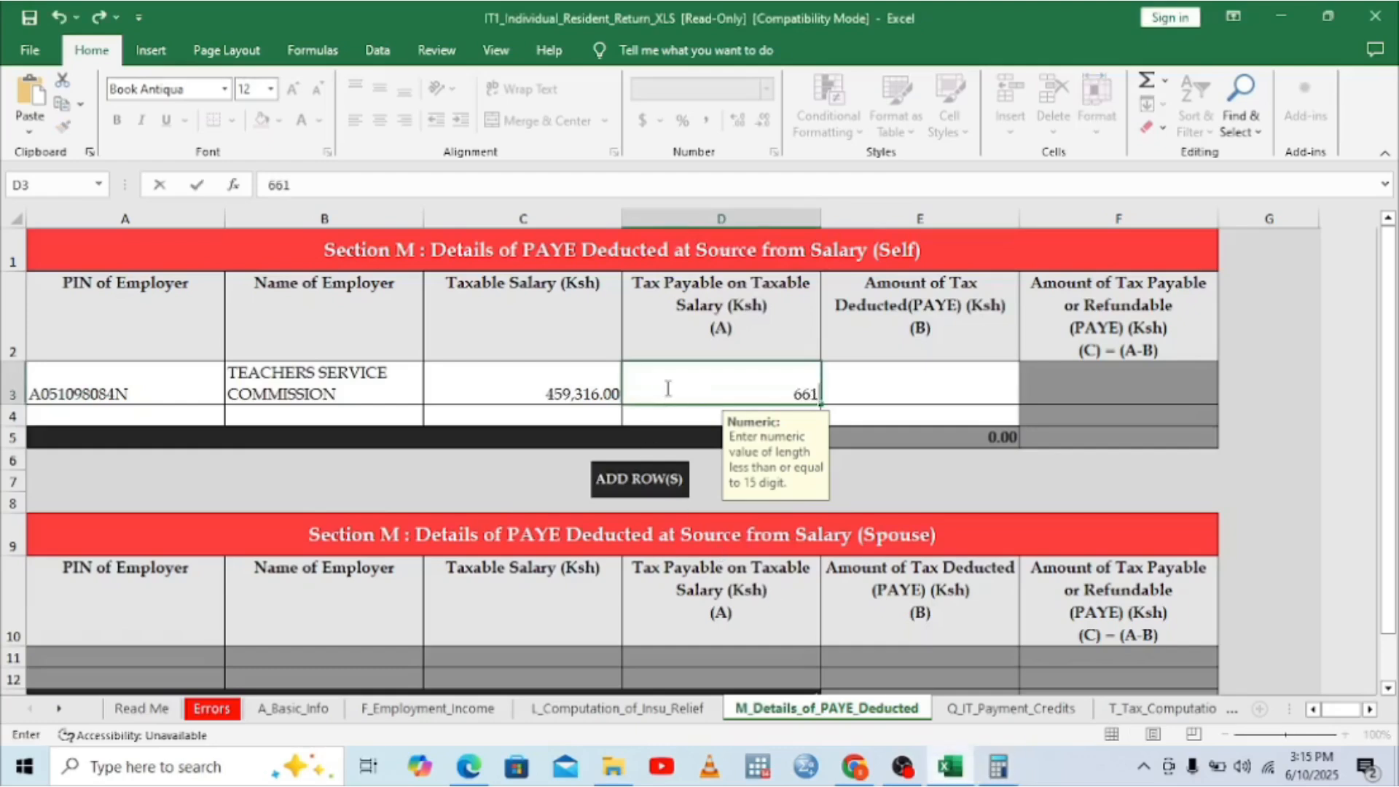
type("77.")
left_click(997, 765)
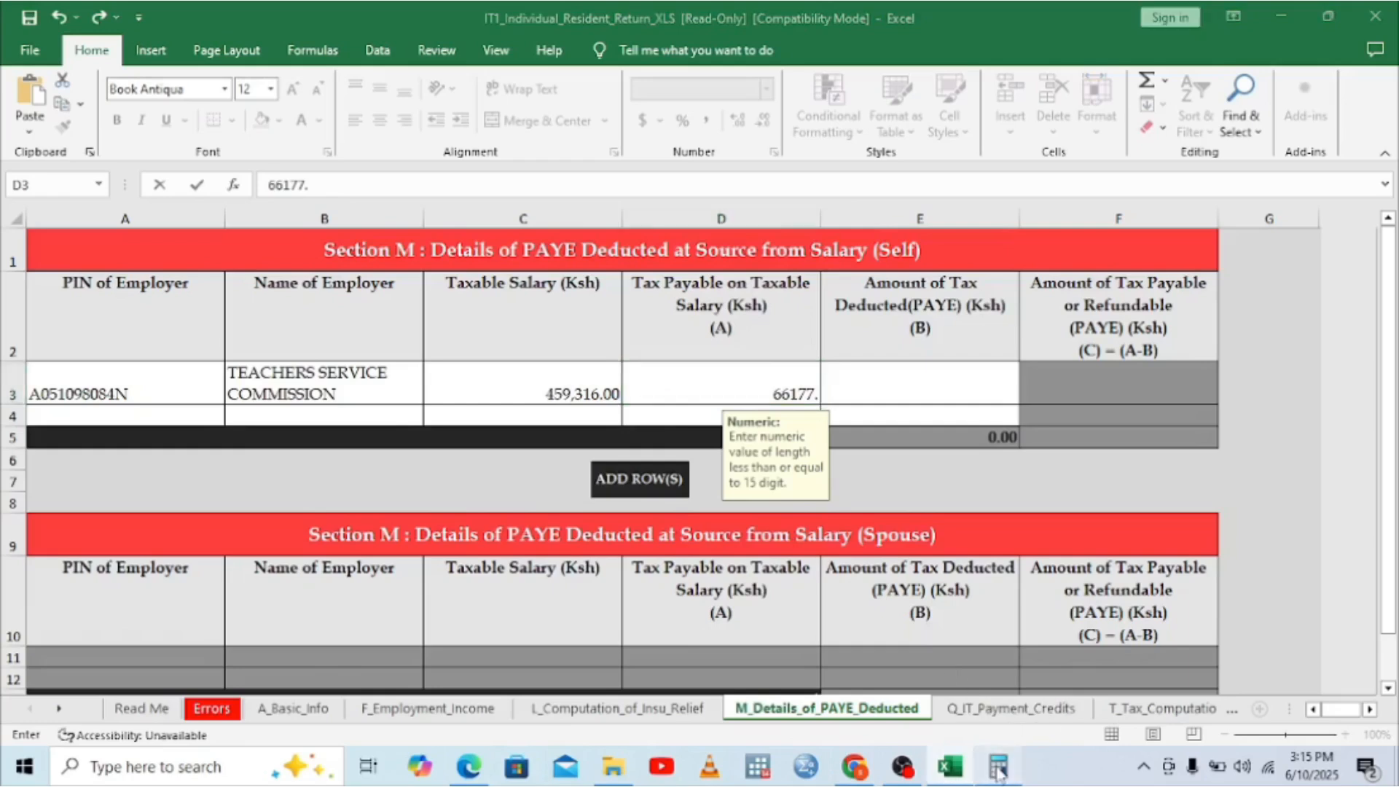
left_click(218, 50)
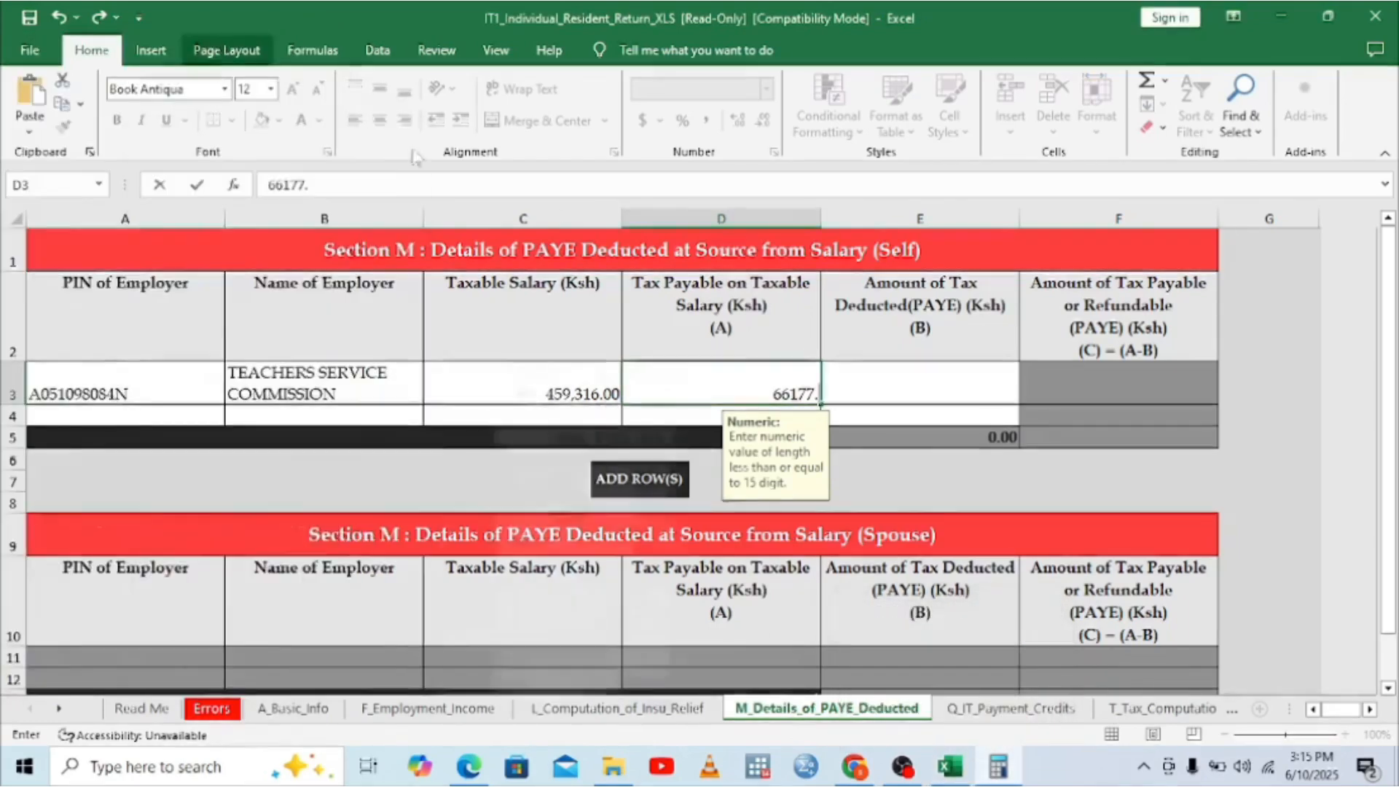
type("0")
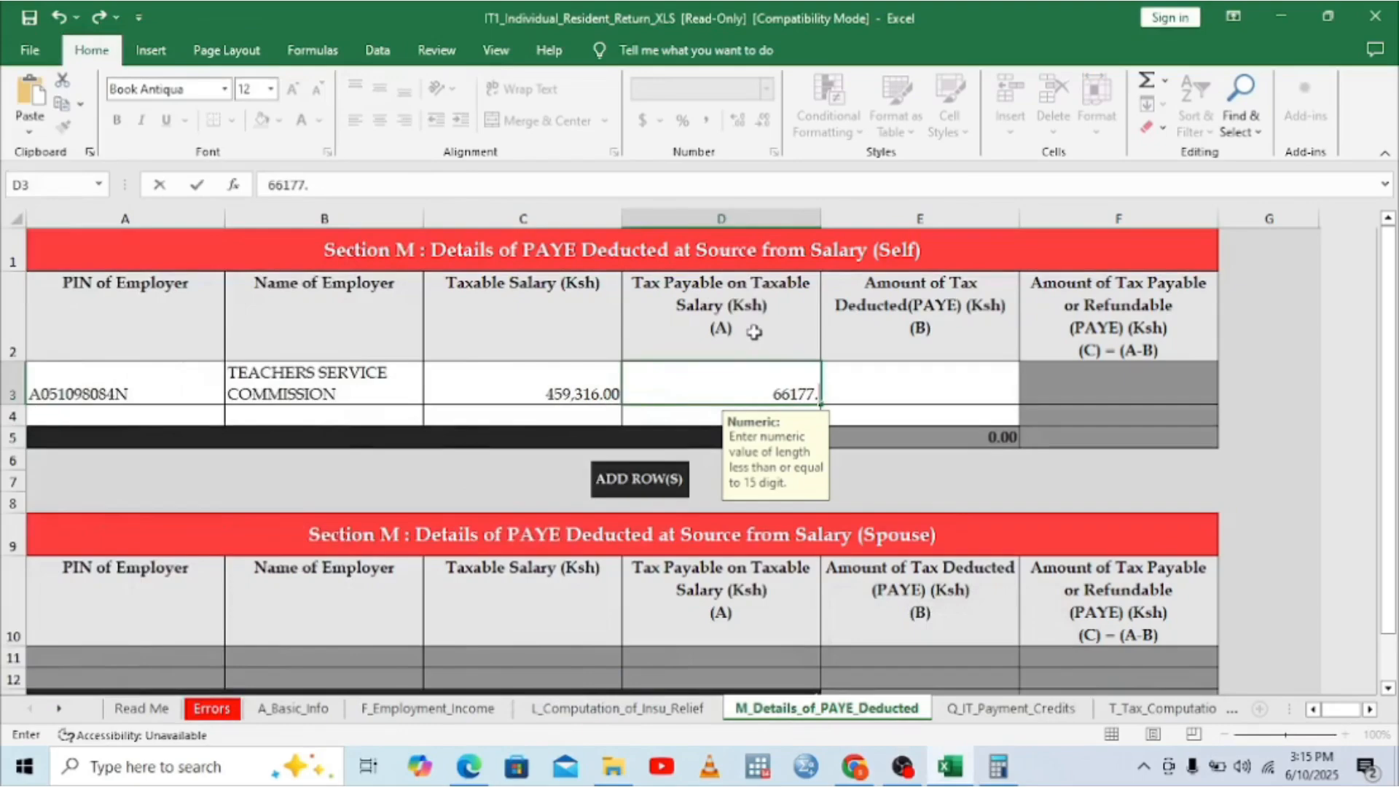
type("5")
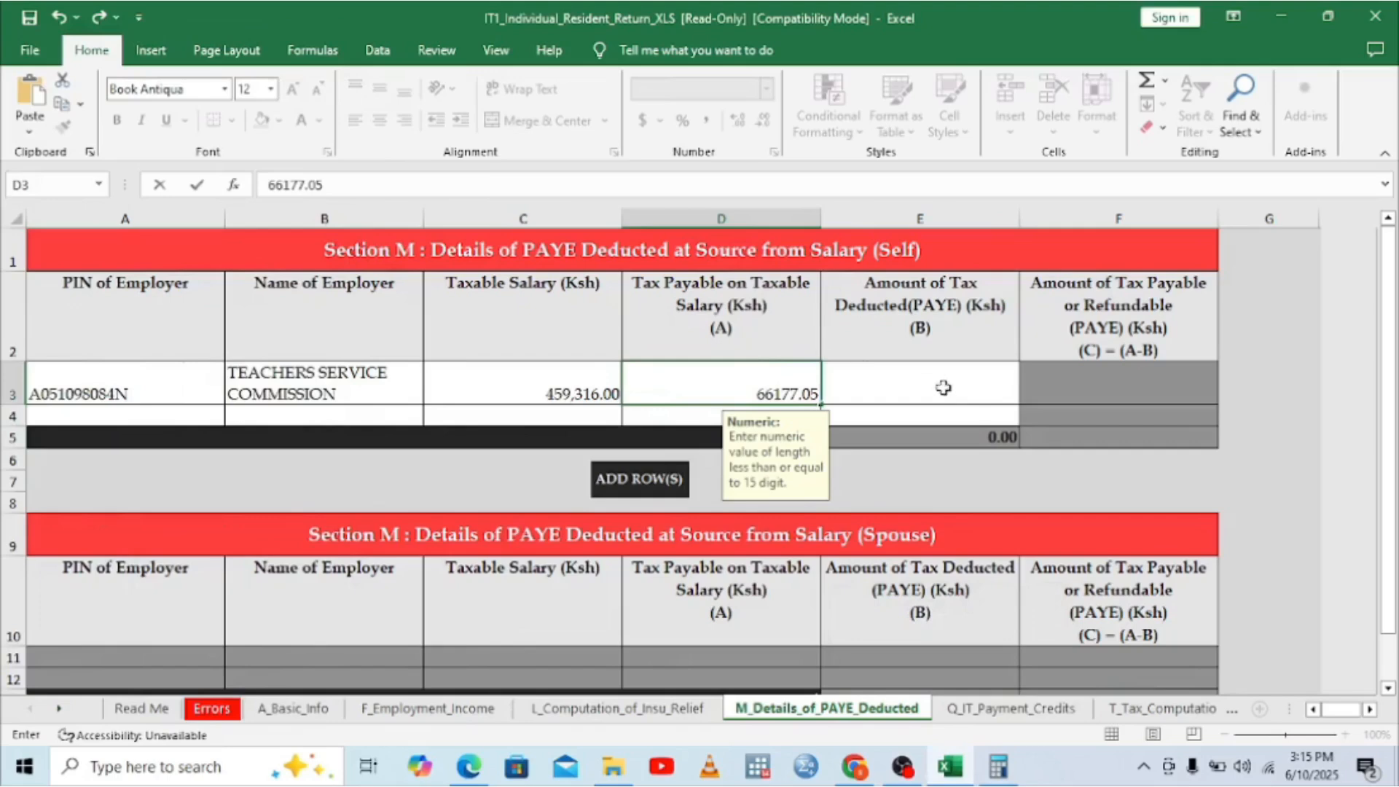
left_click(920, 398)
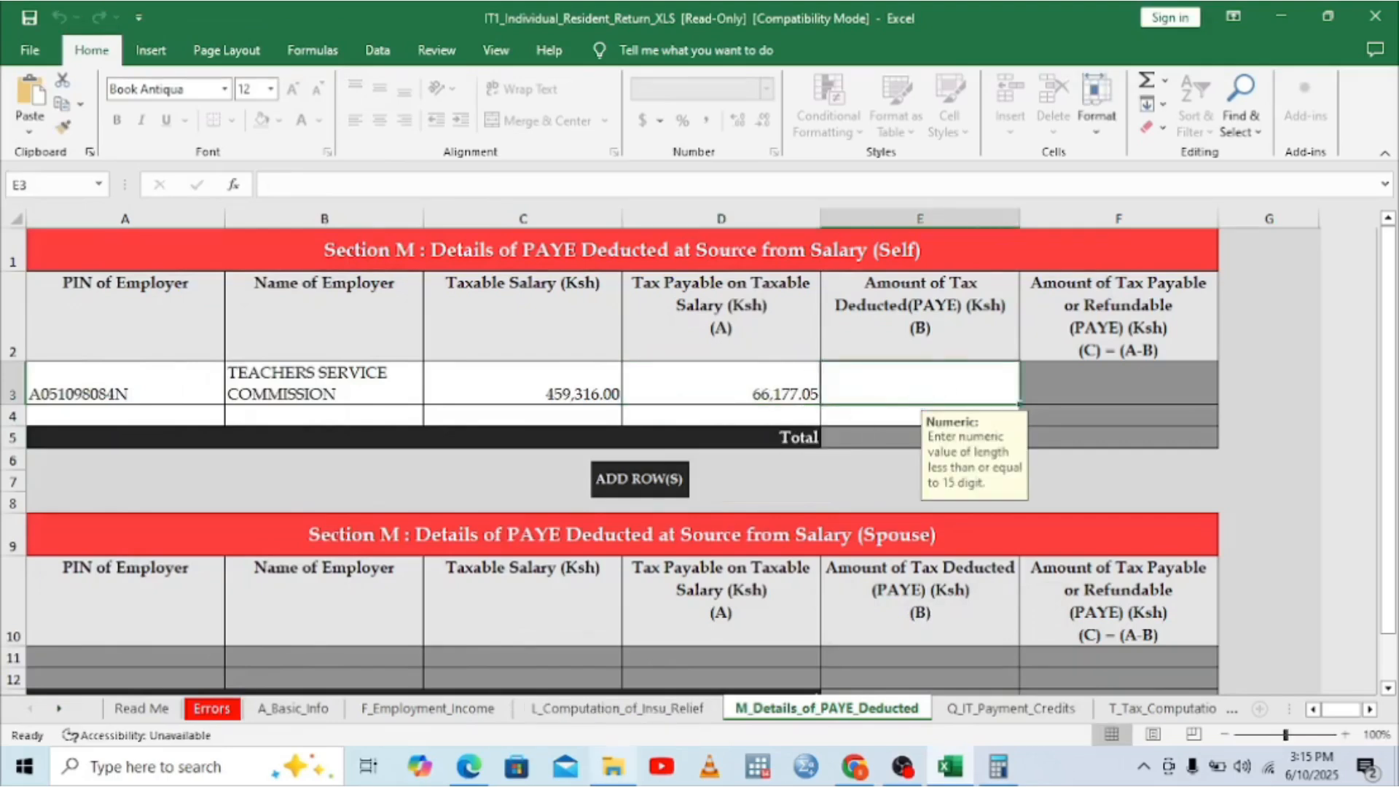
left_click(481, 769)
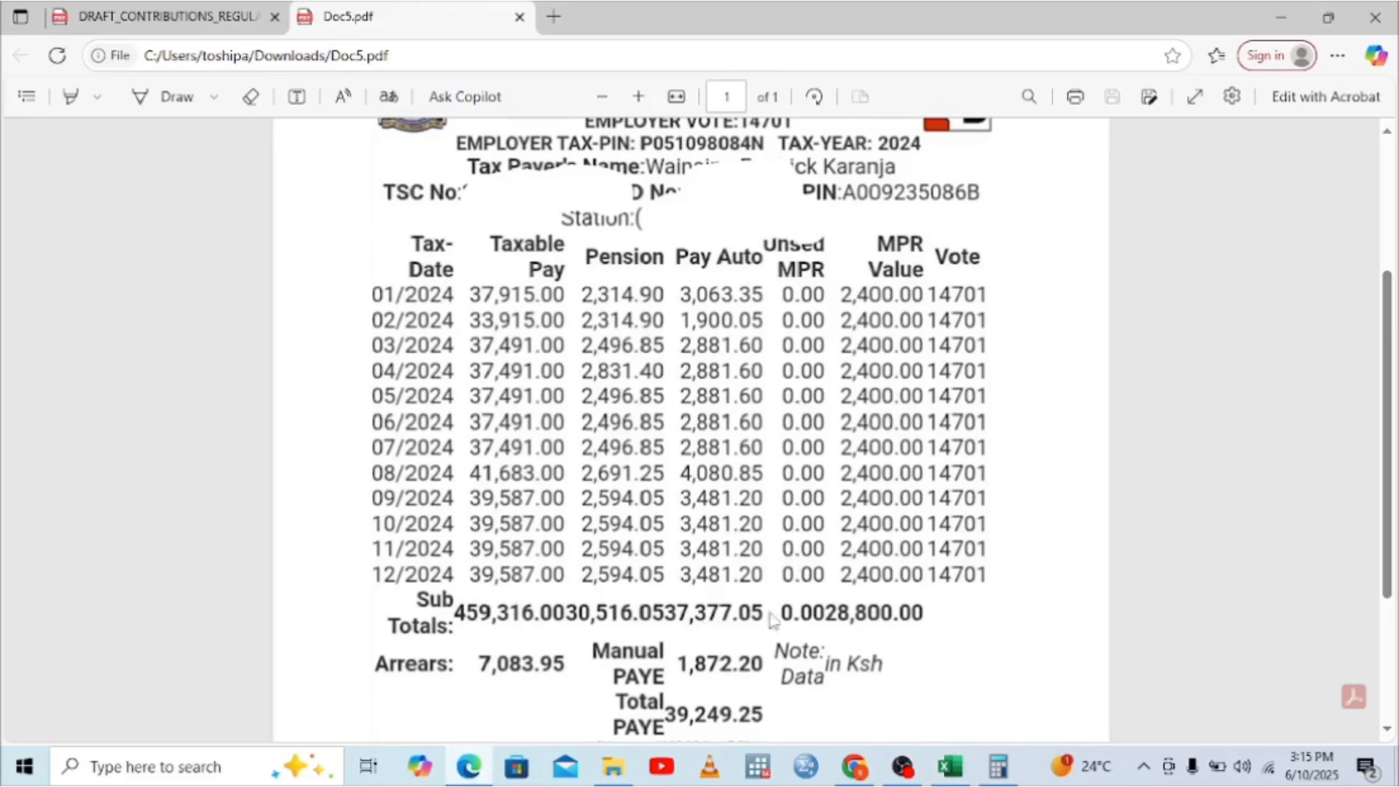
Step: Record 37,377.05 as Amount of Tax Deducted, leaving 28,800.00 payable, and view T_Tax_Computation
left_click(955, 768)
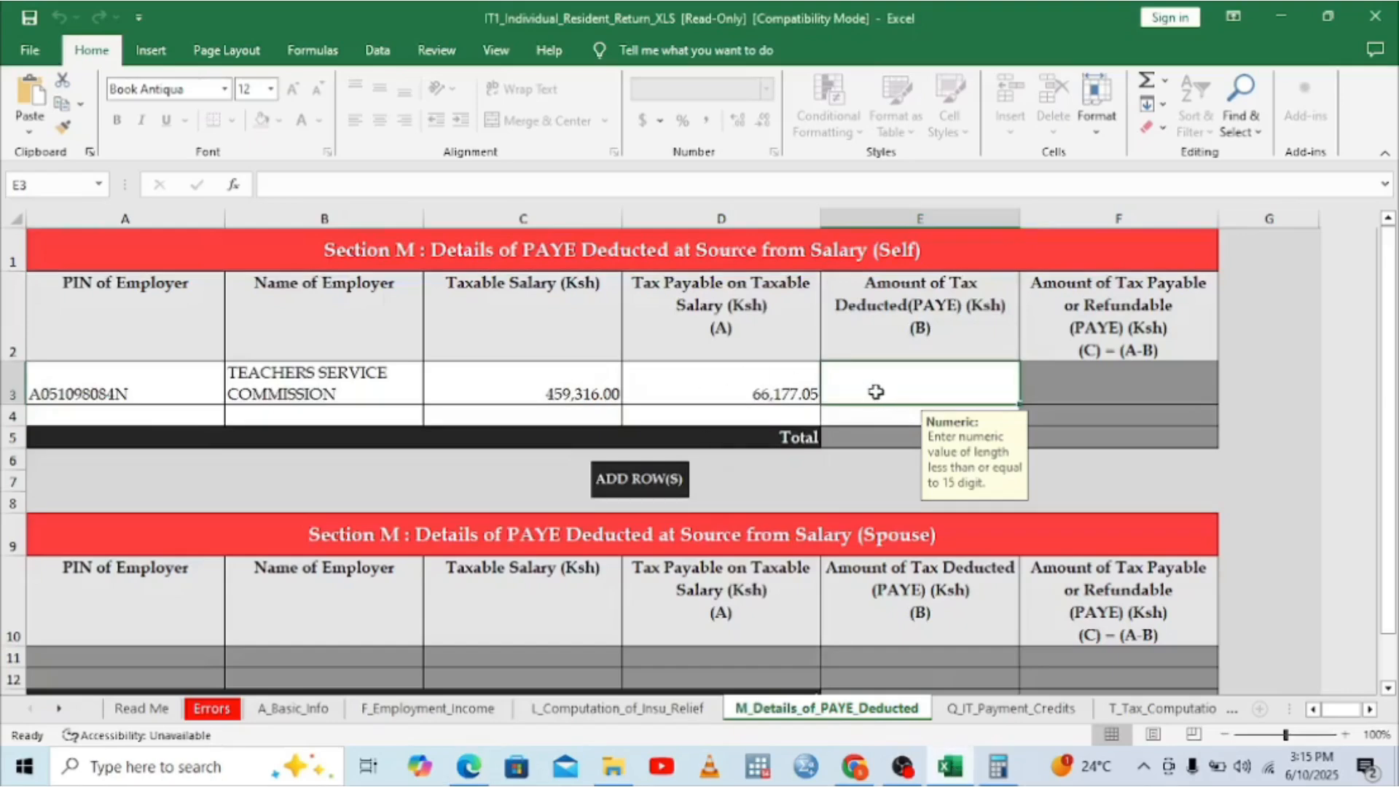
type("373")
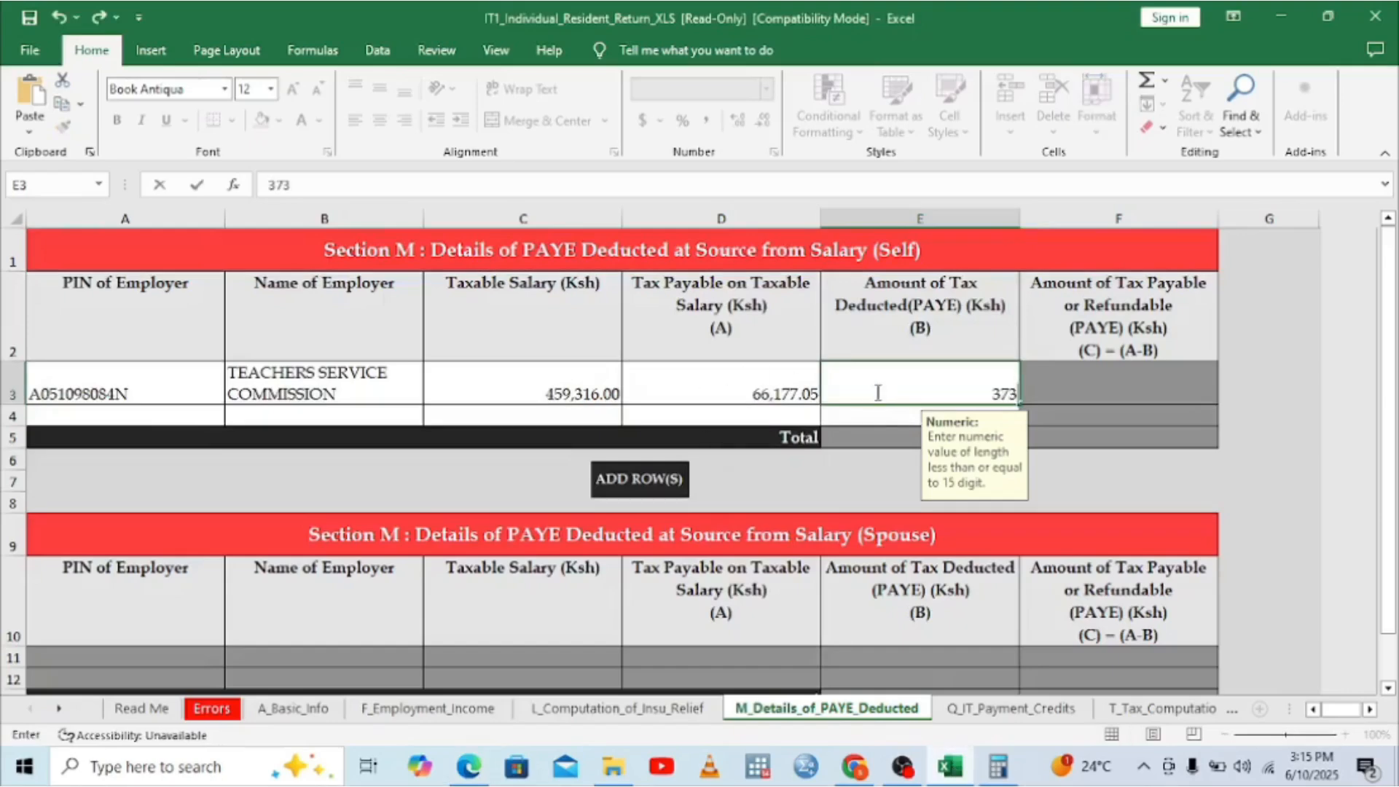
type("77.05")
left_click(1129, 373)
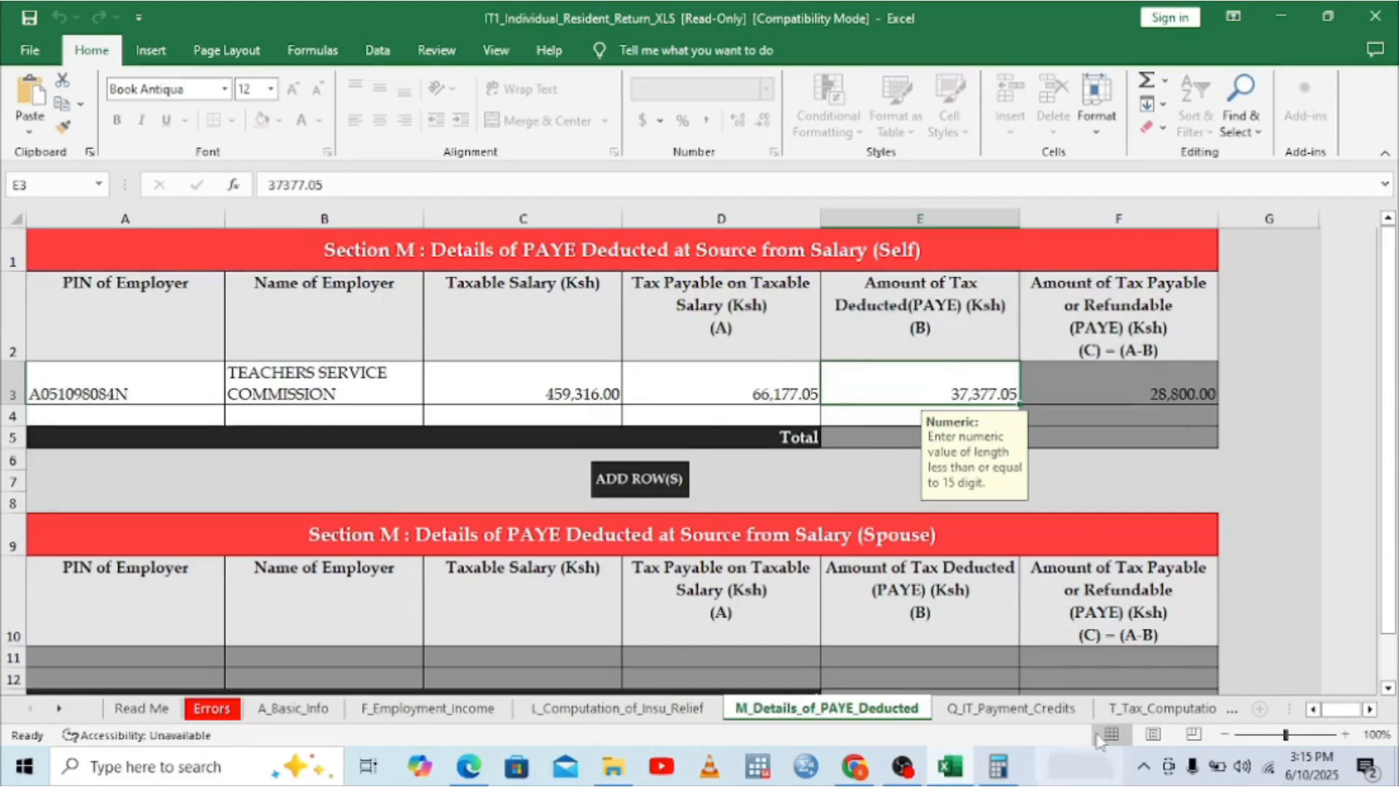
left_click(1148, 710)
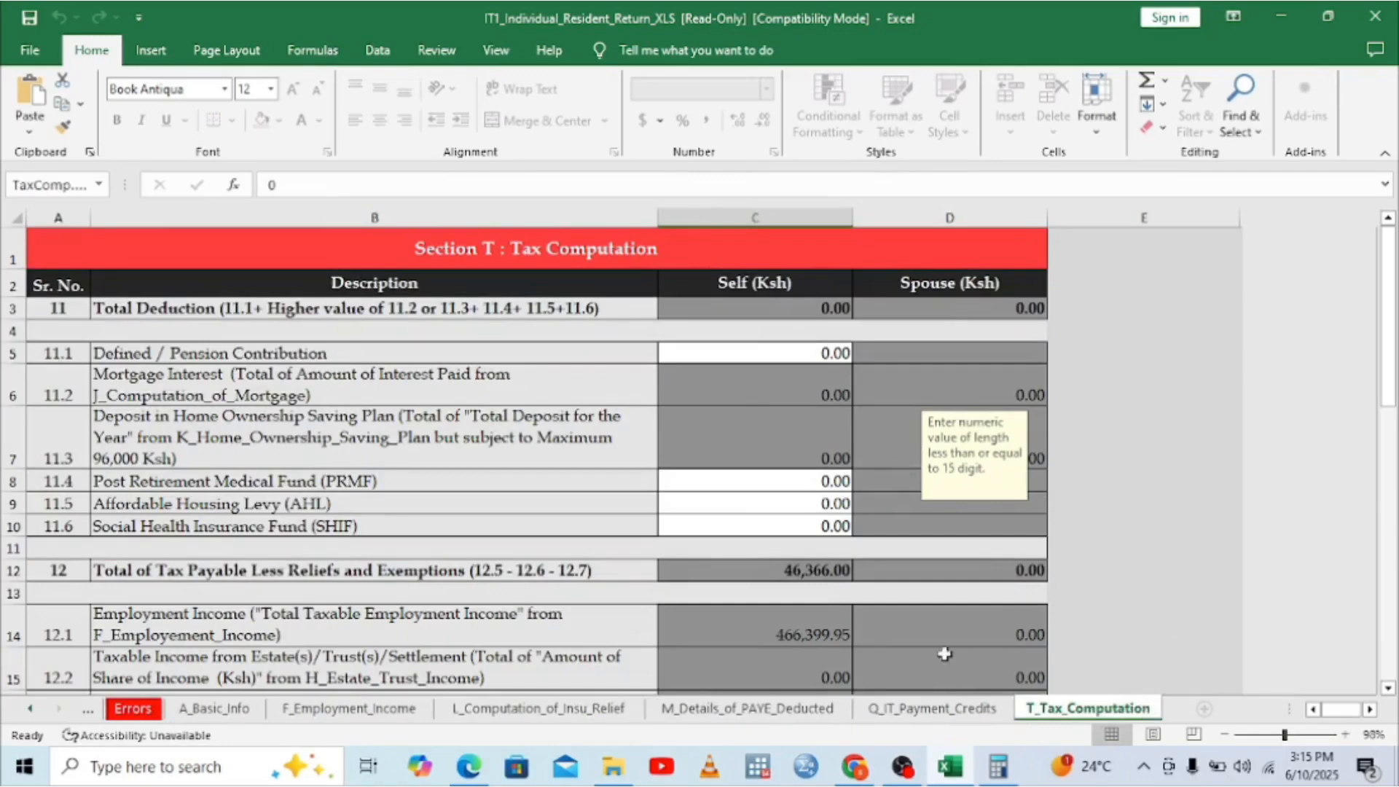
Step: Check the Defined / Pension Contribution cell C5, then return to the Doc5.pdf P9 totals
left_click(816, 350)
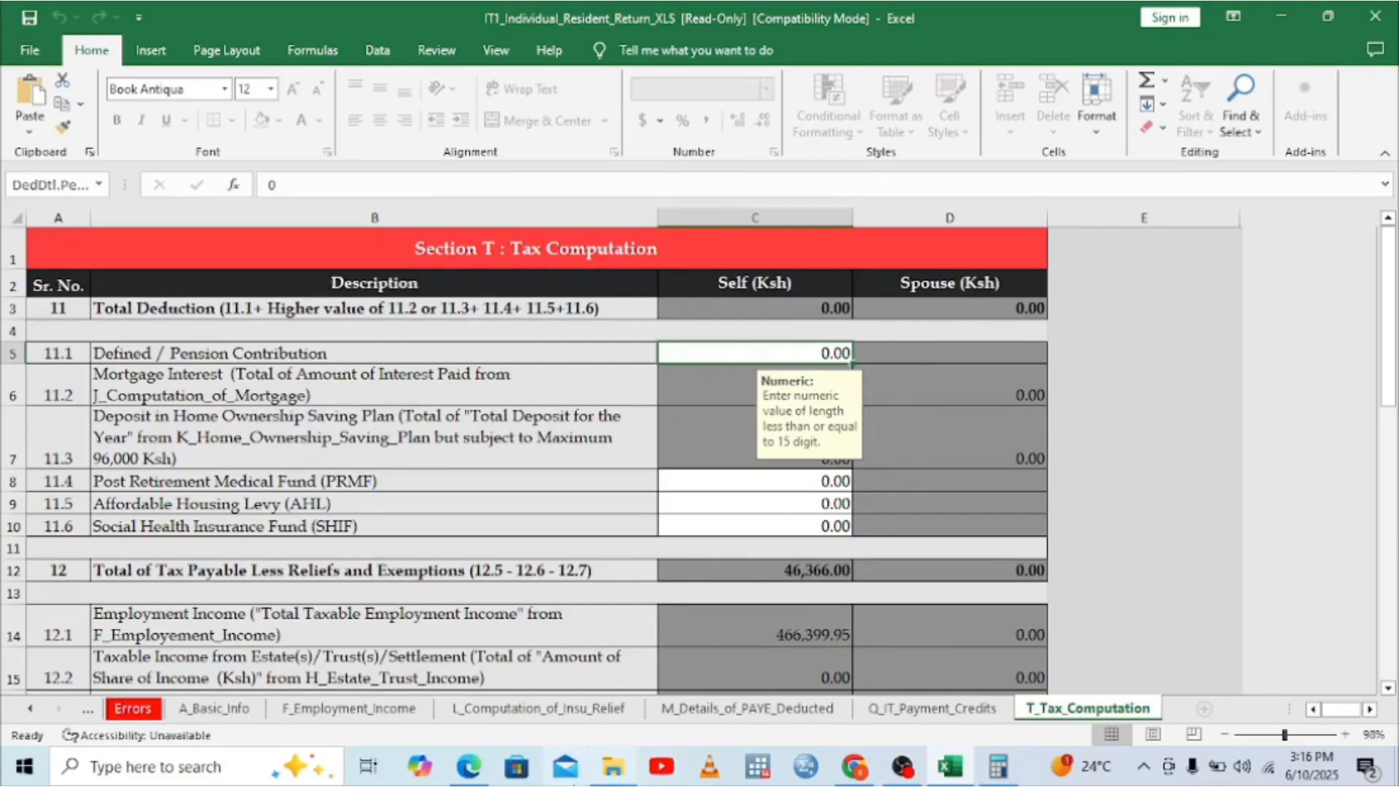
left_click(469, 767)
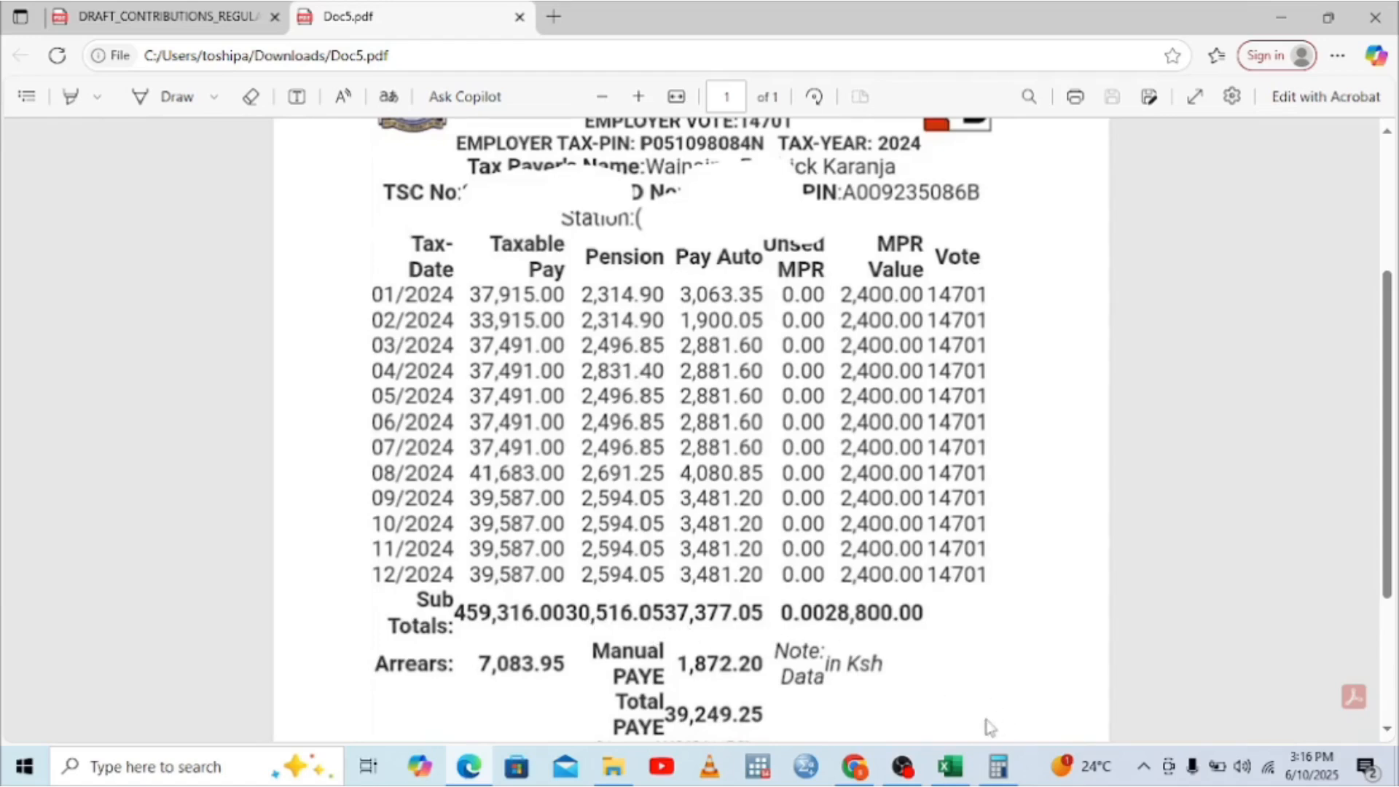
Step: Enter 30,516.05 from the P9 pension subtotal as the Defined / Pension Contribution in C5
left_click(962, 758)
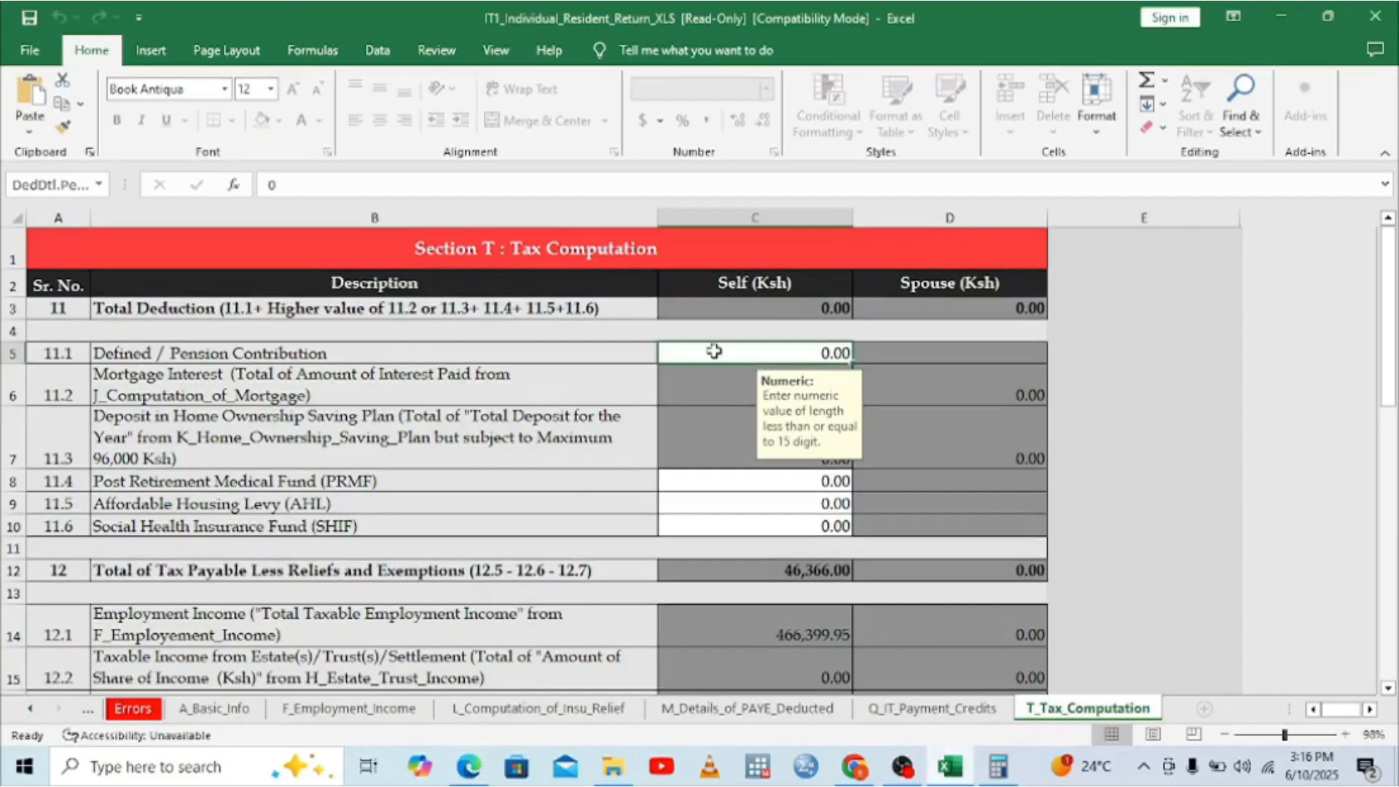
type("3")
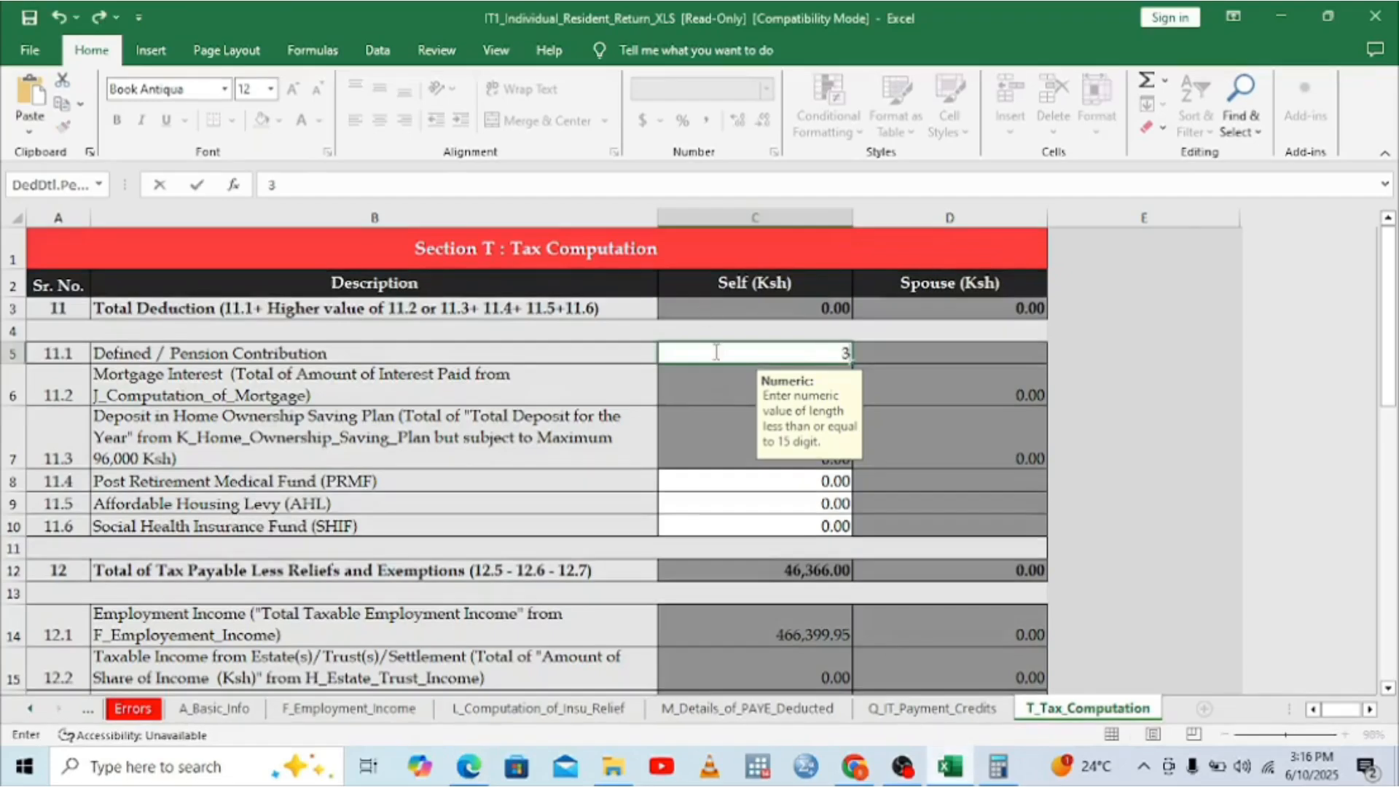
type("0516.0")
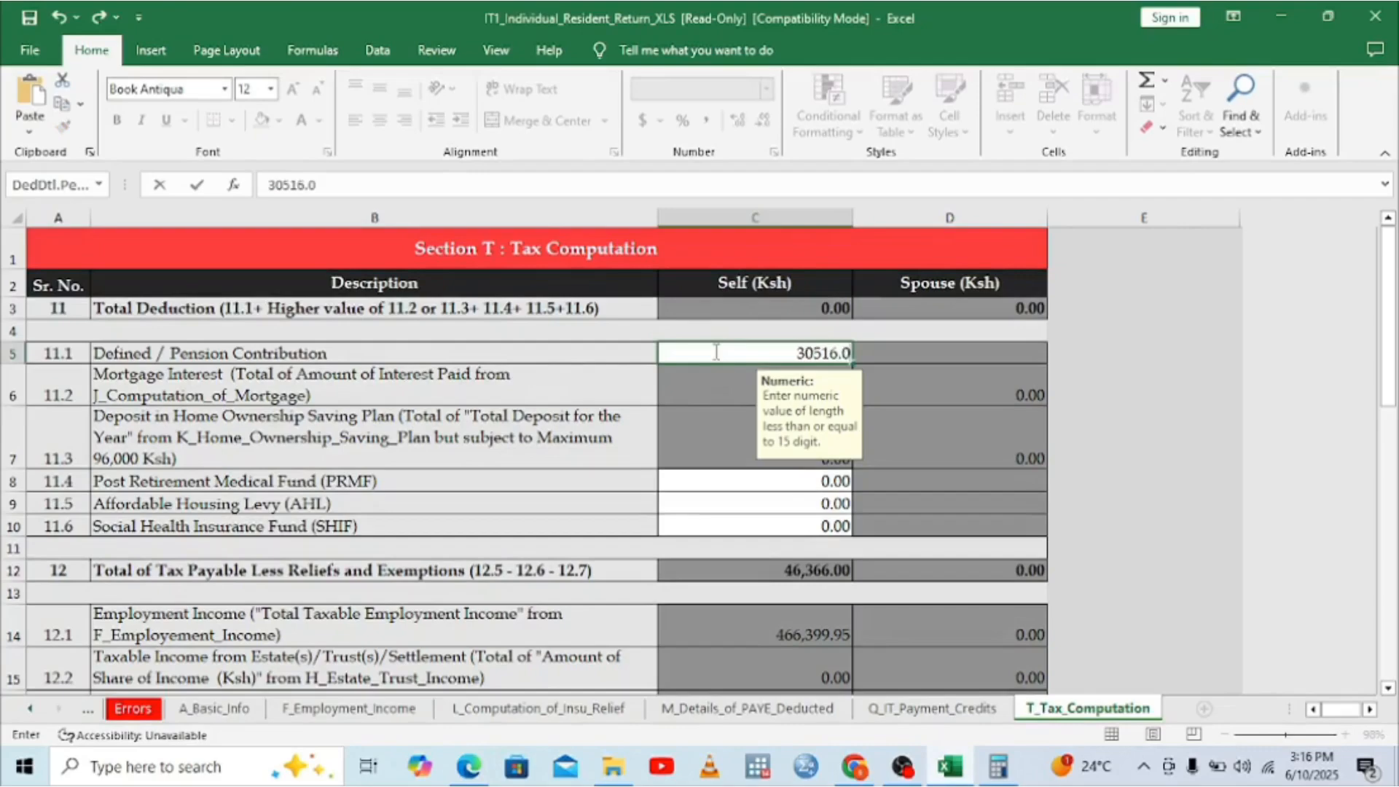
type("5")
left_click(950, 338)
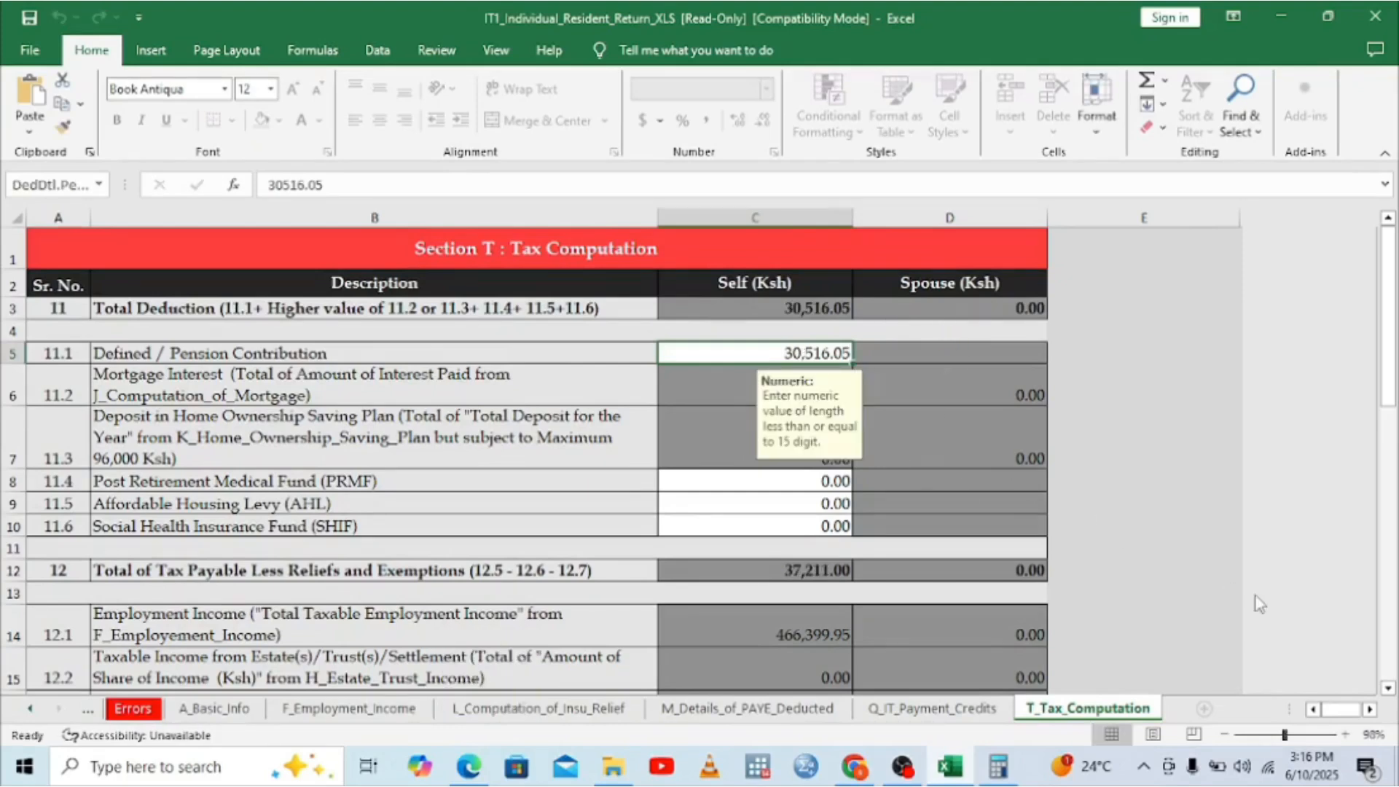
left_click(806, 501)
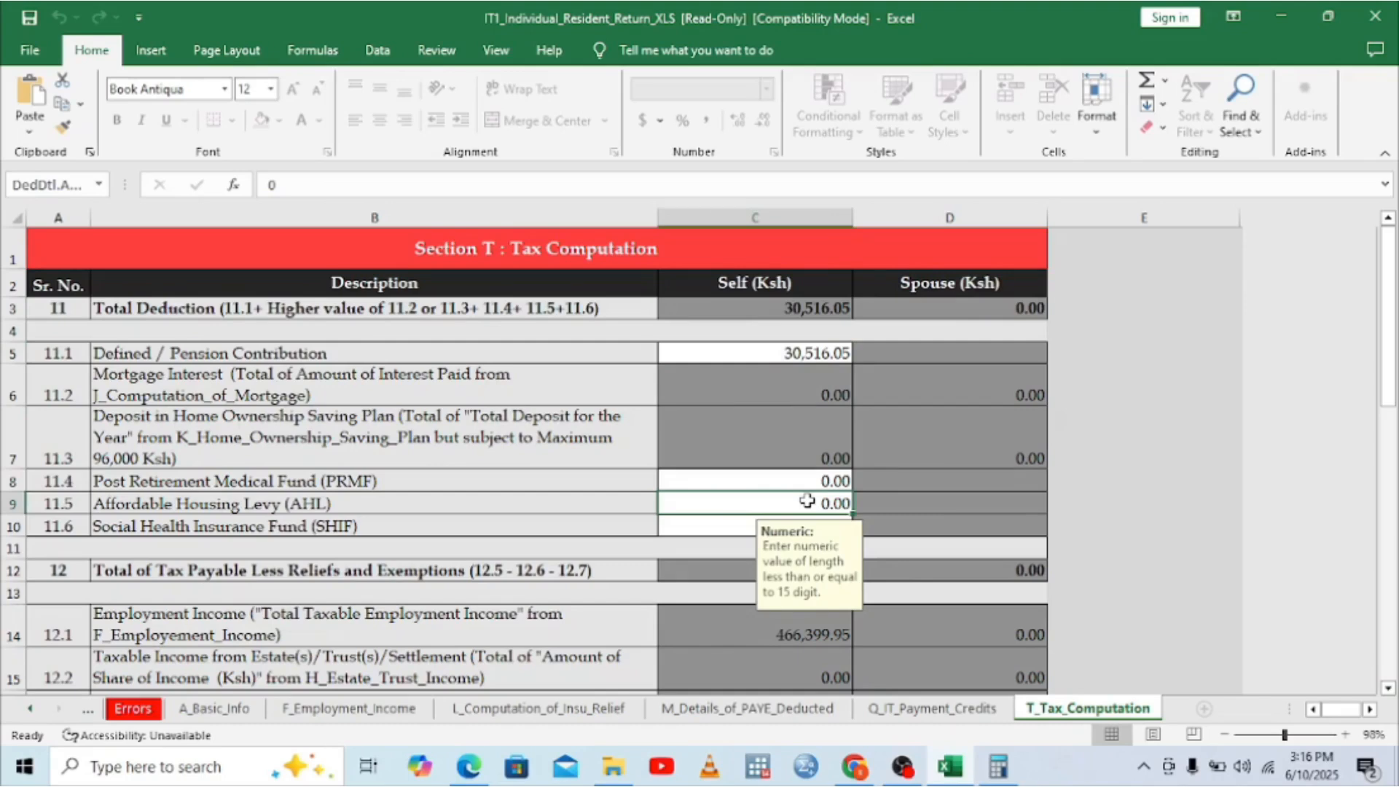
Step: Compute 0.015 × 39,587 in Calculator, giving 593.805
left_click(469, 767)
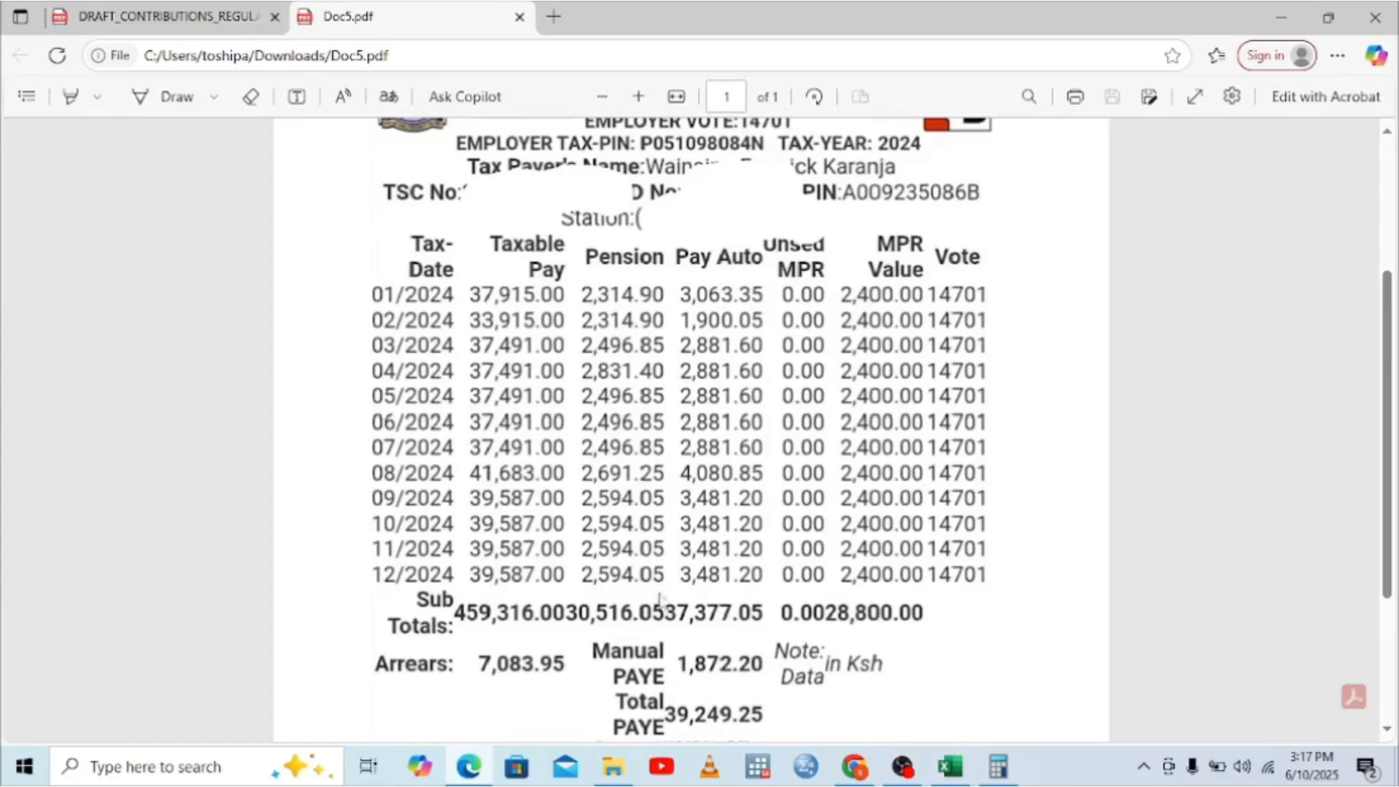
left_click(1006, 771)
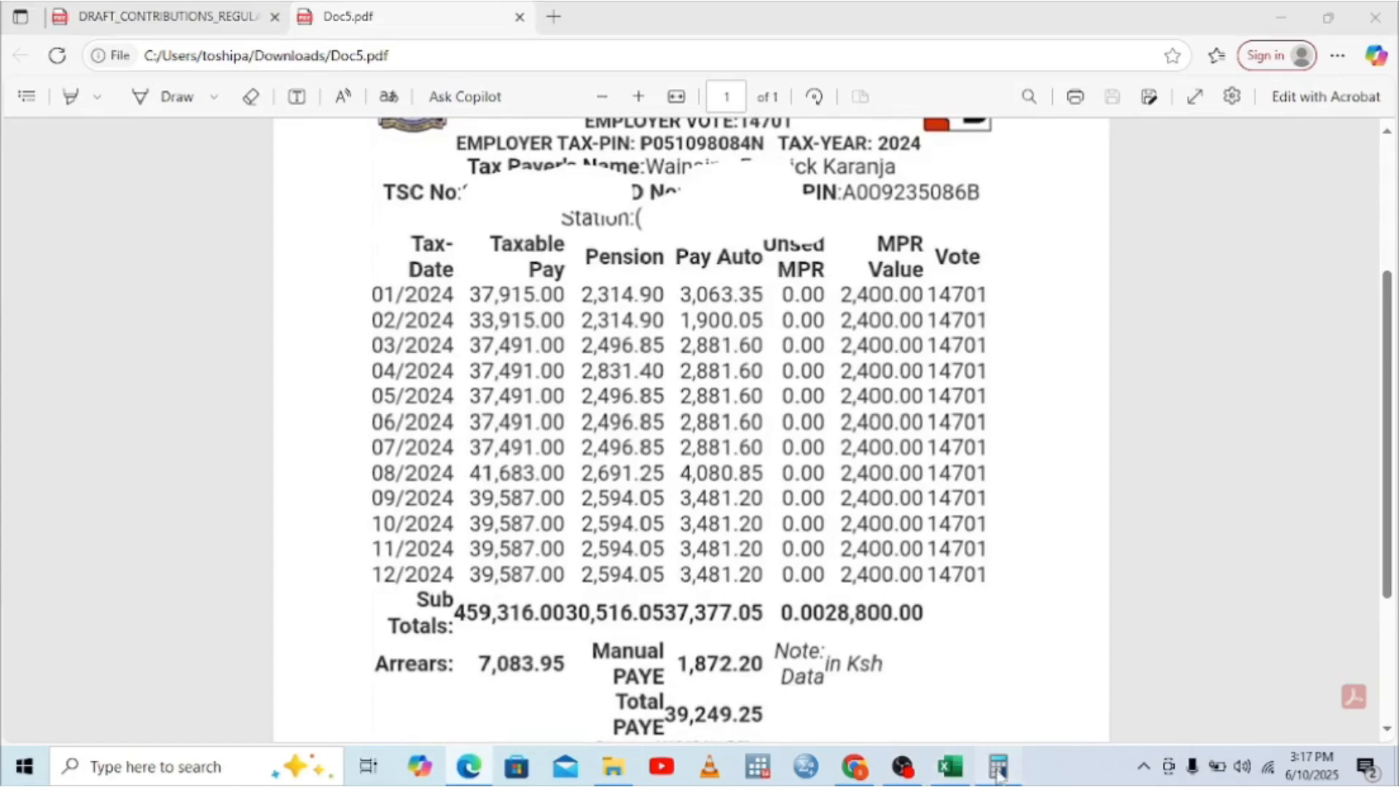
left_click(260, 321)
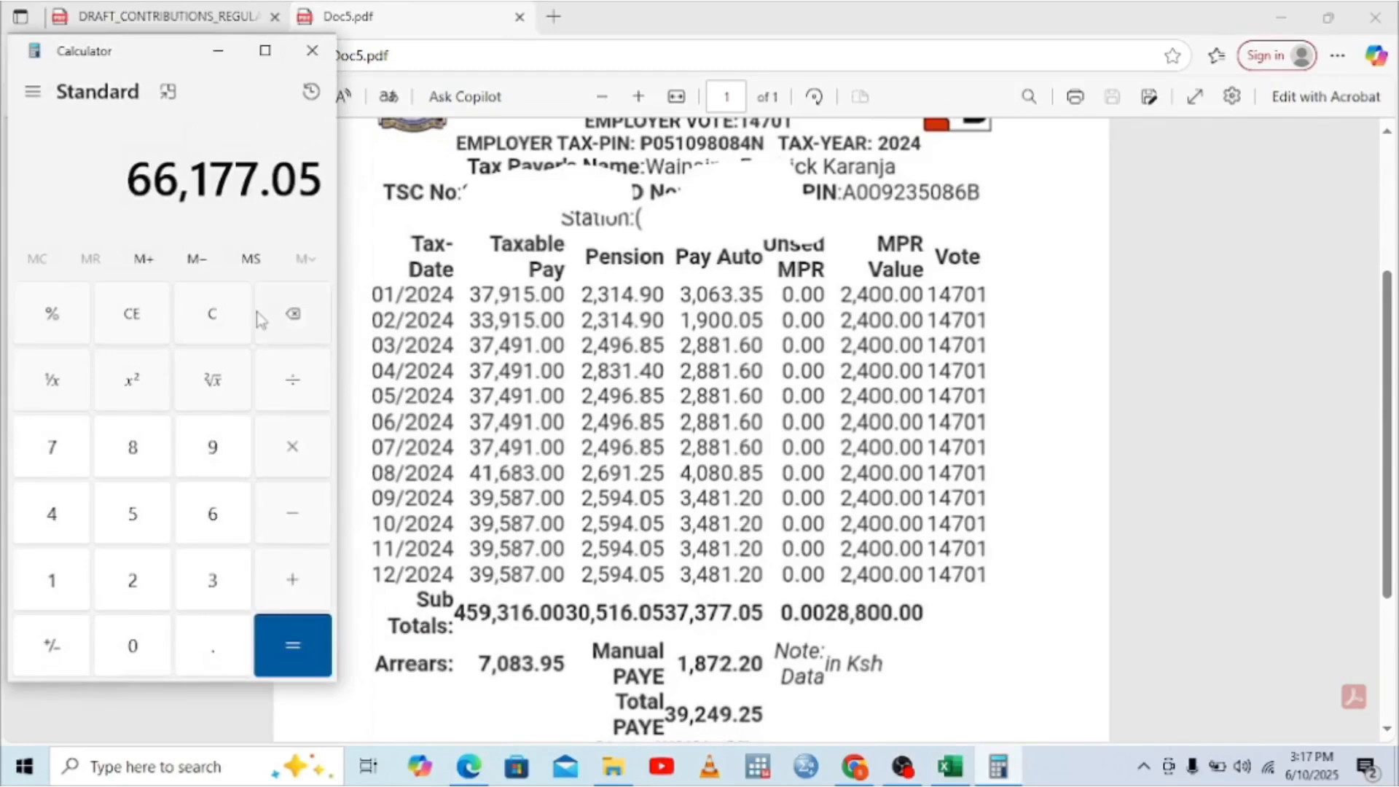
left_click(132, 321)
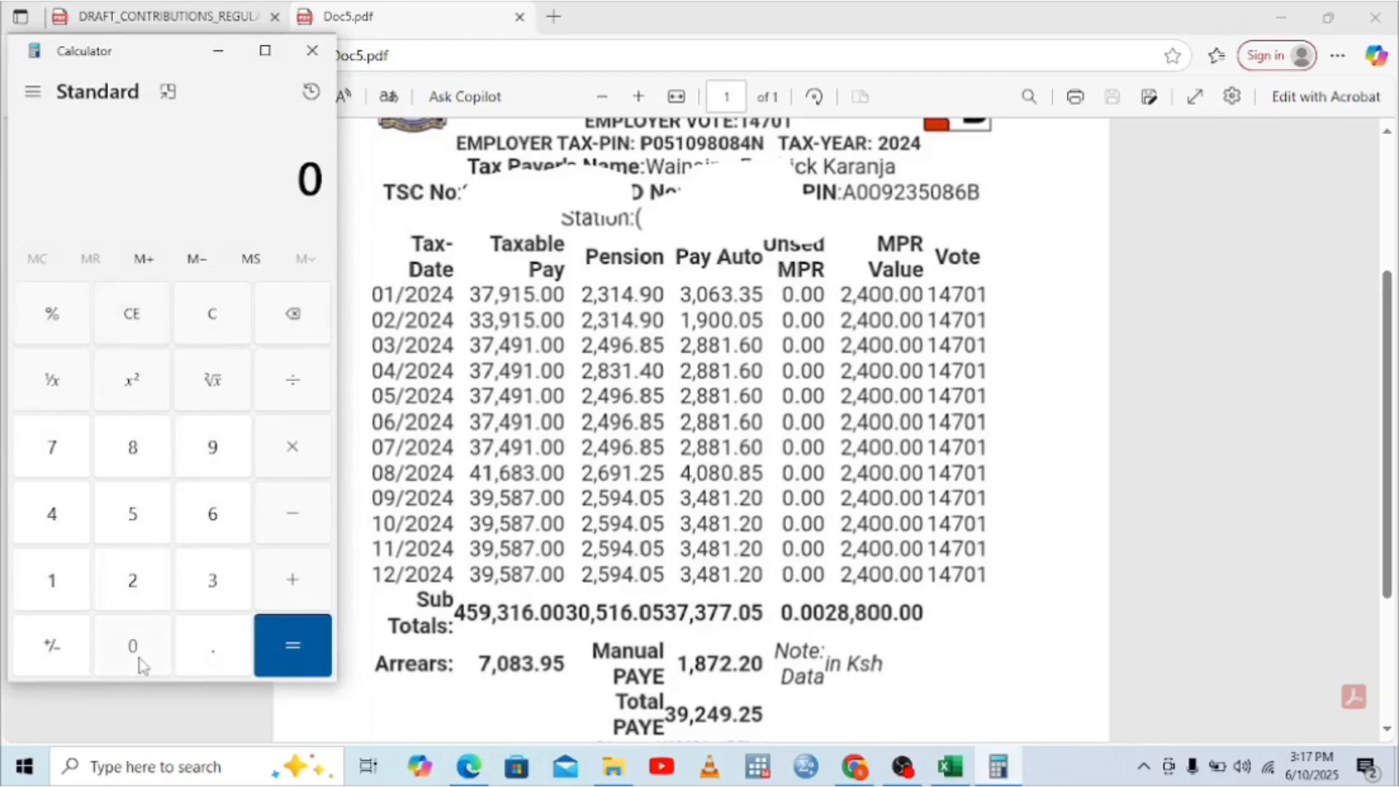
left_click(213, 650)
left_click(133, 649)
left_click(64, 603)
left_click(121, 540)
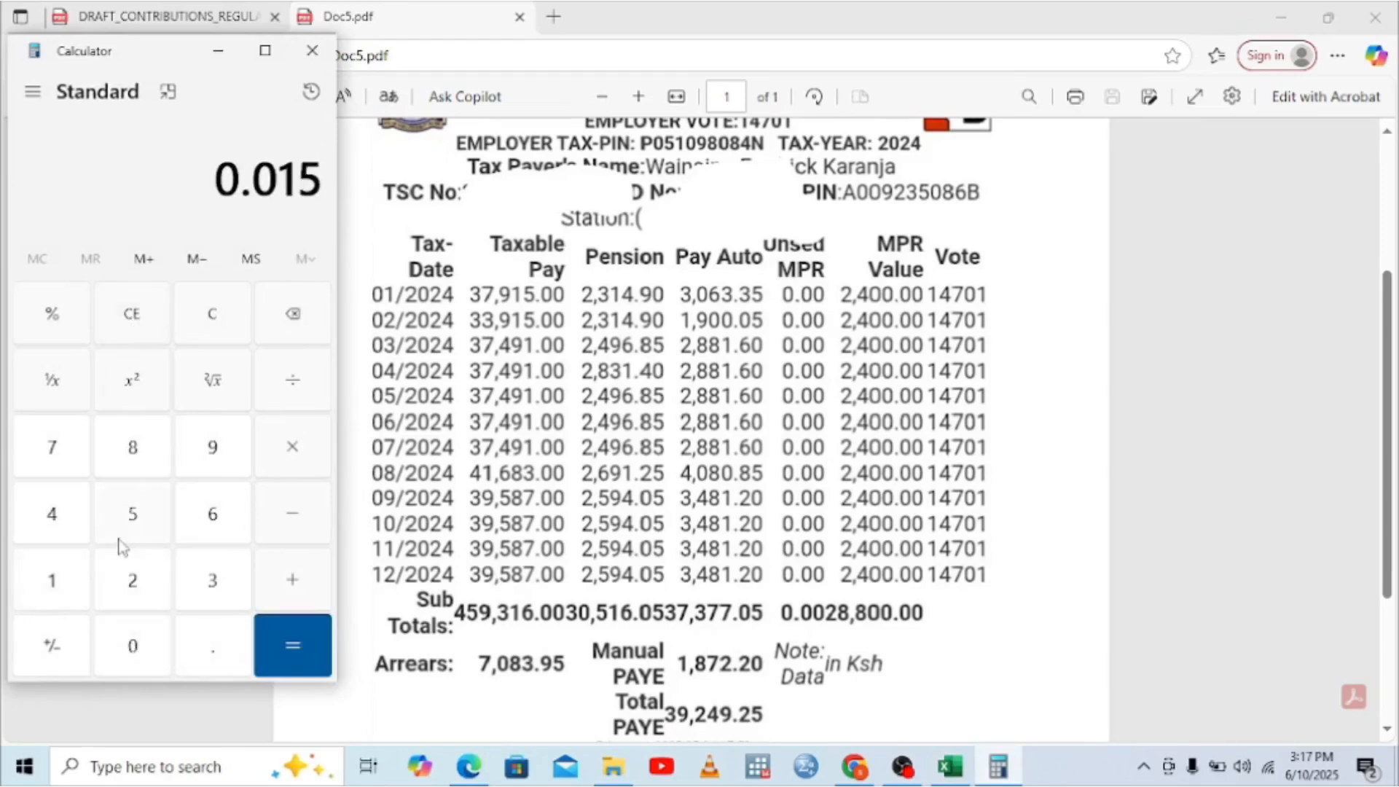
left_click(277, 472)
left_click(197, 594)
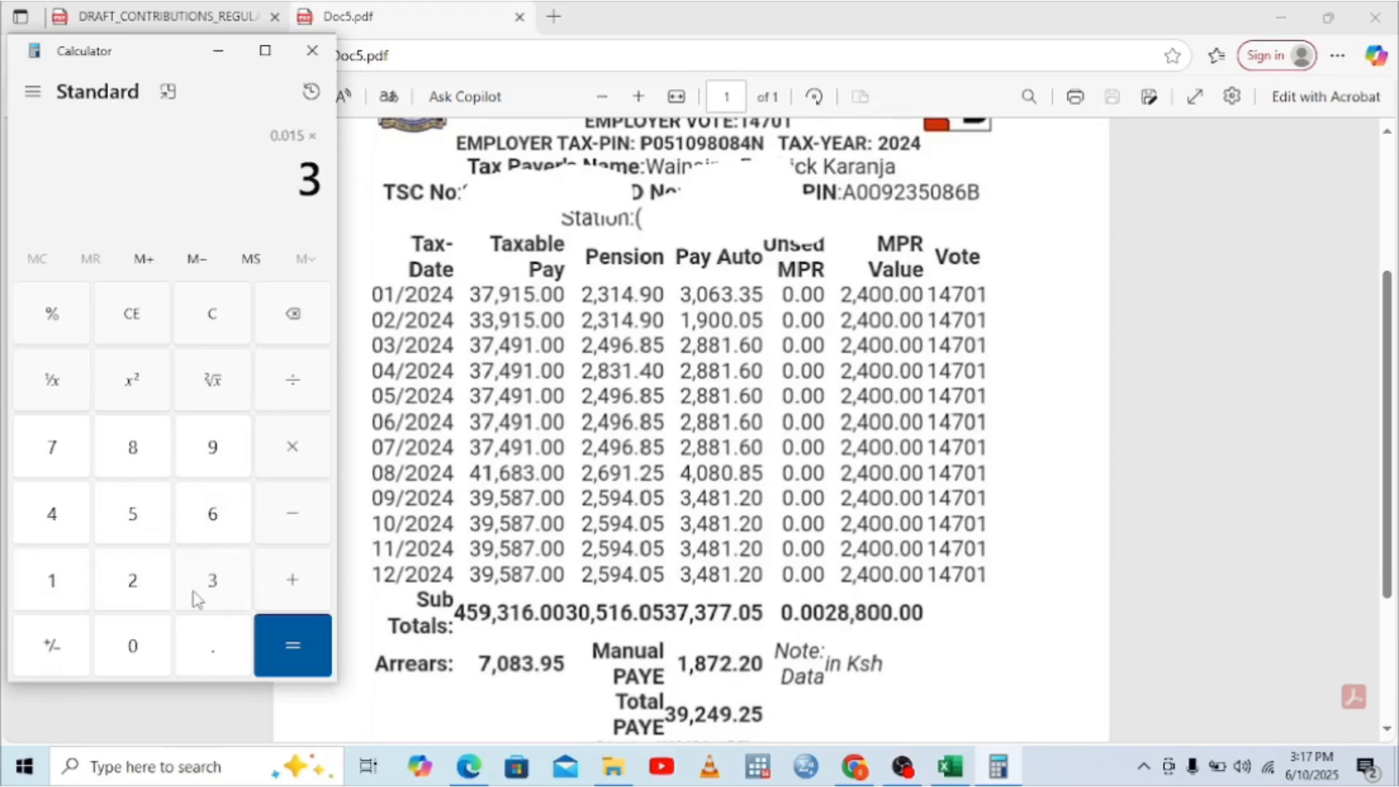
left_click(208, 463)
left_click(153, 524)
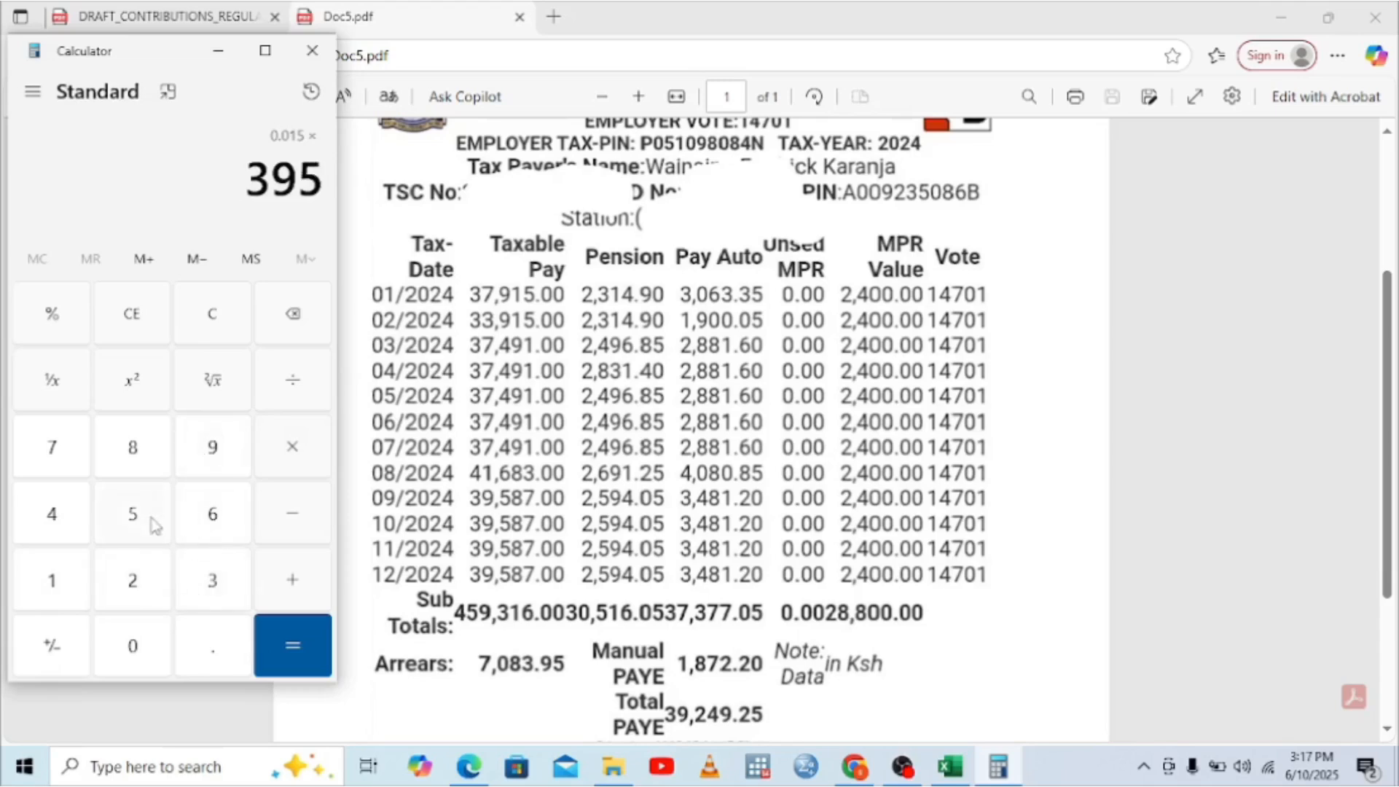
left_click(134, 450)
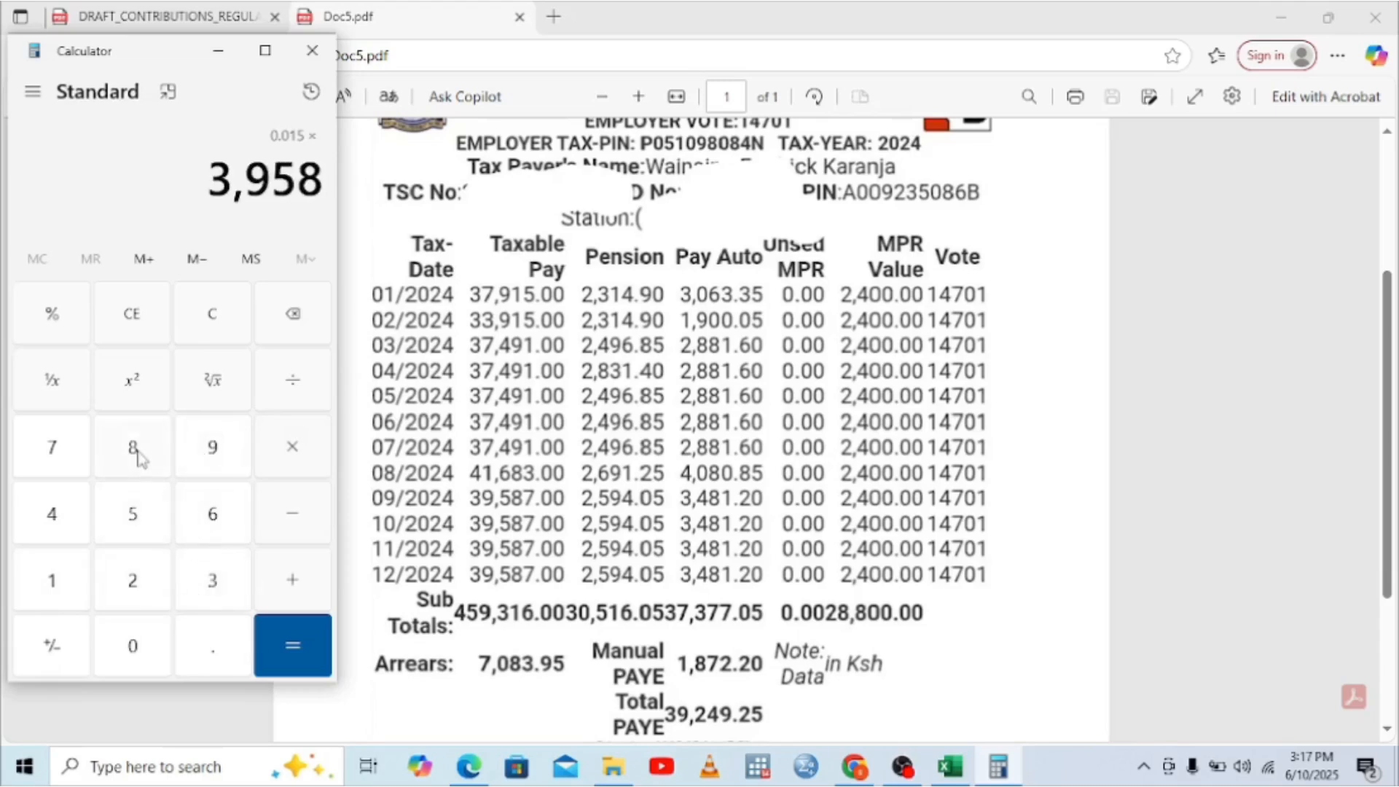
left_click(42, 455)
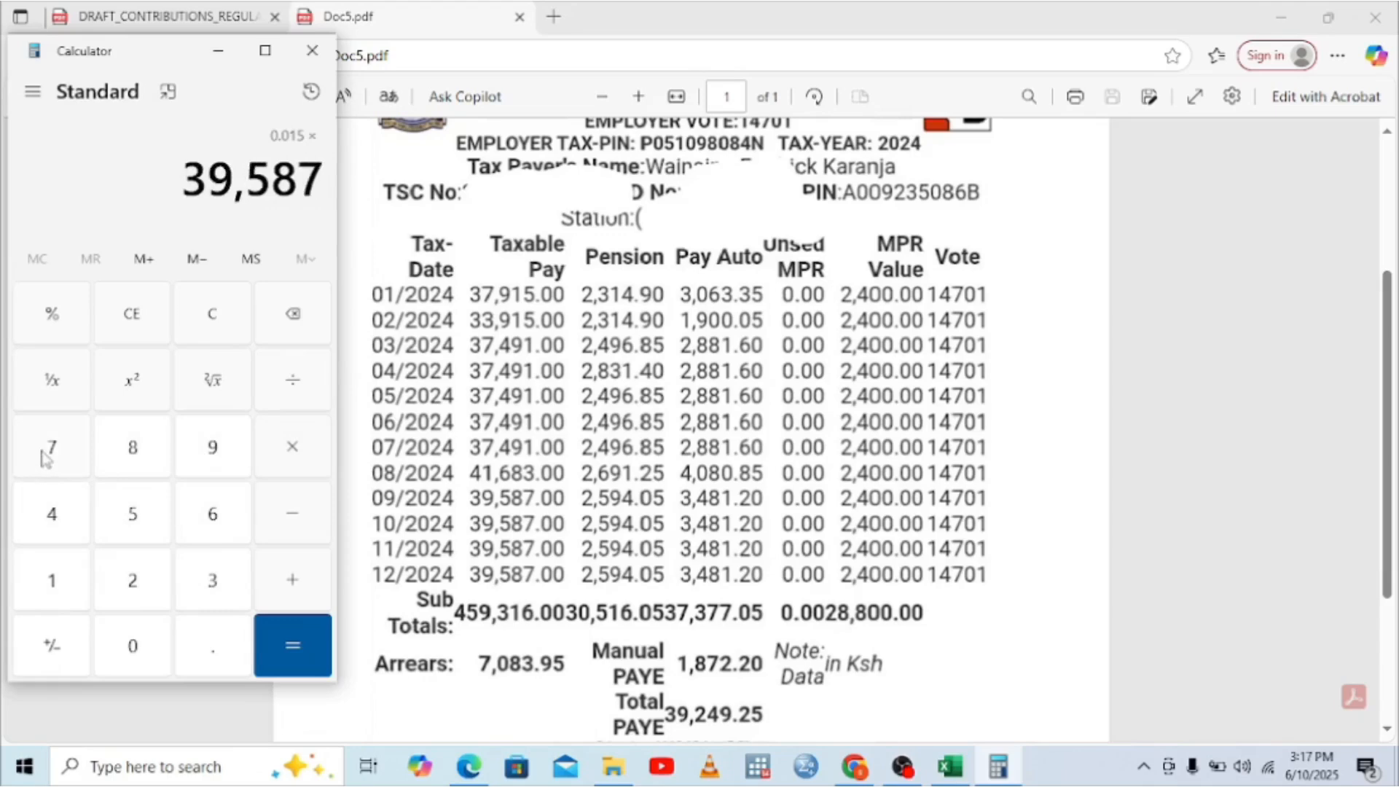
left_click(299, 644)
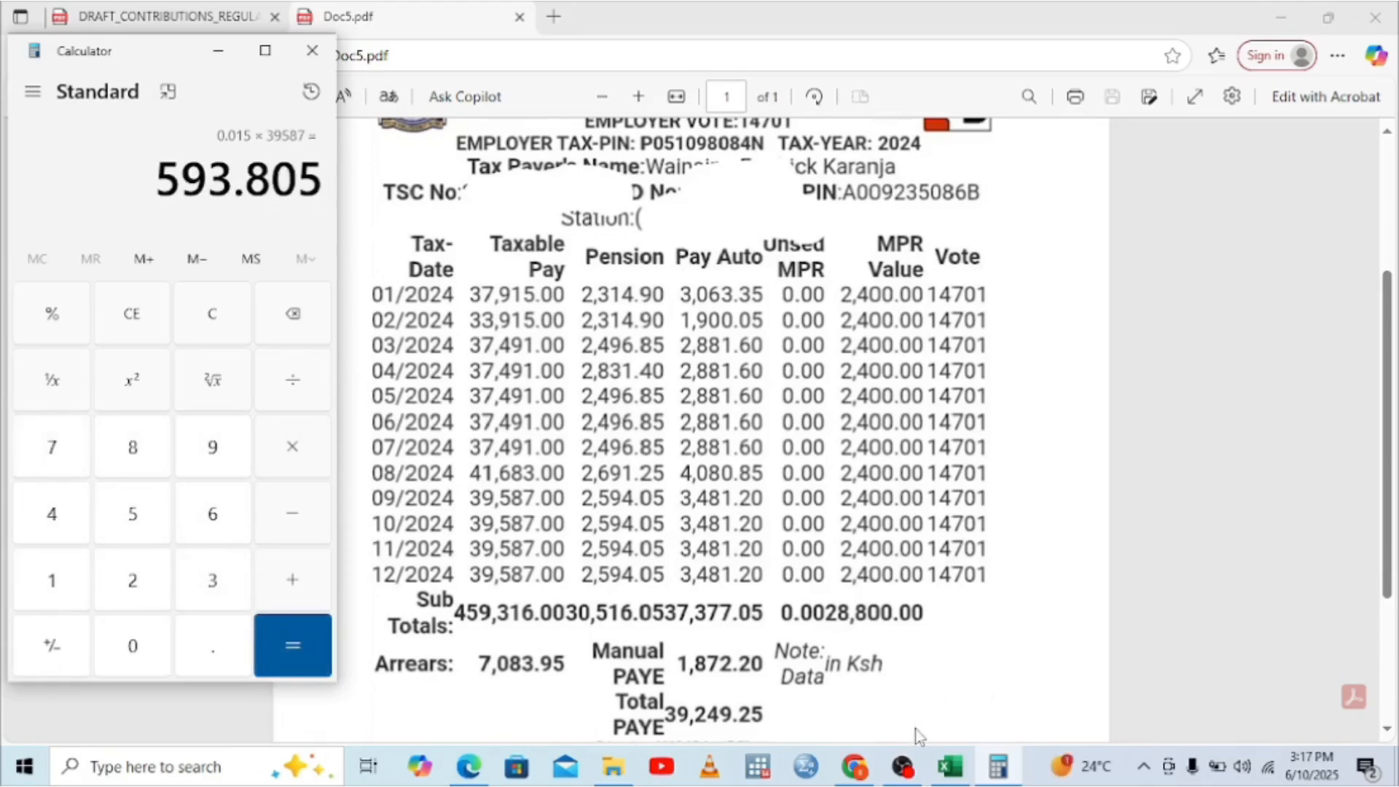
Step: Enter 593.81 as the Affordable Housing Levy, raising Total Deduction to 31,109.86
left_click(950, 766)
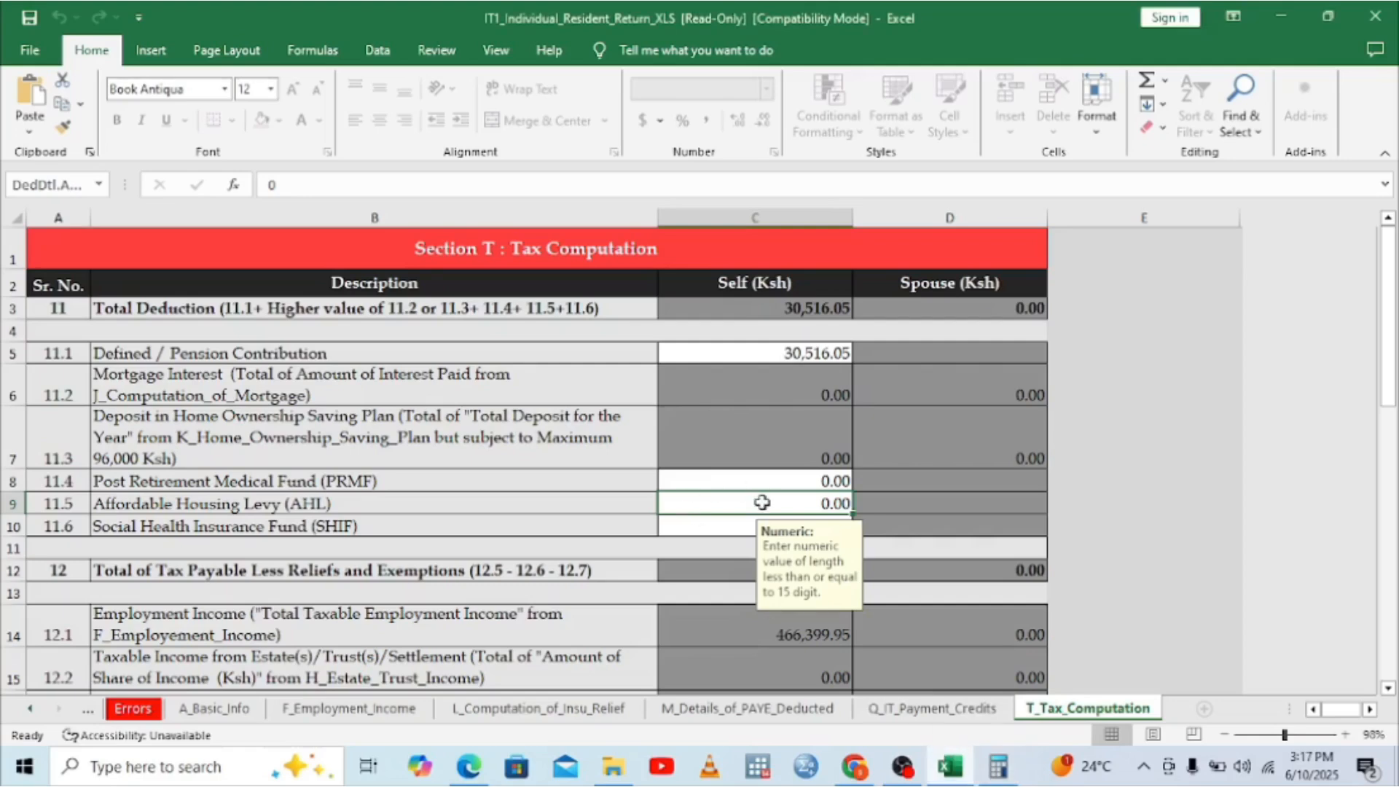
type("5")
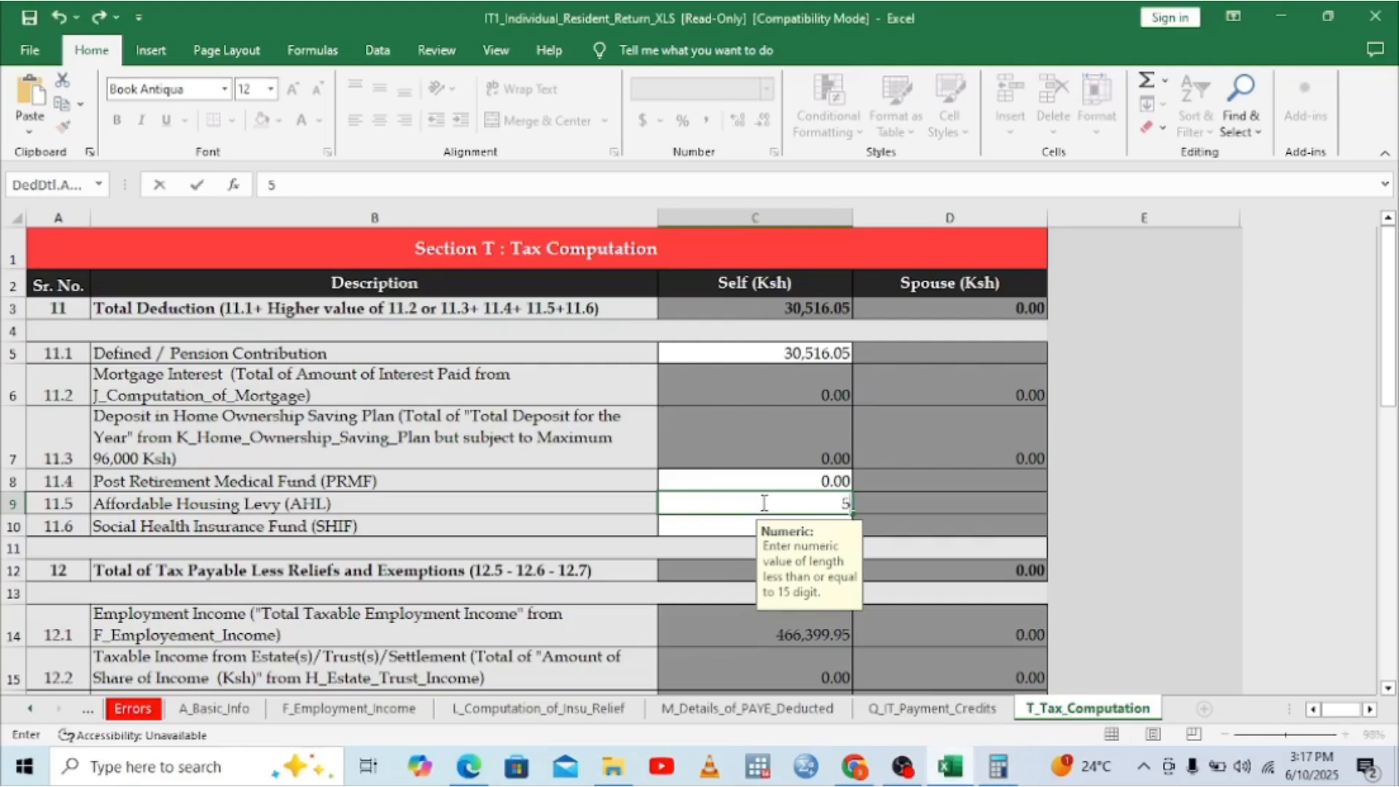
type("93.81")
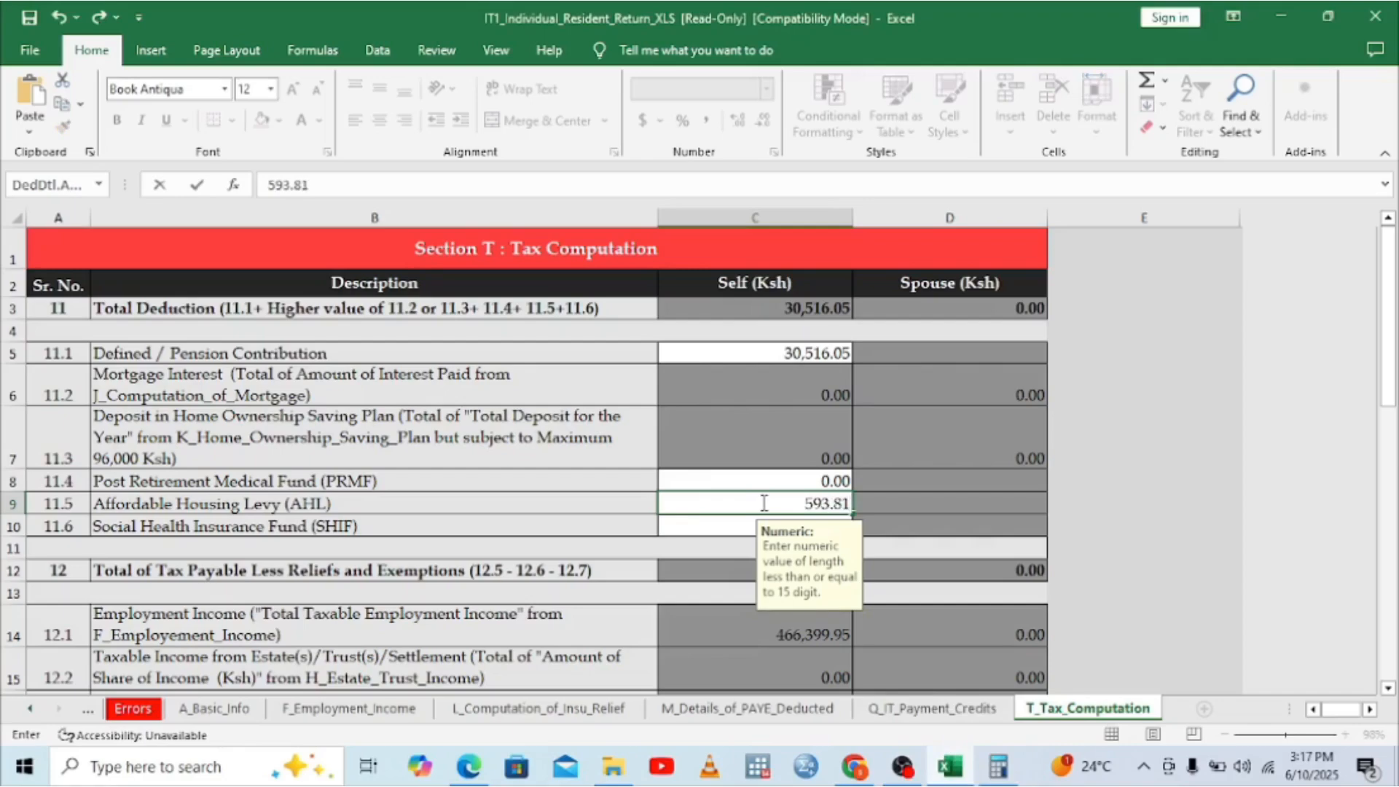
left_click(731, 535)
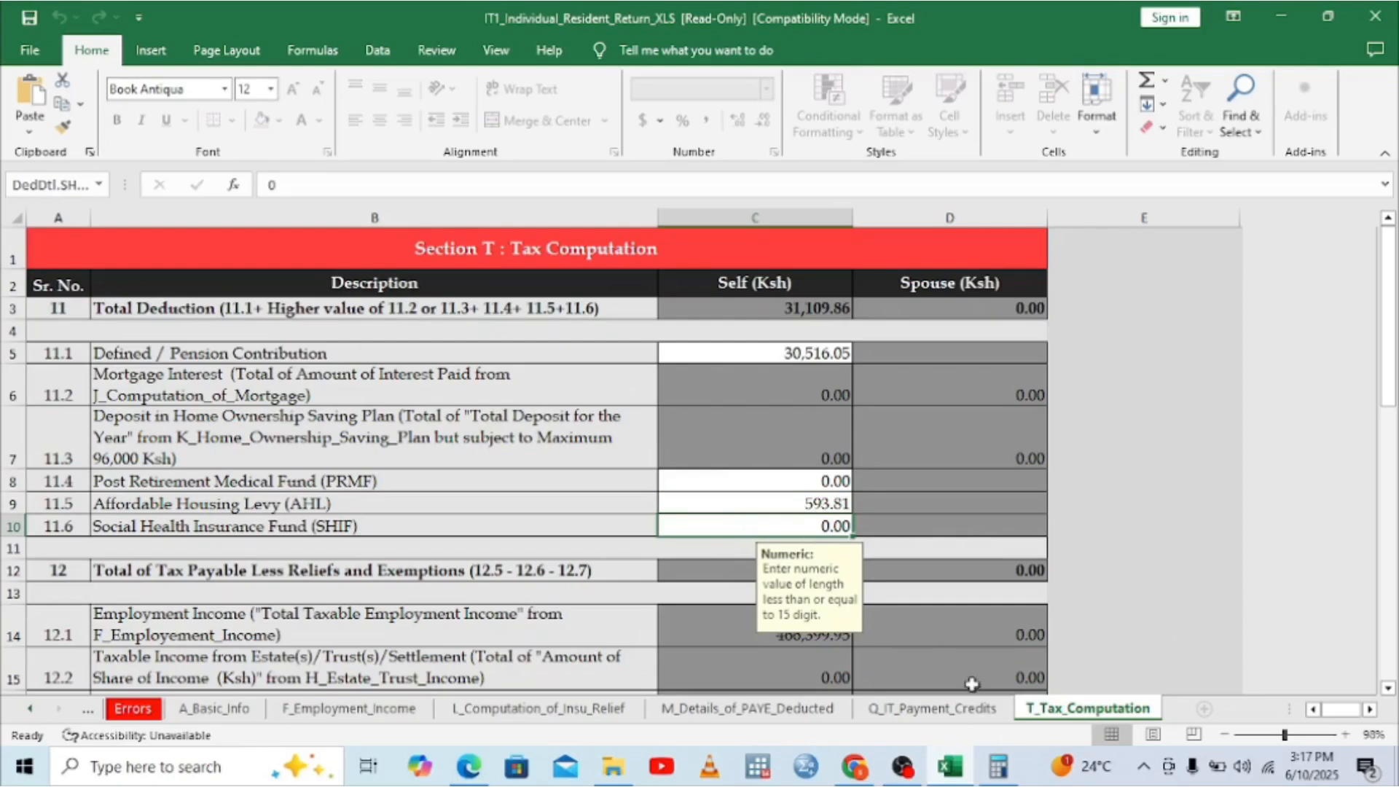
Step: Compute 39,587 × 0.0275 in Calculator, giving 1,088.6425
left_click(1006, 774)
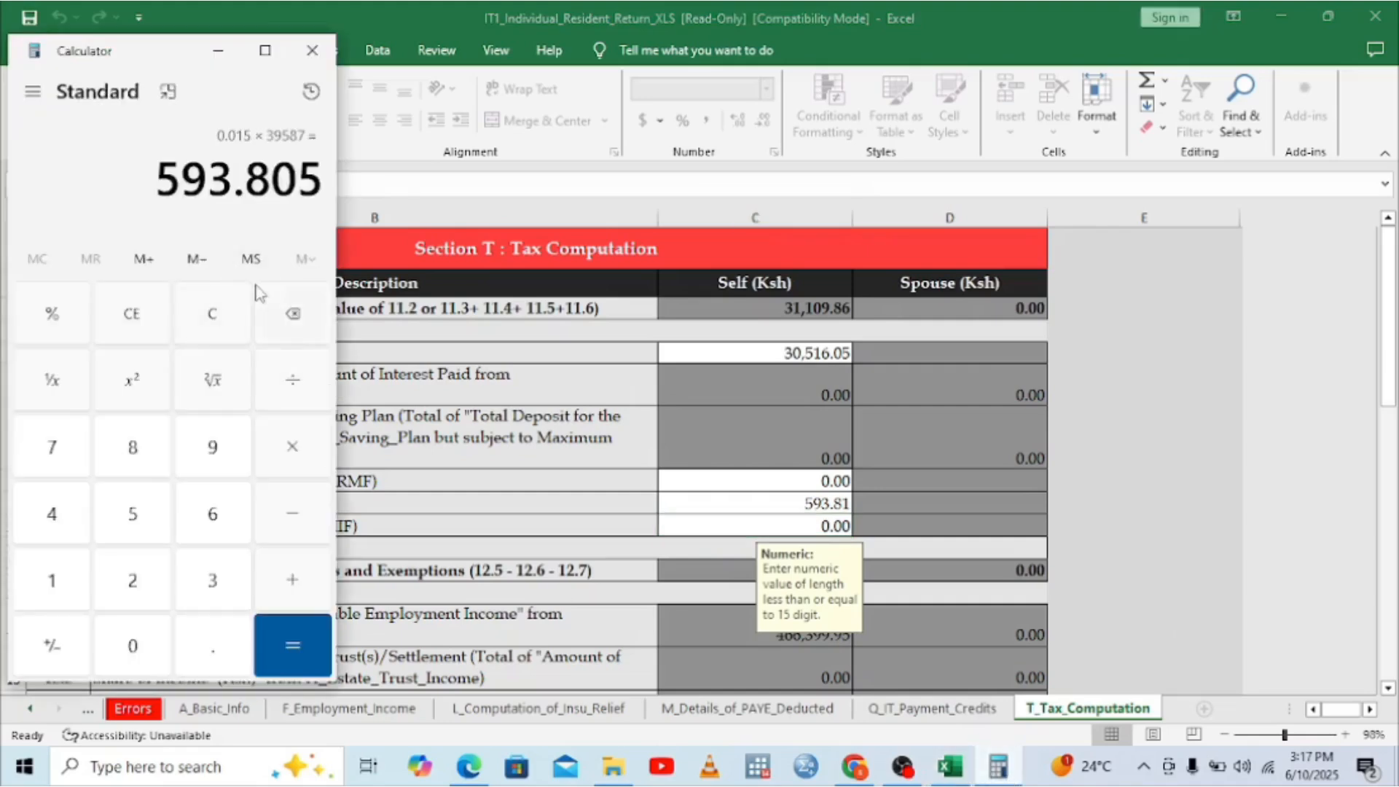
left_click(470, 772)
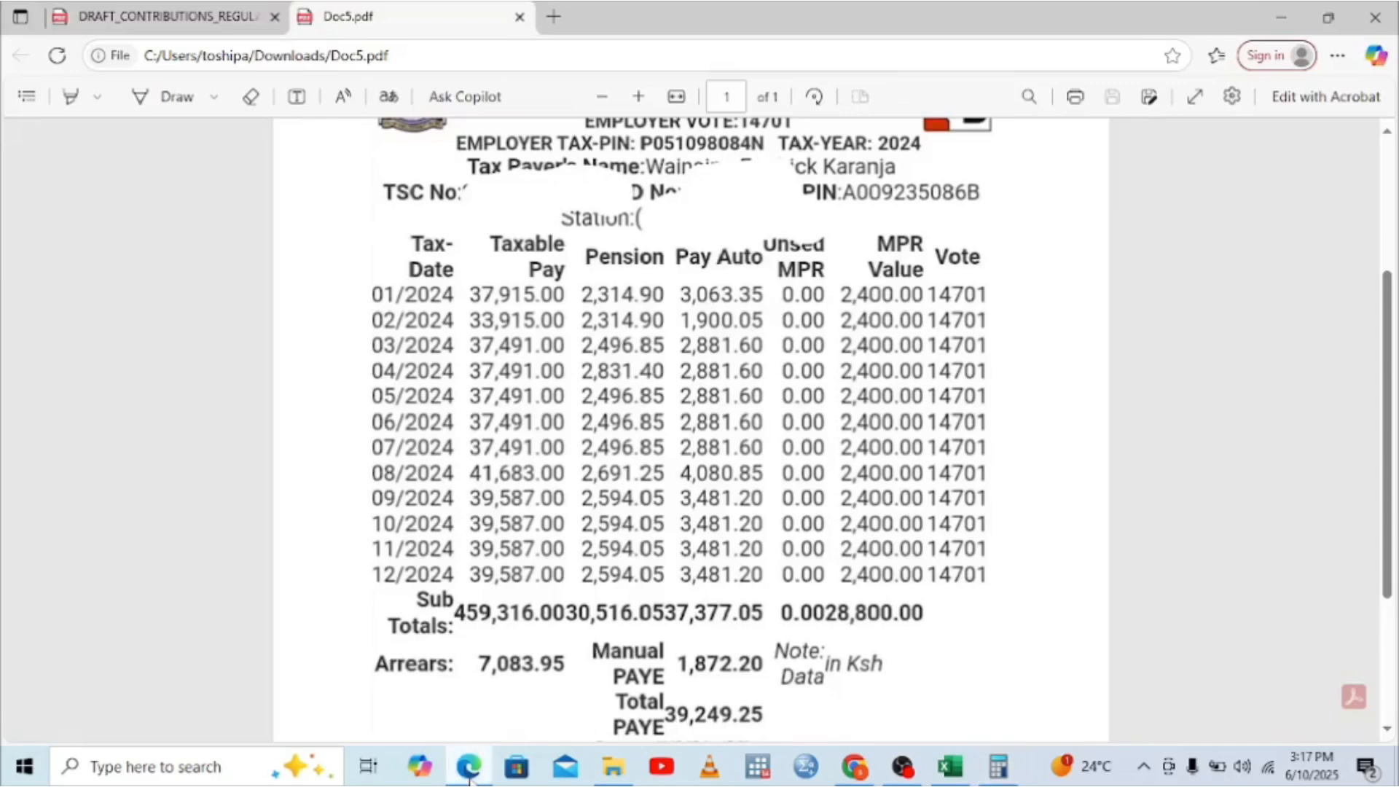
left_click(999, 767)
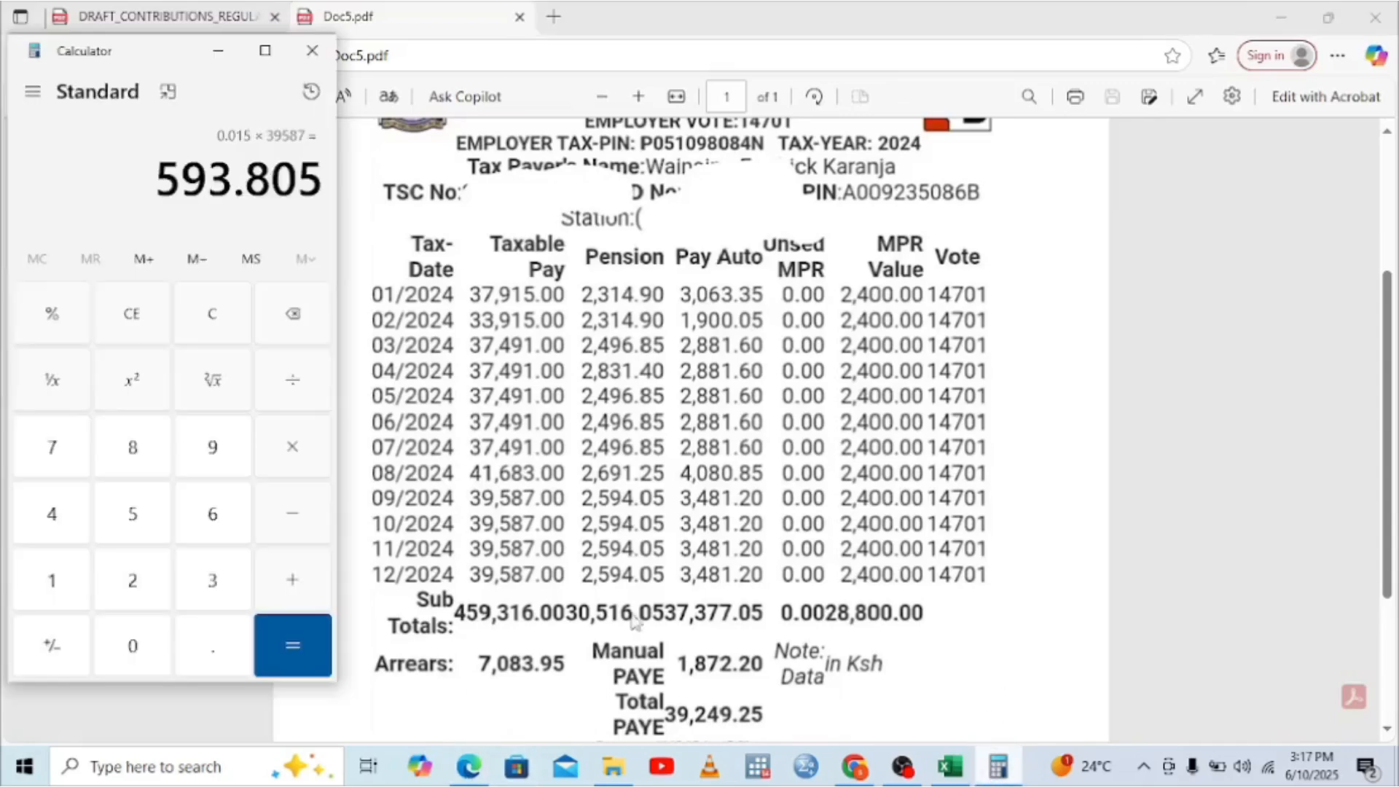
left_click(128, 315)
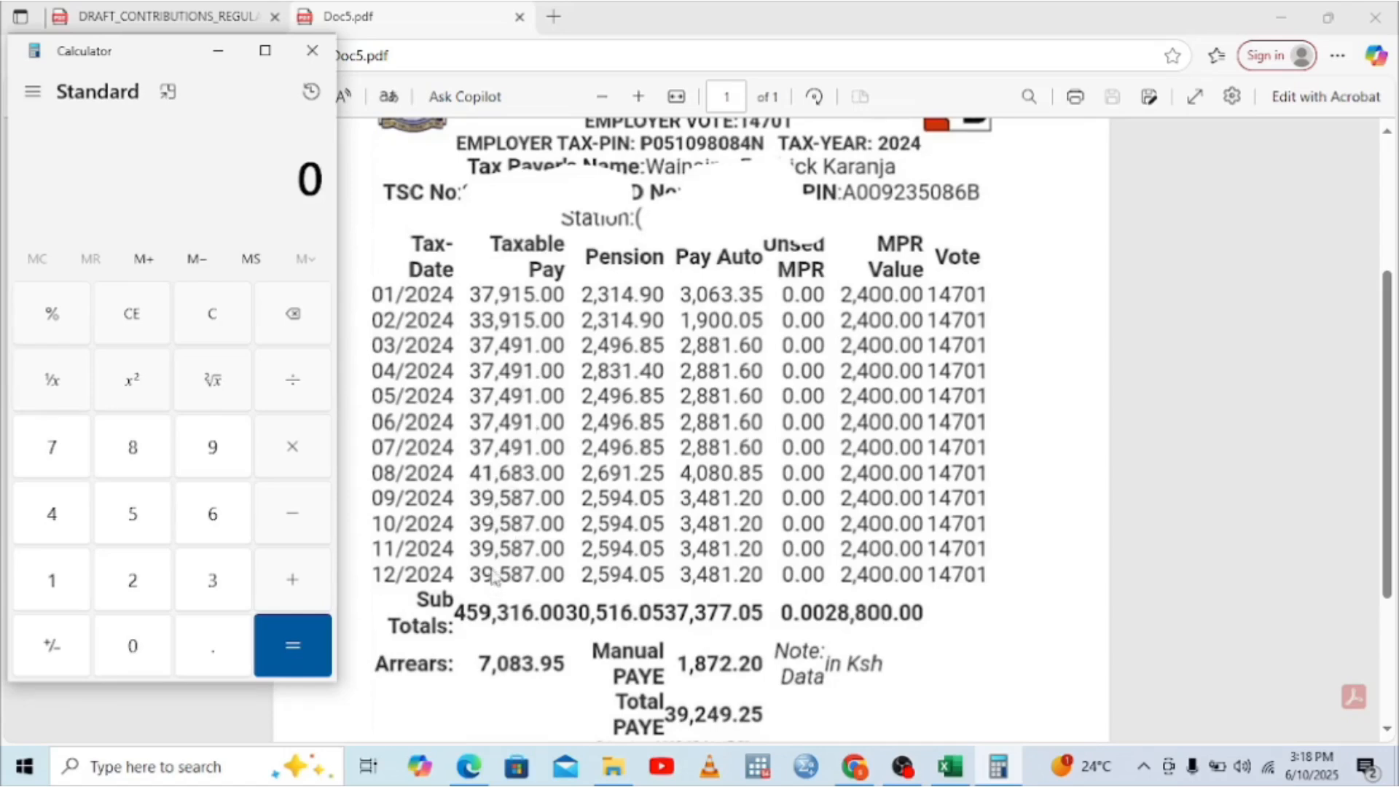
left_click(198, 589)
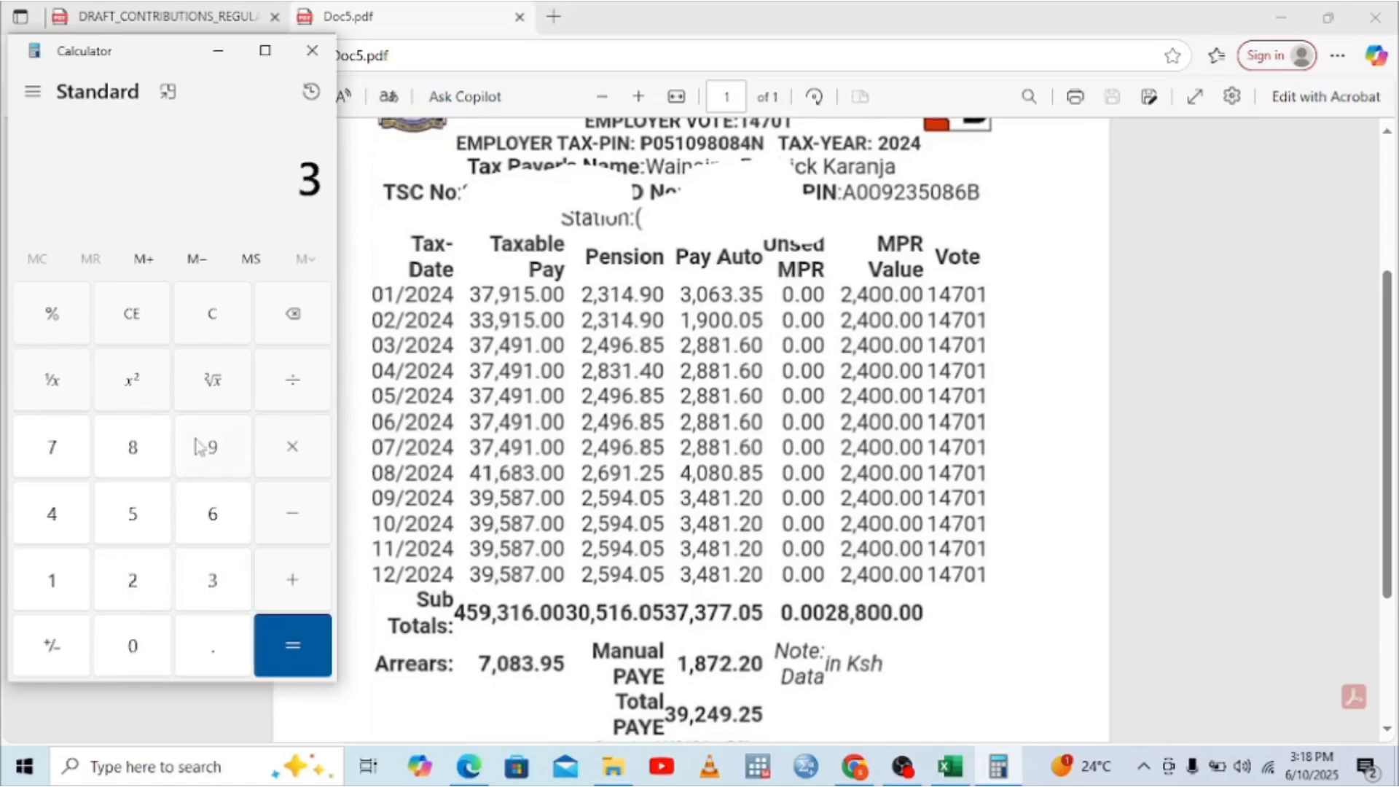
left_click(201, 446)
left_click(160, 519)
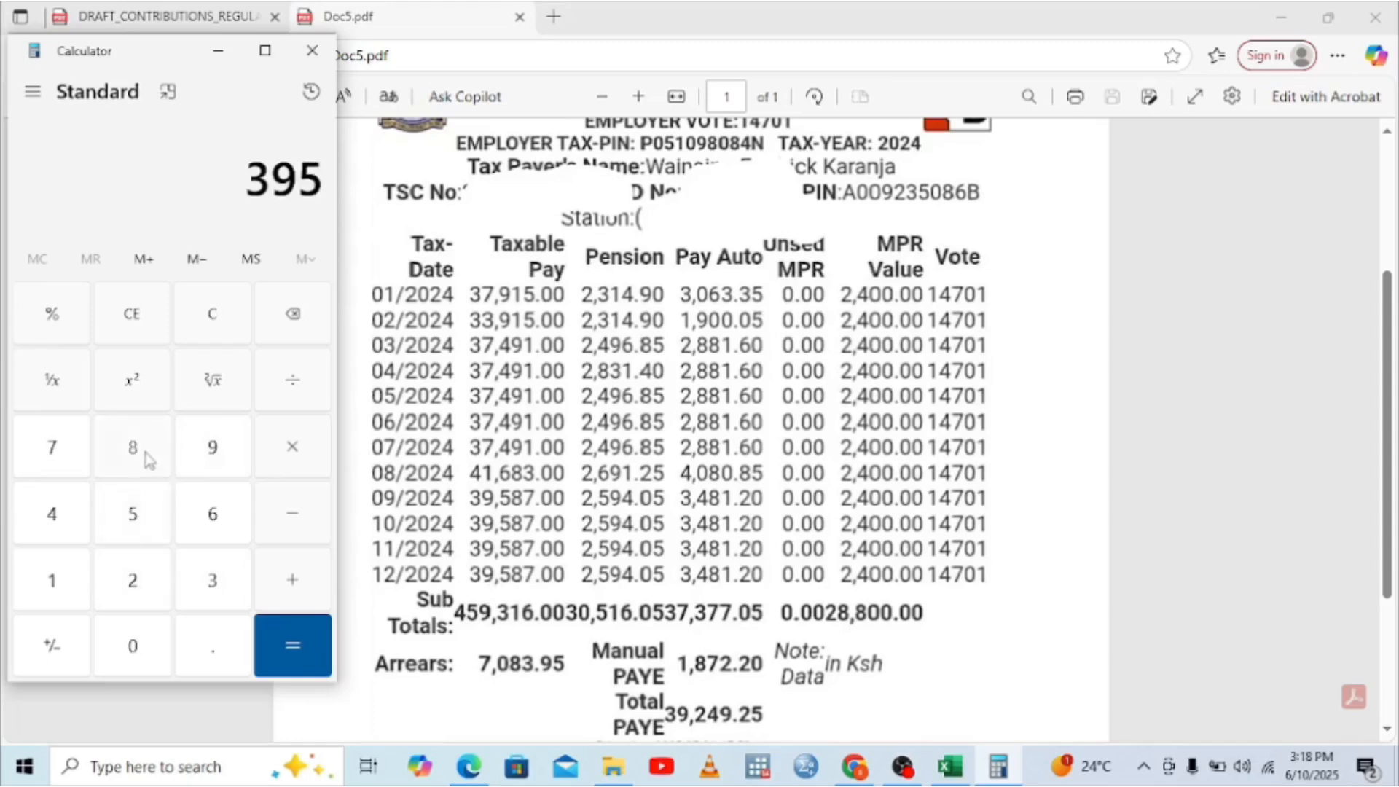
left_click(143, 454)
left_click(78, 454)
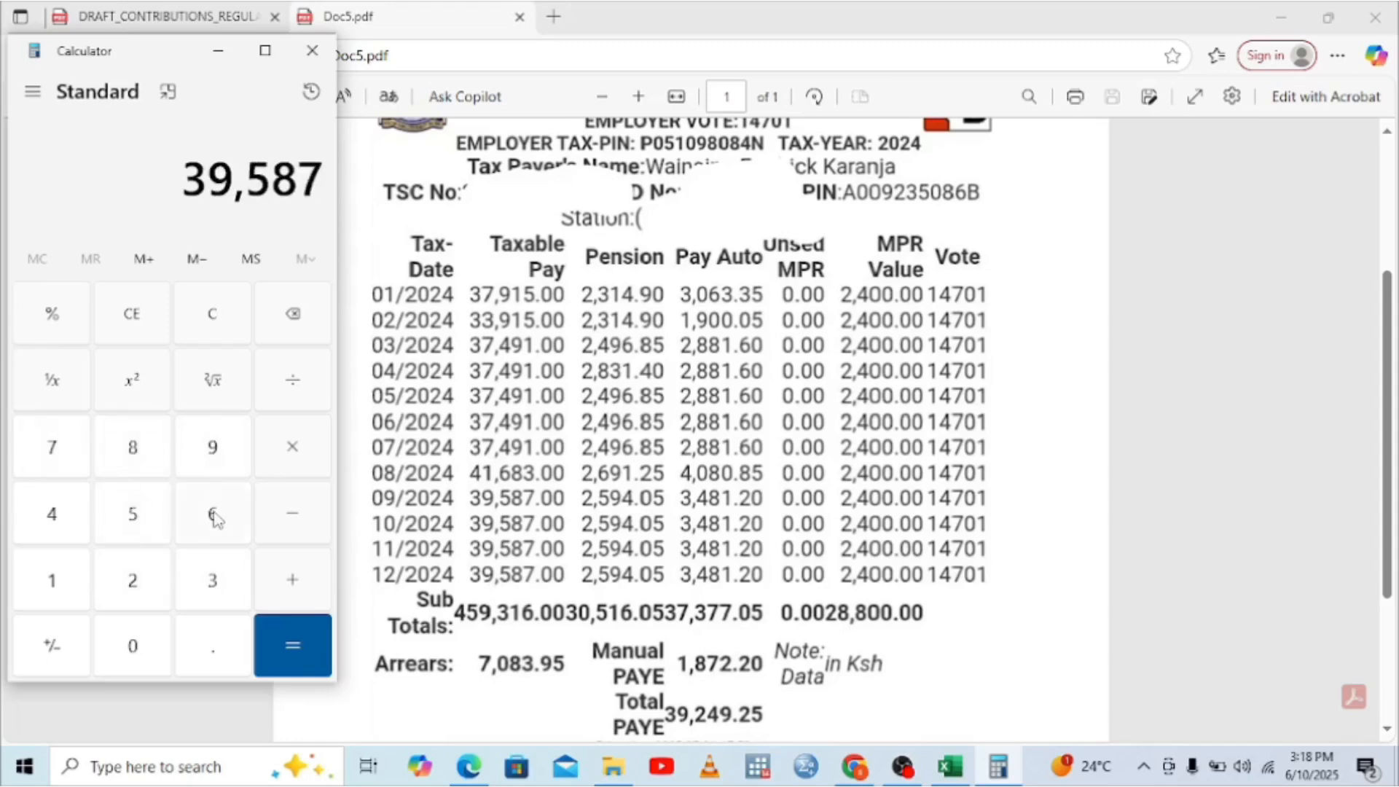
left_click(290, 461)
left_click(130, 651)
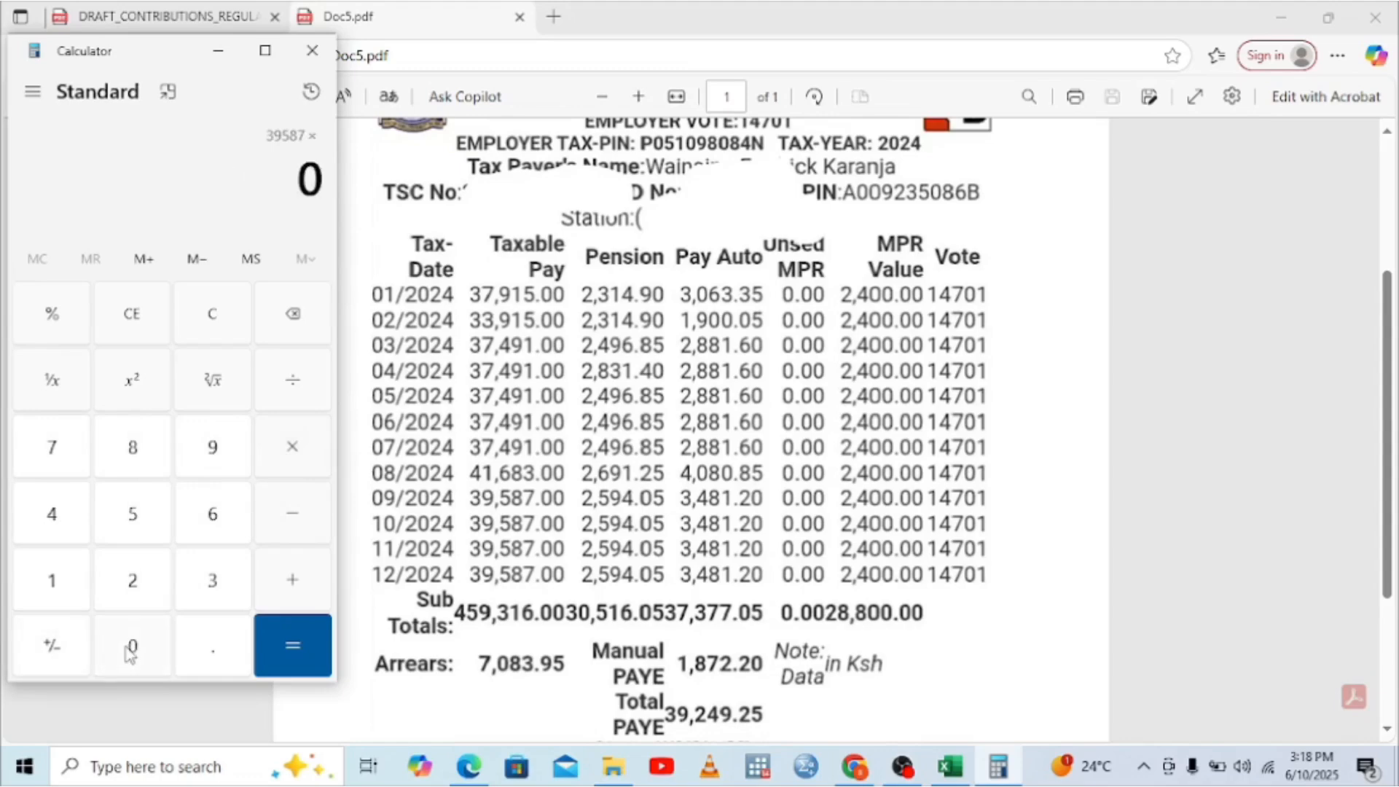
left_click(191, 648)
left_click(156, 645)
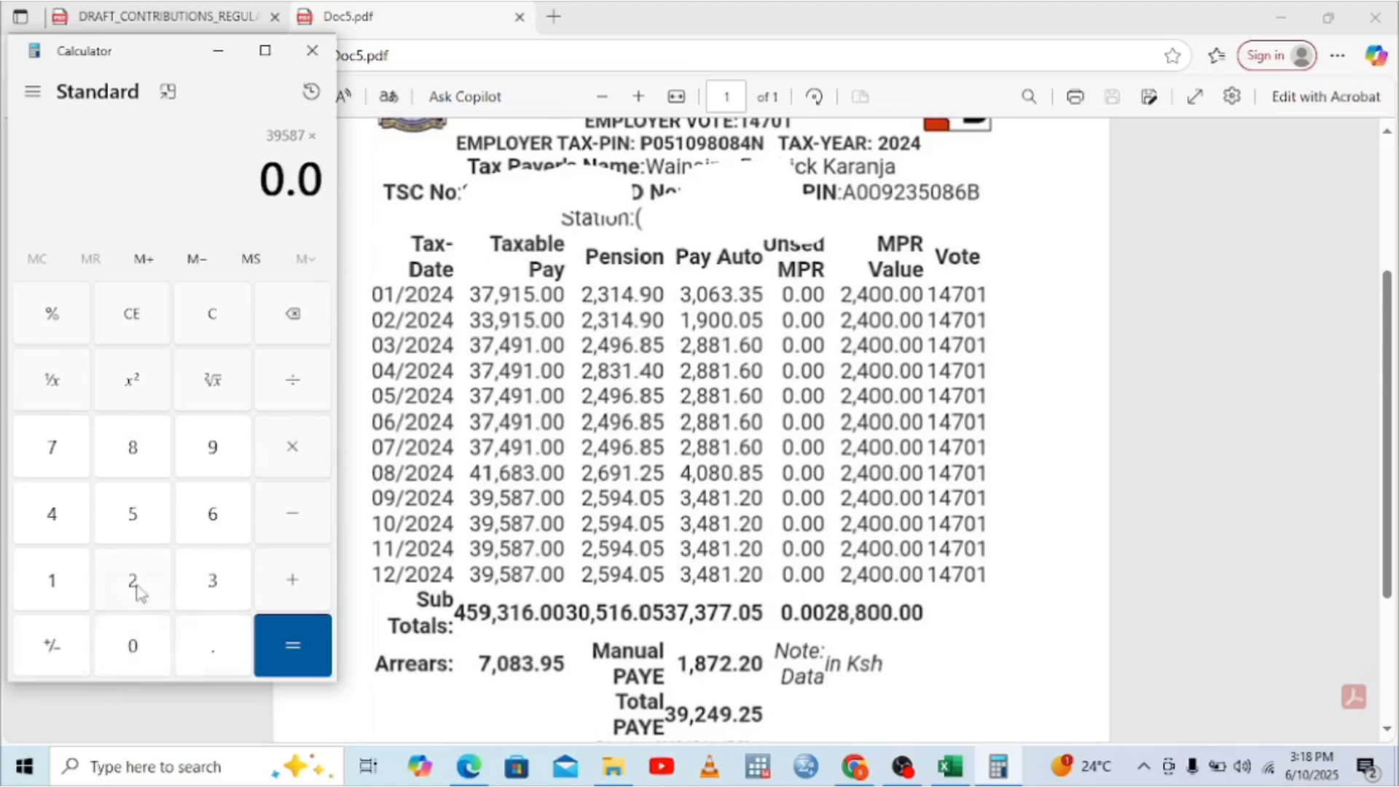
left_click(134, 584)
left_click(53, 466)
left_click(116, 514)
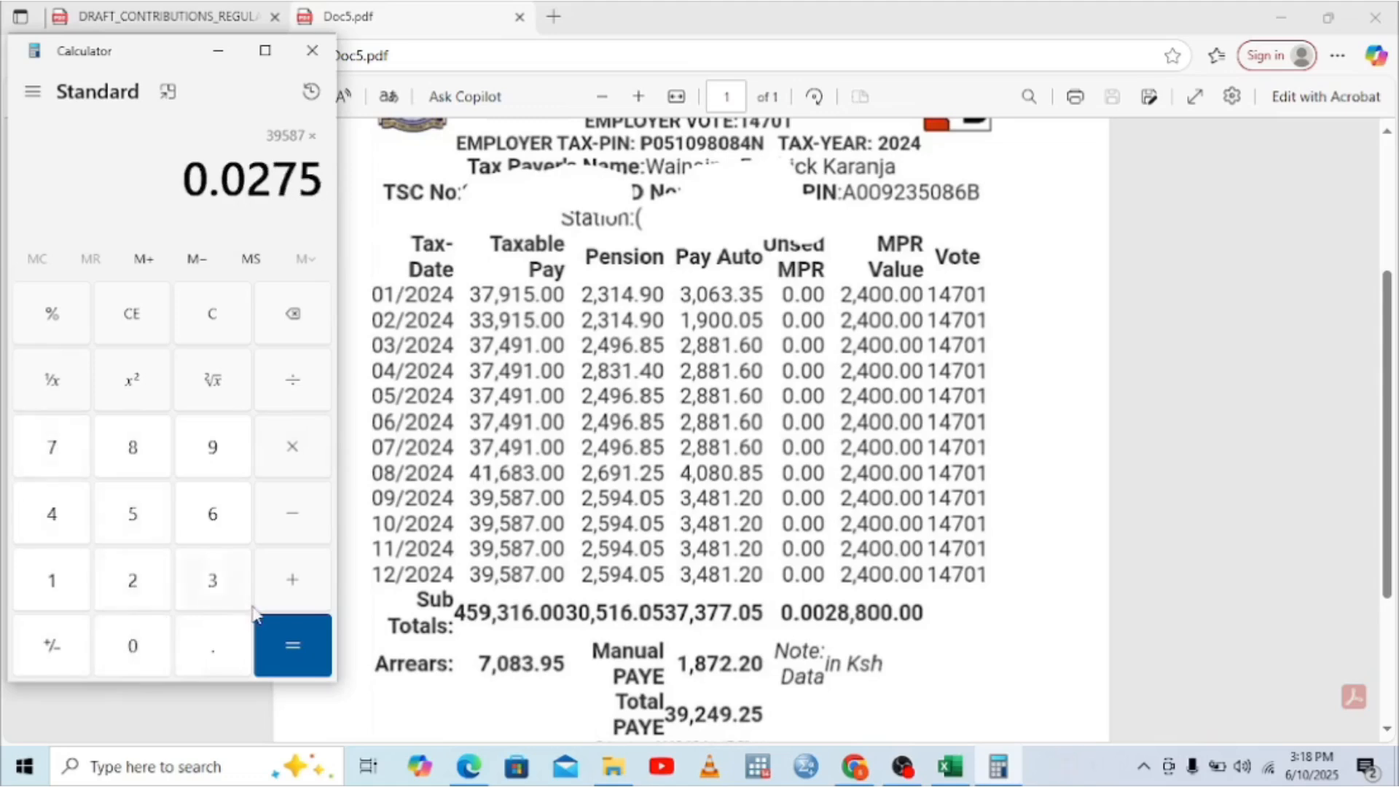
left_click(272, 642)
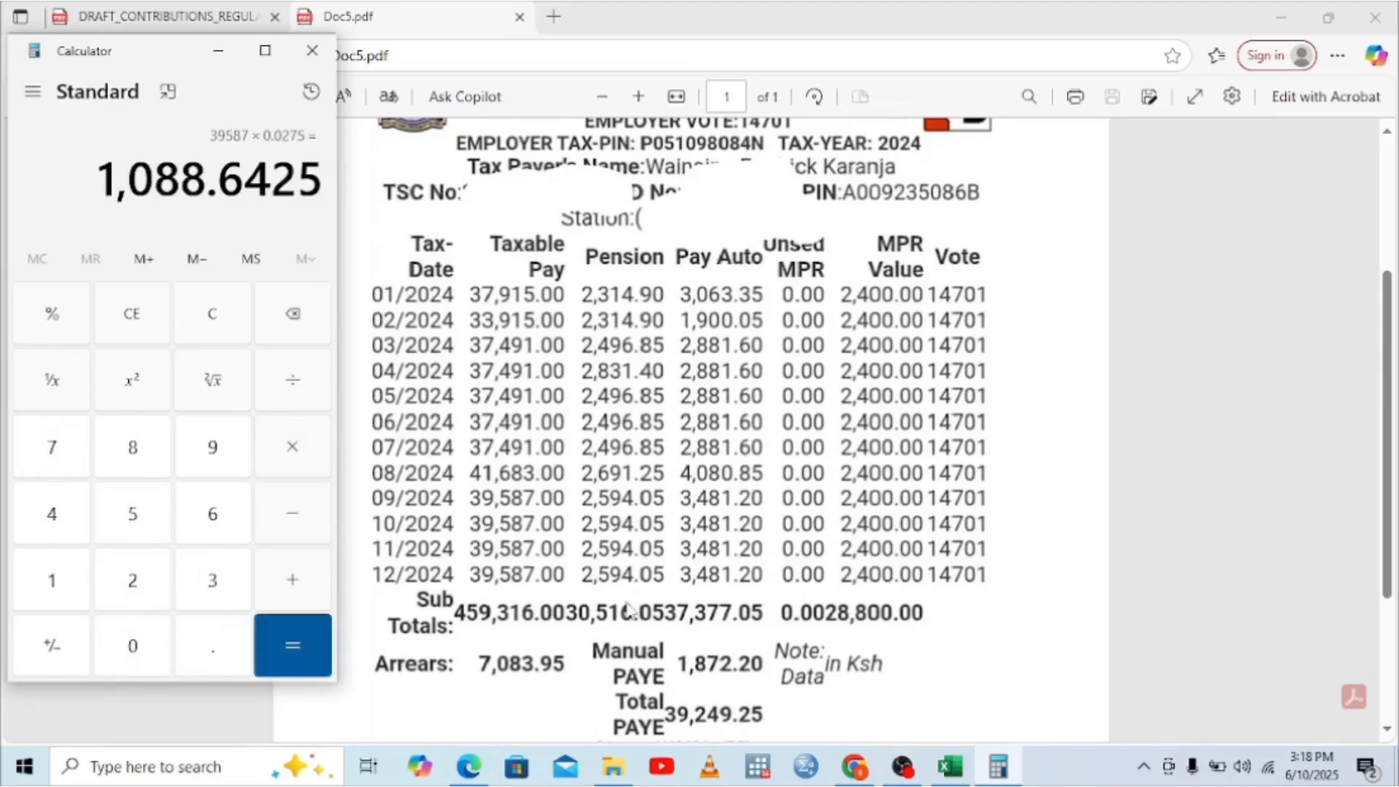
Step: Enter 1088.64 as the SHIF amount in C10, leaving Tax Due at -670.05
left_click(951, 766)
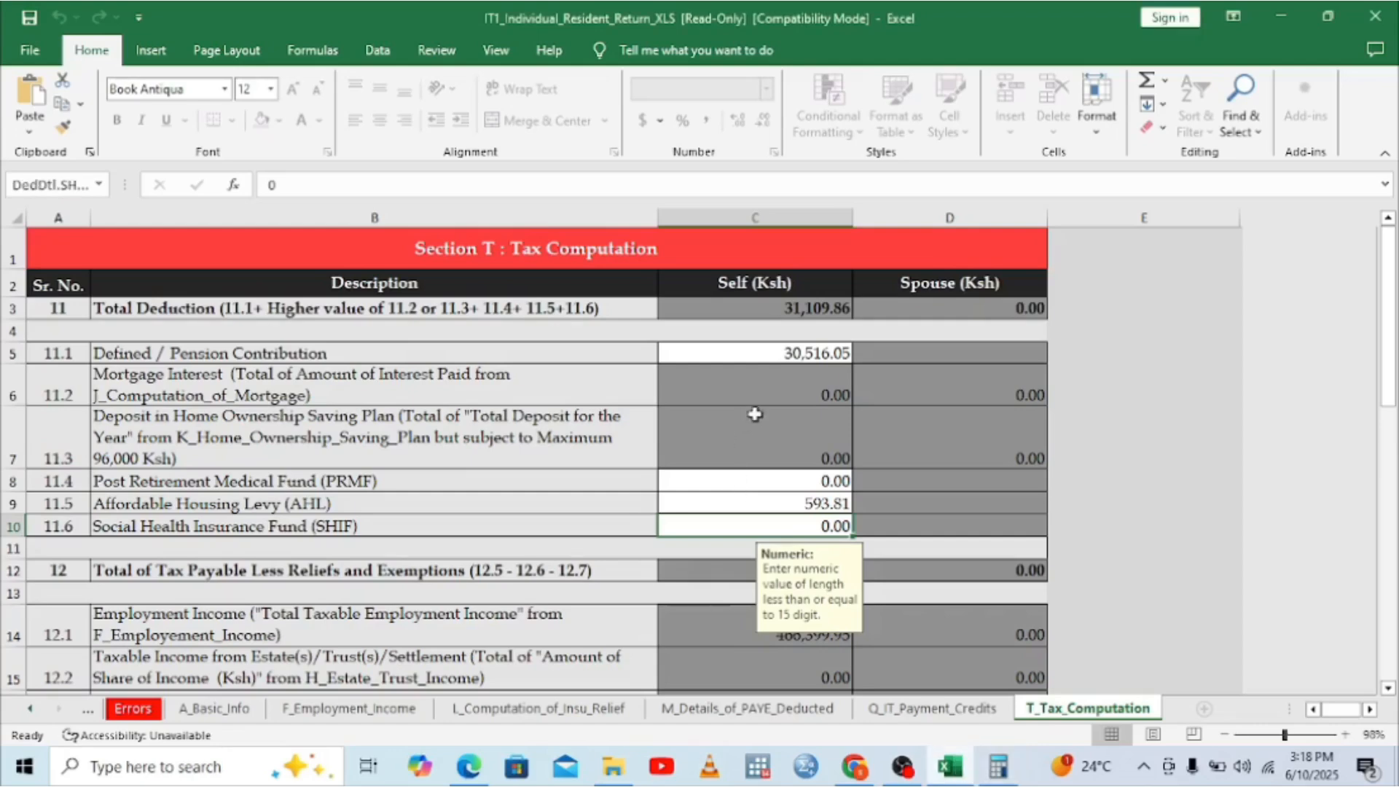
type("1")
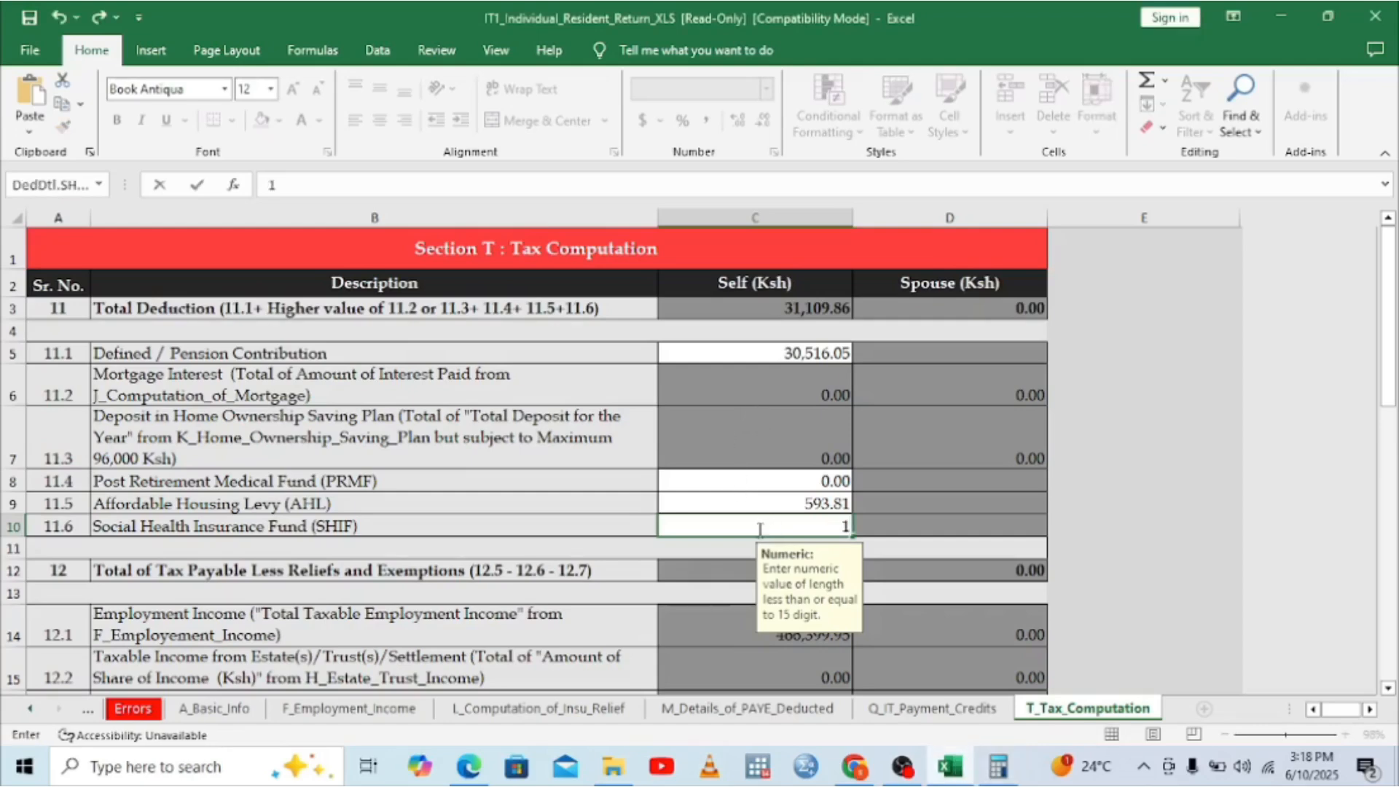
type("088.64")
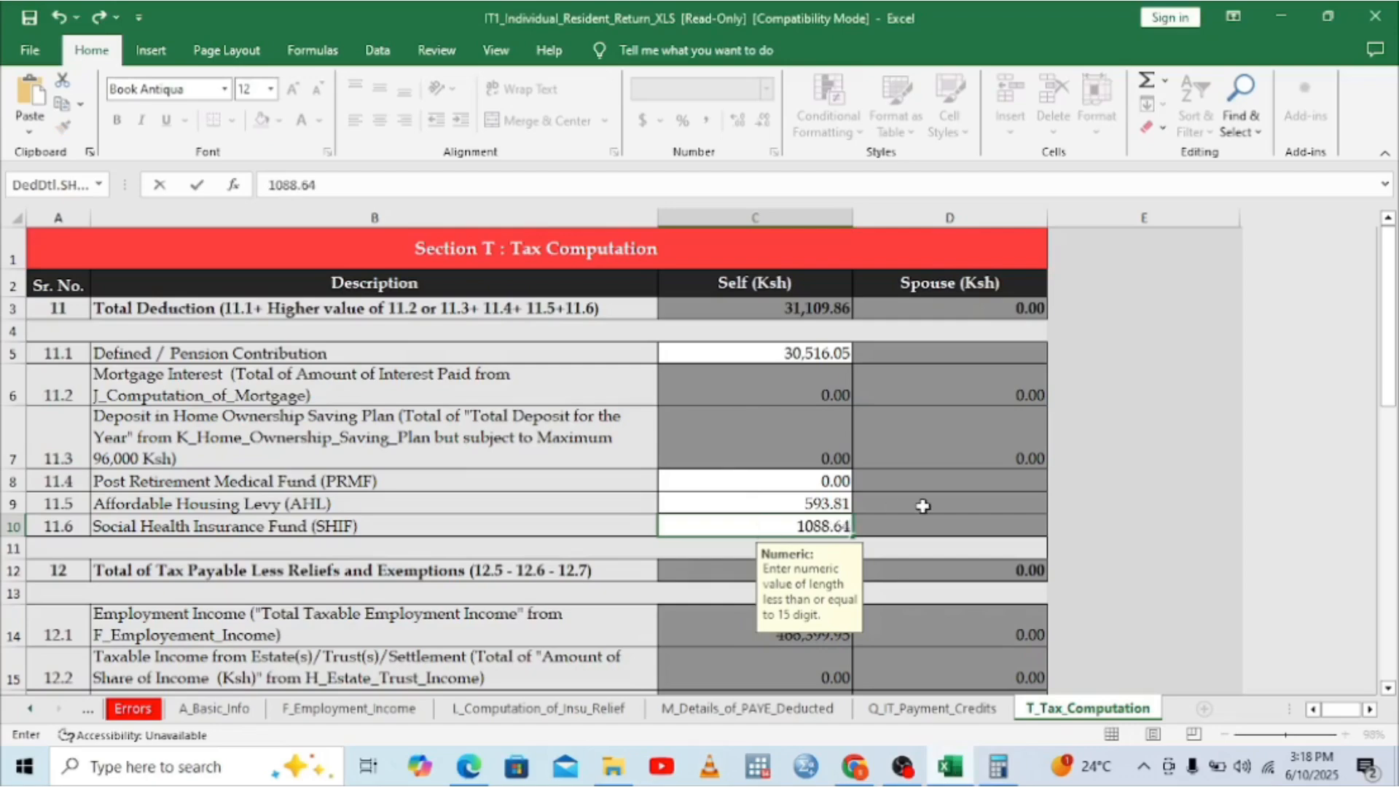
key("Return")
left_click(1390, 656)
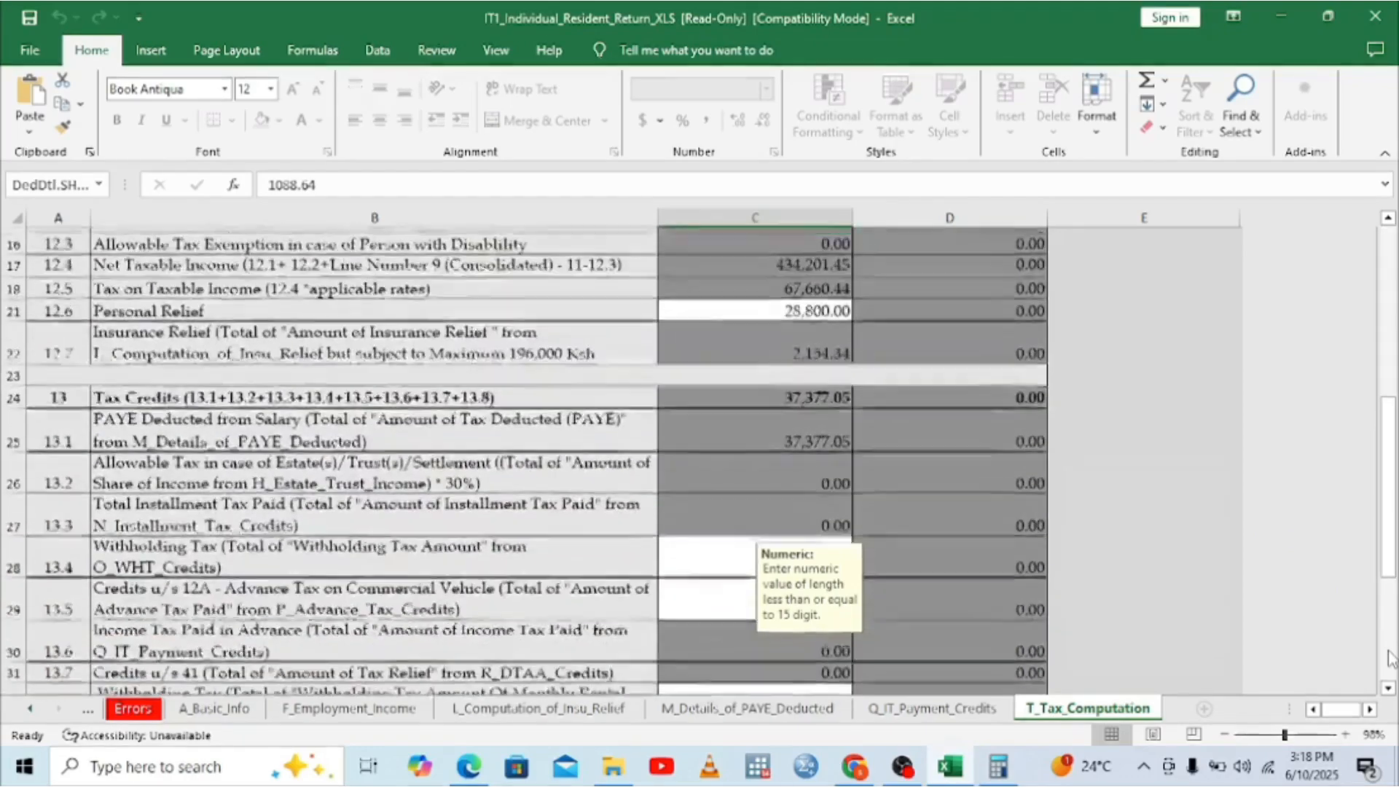
left_click(1391, 656)
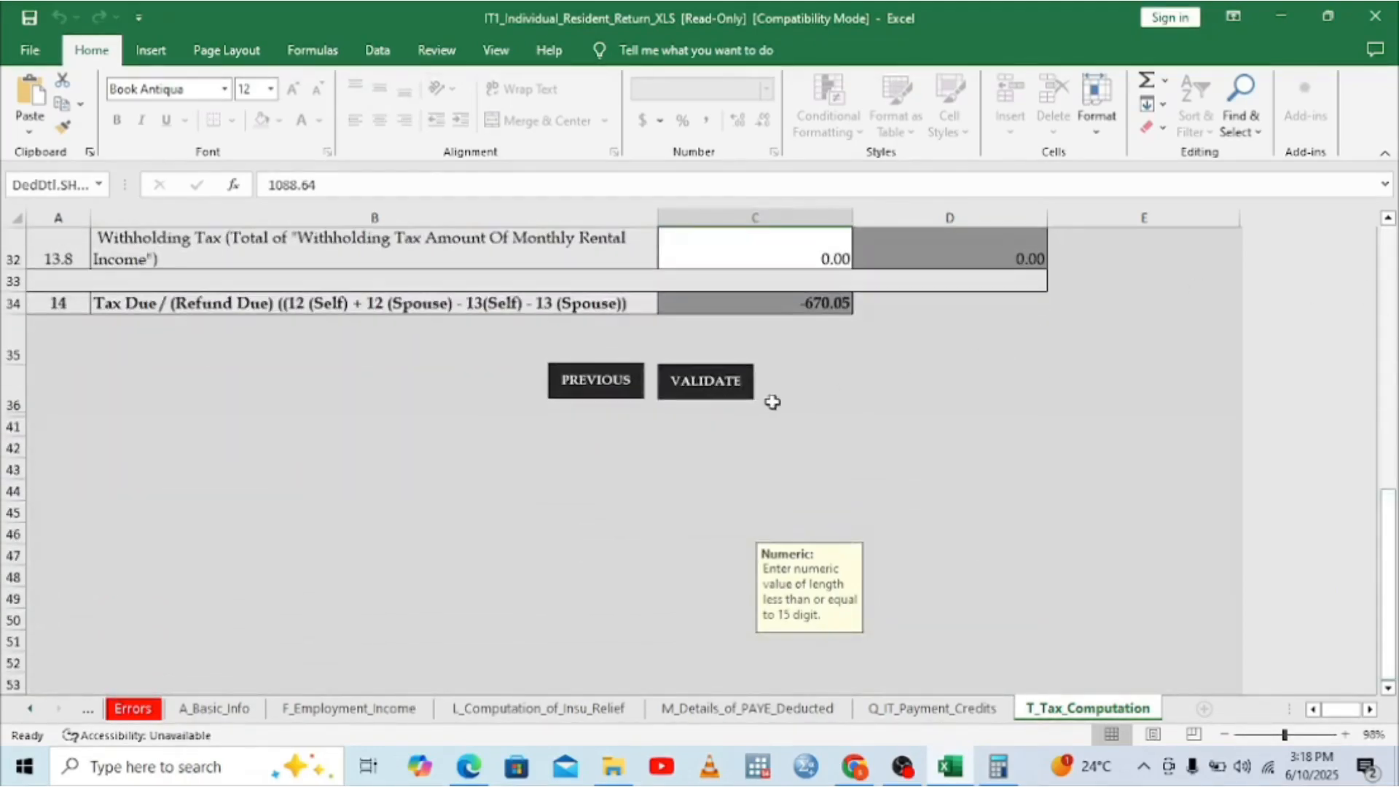
Step: Run VALIDATE on T_Tax_Computation until the Generate Upload File prompt appears
left_click(709, 384)
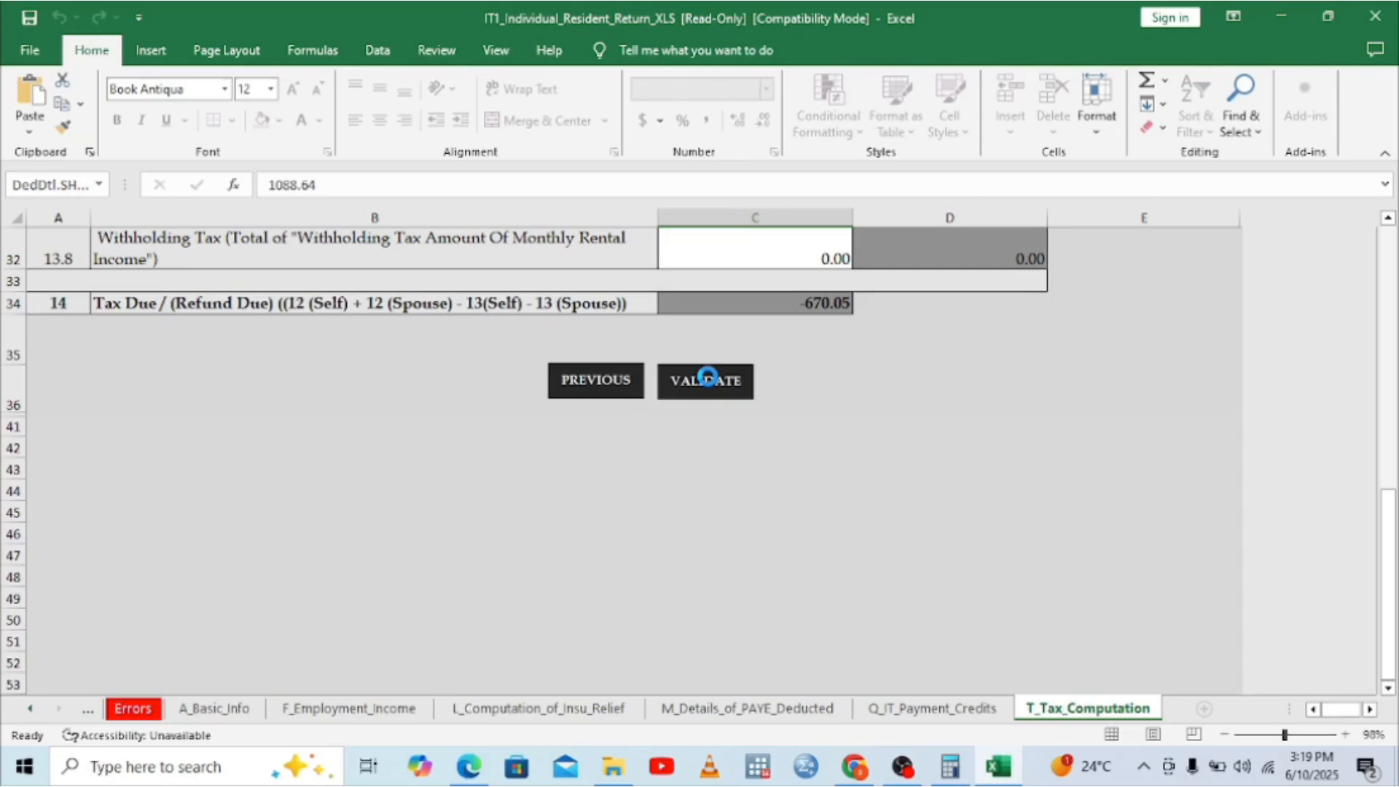
left_click(707, 378)
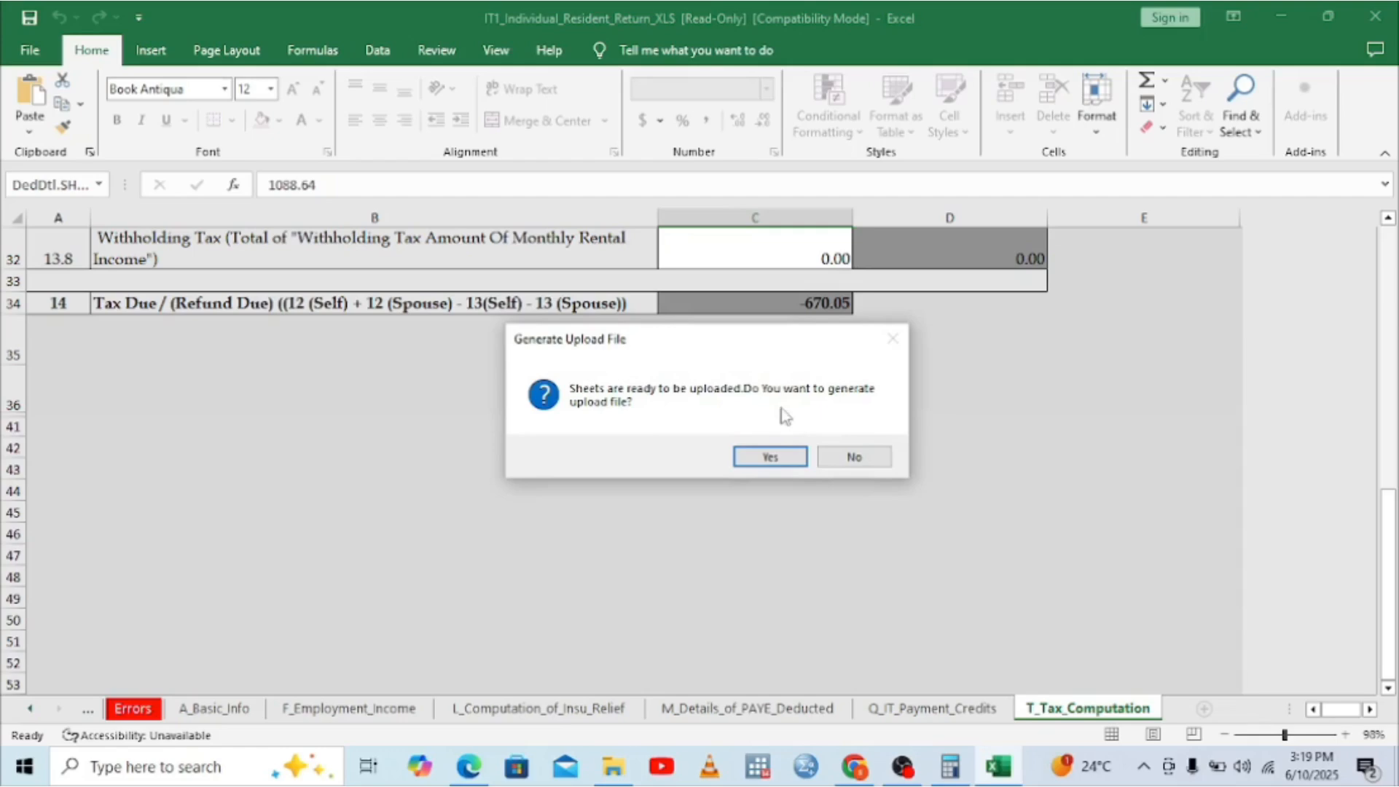
Step: Accept generating the ITR upload zip into Documents and dismiss its location message
left_click(771, 458)
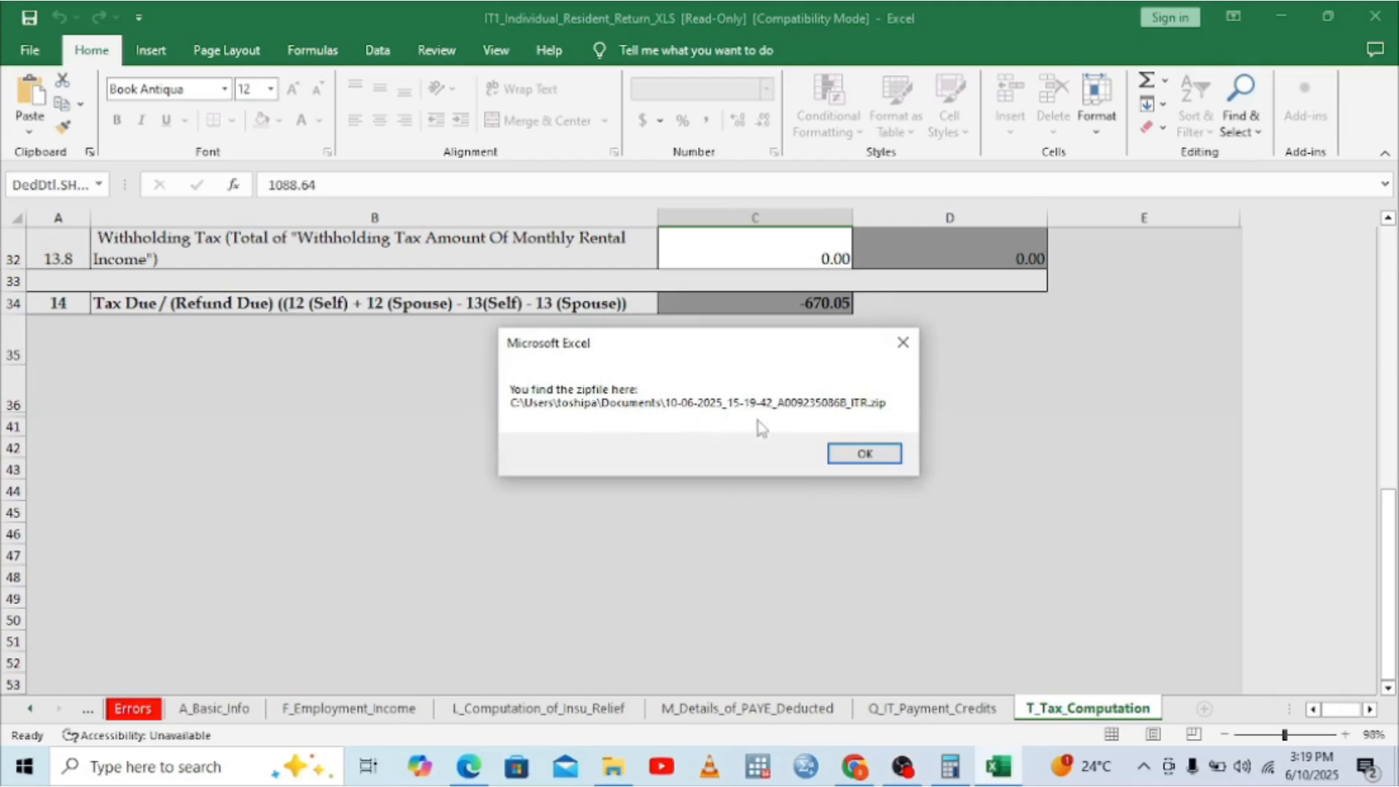
left_click(855, 452)
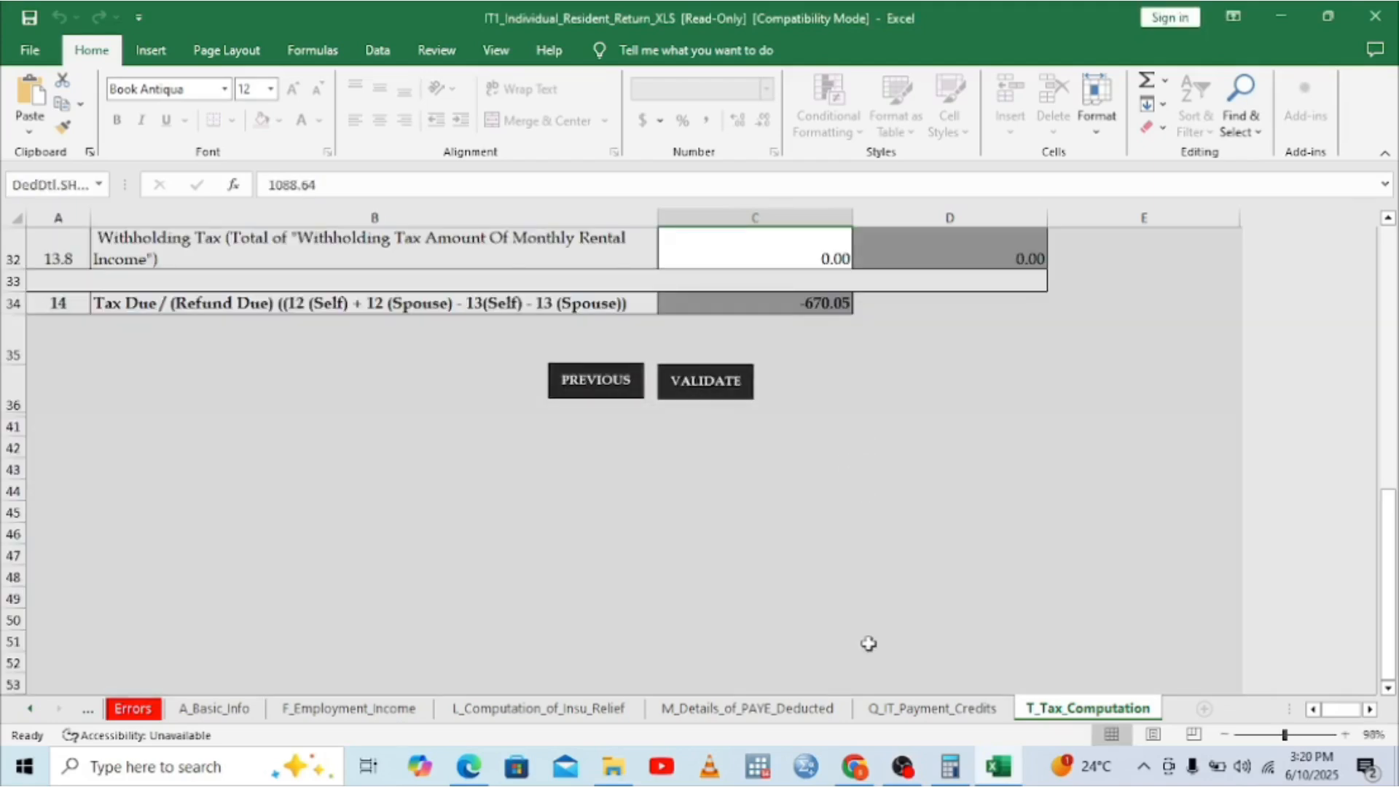
Step: Reach iTax's Returns > File Amended Return page, backing out of an error page once
left_click(855, 767)
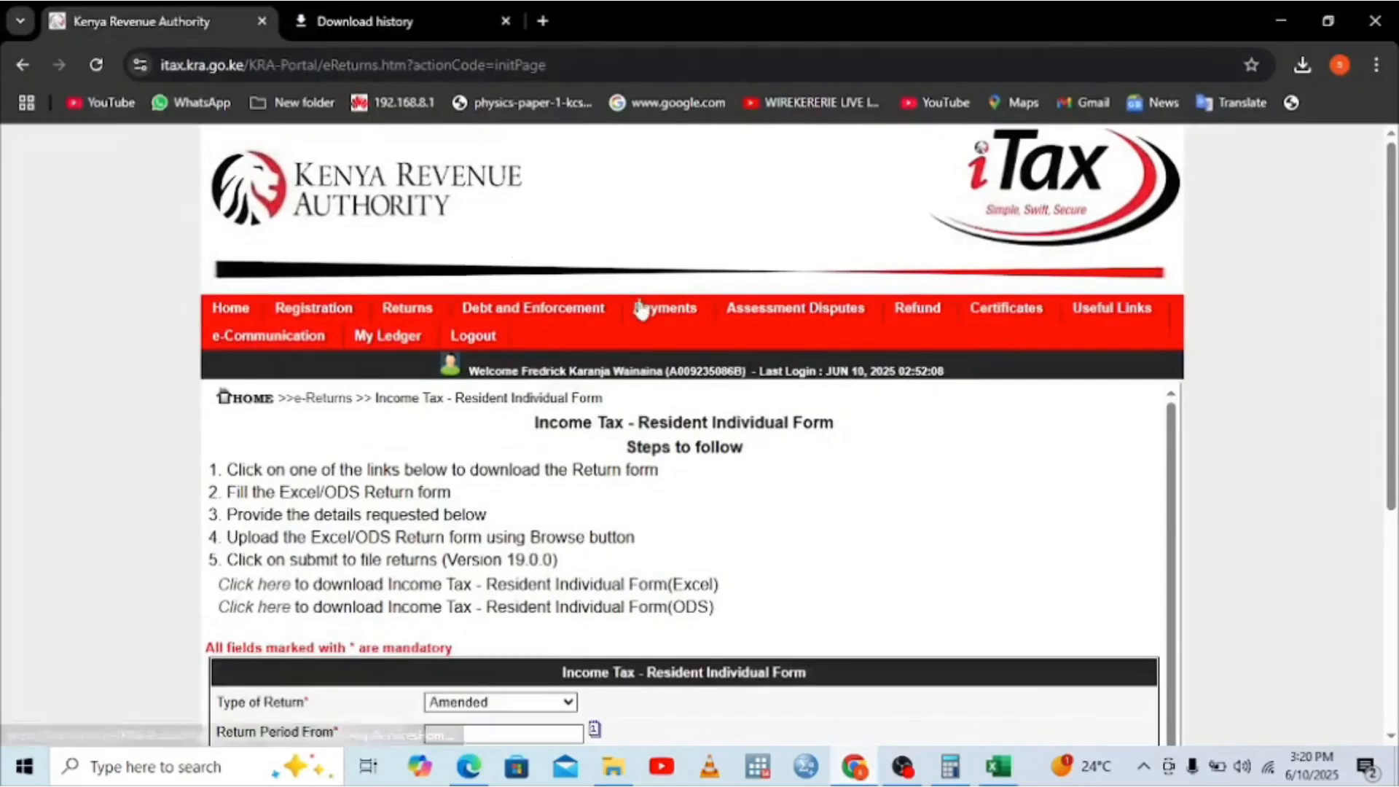
mouse_move(405, 339)
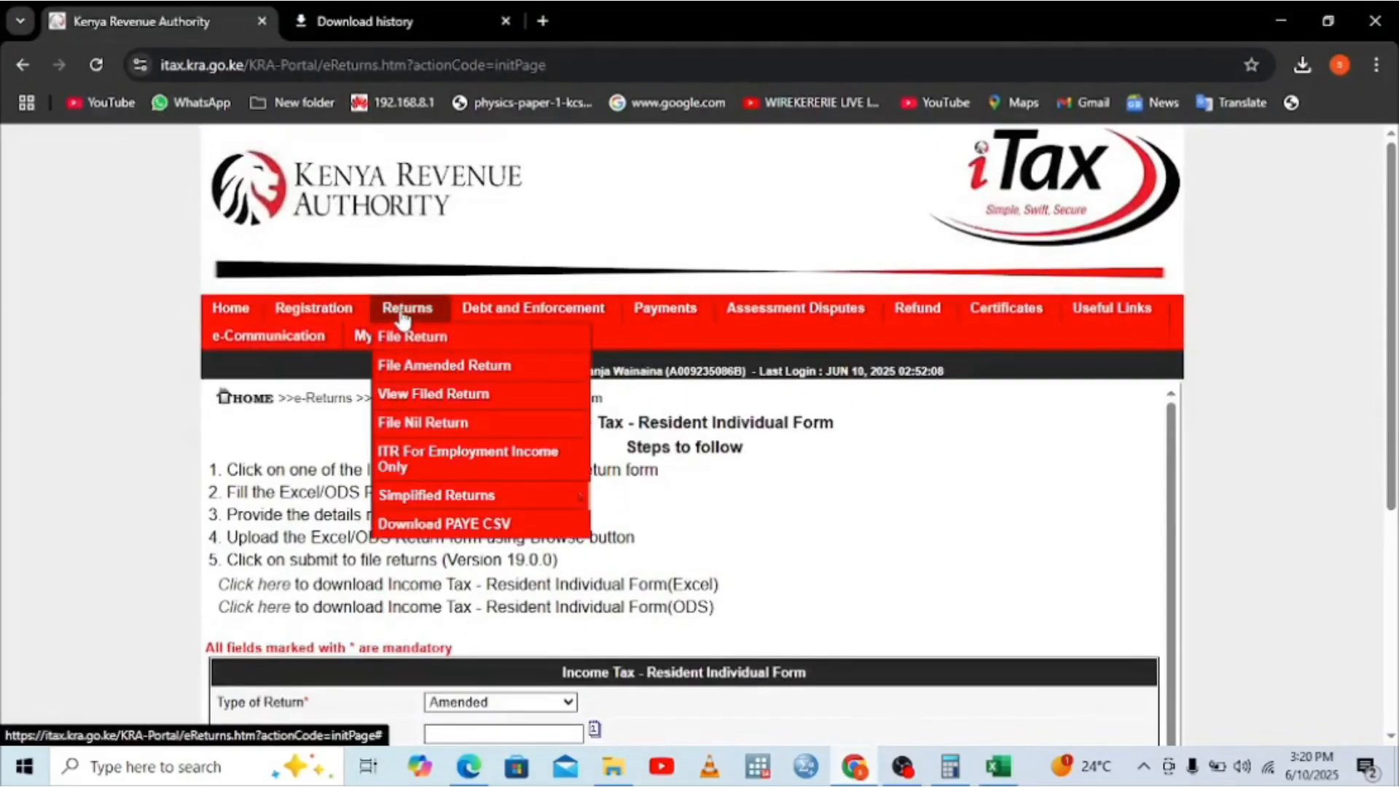
left_click(421, 370)
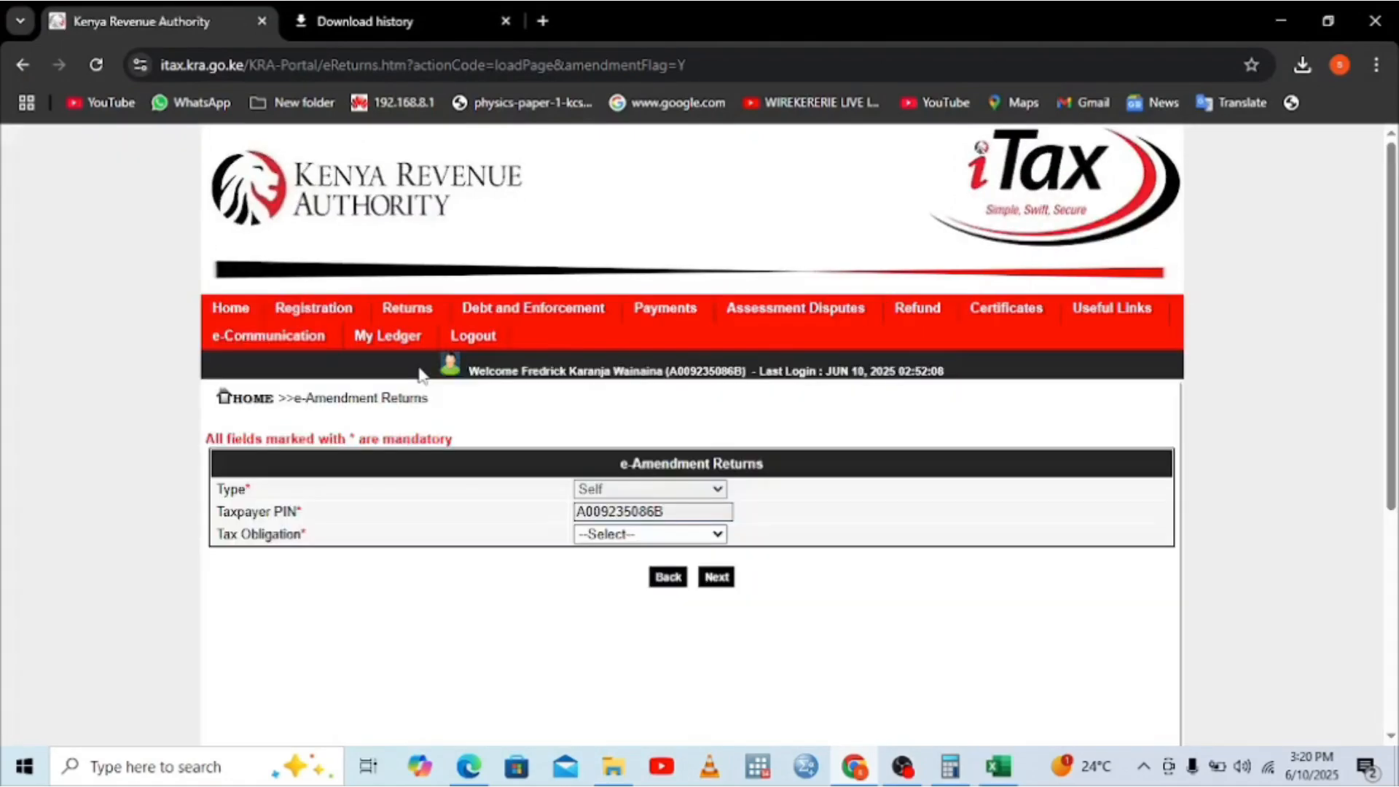
mouse_move(406, 309)
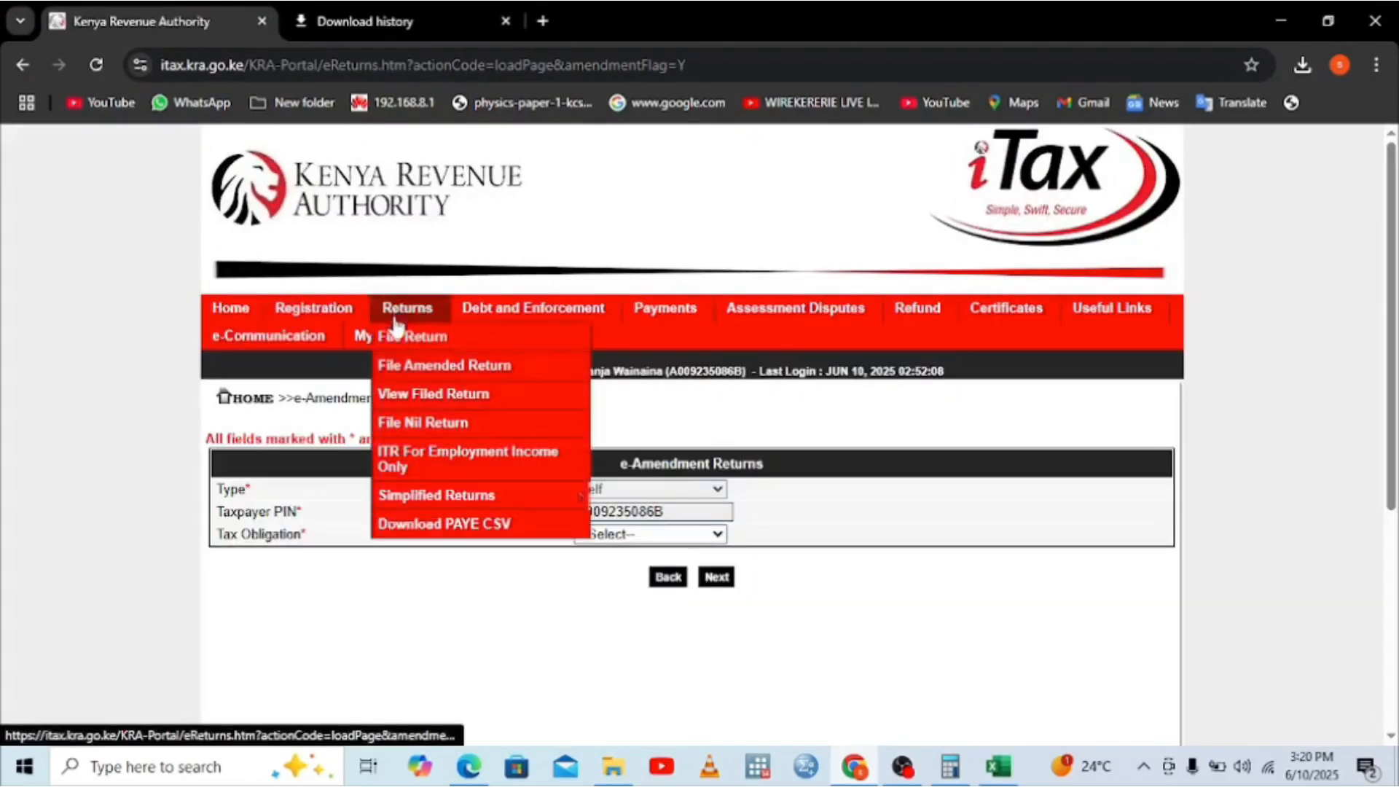
left_click(416, 367)
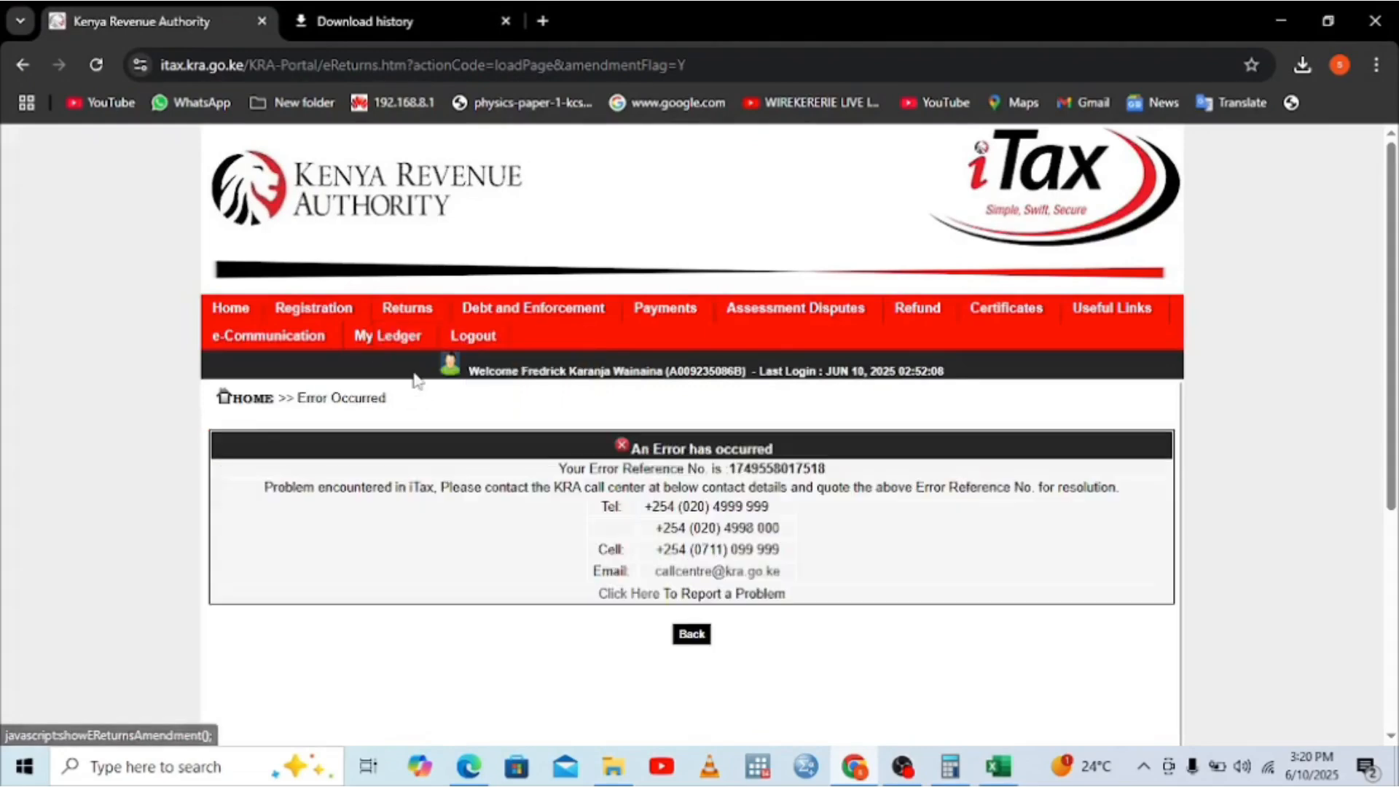
left_click(692, 634)
mouse_move(404, 305)
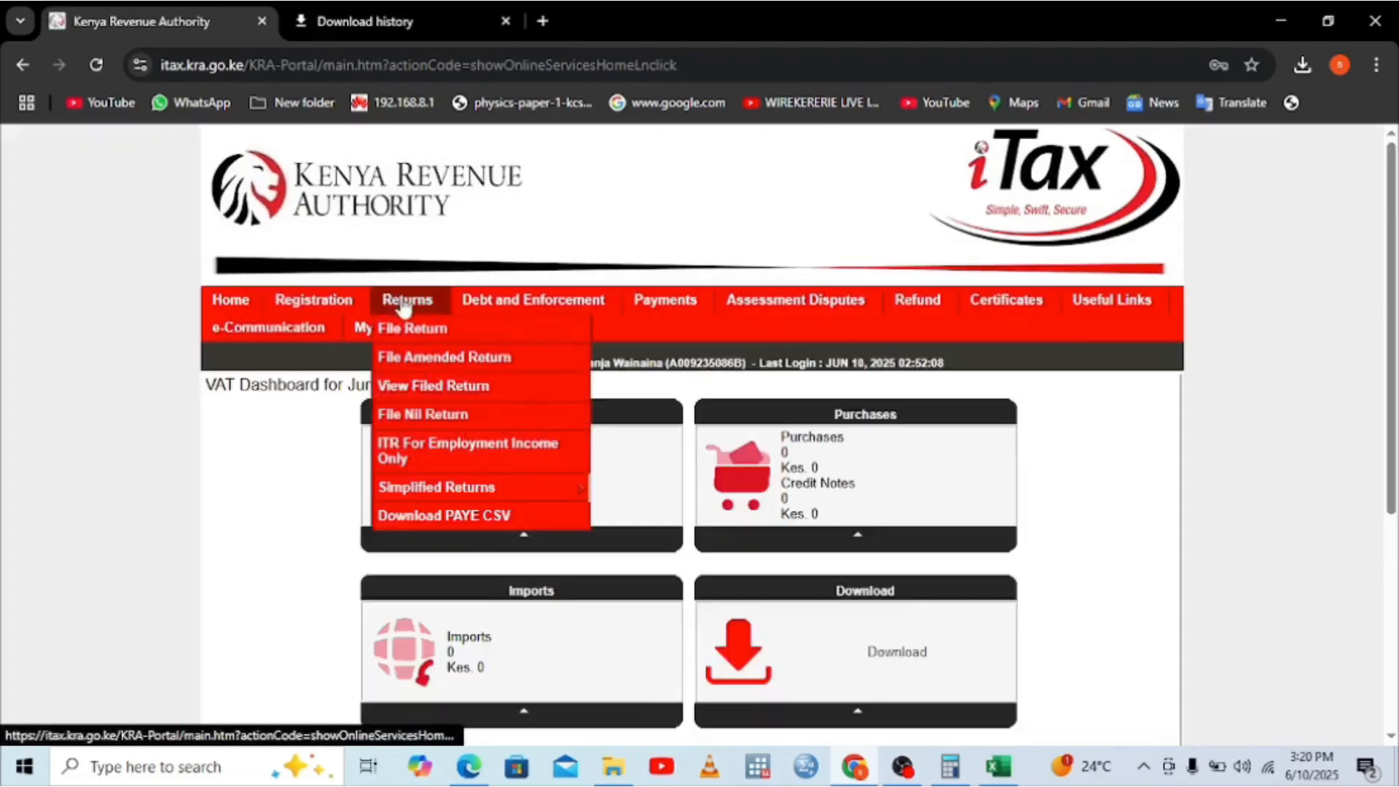
left_click(422, 359)
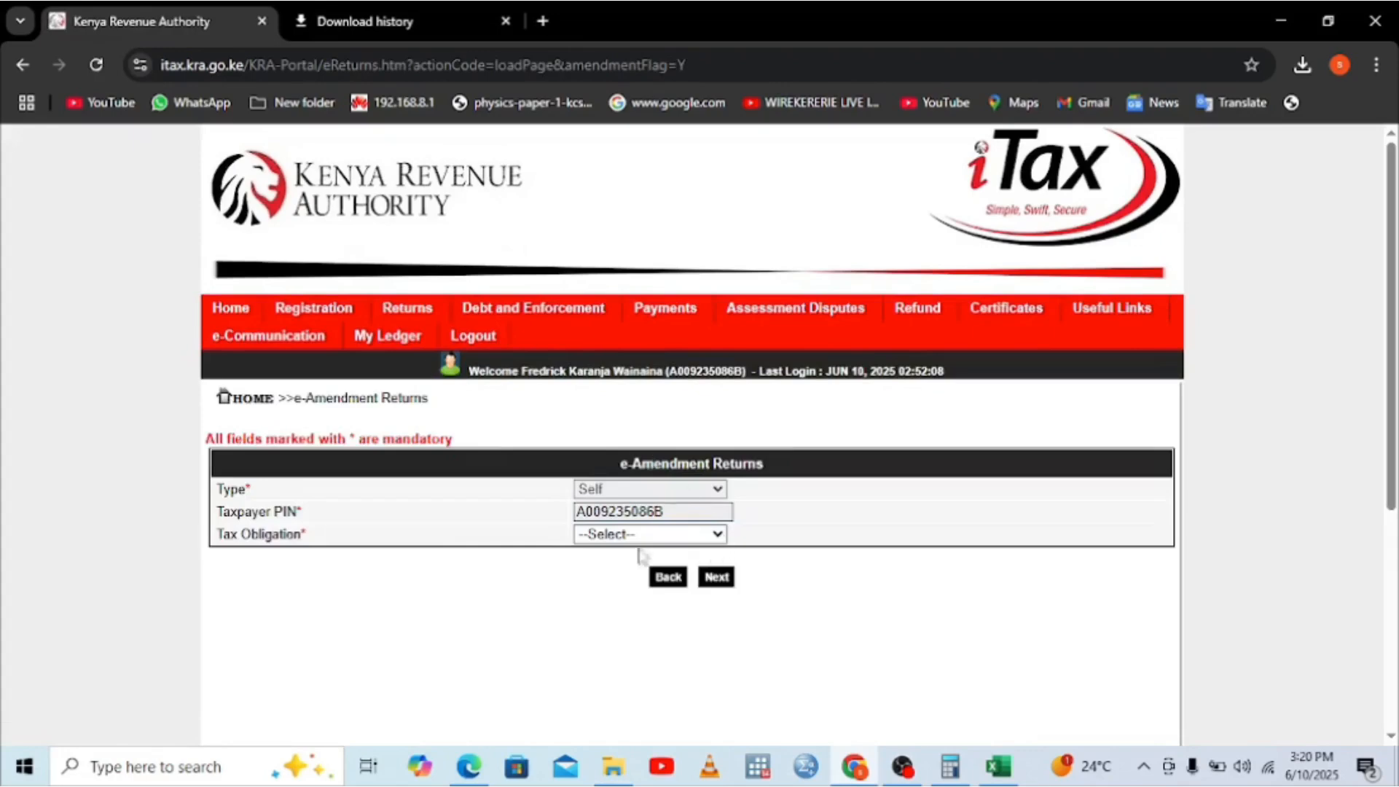
Step: Choose Income Tax - Resident Individual as the tax obligation and proceed
left_click(720, 534)
left_click(662, 582)
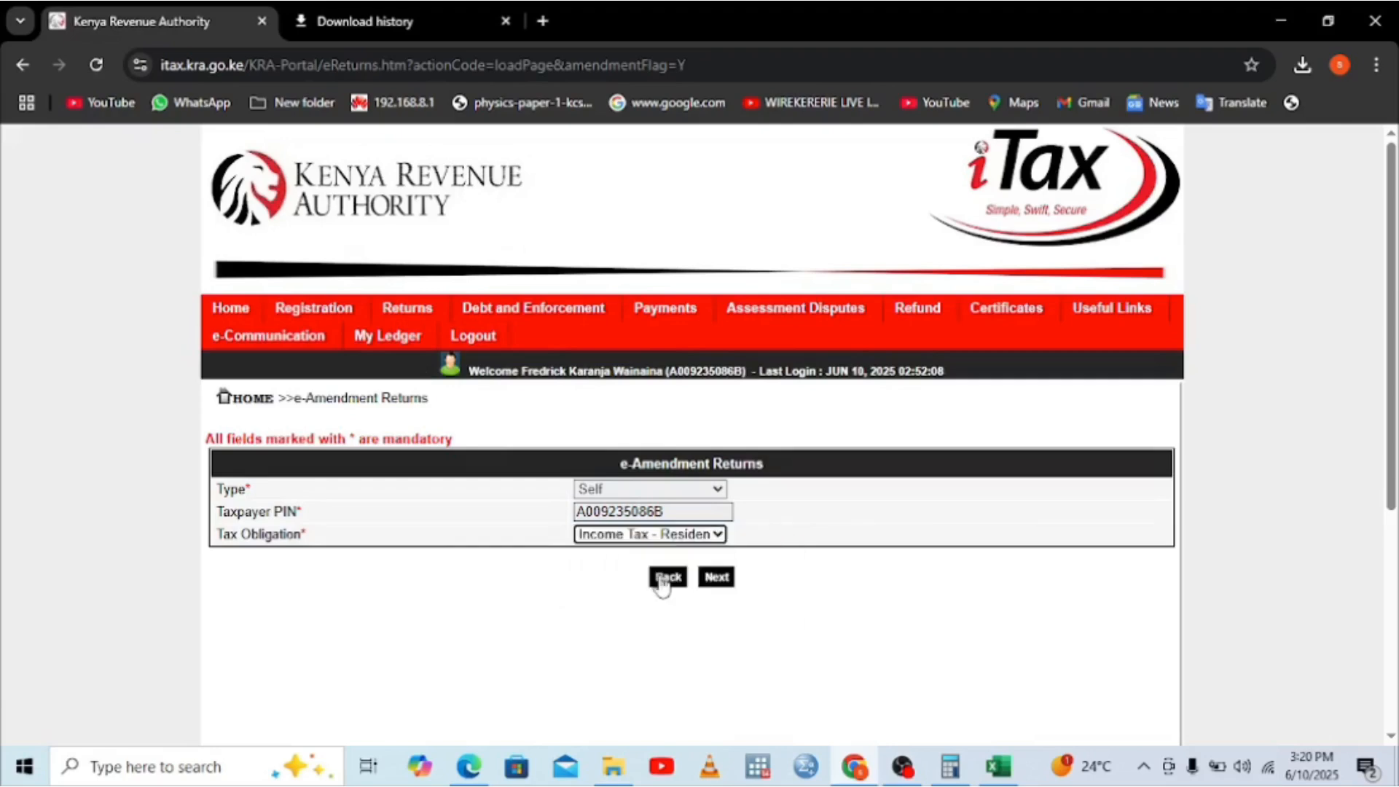
left_click(714, 579)
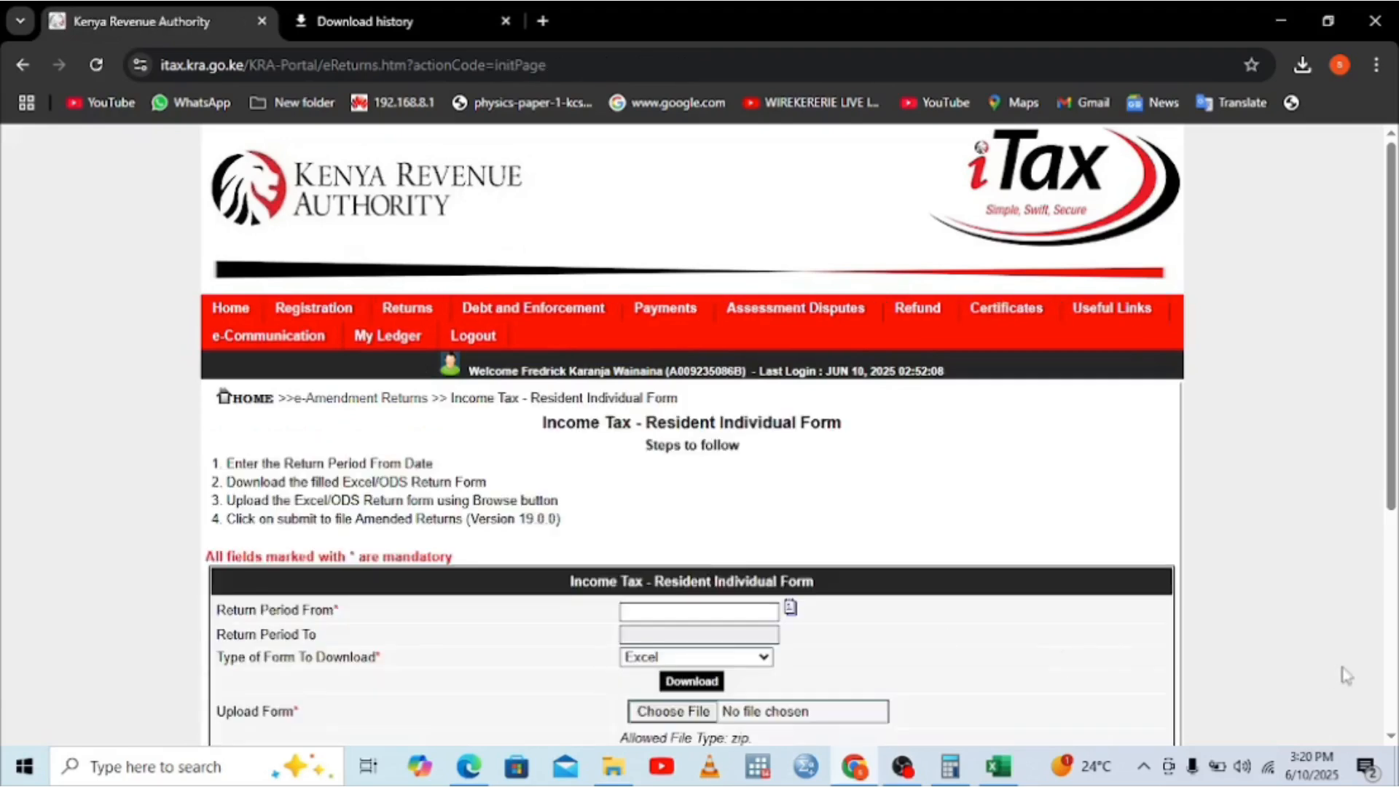
Step: Set the return period to start 01/01/2024, ending 31/12/2024
left_click(700, 613)
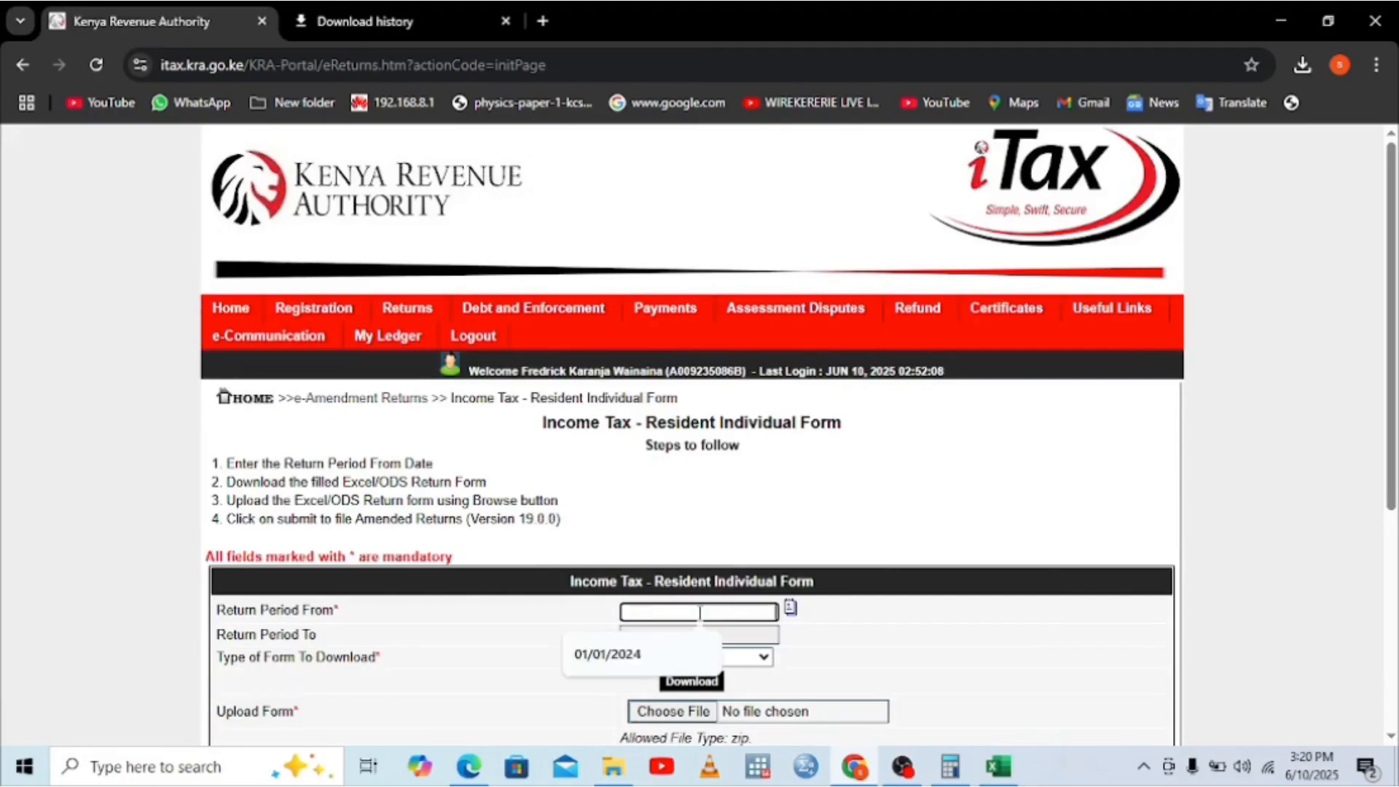
left_click(618, 656)
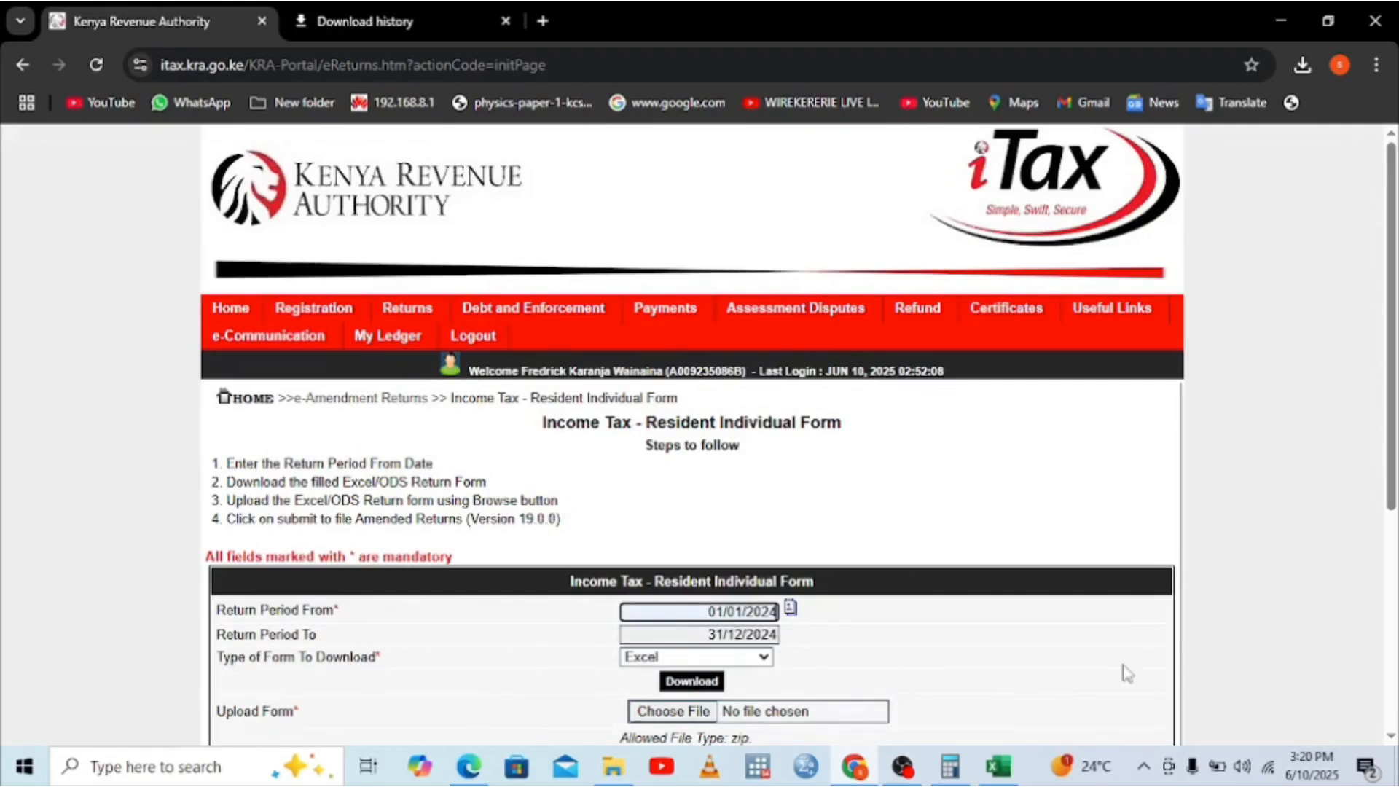
left_click(1391, 738)
left_click(1392, 737)
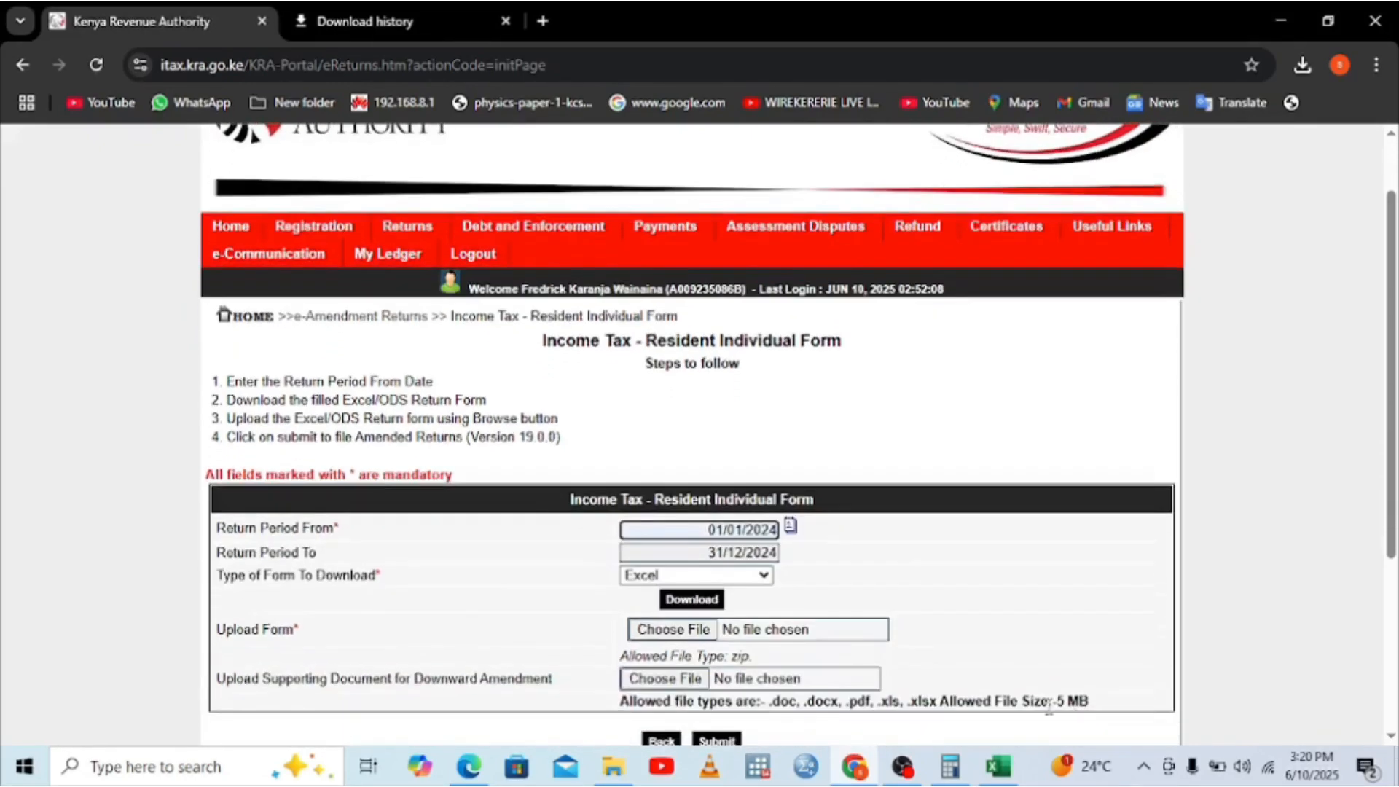
Step: Attach the latest ITR zip from Documents as the Upload Form
left_click(666, 635)
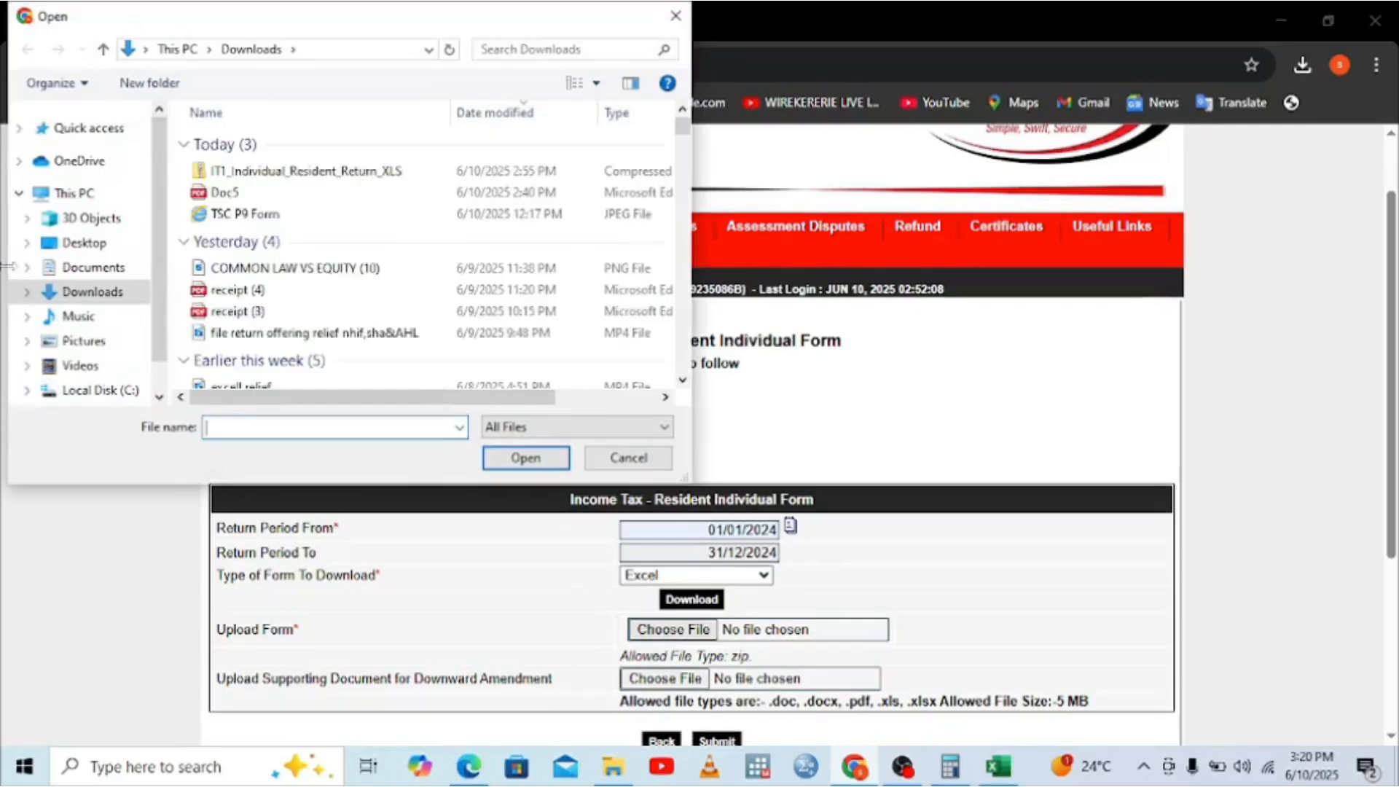
left_click(87, 268)
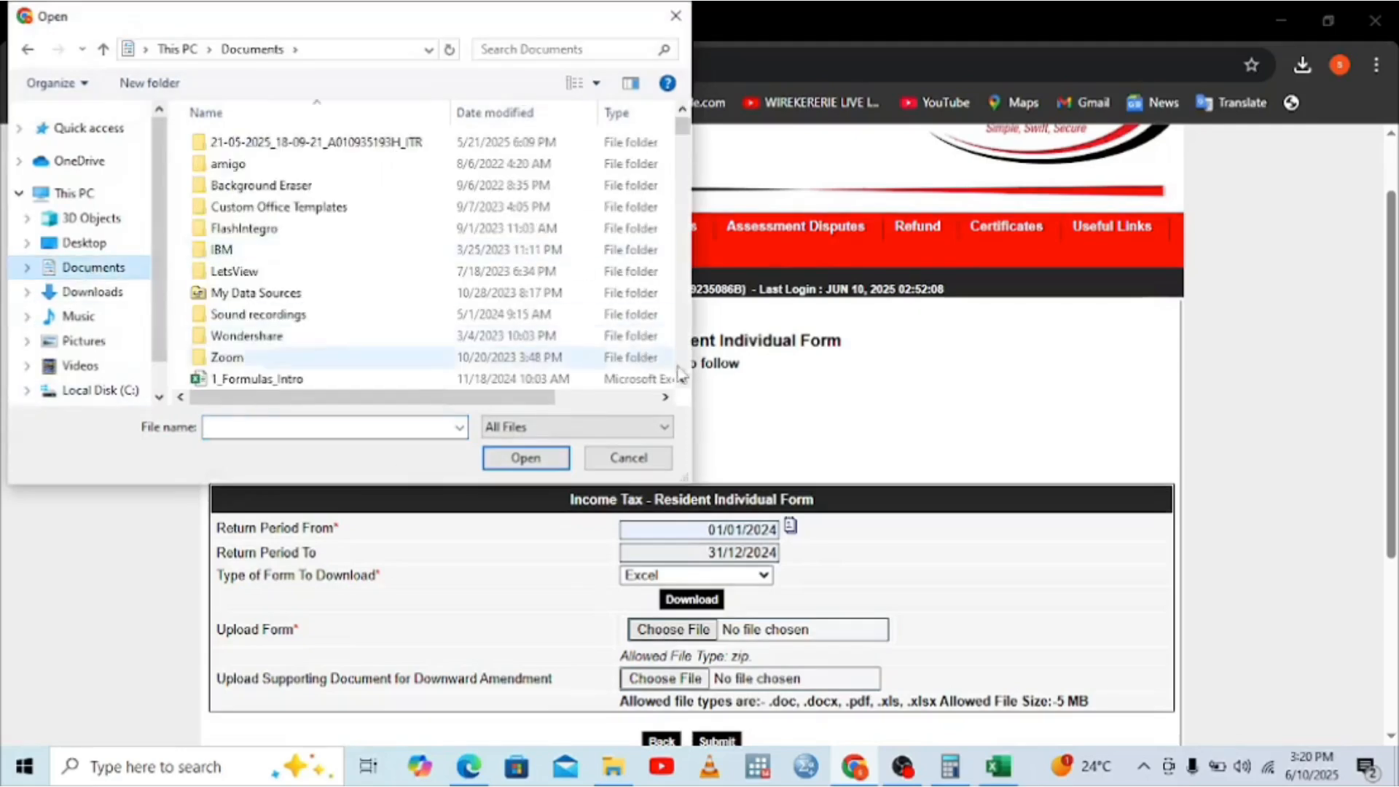
scroll(681, 379, "down", 2)
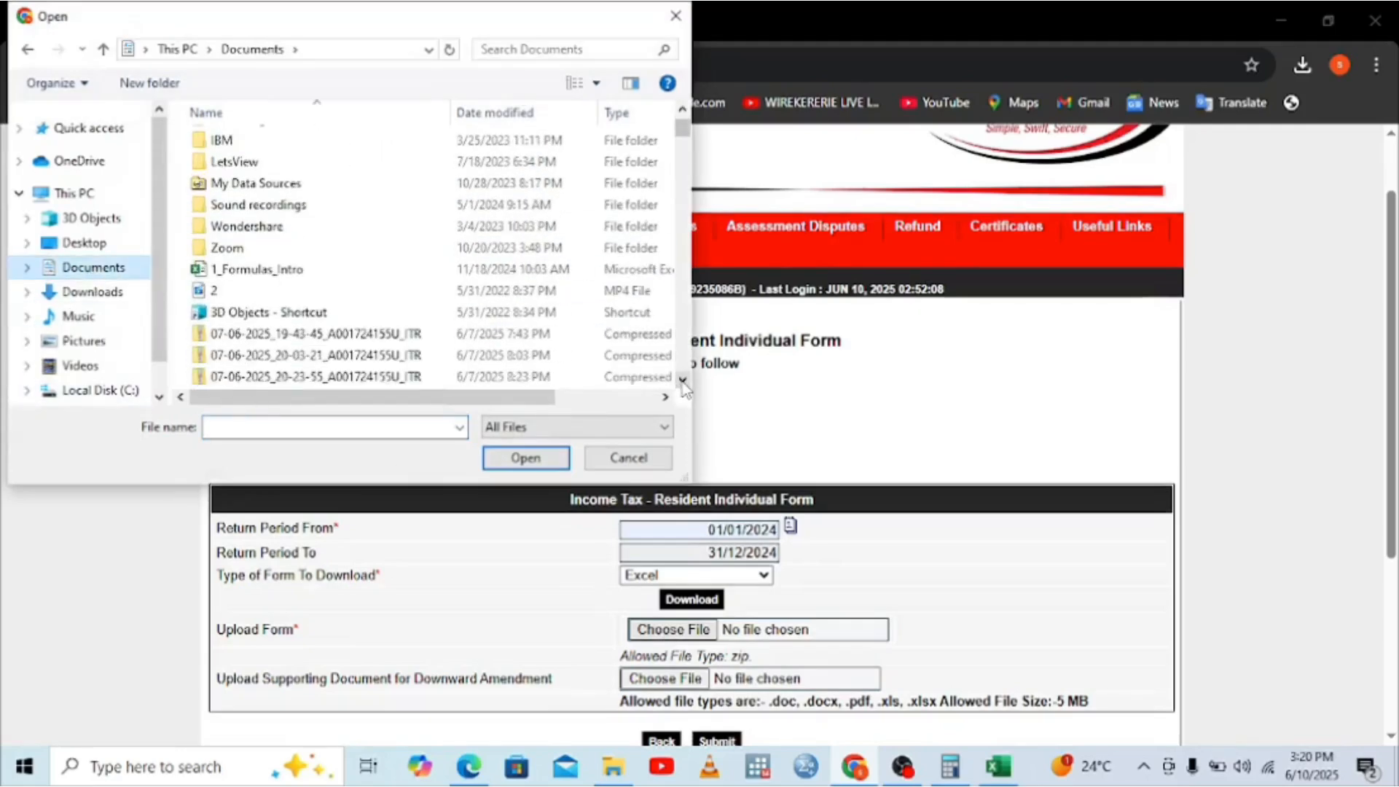
left_click(683, 380)
left_click(683, 380)
left_click(683, 380)
left_click(683, 380)
left_click(683, 381)
left_click(683, 381)
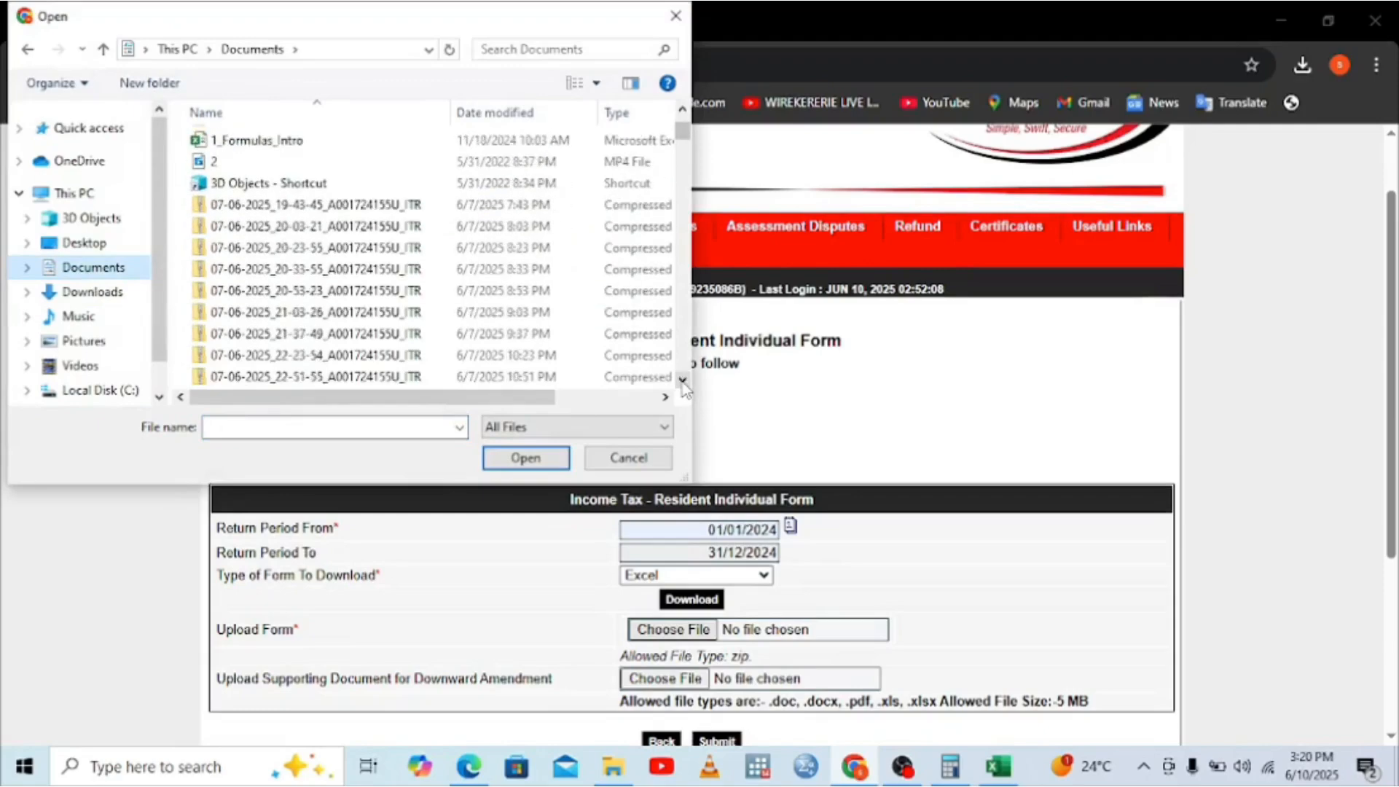
left_click(683, 381)
left_click(683, 380)
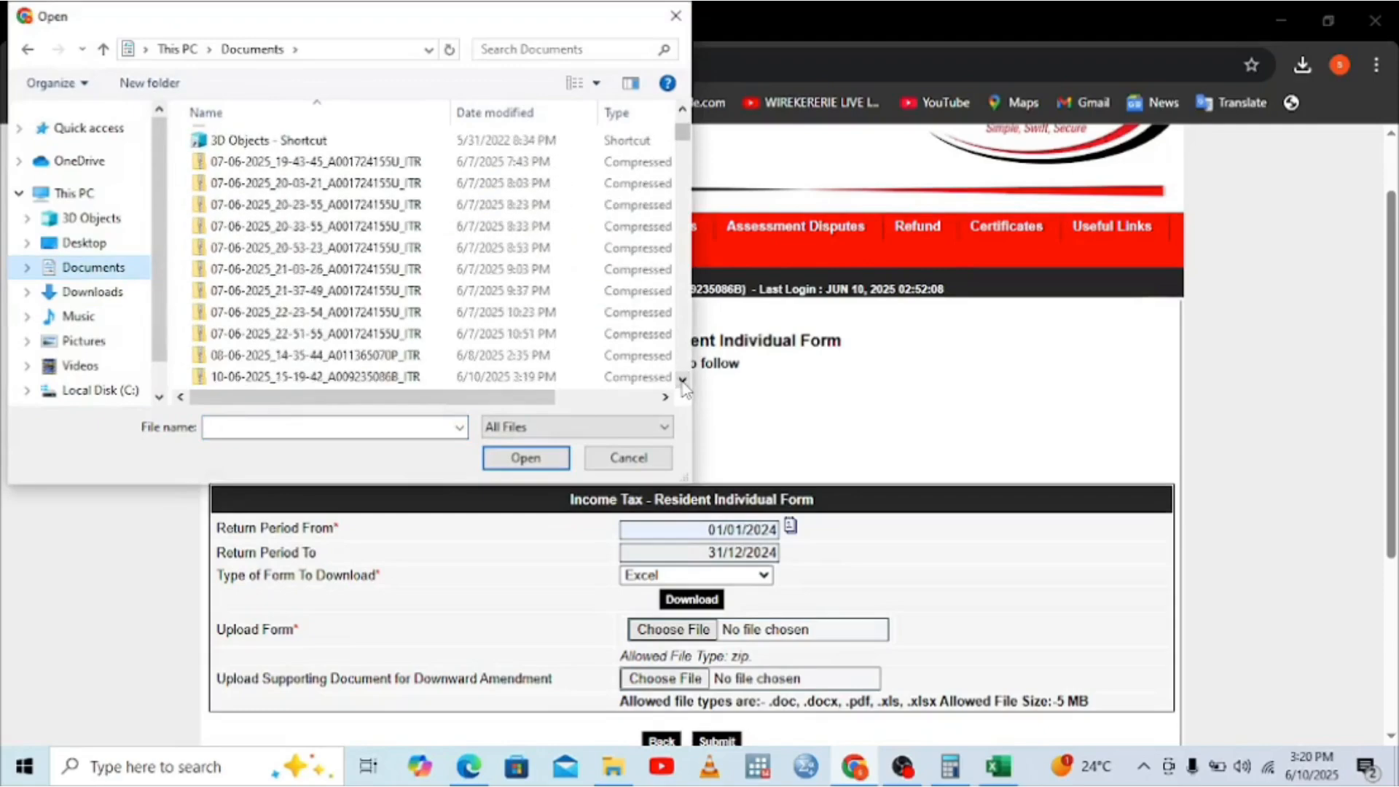
double_click(404, 377)
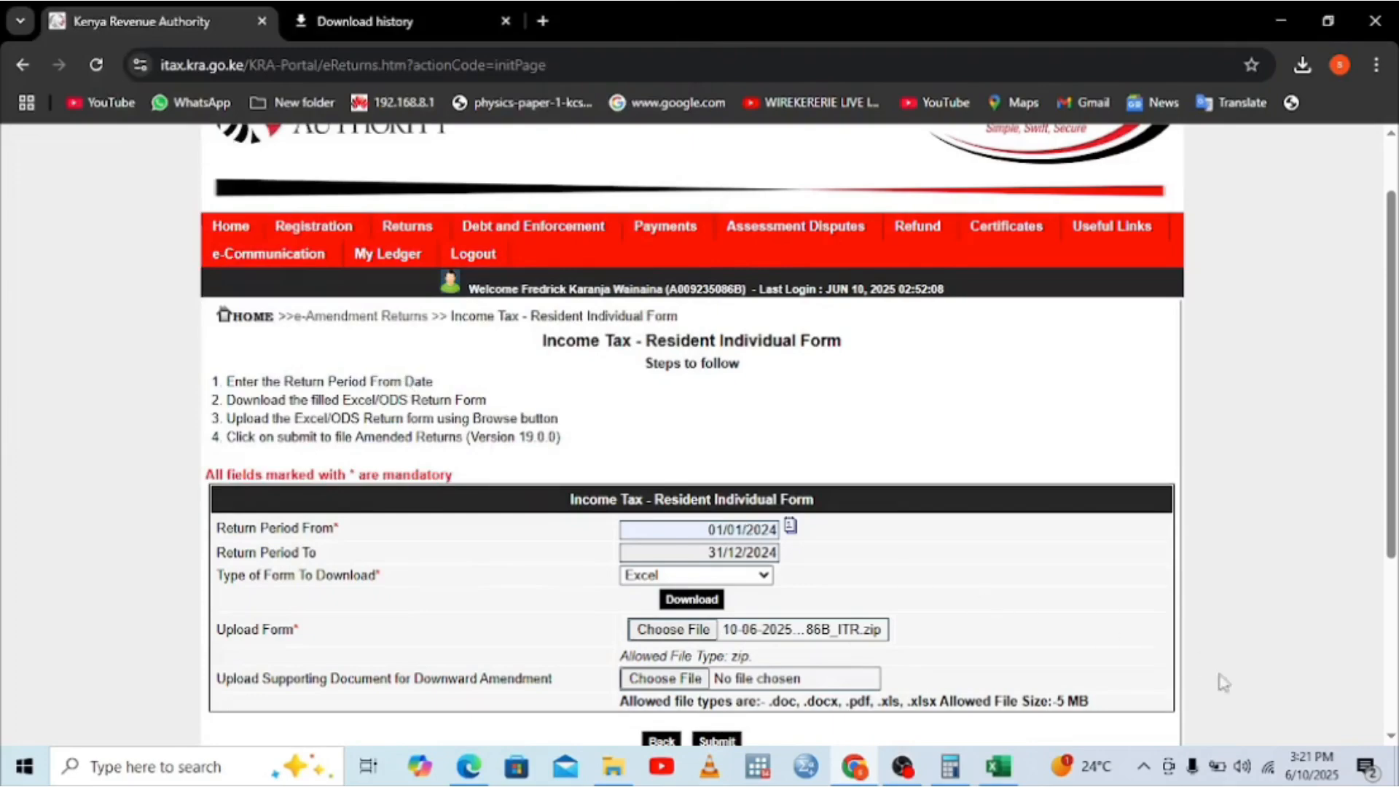
scroll(1392, 742, "down", 2)
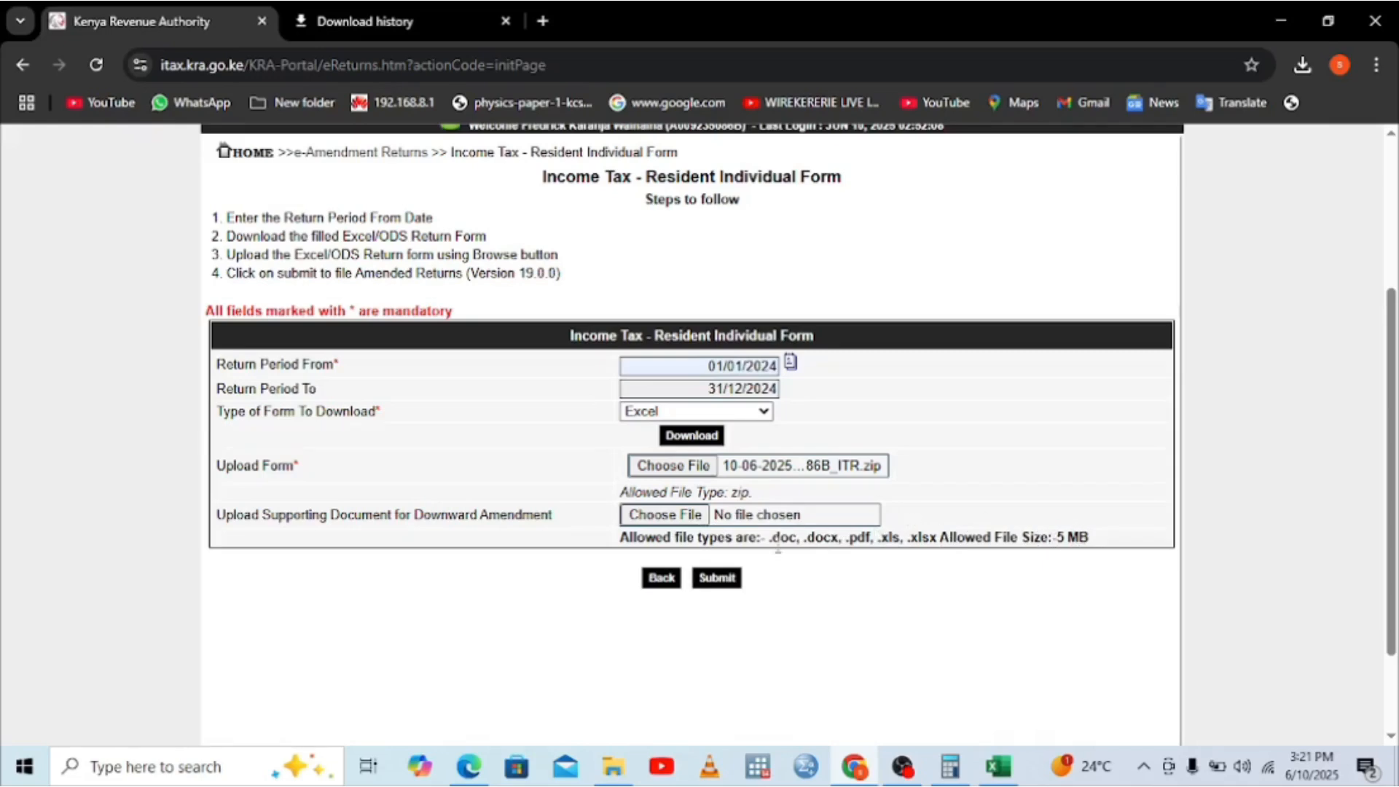
Step: Attach Doc5.pdf from Downloads as the supporting document
left_click(663, 515)
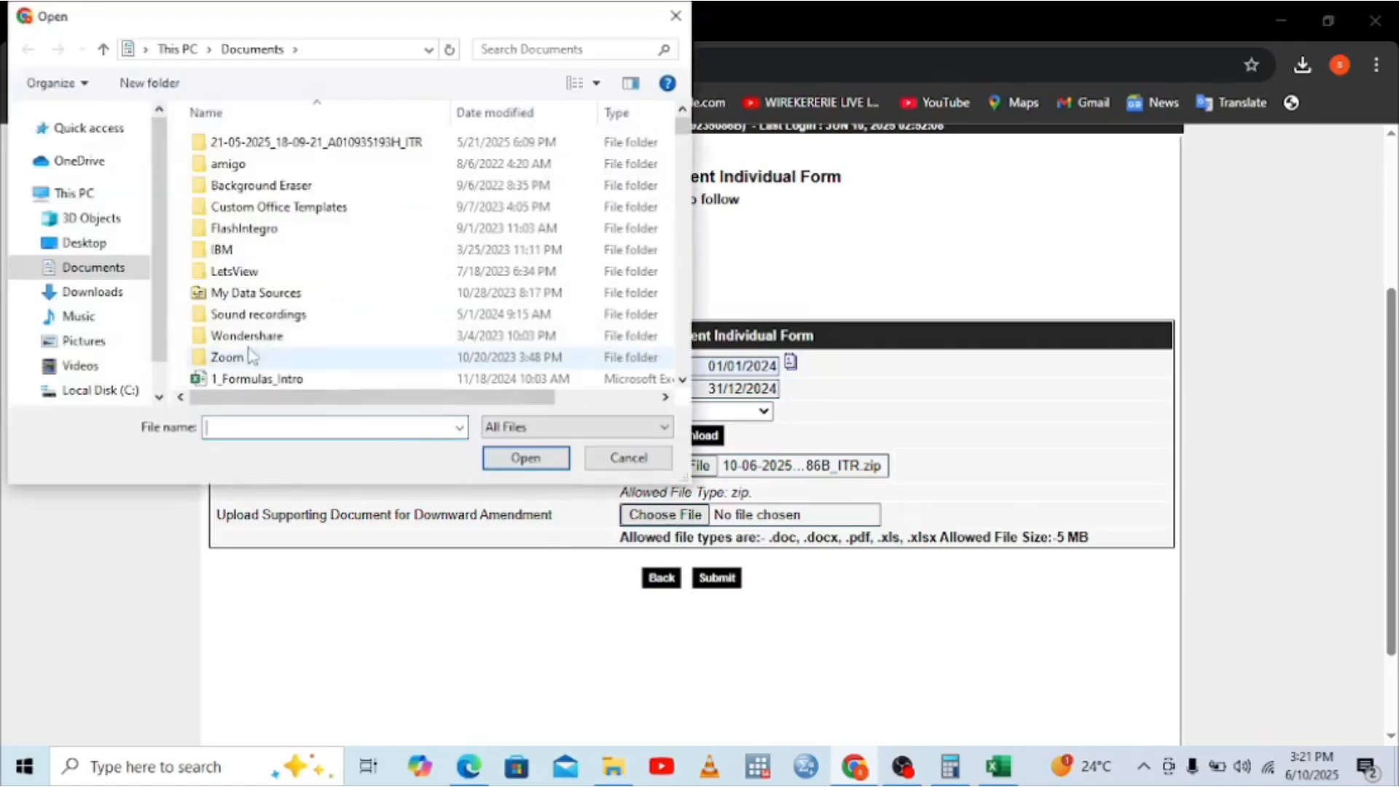
left_click(85, 293)
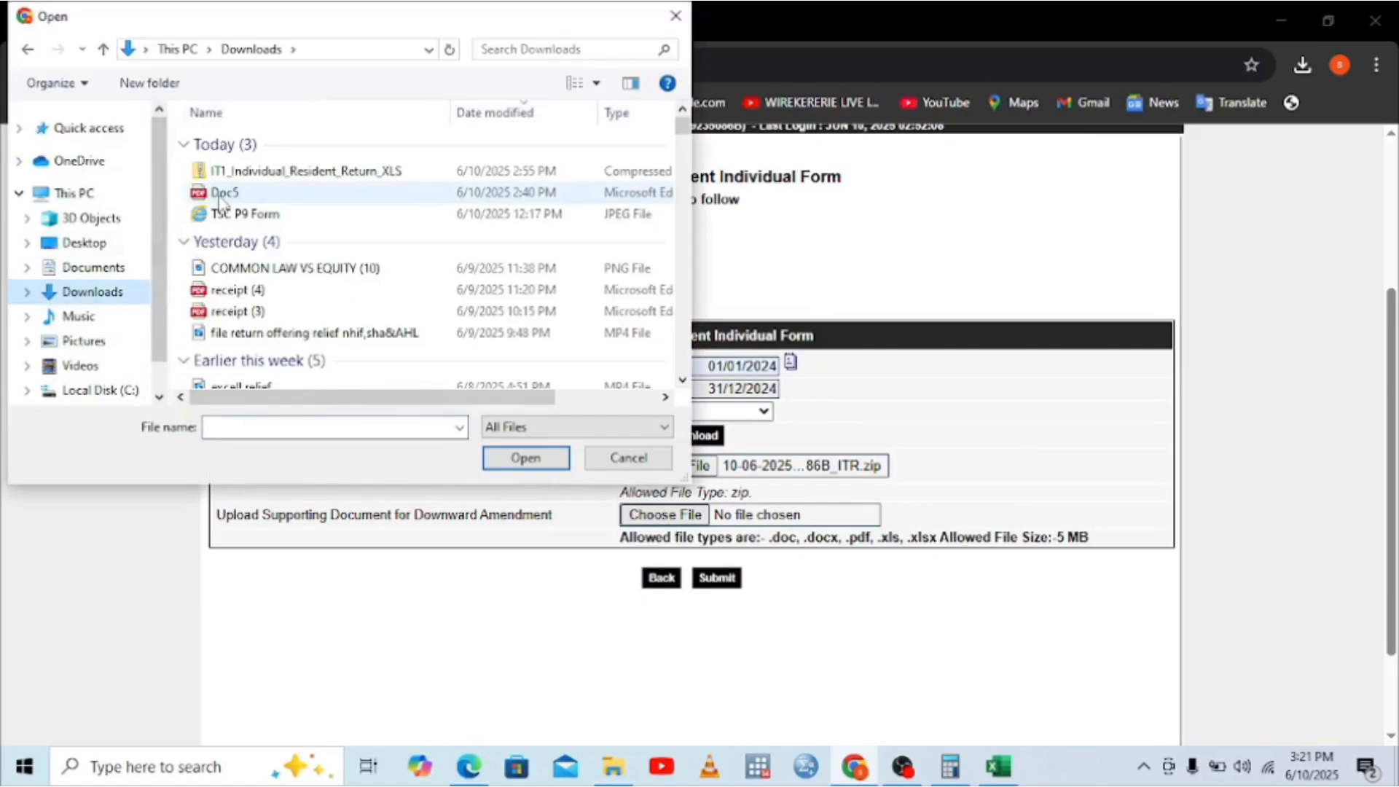
double_click(219, 197)
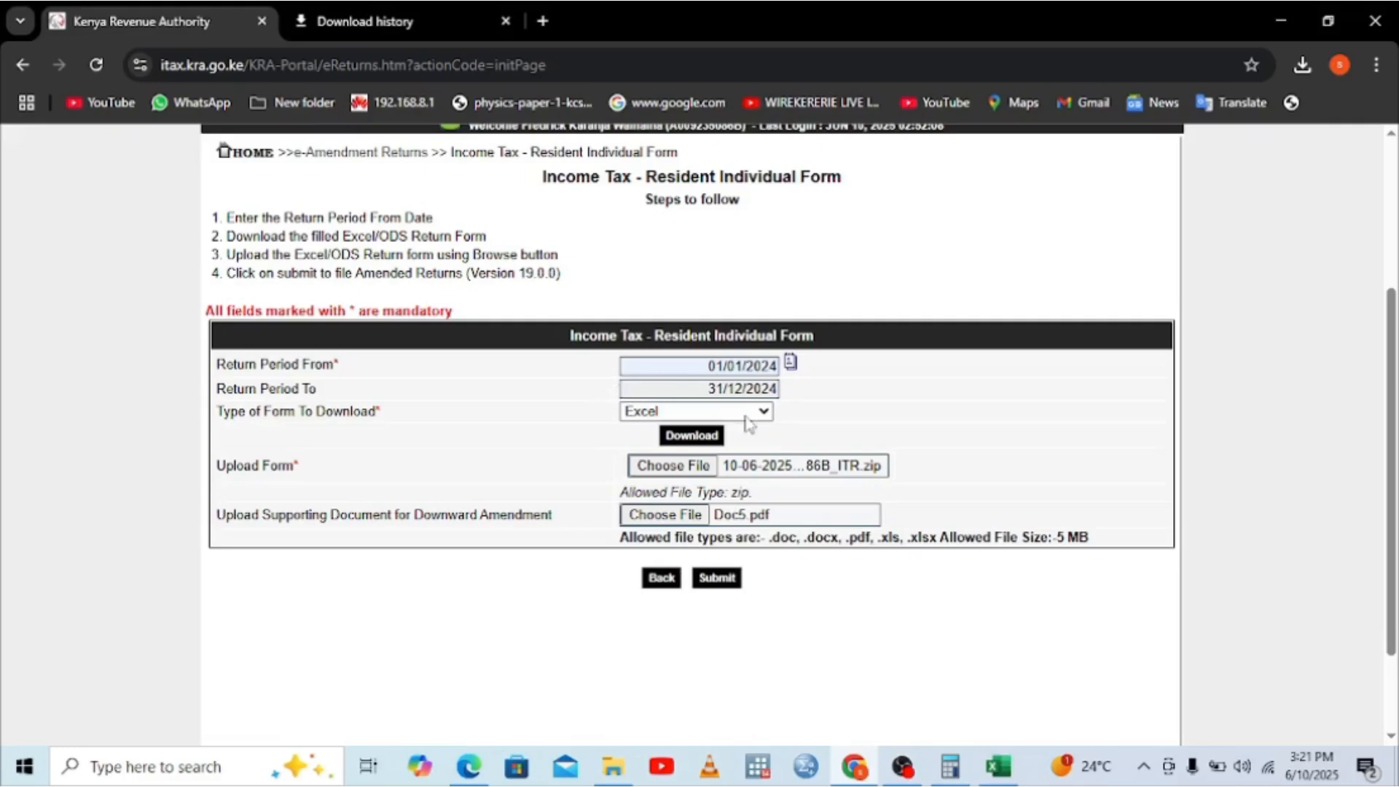
Step: Submit the amended return, note the Invalid PIN errors, and return to Excel
left_click(725, 580)
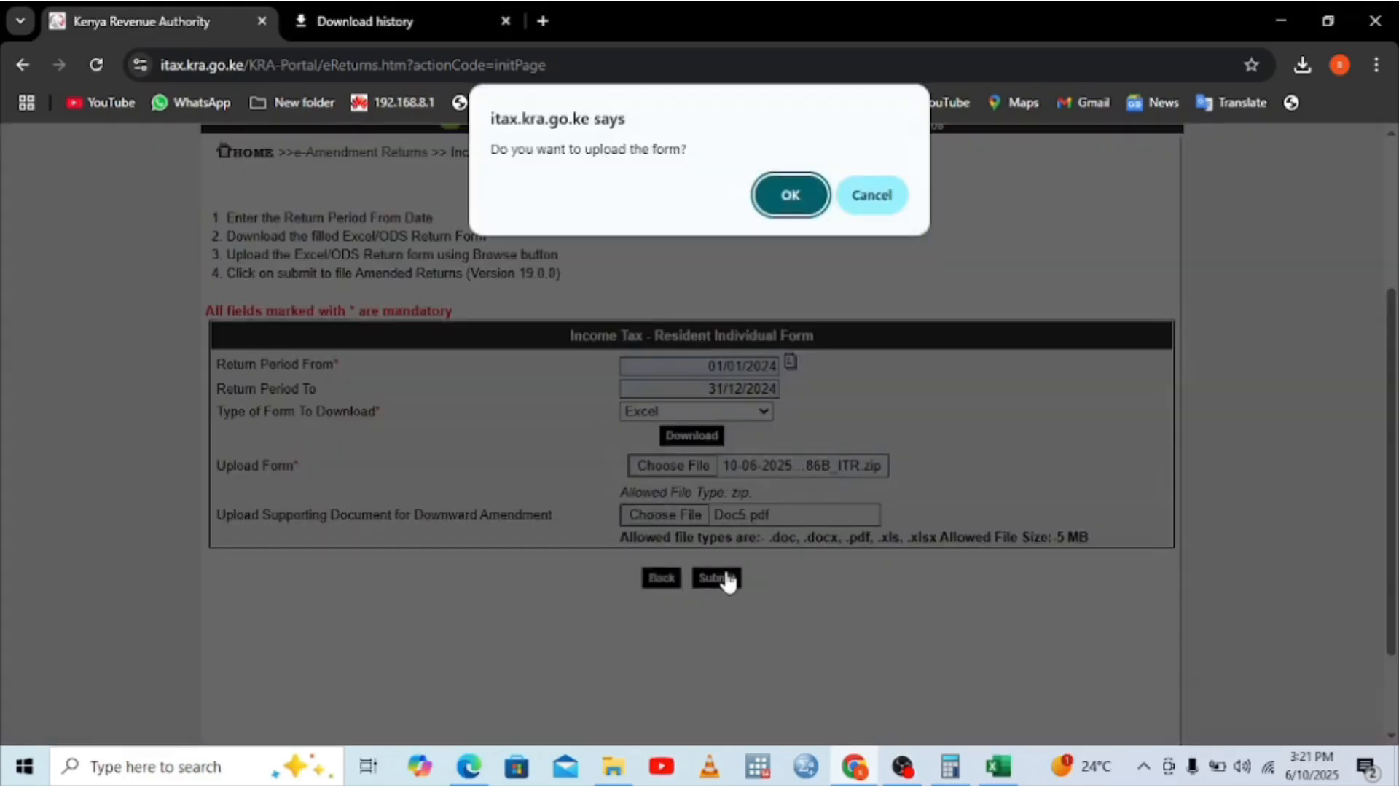
left_click(776, 202)
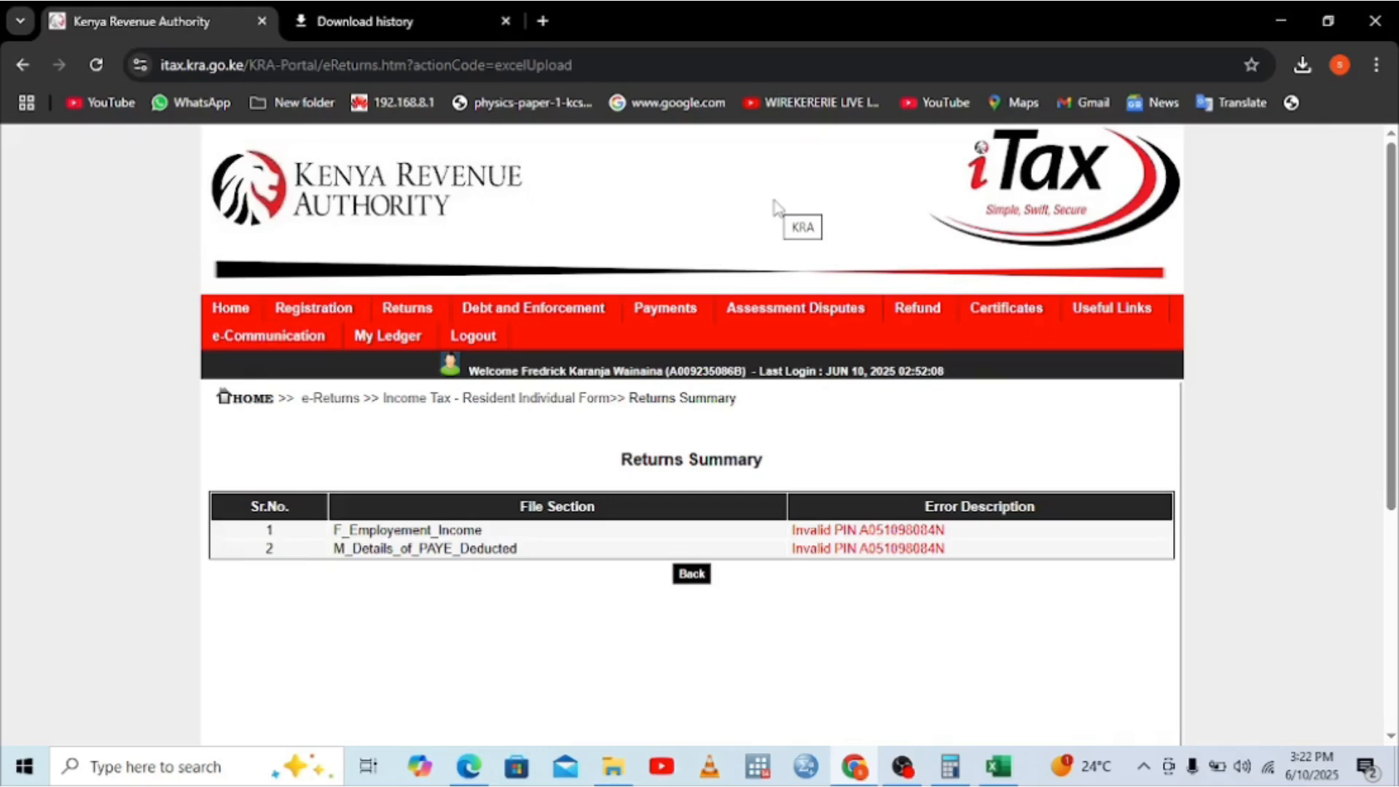
left_click(694, 580)
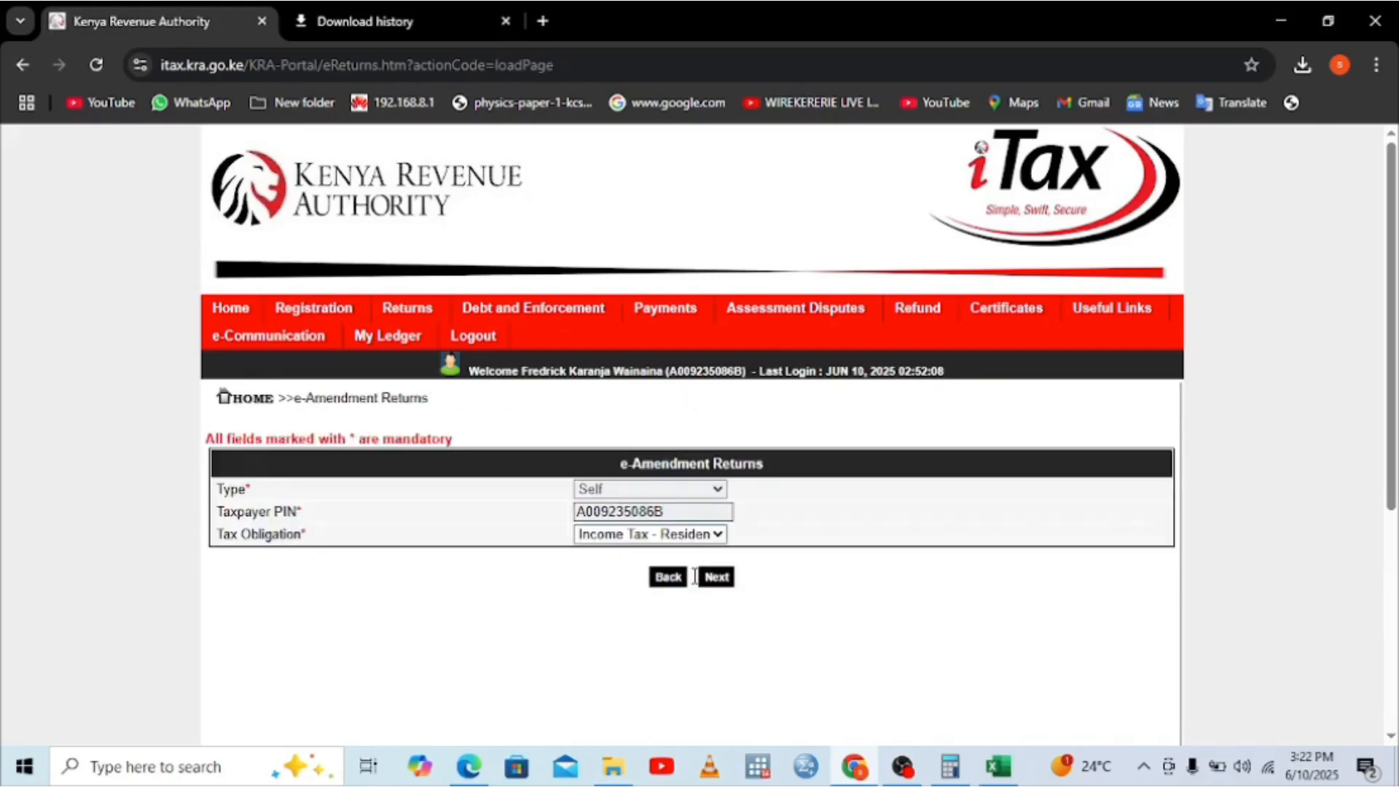
left_click(1000, 766)
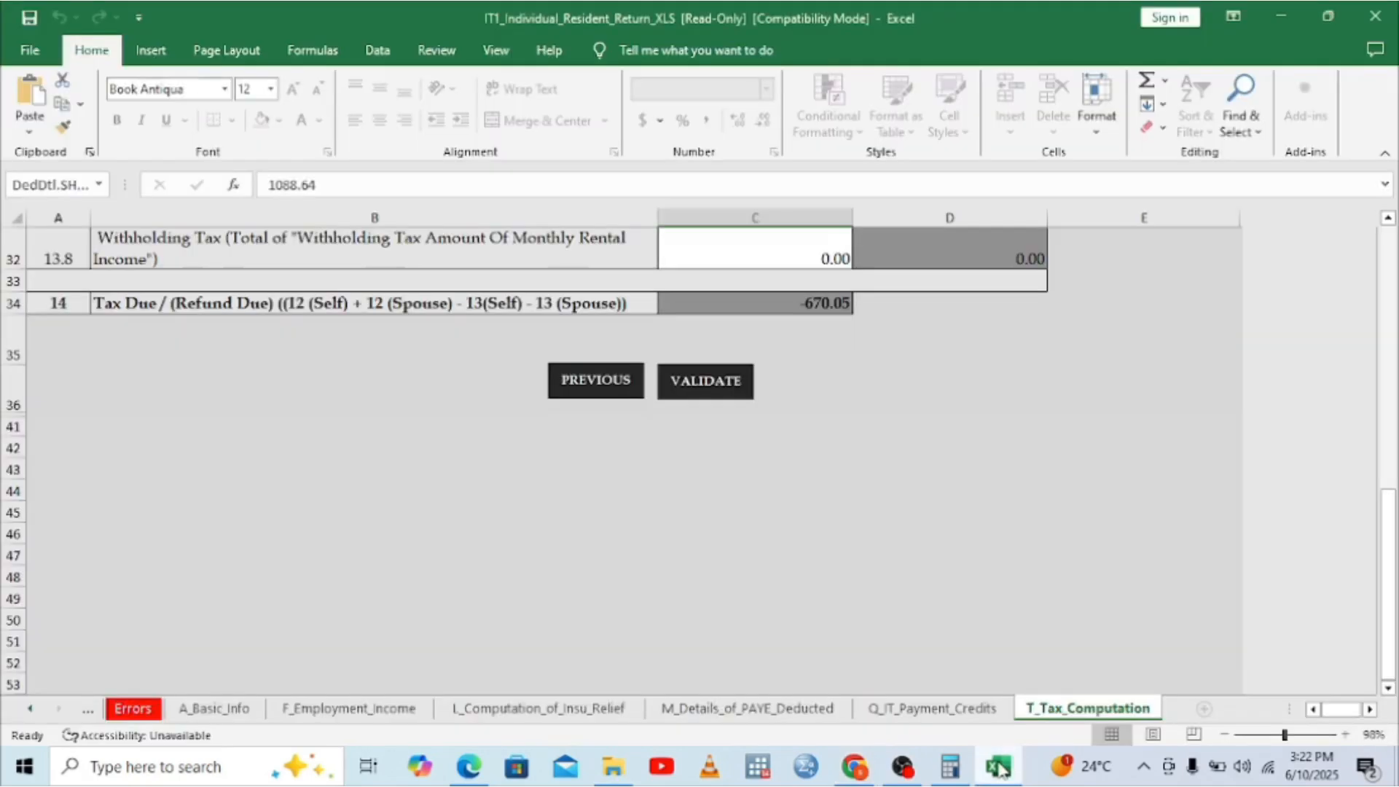
Step: Compare the employer PIN in F_Employment_Income A3 with the P9 PDF placed beside the workbook
left_click(359, 711)
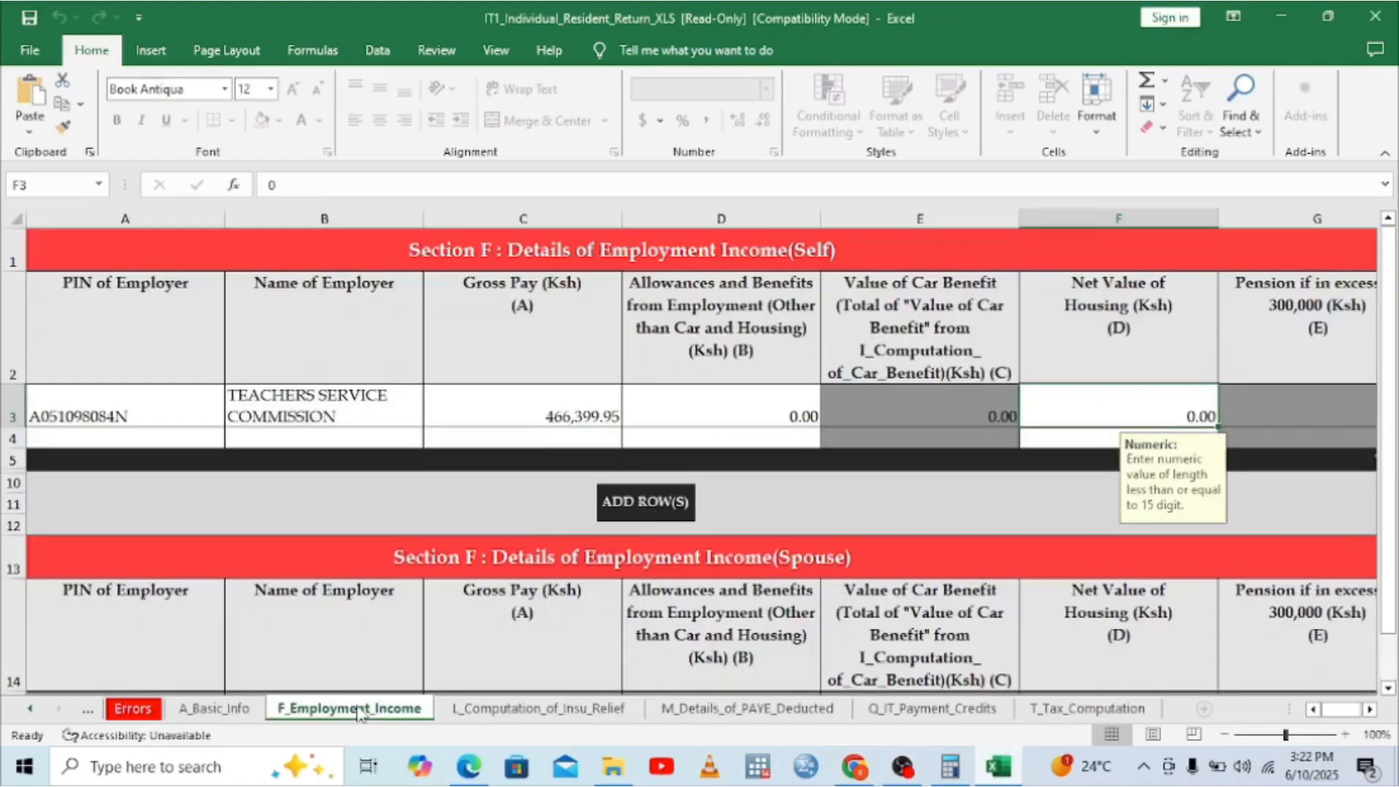
left_click(117, 423)
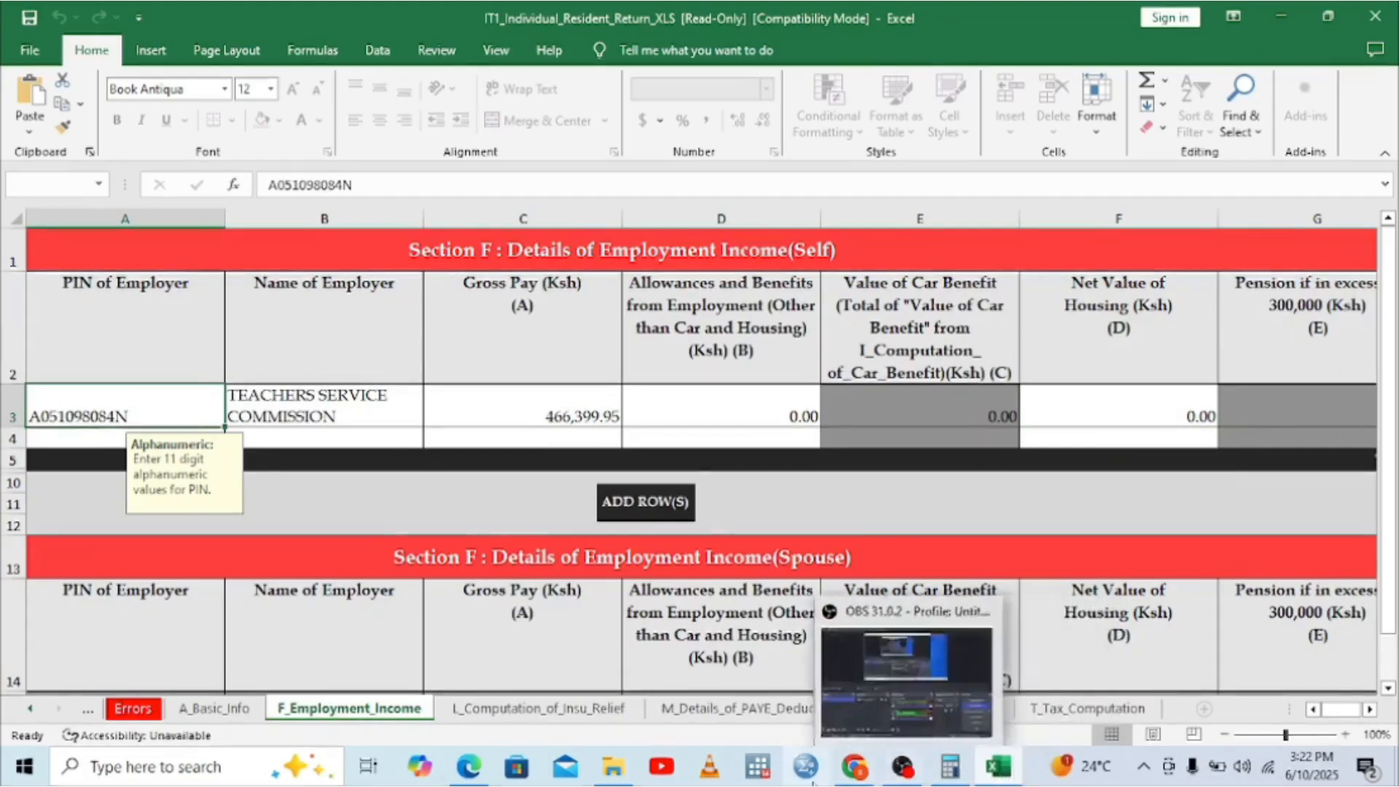
mouse_move(614, 775)
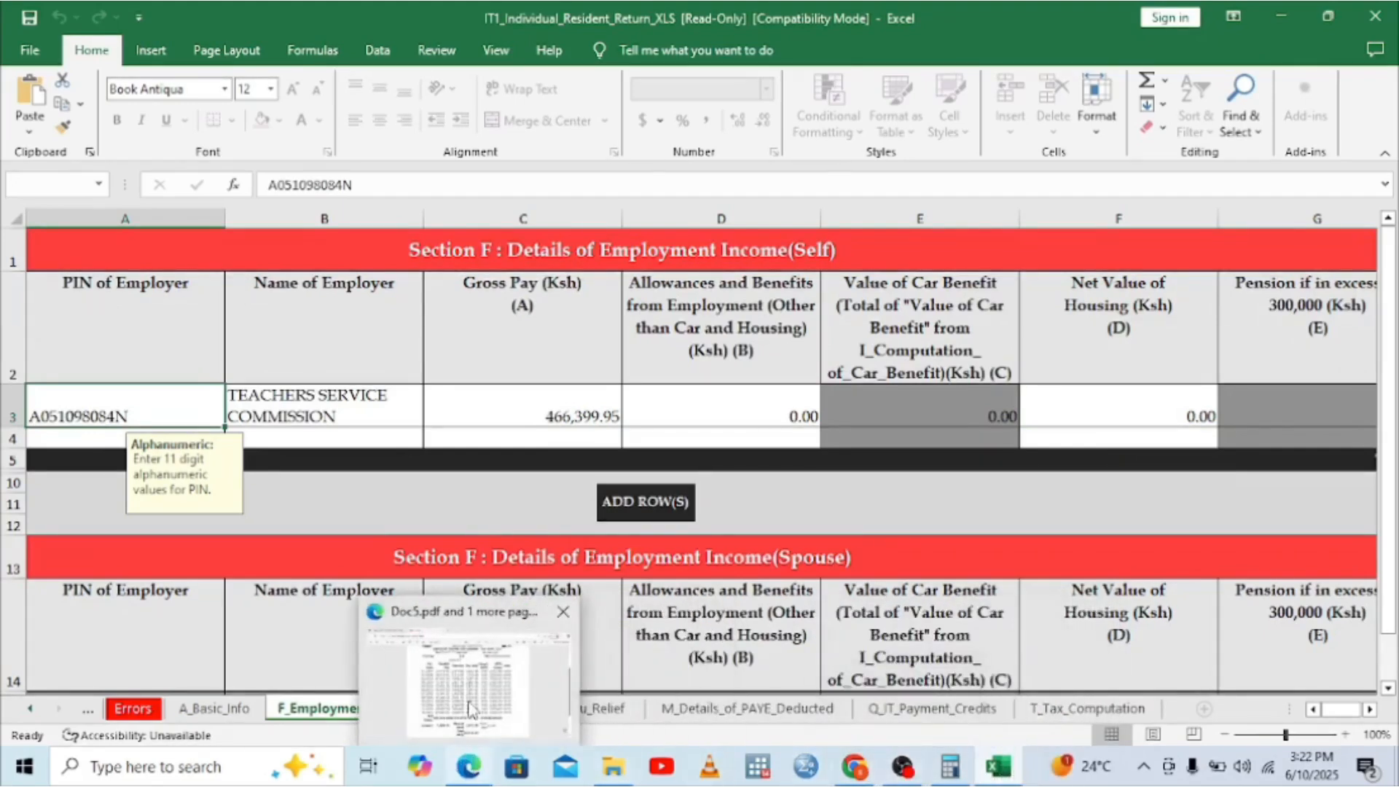
left_click(472, 707)
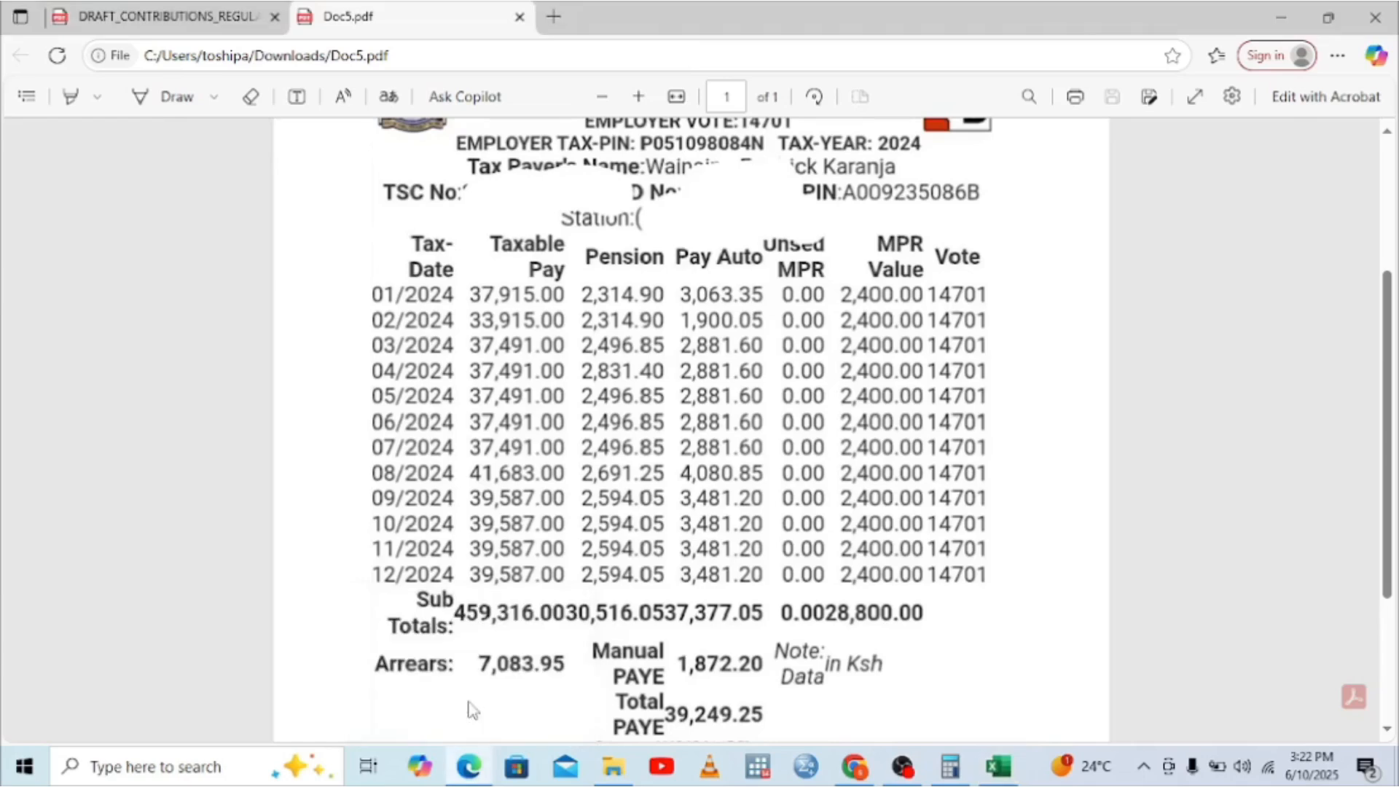
left_click(1389, 134)
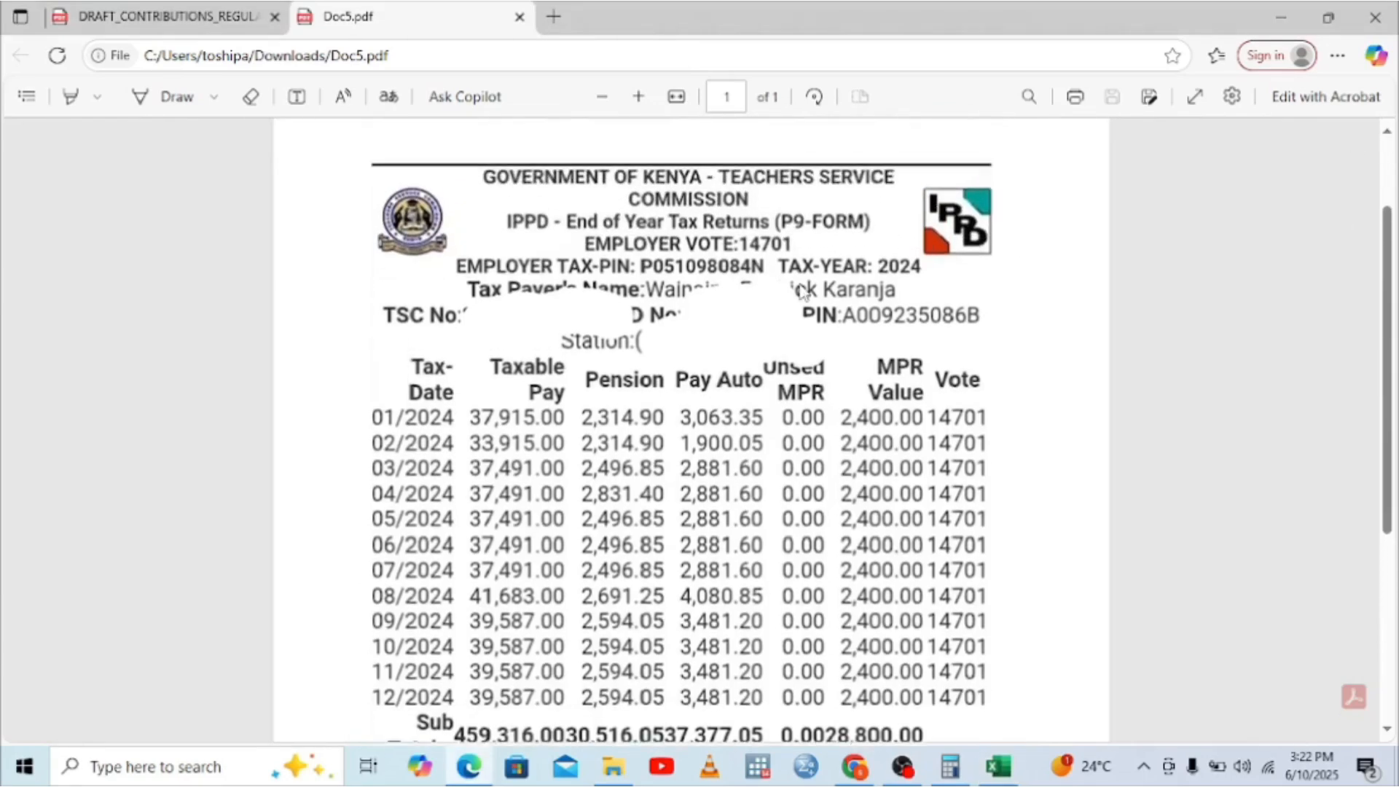
left_click(1328, 18)
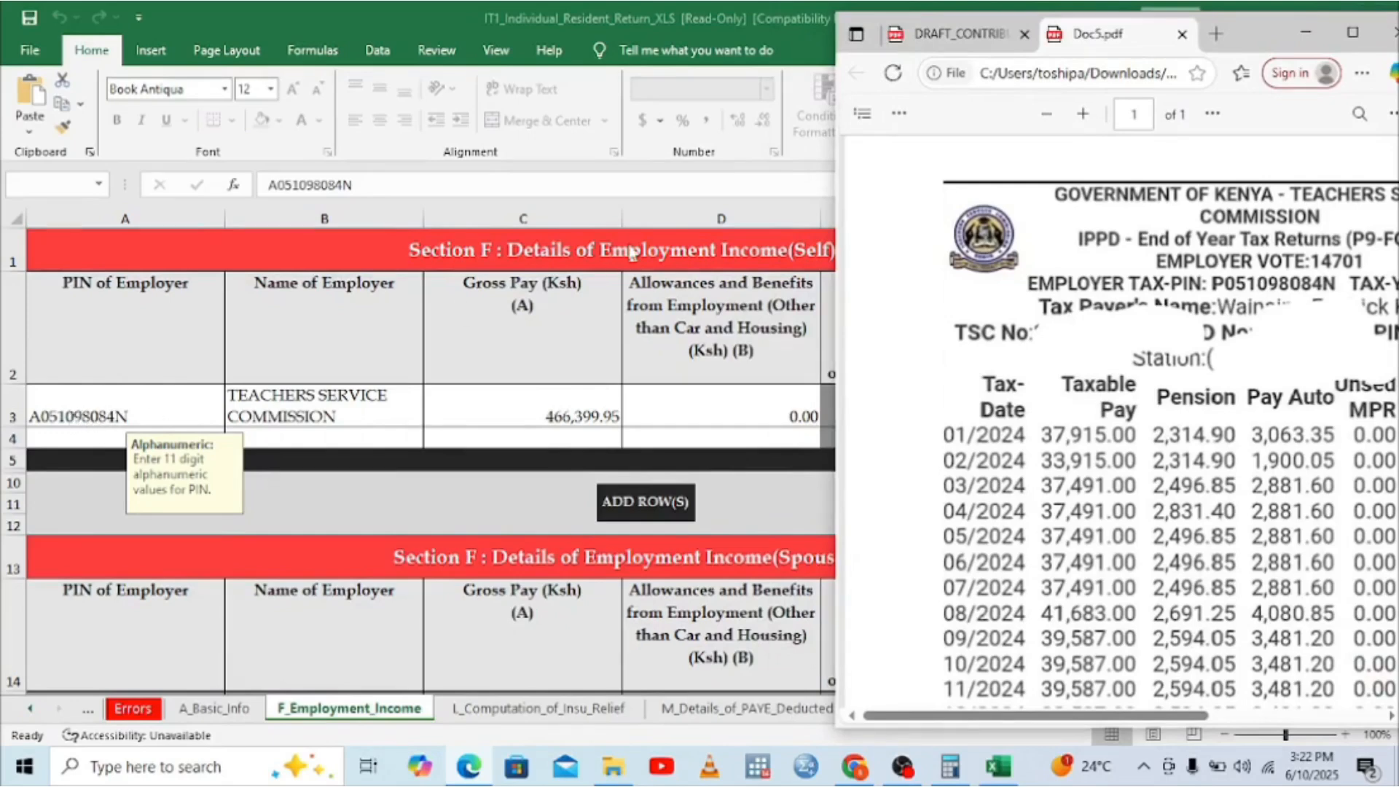
Step: Retype the employer PIN in A3 as the full 11-character value, then show M_Details_of_PAYE_Deducted
double_click(66, 422)
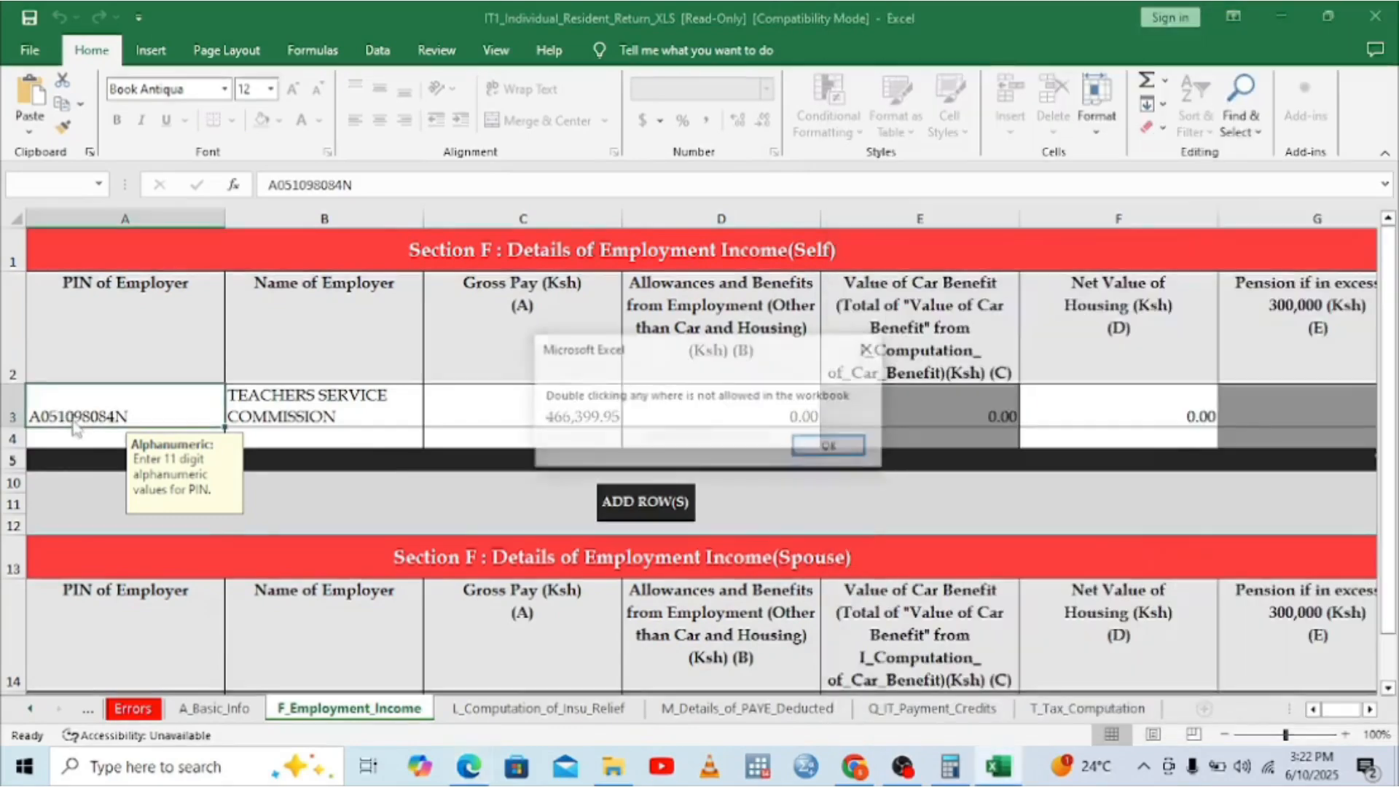
left_click(869, 349)
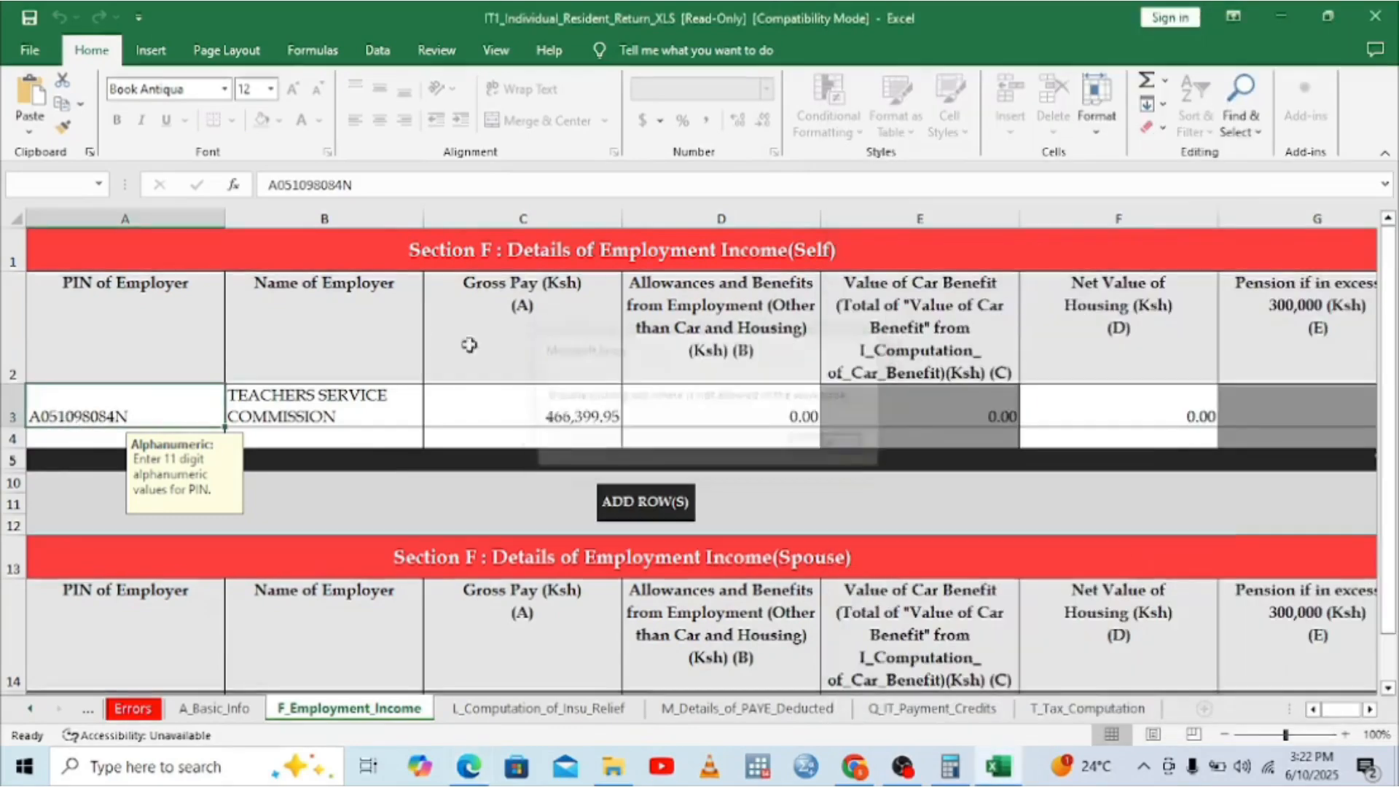
key("BackSpace")
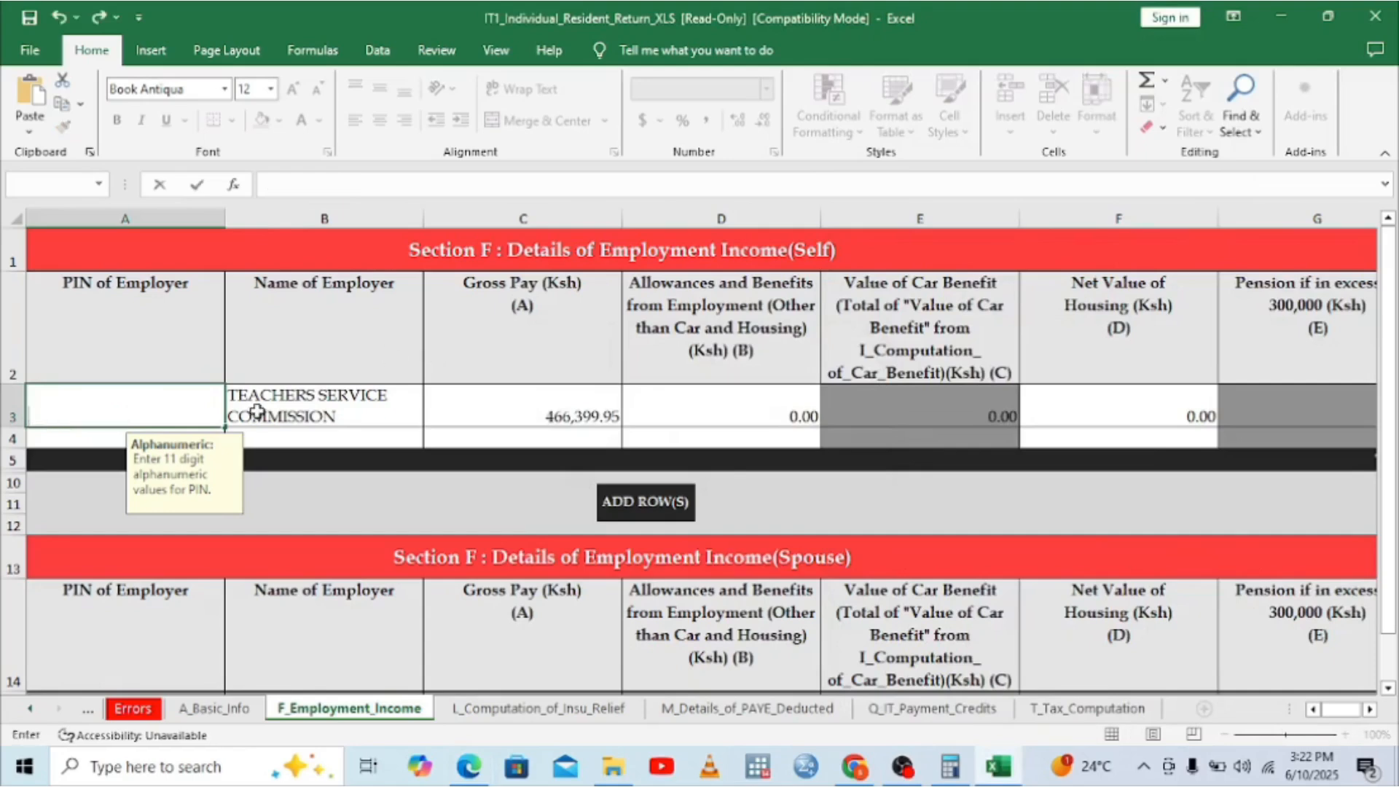
type("A051")
key("BackSpace")
key("BackSpace")
key("BackSpace")
left_click(472, 772)
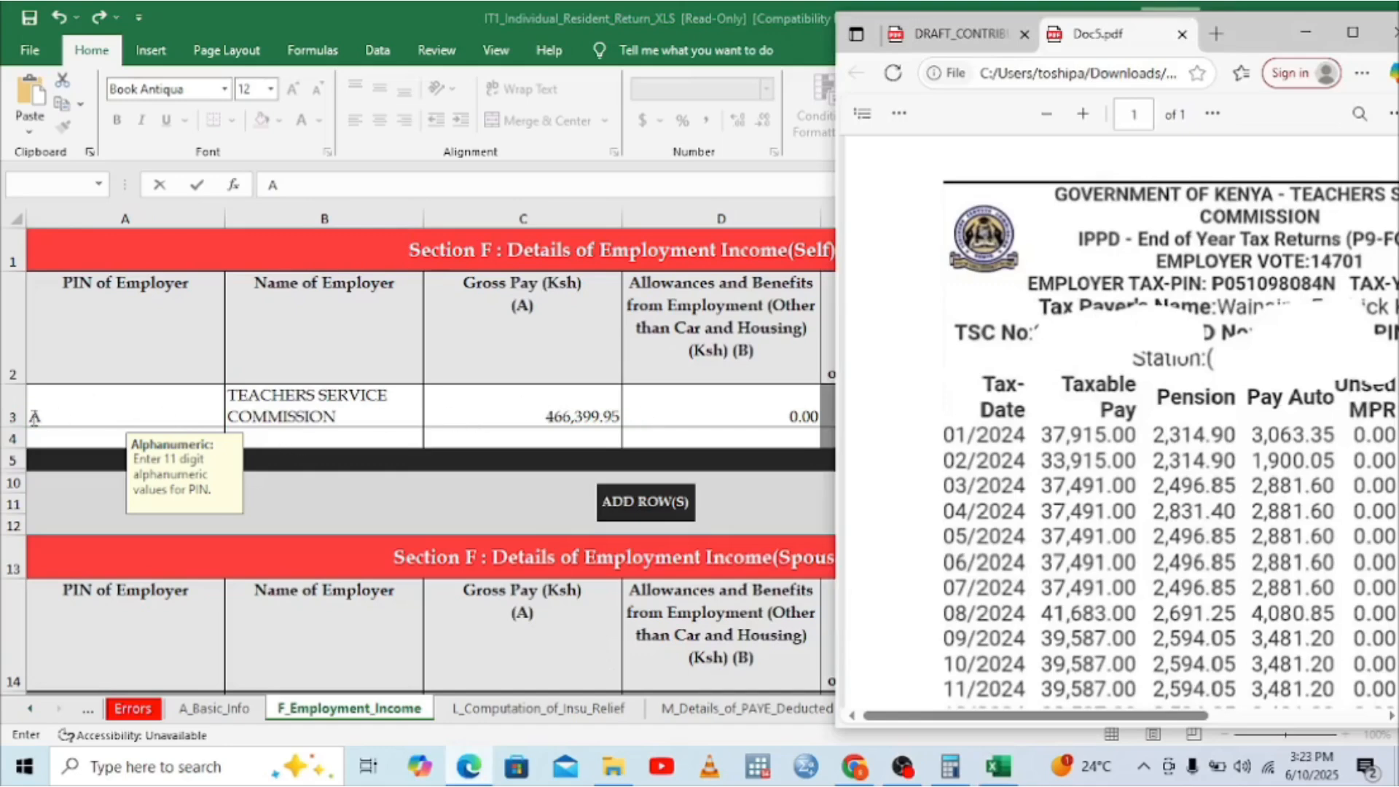
left_click(49, 417)
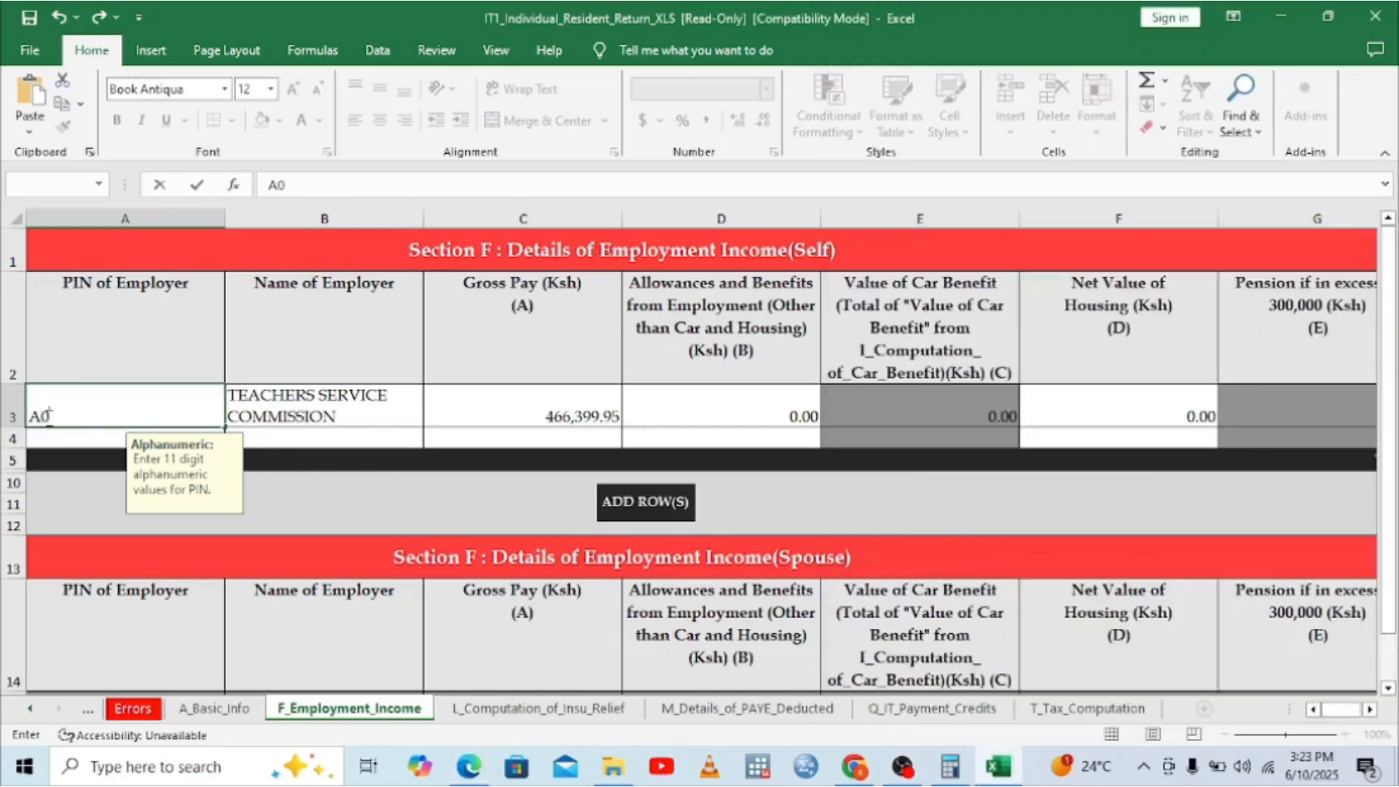
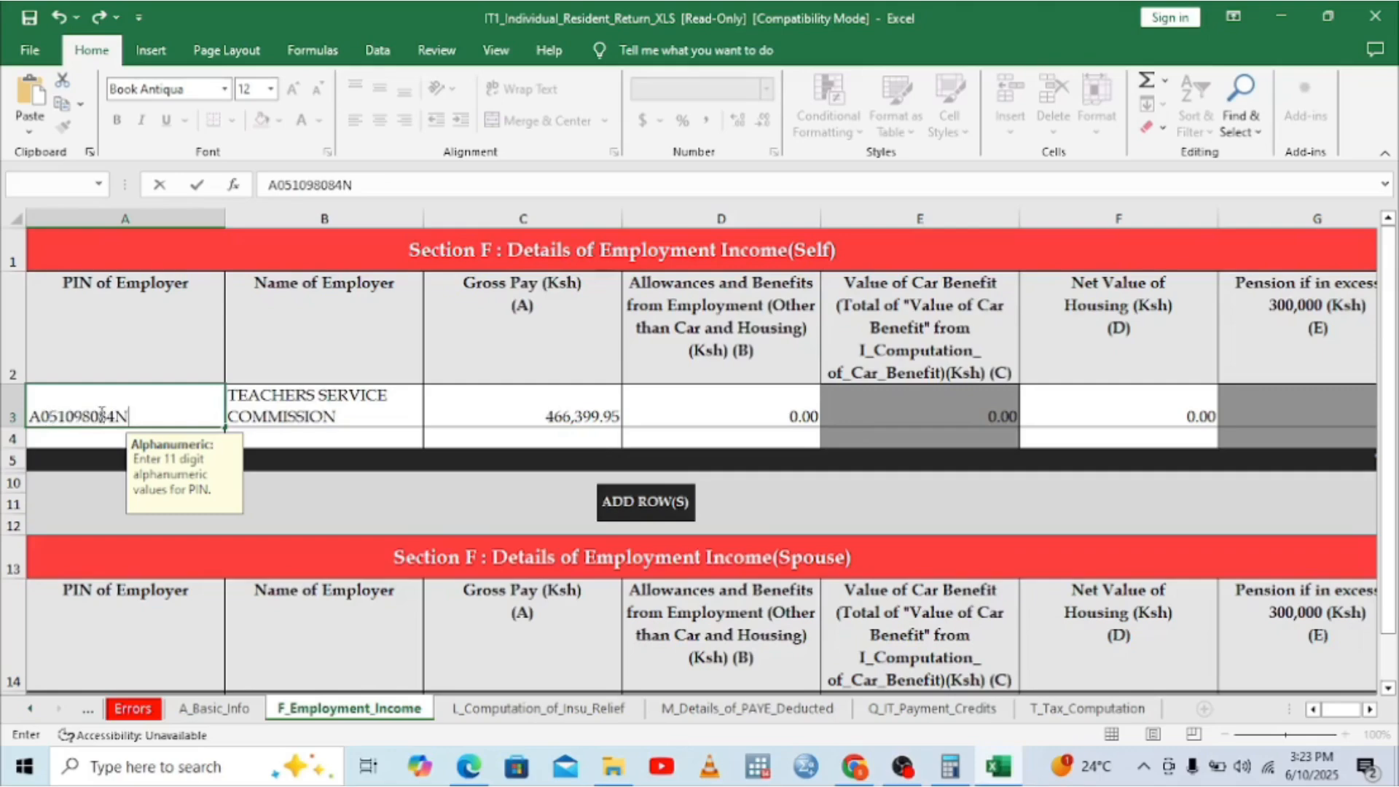
left_click(409, 412)
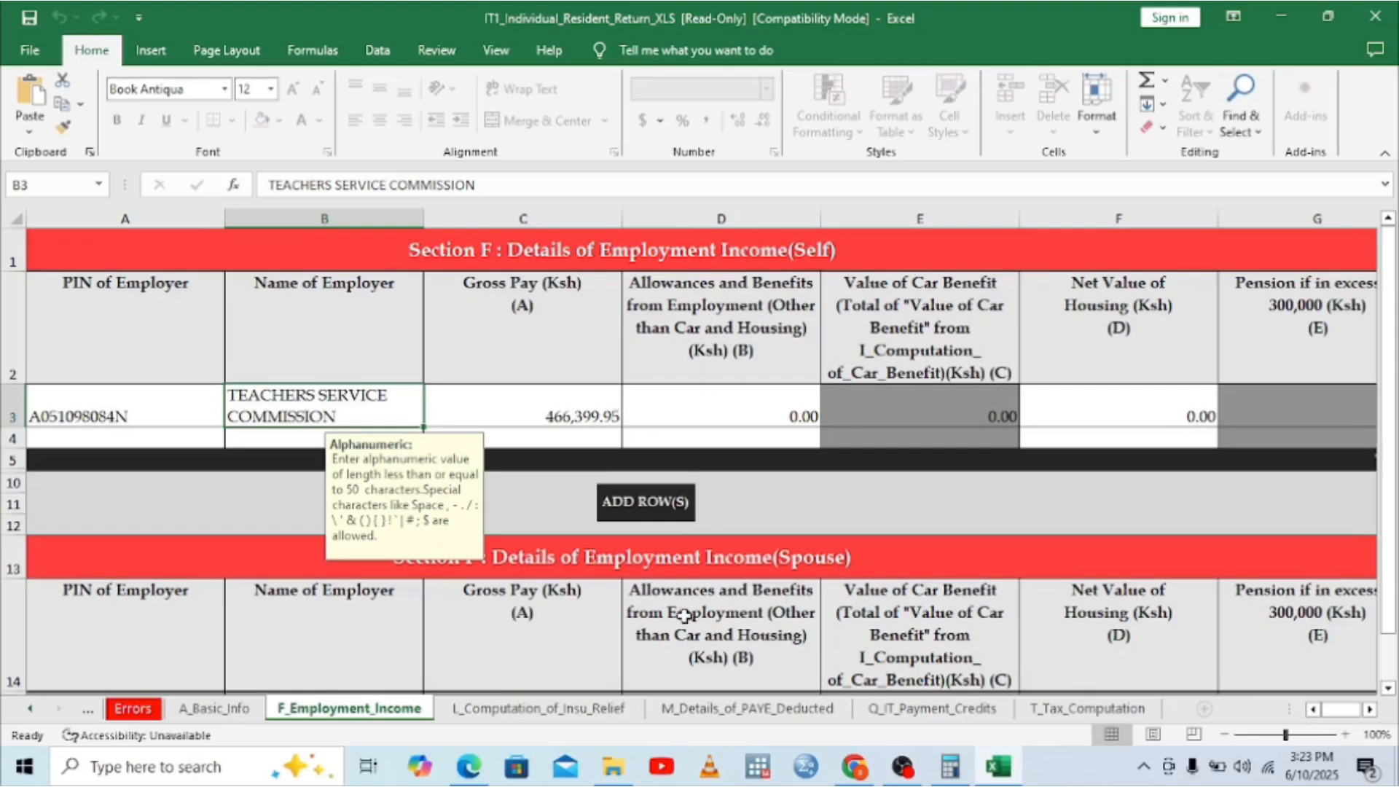
left_click(715, 711)
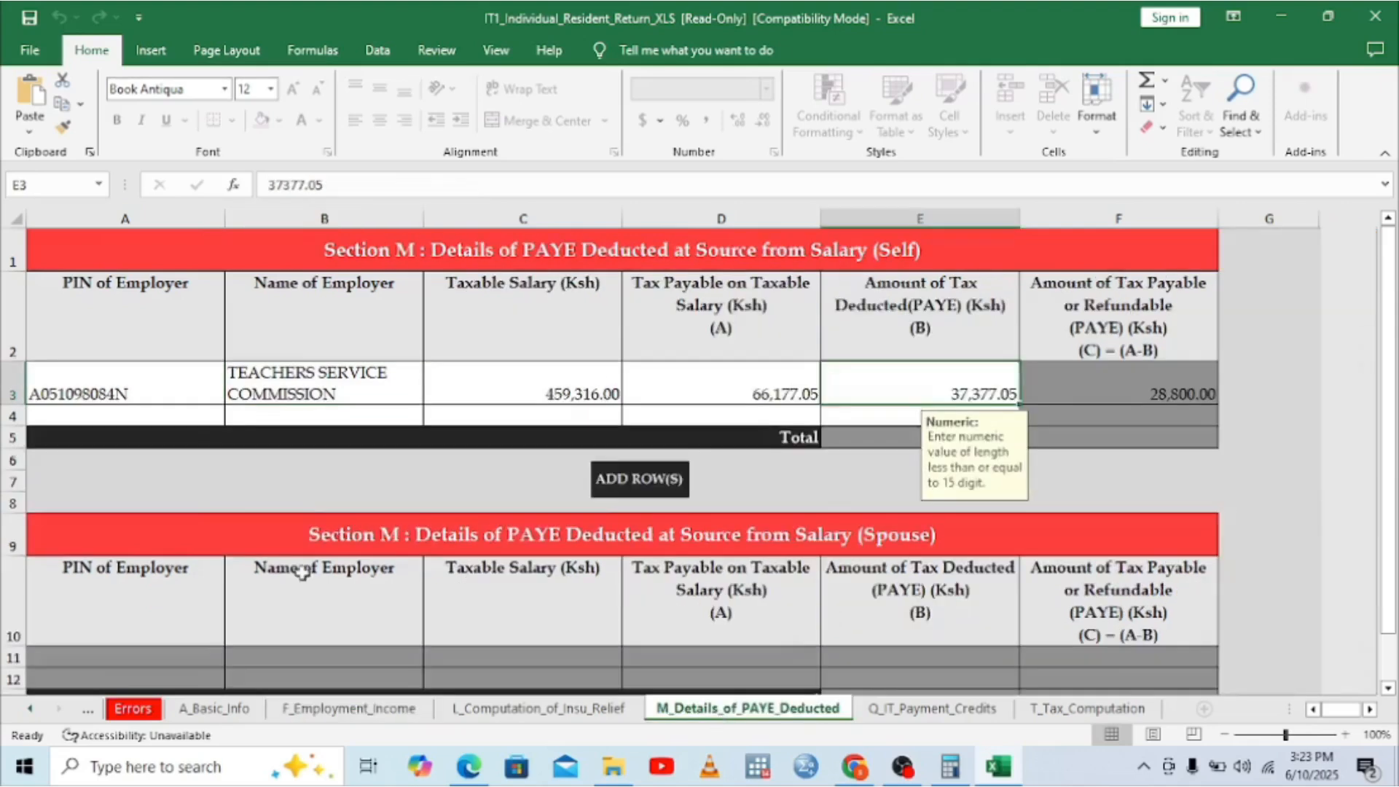
Step: Re-pick the employer PIN in the PAYE table's A3 from its dropdown list
left_click(173, 399)
left_click(234, 396)
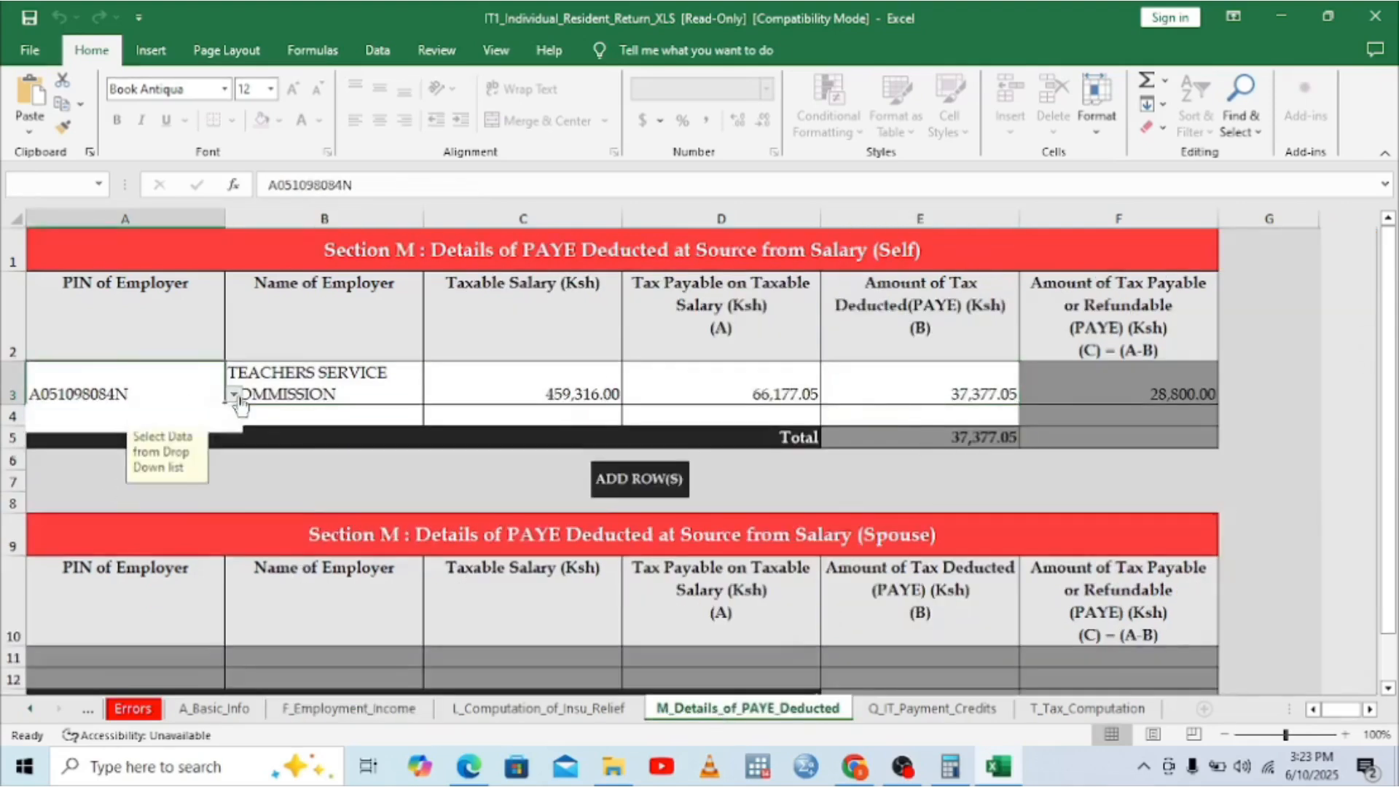
left_click(112, 415)
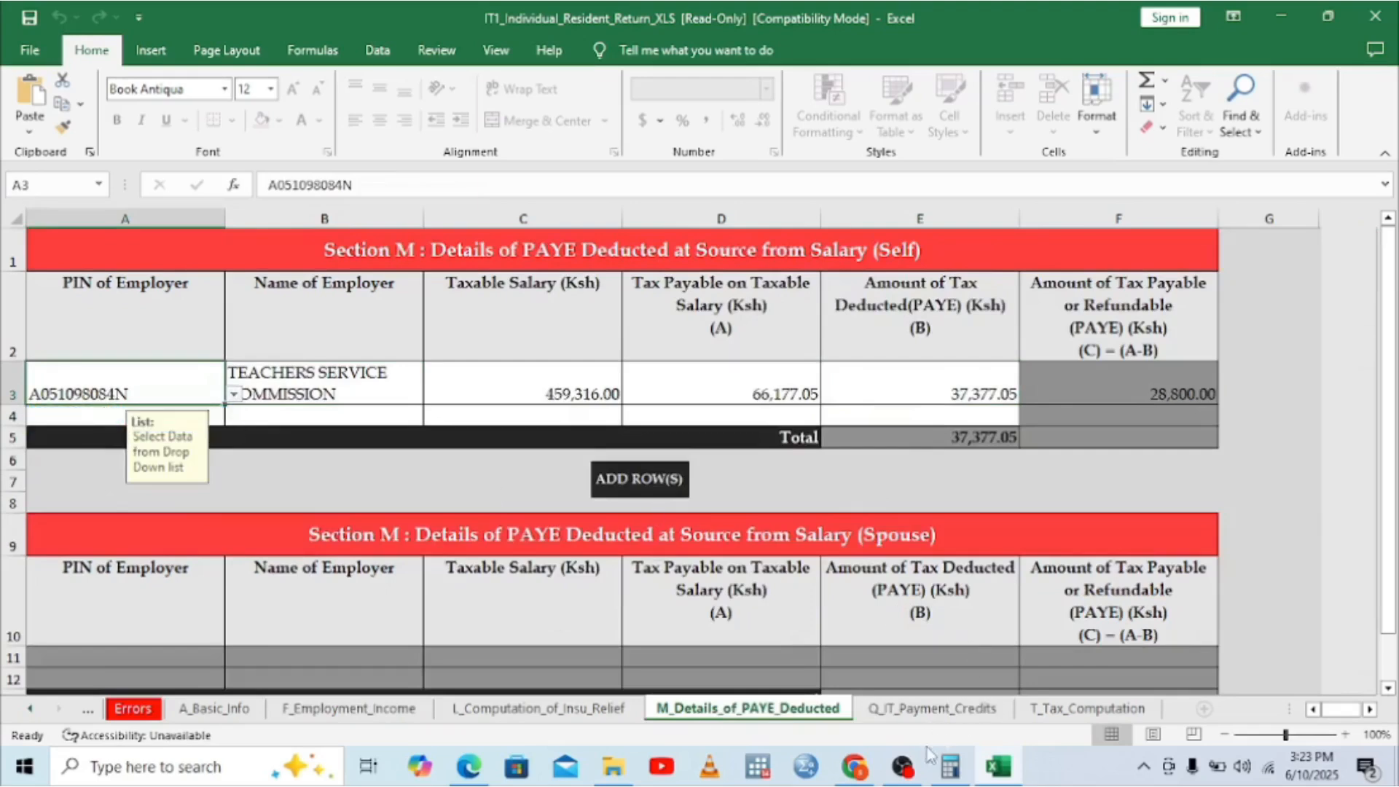
Step: Close the P9 viewer and run VALIDATE on T_Tax_Computation, where Tax Due reads -670.05
left_click(999, 772)
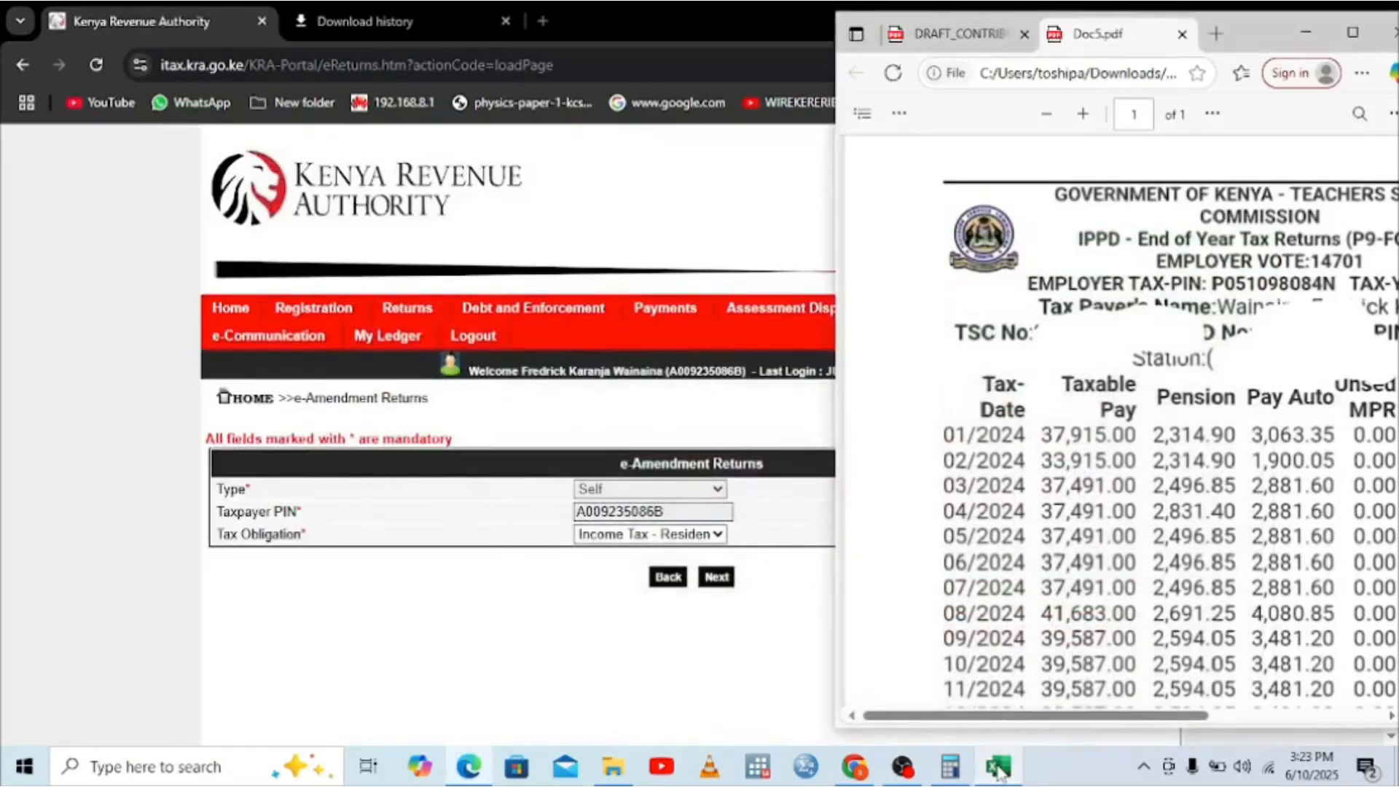
left_click(1304, 33)
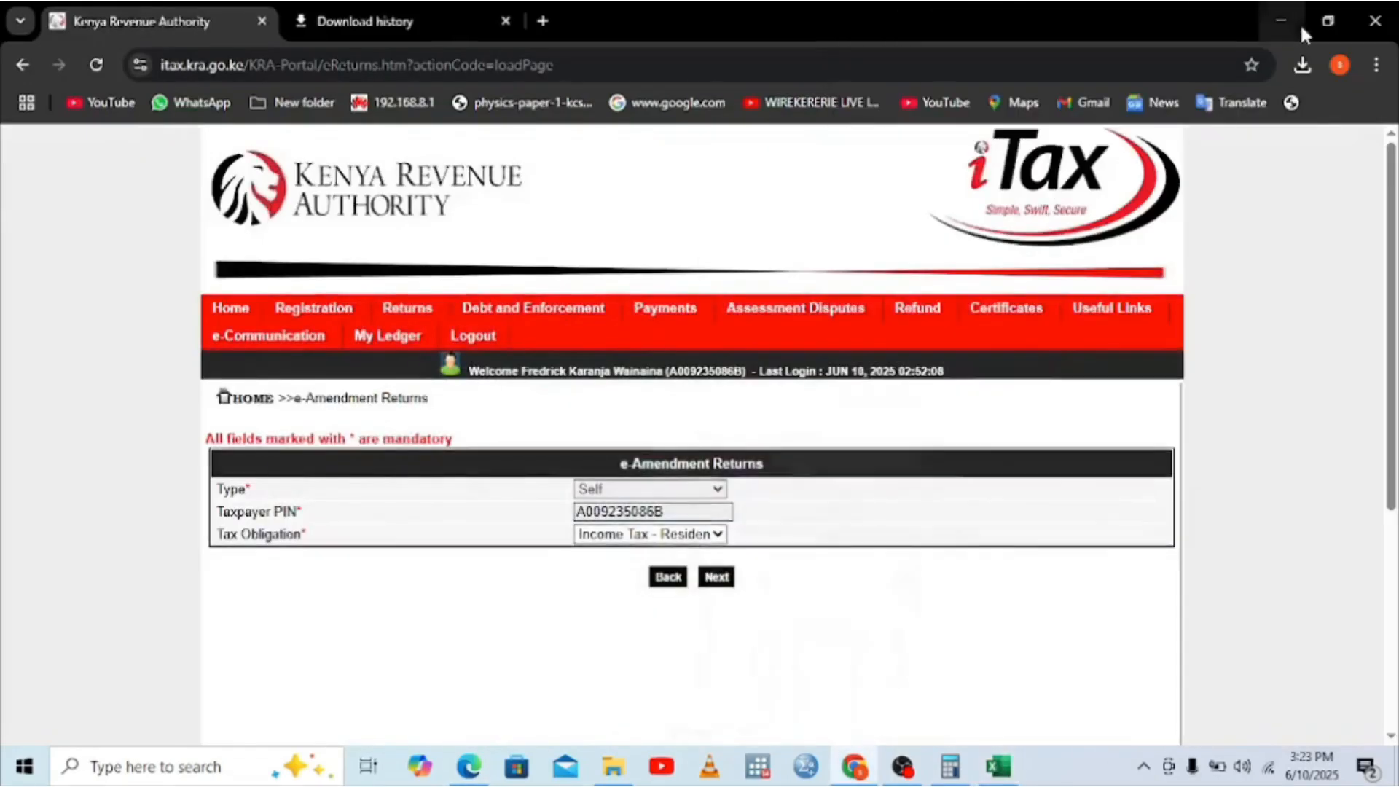
left_click(999, 771)
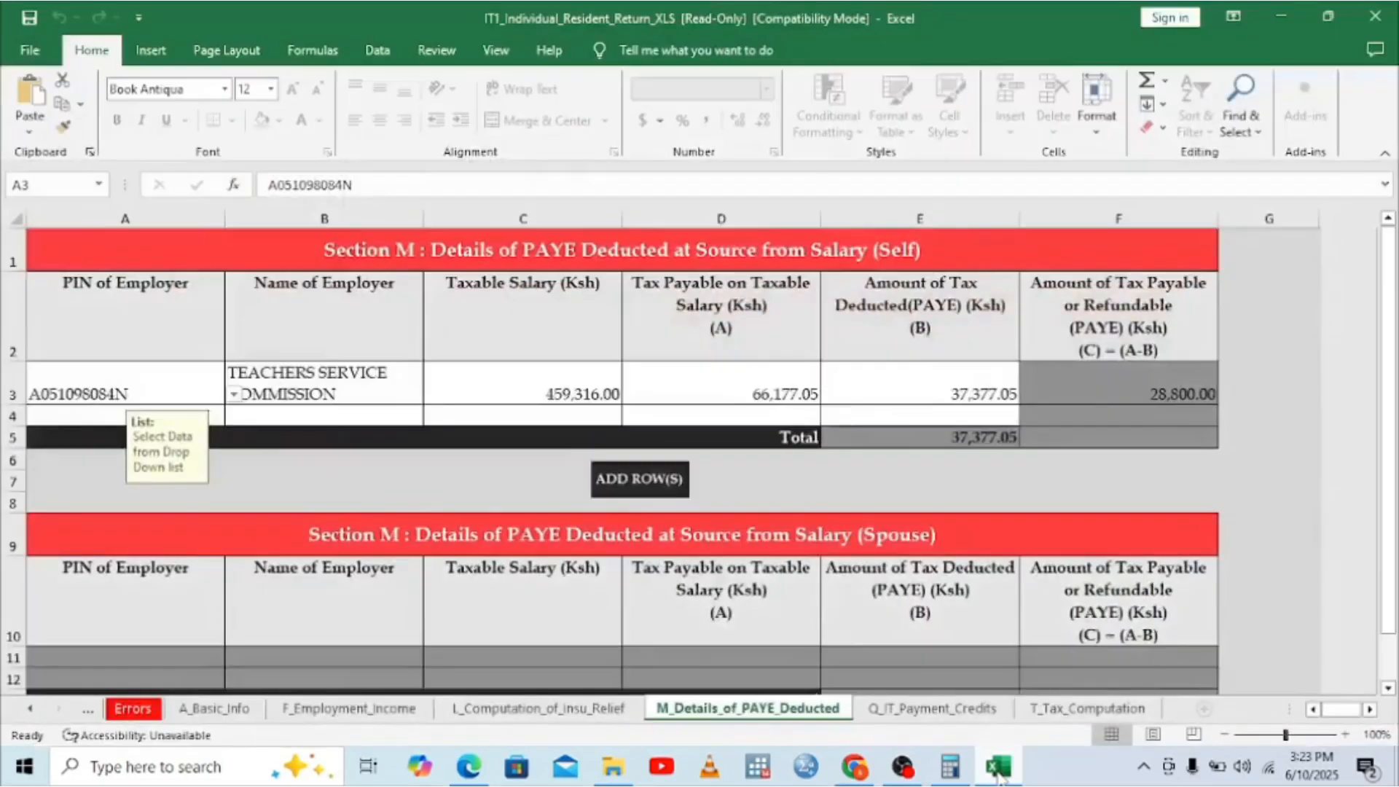
left_click(1108, 717)
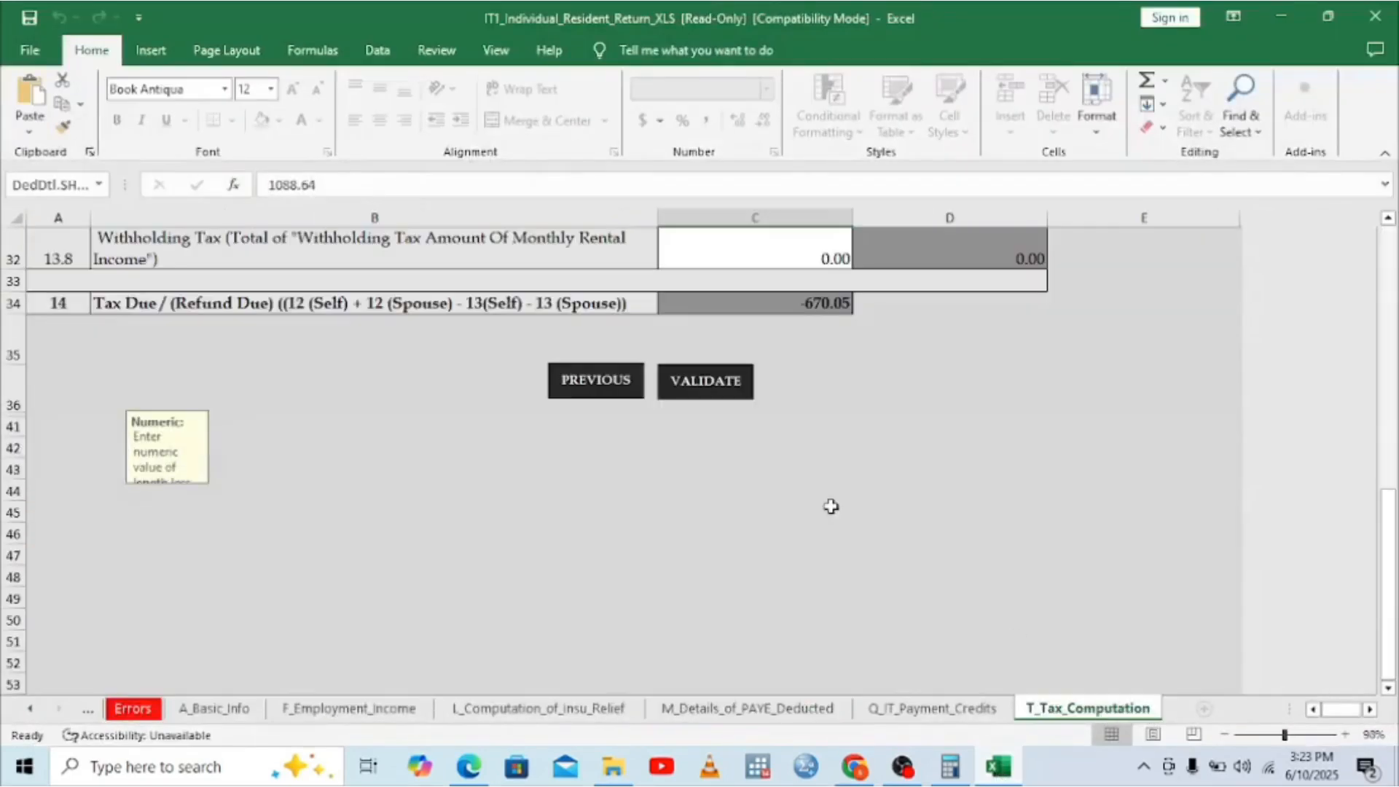
left_click(712, 381)
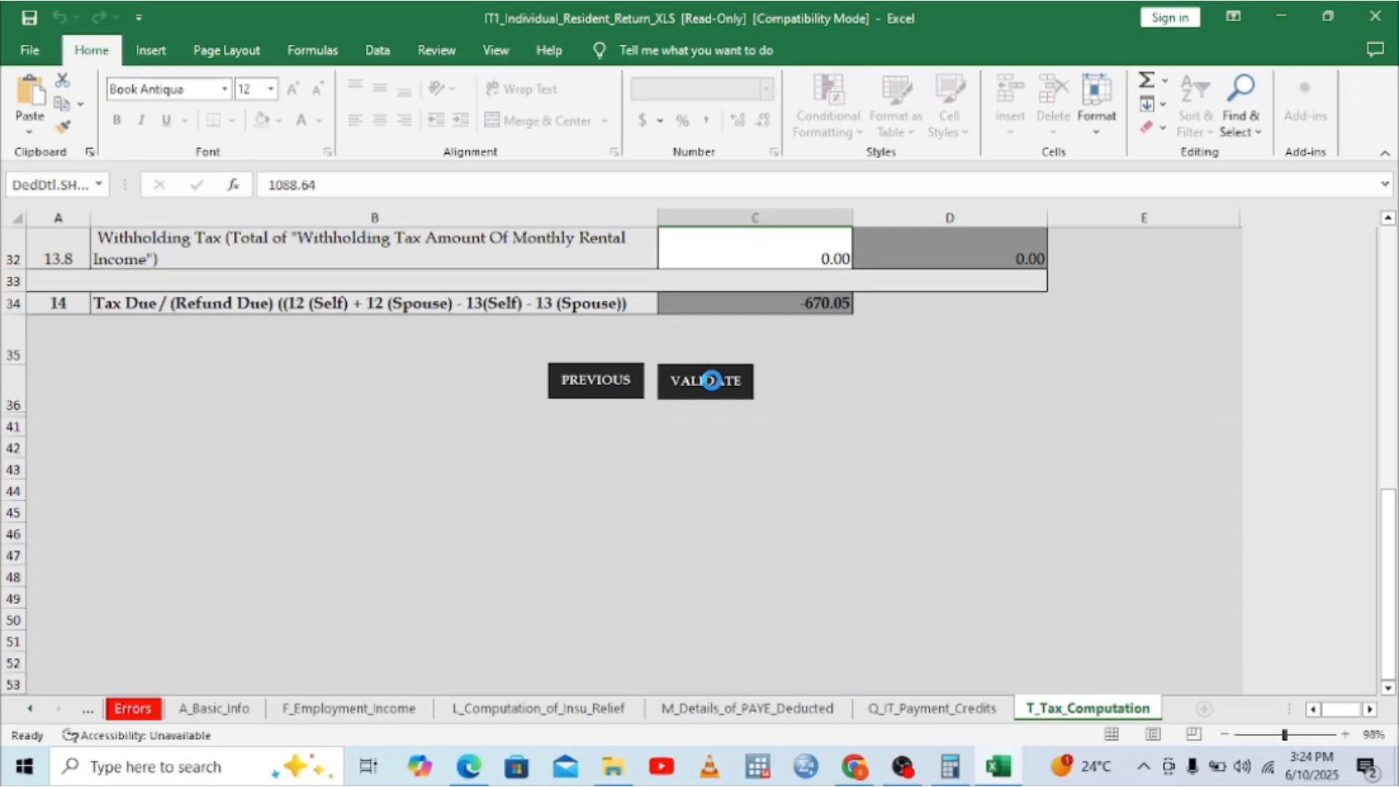
Step: Validate the sheets and generate the ITR upload zip (10-06-2025_15-24-17) in Documents
left_click(710, 380)
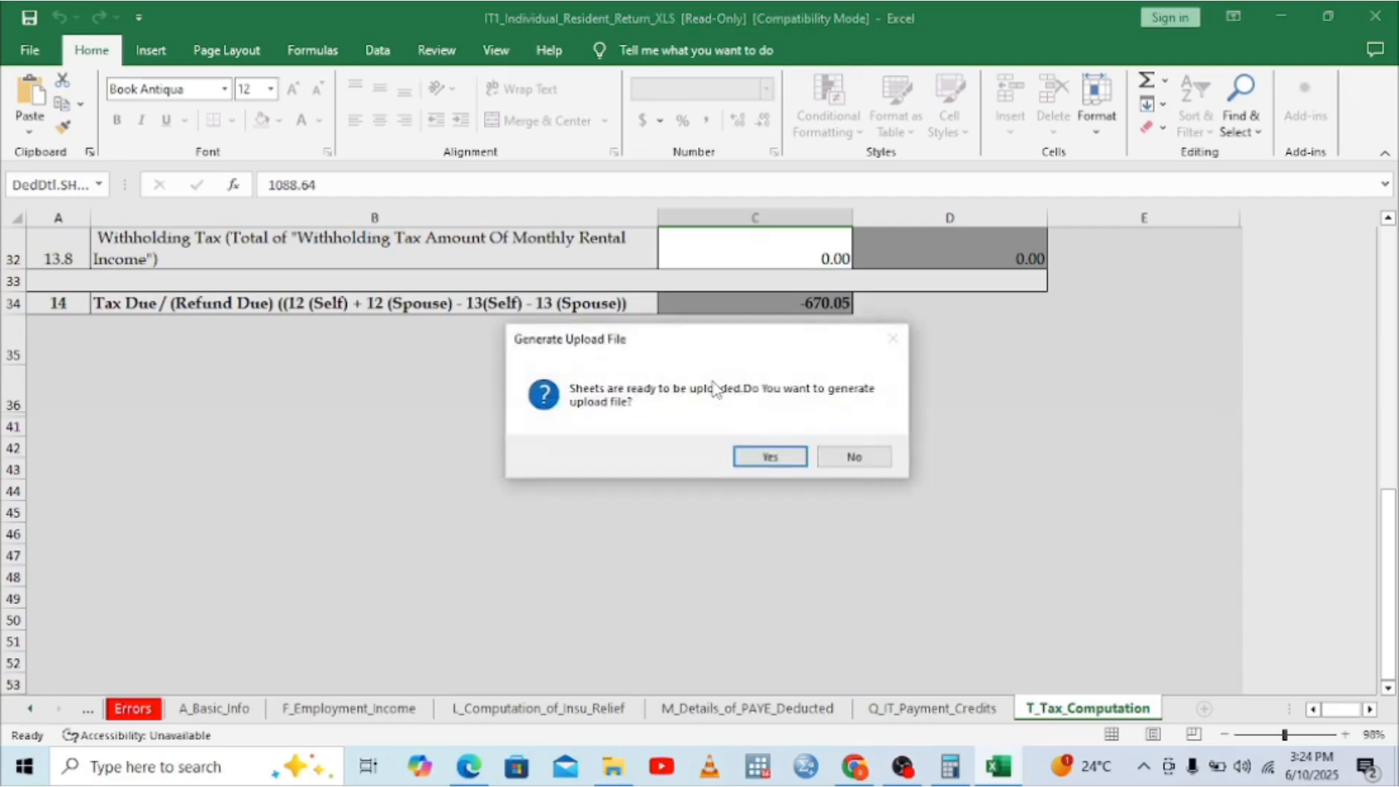
left_click(768, 456)
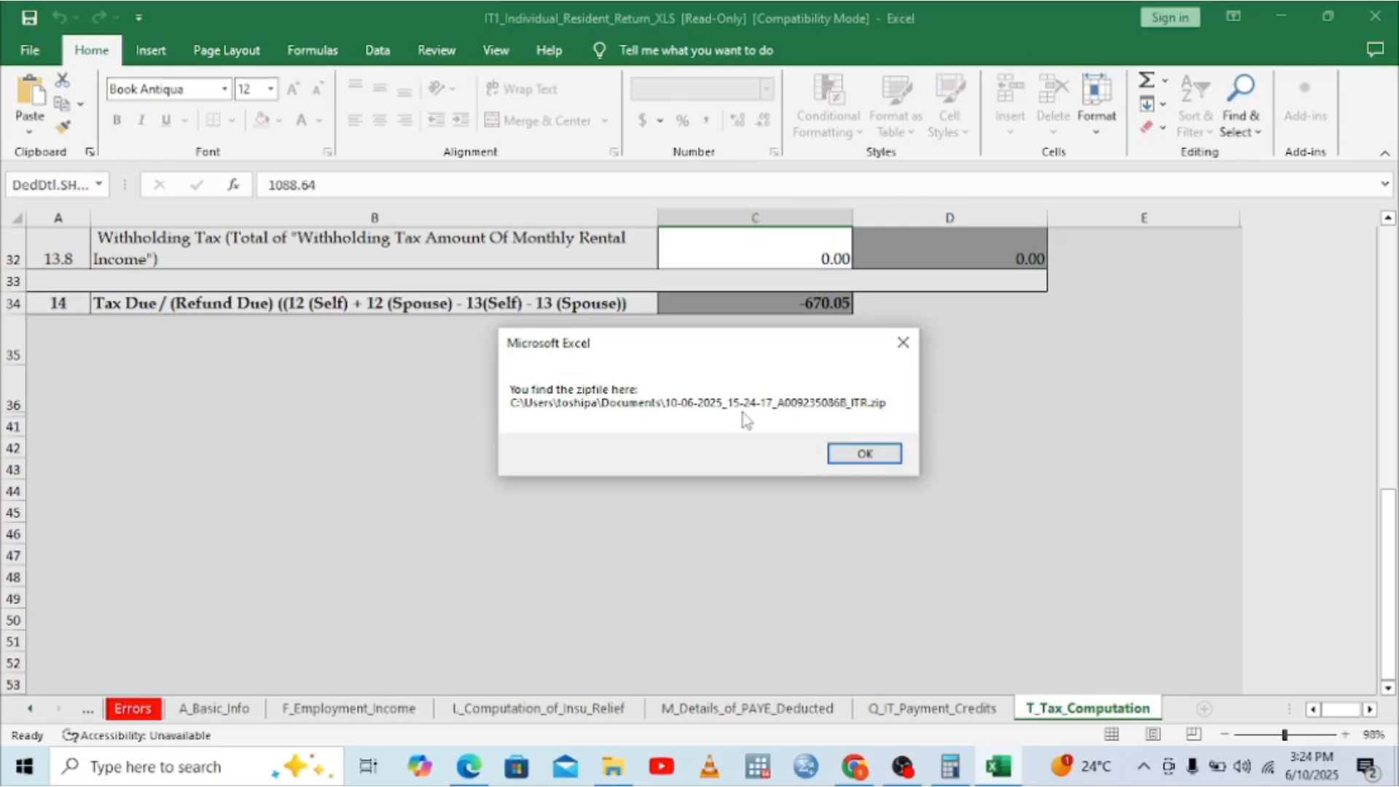
left_click(862, 452)
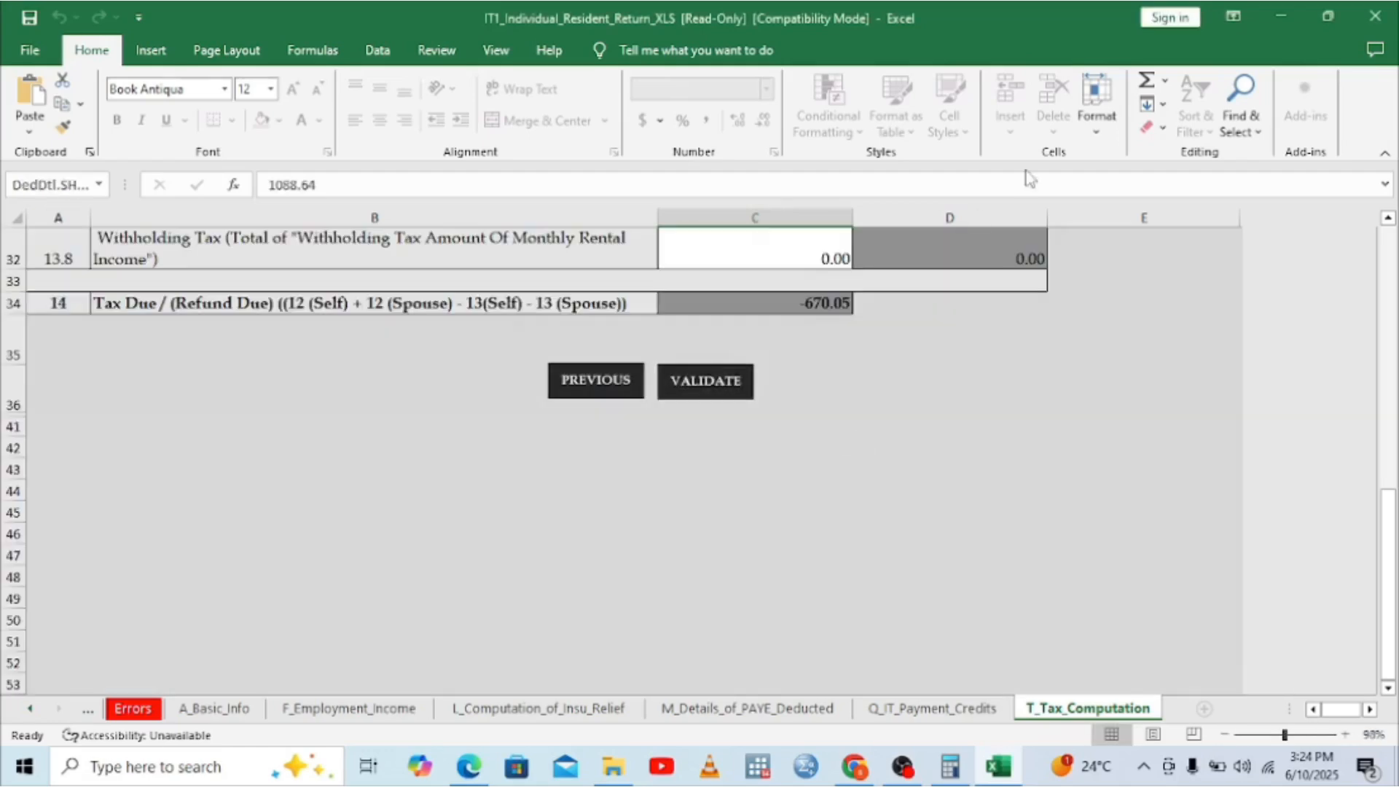
left_click(858, 774)
Step: Select Income Tax - Resident Individual as the obligation and start the return period at 01/01/2024
left_click(669, 536)
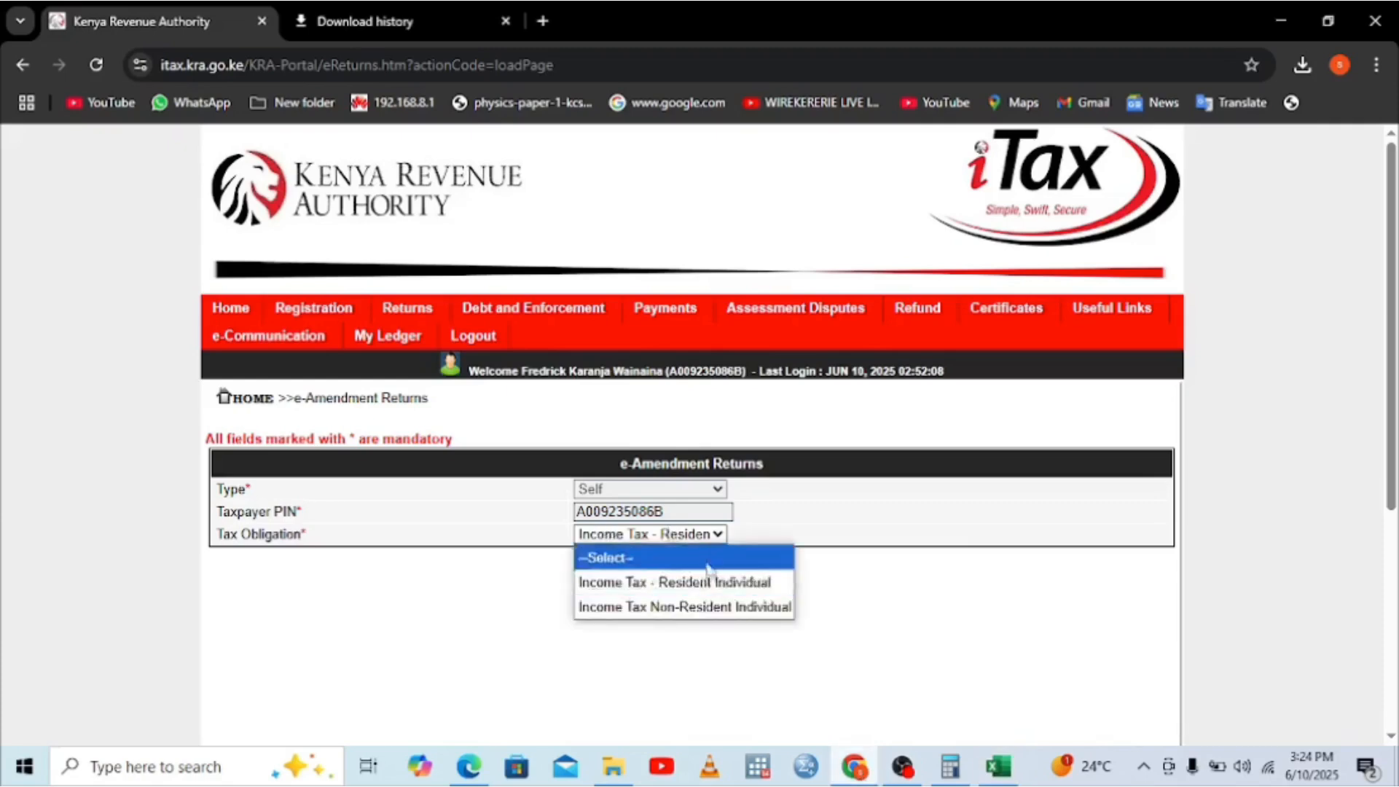
left_click(684, 581)
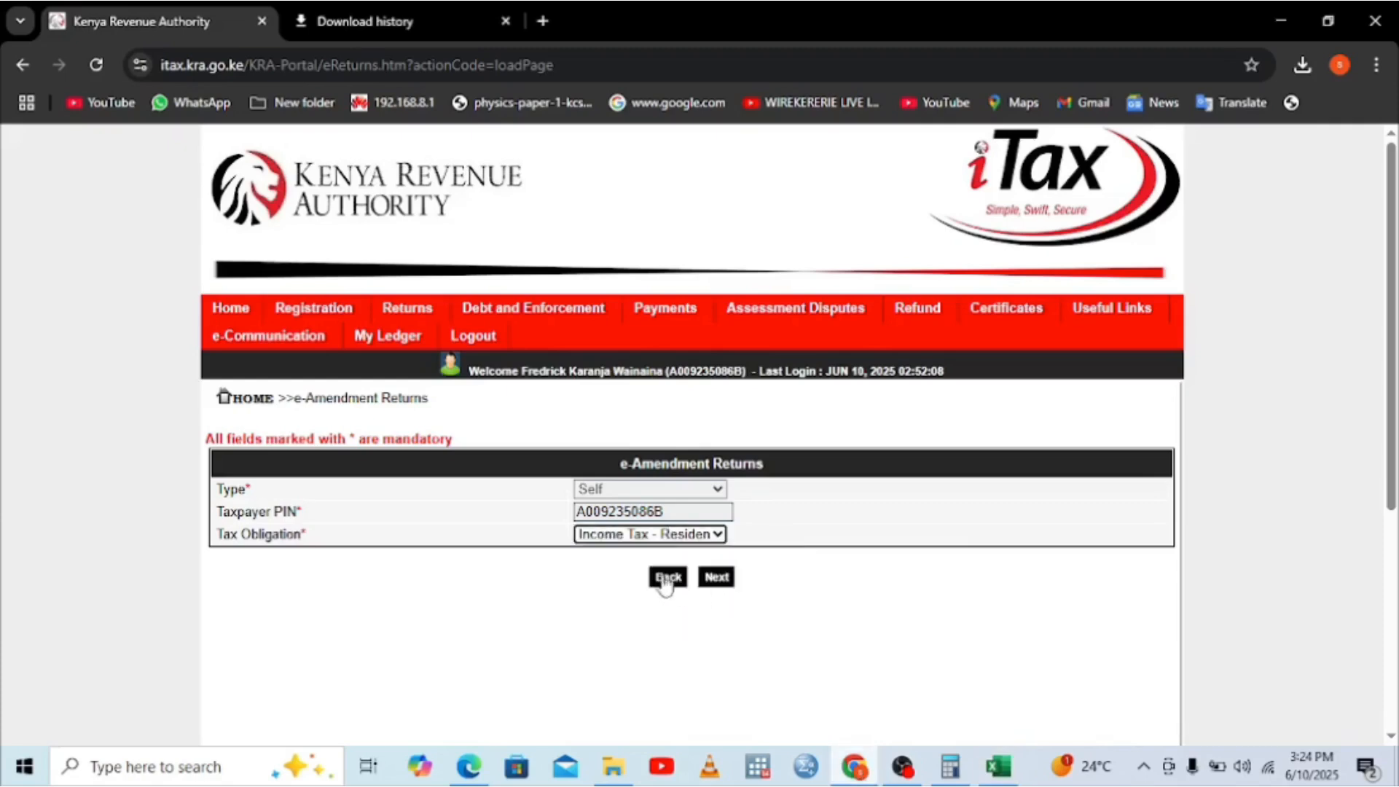
left_click(708, 583)
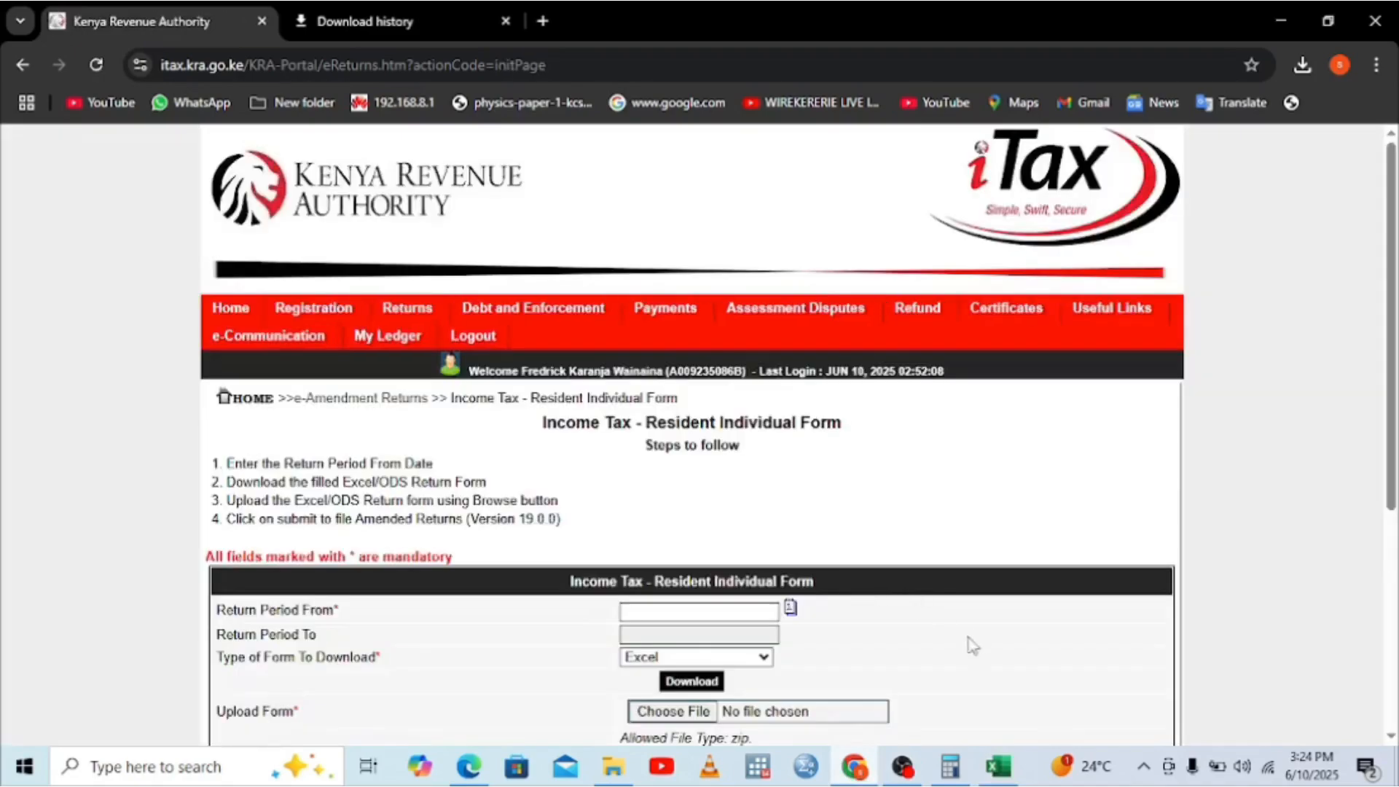
left_click(684, 614)
left_click(641, 654)
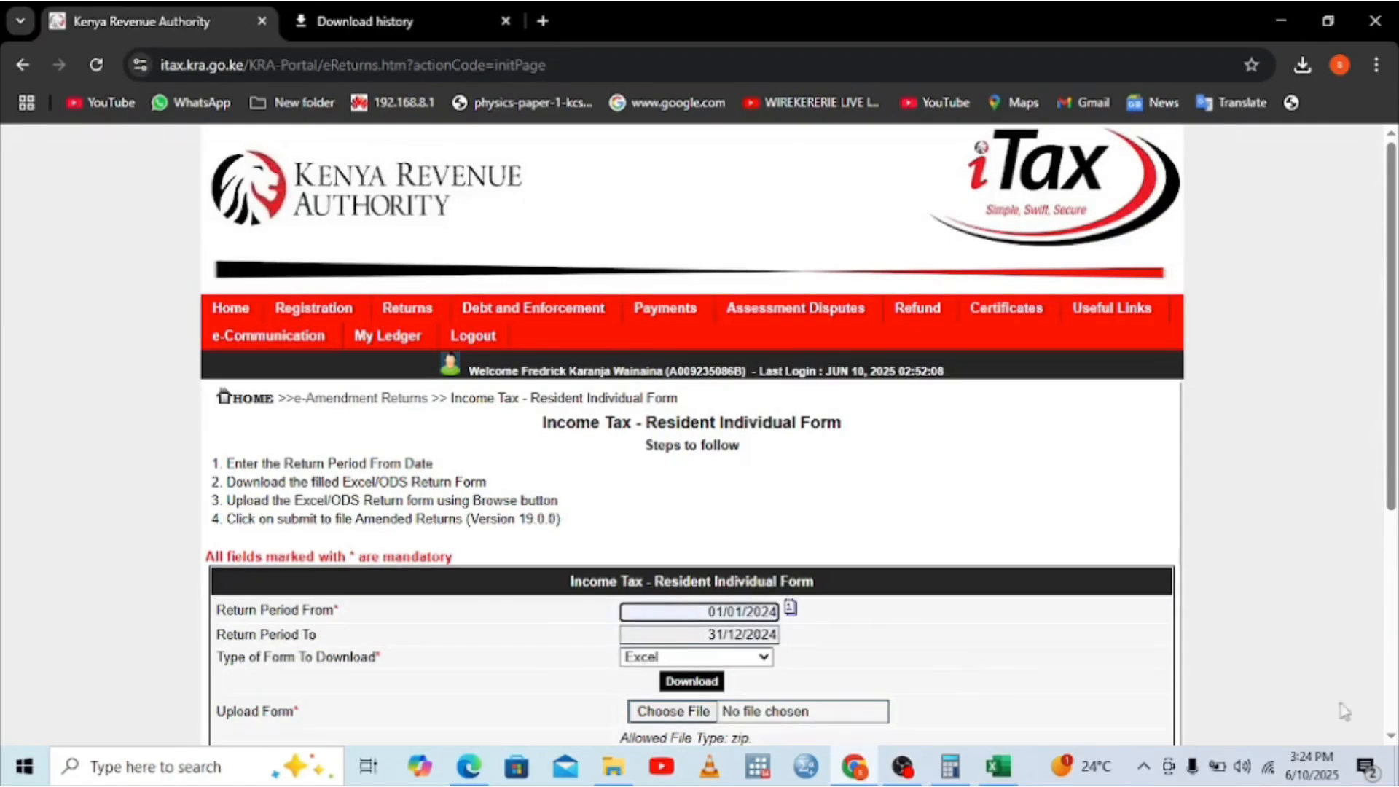
scroll(1228, 659, "down", 3)
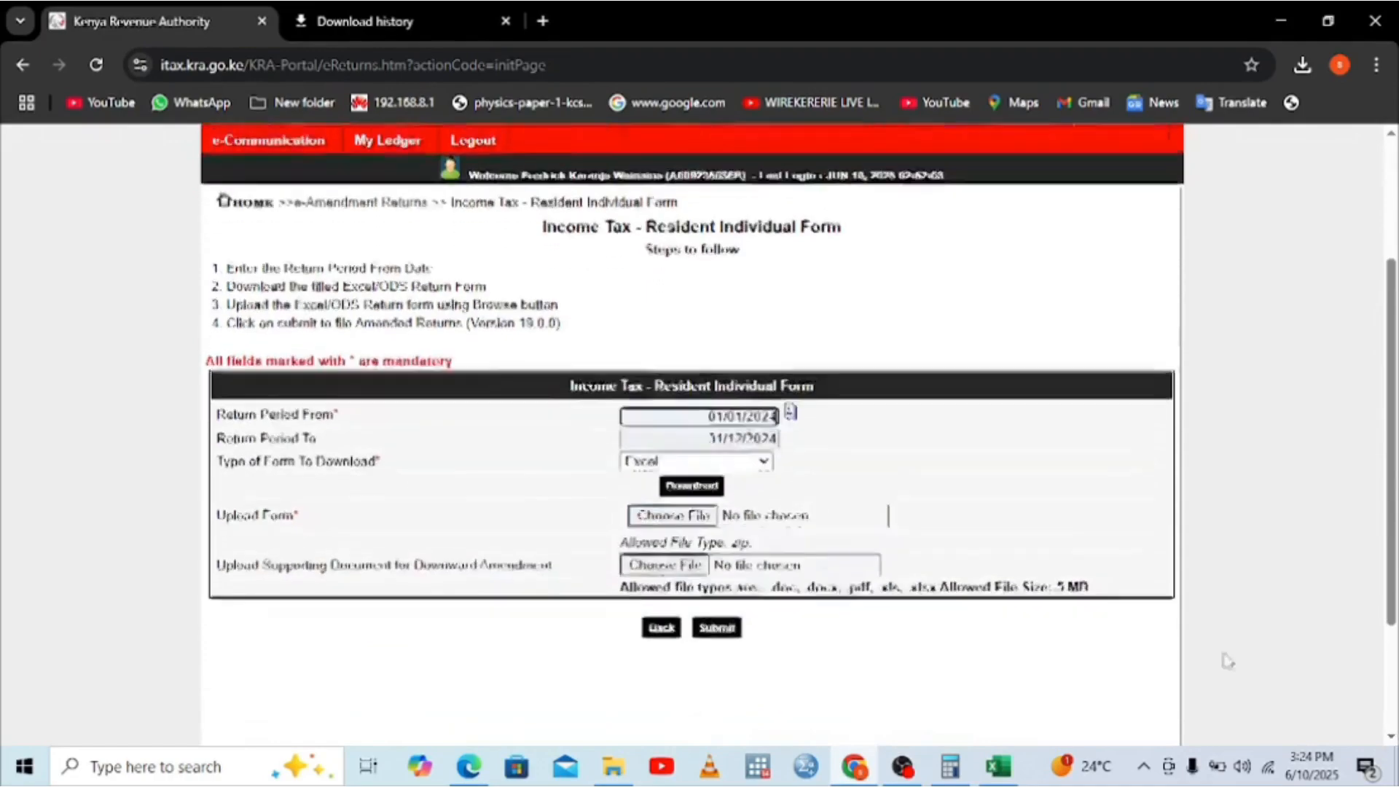
Step: Attach the newly generated ITR zip from Documents as the return upload file
left_click(670, 466)
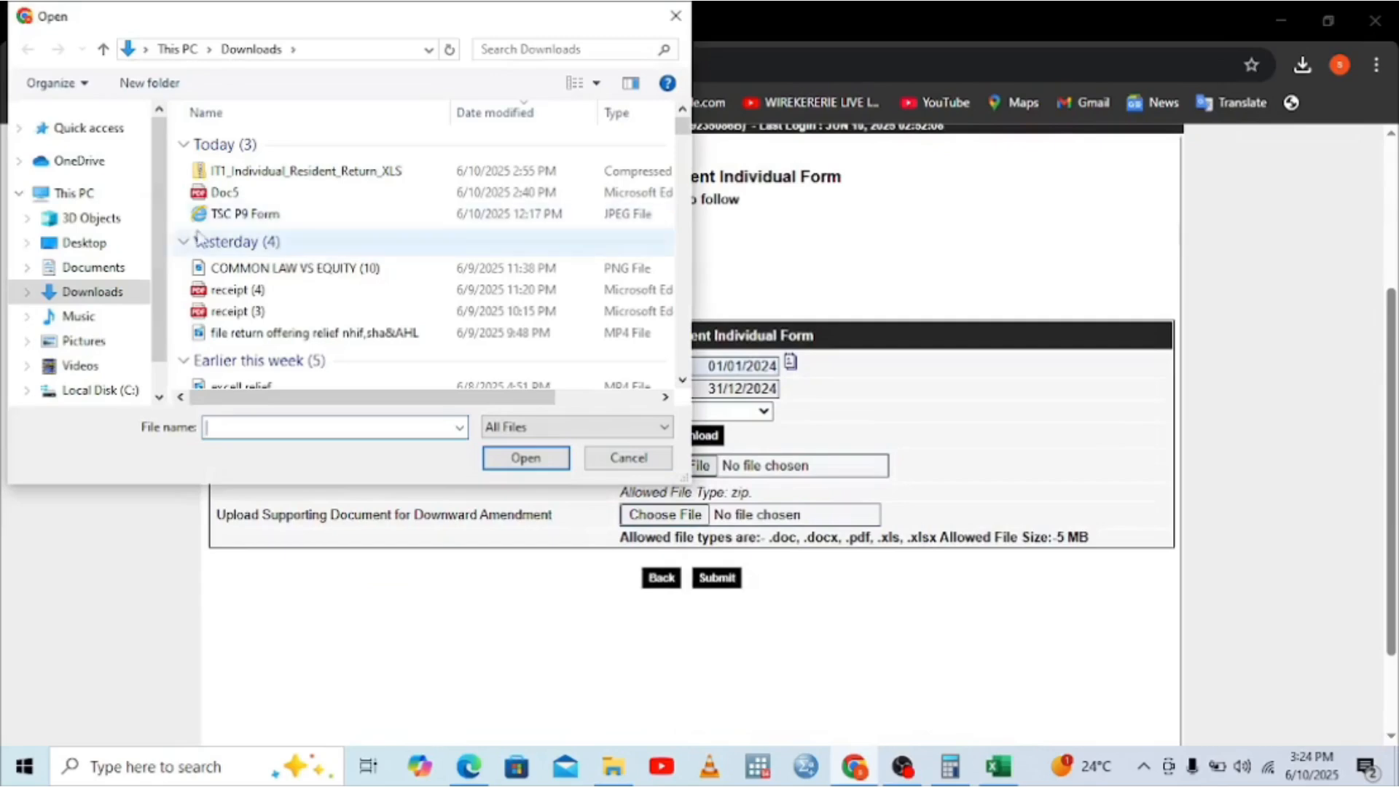
left_click(101, 269)
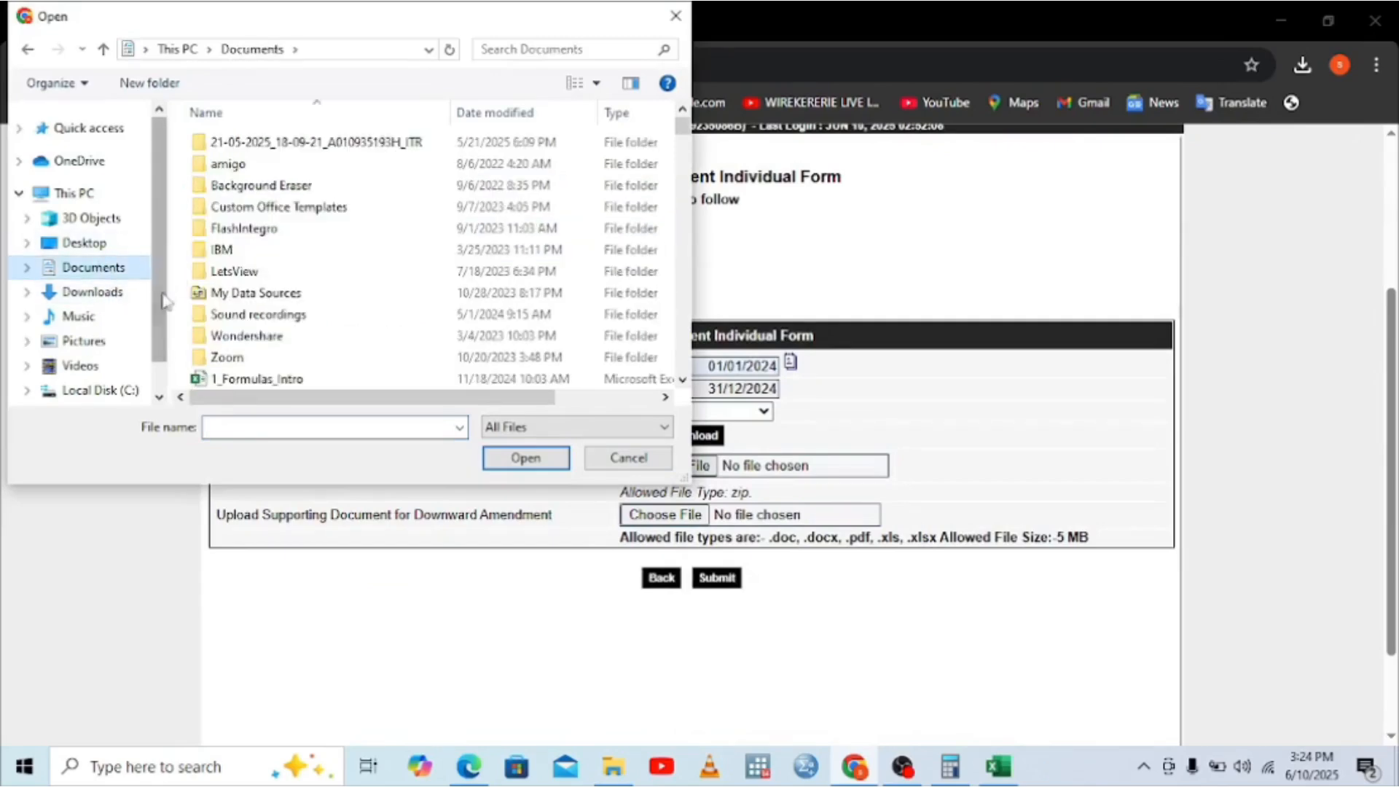
left_click(683, 380)
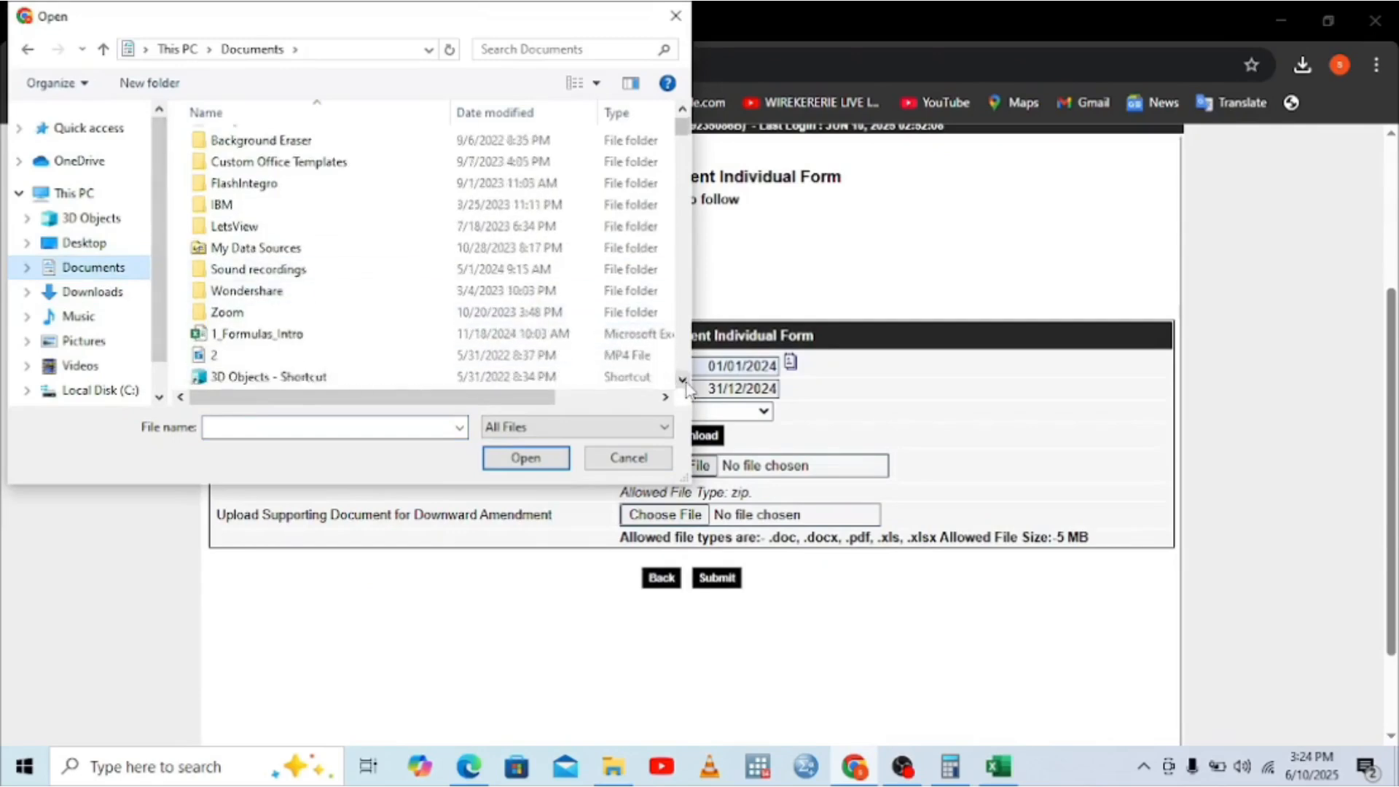
left_click(682, 380)
left_click(682, 380)
left_click(683, 379)
scroll(682, 379, "down", 3)
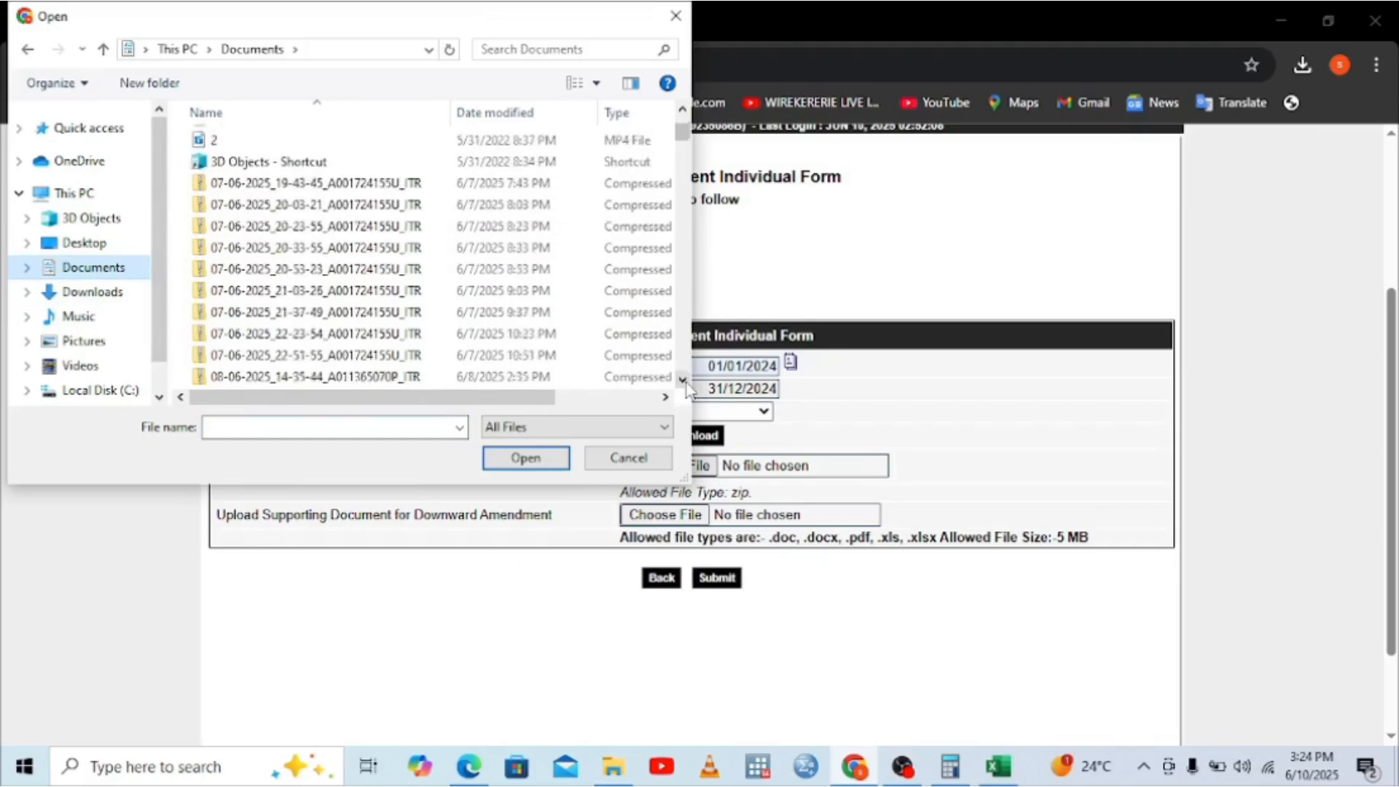
double_click(455, 339)
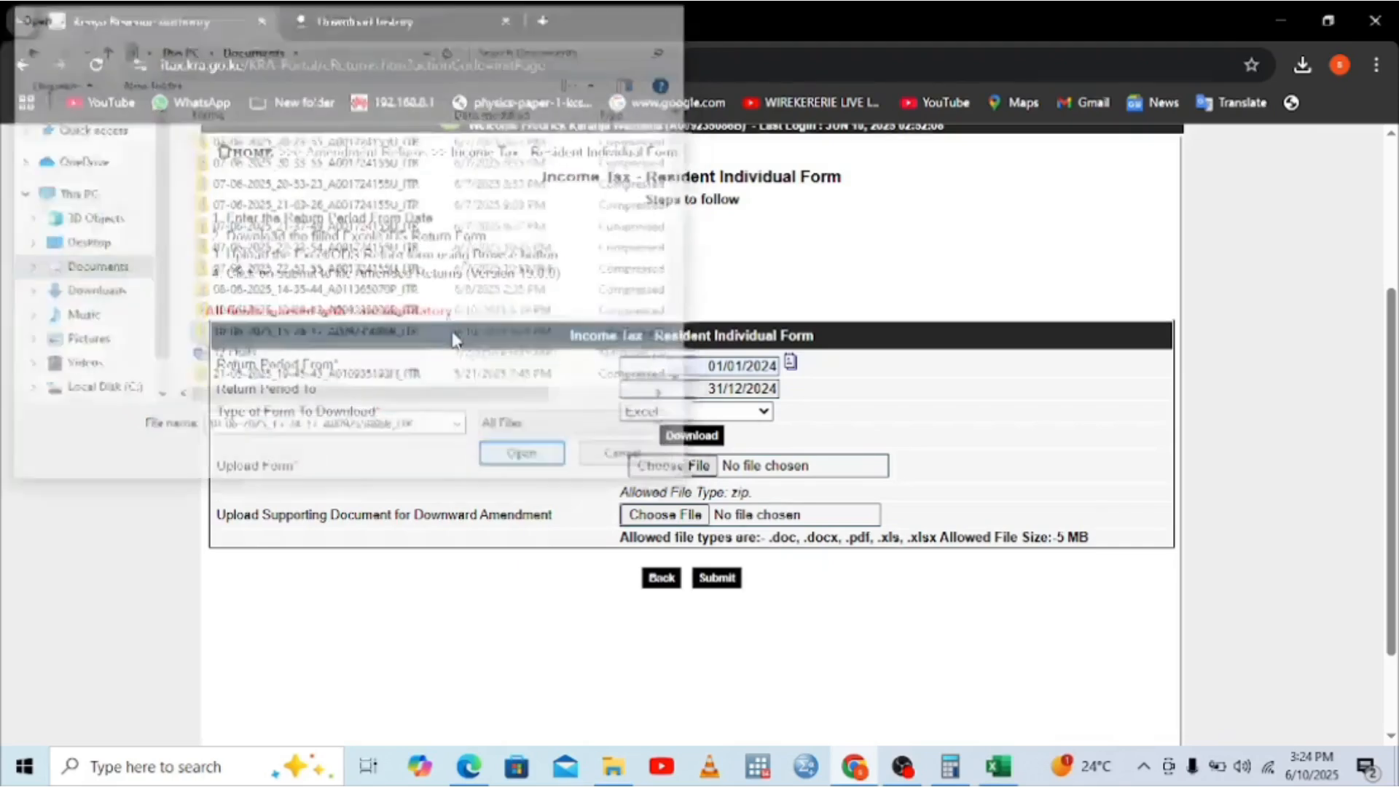
Step: Attach Doc5.pdf from Downloads as the supporting document and submit the amended return
left_click(682, 515)
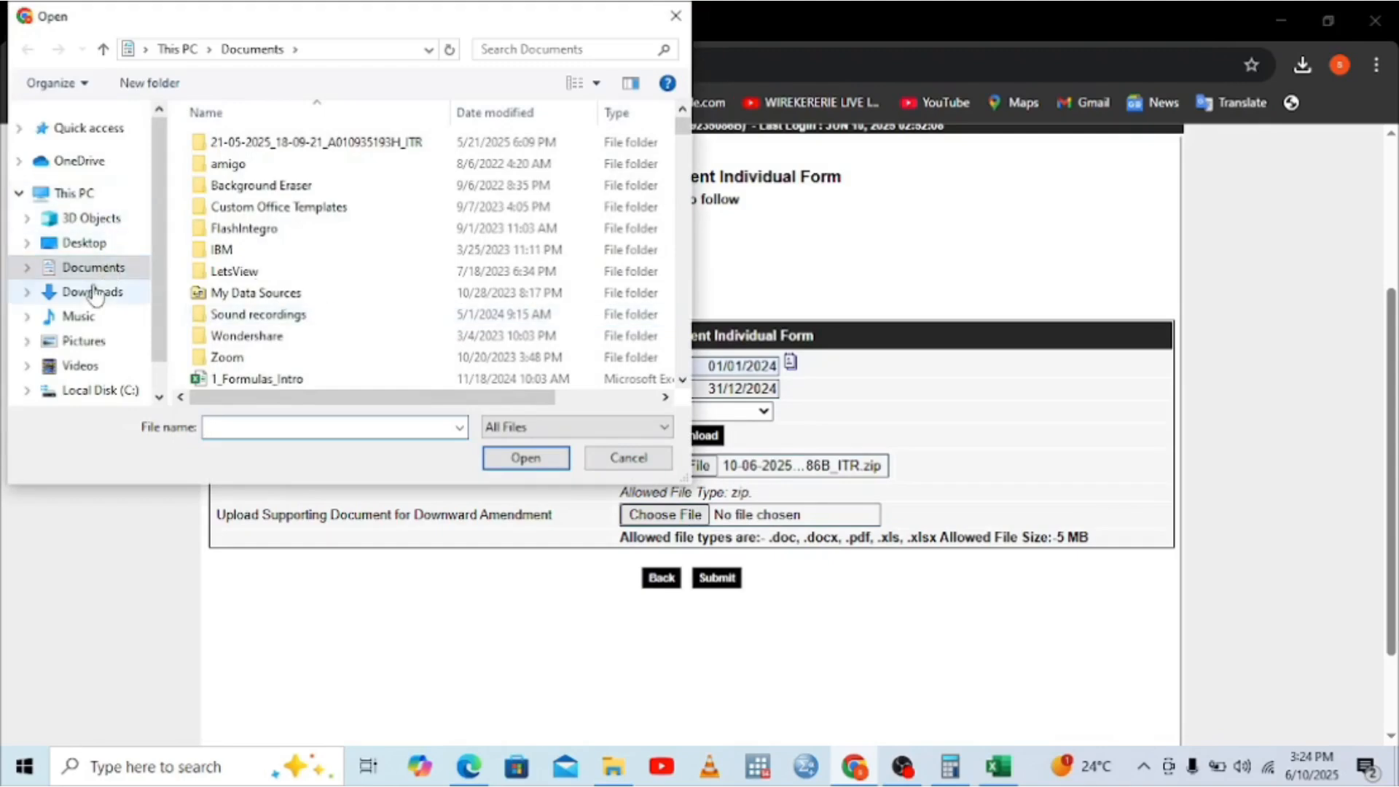
left_click(93, 292)
double_click(224, 192)
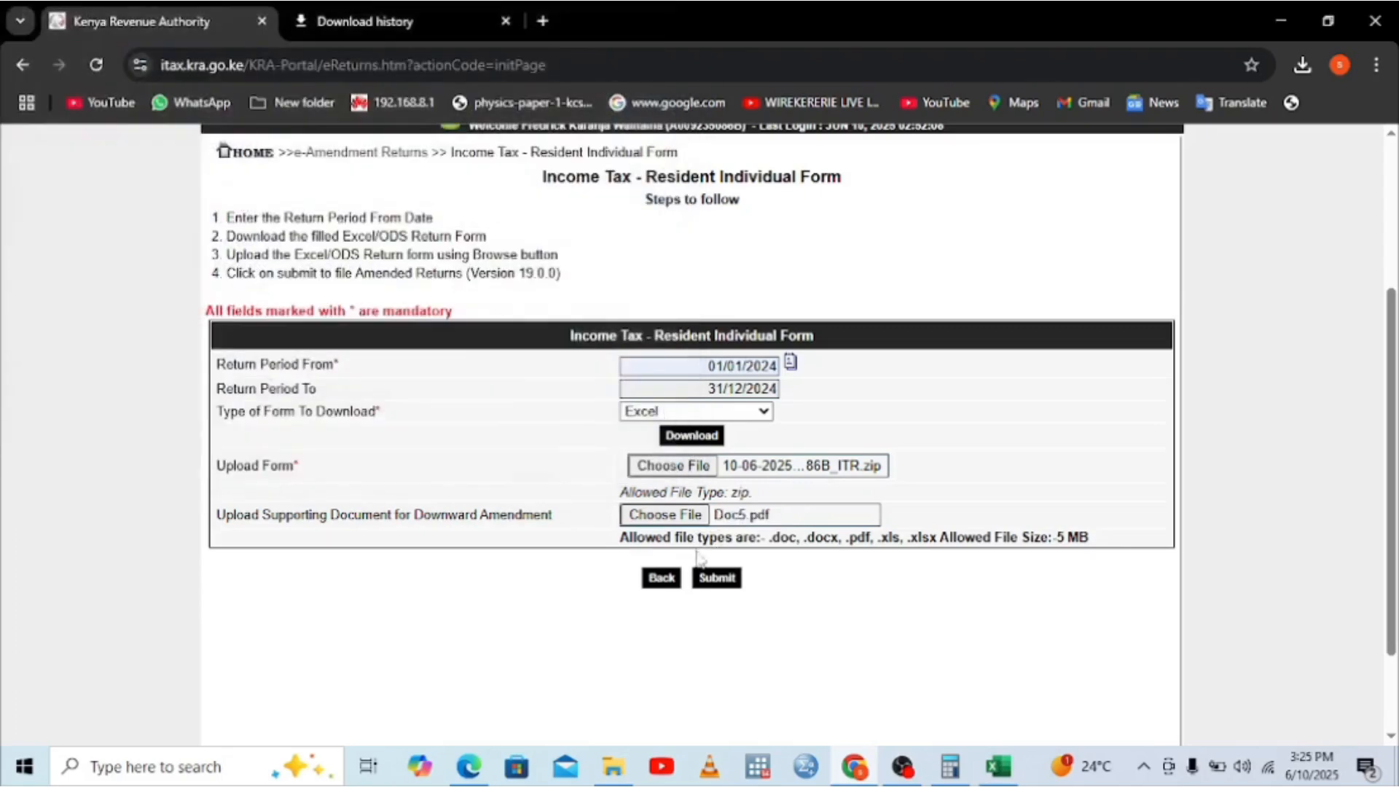
left_click(718, 579)
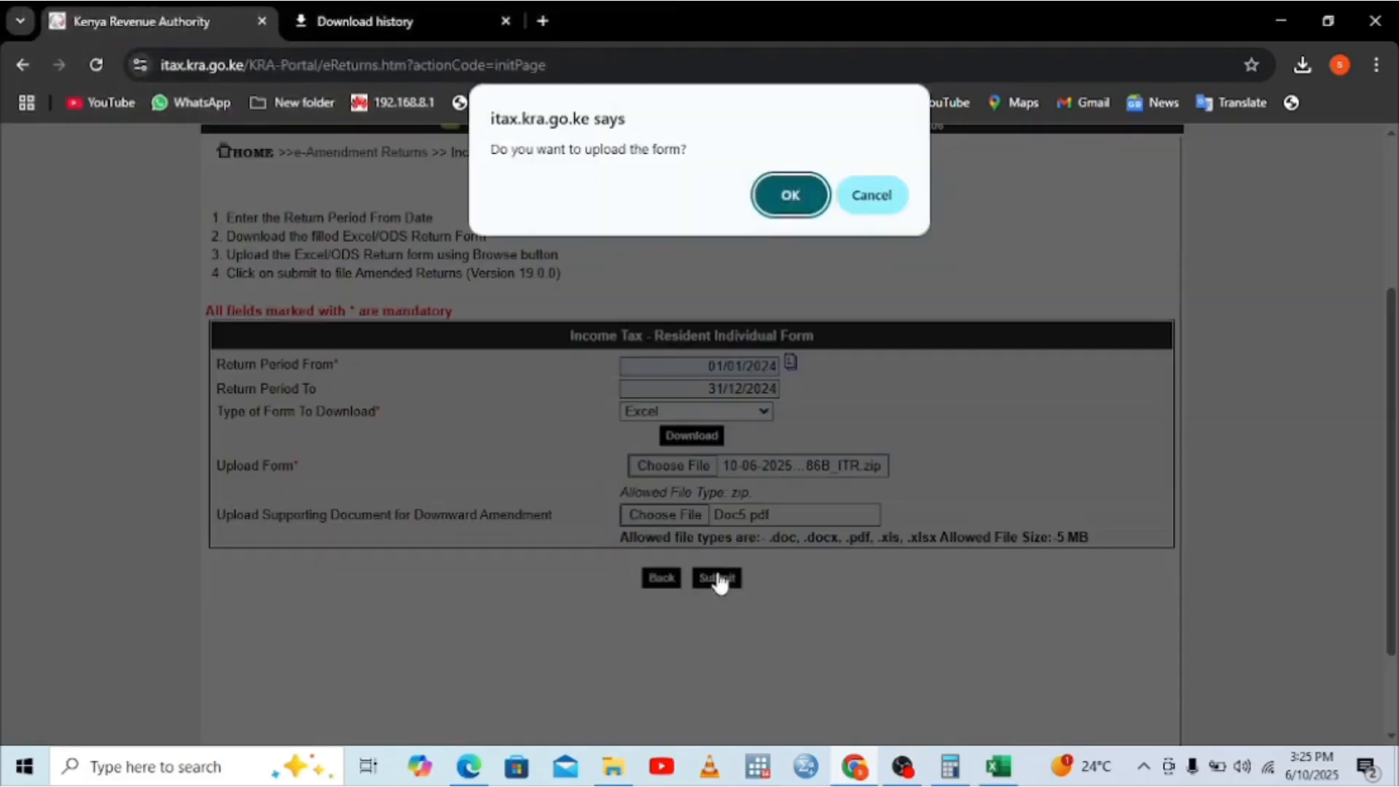
left_click(805, 192)
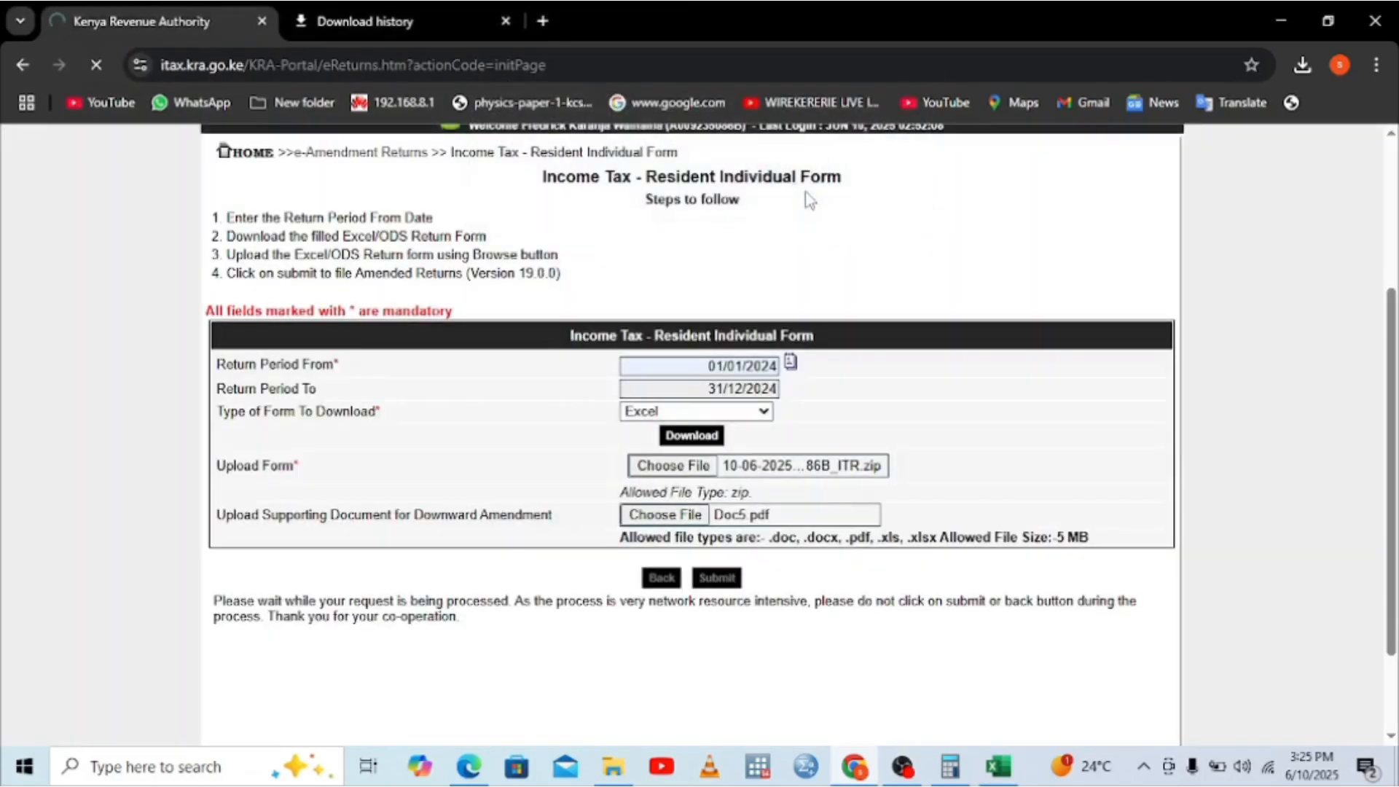